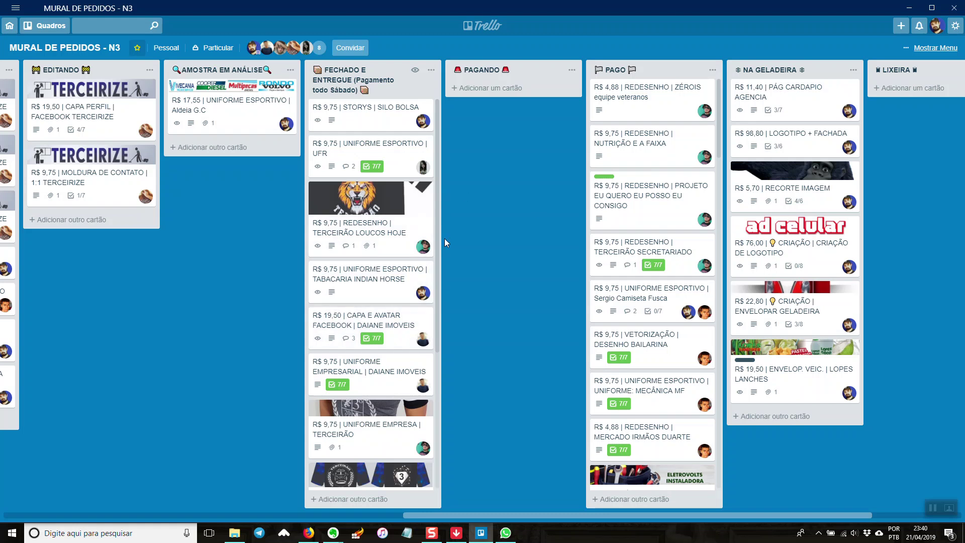
Switch from the Trello board to the blog post in Firefox and review its designer rates and Regras Orgânicas.
left_click_drag(505, 334, 667, 323)
left_click_drag(346, 349, 354, 330)
key("alt+Tab")
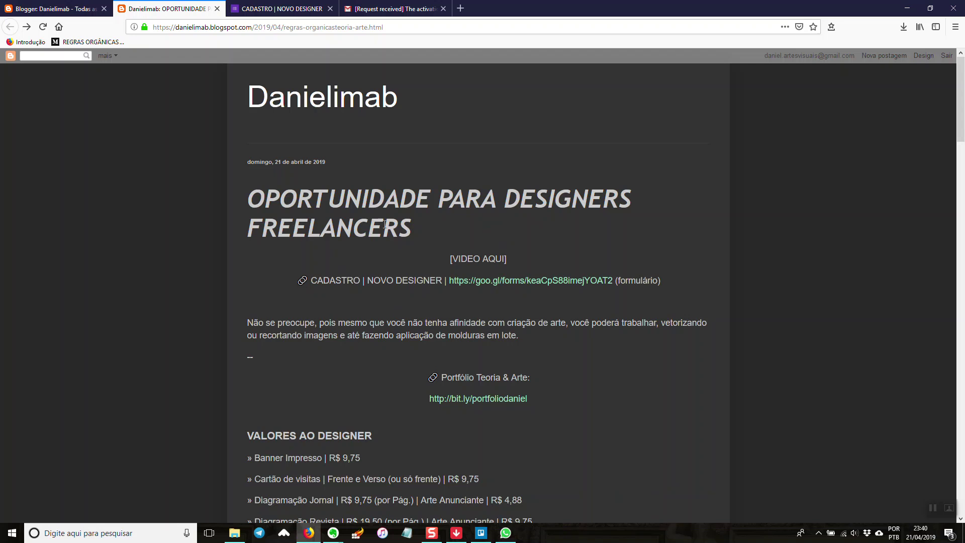
scroll(406, 219, "down", 10)
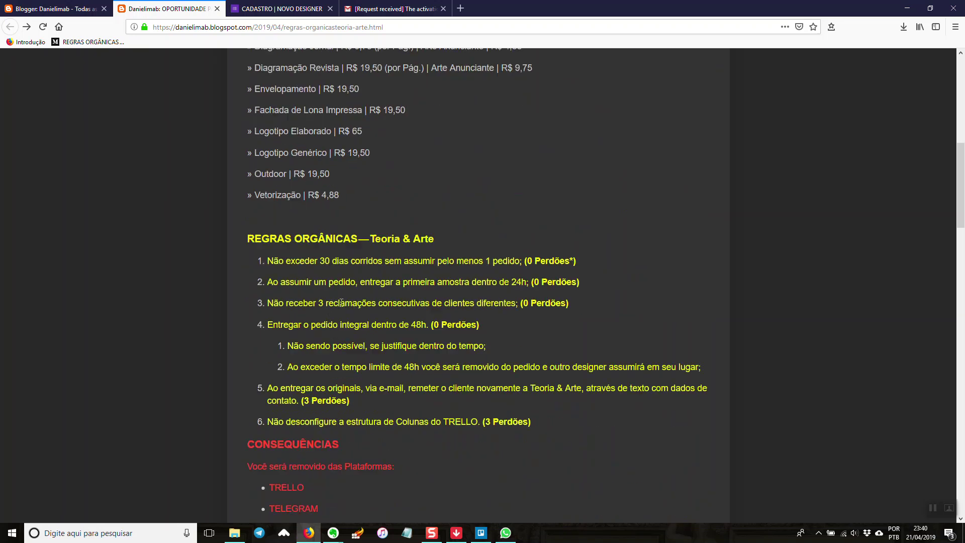
scroll(377, 321, "down", 3)
scroll(402, 347, "up", 11)
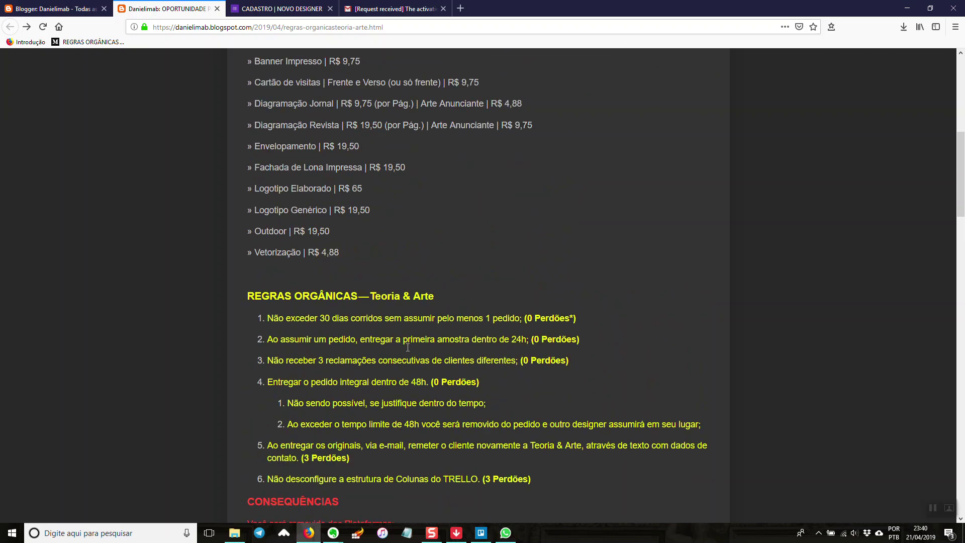
scroll(397, 347, "up", 5)
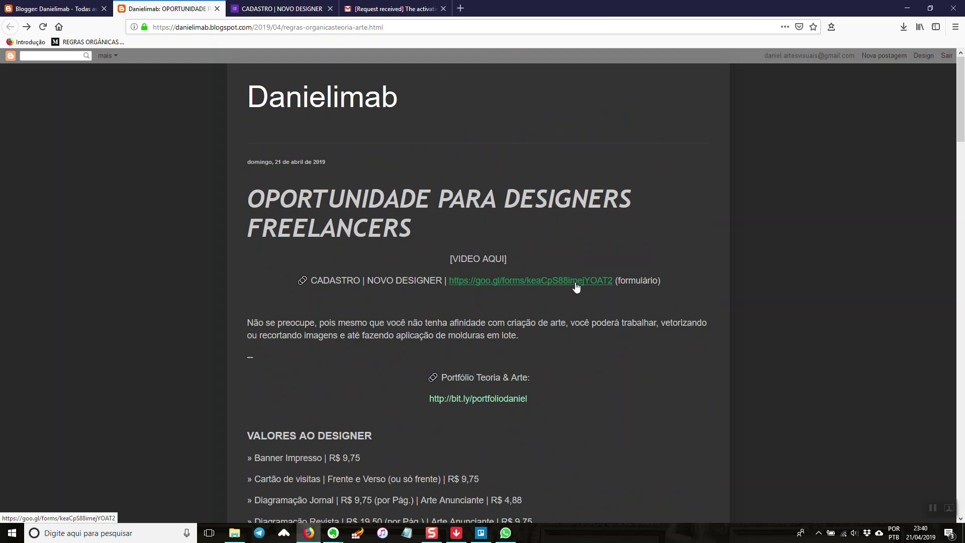
Open the CADASTRO | NOVO DESIGNER form from the blog post and review its Telegram, Discord and Trello requirements.
left_click(547, 284)
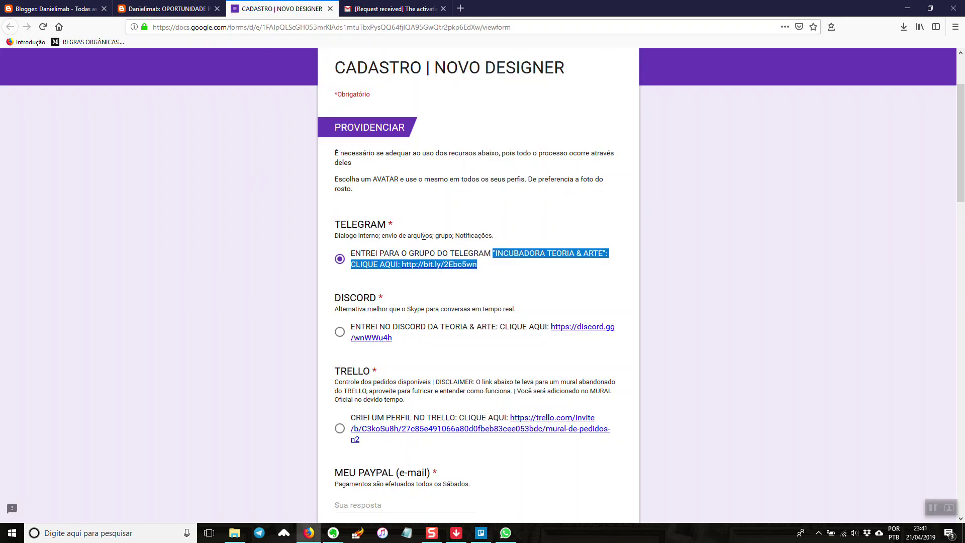
left_click(411, 239)
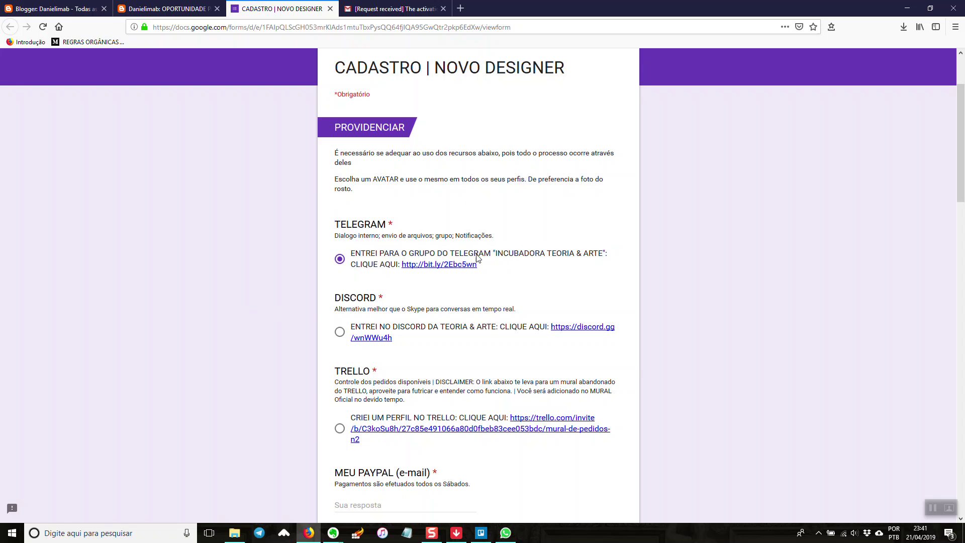
scroll(419, 269, "down", 1)
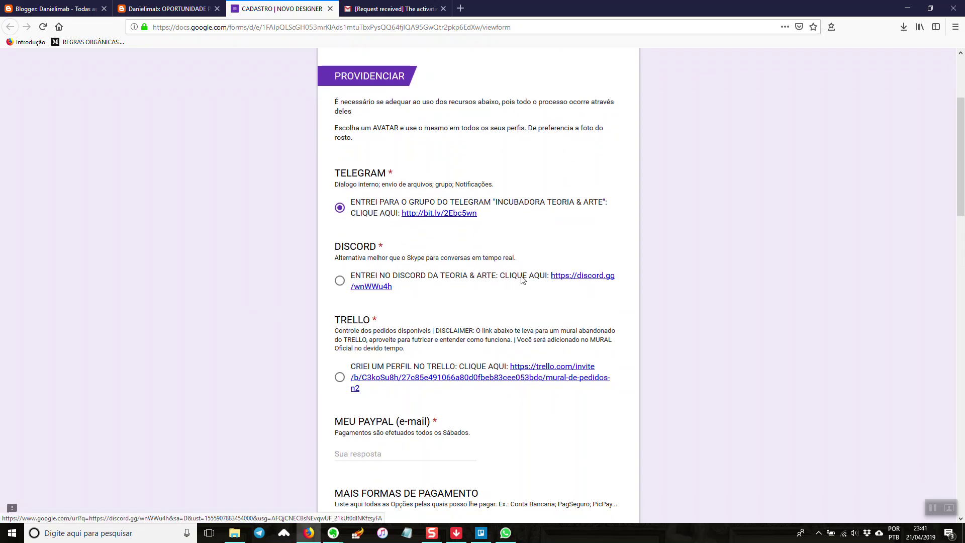
scroll(378, 307, "down", 1)
scroll(379, 307, "down", 2)
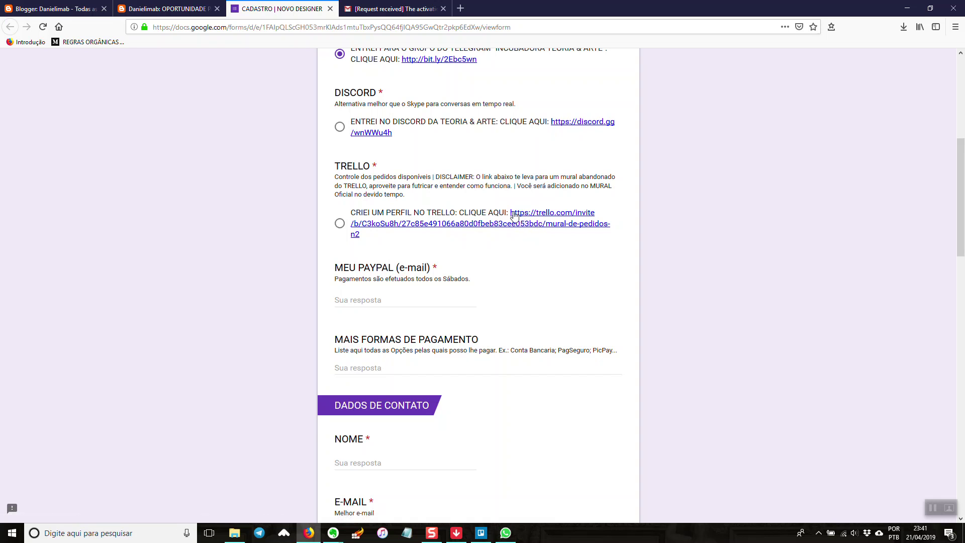
Examine the form's PayPal and other payment fields and the Dados de Contato section.
scroll(419, 200, "down", 2)
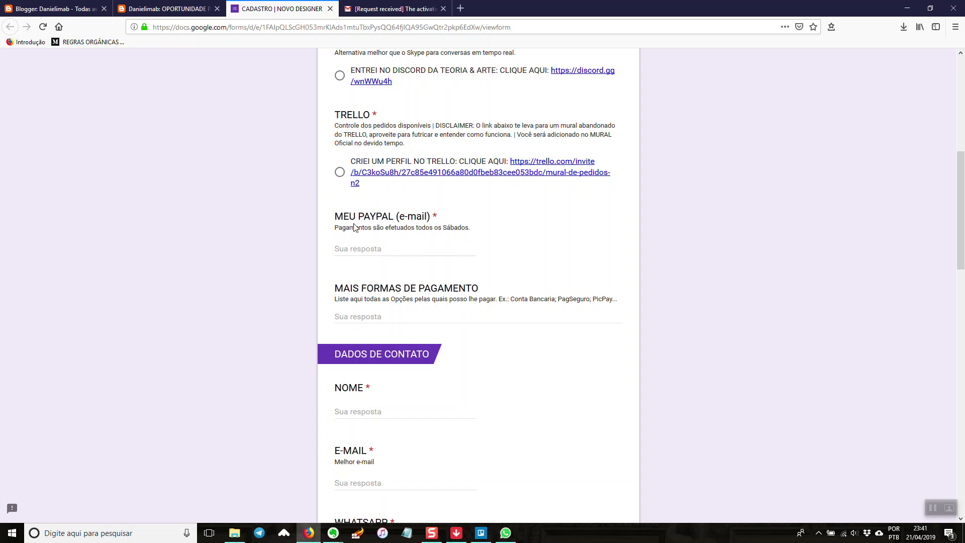
scroll(380, 248, "down", 3)
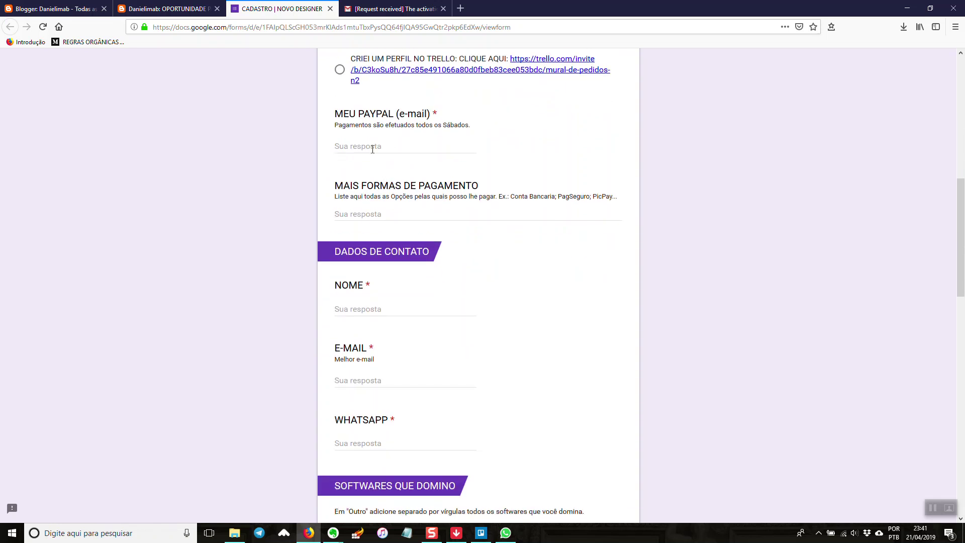
scroll(373, 149, "down", 2)
scroll(374, 181, "up", 1)
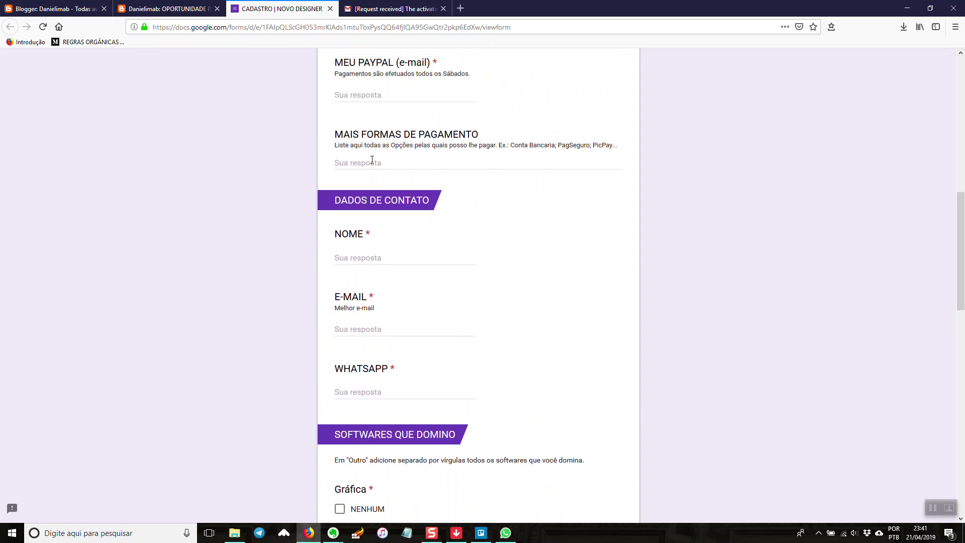
scroll(372, 160, "up", 2)
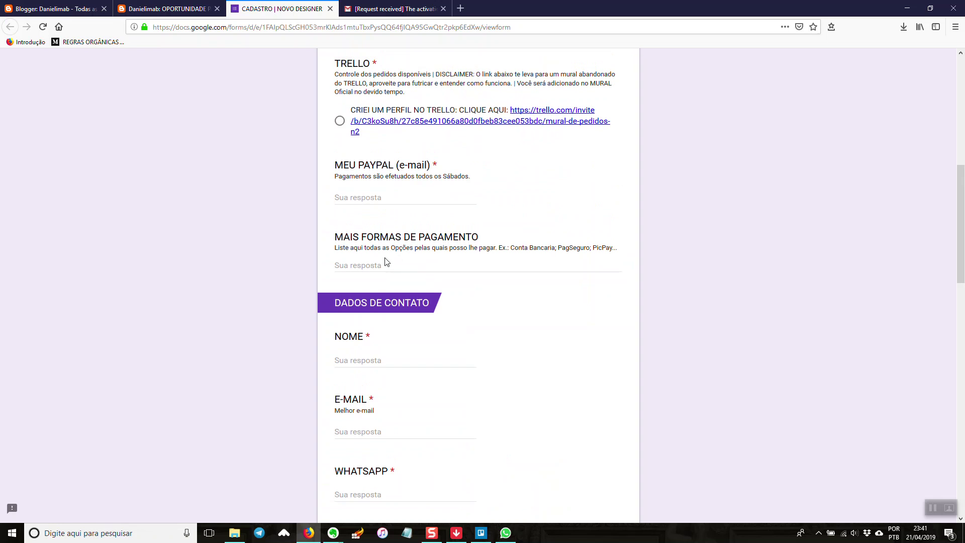
scroll(382, 271, "down", 2)
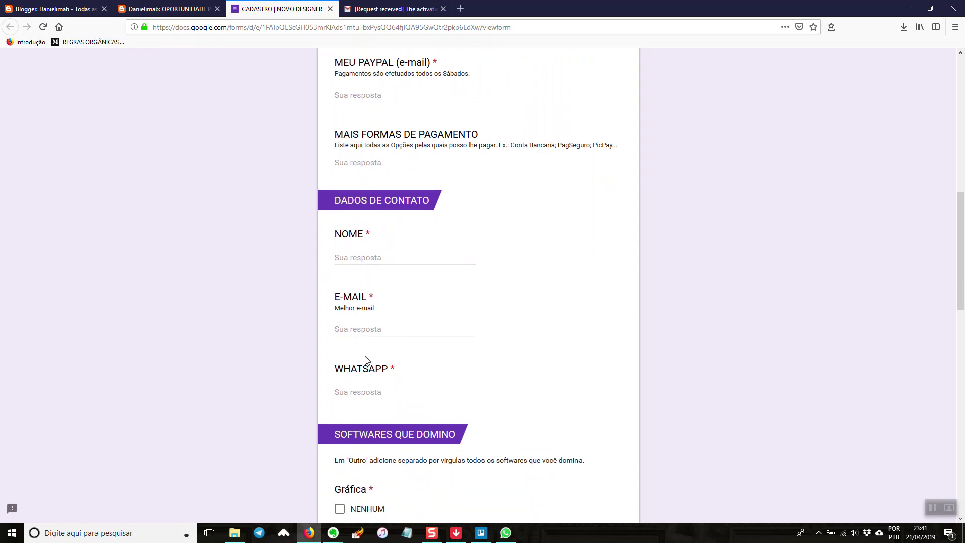
Examine the Softwares Que Domino section of the form, covering the Gráfica, Video and 3D options.
scroll(389, 397, "down", 4)
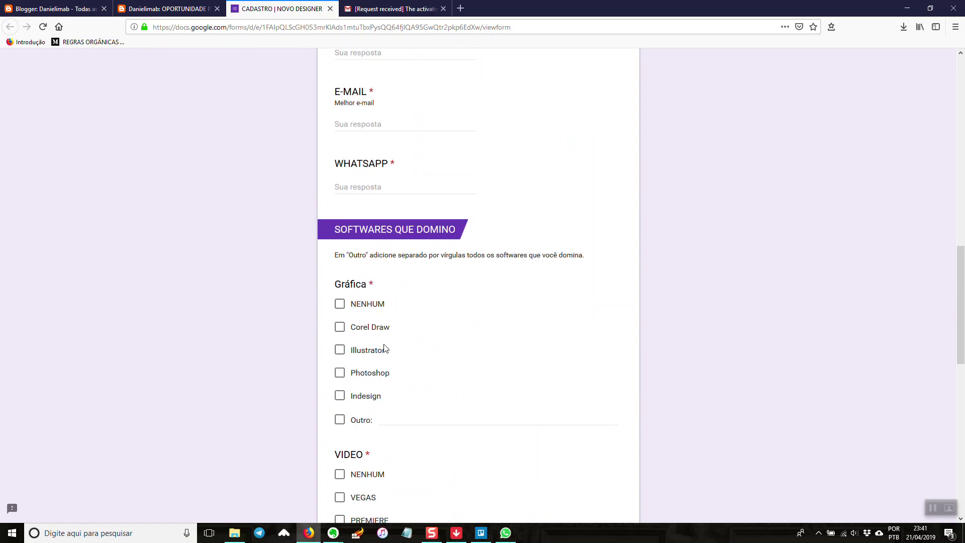
scroll(312, 292, "down", 2)
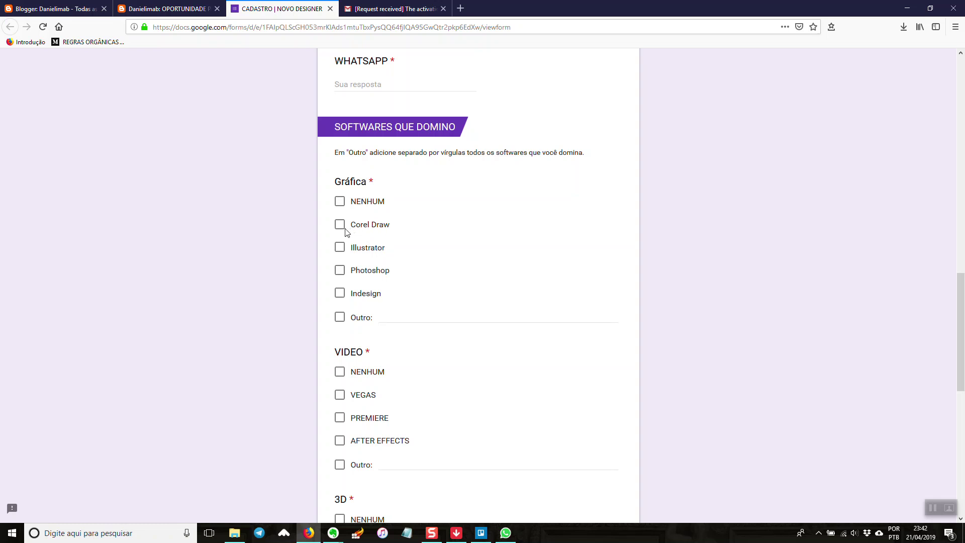
scroll(333, 246, "down", 1)
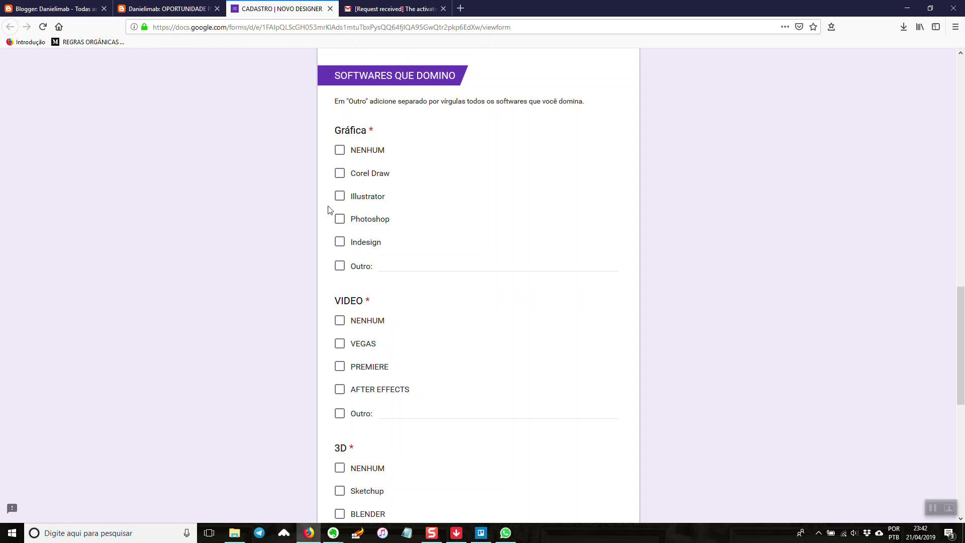
scroll(327, 216, "down", 1)
scroll(321, 237, "down", 1)
scroll(320, 241, "up", 1)
scroll(321, 241, "up", 1)
scroll(397, 364, "down", 1)
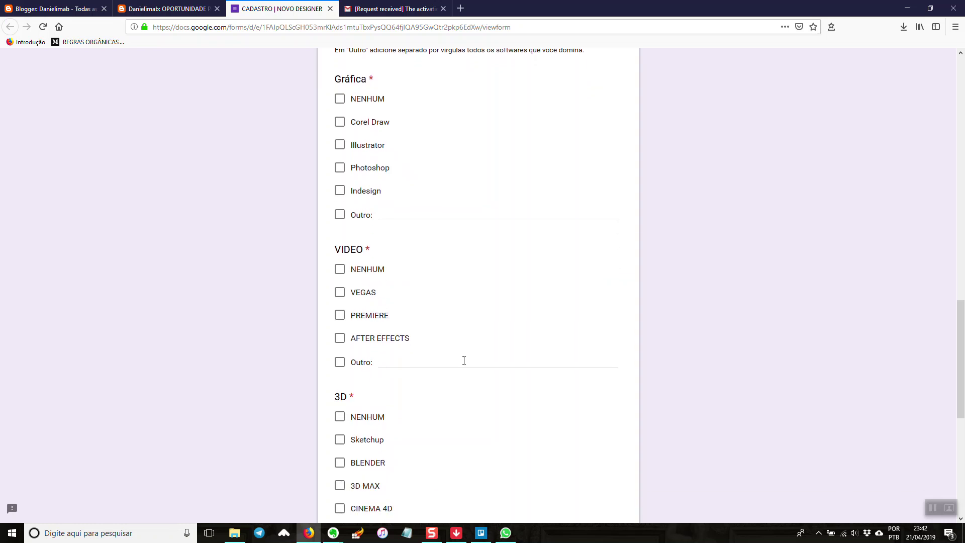
scroll(372, 370, "down", 2)
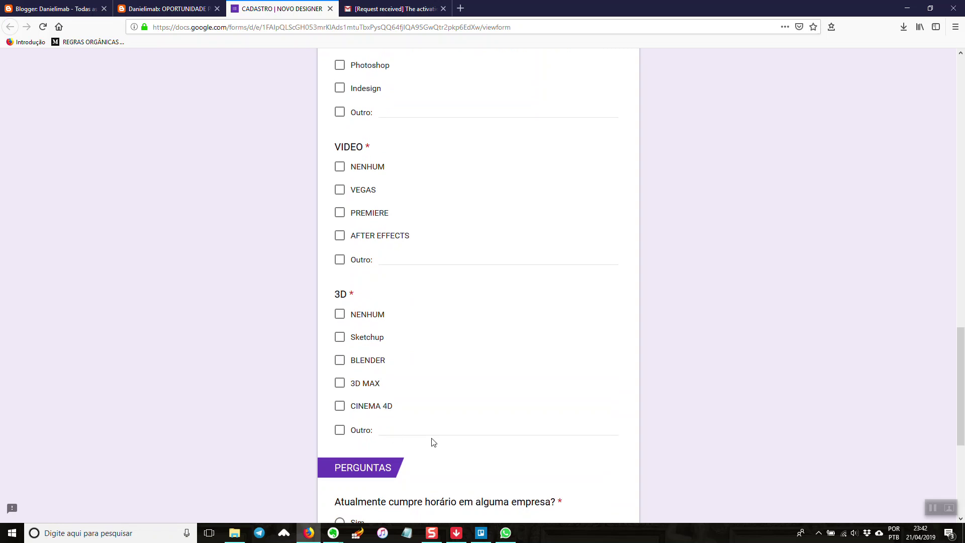
scroll(338, 360, "down", 4)
scroll(292, 327, "up", 7)
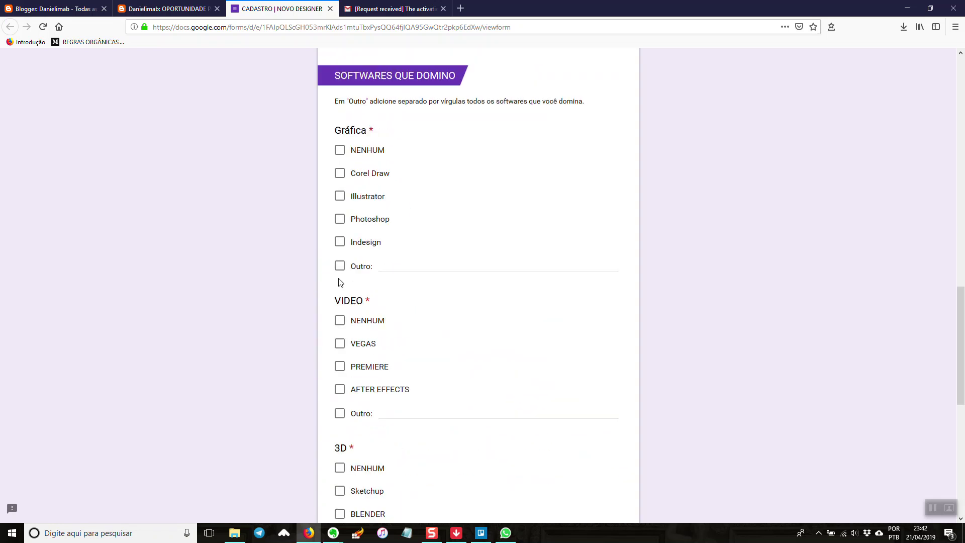
scroll(360, 333, "down", 2)
scroll(364, 369, "down", 1)
scroll(365, 358, "down", 1)
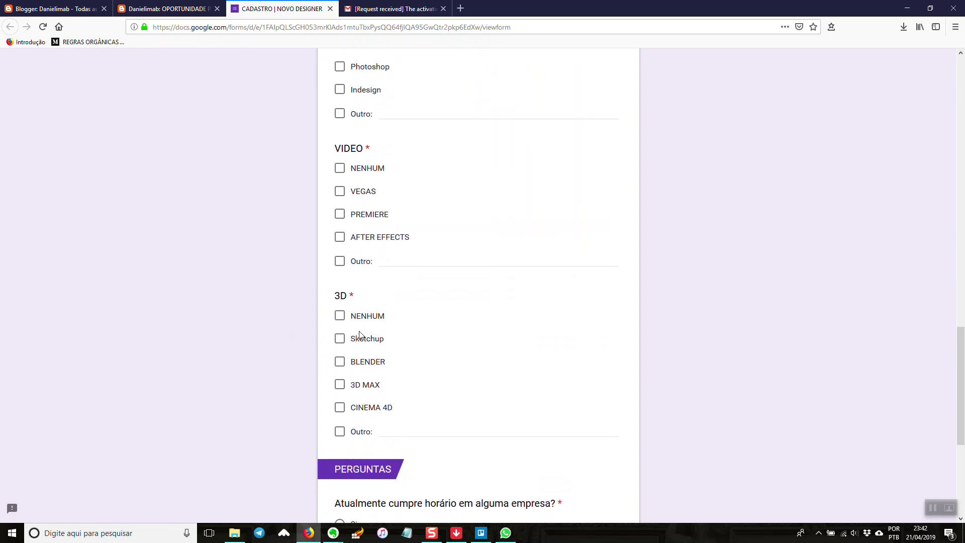
Review the Perguntas section at the end of the form, covering current employment and availability for orders.
scroll(345, 322, "down", 3)
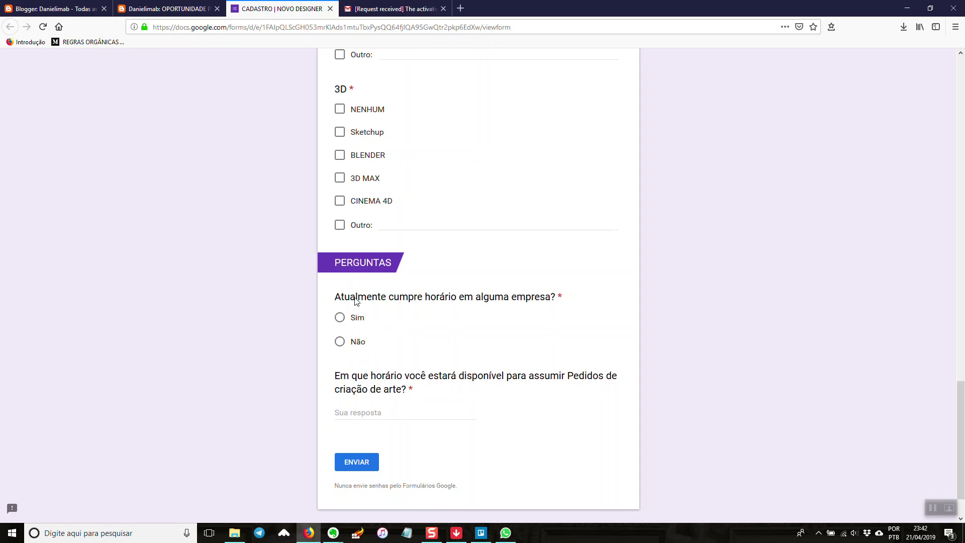
scroll(352, 344, "down", 2)
scroll(267, 261, "up", 10)
Return to the blog post and read through its rules, Consequências and Links Úteis sections.
key("ctrl+shift+Tab")
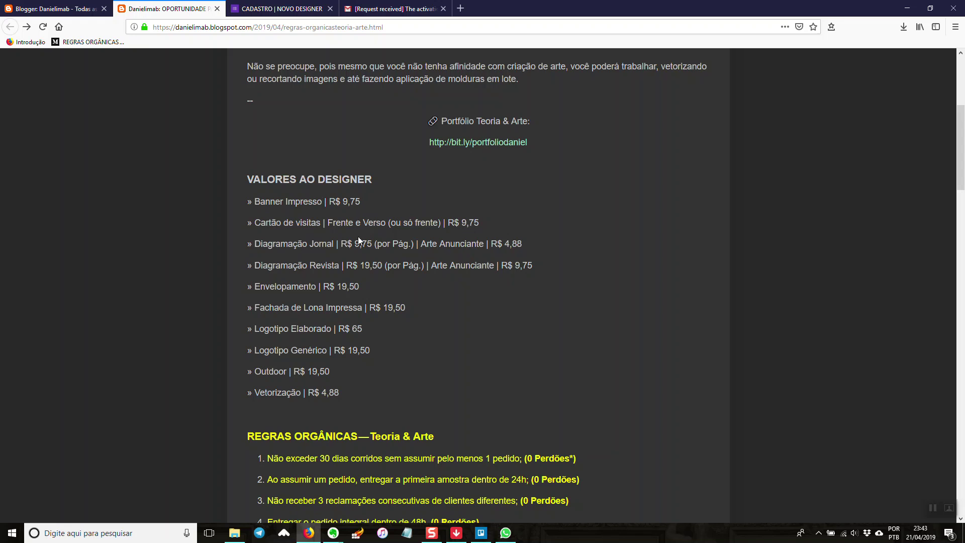
scroll(261, 308, "down", 8)
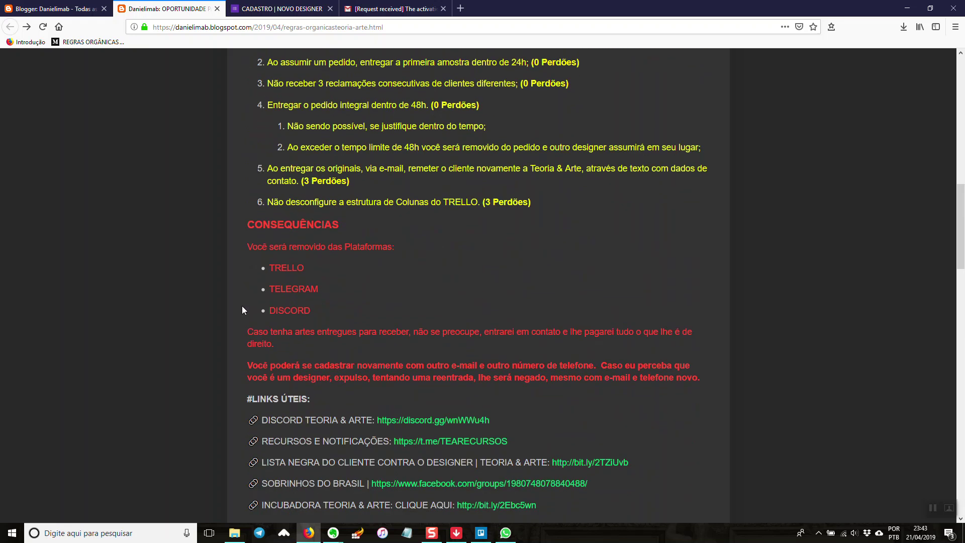
scroll(242, 308, "down", 7)
scroll(267, 262, "up", 3)
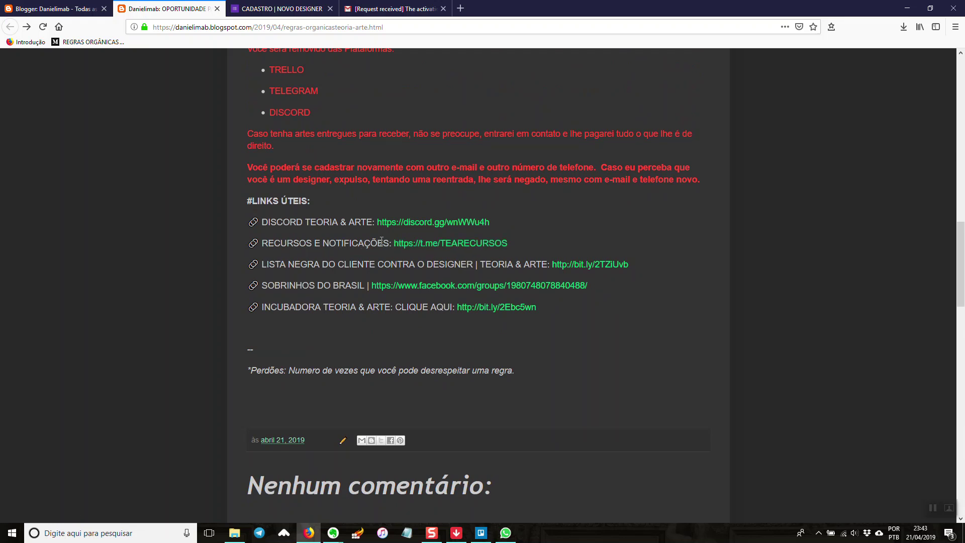
scroll(337, 245, "up", 3)
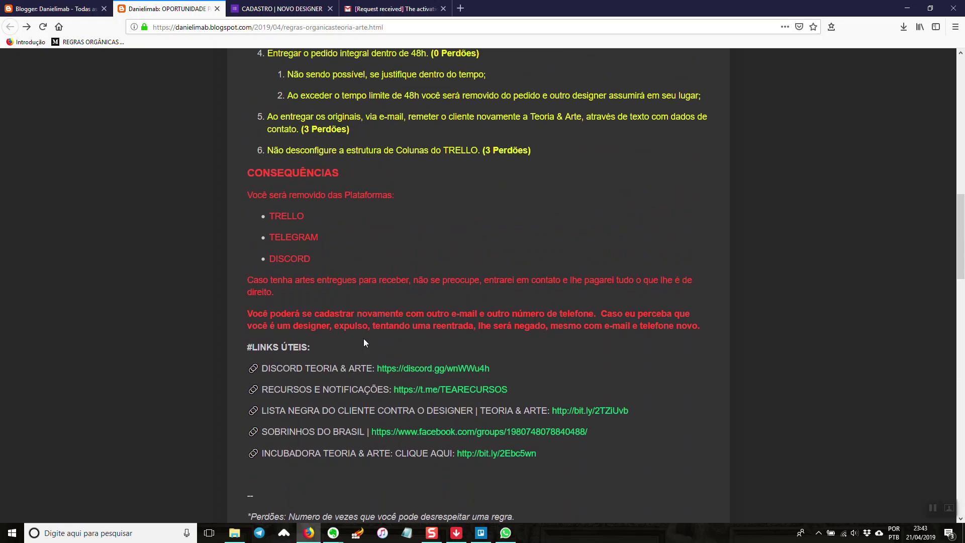
Examine the Valores ao Designer price list in the blog post.
scroll(427, 249, "up", 15)
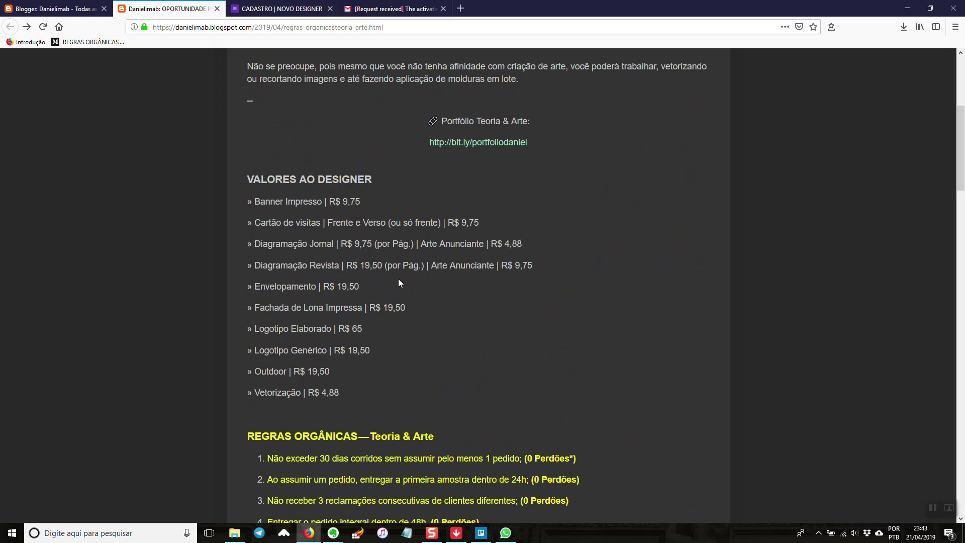
scroll(230, 258, "down", 4)
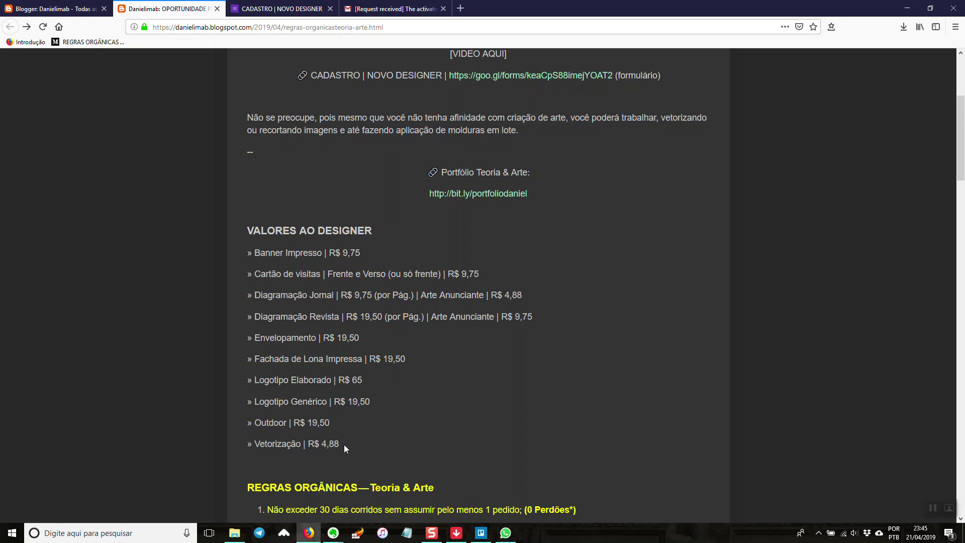
scroll(383, 378, "down", 2)
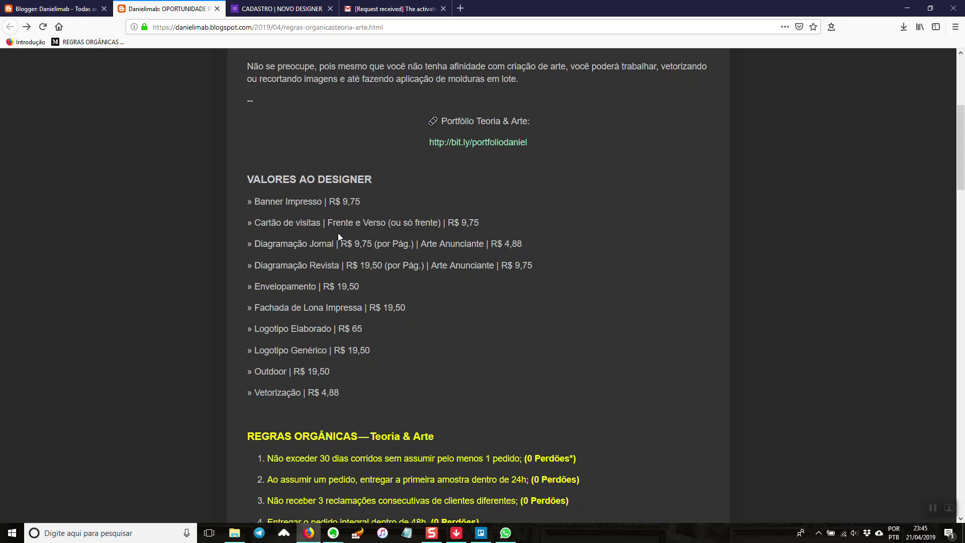
Open the Portfólio Teoria & Arte link from the blog post and browse the album's artwork samples.
scroll(352, 311, "up", 4)
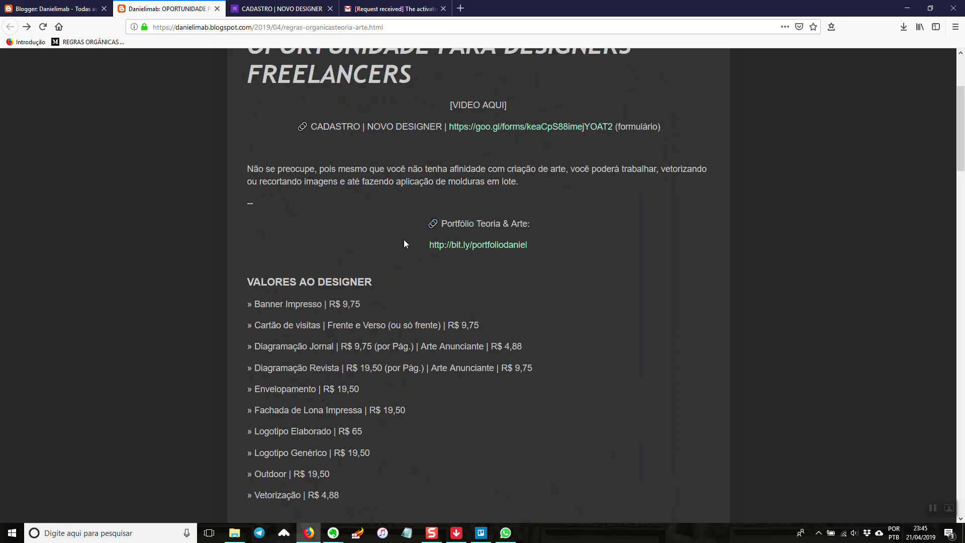
left_click(437, 245)
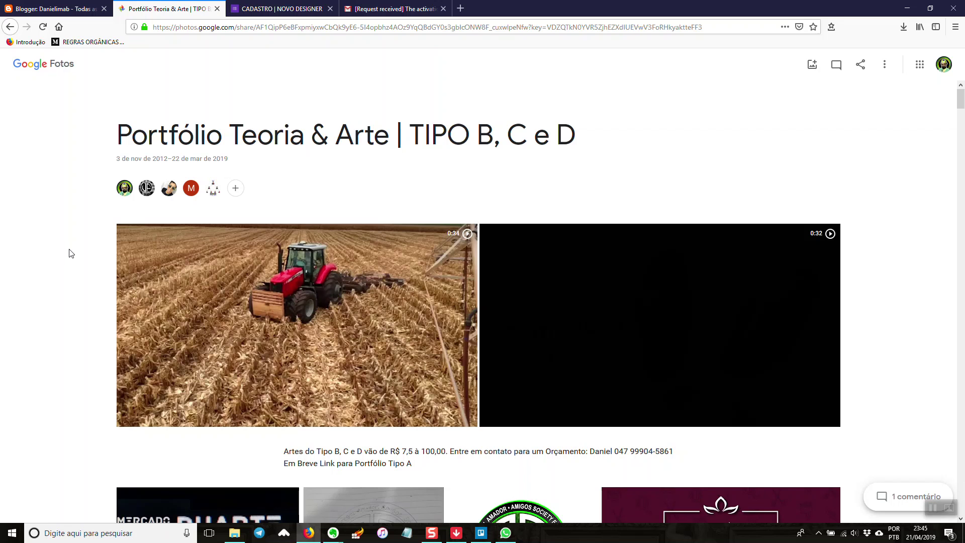
scroll(71, 252, "down", 2)
scroll(71, 252, "up", 2)
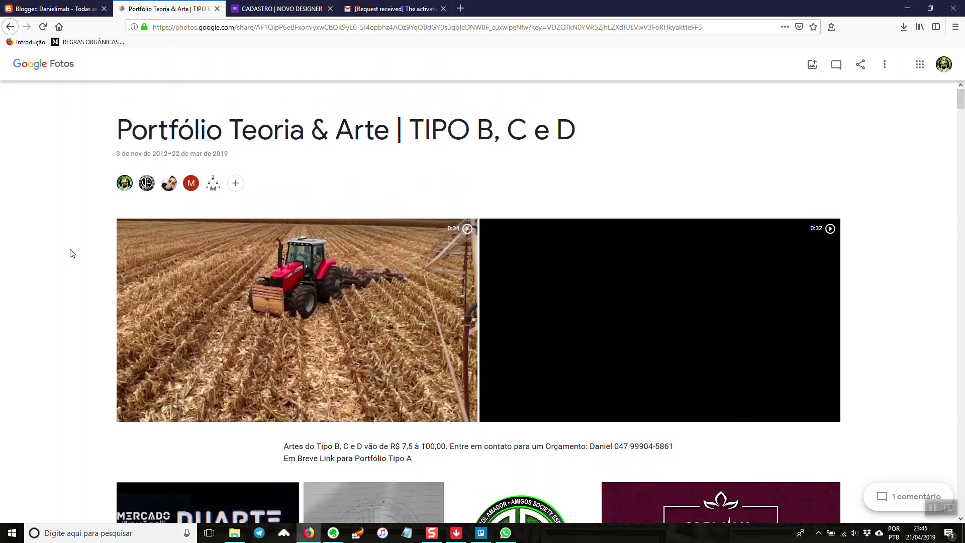
scroll(82, 278, "down", 5)
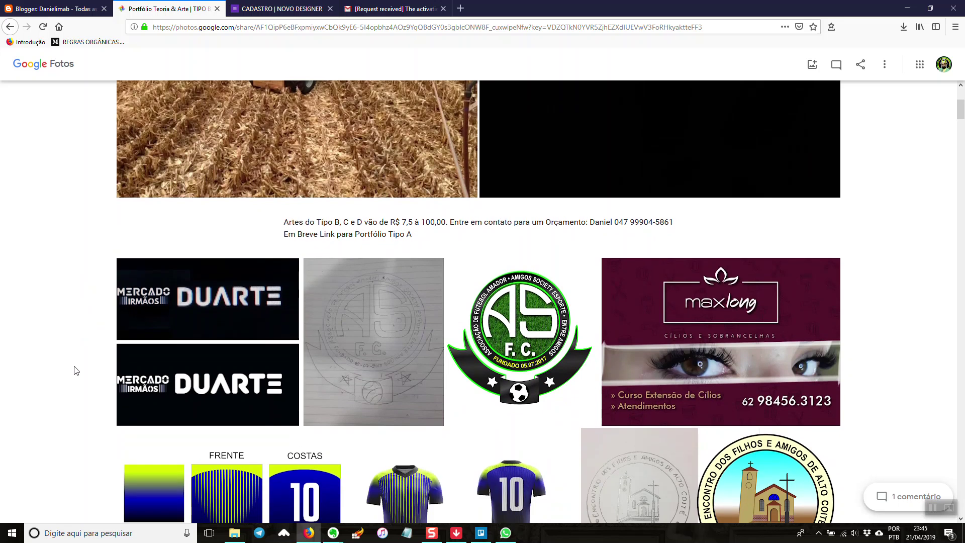
scroll(862, 317, "down", 1)
scroll(862, 317, "down", 2)
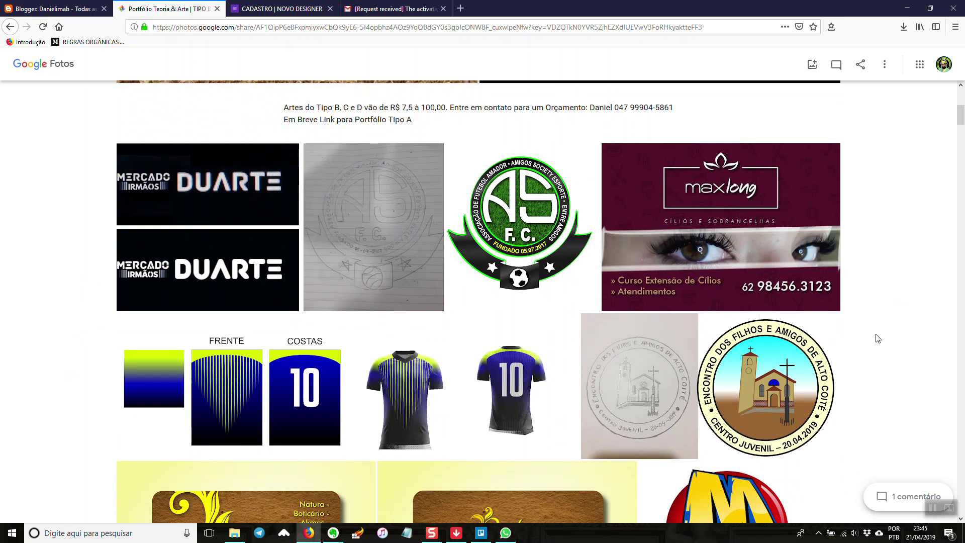
scroll(878, 338, "down", 1)
scroll(879, 338, "down", 2)
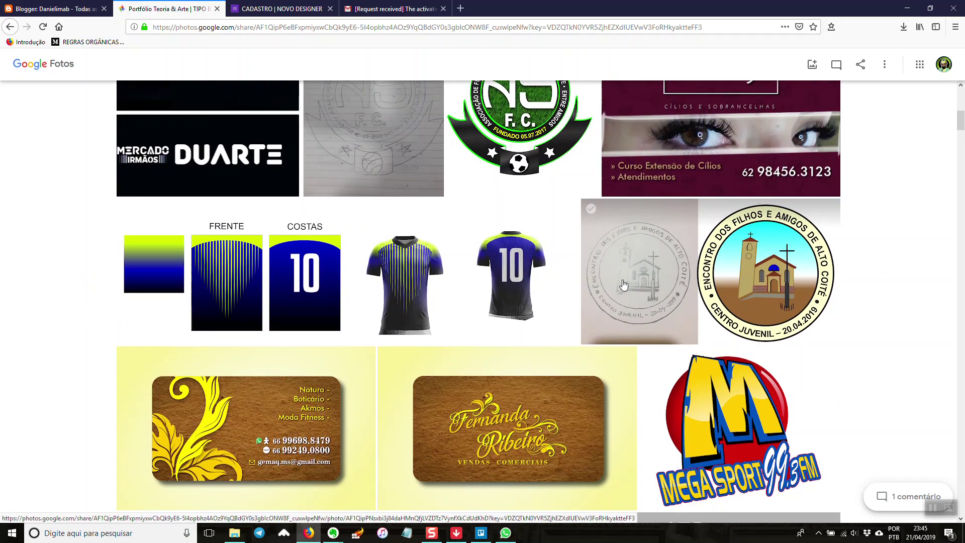
scroll(883, 287, "down", 3)
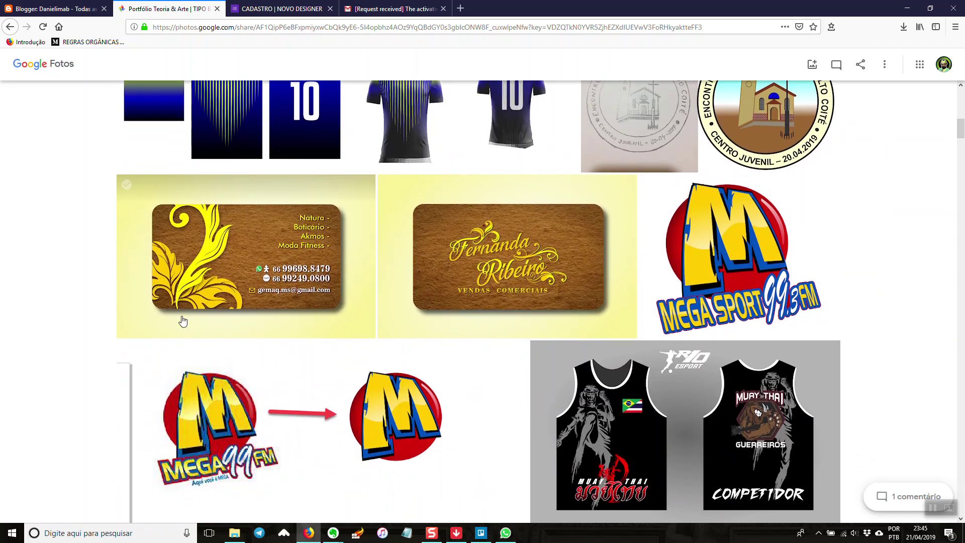
Browse the portfolio album's business cards, Mega FM logos, sports uniforms, Super Auto Veículos artwork and Los Cafeteros emblem.
scroll(295, 338, "down", 3)
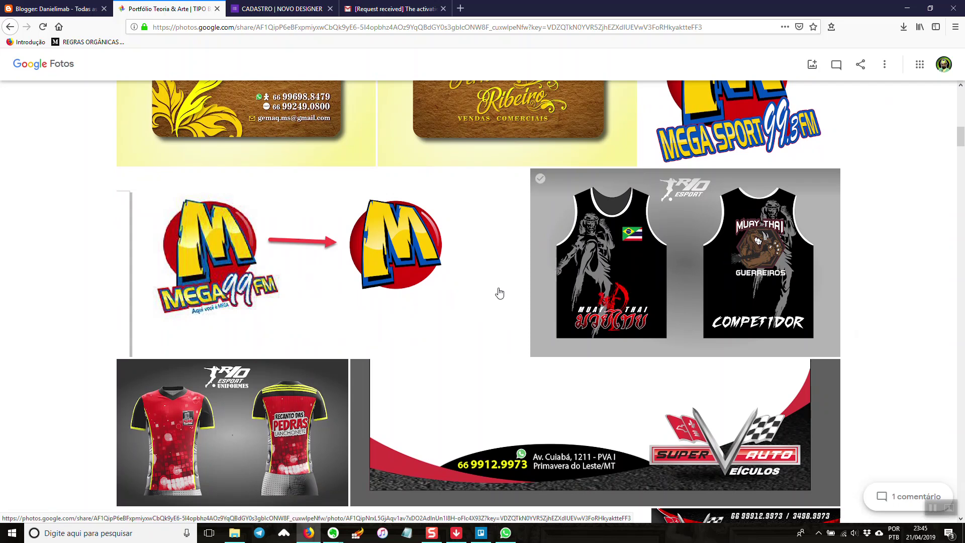
scroll(187, 379, "down", 2)
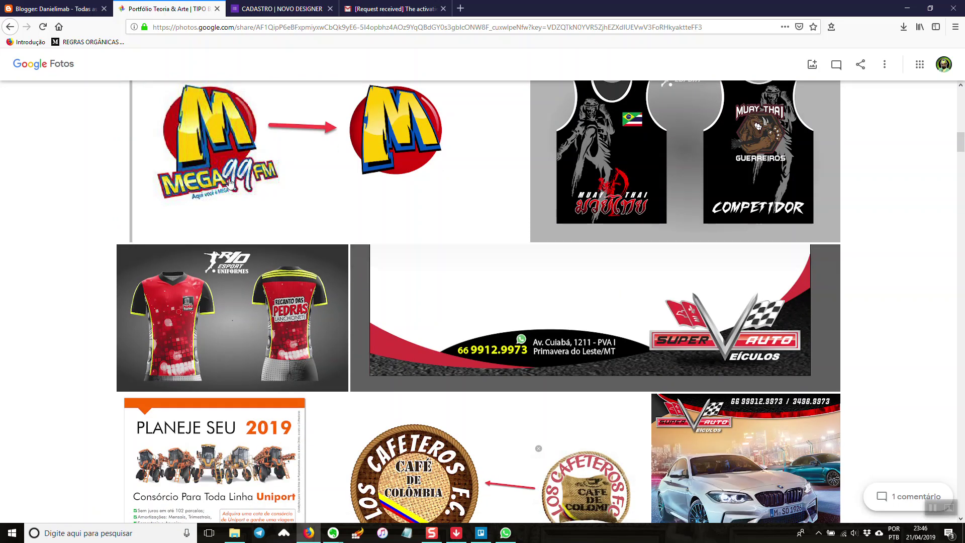
scroll(198, 284, "down", 1)
scroll(199, 284, "down", 2)
scroll(156, 281, "up", 4)
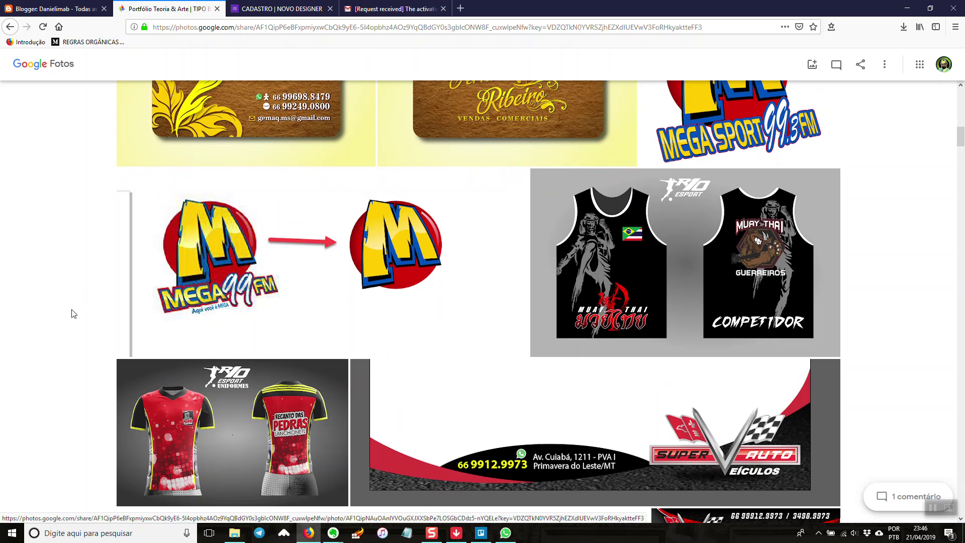
scroll(73, 313, "down", 2)
scroll(71, 327, "down", 2)
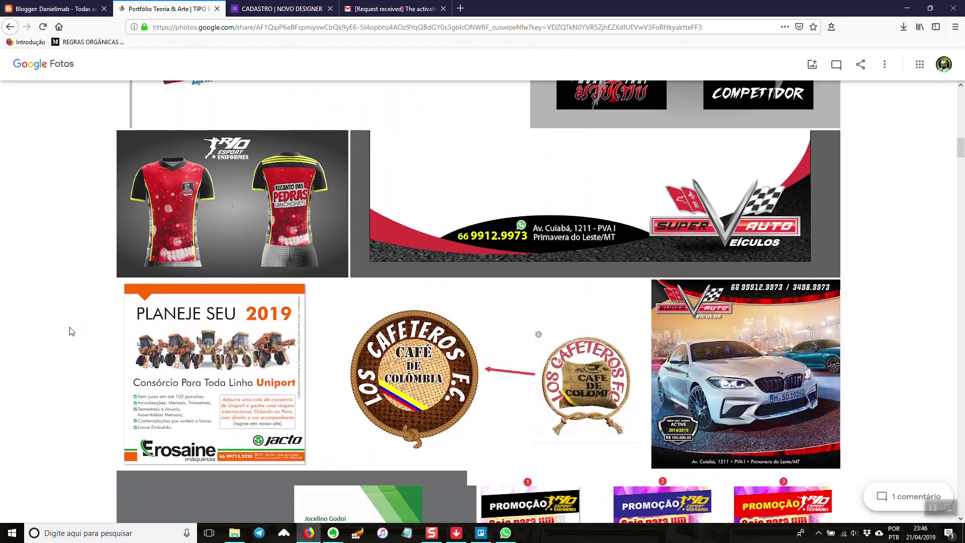
scroll(71, 329, "down", 2)
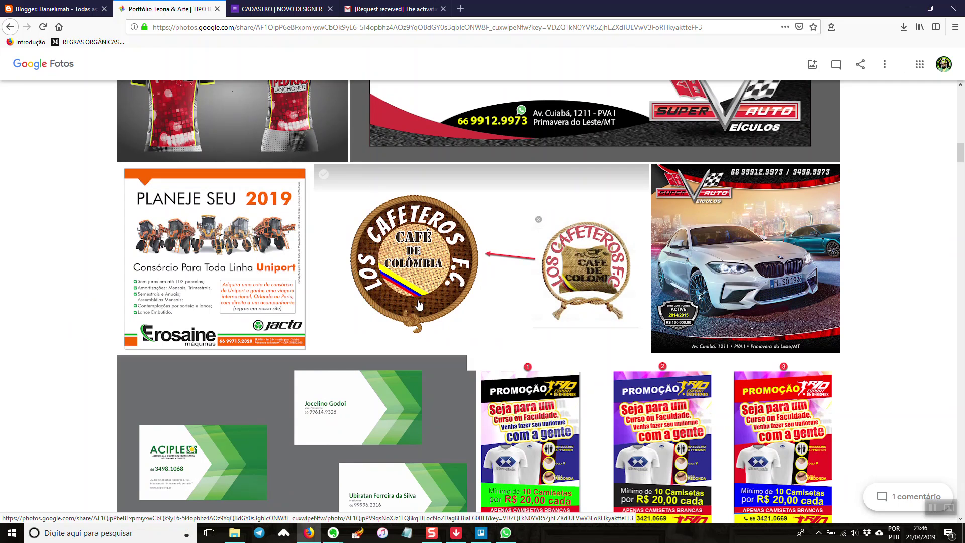
Examine the portfolio album's promotional flyers, team uniforms, beauty salon ad, van wraps and Aciple business cards.
scroll(117, 303, "down", 4)
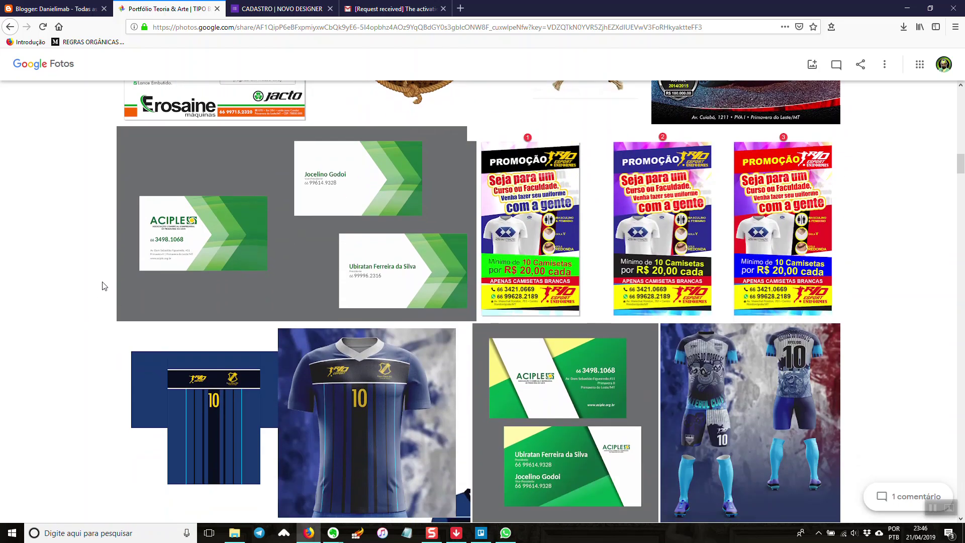
scroll(97, 293, "down", 5)
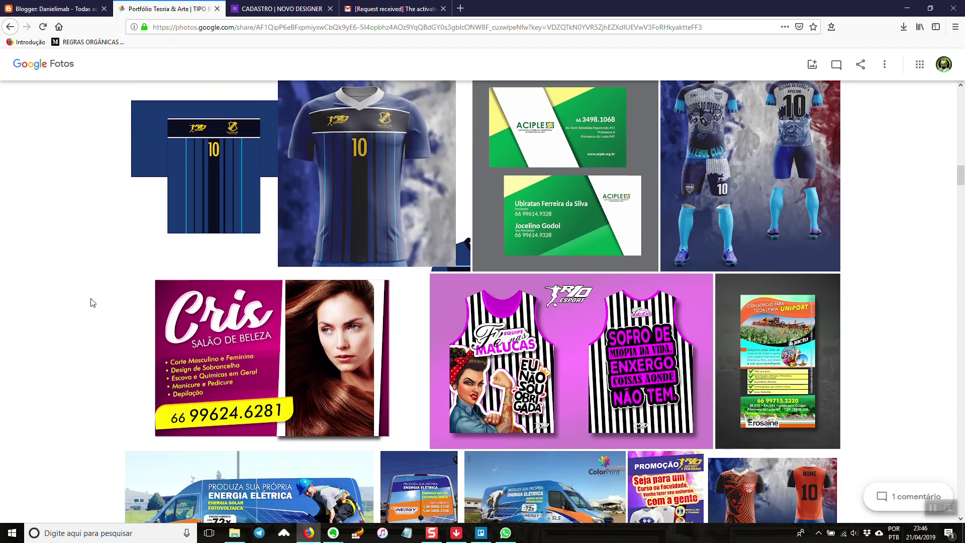
scroll(211, 227, "up", 1)
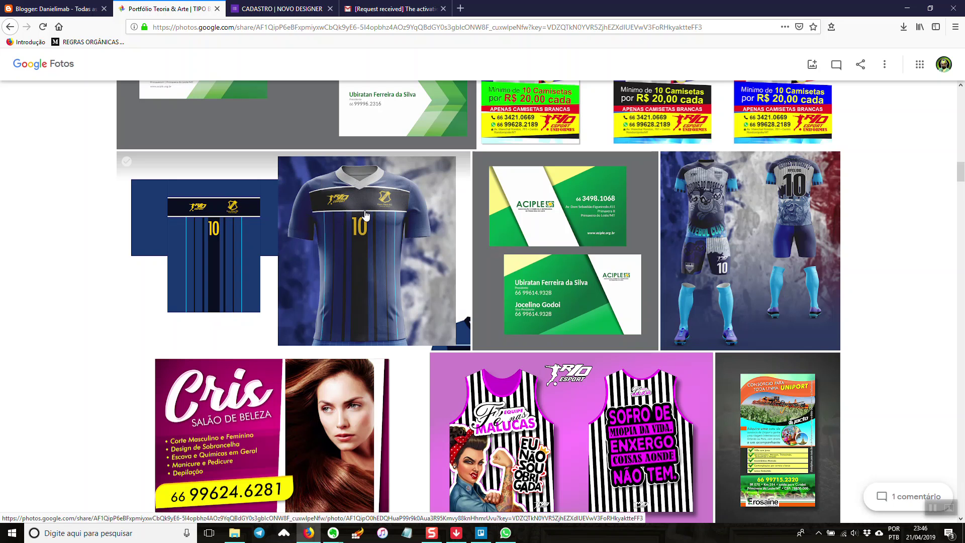
scroll(292, 284, "down", 2)
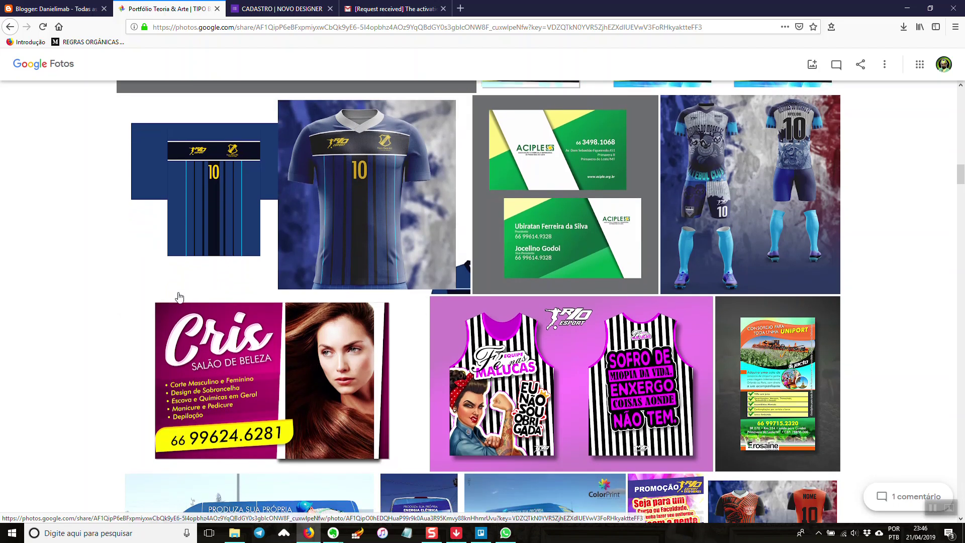
scroll(123, 302, "down", 3)
scroll(101, 317, "down", 1)
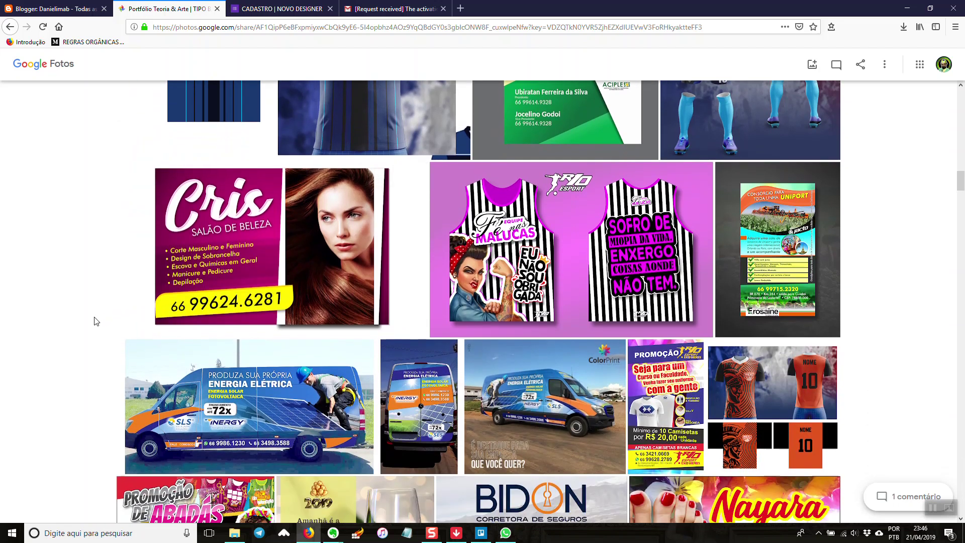
scroll(81, 302, "up", 1)
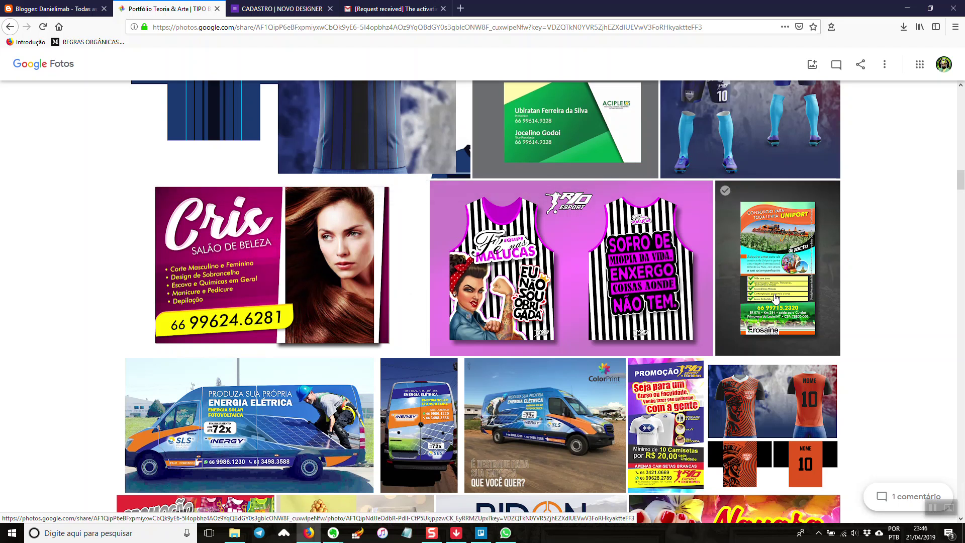
scroll(871, 308, "down", 3)
scroll(872, 308, "down", 6)
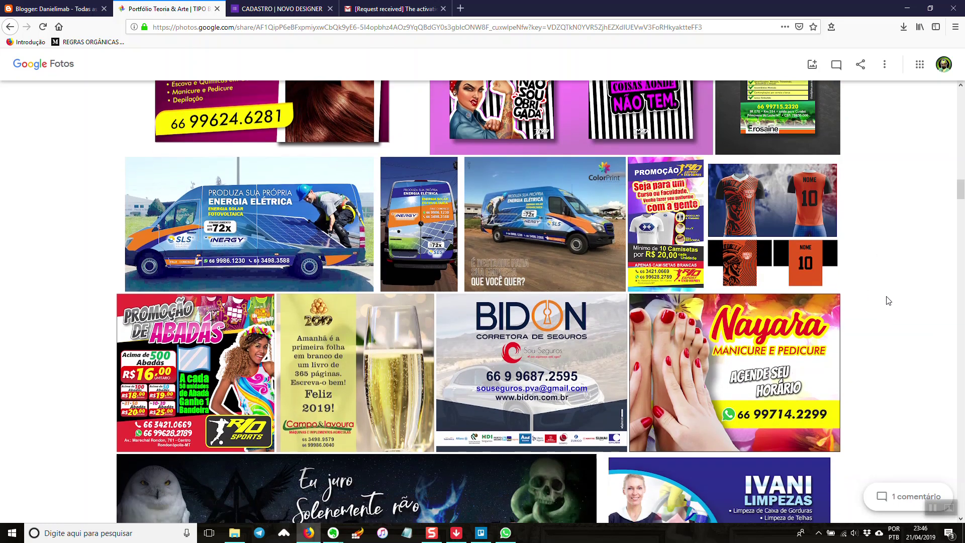
Examine the portfolio album's Pamonharia Goiania banner, redrawn emblems, red van artwork, Santosi barbershop logo and JM Manutenção Agrícola logo variations.
scroll(890, 296, "down", 3)
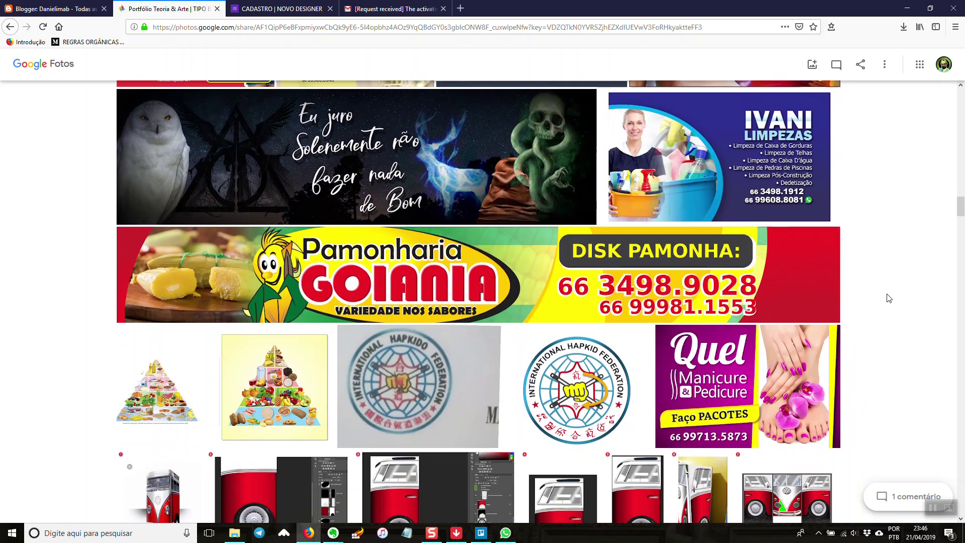
scroll(882, 289, "up", 2)
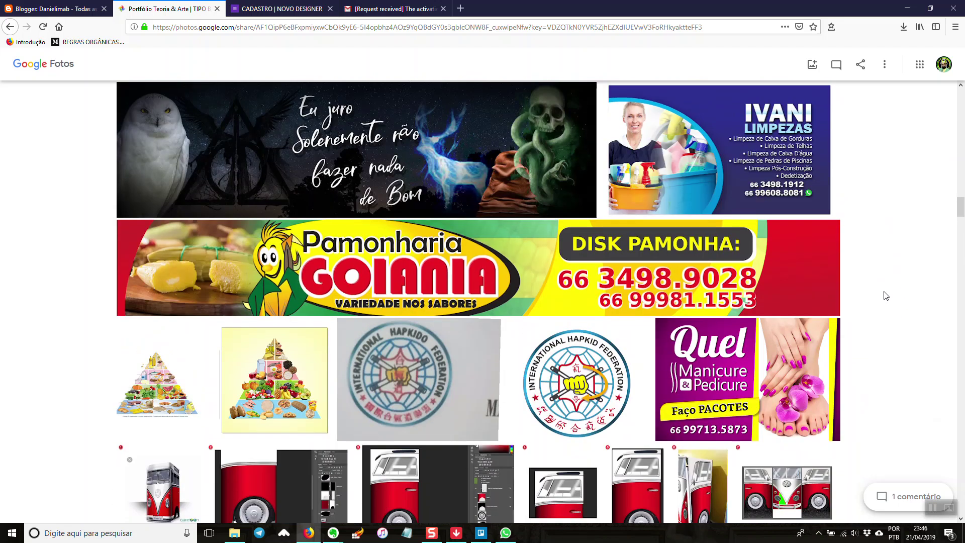
scroll(890, 298, "up", 2)
scroll(883, 308, "down", 2)
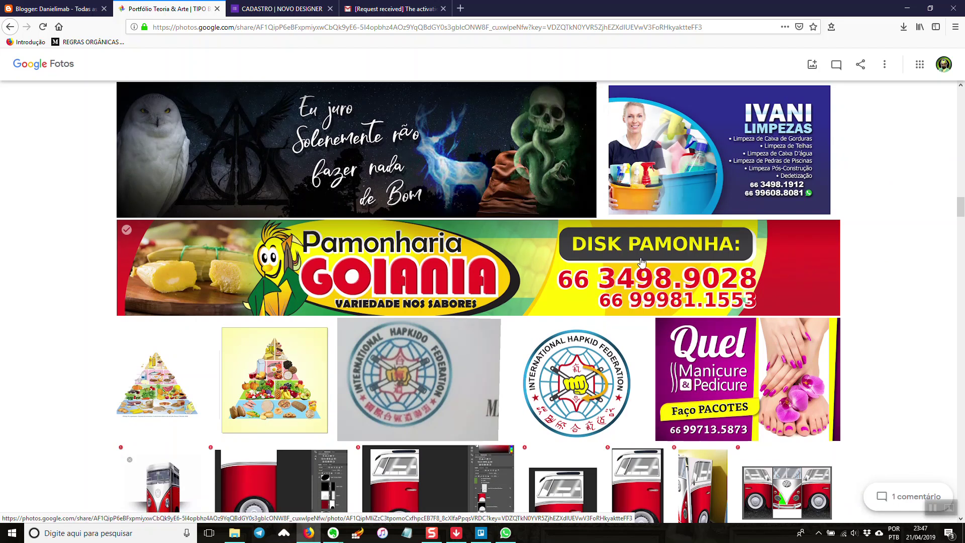
scroll(163, 331, "down", 3)
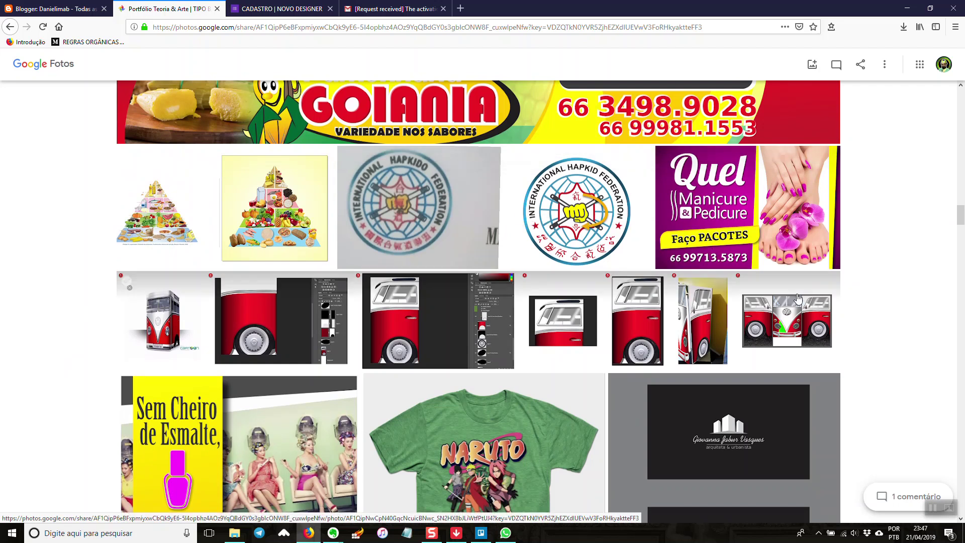
scroll(863, 327, "down", 3)
scroll(862, 326, "down", 8)
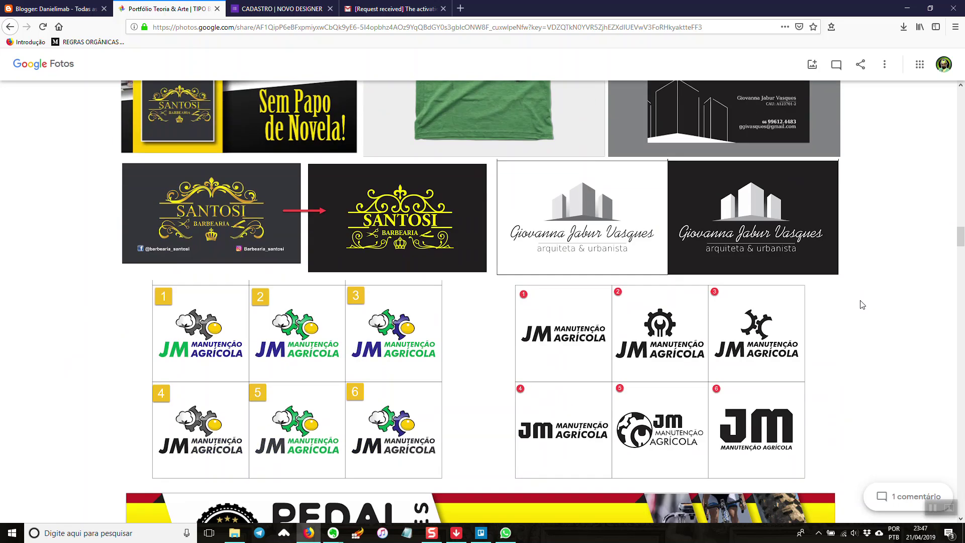
Return from the portfolio album to the blog post and review the Valores ao Designer price list.
key("alt+Left")
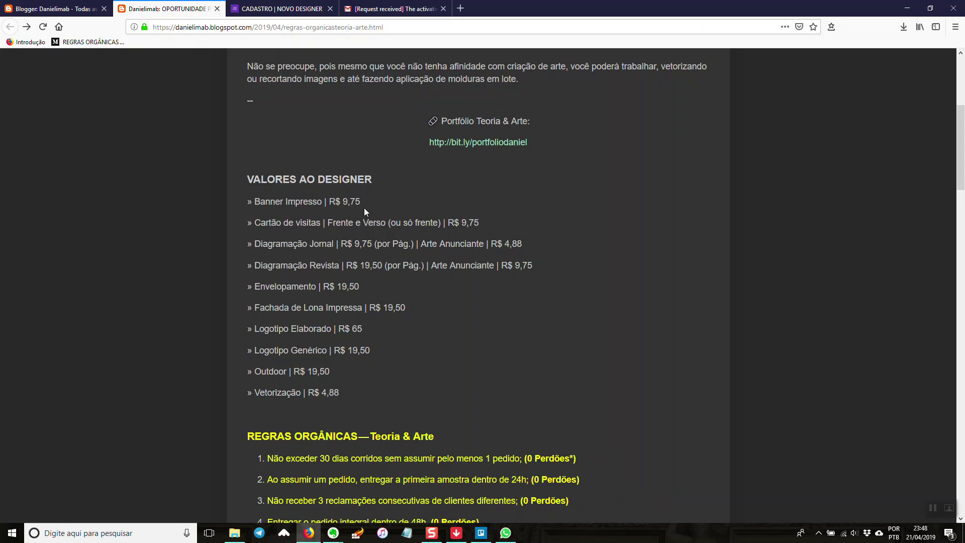
scroll(452, 250, "down", 2)
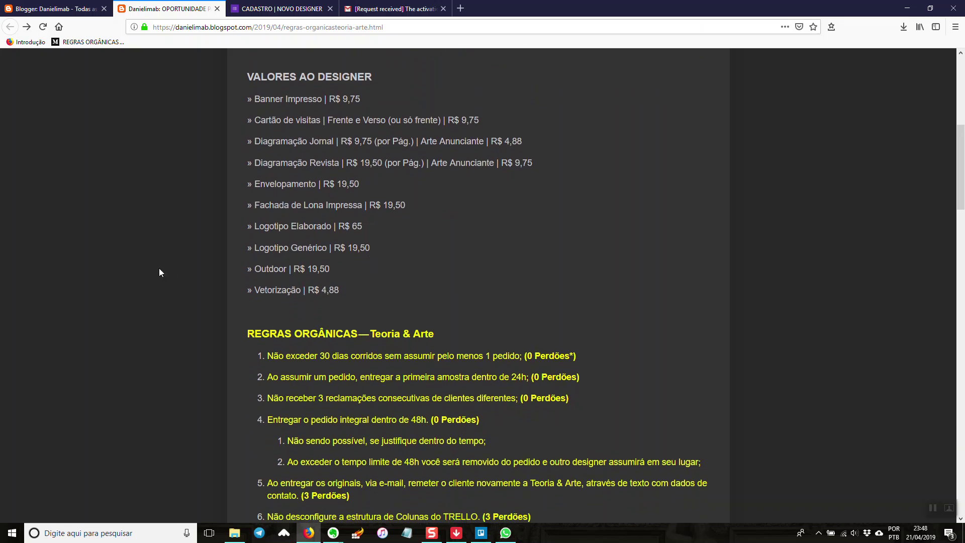
scroll(171, 282, "up", 1)
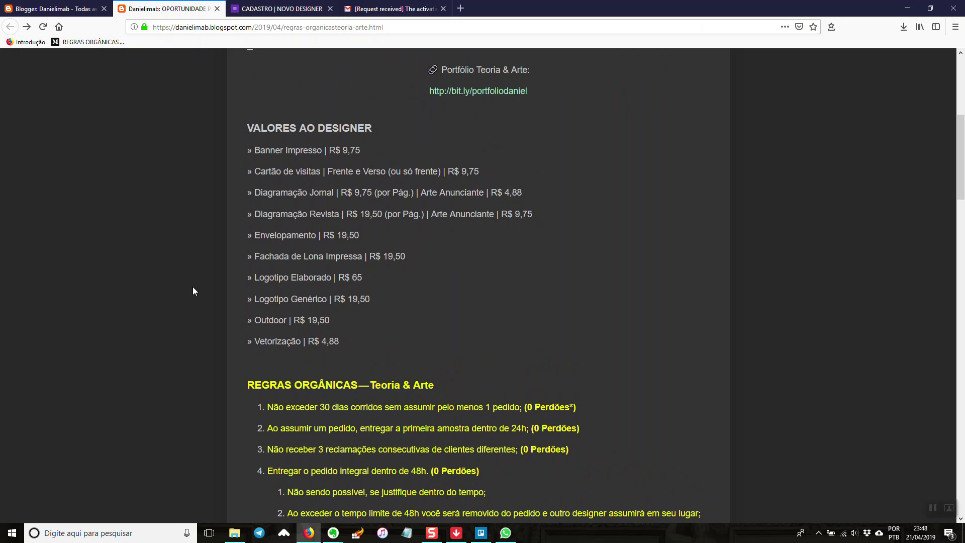
key("ctrl+shift")
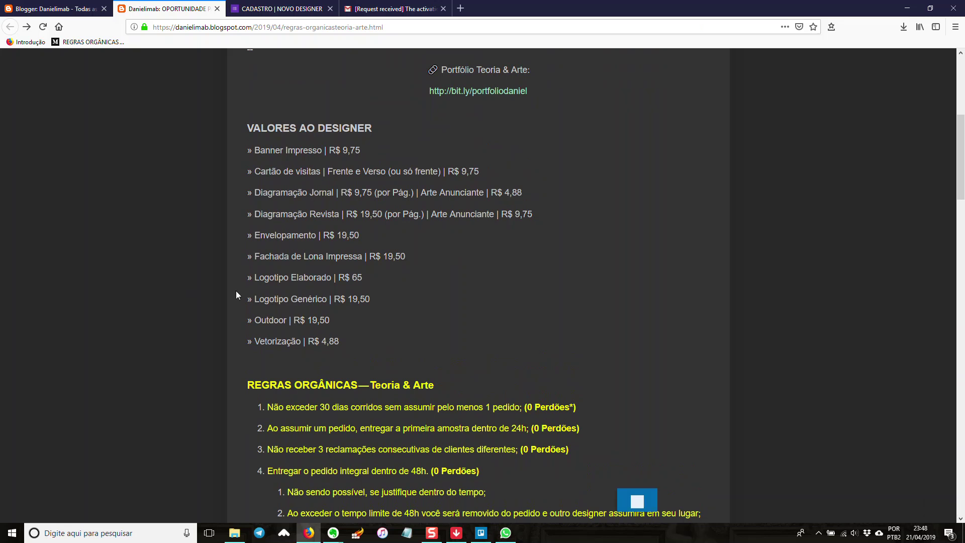
key("ctrl+shift")
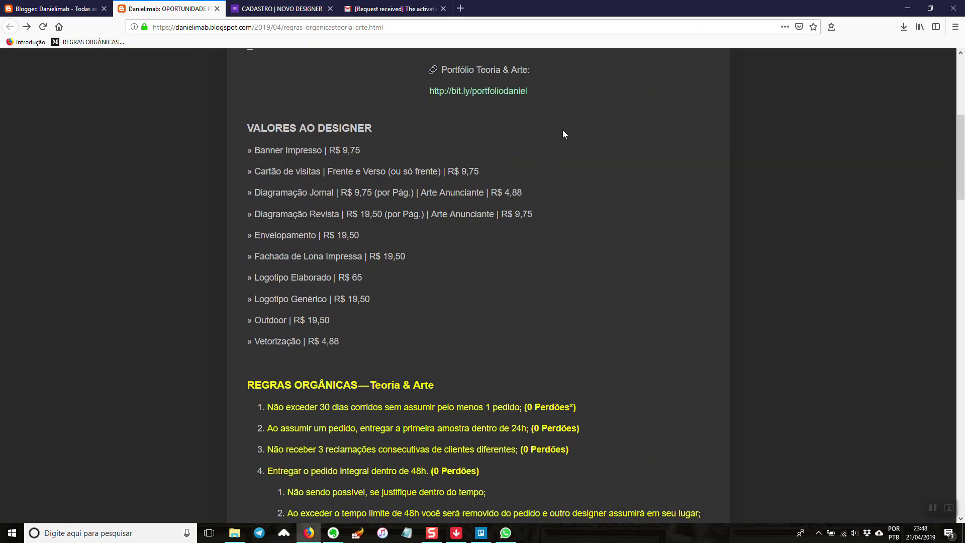
scroll(380, 276, "up", 5)
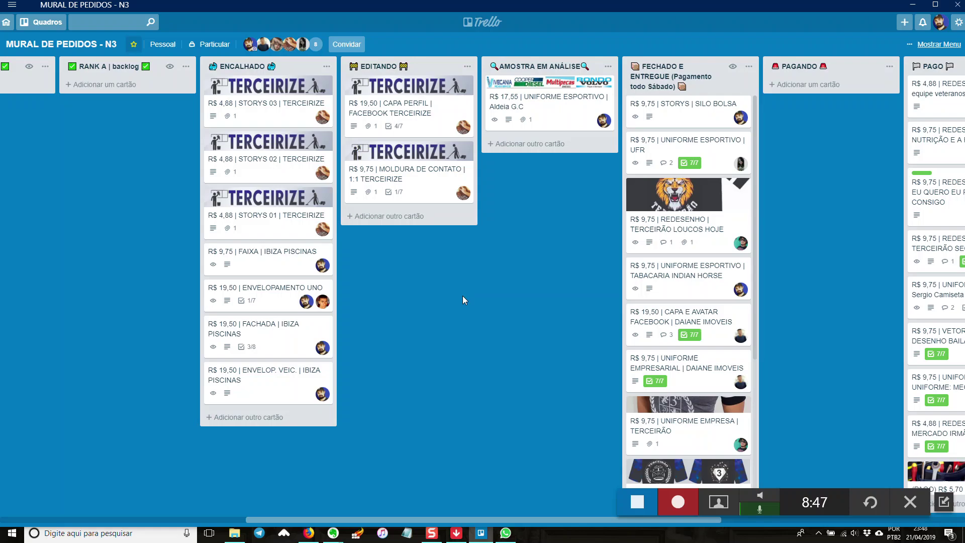
In Trello's MURAL DE PEDIDOS - N3 board, examine the cards in the Fechado e Entregue list and the board's earlier columns.
key("ctrl+shift")
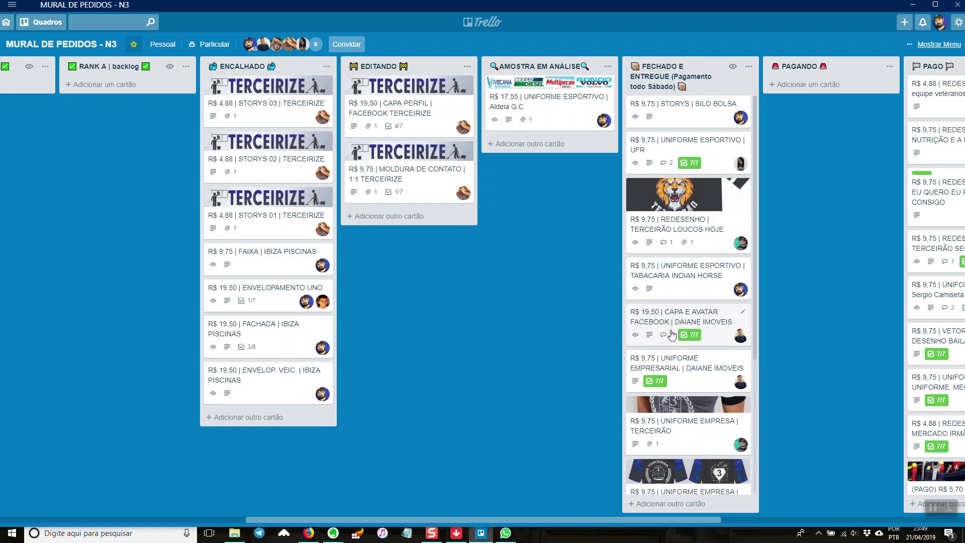
scroll(680, 329, "down", 2)
scroll(677, 274, "down", 2)
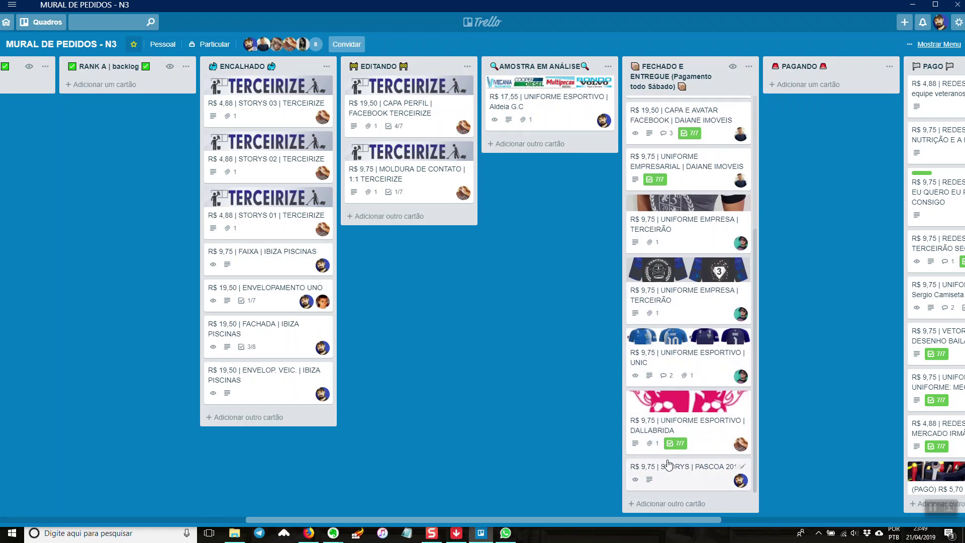
scroll(688, 287, "up", 4)
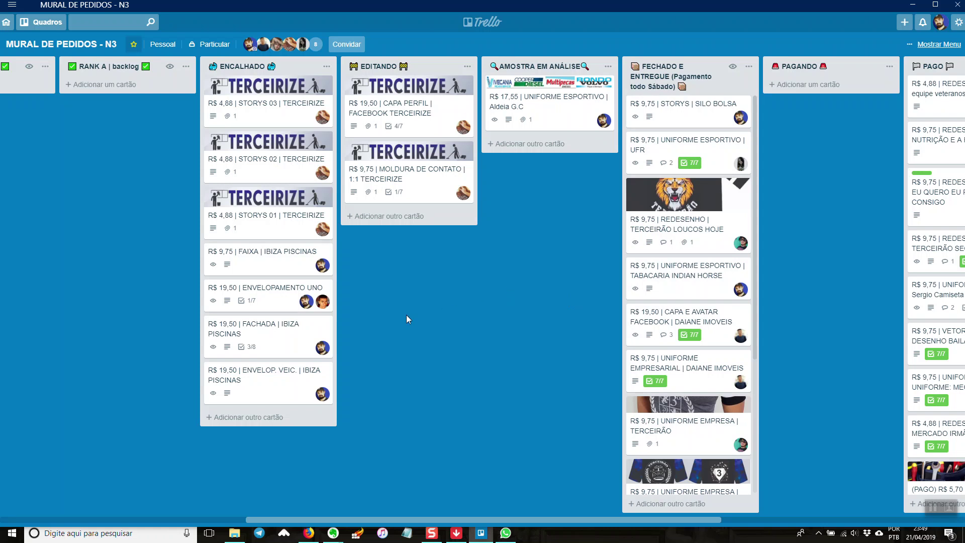
left_click_drag(406, 314, 637, 319)
left_click_drag(233, 323, 378, 318)
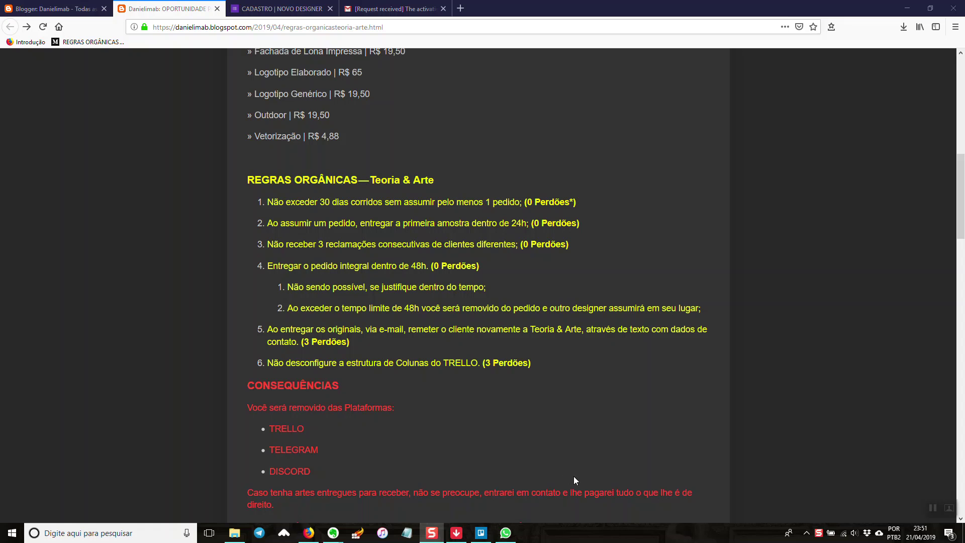
Switch back to the Trello order board and examine its columns from Montando and the backlog ranks through to Pago.
left_click(481, 533)
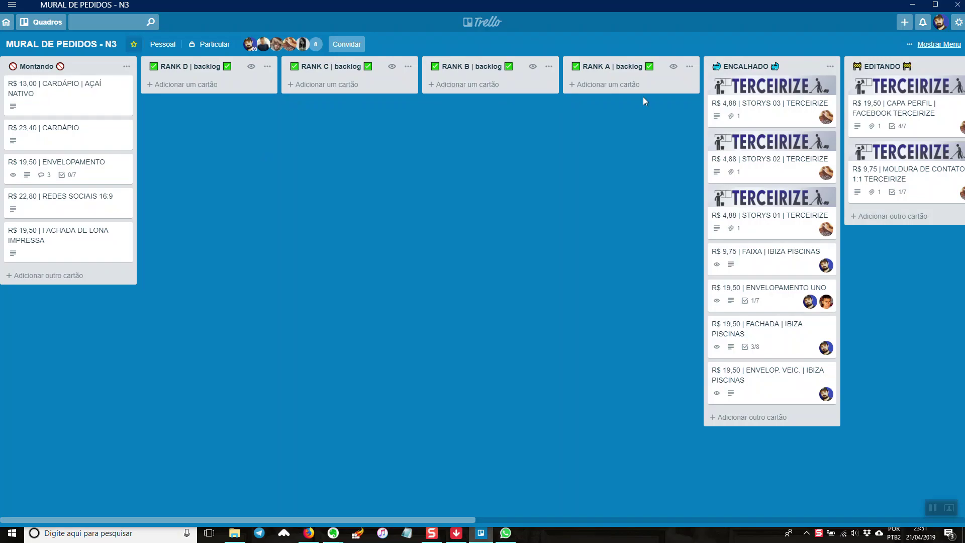
left_click_drag(572, 304, 390, 276)
left_click_drag(722, 295, 361, 276)
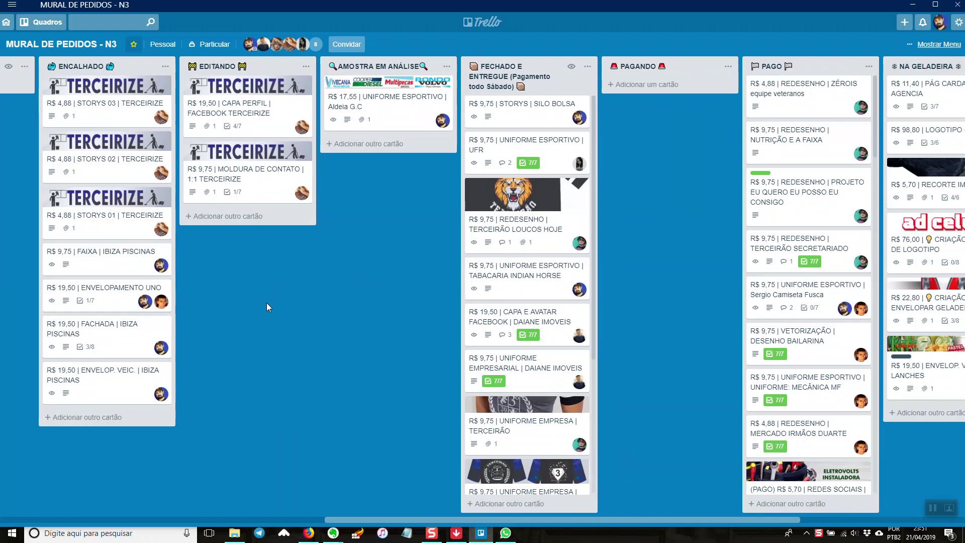
left_click_drag(270, 302, 458, 304)
left_click_drag(83, 291, 500, 286)
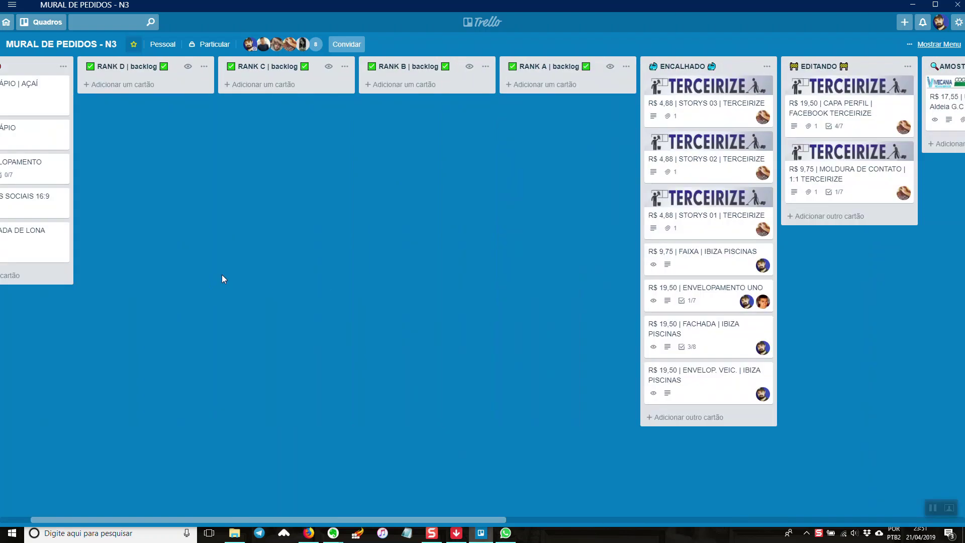
left_click_drag(222, 276, 558, 280)
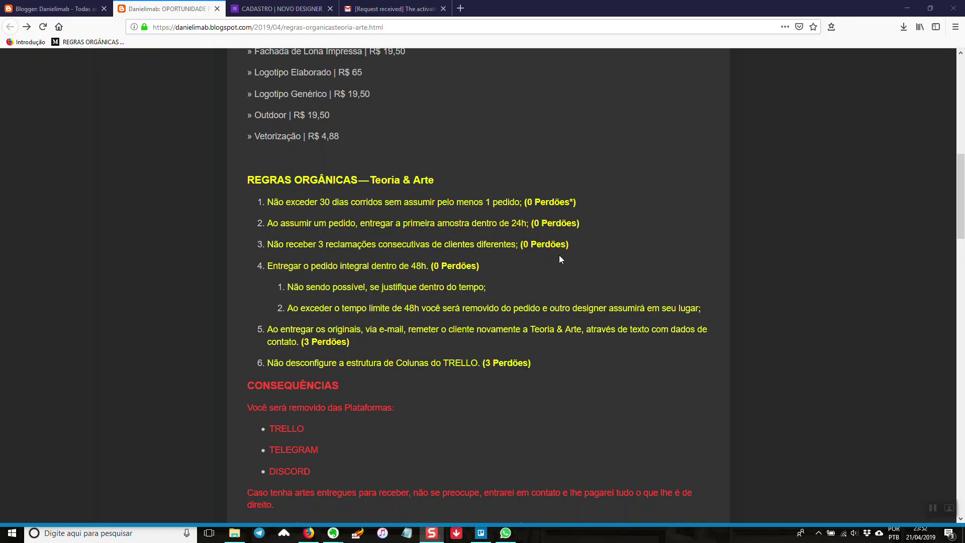
Reread the blog post from its title and registration link through the designer rates, Regras Orgânicas and Consequências sections.
scroll(452, 234, "up", 9)
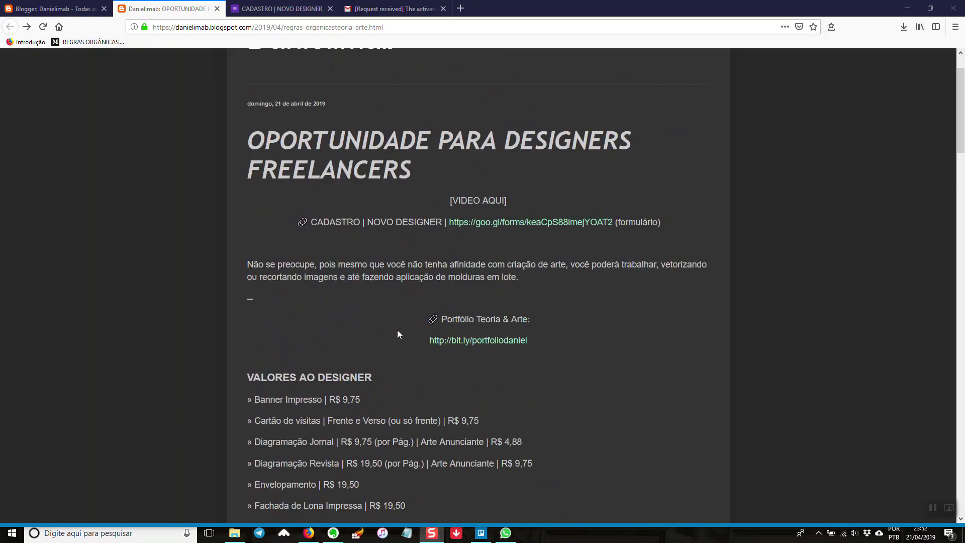
scroll(387, 329, "down", 5)
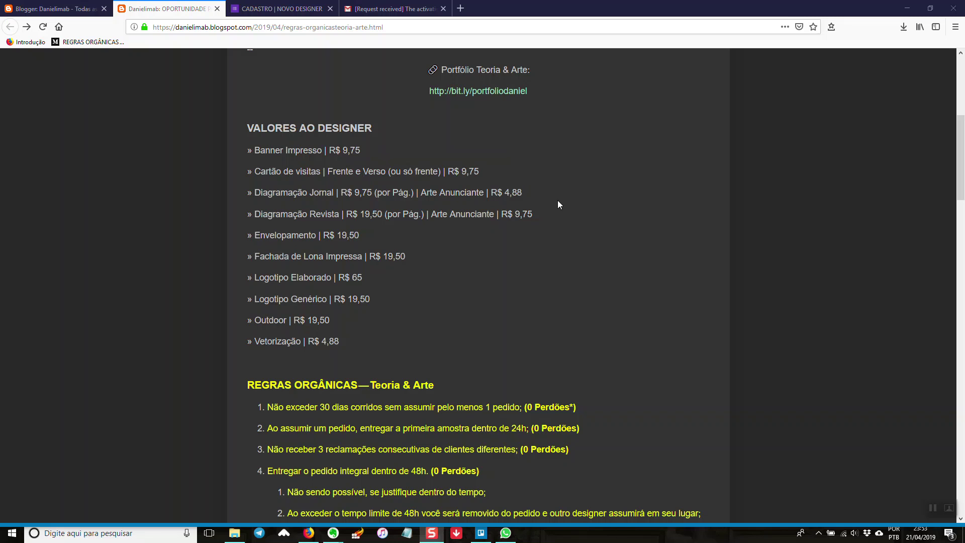
scroll(218, 209, "down", 4)
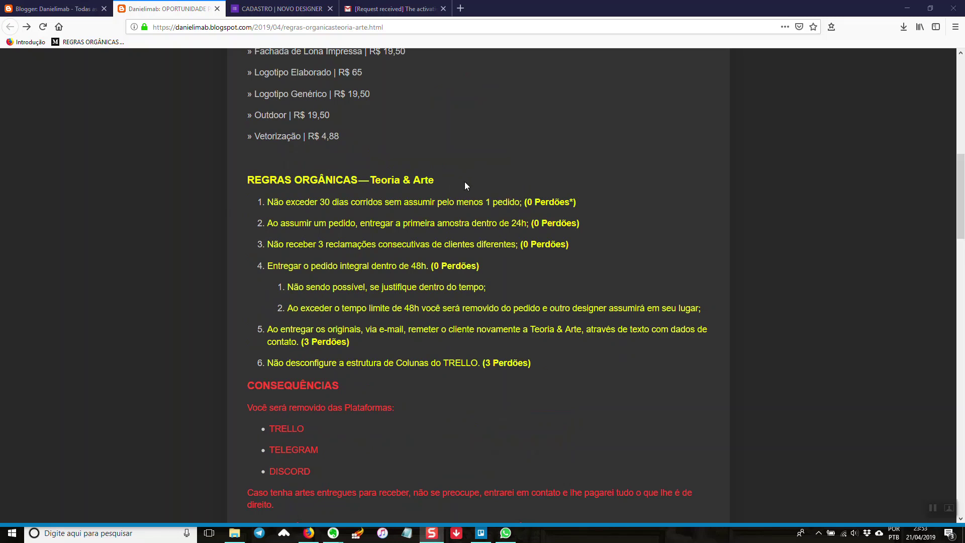
scroll(341, 199, "down", 1)
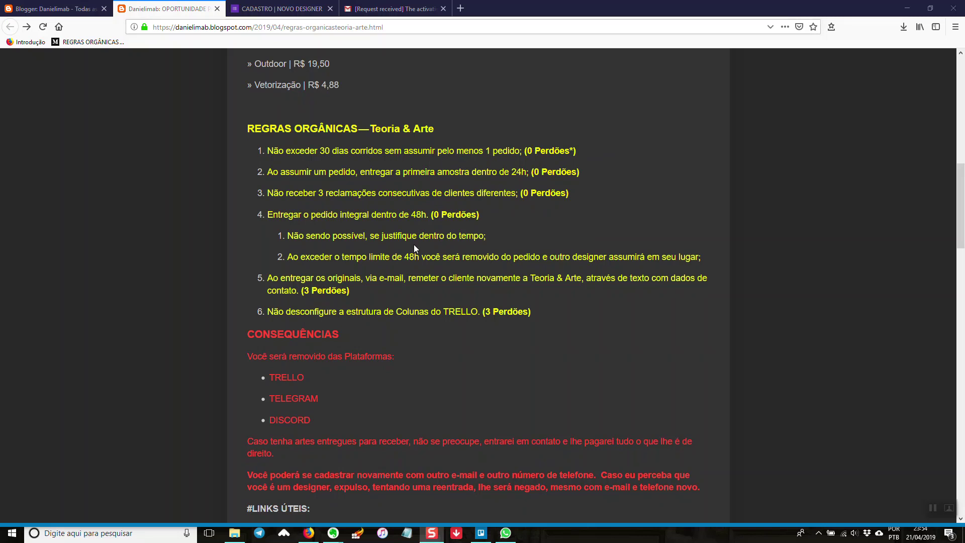
Switch to the Trello order board and trace its columns from Montando through Pago and back to Montando.
left_click(481, 534)
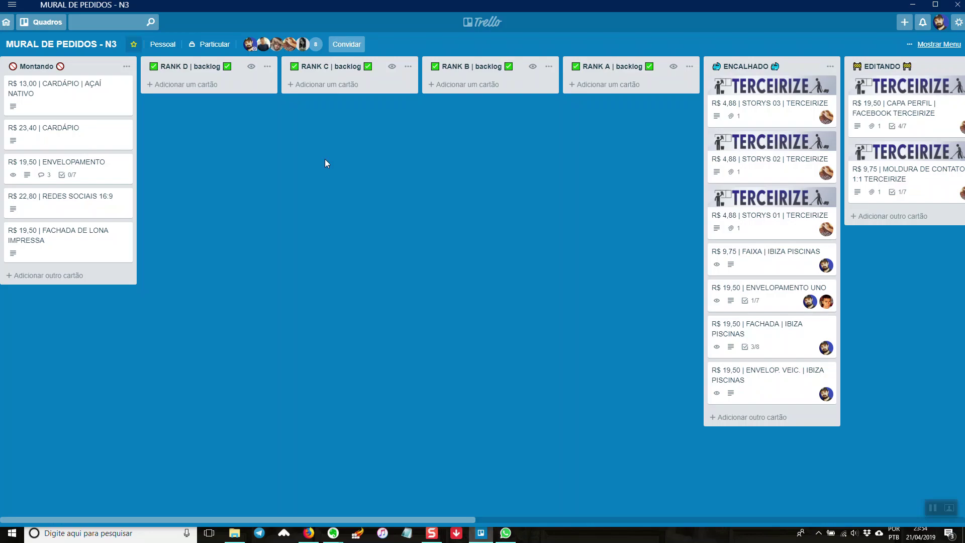
scroll(421, 201, "right", 9)
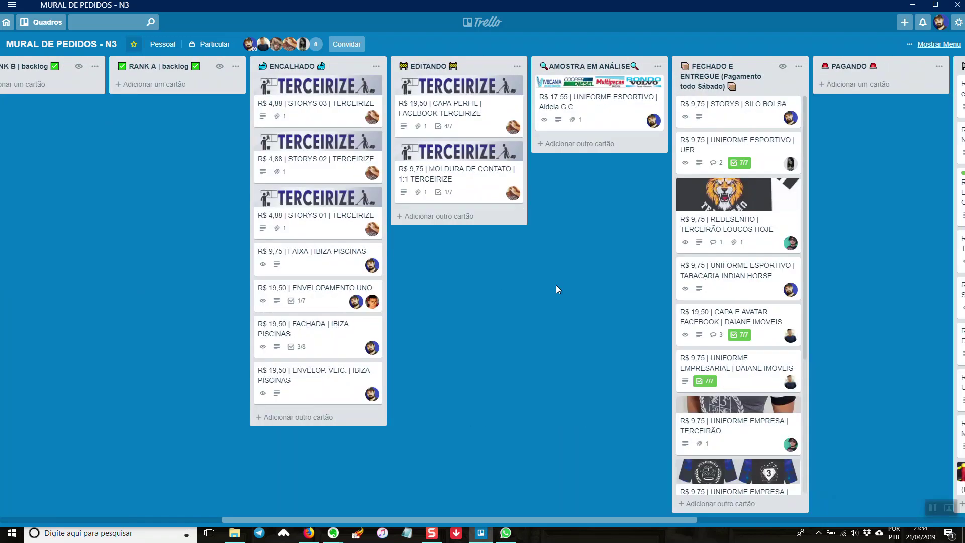
left_click_drag(615, 286, 348, 273)
left_click_drag(631, 255, 559, 240)
scroll(559, 246, "left", 7)
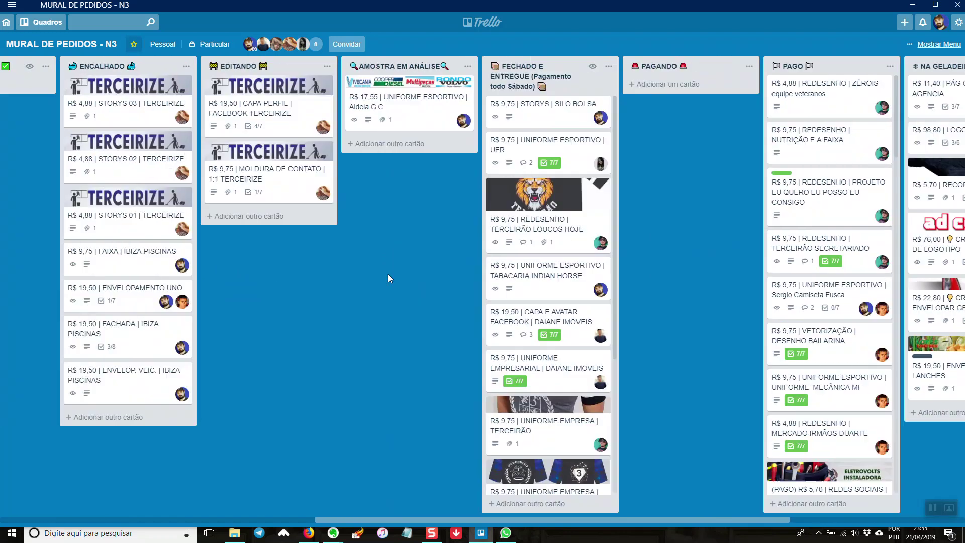
scroll(86, 258, "left", 9)
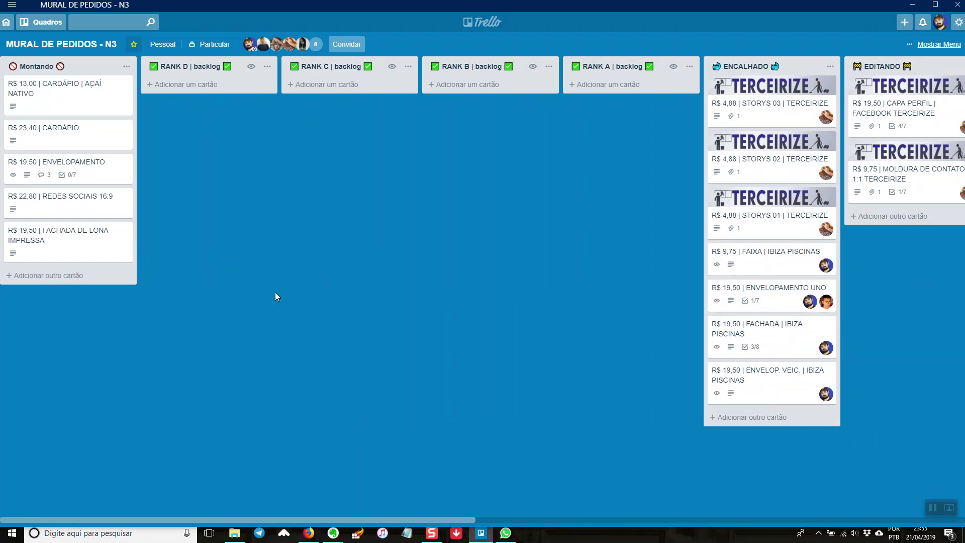
Return to the blog post and review the Regras Orgânicas, Consequências, useful links and the Perdões footnote.
left_click(913, 7)
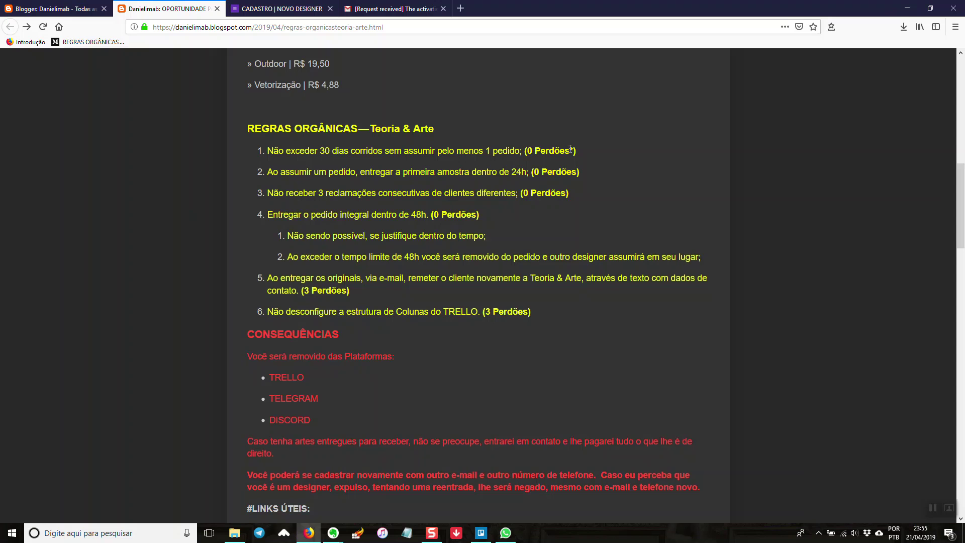
scroll(523, 173, "down", 15)
scroll(338, 251, "up", 6)
scroll(338, 251, "up", 3)
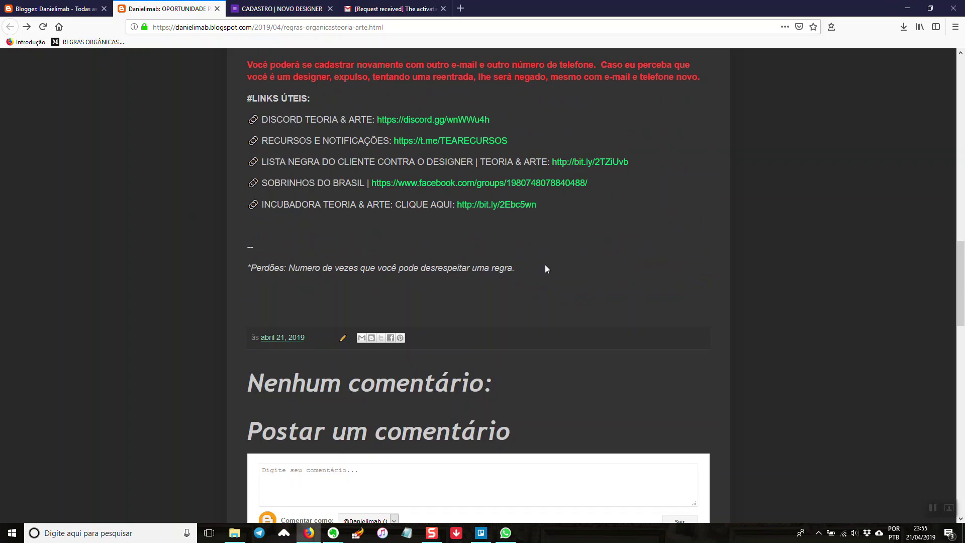
scroll(545, 264, "up", 11)
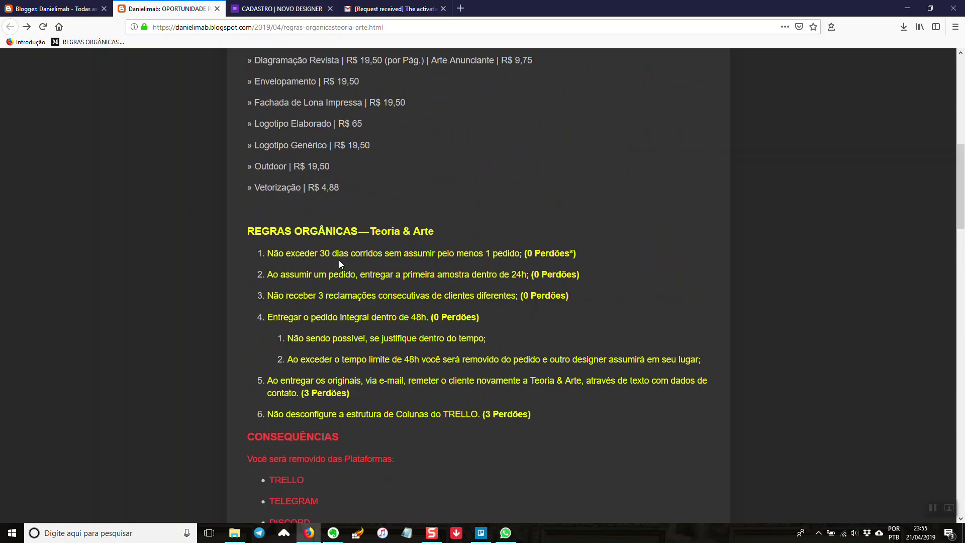
scroll(355, 253, "down", 4)
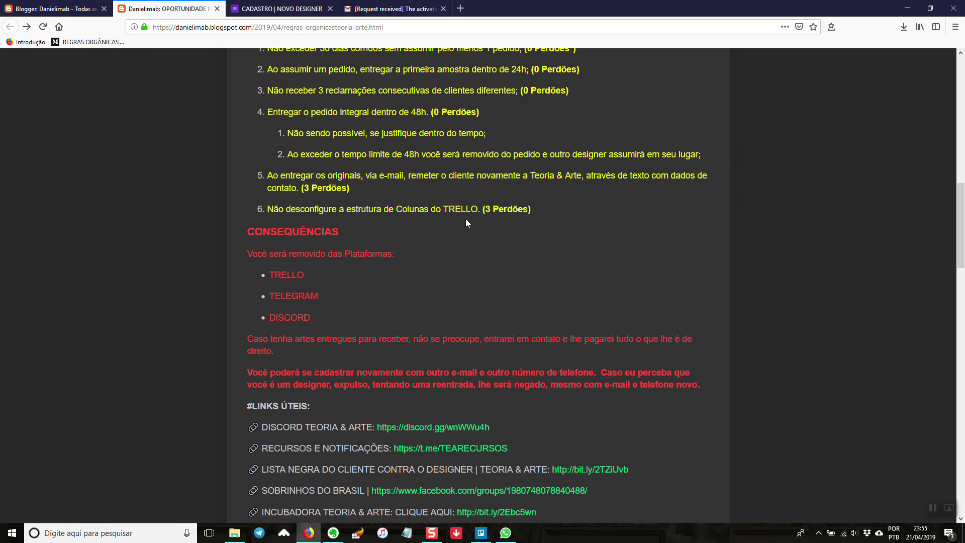
scroll(466, 223, "up", 3)
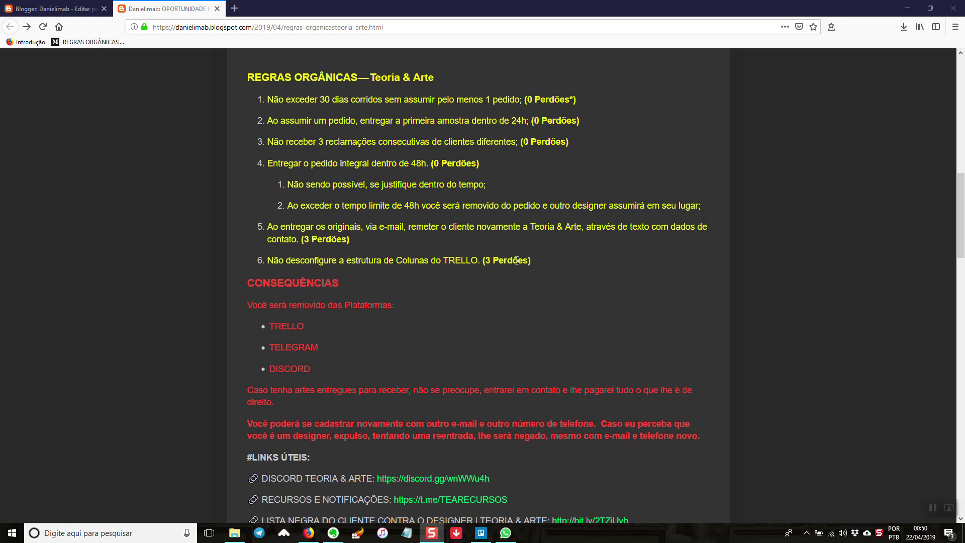
Switch to the Trello order board and examine the member-filtered cards in Encalhado, Fechado e Entregue and the backlog columns.
left_click(481, 533)
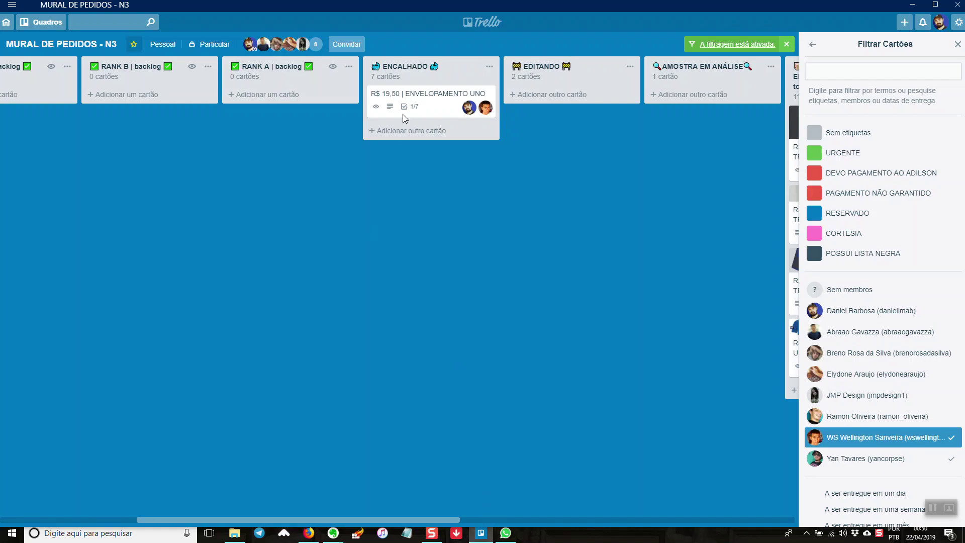
mouse_move(413, 104)
left_mouse_down()
mouse_move(419, 94)
mouse_move(510, 86)
mouse_move(410, 94)
mouse_move(427, 99)
left_mouse_up()
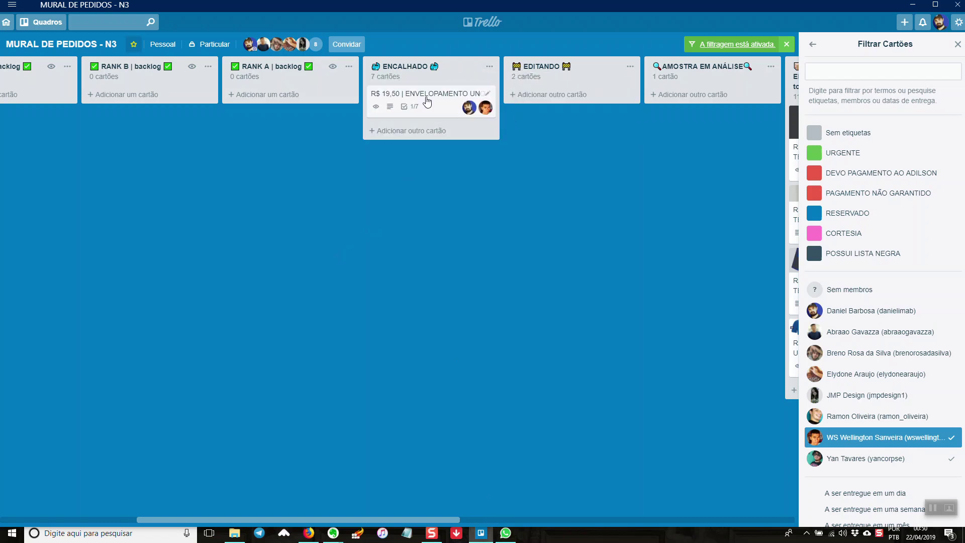
mouse_move(458, 68)
left_mouse_down()
mouse_move(549, 66)
mouse_move(439, 70)
left_mouse_up()
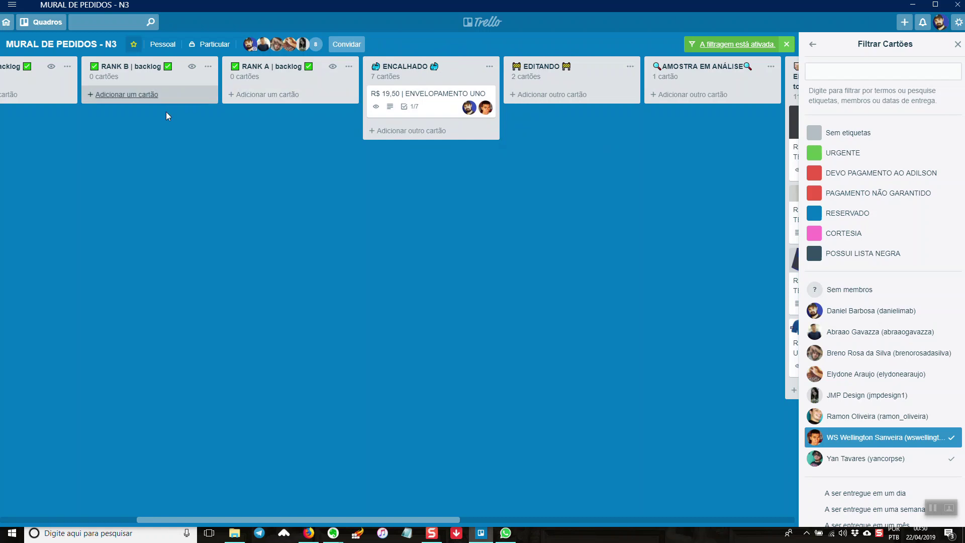
scroll(442, 222, "left", 7)
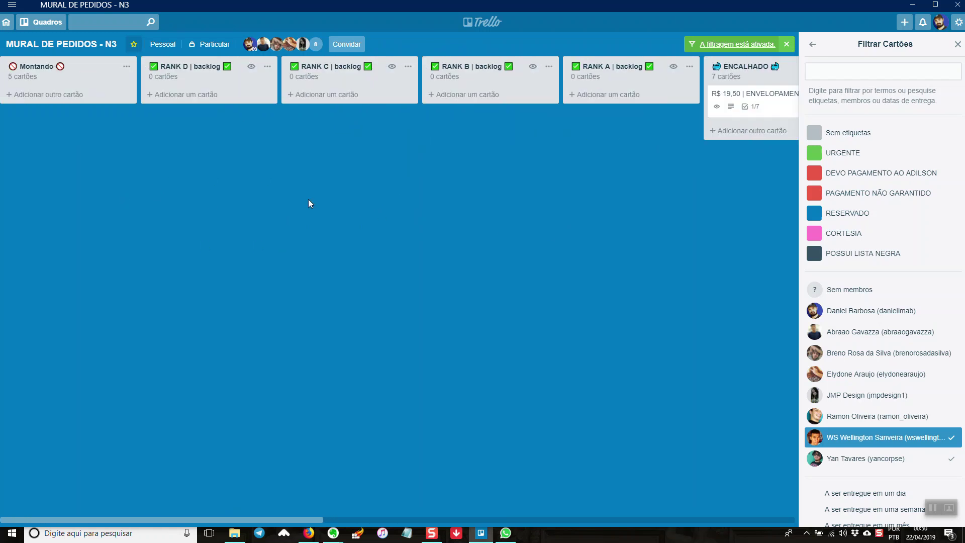
scroll(458, 203, "right", 10)
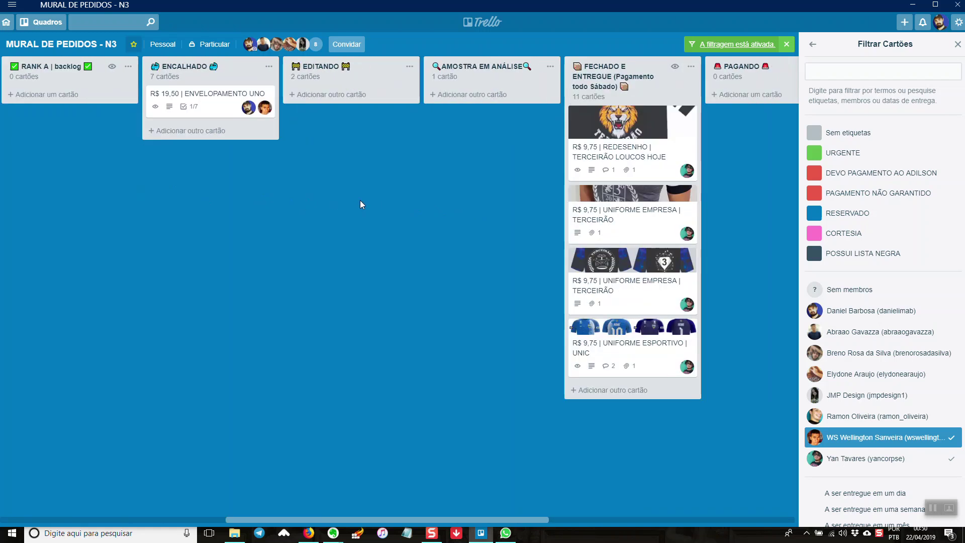
scroll(232, 208, "left", 3)
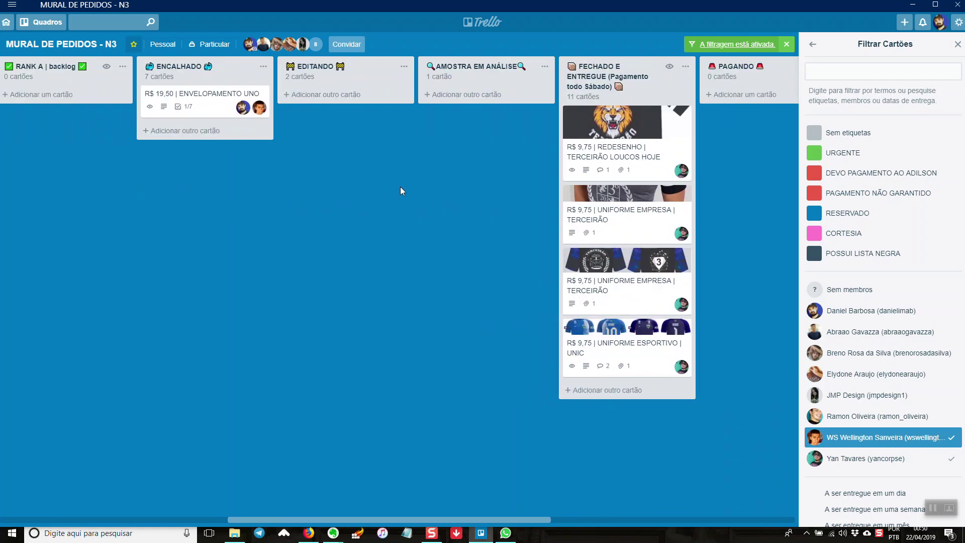
scroll(257, 287, "left", 5)
scroll(369, 242, "left", 2)
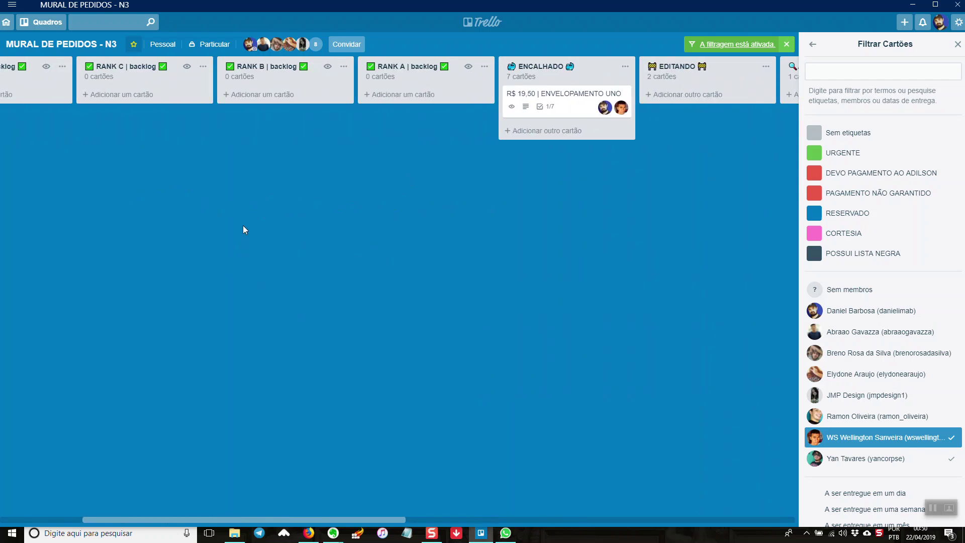
scroll(527, 213, "left", 4)
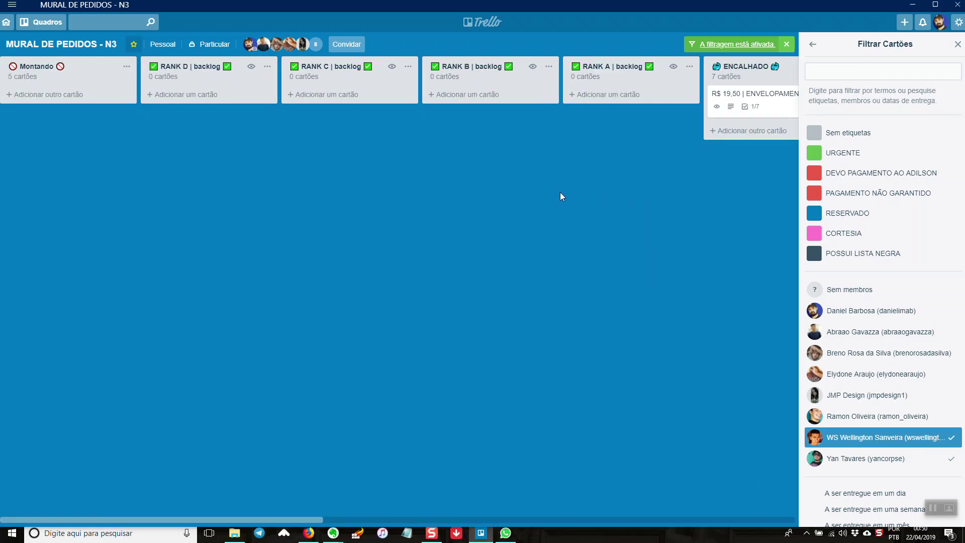
Clear the active card filter on MURAL DE PEDIDOS - N3 and glance through the list of boards.
left_click(787, 44)
scroll(345, 190, "right", 6)
scroll(541, 267, "right", 4)
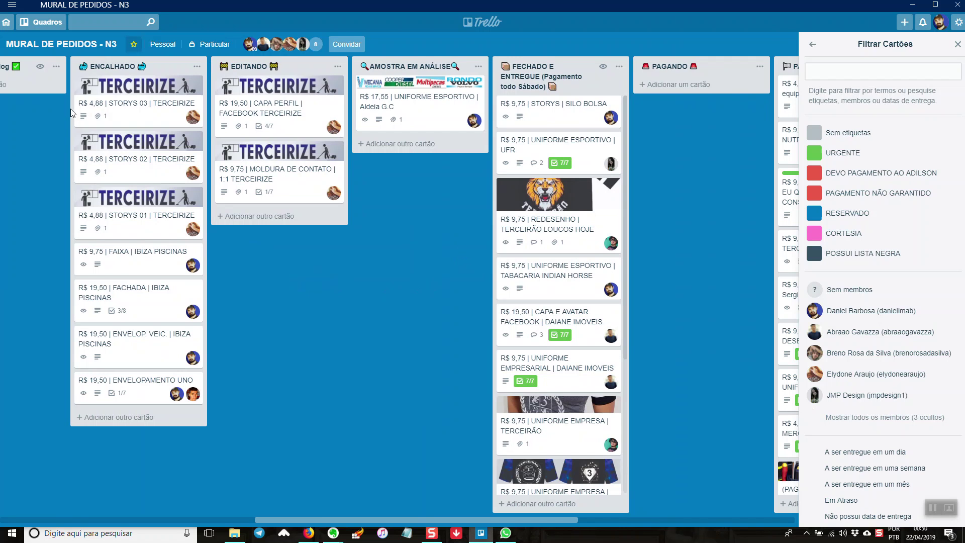
left_click(36, 23)
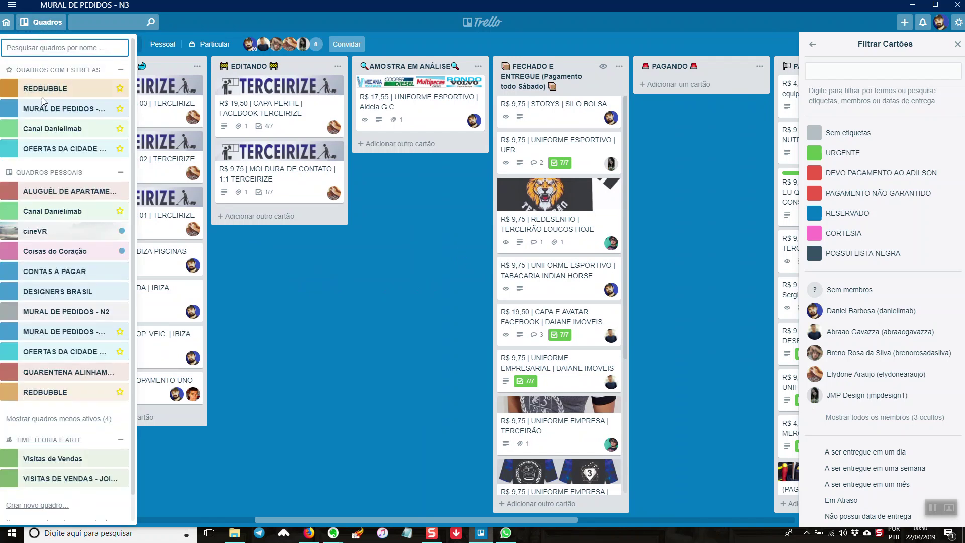
left_click(234, 291)
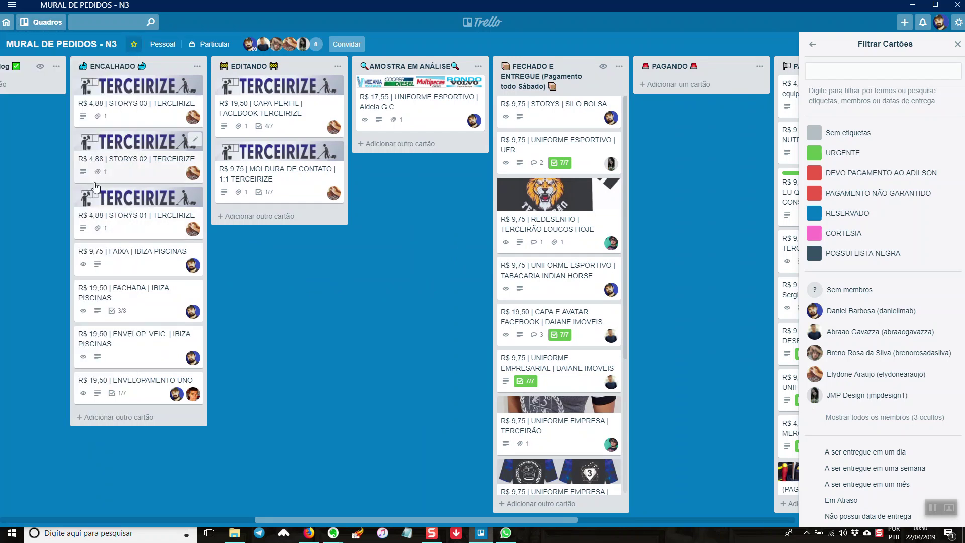
Examine the unfiltered board's columns from Montando and the backlog ranks through Pagando, Pago and Na Geladeira.
scroll(346, 352, "left", 5)
scroll(170, 346, "left", 7)
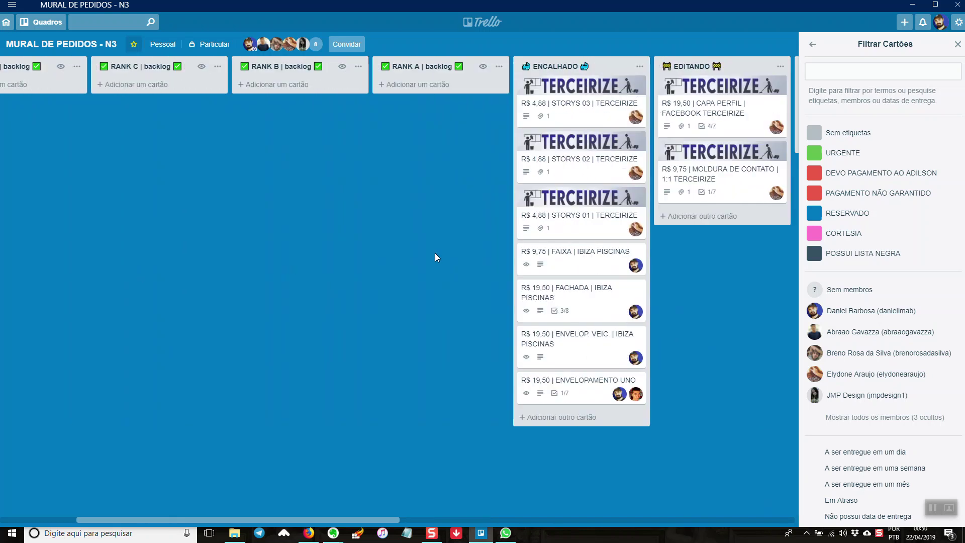
scroll(198, 250, "left", 3)
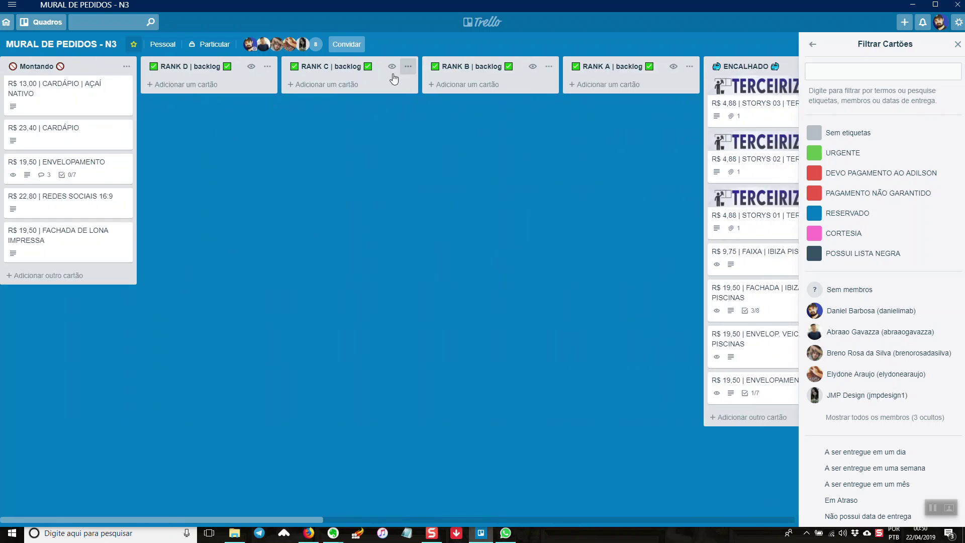
scroll(565, 229, "right", 8)
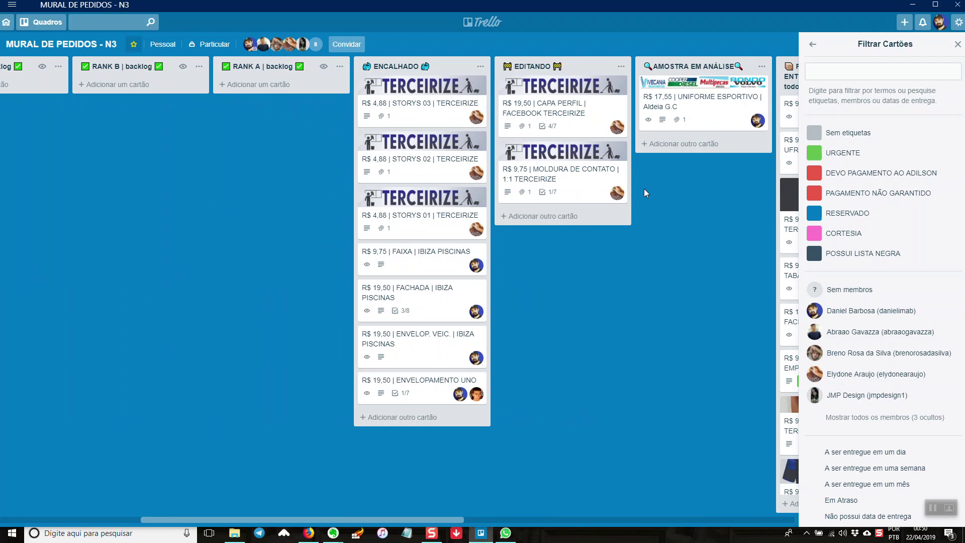
scroll(649, 355, "right", 7)
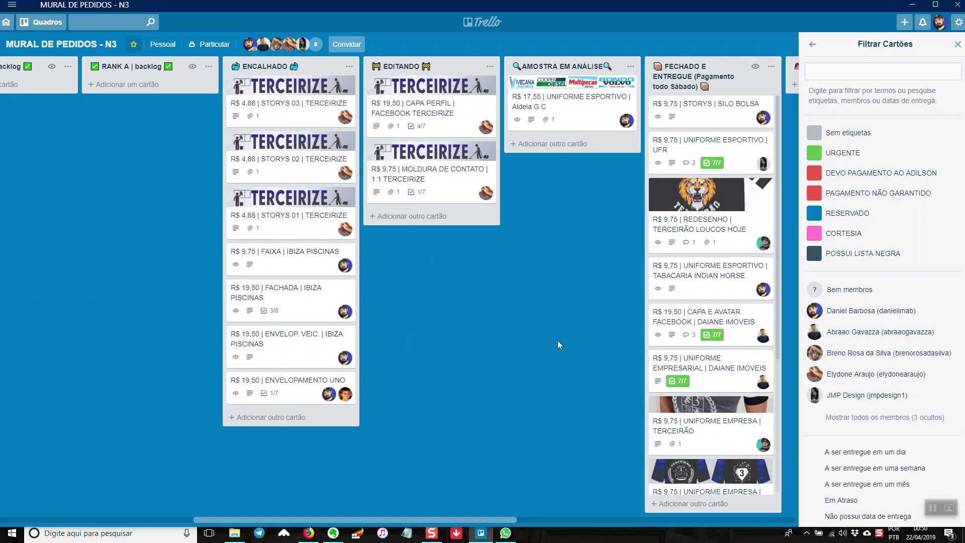
scroll(656, 271, "right", 4)
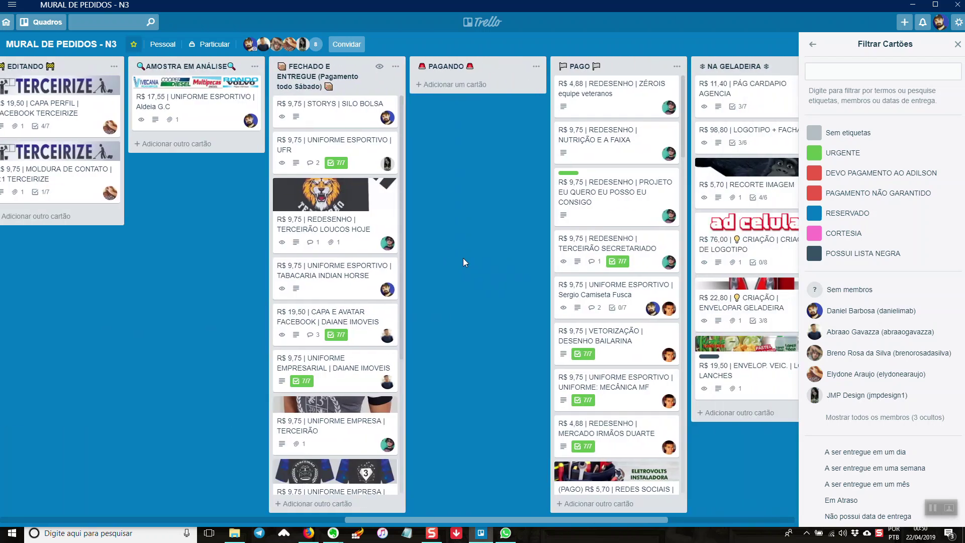
scroll(352, 171, "right", 4)
left_click_drag(297, 187, 449, 189)
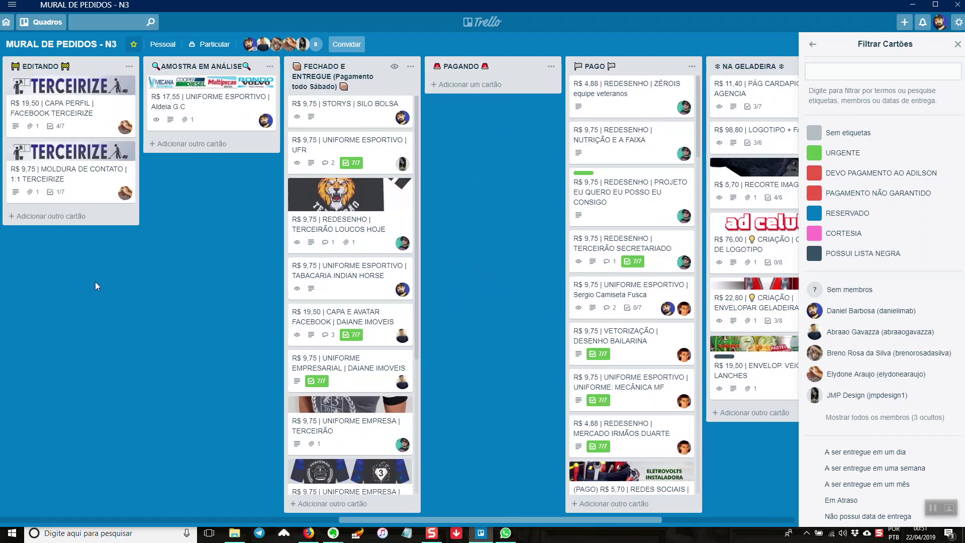
Look back over the Editando and Encalhado cards and the backlog ranks down to the Montando column.
scroll(101, 282, "left", 7)
scroll(106, 254, "left", 3)
scroll(107, 254, "left", 9)
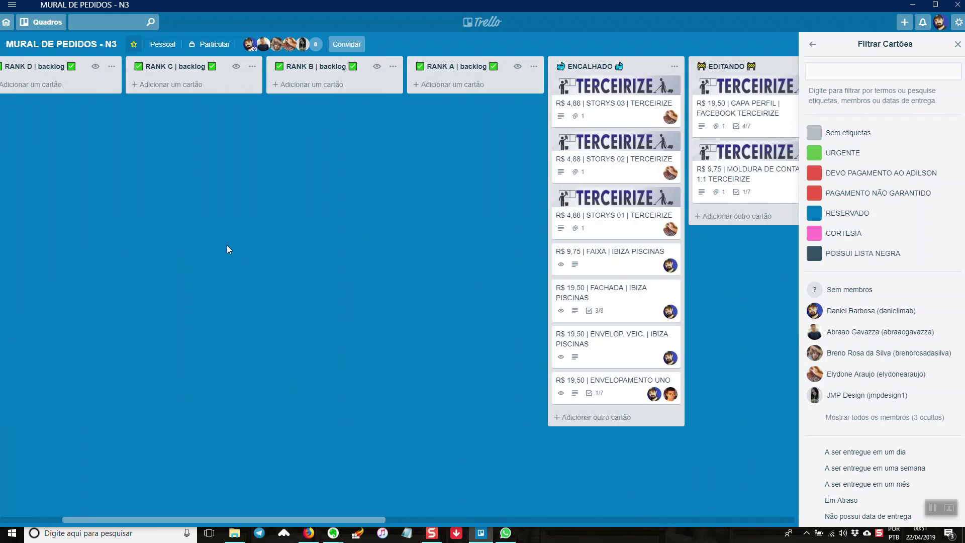
left_click_drag(523, 88, 211, 156)
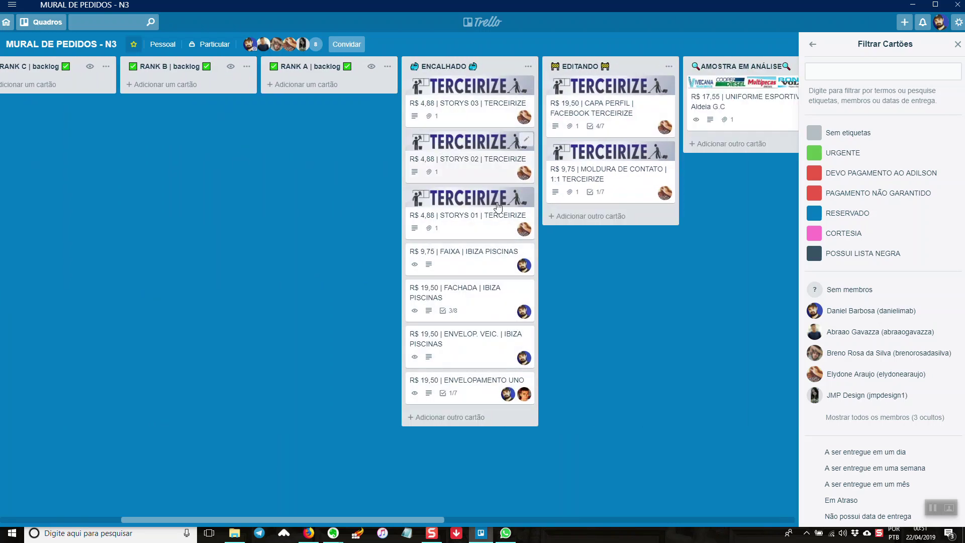
scroll(345, 154, "left", 6)
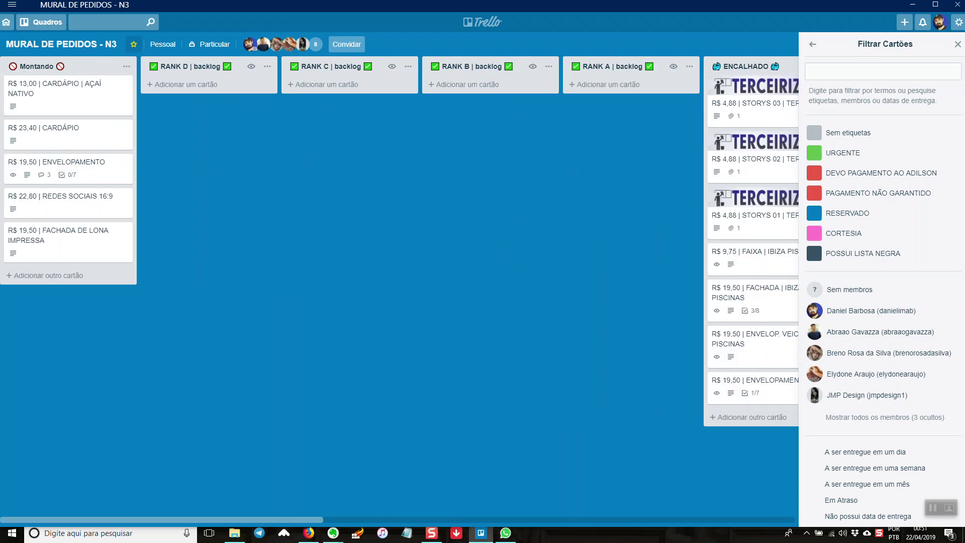
Return to the blog post and reread the Consequências section, the #Links Úteis list and the Perdões note.
left_click(913, 5)
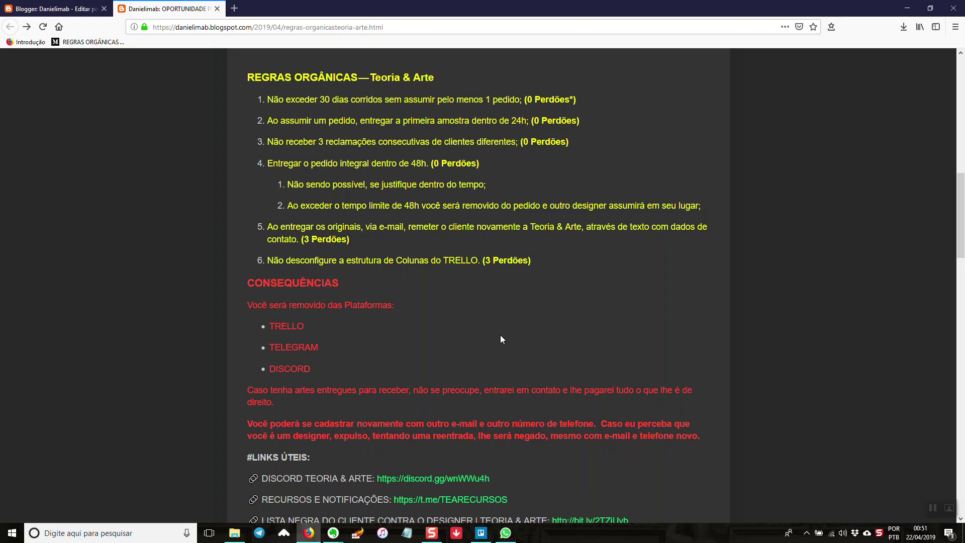
scroll(500, 335, "down", 3)
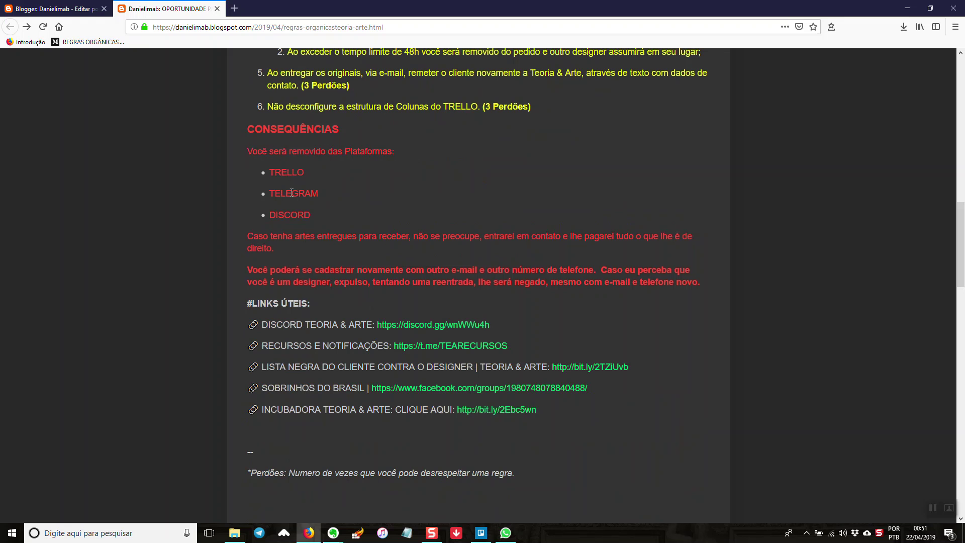
scroll(299, 188, "up", 2)
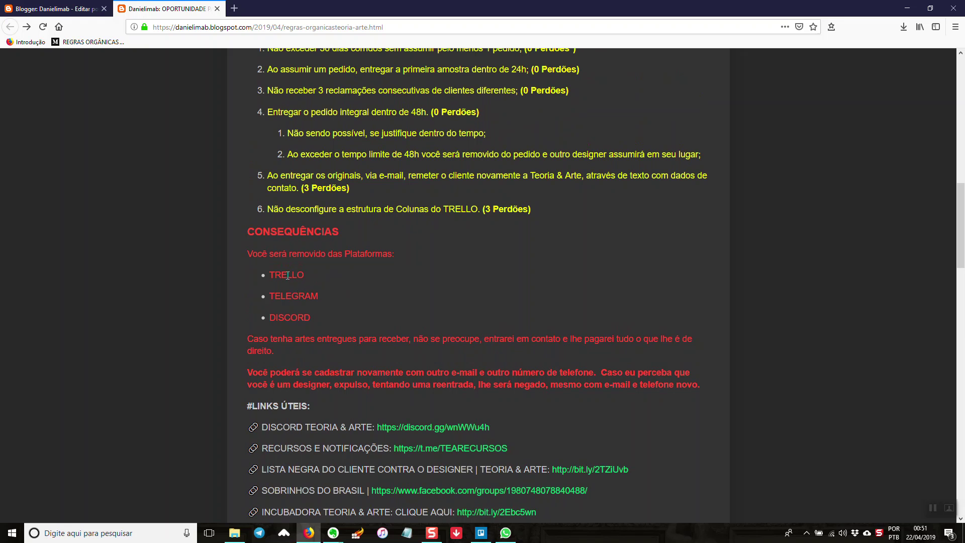
scroll(303, 274, "down", 8)
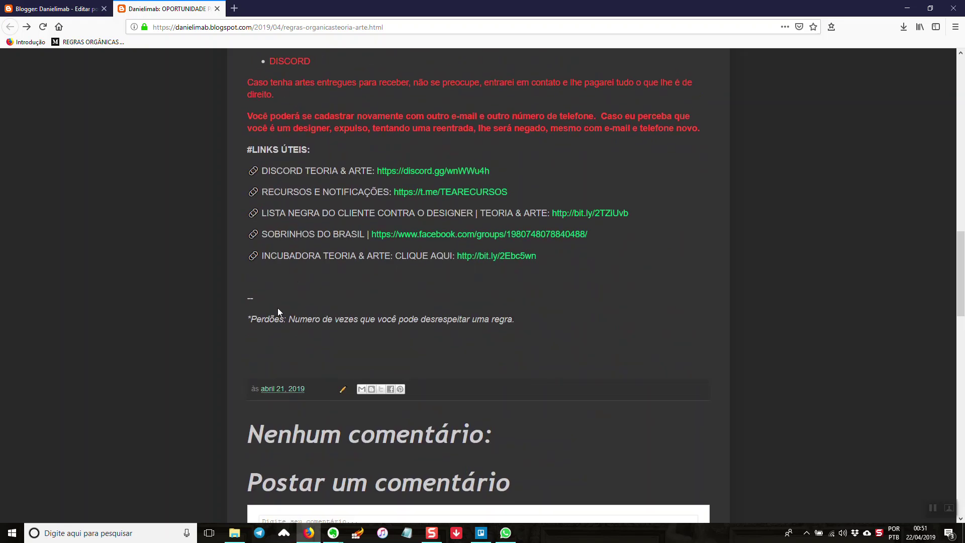
scroll(263, 310, "up", 6)
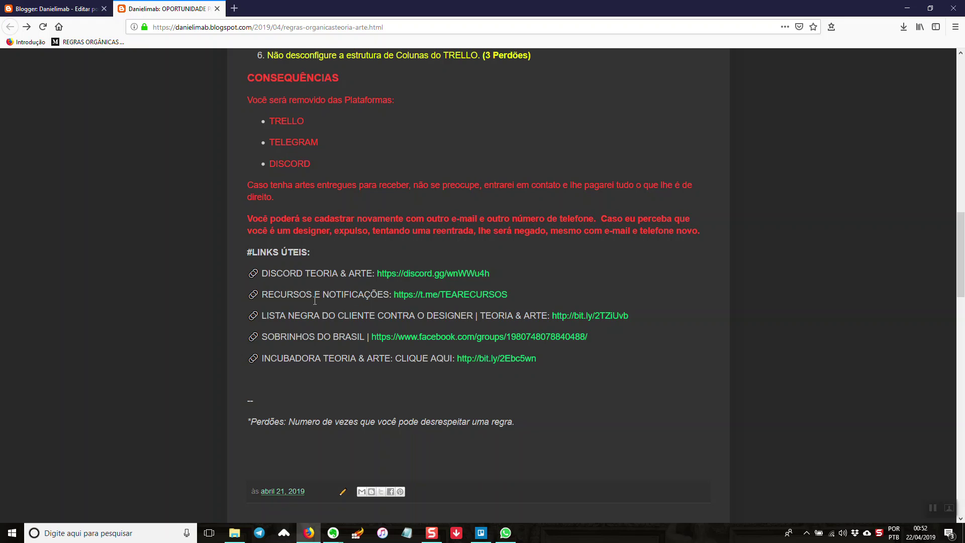
scroll(318, 306, "up", 4)
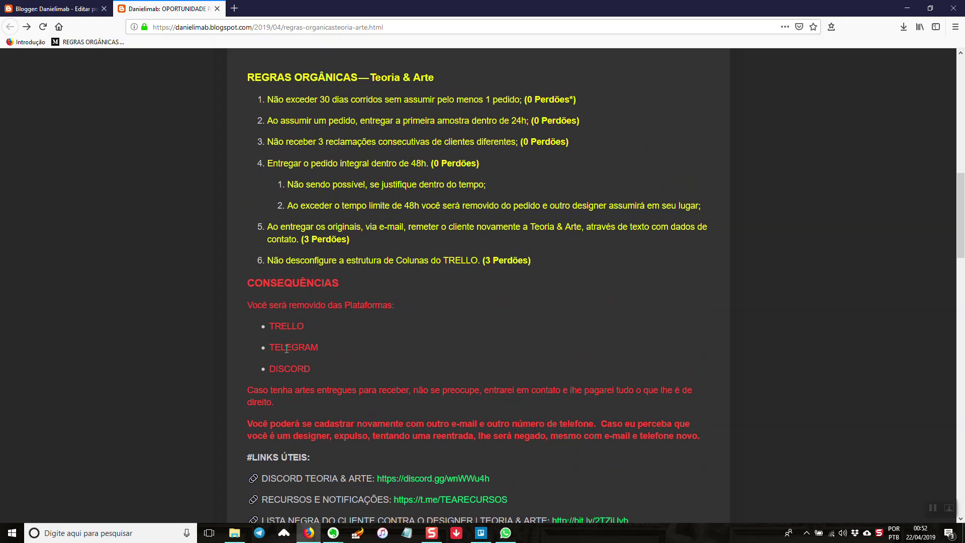
Reread the Consequências section, then switch to the Trello order board and look across its columns from Encalhado to Na Geladeira.
scroll(345, 342, "down", 4)
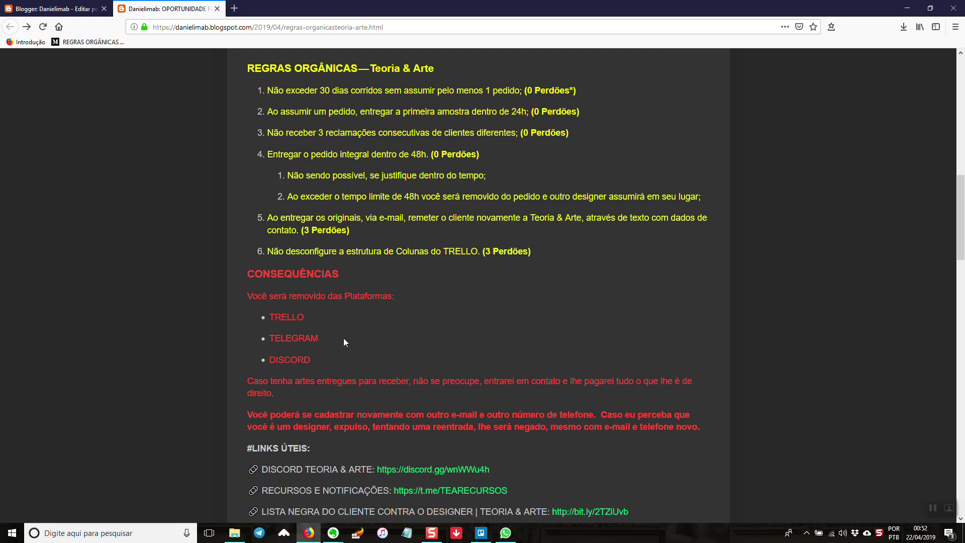
scroll(263, 284, "up", 2)
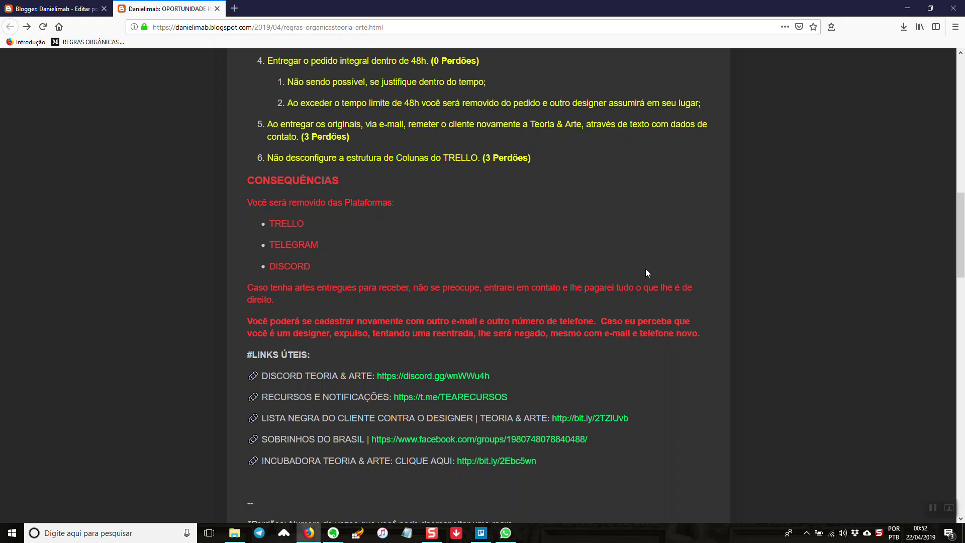
left_click(481, 533)
left_click_drag(587, 224, 304, 251)
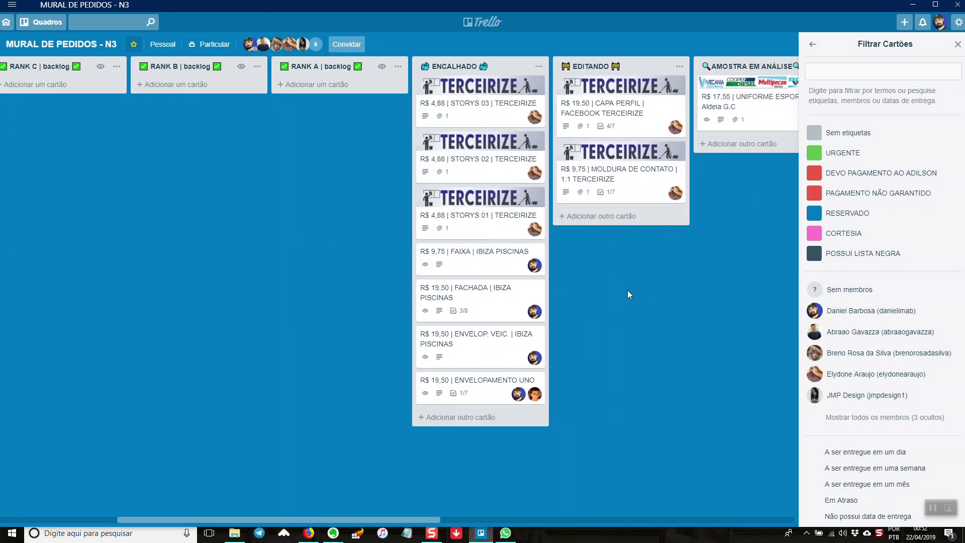
left_click_drag(635, 274, 362, 287)
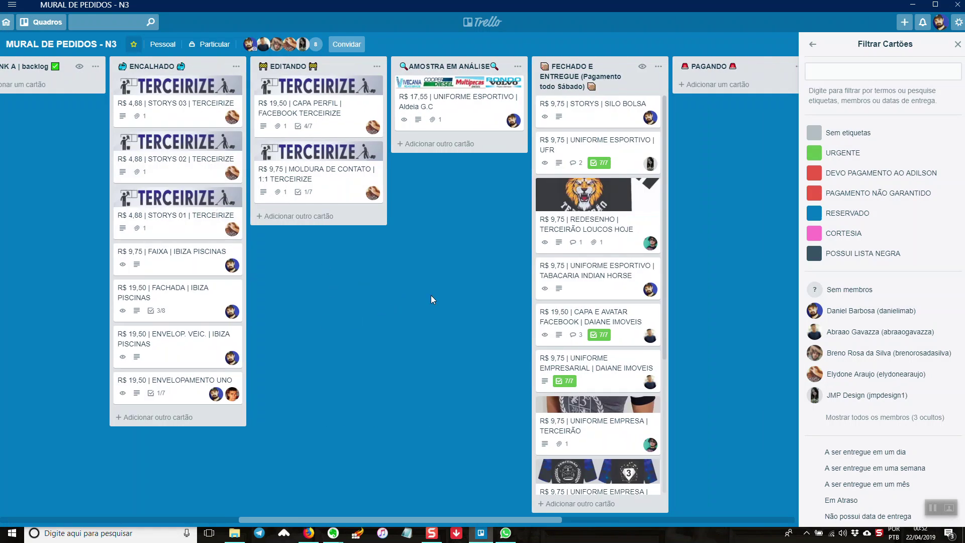
scroll(503, 279, "right", 3)
scroll(568, 270, "right", 4)
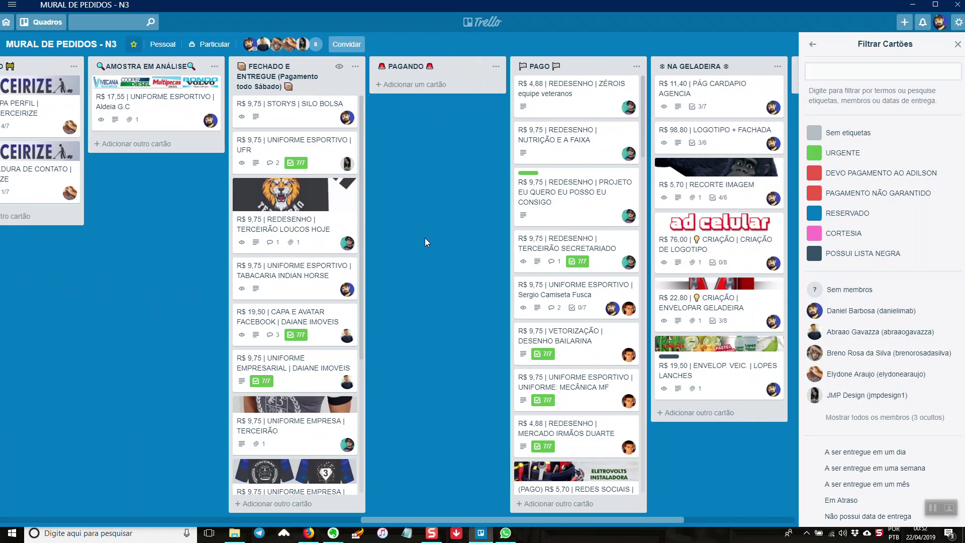
Close the board's card filter panel and look over the last columns through Lixeira.
left_click(813, 45)
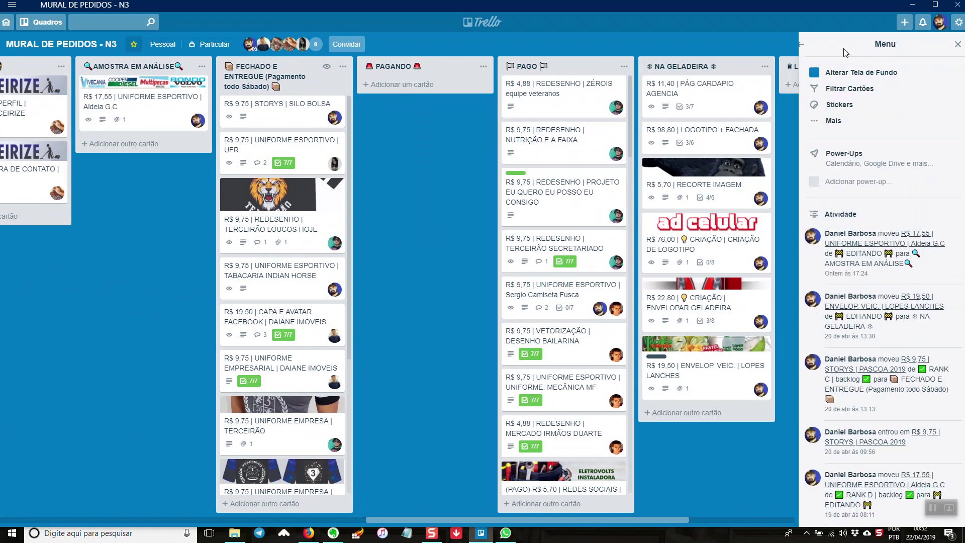
left_click(956, 46)
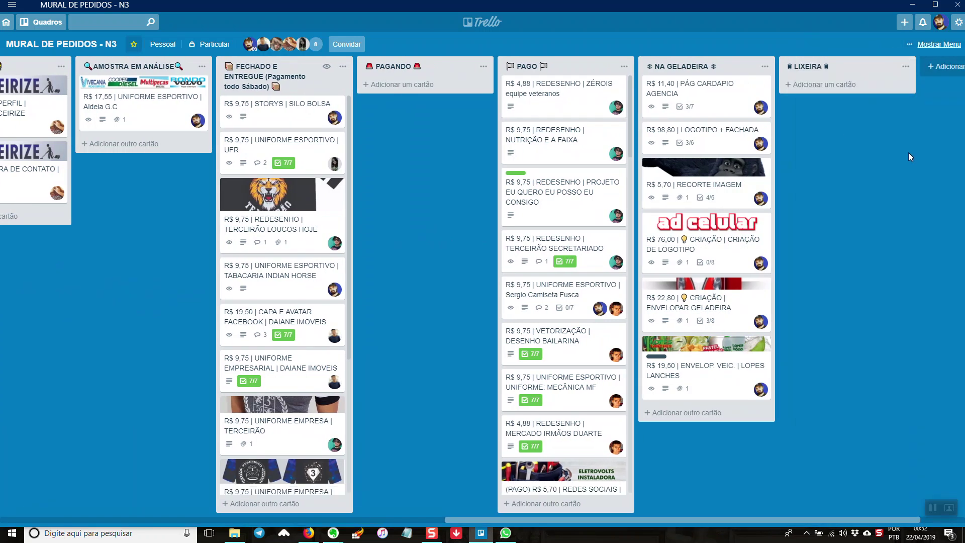
scroll(354, 251, "right", 2)
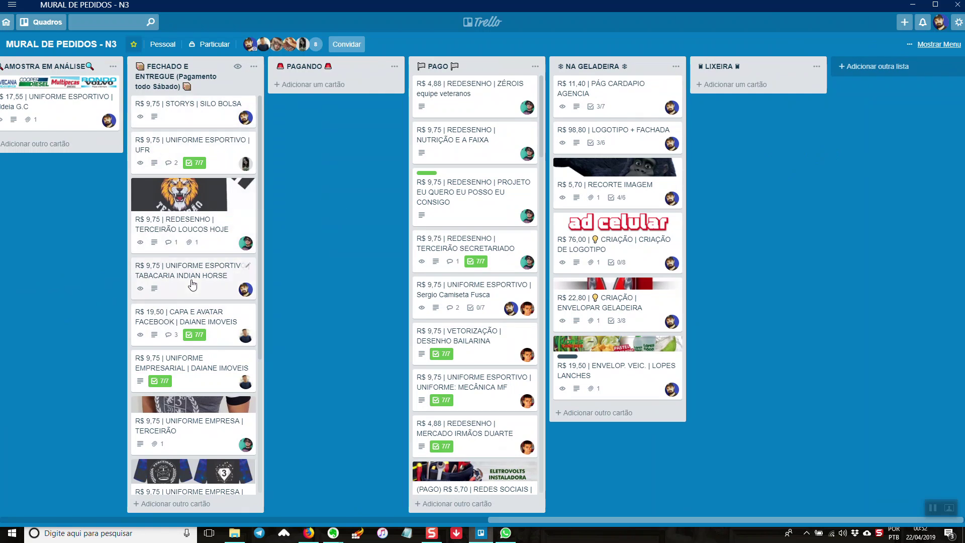
Filter the board's cards by the last designer in the full member list.
left_click(939, 44)
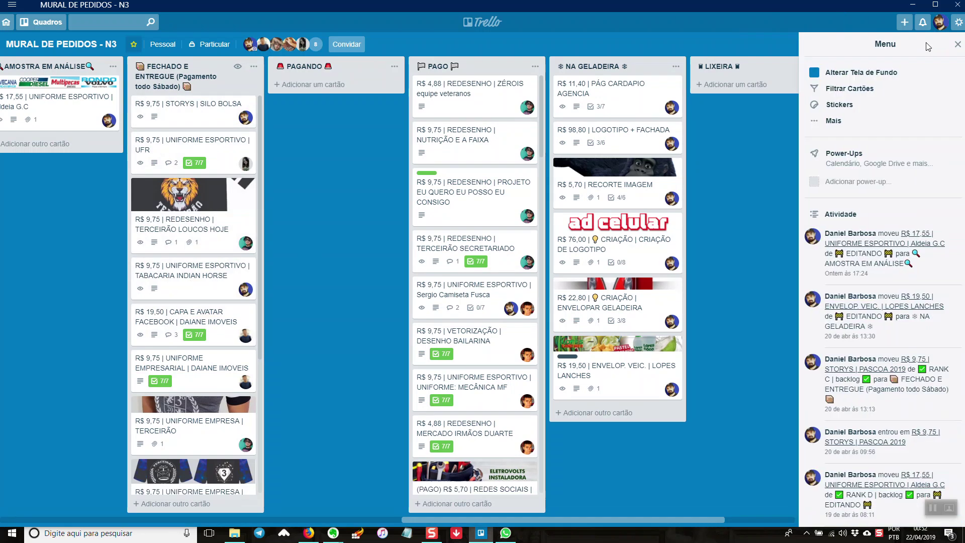
left_click(835, 89)
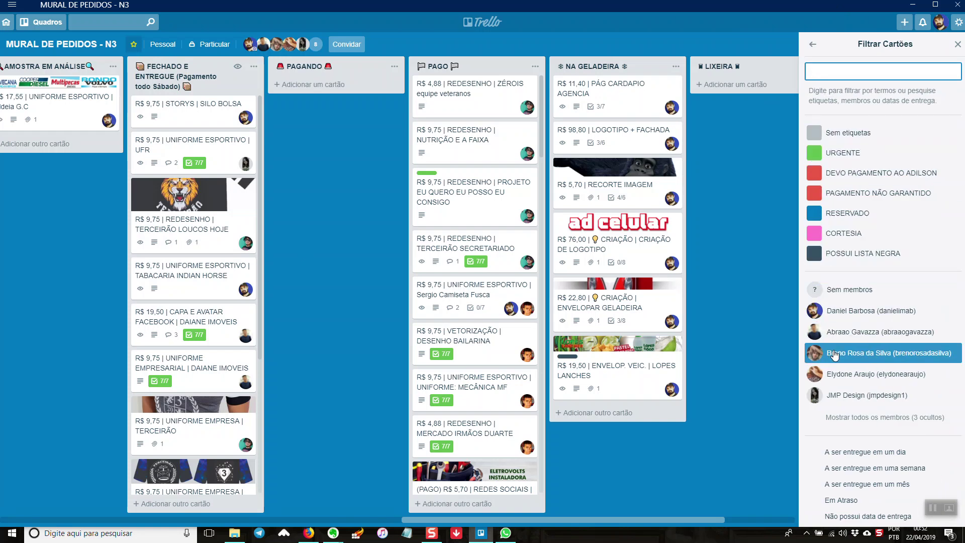
left_click(836, 417)
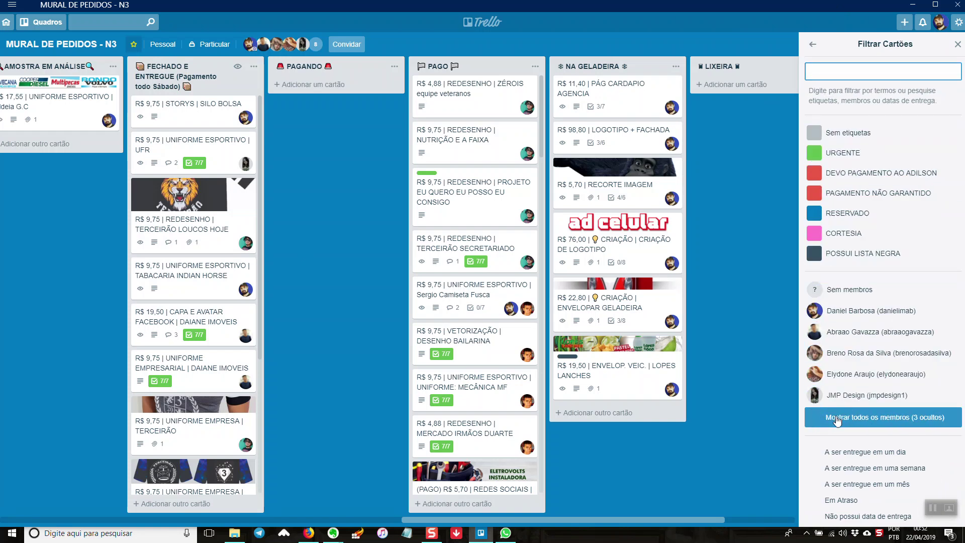
left_click(831, 459)
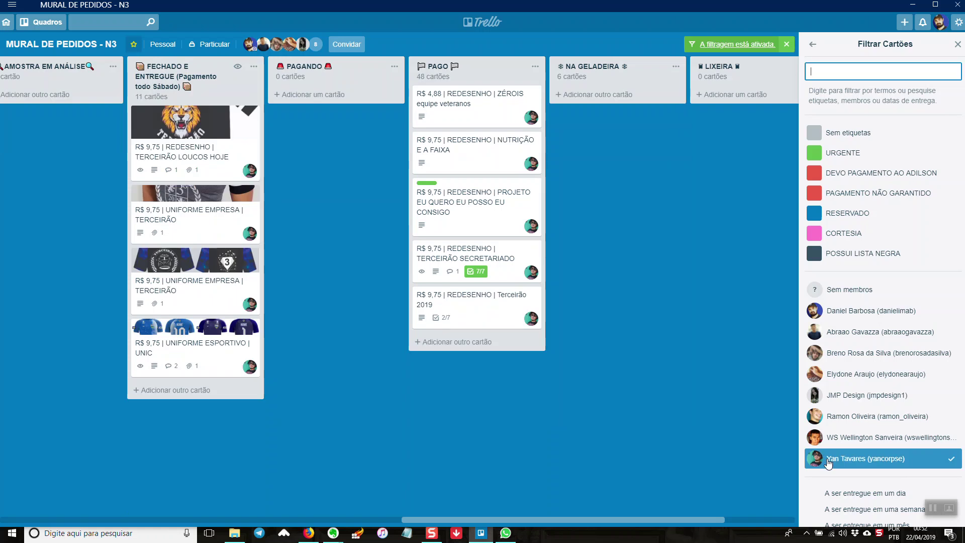
Examine the chosen designer's filtered cards across the board, from the Montando and backlog columns to Fechado e Entregue and Pago.
left_click_drag(336, 225, 488, 175)
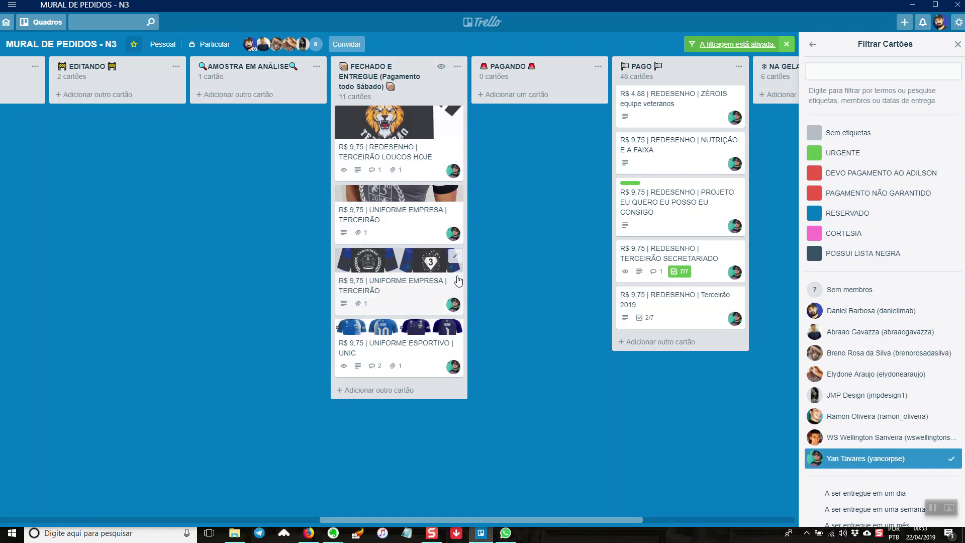
scroll(218, 233, "left", 5)
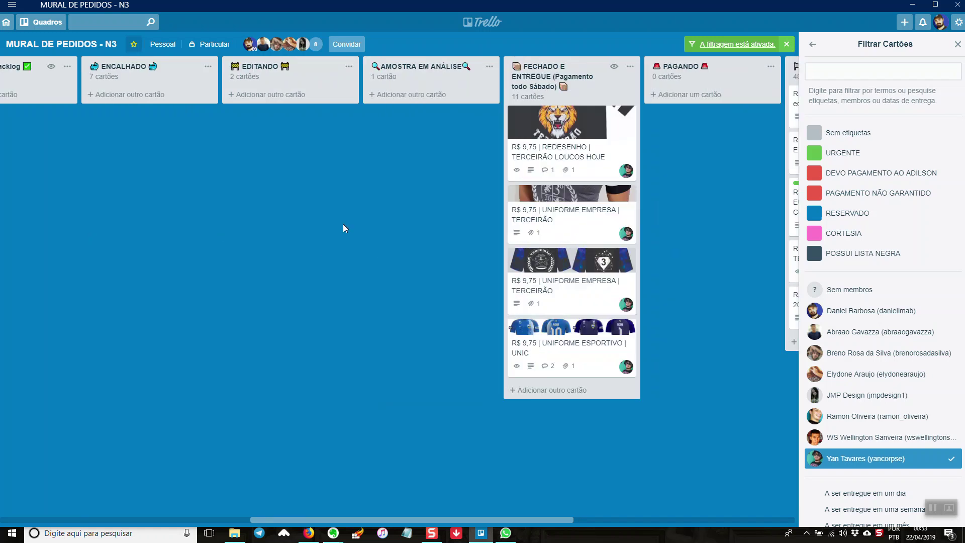
scroll(164, 255, "left", 9)
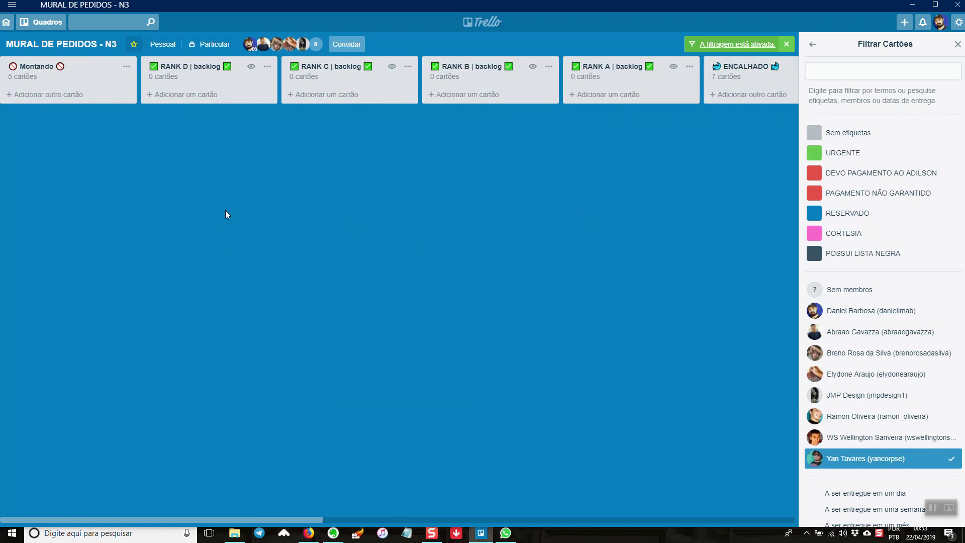
scroll(486, 206, "right", 14)
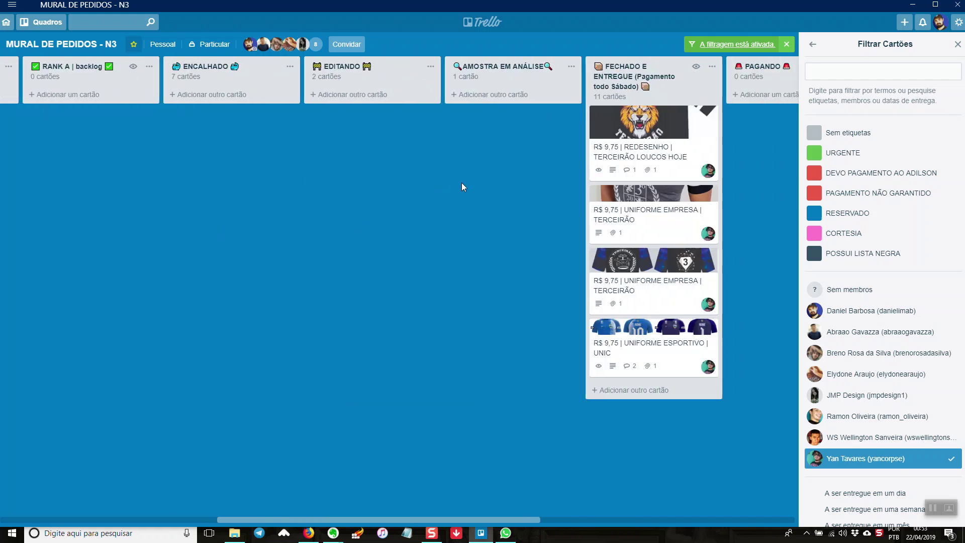
left_click_drag(551, 198, 503, 196)
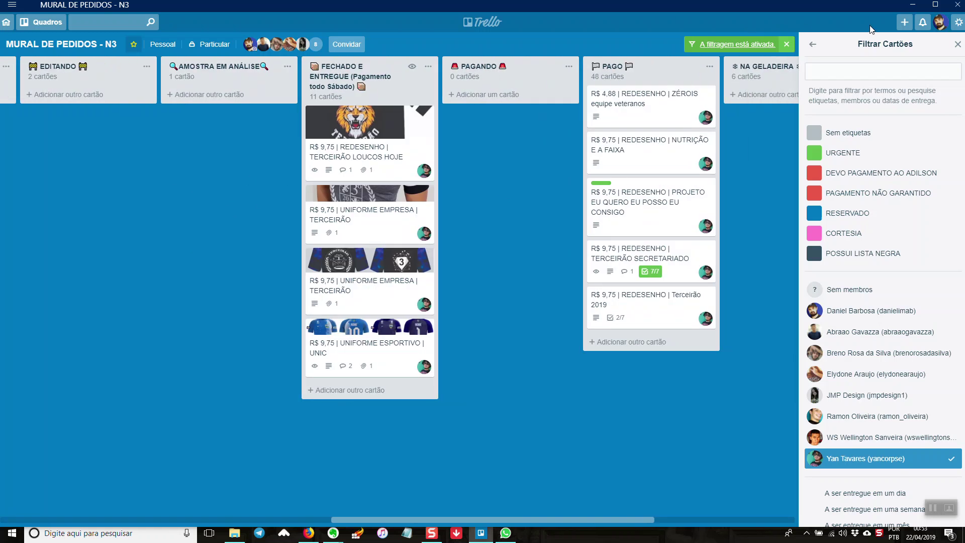
Return to the blog post and reread the Regras Orgânicas list together with the Consequências section.
left_click(913, 5)
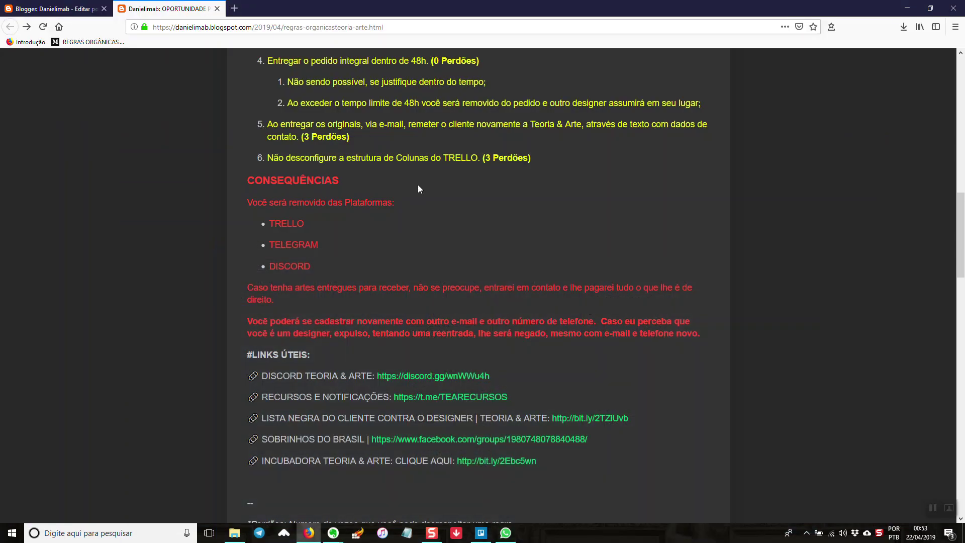
scroll(436, 218, "up", 1)
scroll(338, 270, "up", 5)
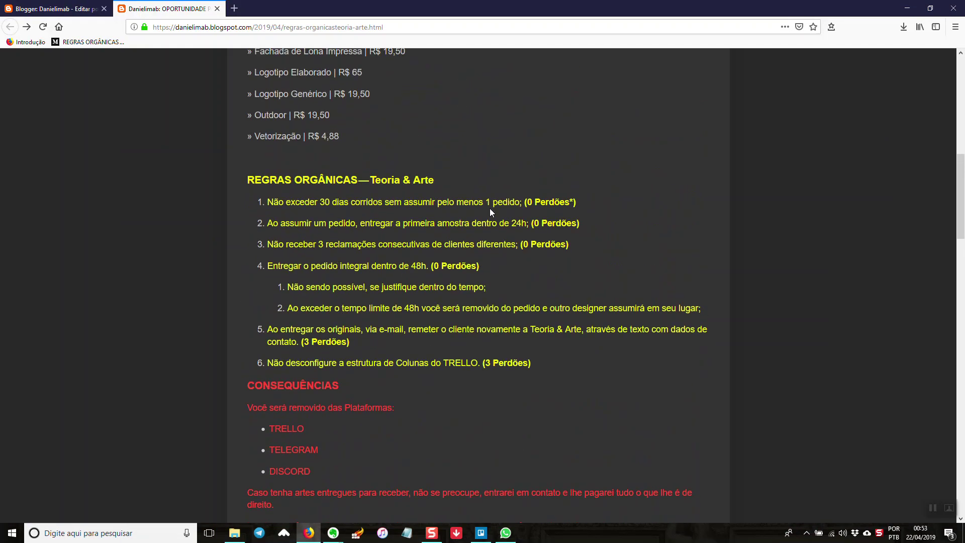
scroll(326, 223, "down", 5)
scroll(409, 202, "up", 2)
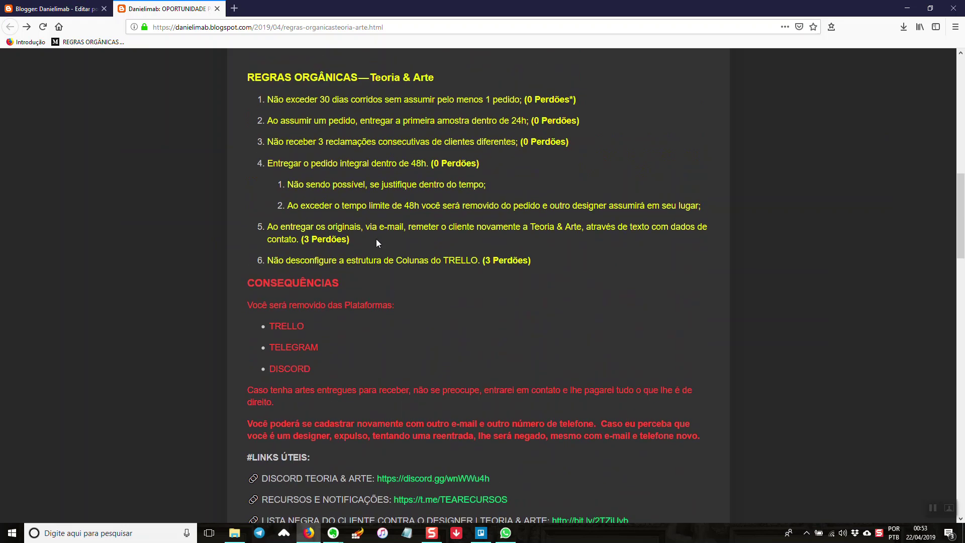
Skim the whole post from the title, registration link and designer rates down to the Perdões note.
scroll(382, 237, "up", 15)
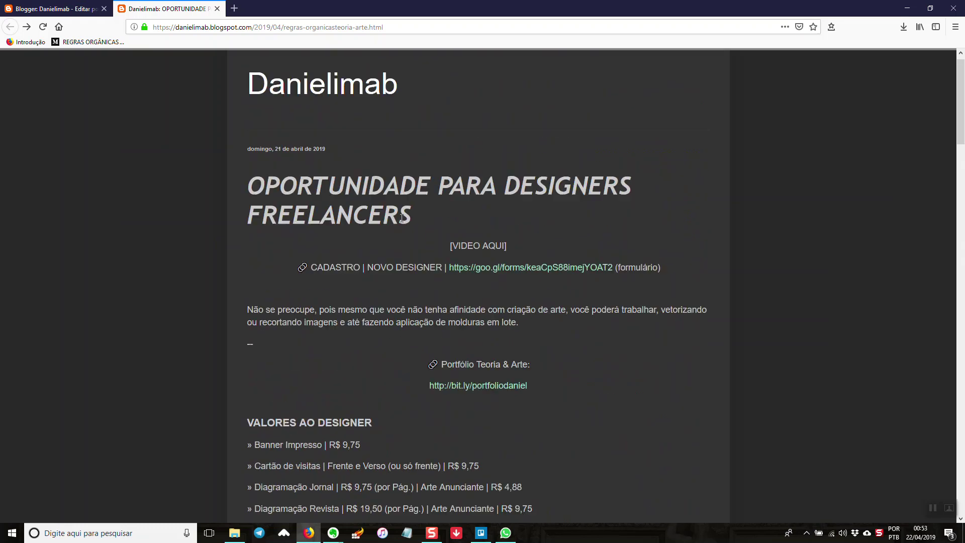
scroll(391, 349, "down", 6)
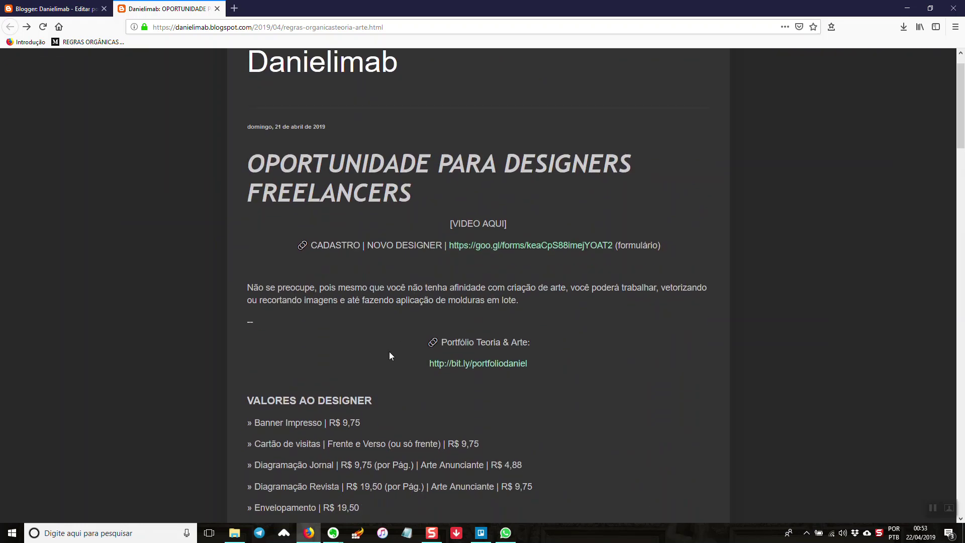
scroll(388, 353, "down", 20)
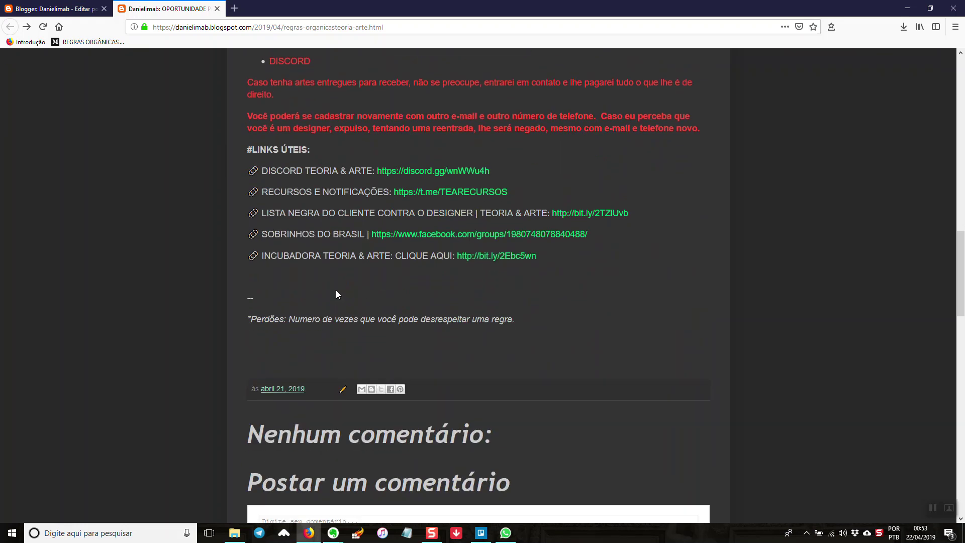
Reread the platform removal and re-registration terms under Consequências, followed by the #Links Úteis list.
scroll(316, 261, "up", 8)
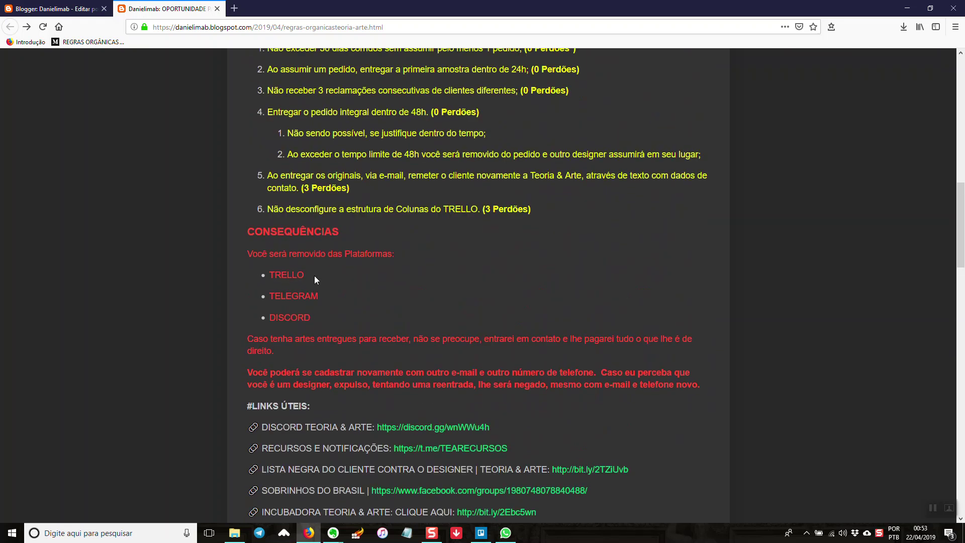
scroll(357, 269, "down", 2)
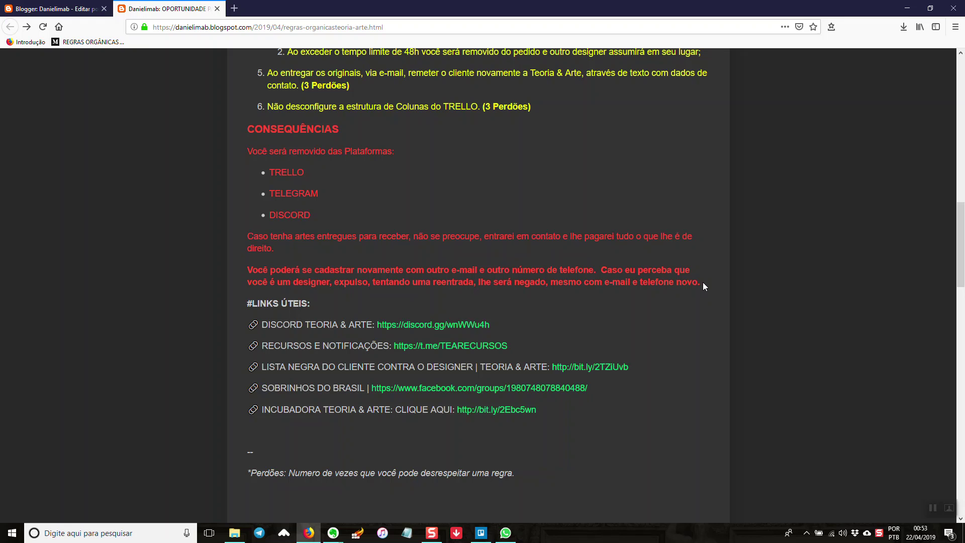
scroll(703, 286, "down", 1)
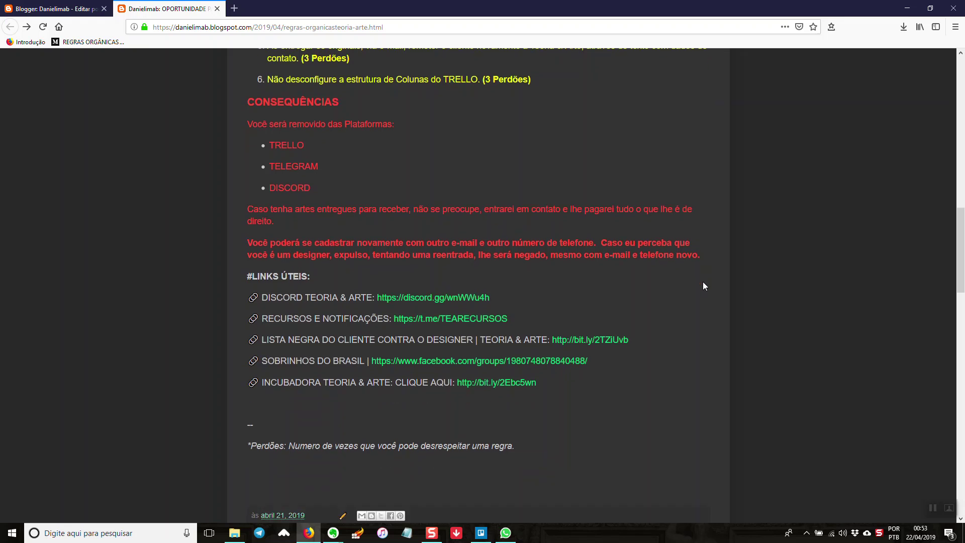
scroll(704, 285, "down", 1)
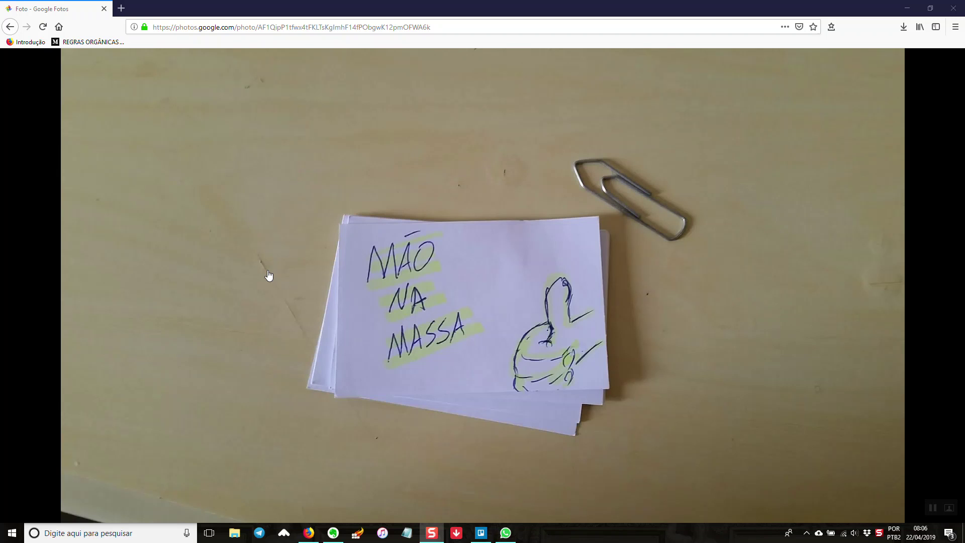
mouse_move(261, 256)
mouse_move(218, 239)
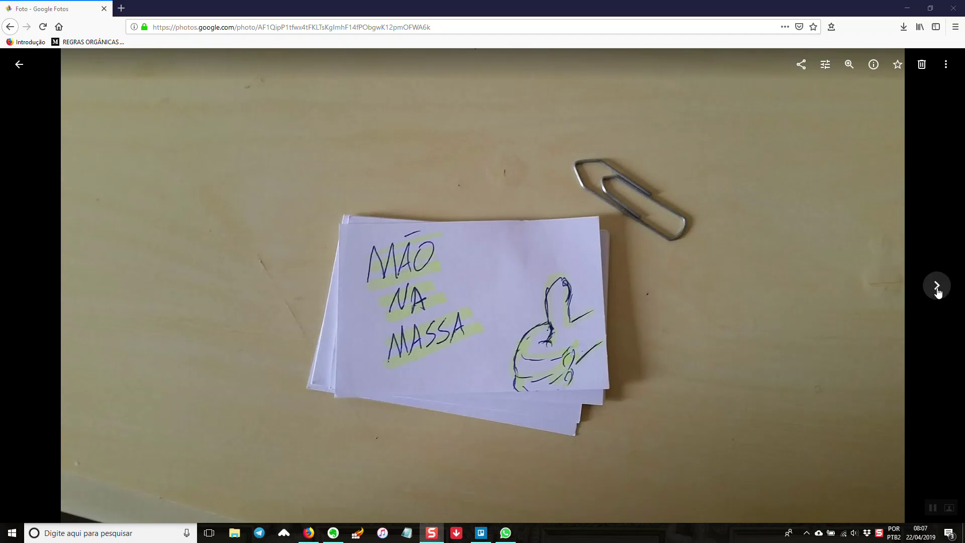
left_click(937, 286)
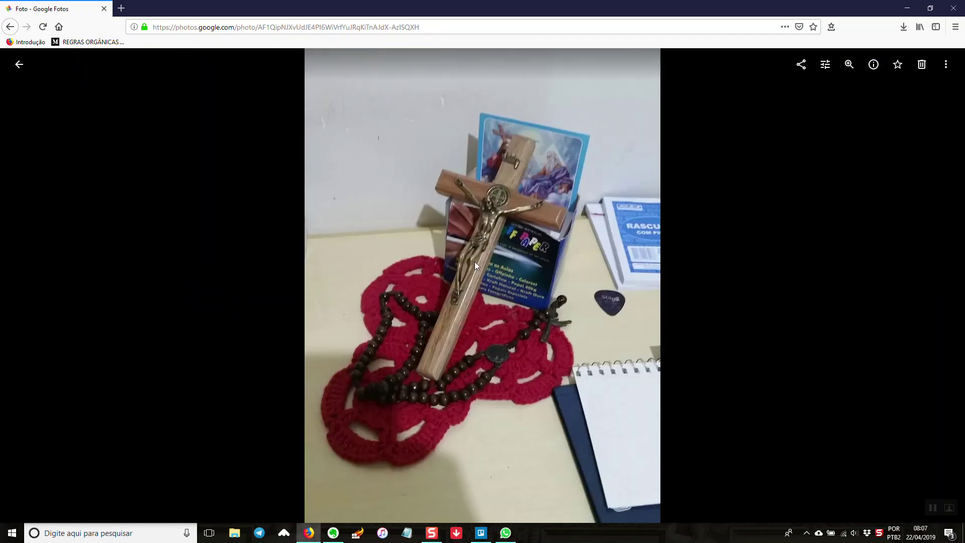
left_click(30, 288)
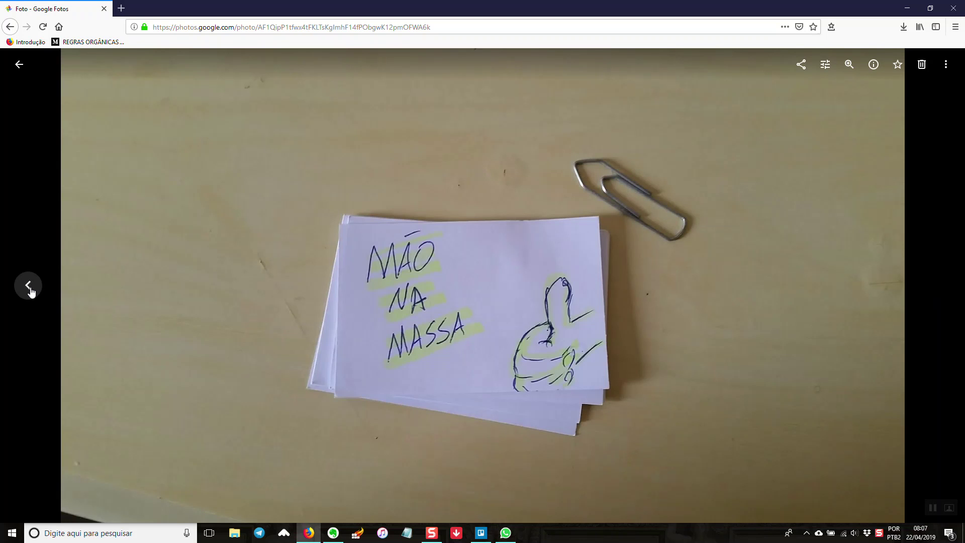
Page through the handwritten photos from Assumir Cartão, the opening e-mail and the WhatsApp group card to Trabalhe na Arte.
left_click(29, 287)
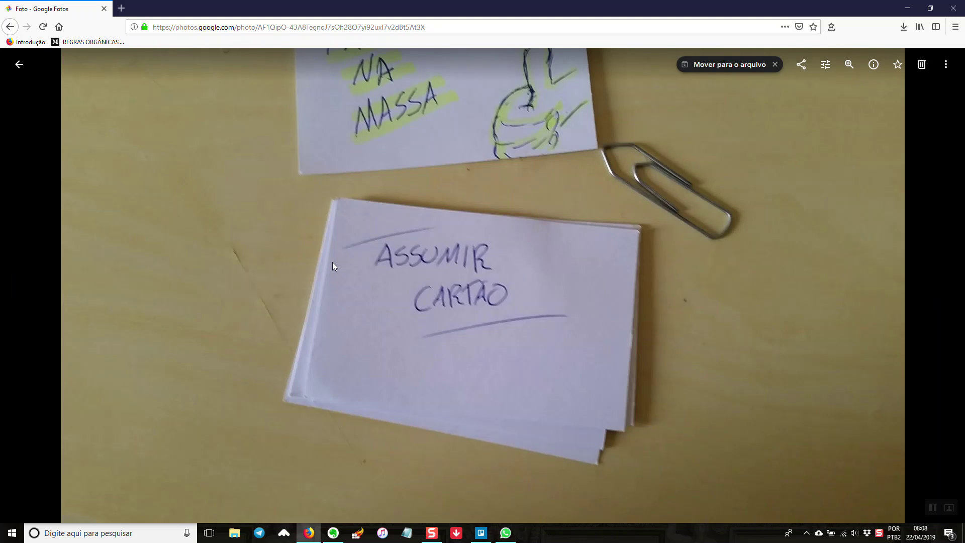
mouse_move(185, 284)
mouse_move(82, 302)
left_click(29, 286)
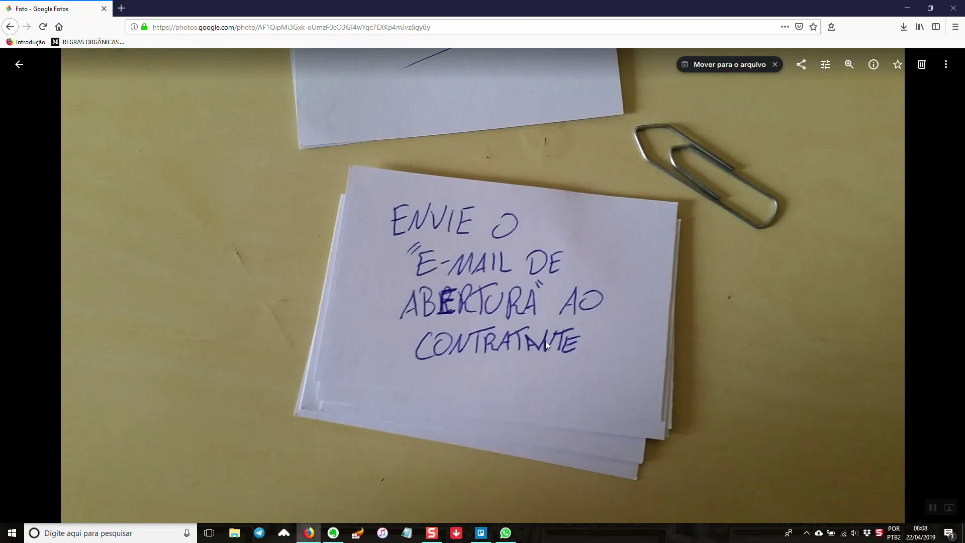
mouse_move(183, 356)
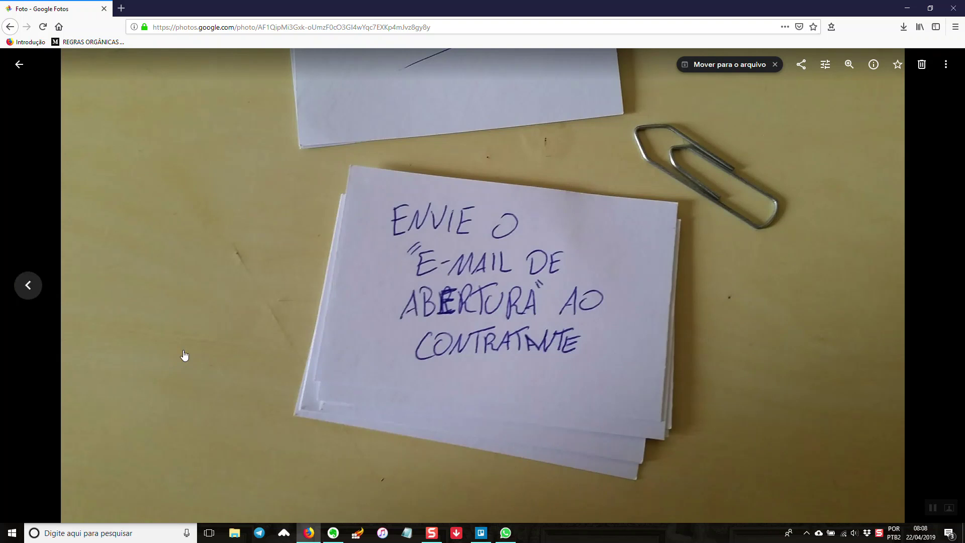
left_click(29, 288)
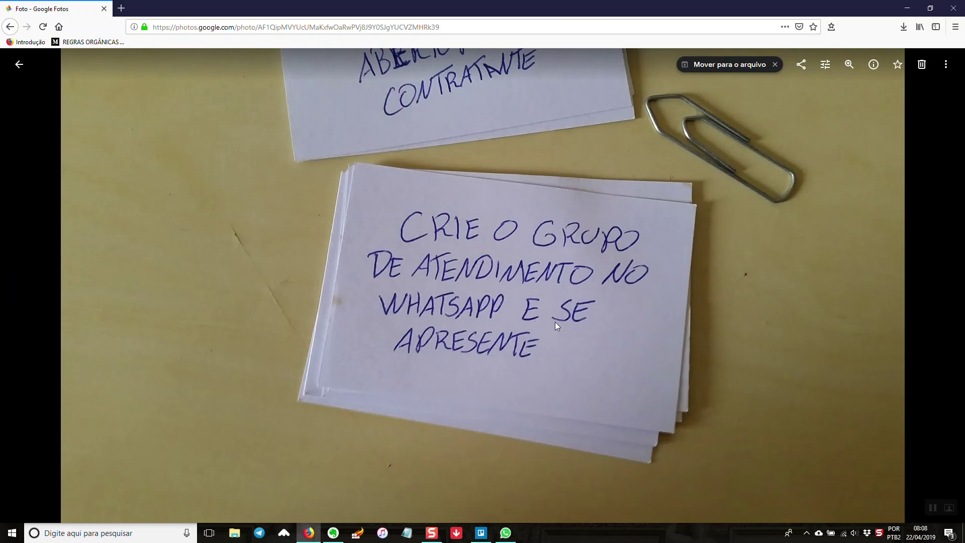
mouse_move(112, 290)
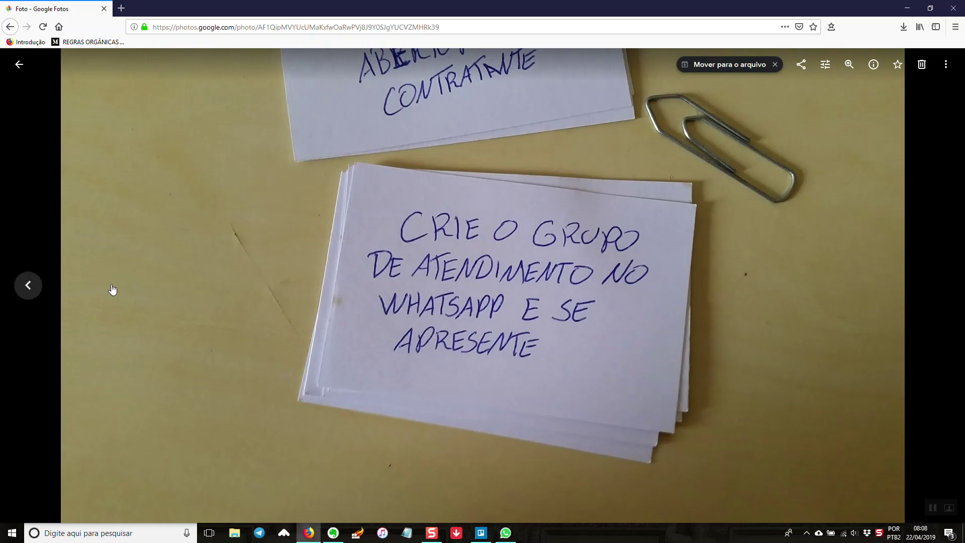
left_click(30, 286)
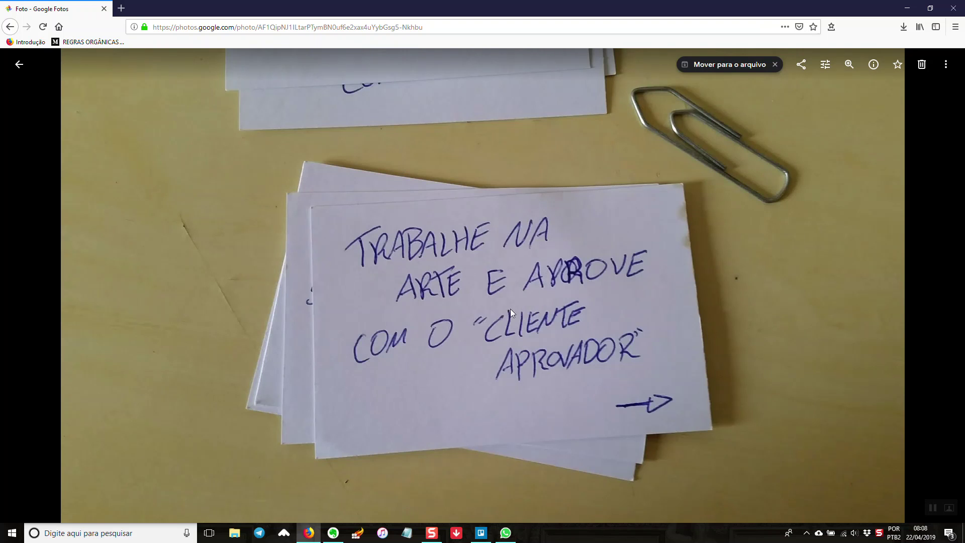
View the closing instruction photos, from leaving the group after approval through file closing and delivery to moving the card to Fechado.
left_click(41, 283)
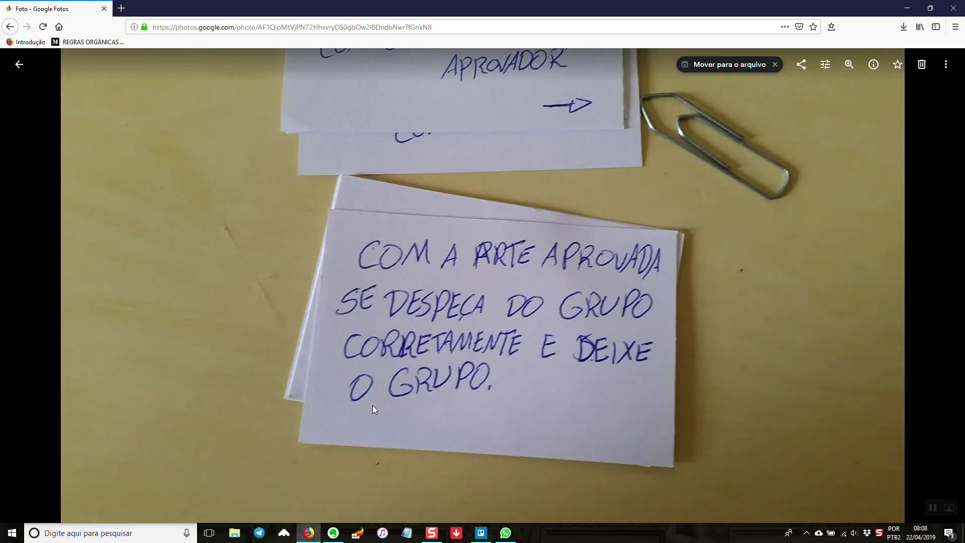
left_click(28, 284)
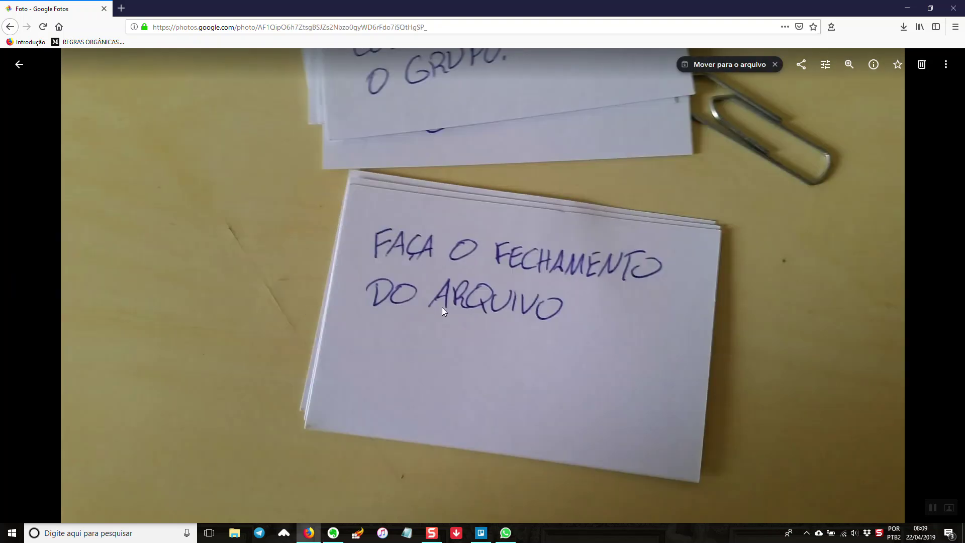
left_click(29, 288)
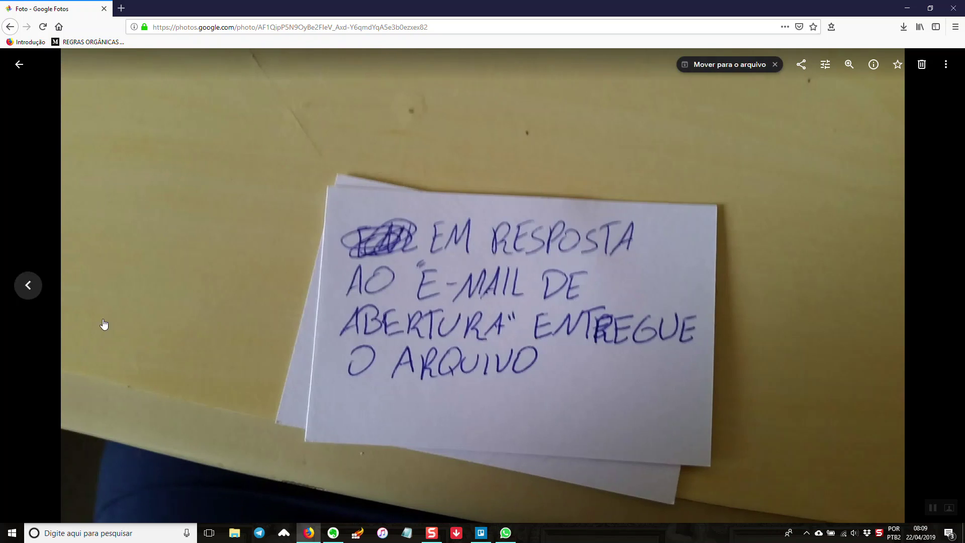
left_click(23, 284)
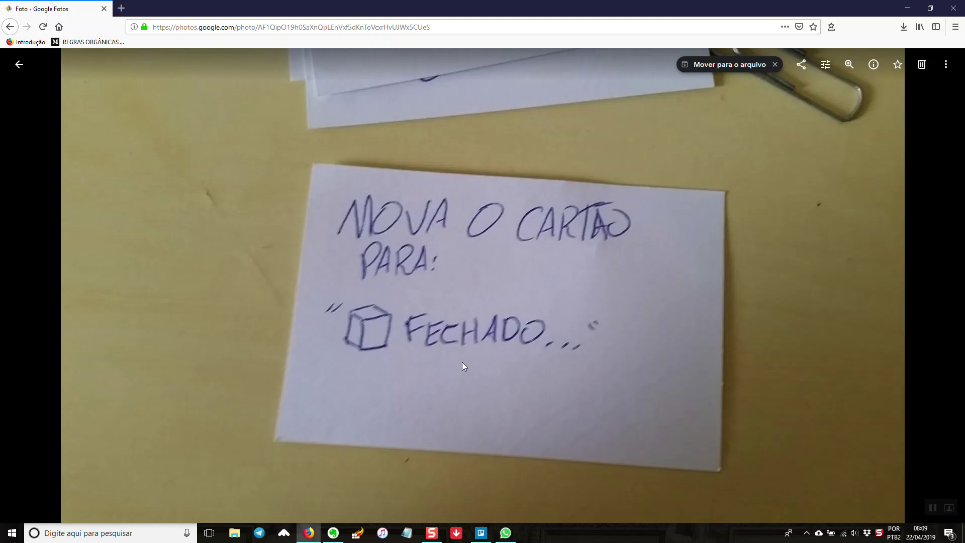
Switch to the Trello board and examine the columns from Encalhado and Editando to Fechado e Entregue, Pago and Na Geladeira.
left_click(481, 534)
left_click_drag(528, 386, 308, 269)
left_click_drag(595, 295, 344, 285)
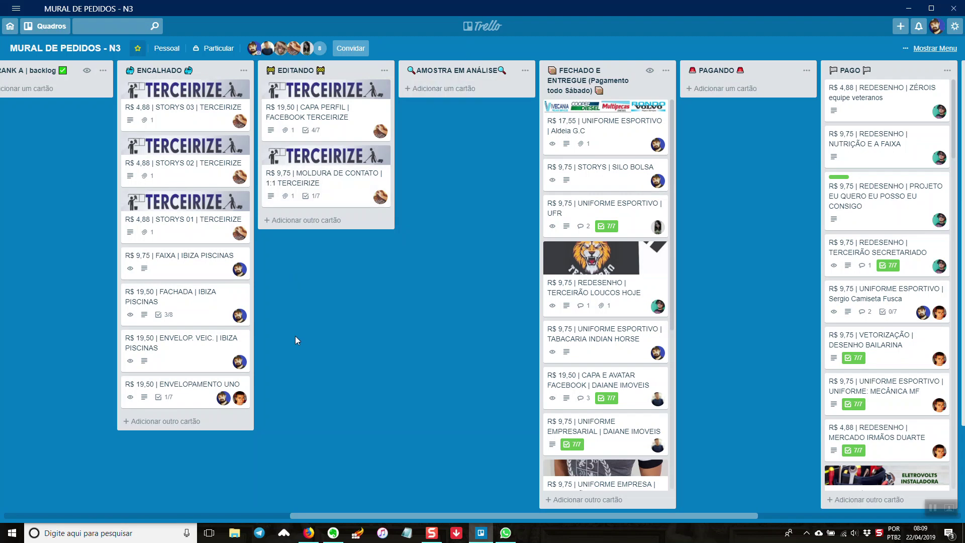
left_click_drag(472, 278, 327, 275)
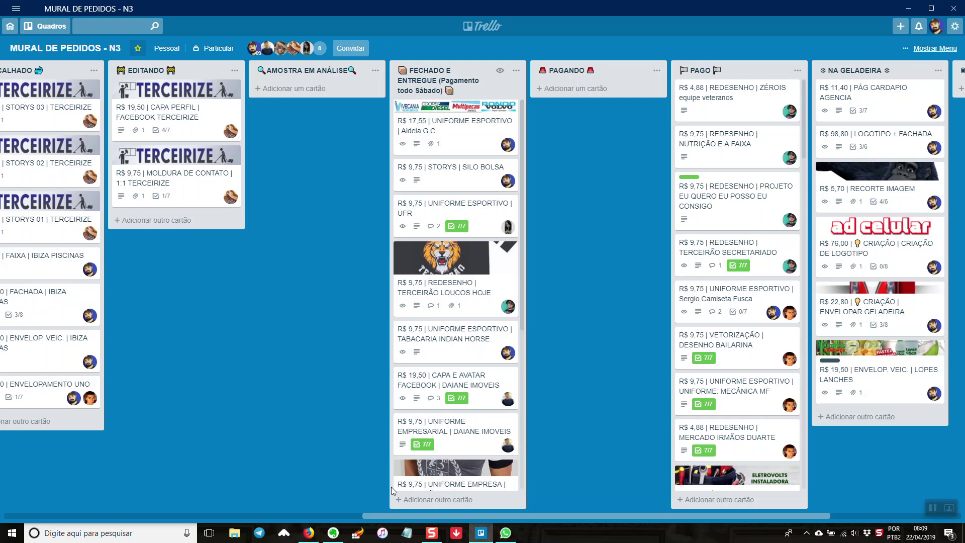
Revisit the Assumir Cartão photo in the browser and return to the Trello board at its Montando and backlog columns.
key("alt+Tab")
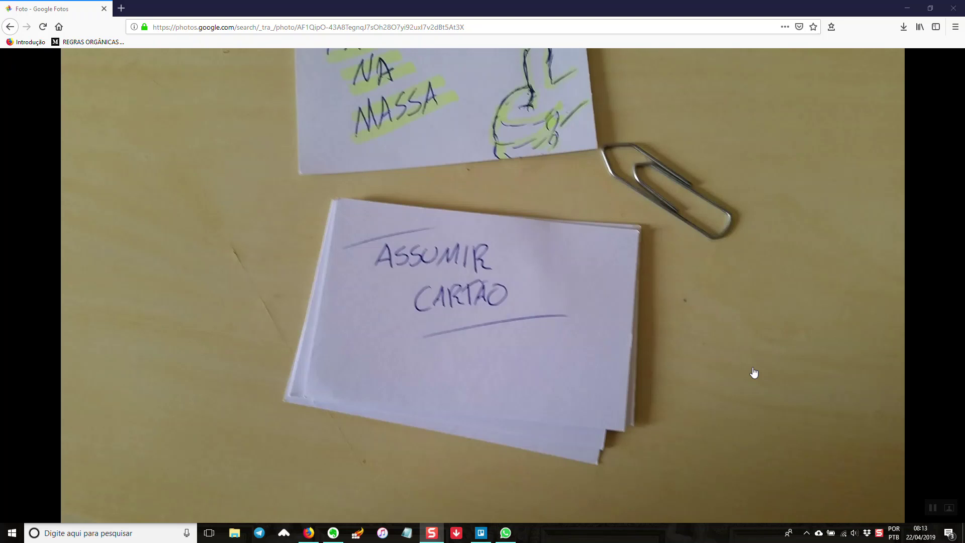
key("alt+Tab")
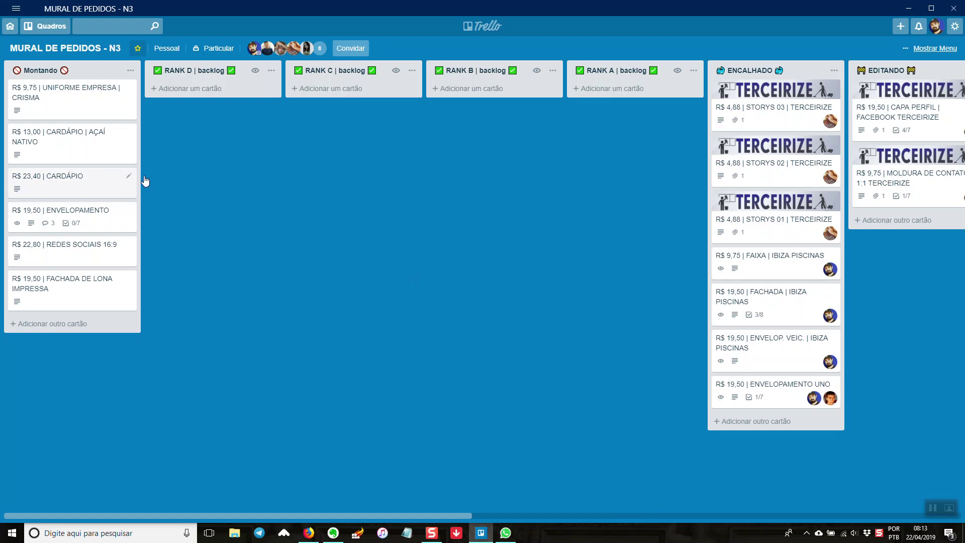
mouse_move(424, 269)
left_mouse_down()
mouse_move(300, 266)
mouse_move(409, 266)
left_mouse_up()
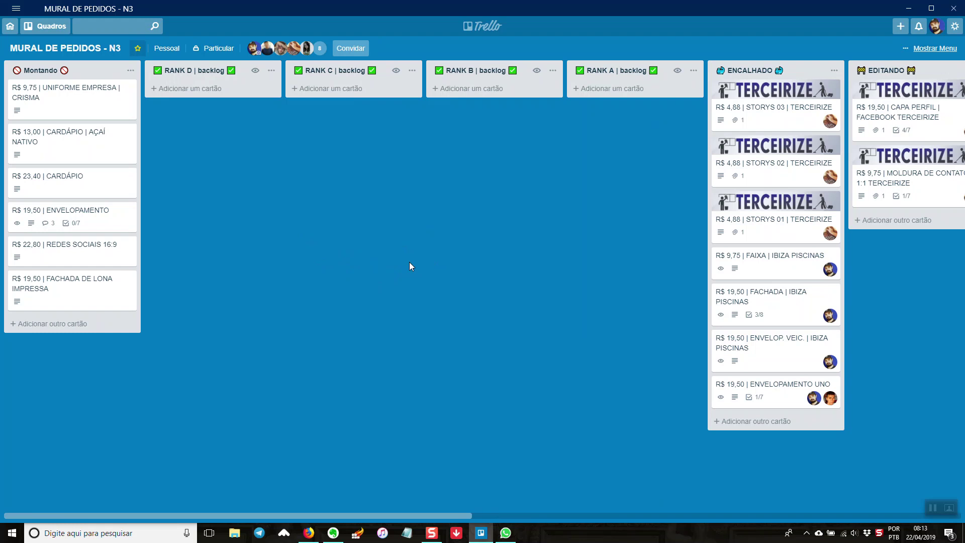
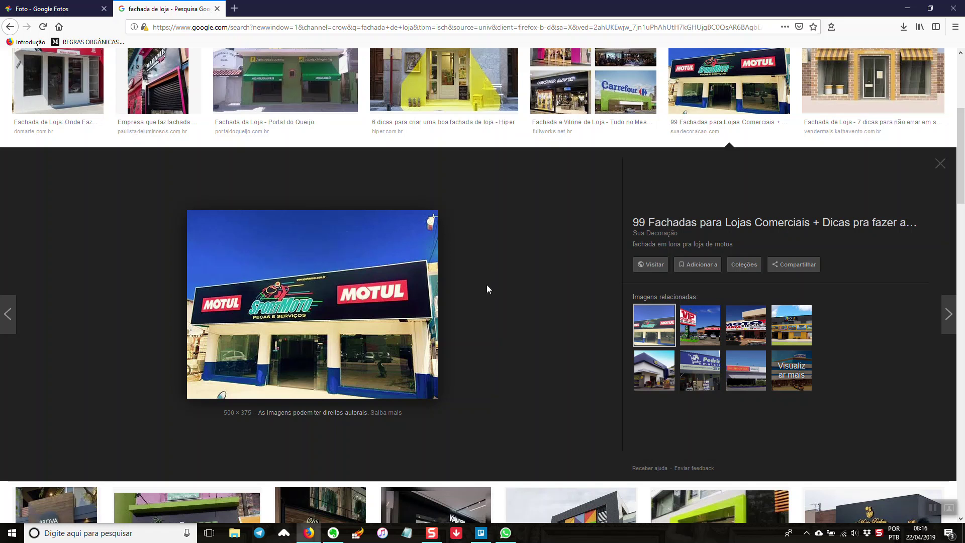
Browse the "fachada de loja" image results and enlarge several storefront signs as examples of facade artwork.
scroll(302, 301, "down", 5)
left_click(86, 281)
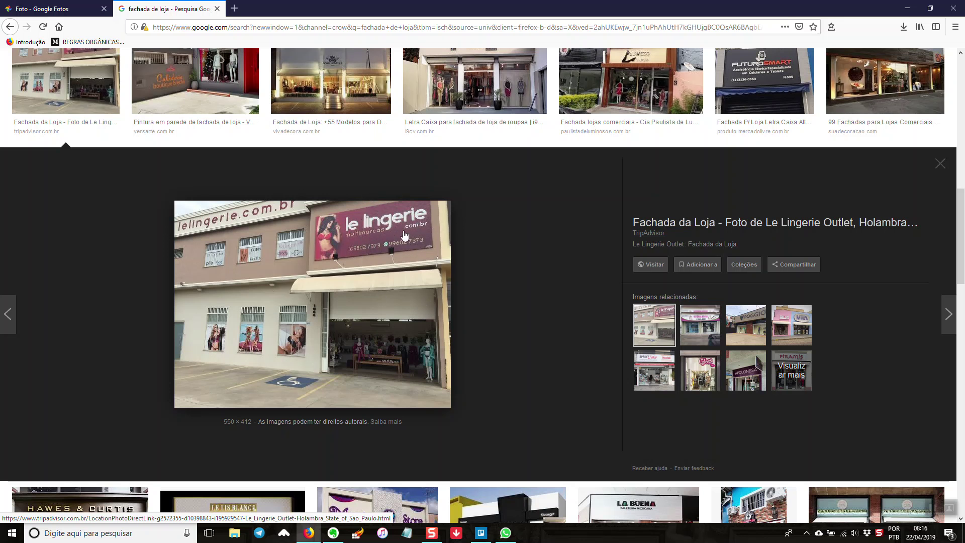
scroll(503, 281, "down", 2)
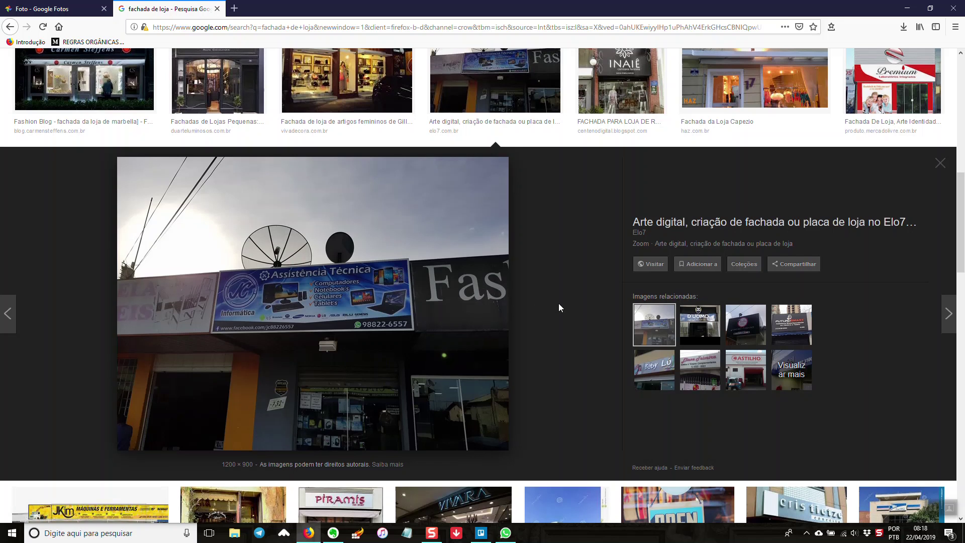
scroll(559, 308, "down", 3)
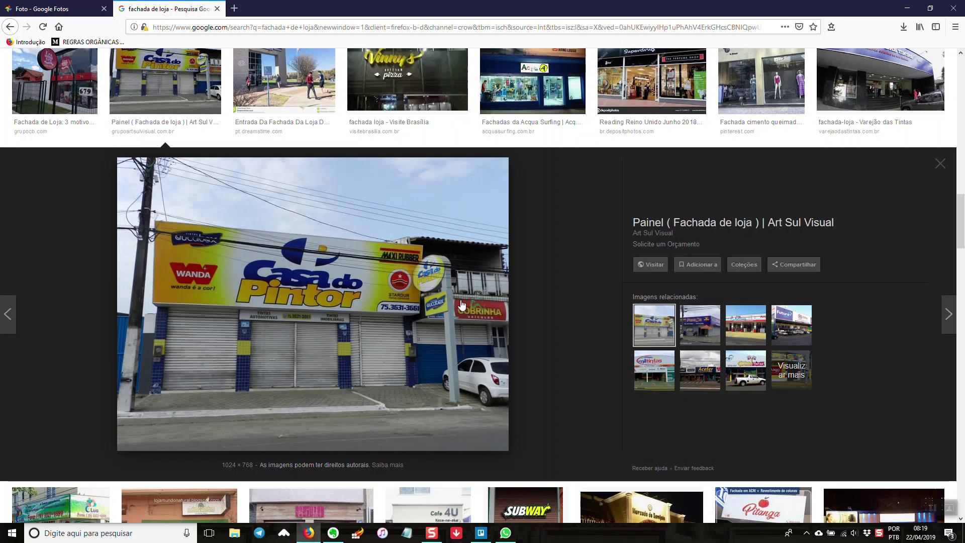
scroll(562, 333, "down", 3)
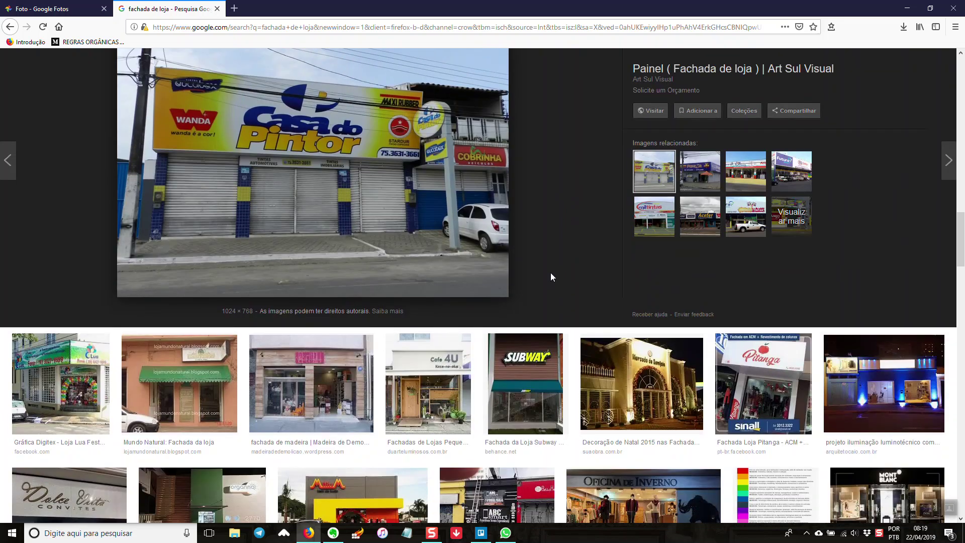
scroll(550, 272, "up", 1)
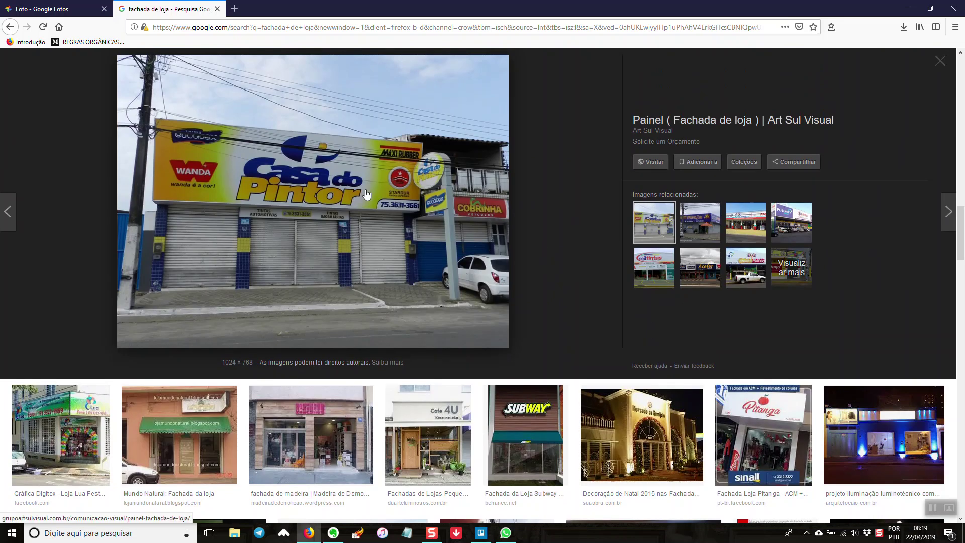
key("Right")
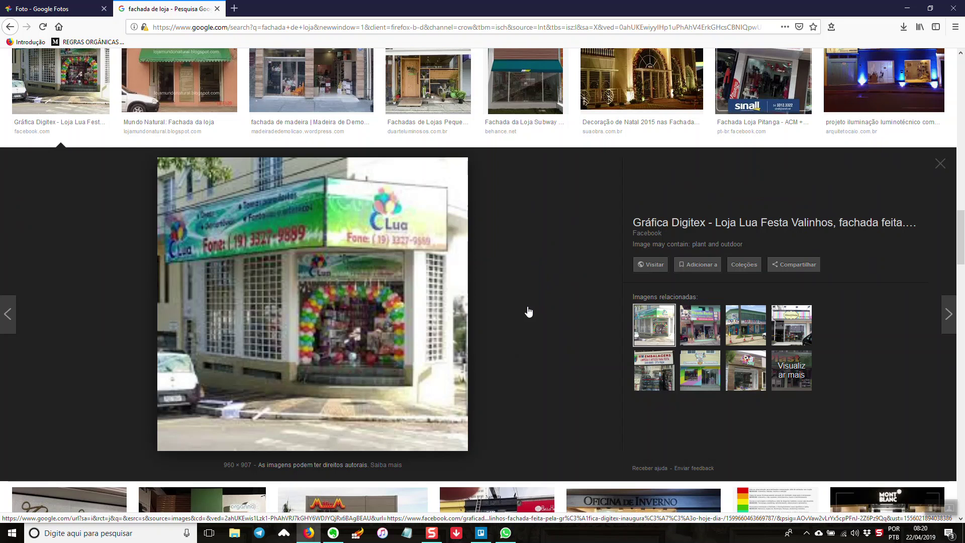
scroll(513, 216, "down", 2)
scroll(472, 252, "up", 2)
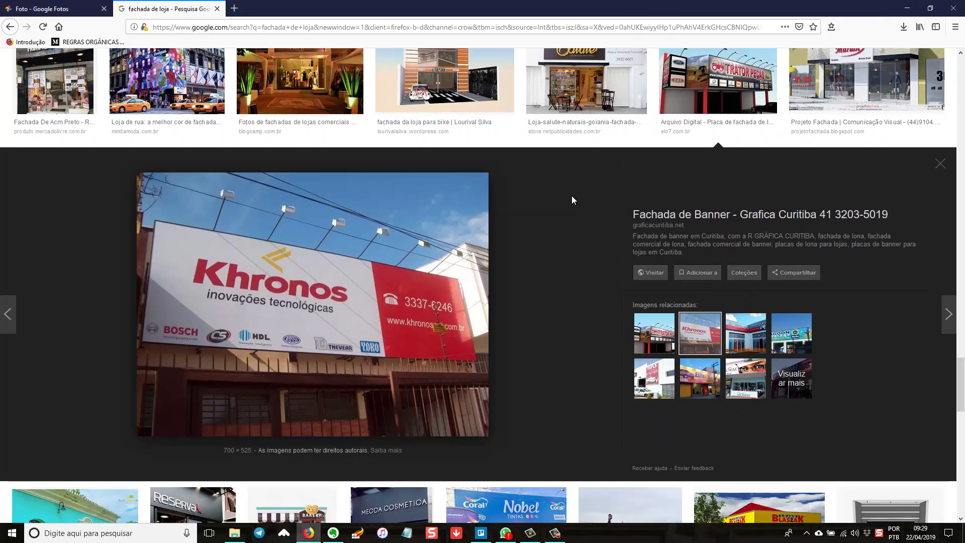
scroll(539, 254, "down", 1)
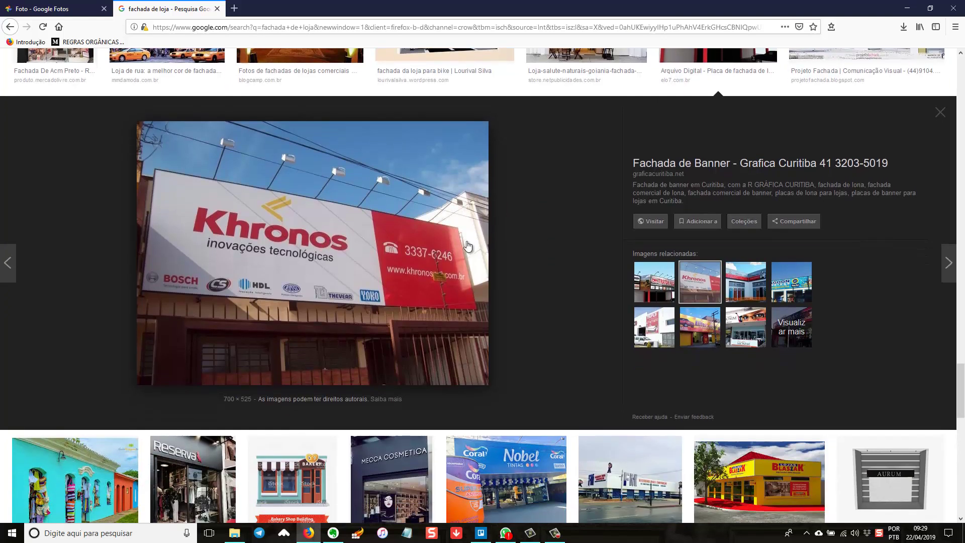
scroll(528, 231, "up", 5)
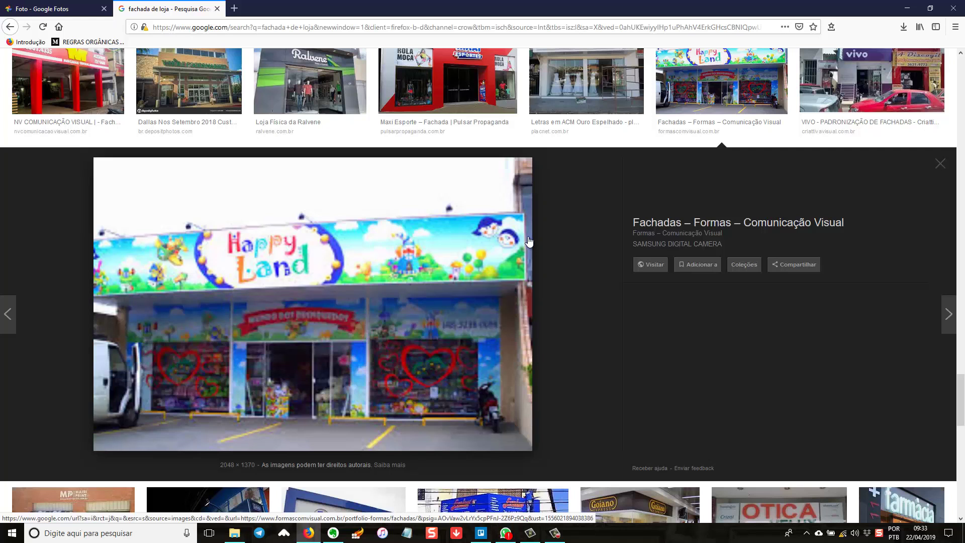
Return to the Trello board and view the list actions available for the RANK D backlog and Montando columns.
key("alt+Tab")
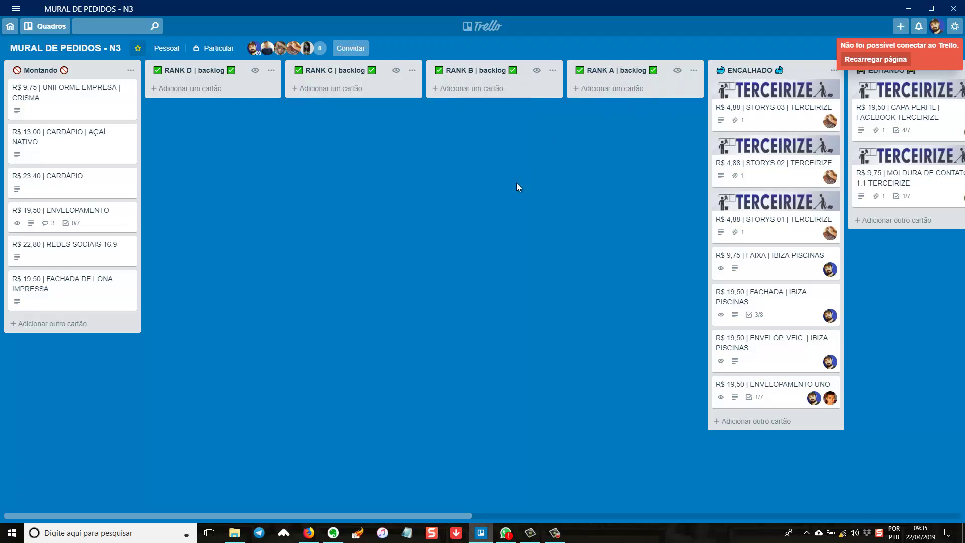
key("alt+Tab")
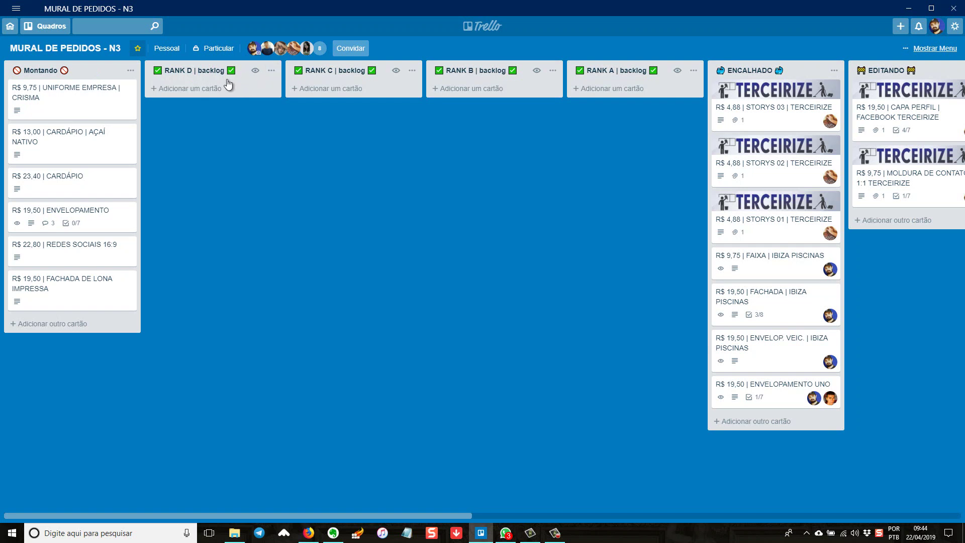
mouse_move(68, 111)
left_mouse_down()
mouse_move(83, 98)
mouse_move(202, 92)
mouse_move(459, 96)
mouse_move(59, 101)
left_mouse_up()
left_click(271, 72)
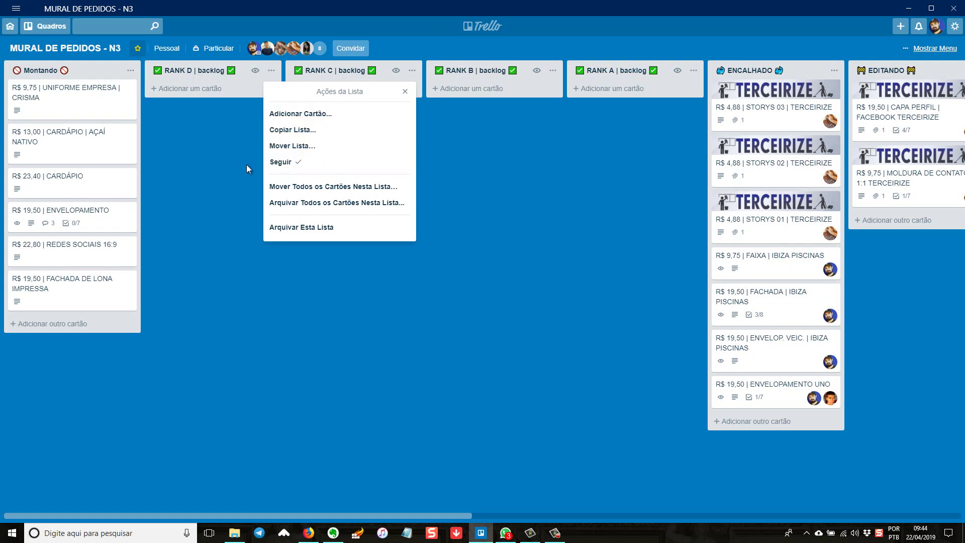
left_click(222, 147)
left_click(130, 71)
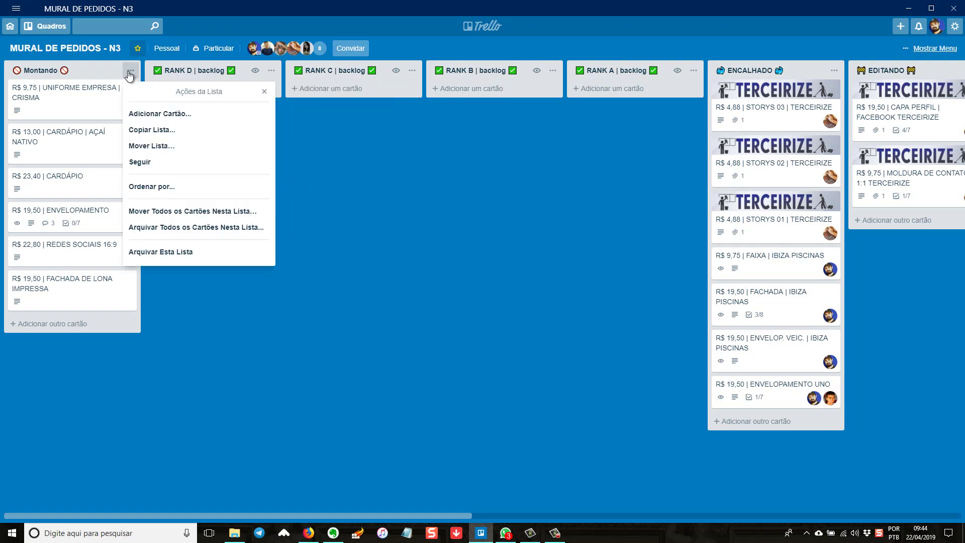
left_click(317, 161)
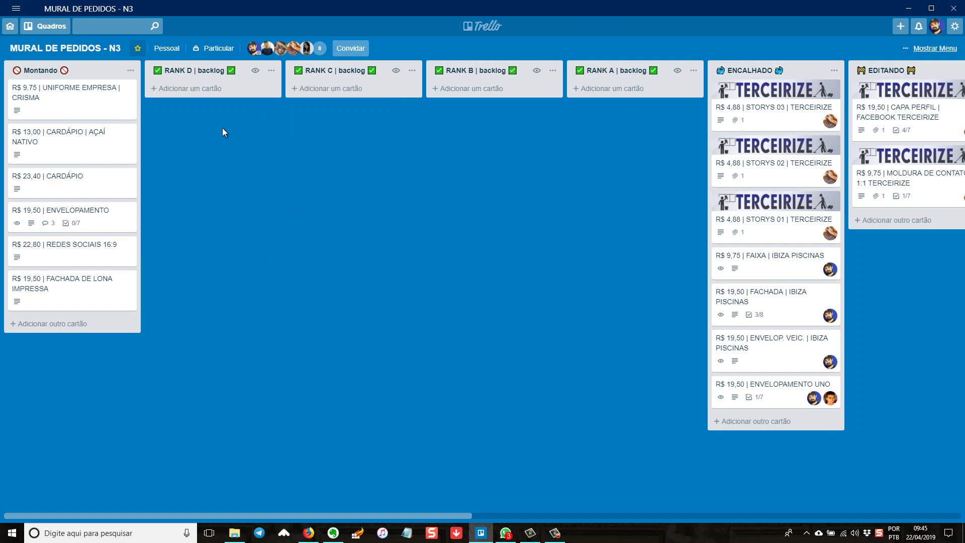
scroll(449, 153, "right", 5)
scroll(331, 155, "left", 5)
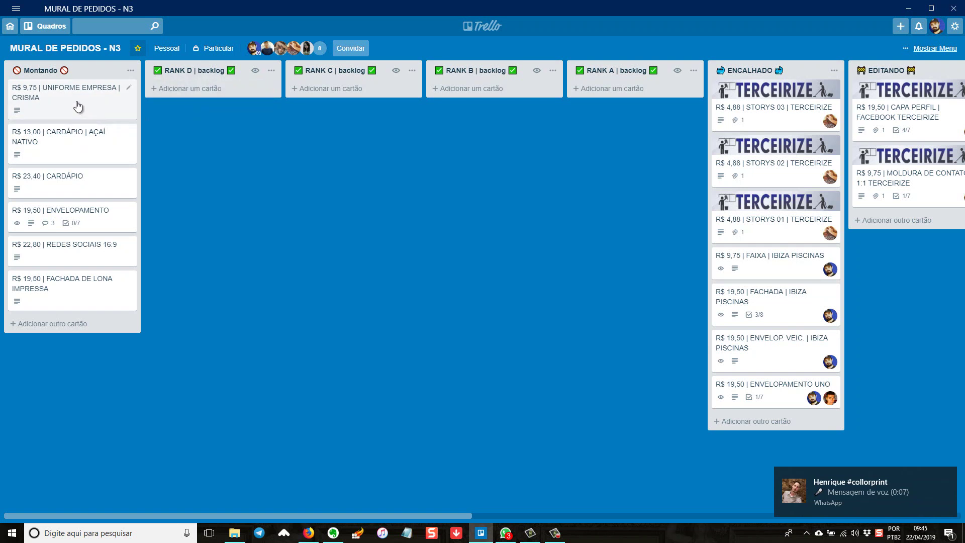
Move the "UNIFORME EMPRESA | CRISMA" card from Montando to the RANK D backlog and assign the board owner as its member.
left_click_drag(67, 103, 222, 104)
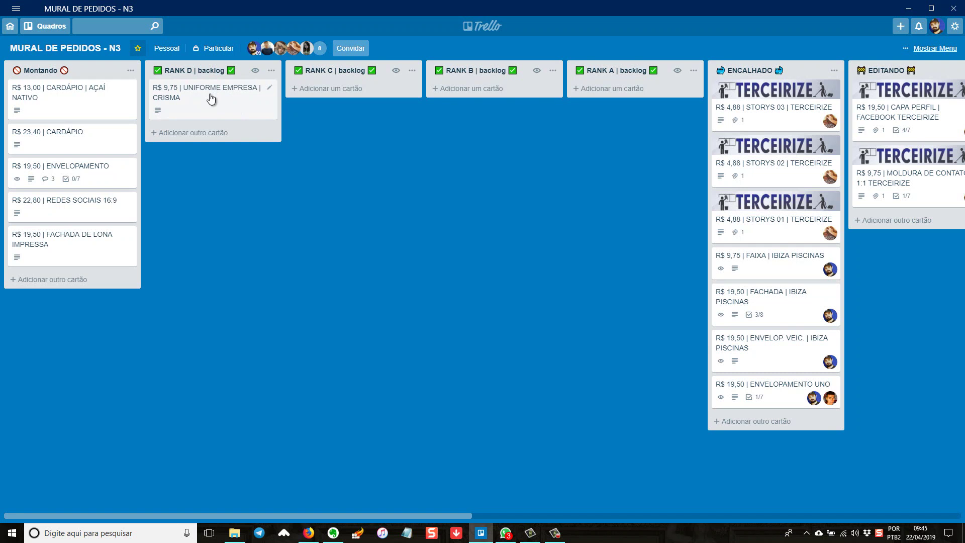
left_click(197, 103)
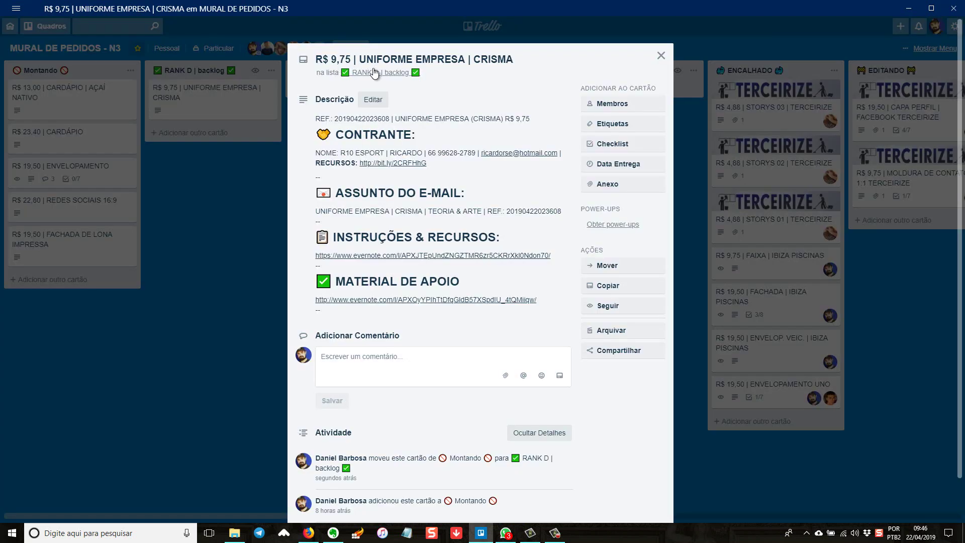
left_click(601, 103)
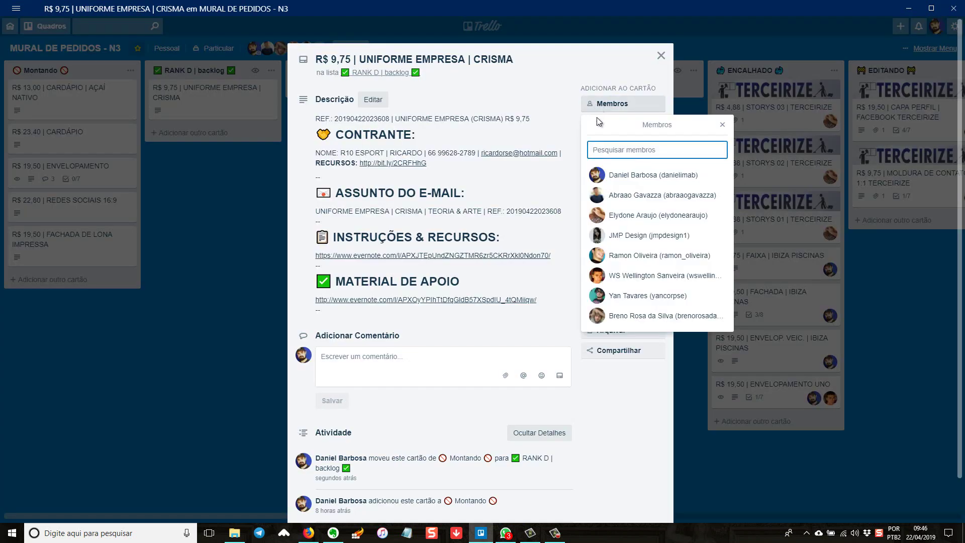
left_click(597, 175)
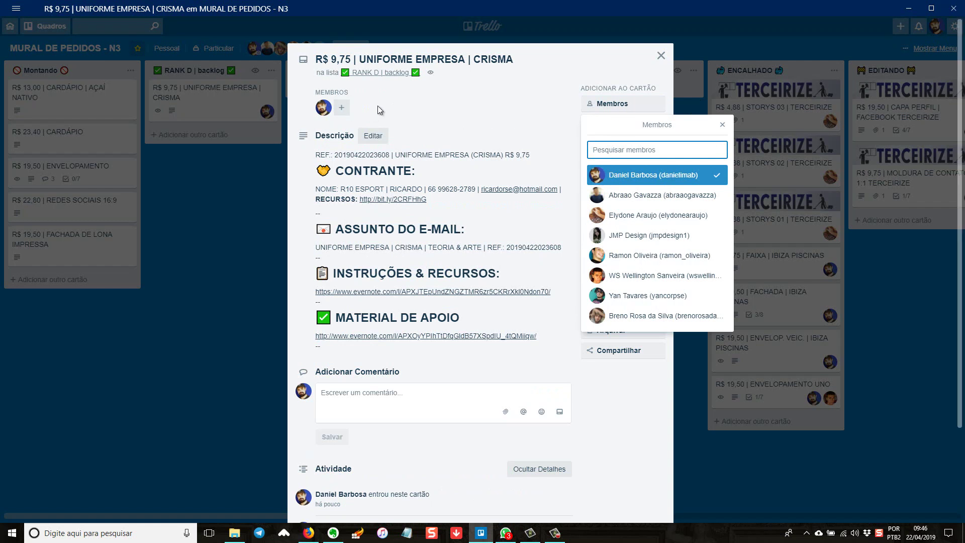
Move the "UNIFORME EMPRESA | CRISMA" card to the EDITANDO list and close it to view it on the board.
left_click(371, 75)
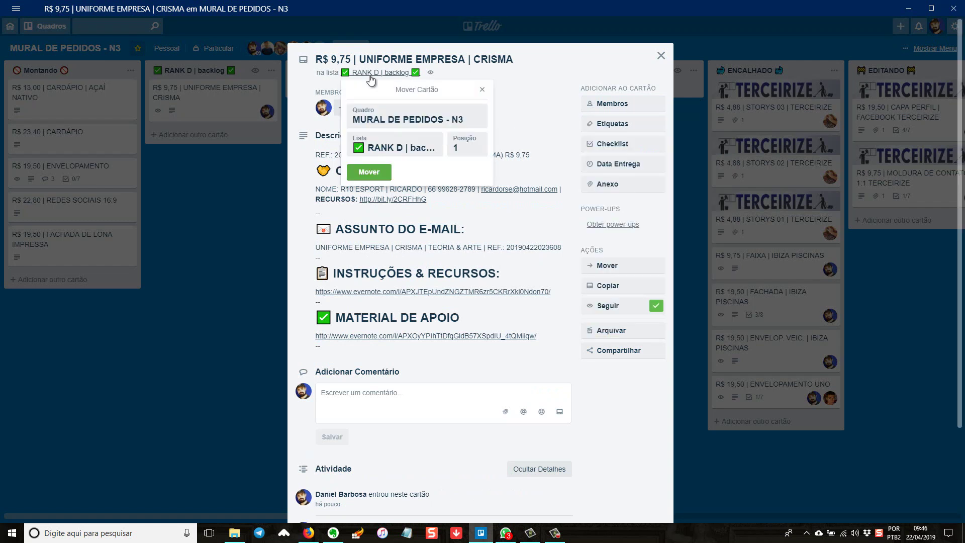
left_click(373, 147)
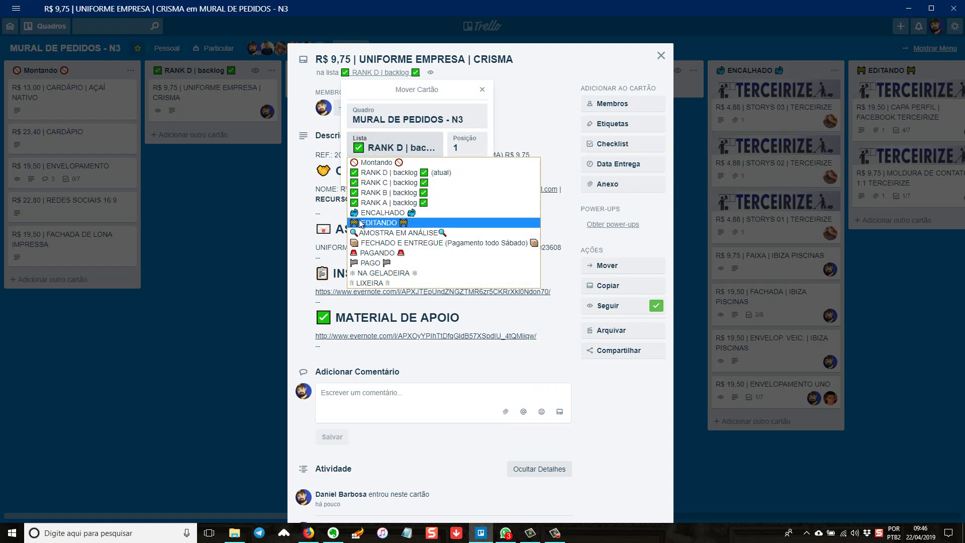
left_click(361, 223)
left_click(365, 174)
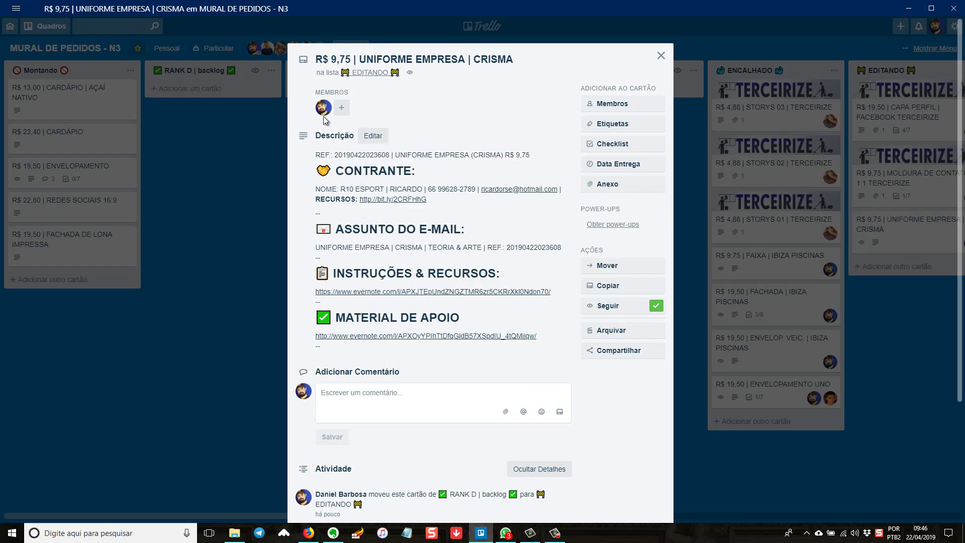
left_click(258, 213)
scroll(370, 288, "right", 10)
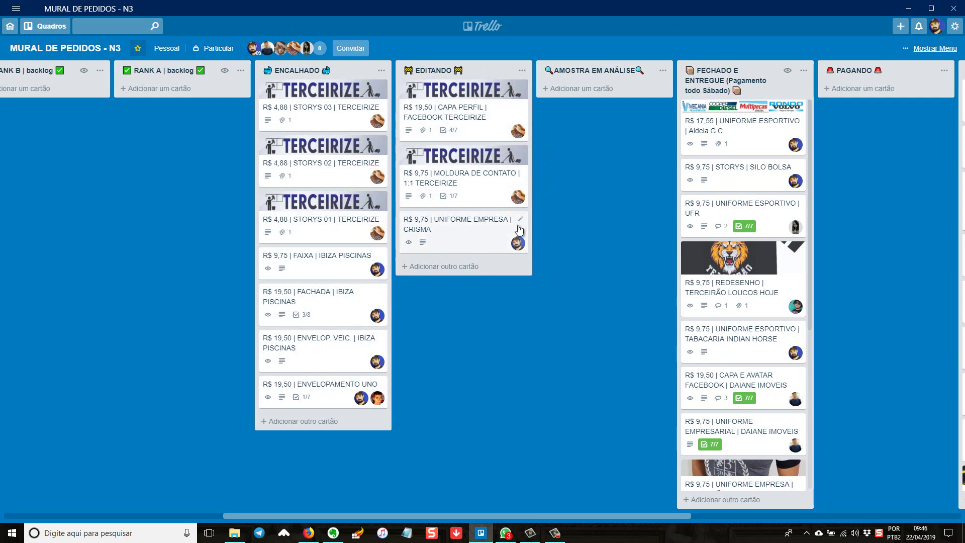
Filter the board to cards without members (Sem membros) and look over the remaining cards across the lists.
left_click(933, 48)
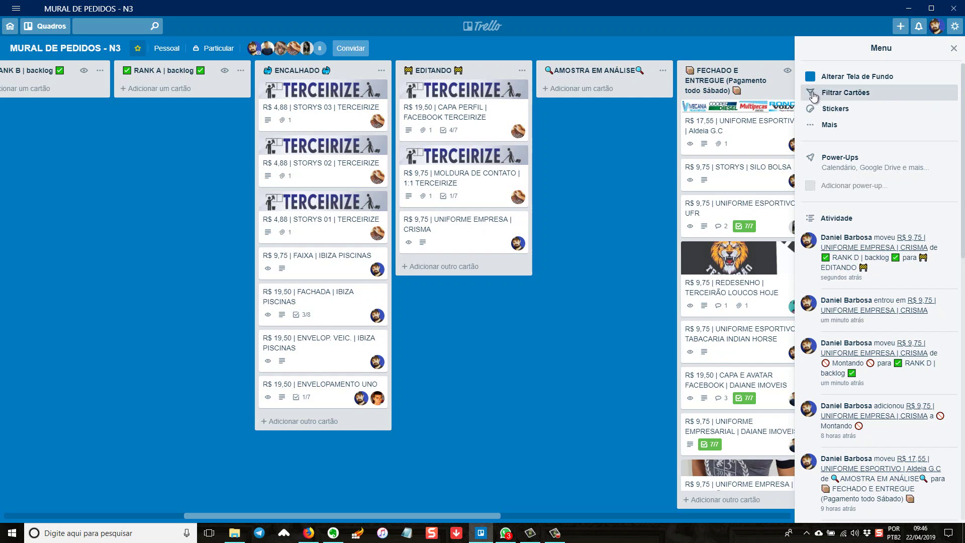
left_click(855, 92)
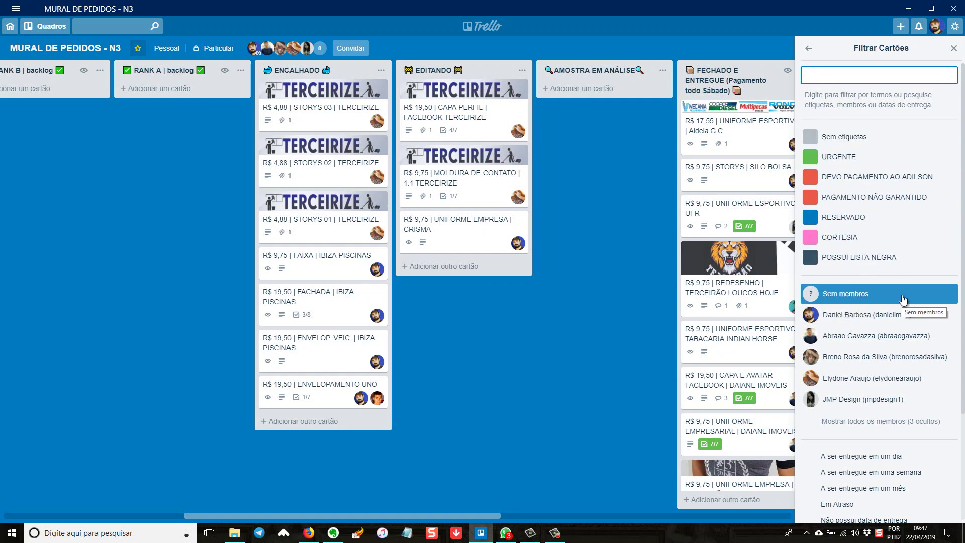
left_click(810, 50)
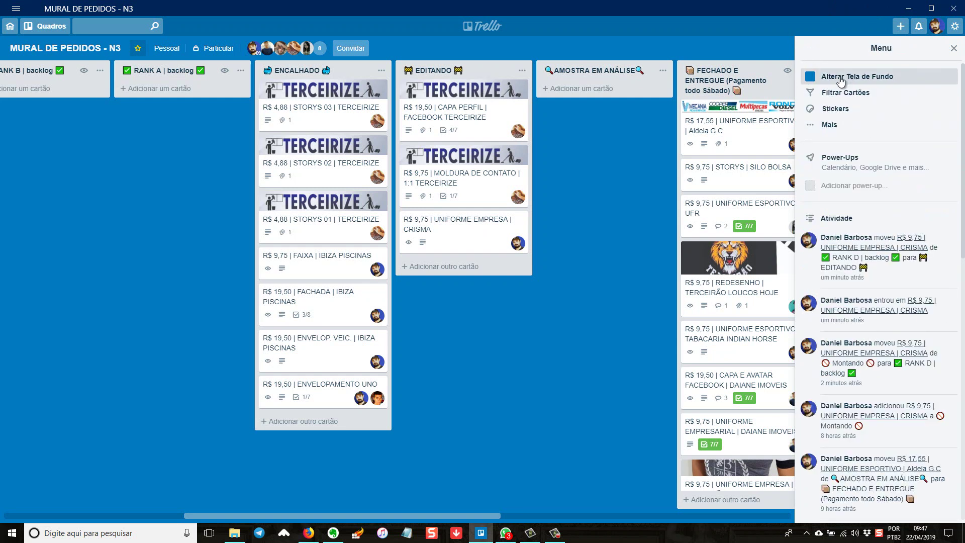
left_click(839, 93)
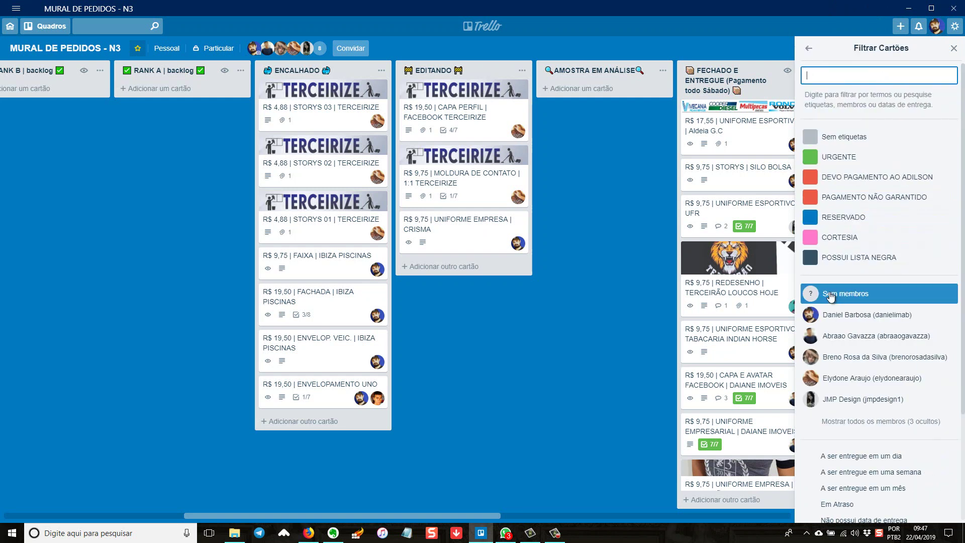
left_click(880, 298)
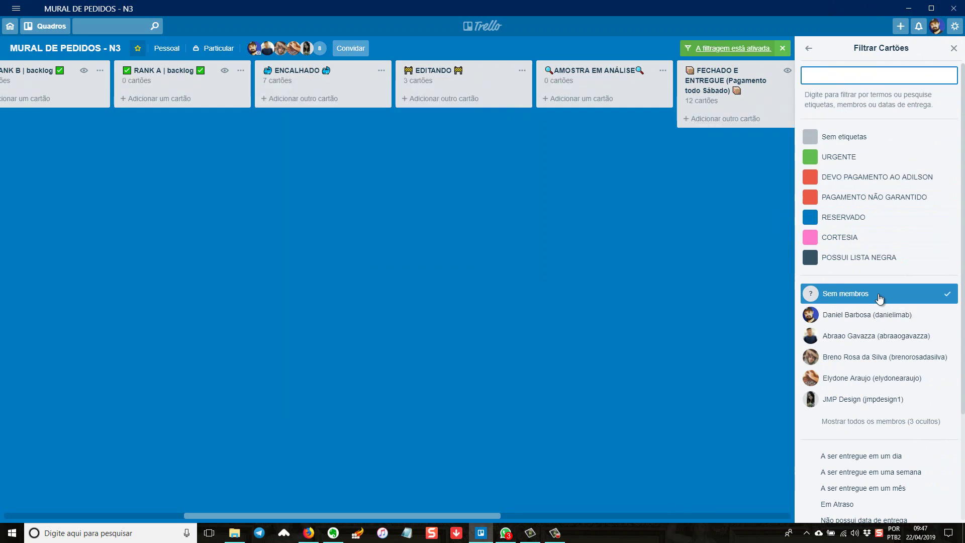
scroll(270, 282, "left", 8)
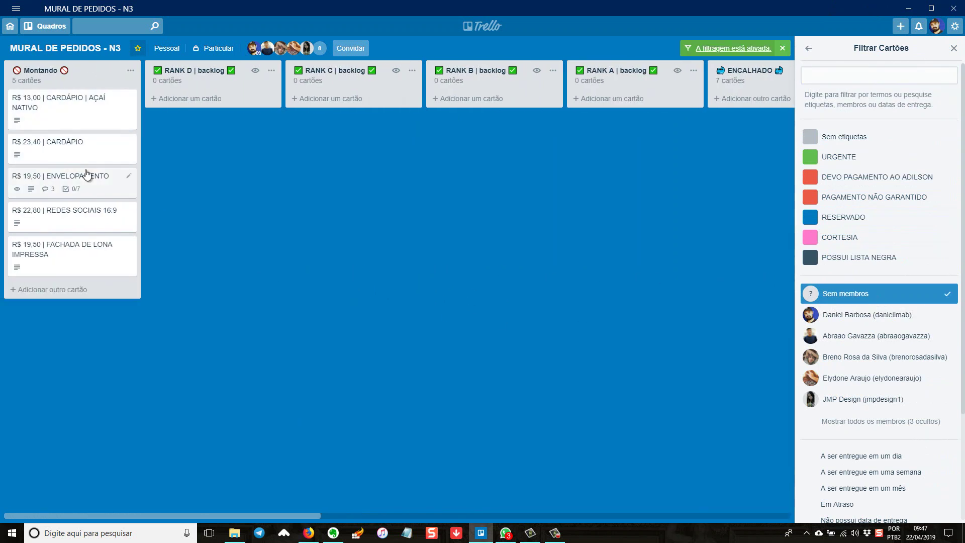
scroll(354, 198, "right", 3)
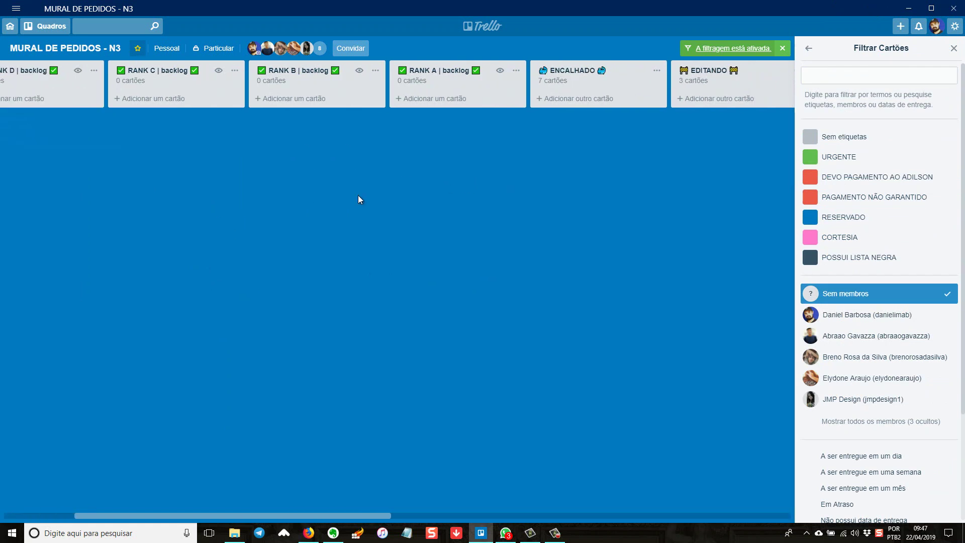
Add the board owner to the card filter and look over their cards from Montando to FECHADO E ENTREGUE.
left_click(826, 314)
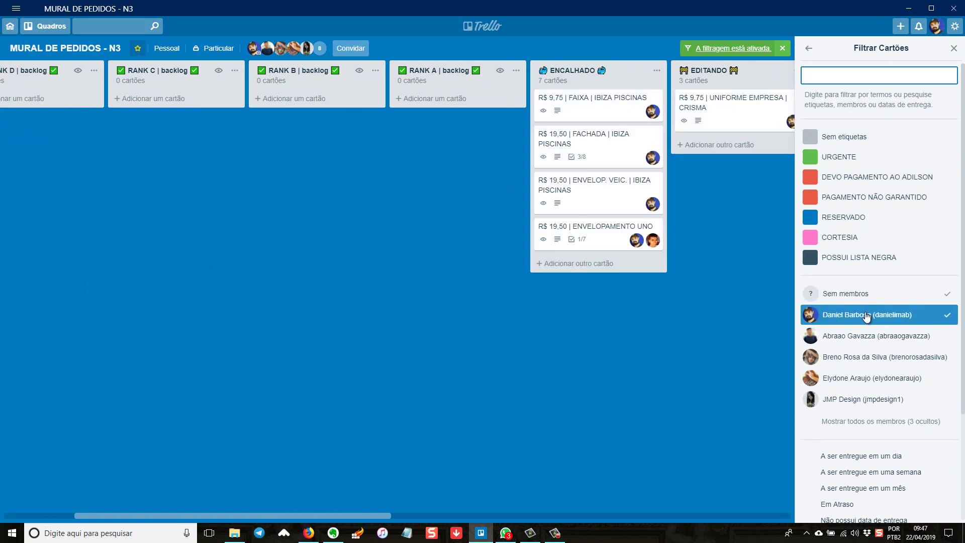
scroll(479, 361, "right", 7)
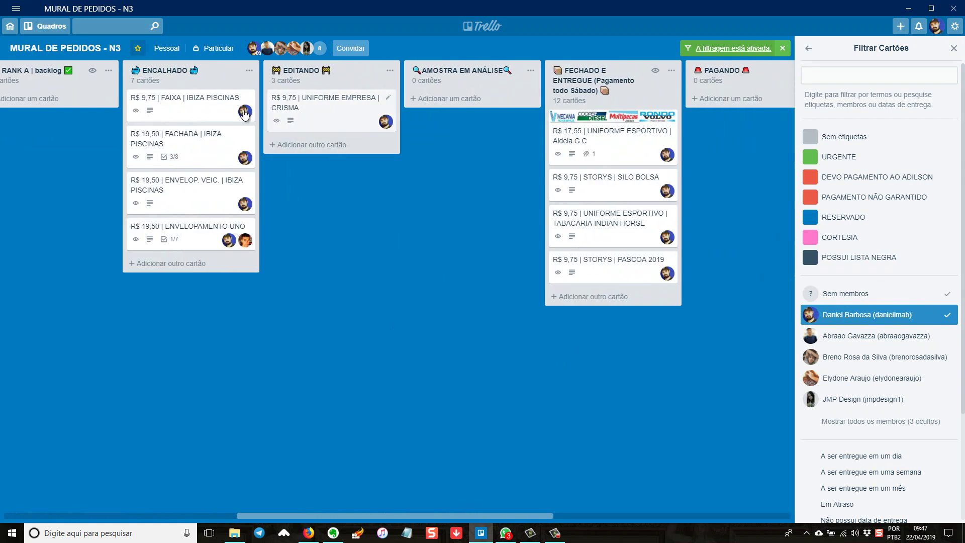
scroll(99, 334, "left", 10)
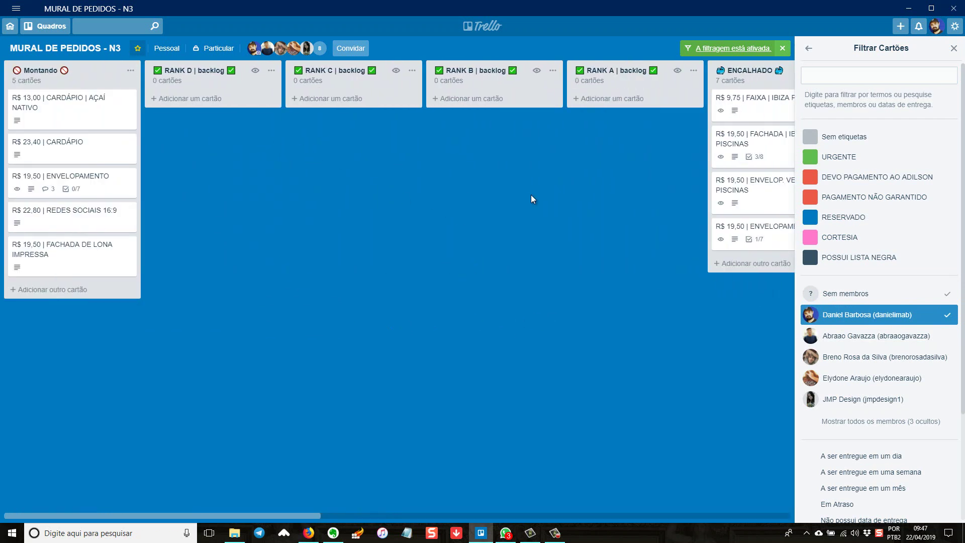
scroll(342, 276, "right", 7)
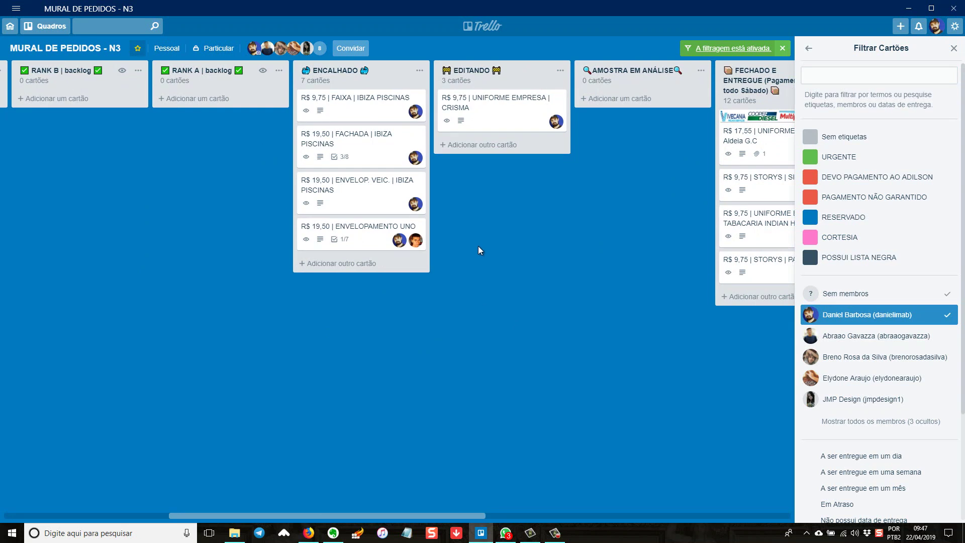
Switch to the designer opportunity blog post, review its prices and REGRAS ORGÂNICAS, and return to the Trello board.
key("alt+Tab")
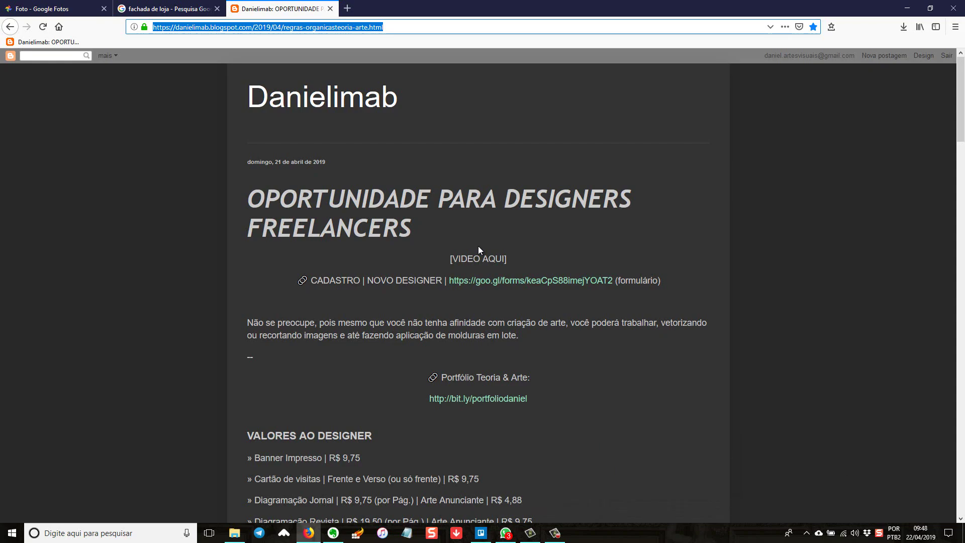
scroll(551, 359, "down", 7)
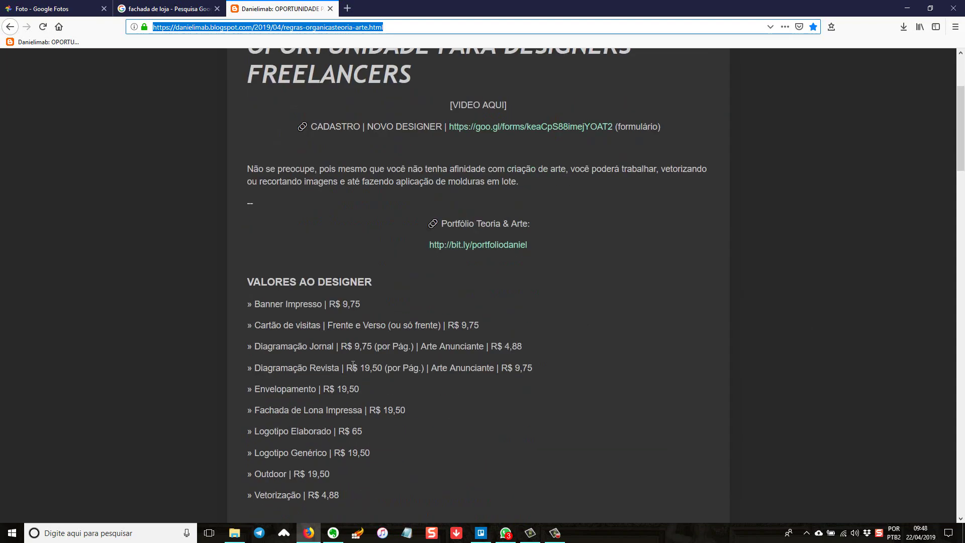
scroll(225, 362, "down", 4)
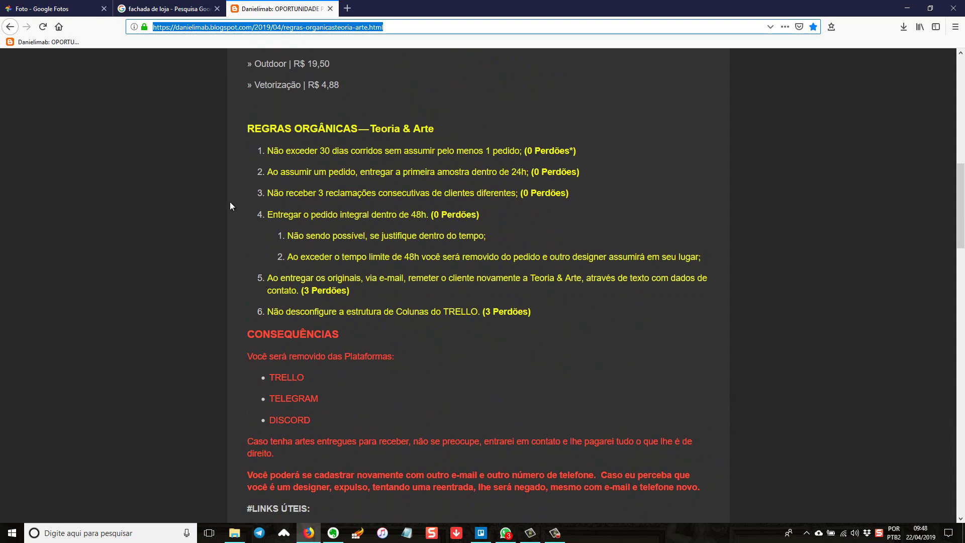
key("alt+Tab")
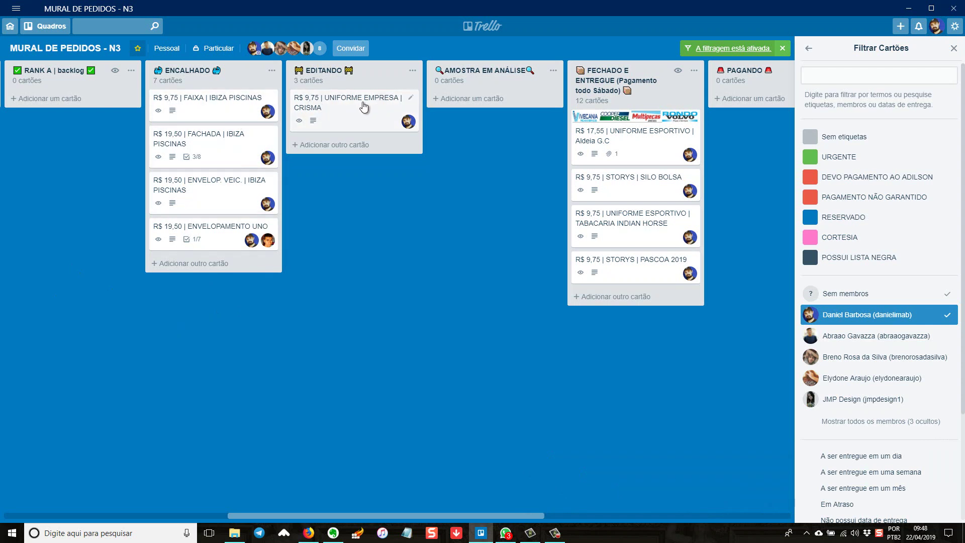
Move the "UNIFORME EMPRESA | CRISMA" card from EDITANDO to AMOSTRA EM ANÁLISE and back to EDITANDO.
left_click_drag(368, 106, 338, 111)
left_click_drag(351, 115, 476, 103)
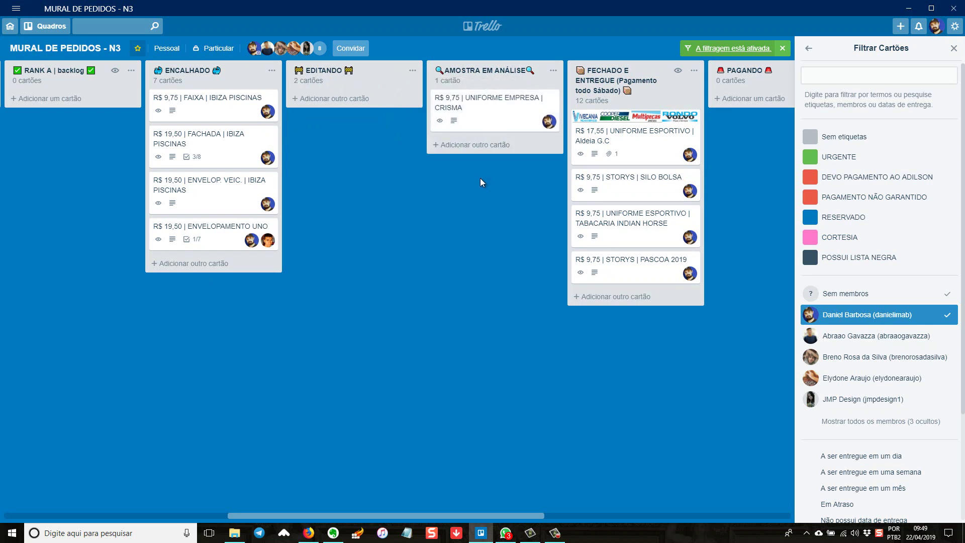
left_click_drag(467, 112, 346, 98)
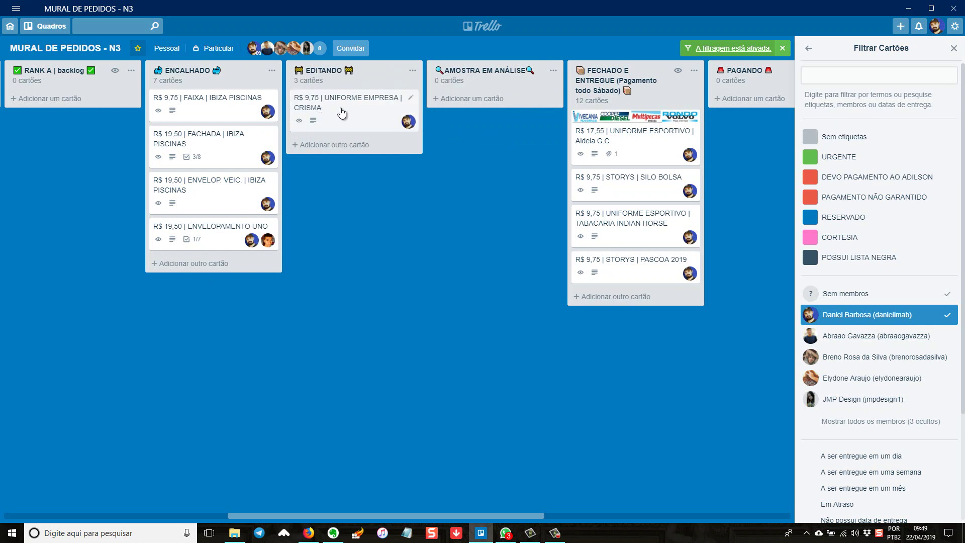
Move the "UNIFORME EMPRESA | CRISMA" card from EDITANDO to ENCALHADO and back to EDITANDO.
left_click_drag(345, 113, 176, 85)
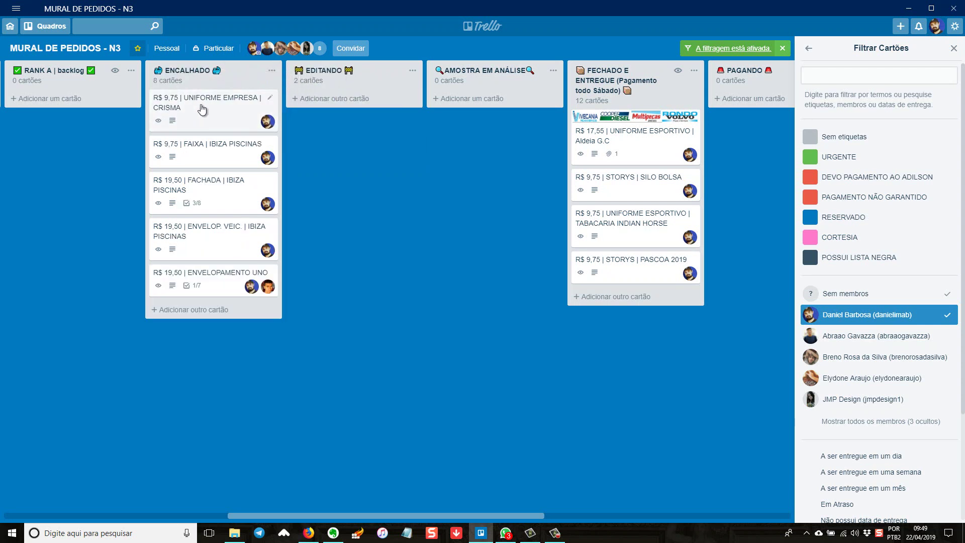
scroll(96, 206, "left", 5)
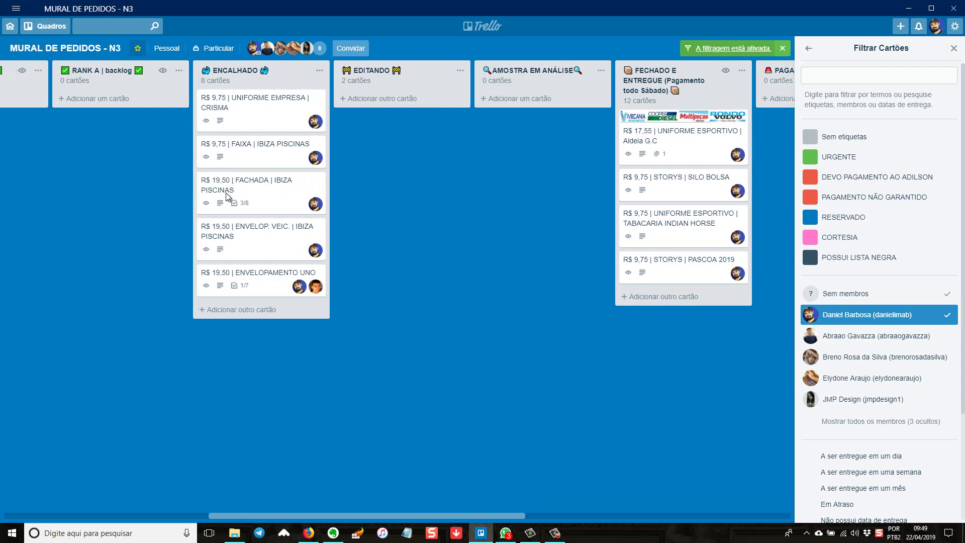
left_click_drag(230, 208, 97, 208)
left_click_drag(454, 205, 246, 204)
left_click_drag(119, 112, 263, 101)
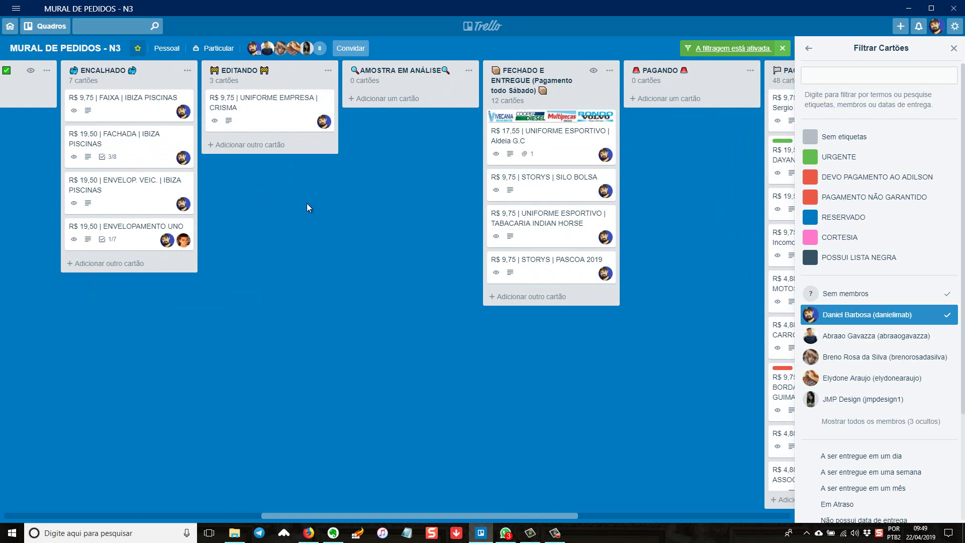
left_click_drag(389, 230, 331, 210)
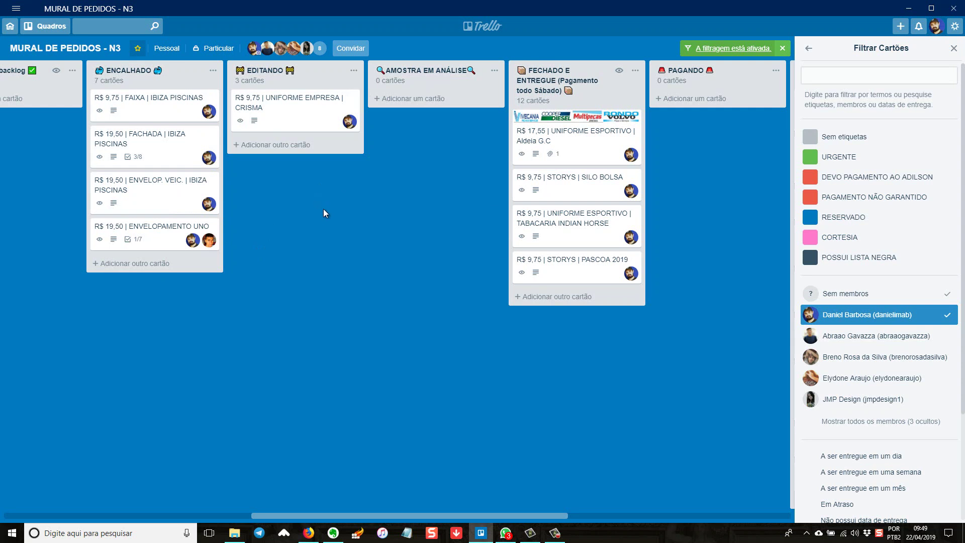
left_click_drag(387, 209, 235, 214)
scroll(291, 221, "left", 3)
scroll(252, 220, "left", 1)
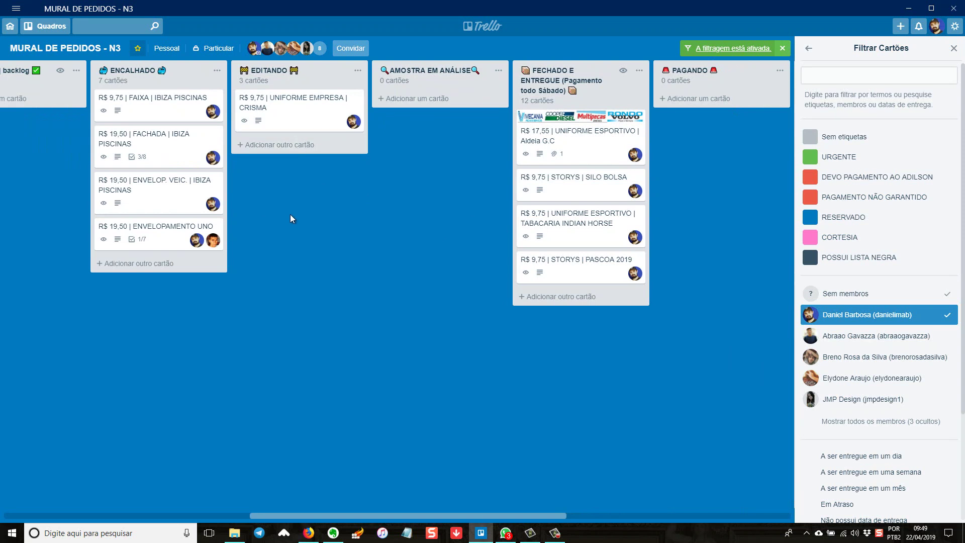
Show the photo after Assumir Cartão in the browser, about sending the opening e-mail to the client, and return to the Trello board.
key("alt+Tab")
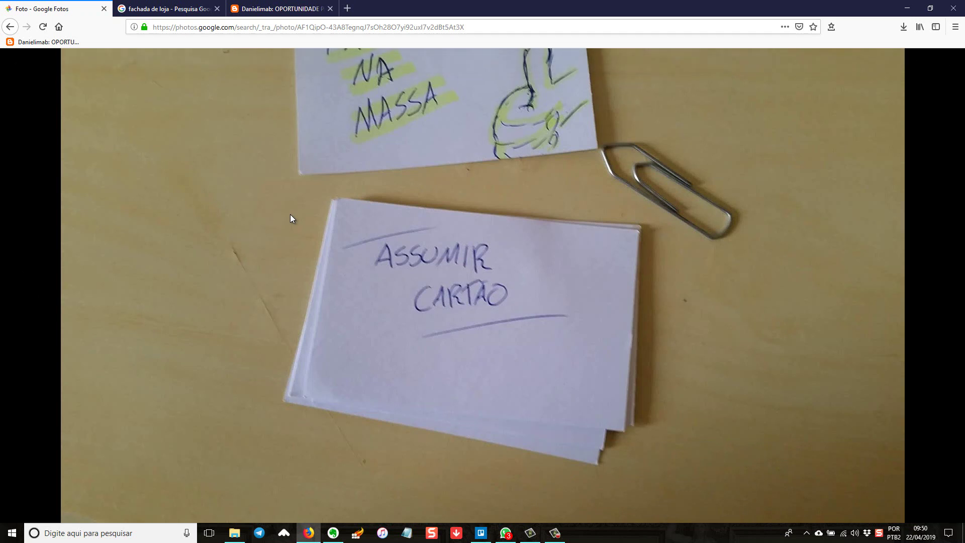
key("Right")
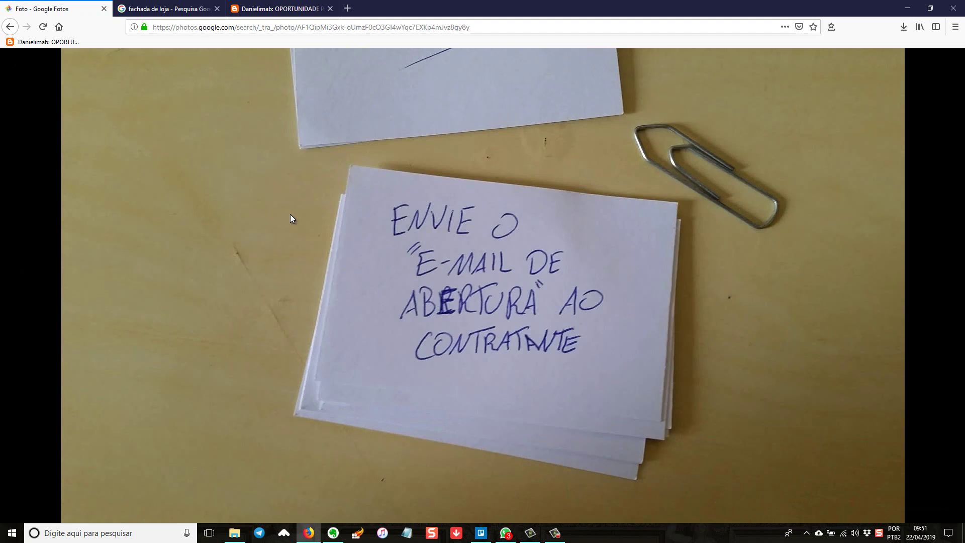
mouse_move(294, 182)
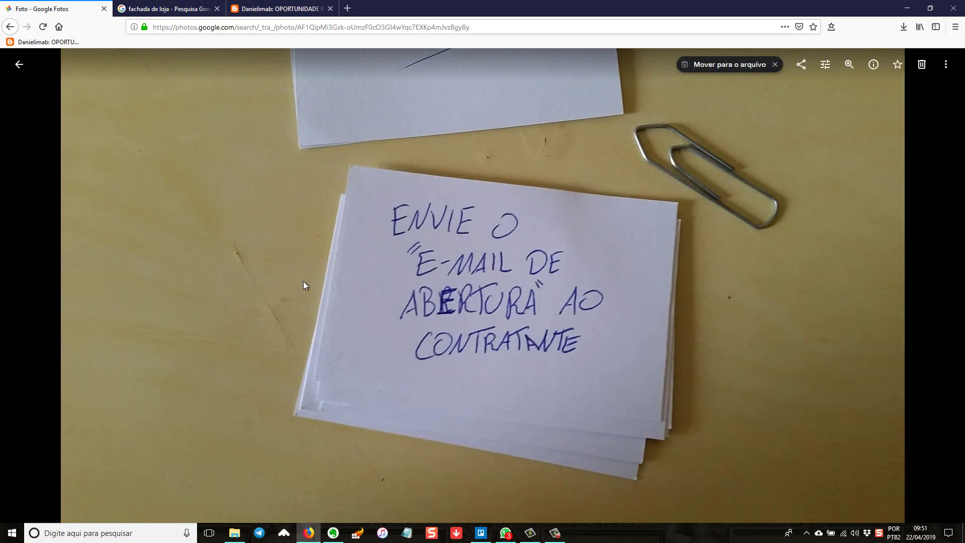
key("alt+Tab")
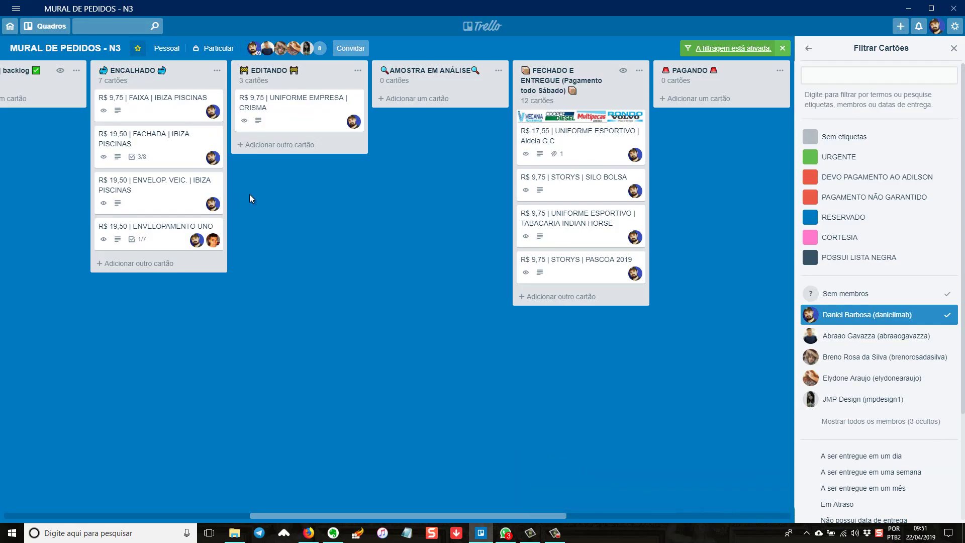
Open the client's RECURSOS link from the "UNIFORME EMPRESA | CRISMA" card and examine the Evernote note's checklist, templates and logo files.
left_click(287, 108)
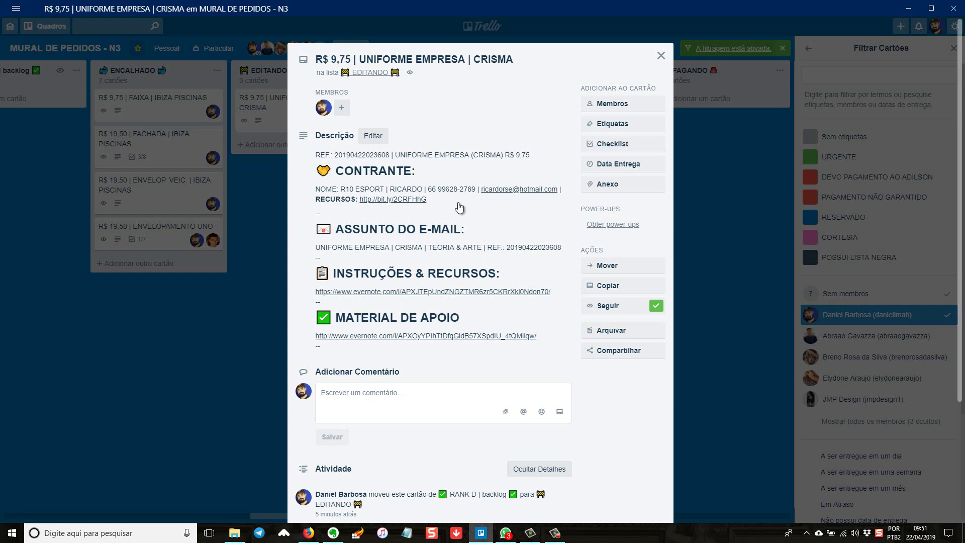
left_click(407, 201)
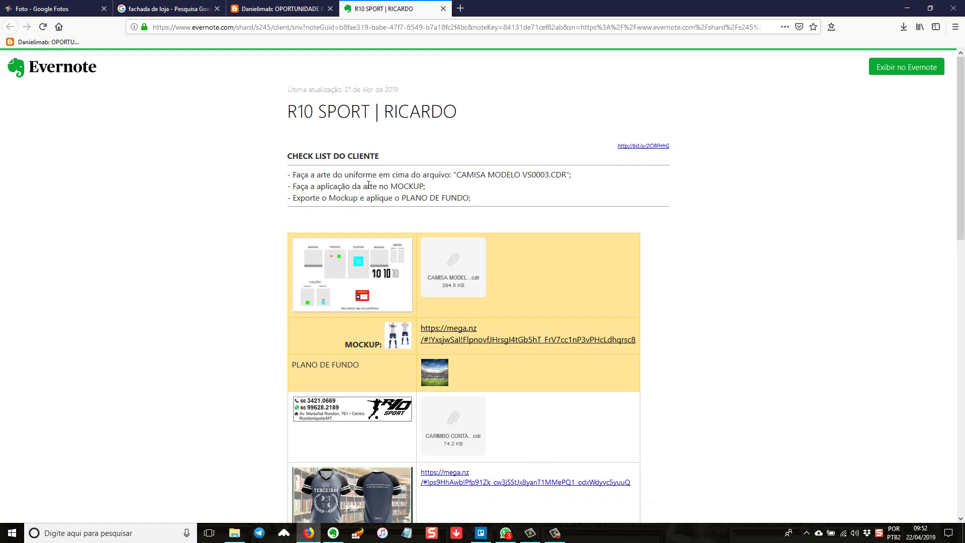
scroll(327, 151, "down", 2)
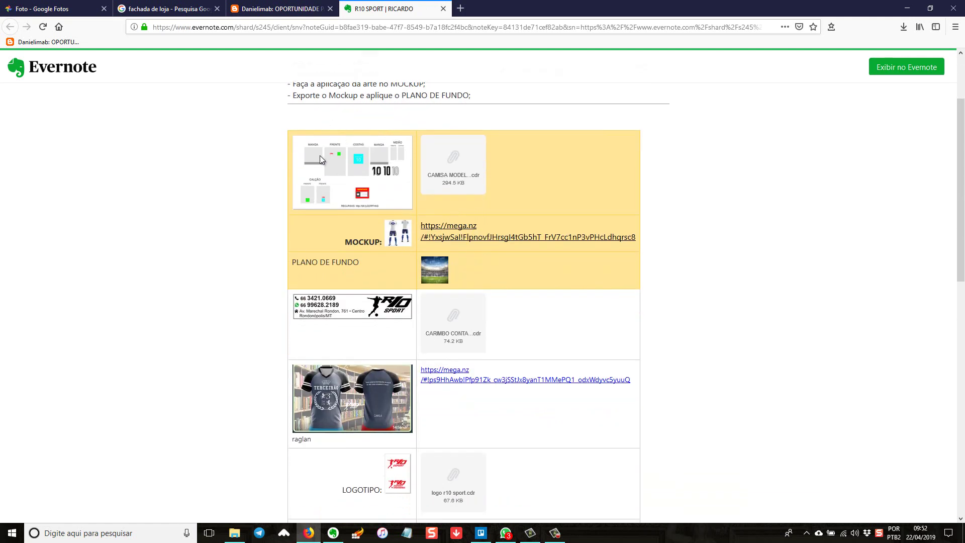
scroll(312, 150, "up", 3)
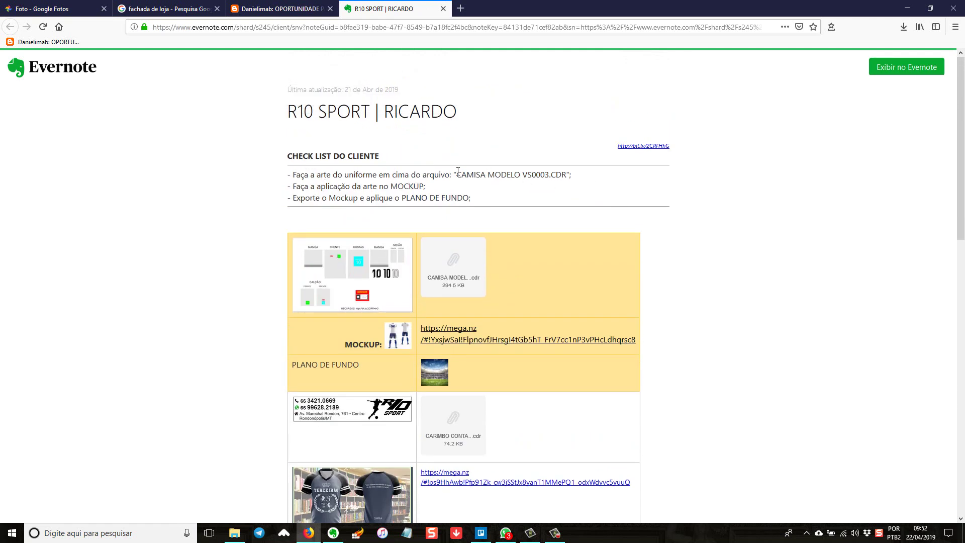
scroll(681, 254, "down", 1)
scroll(680, 249, "down", 10)
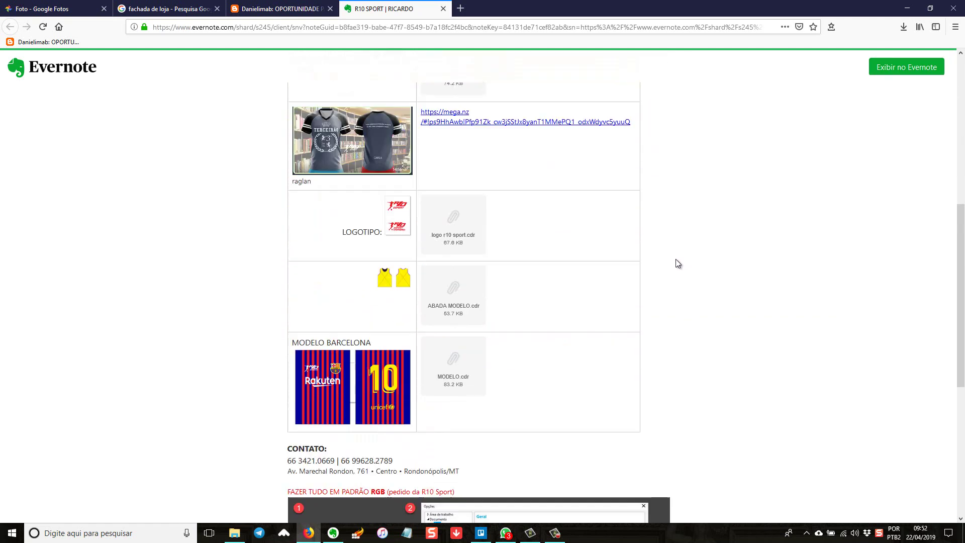
Examine the R10 SPORT note's template files, logos, uniform models, RGB colour mode instructions and the child and adult sizes.
scroll(677, 260, "up", 10)
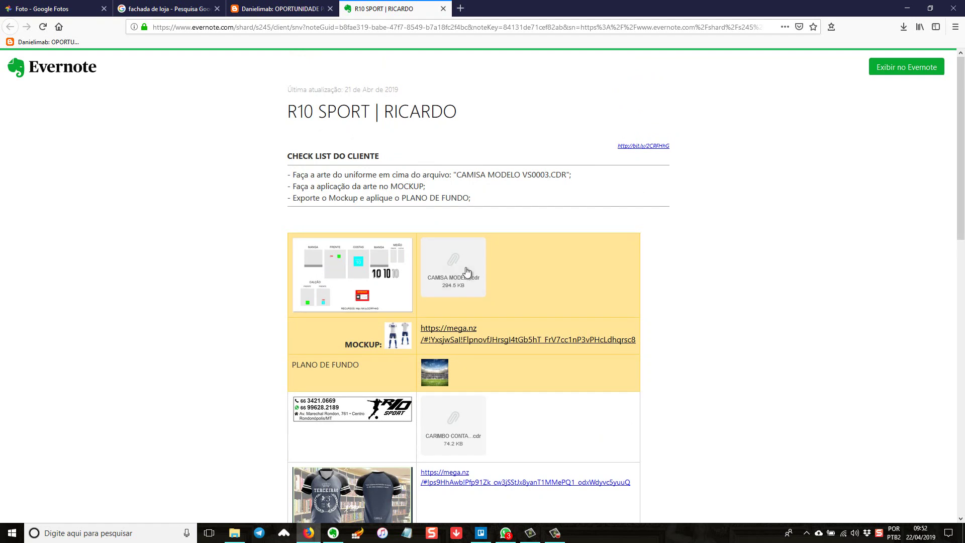
scroll(258, 347, "down", 3)
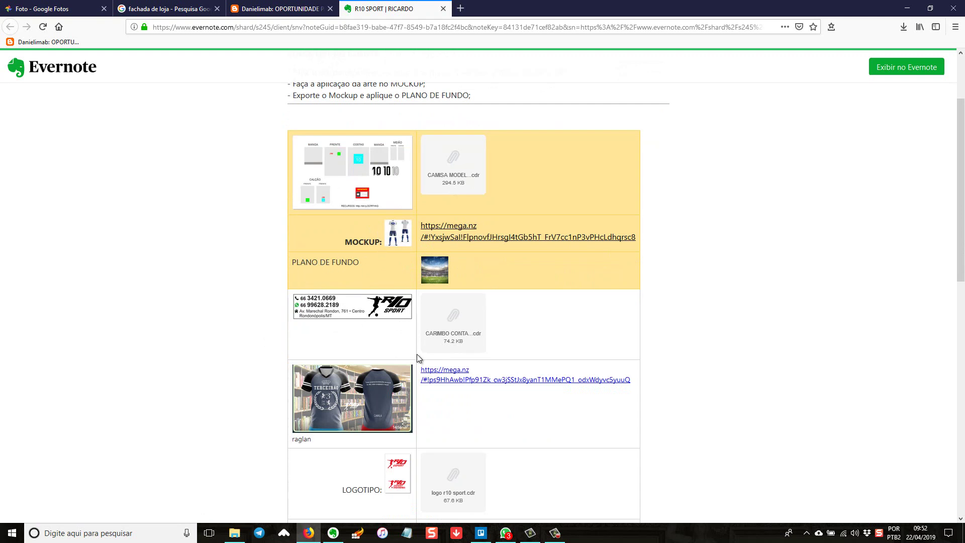
scroll(289, 306, "down", 1)
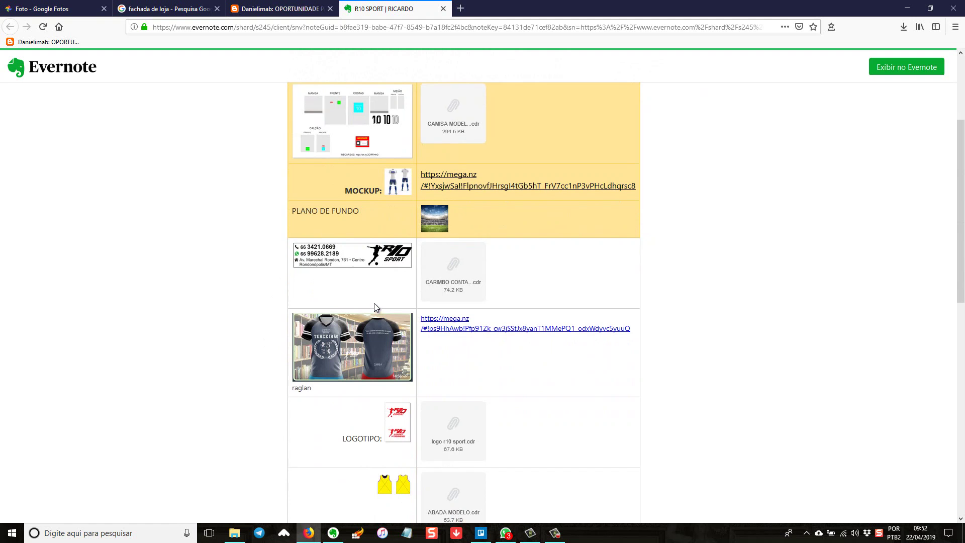
scroll(419, 313, "down", 1)
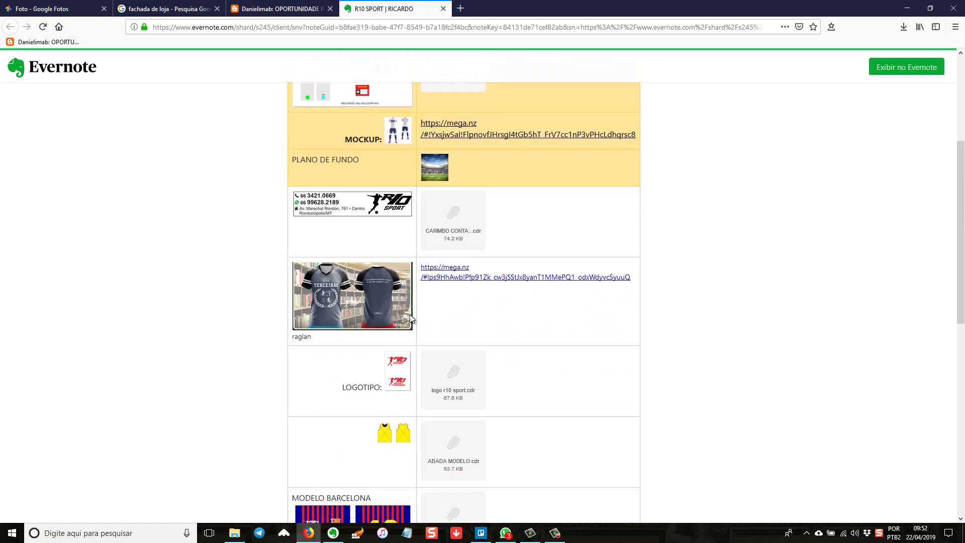
scroll(411, 316, "down", 2)
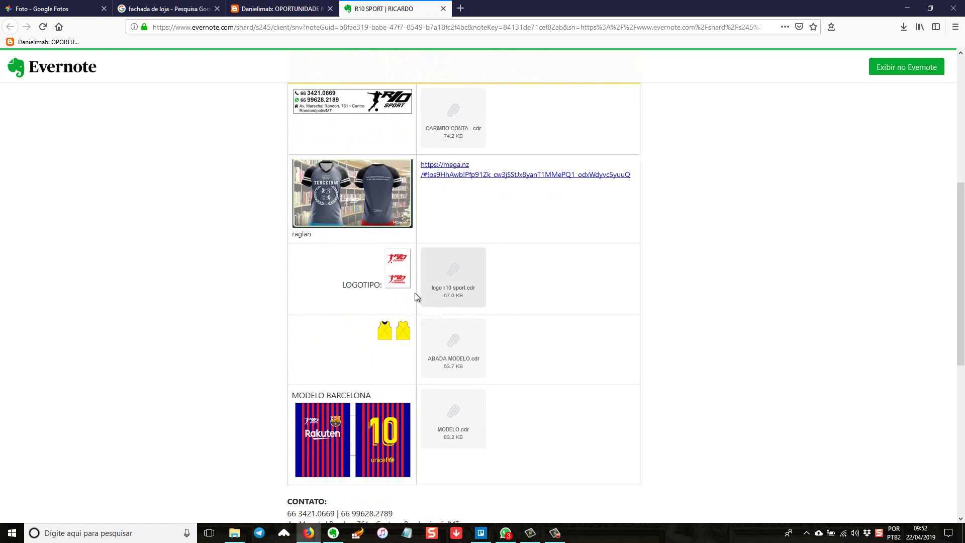
scroll(382, 322, "down", 1)
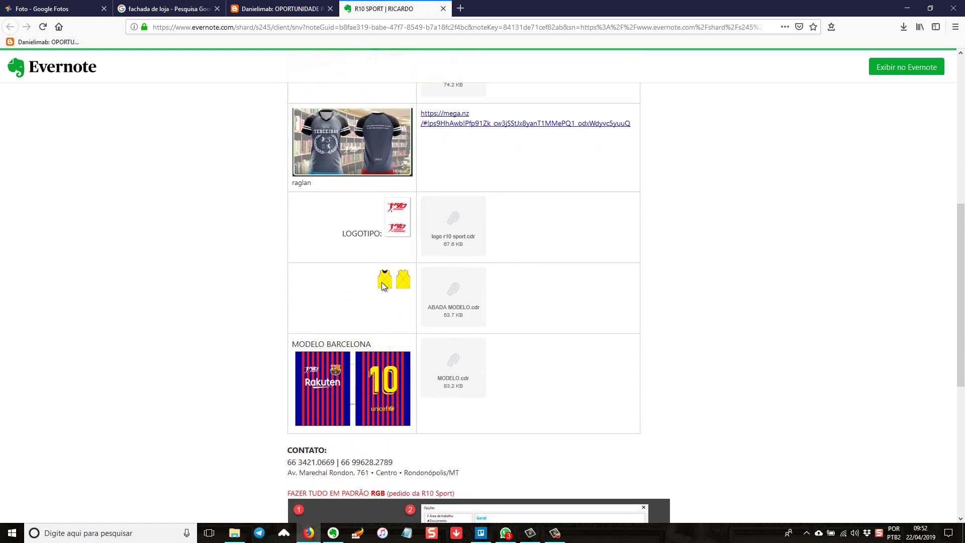
scroll(292, 311, "down", 2)
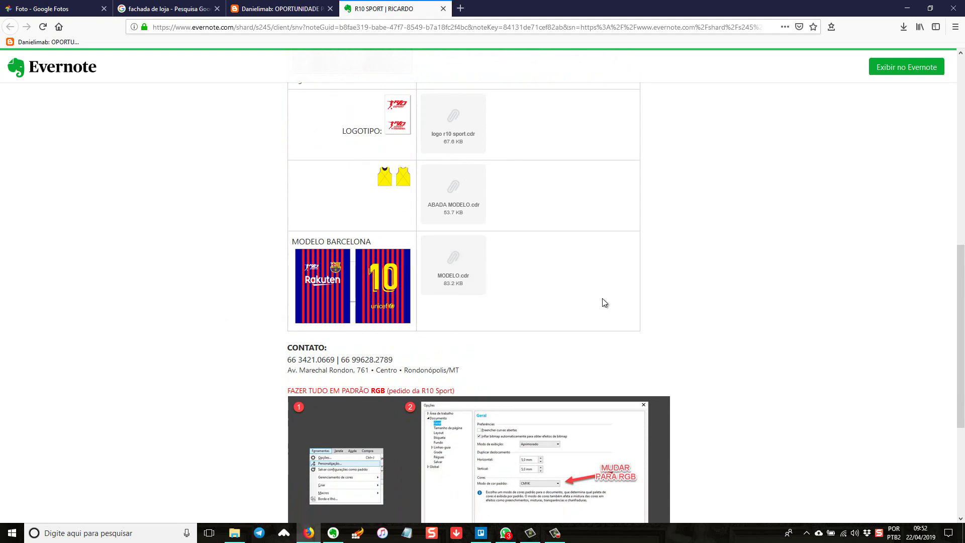
scroll(598, 299, "down", 1)
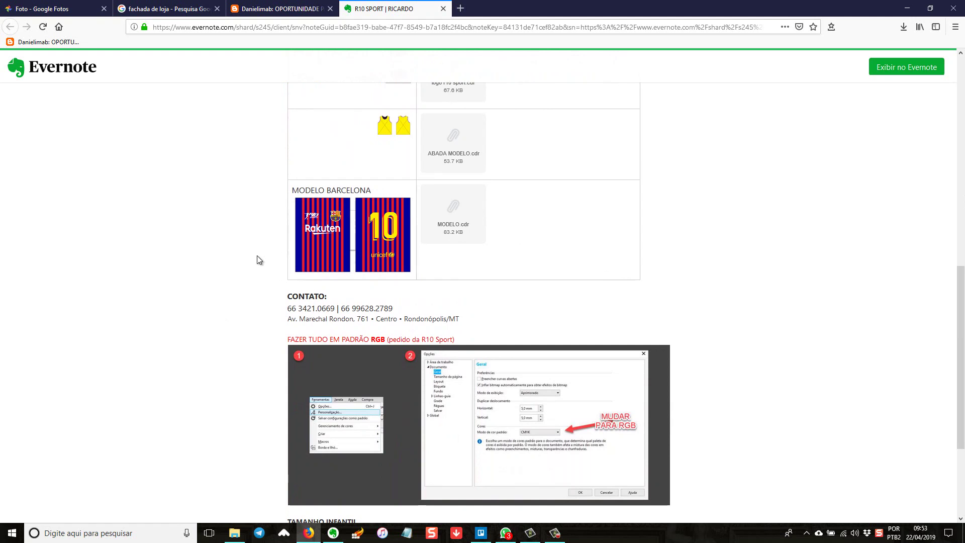
scroll(257, 260, "down", 2)
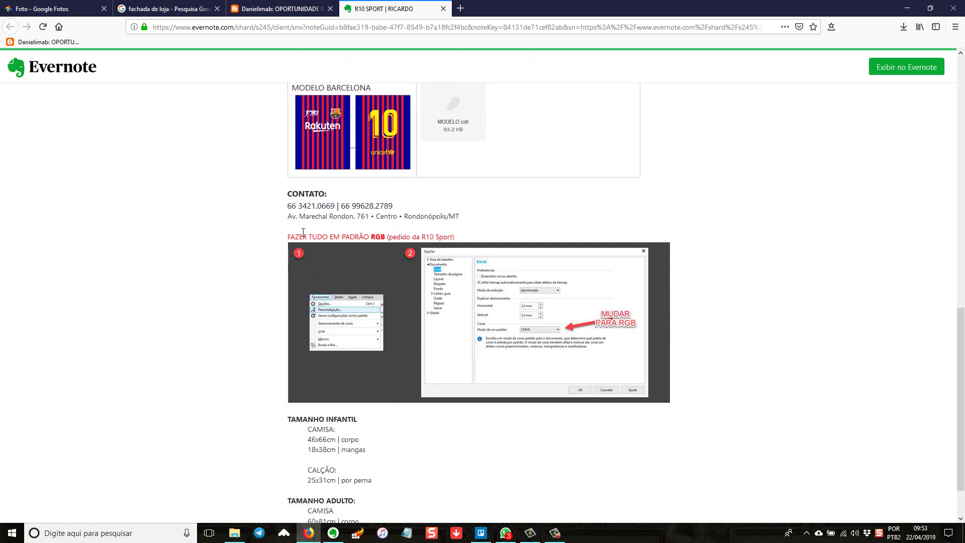
scroll(276, 292, "down", 1)
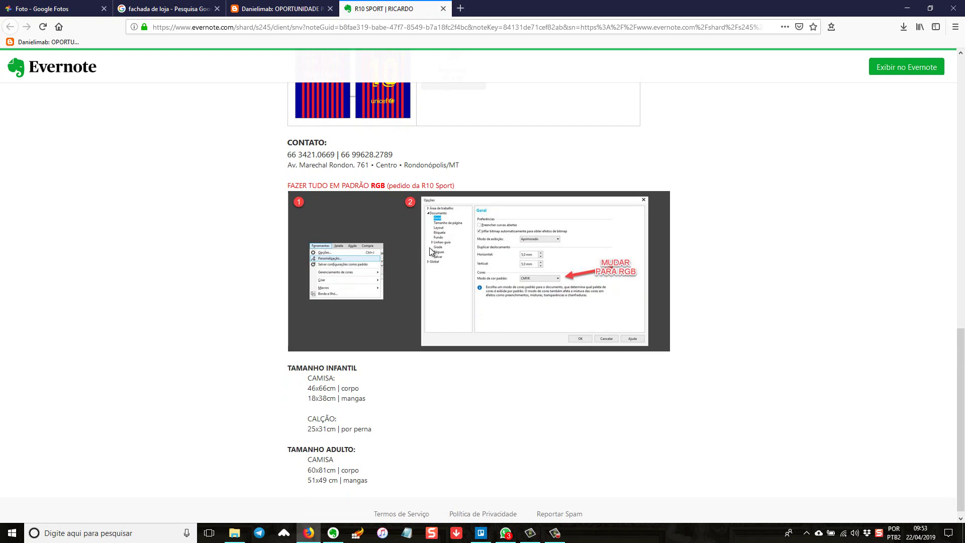
scroll(277, 357, "down", 1)
scroll(276, 357, "down", 1)
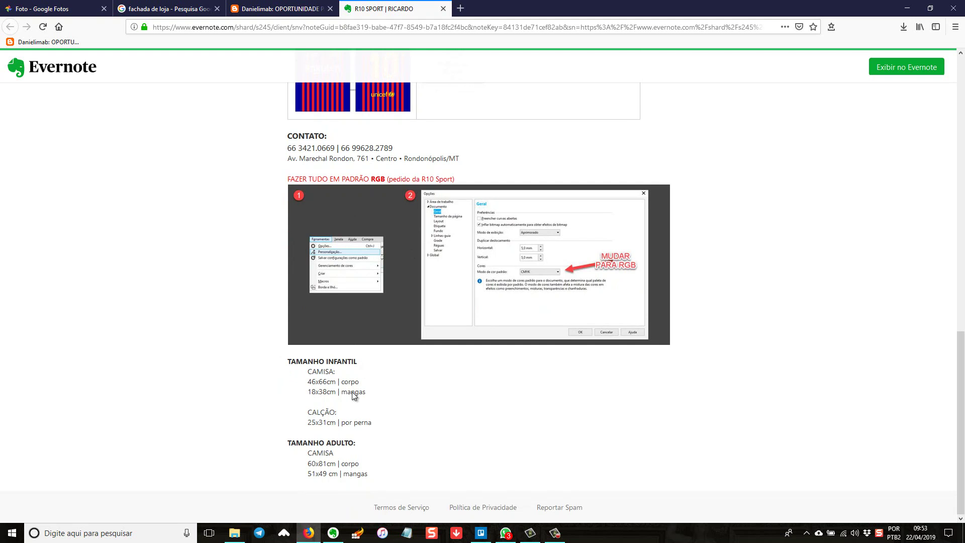
scroll(254, 312, "up", 15)
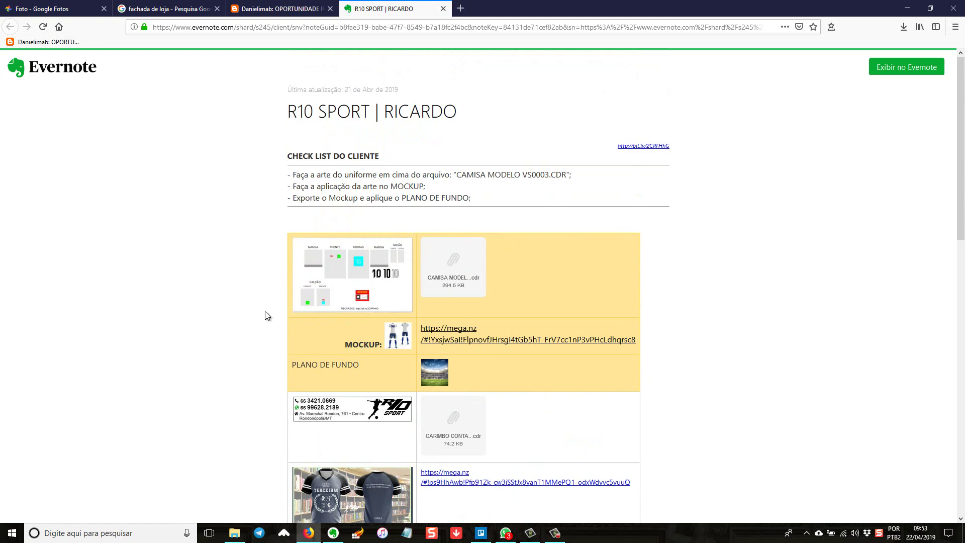
Return to the Trello card, open its MATERIAL DE APOIO link and look through the note's ready-made texts from CHECKLIST to ENTREGA.
key("alt+Tab")
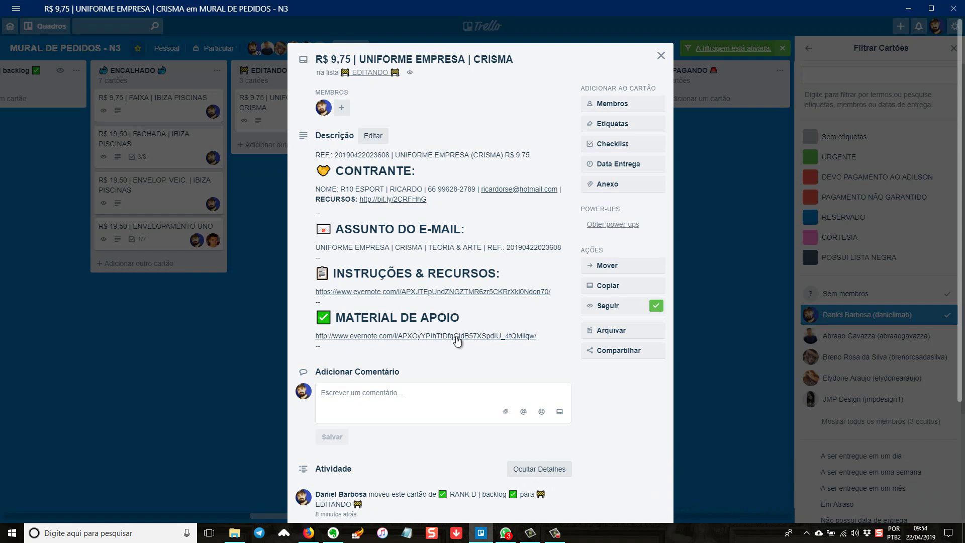
left_click(457, 337)
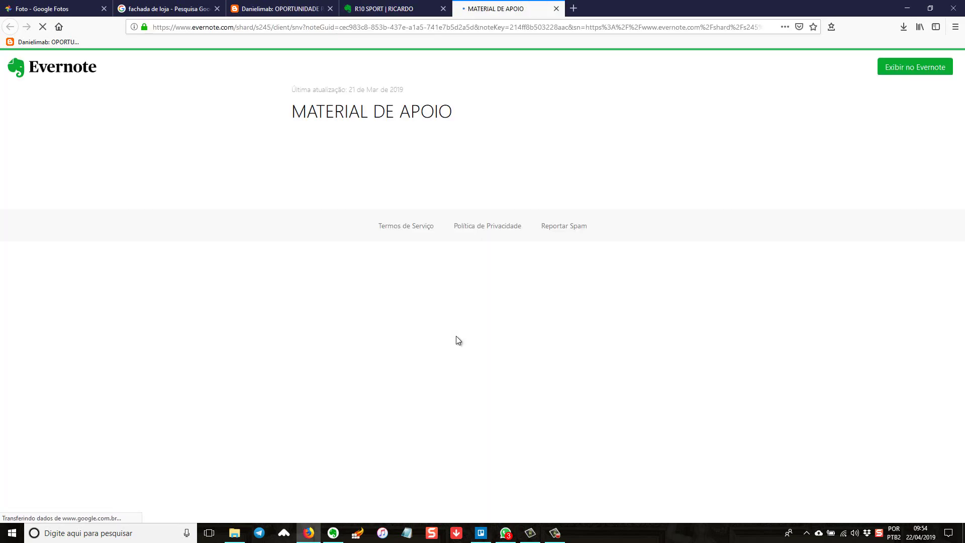
scroll(457, 340, "down", 12)
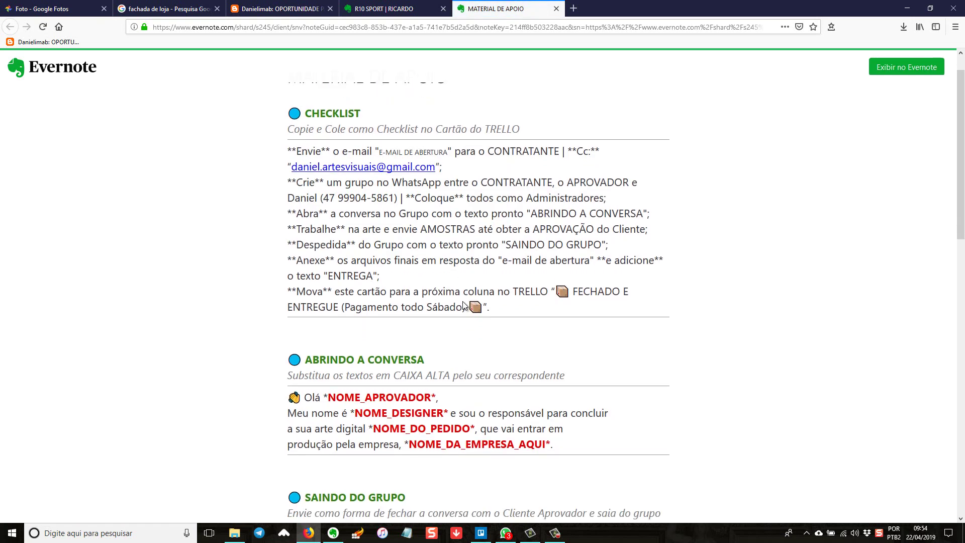
scroll(466, 312, "down", 5)
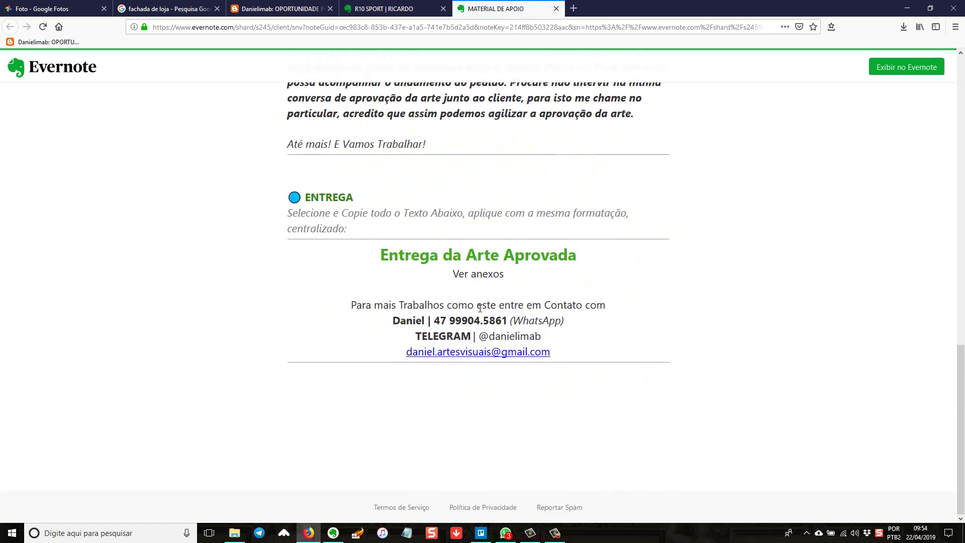
scroll(383, 307, "up", 8)
scroll(372, 274, "up", 7)
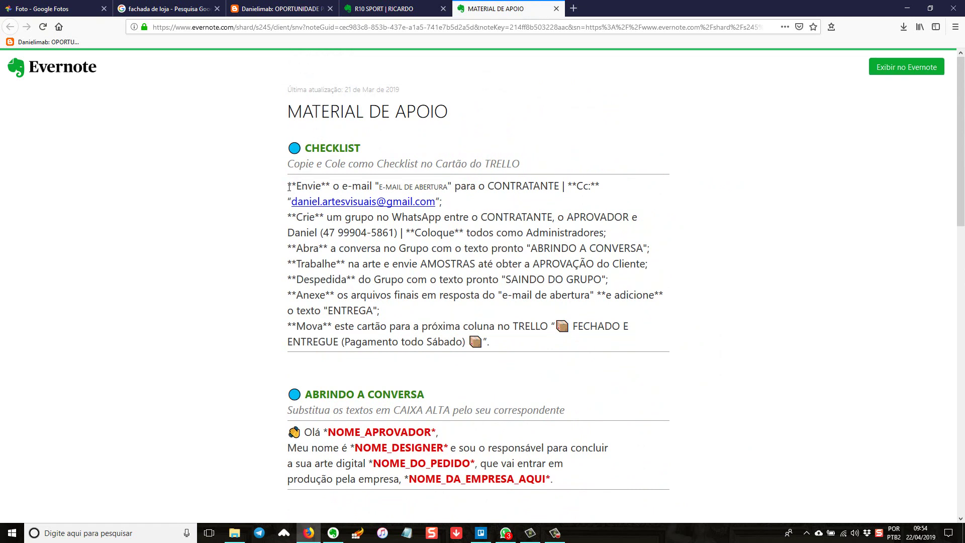
Copy all the text under CHECKLIST in the MATERIAL DE APOIO note and switch back to the Trello card.
left_click_drag(288, 186, 497, 340)
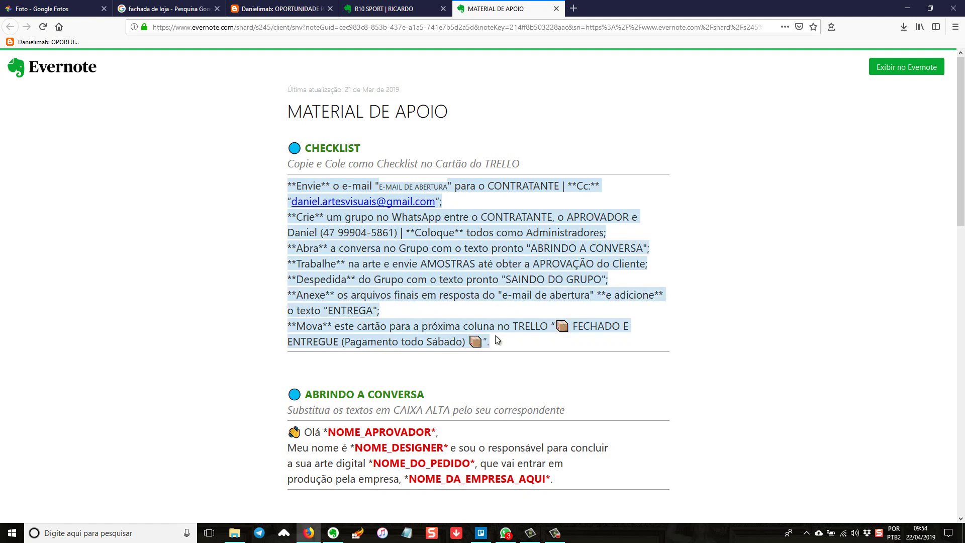
right_click(491, 293)
left_click(503, 299)
left_click(479, 536)
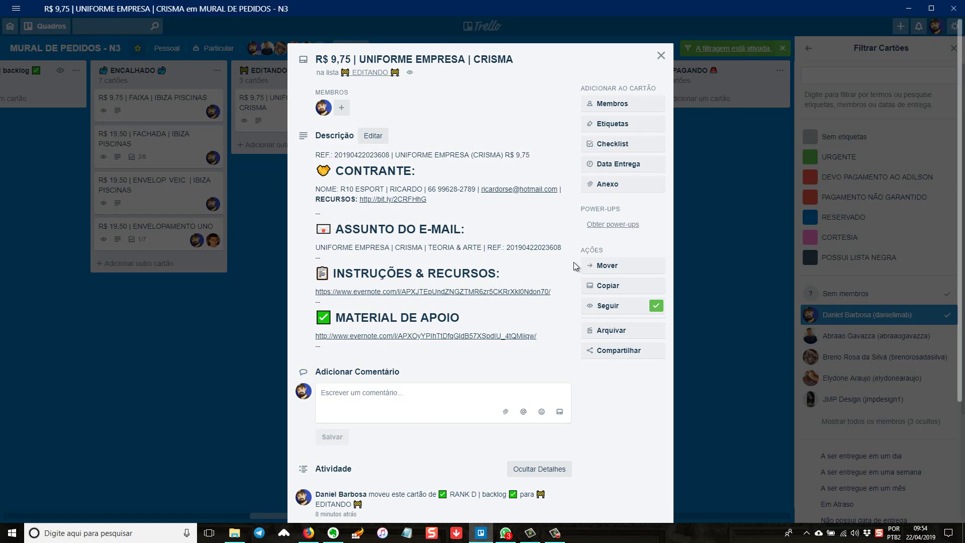
Add a checklist titled "Checklist" to the "UNIFORME EMPRESA | CRISMA" card and fill it with the copied lines as separate items.
left_click(616, 145)
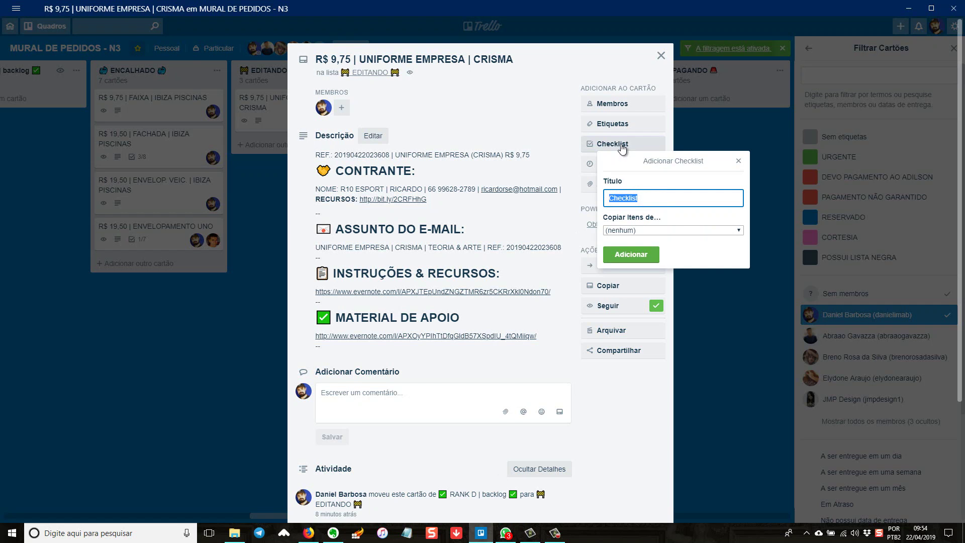
left_click(616, 256)
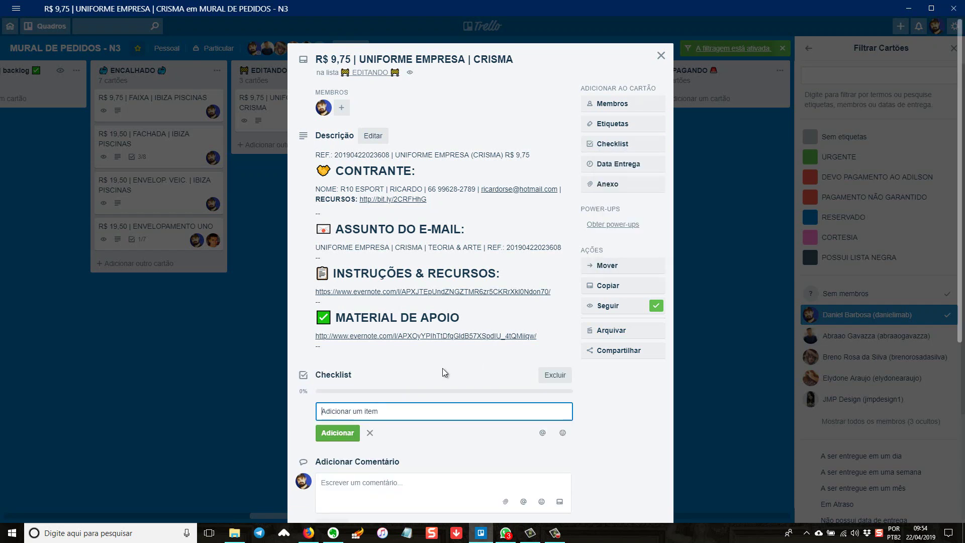
key("ctrl+v")
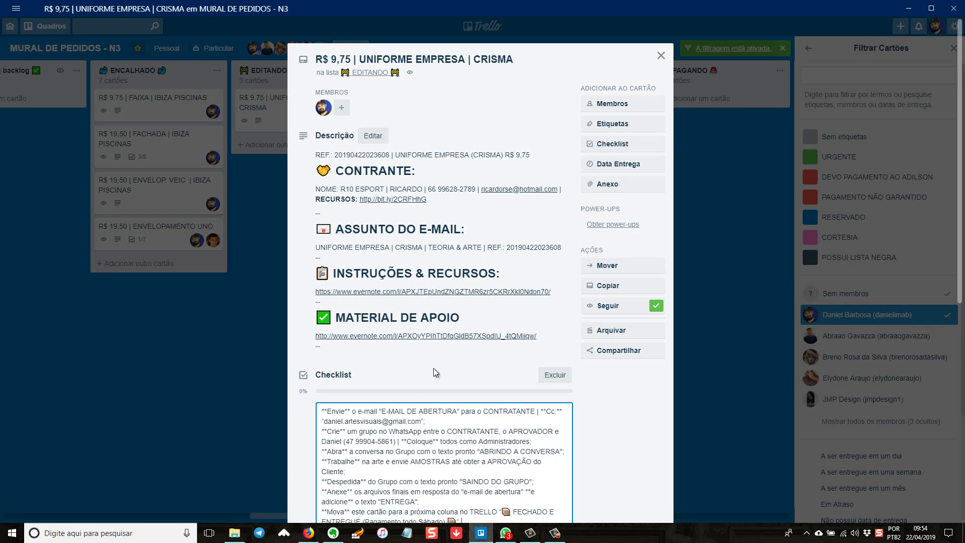
key("Return")
scroll(354, 372, "down", 3)
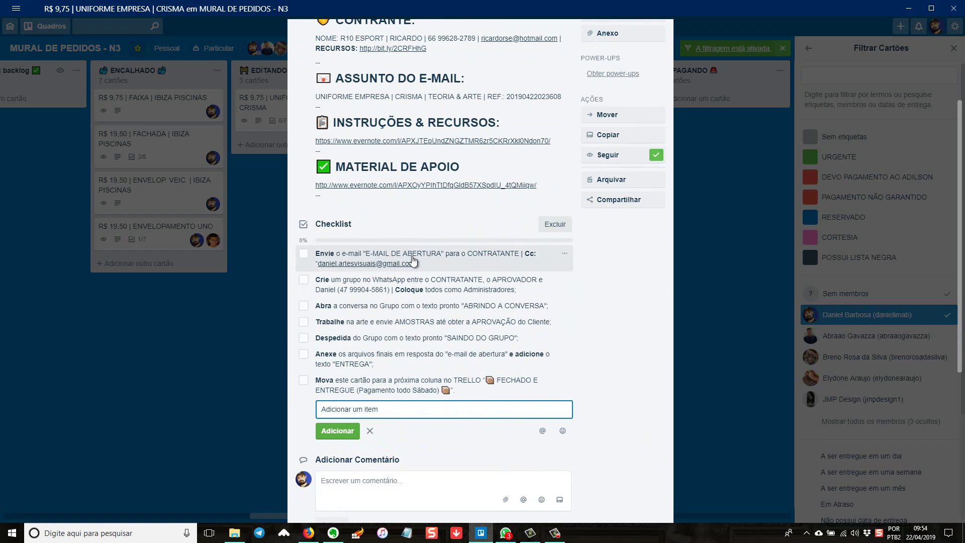
scroll(475, 295, "up", 2)
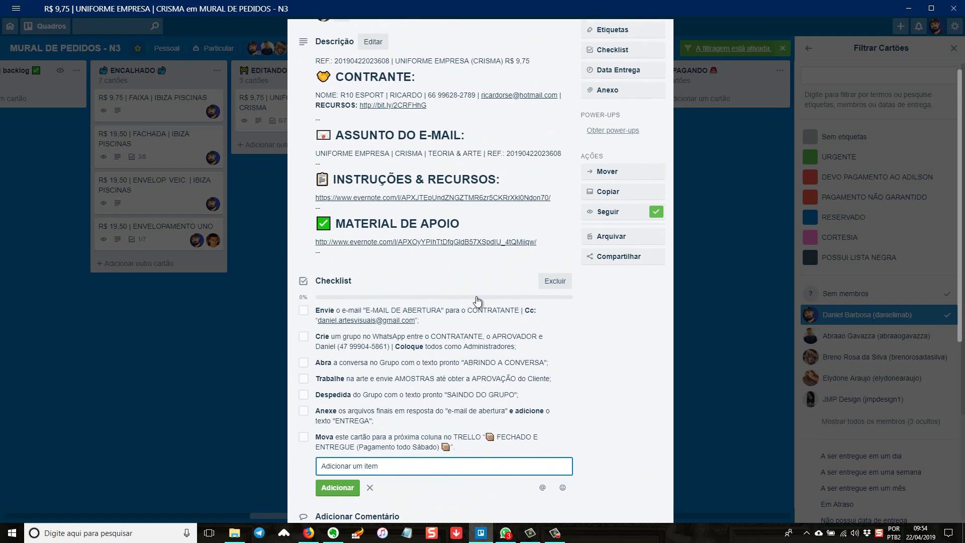
scroll(476, 297, "up", 1)
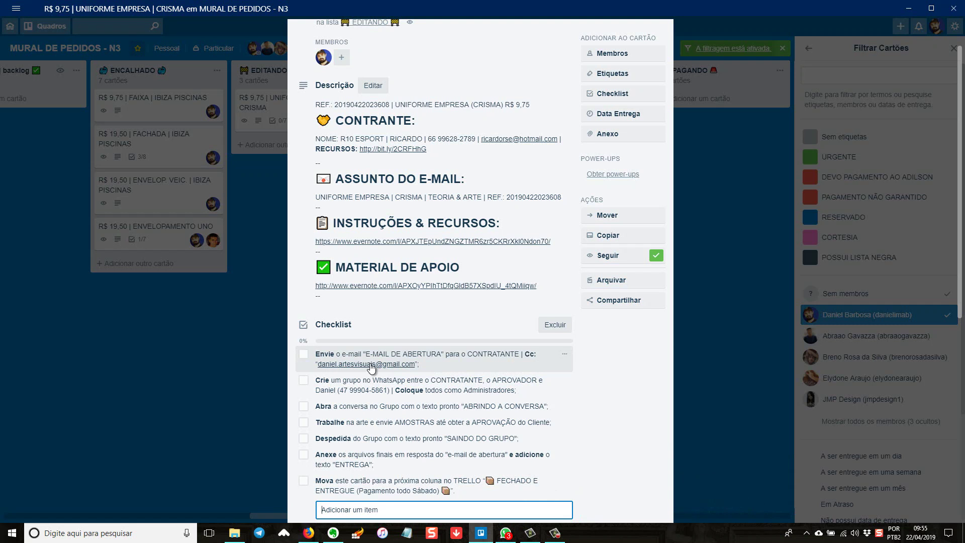
Copy the text under ASSUNTO DO E-MAIL from the Trello card and paste it as the subject of a new Gmail message.
mouse_move(320, 200)
left_mouse_down()
mouse_move(565, 203)
mouse_move(316, 200)
left_mouse_up()
key("ctrl+c")
left_click(565, 203)
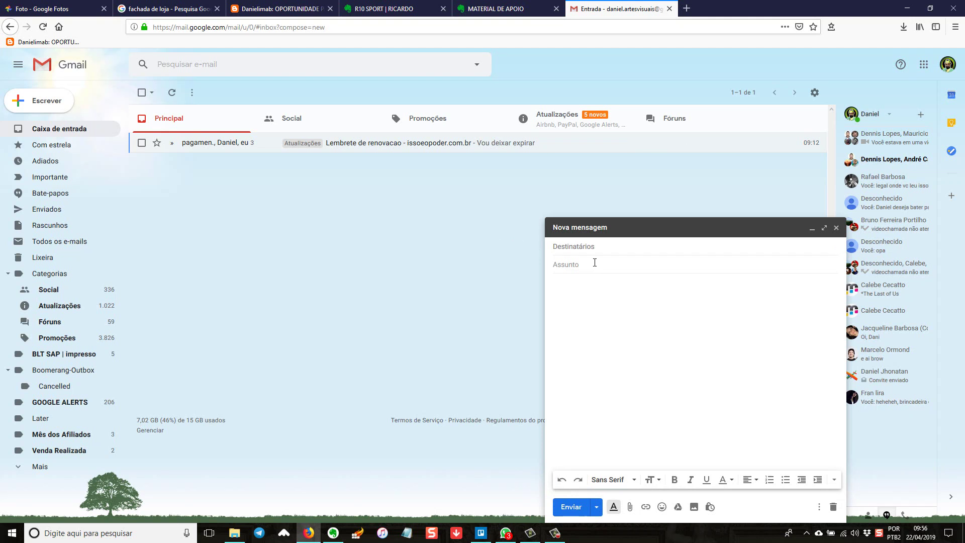
key("ctrl+v")
Copy the client's e-mail address from the Trello card into the Gmail message's recipients and add the Teoria & Arte contact's Gmail address.
left_click(589, 246)
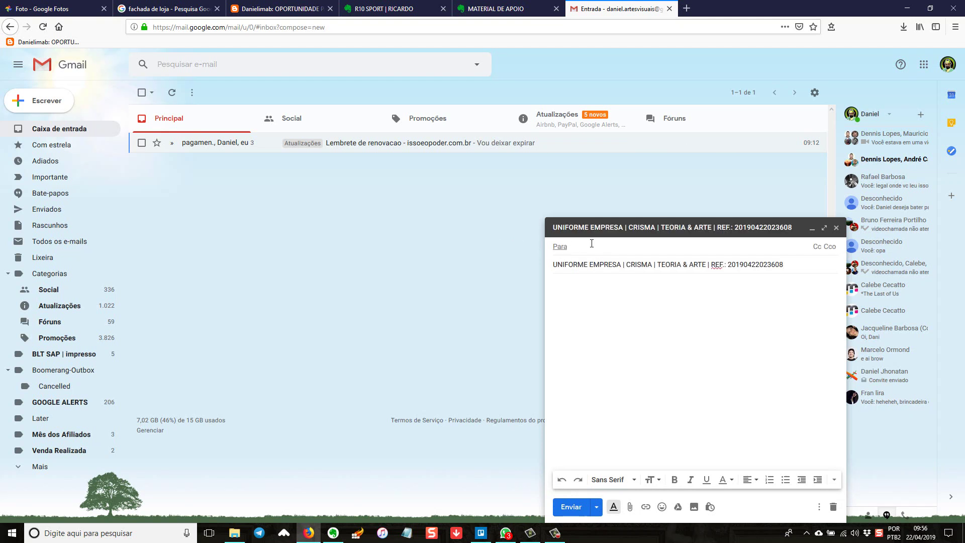
left_click(482, 533)
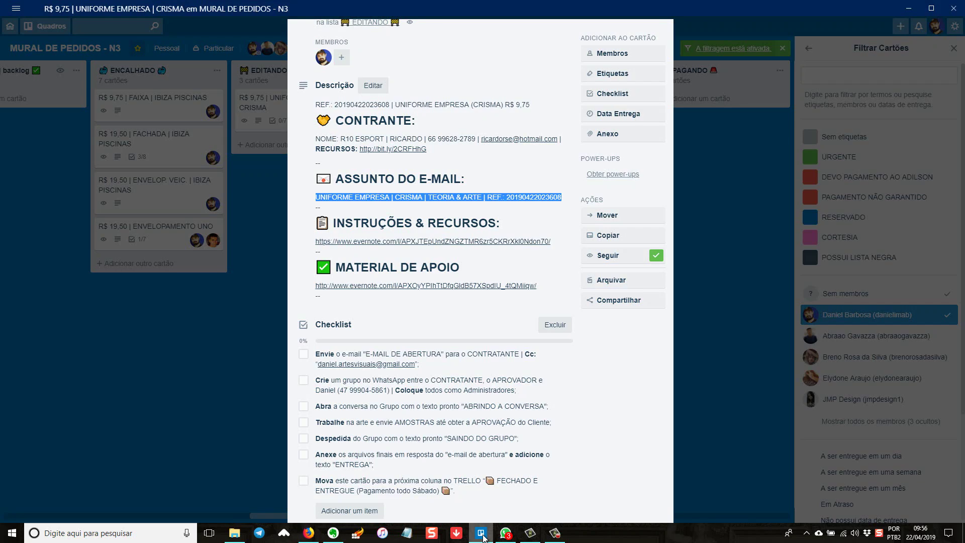
right_click(503, 142)
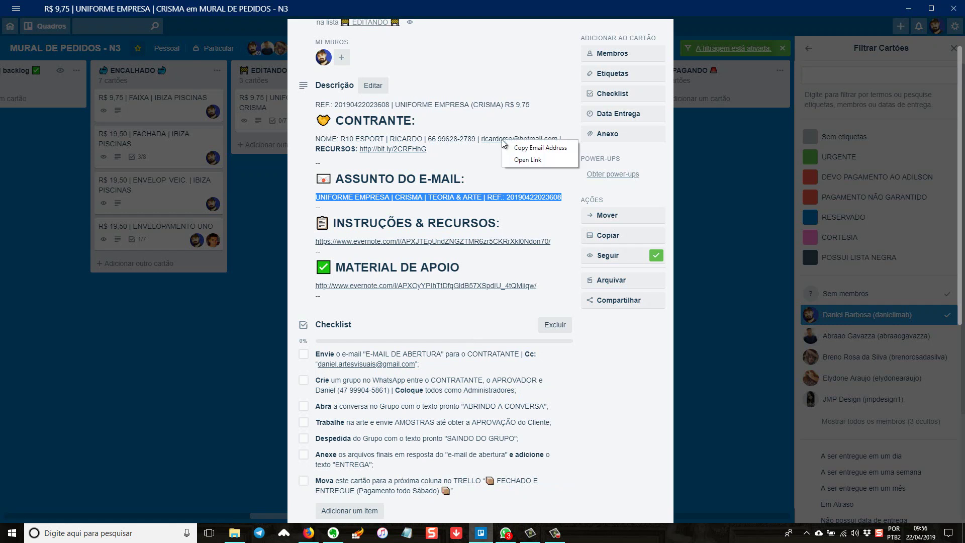
left_click(534, 148)
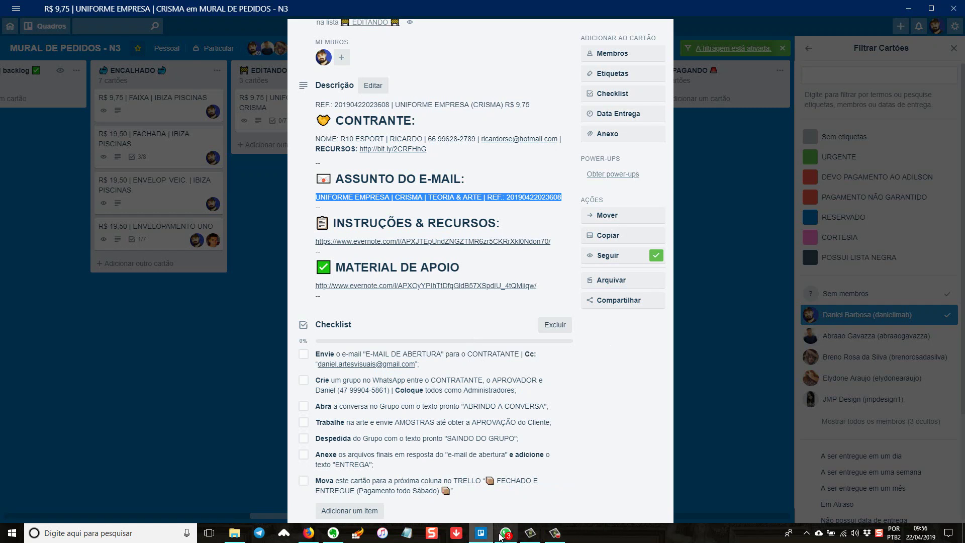
mouse_move(485, 536)
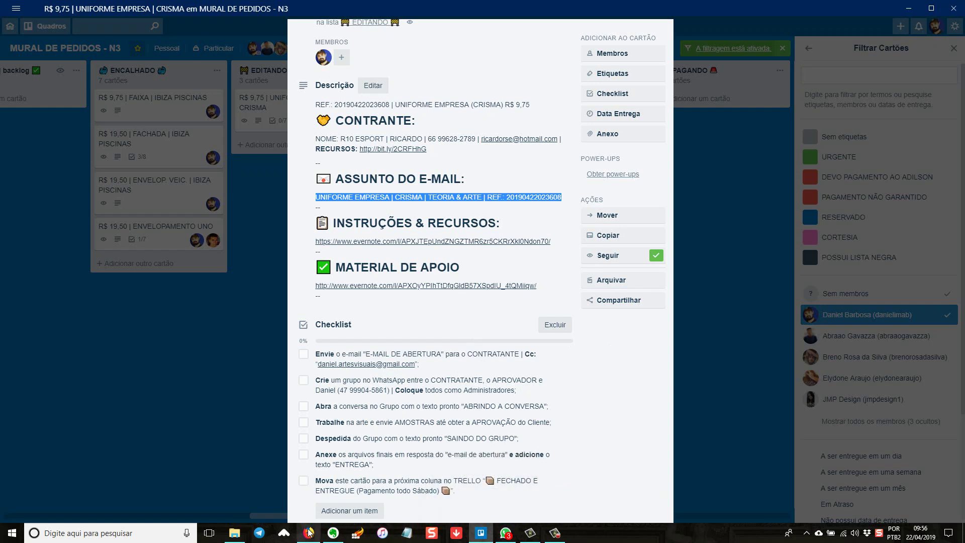
mouse_move(305, 536)
left_click(308, 493)
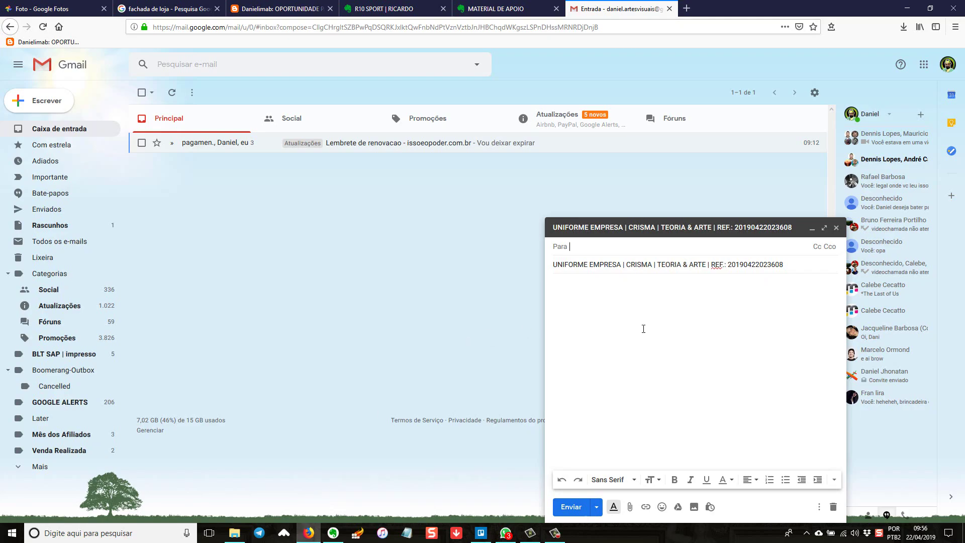
left_click(583, 246)
type("Ricardo rse")
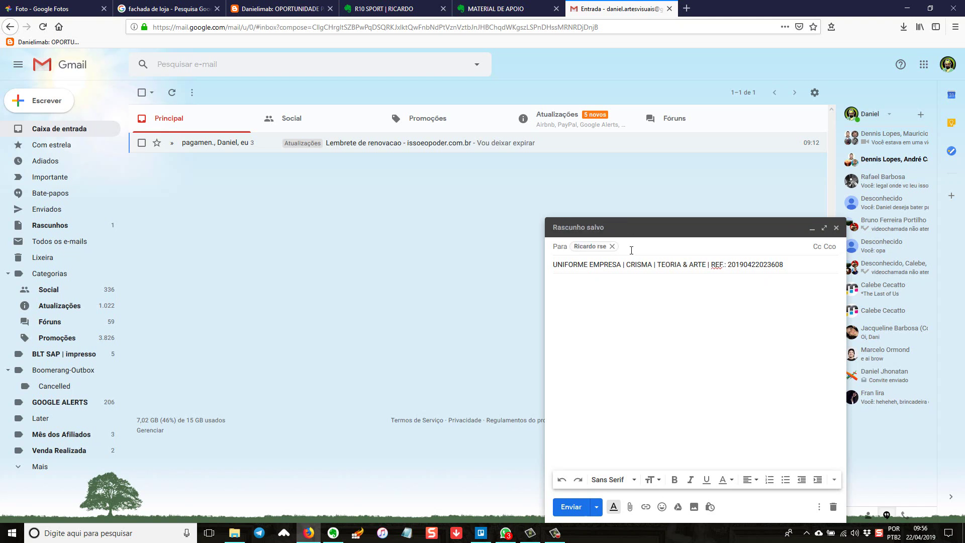
type("da")
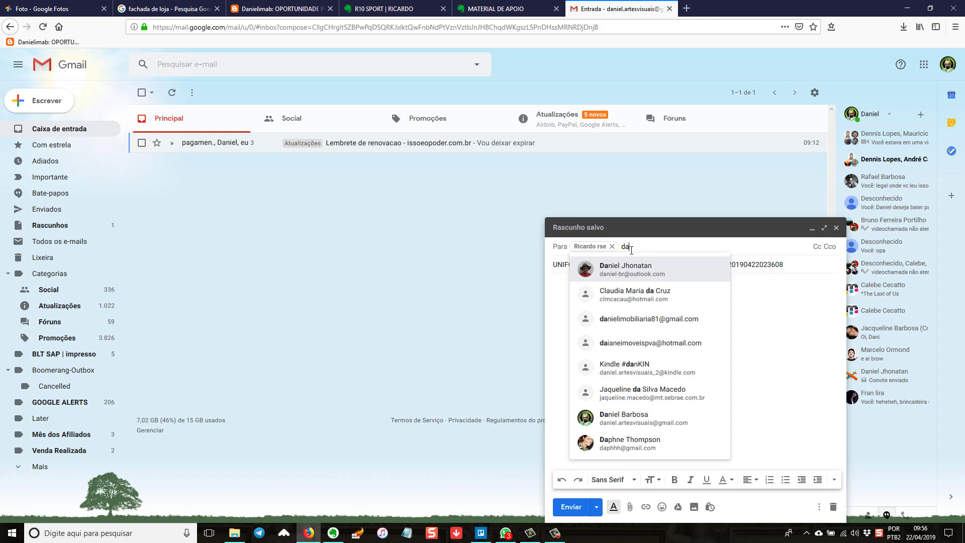
left_click(638, 427)
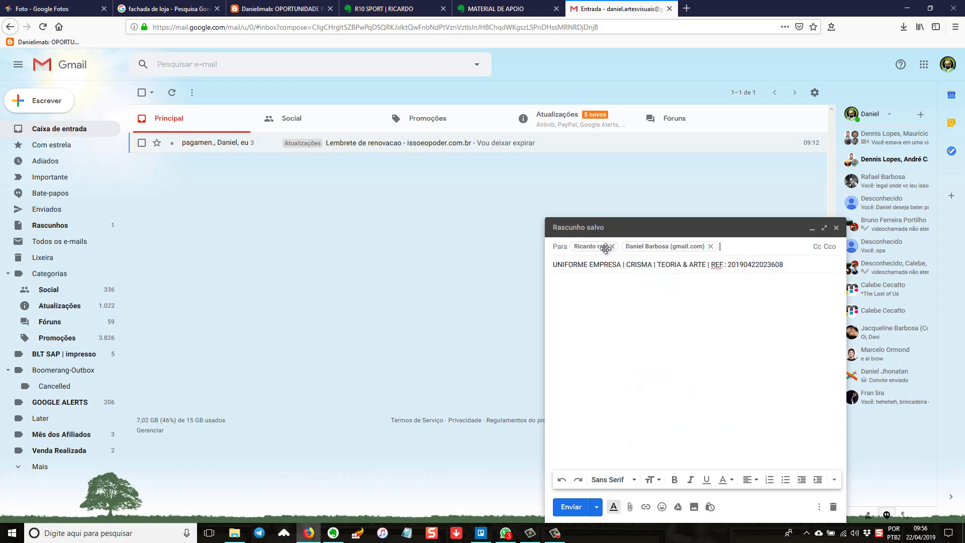
Copy the full message text under E-MAIL DE ABERTURA from the MATERIAL DE APOIO note for the Gmail message's body.
left_click(607, 304)
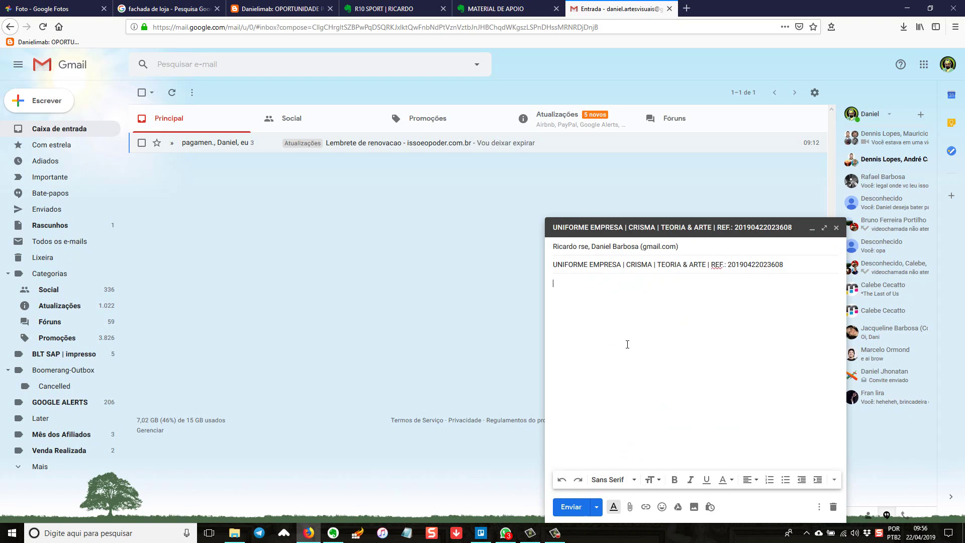
key("ctrl+Page_Up")
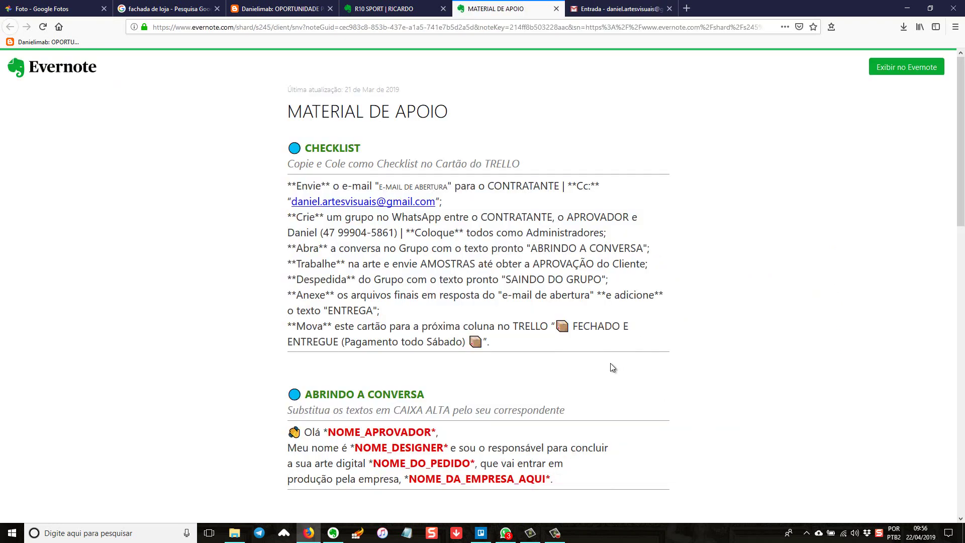
scroll(412, 348, "down", 5)
scroll(330, 364, "down", 5)
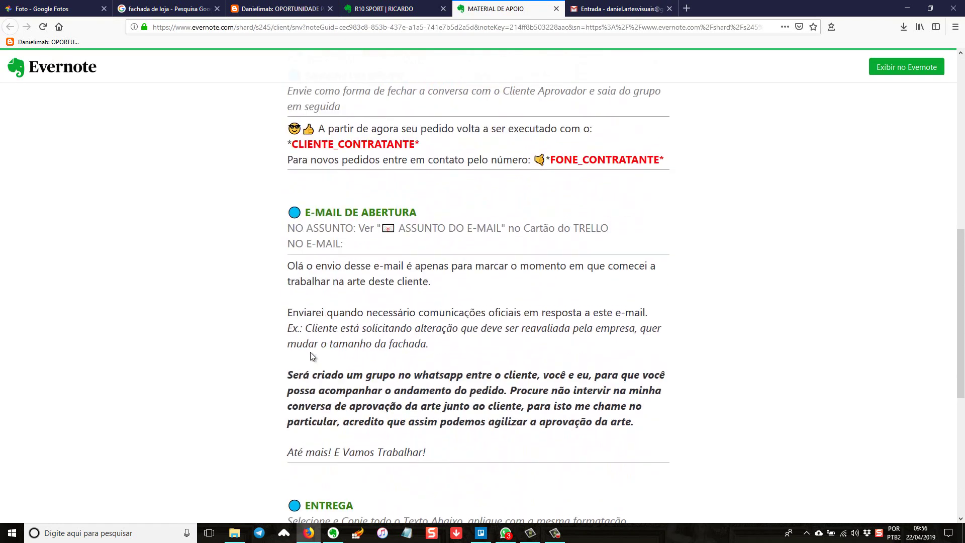
left_click_drag(288, 261, 435, 448)
key("ctrl+c")
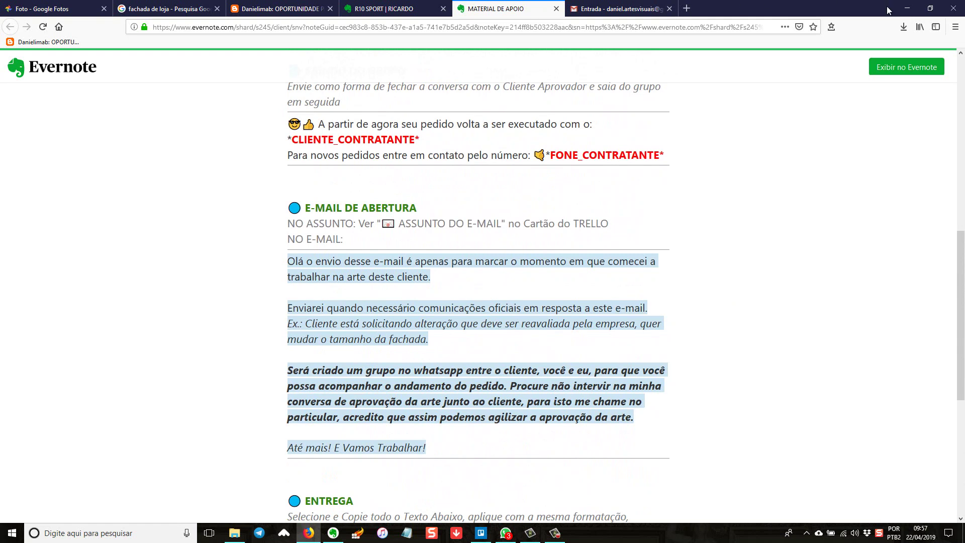
Paste the copied opening text into the body of the Gmail draft, send the message and open it from the inbox.
left_click(608, 9)
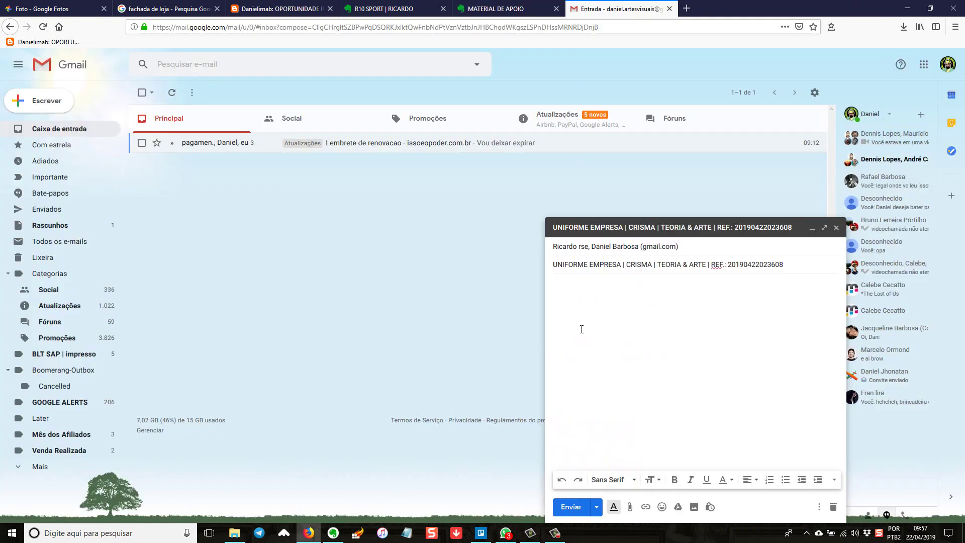
key("ctrl+v")
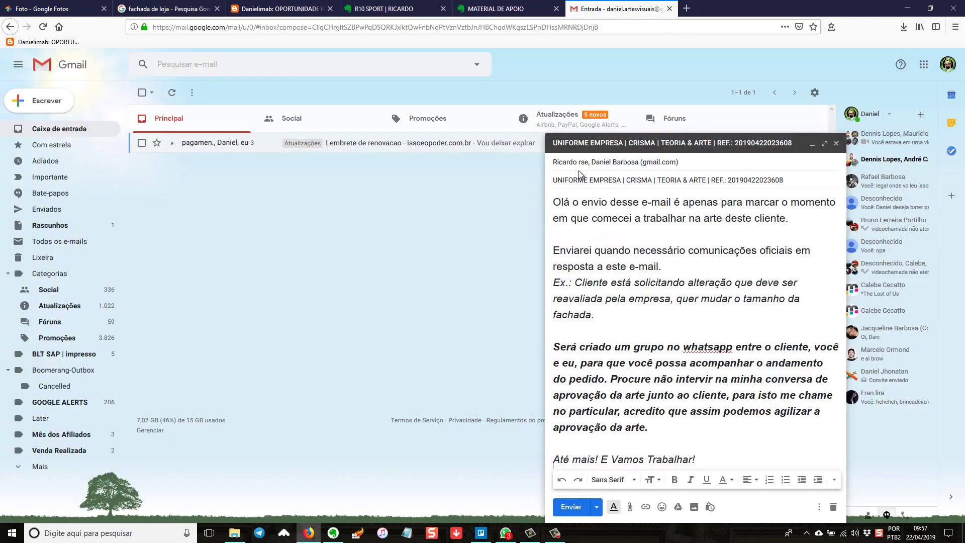
left_click(571, 507)
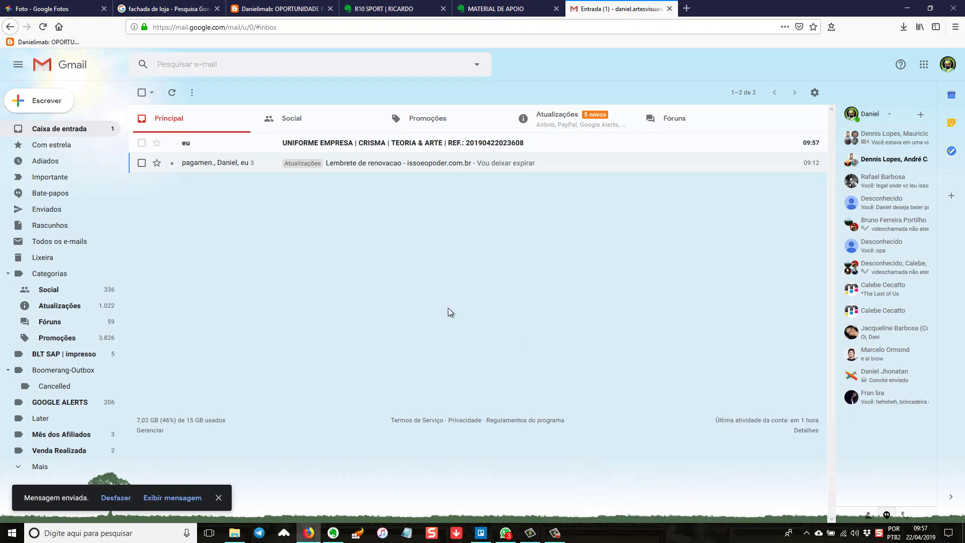
left_click(472, 147)
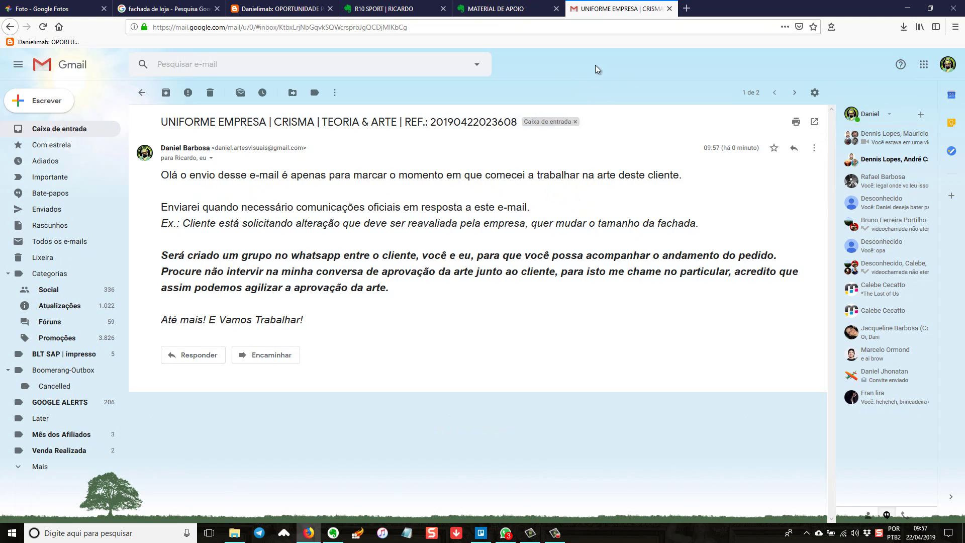
Switch to Evernote to review the AO CONTRATANTE note's notice about starting work, and return to the sent e-mail.
key("alt+Tab")
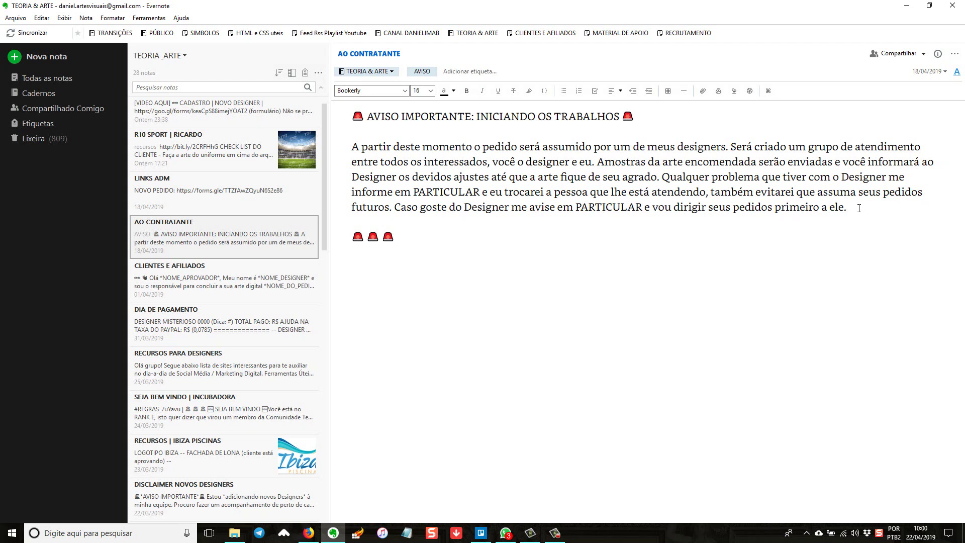
left_click(859, 208)
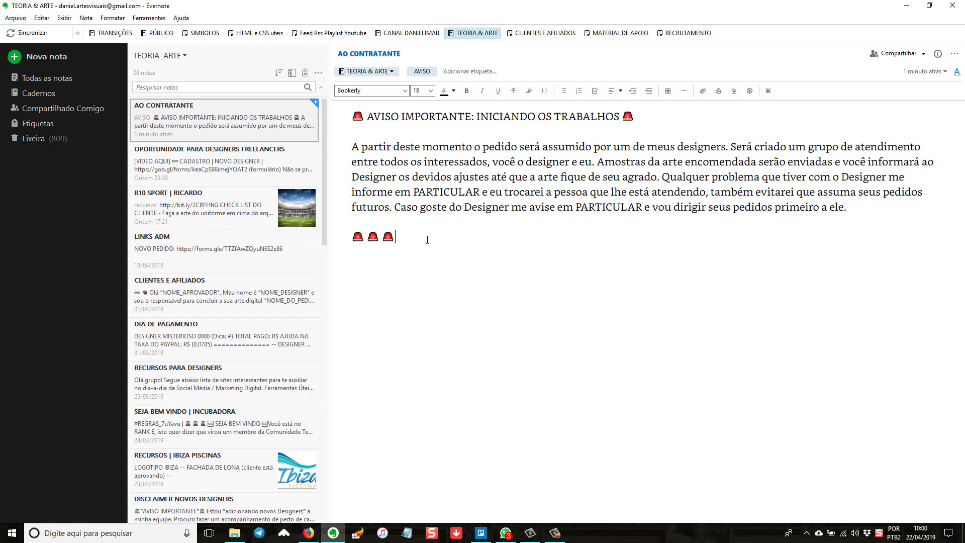
key("alt+Tab")
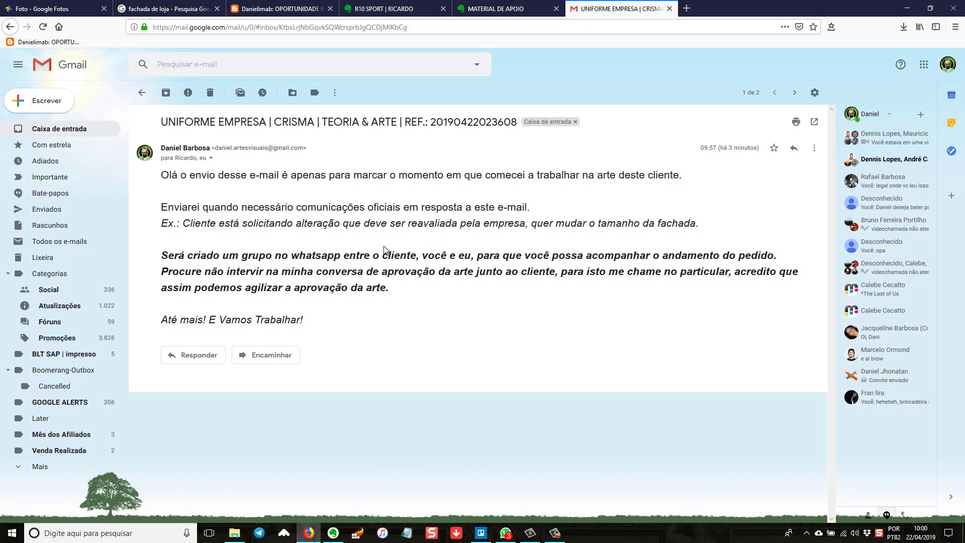
Show the handwritten WhatsApp group card in Google Photos and mark the E-MAIL DE ABERTURA item complete in the Trello card's checklist.
key("ctrl+Tab")
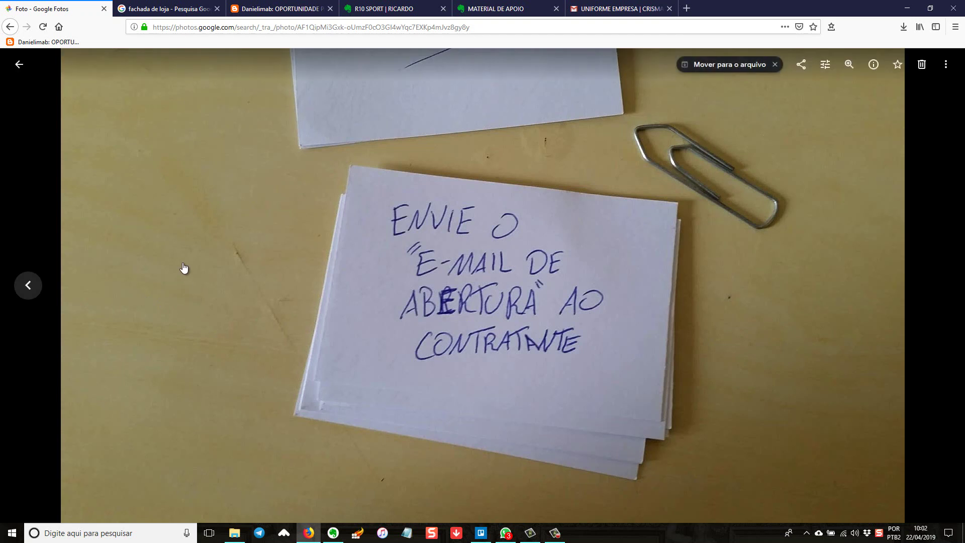
left_click(28, 285)
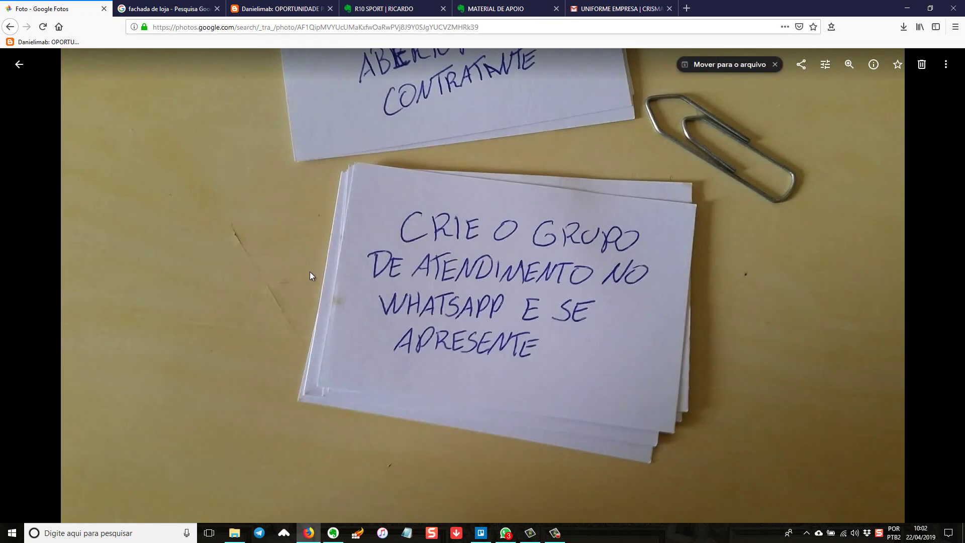
key("alt+Tab")
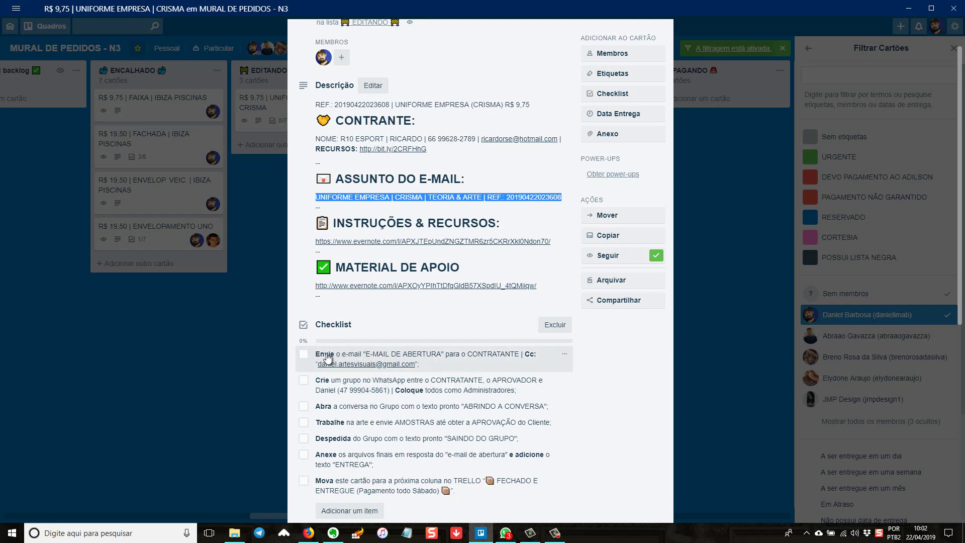
left_click(303, 357)
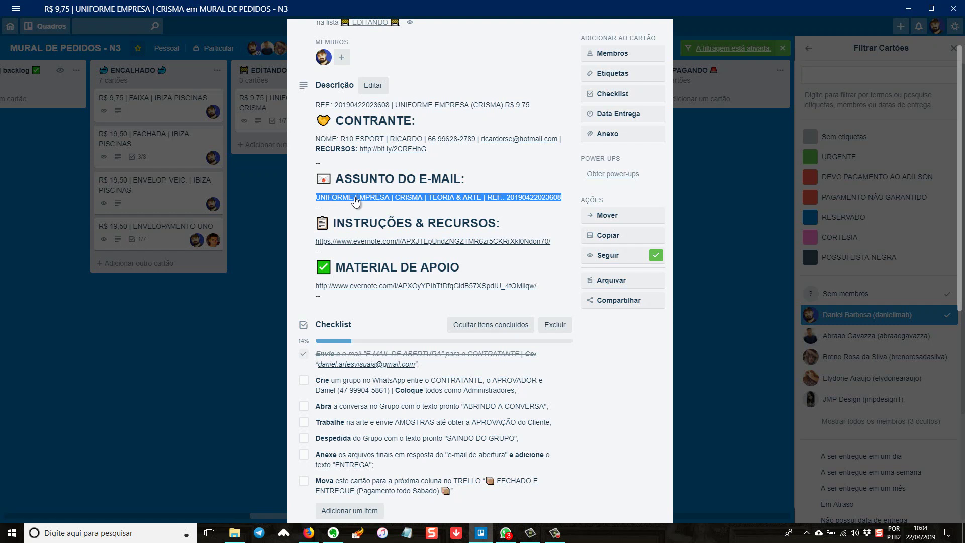
Switch to WhatsApp and examine the group details and participants of the open SERIGRAF group.
key("alt+Tab")
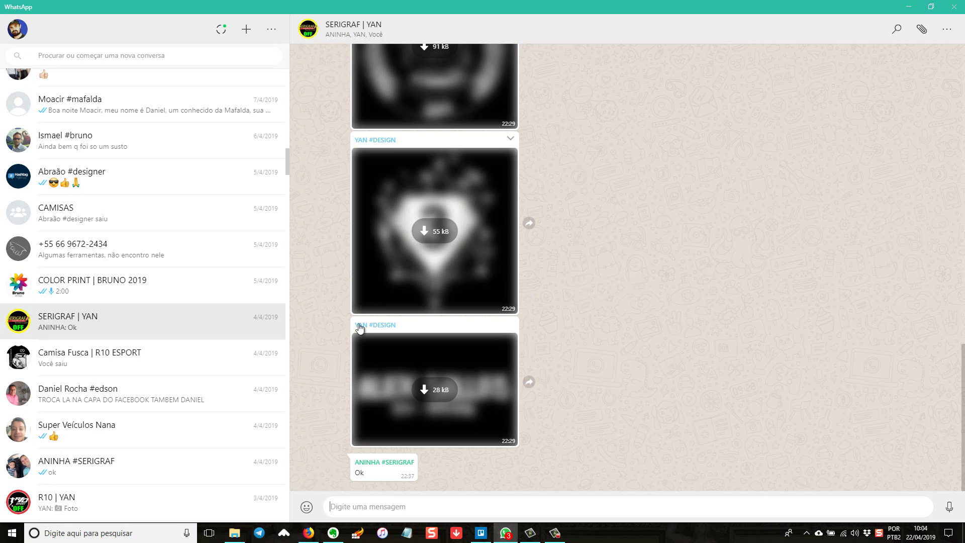
left_click(354, 37)
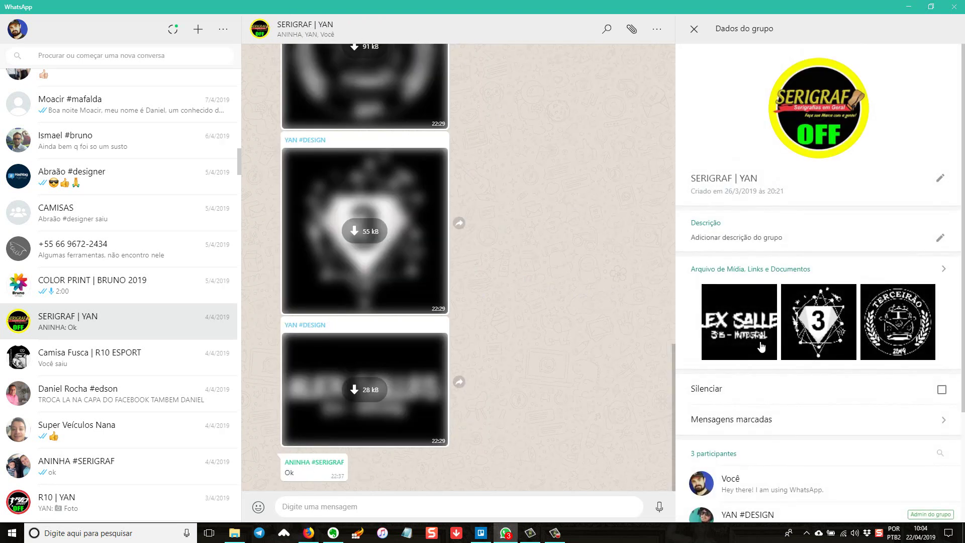
scroll(796, 293, "down", 3)
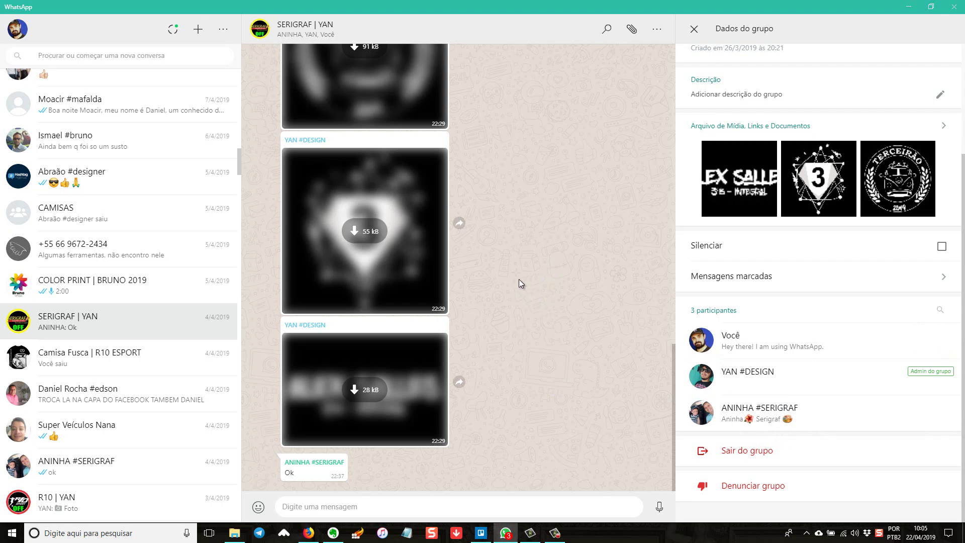
Copy the ABRINDO A CONVERSA greeting from the MATERIAL DE APOIO note and paste it as a draft in the designer's own WhatsApp chat.
key("alt+Tab")
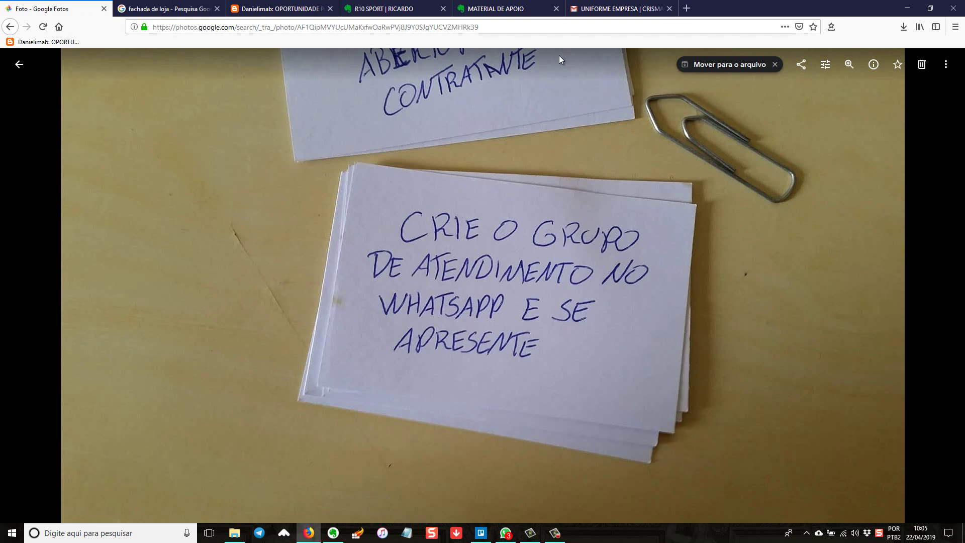
left_click(496, 8)
left_click(451, 287)
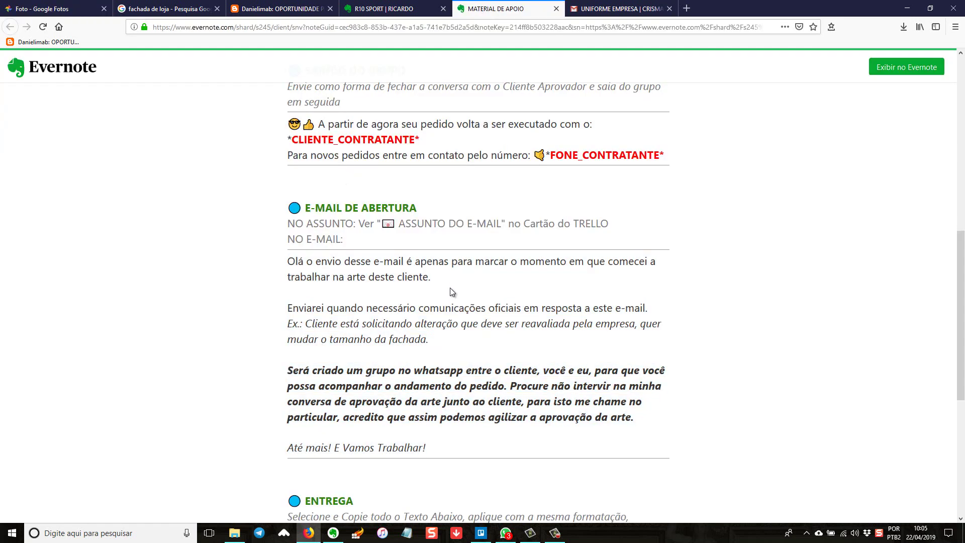
scroll(450, 287, "up", 6)
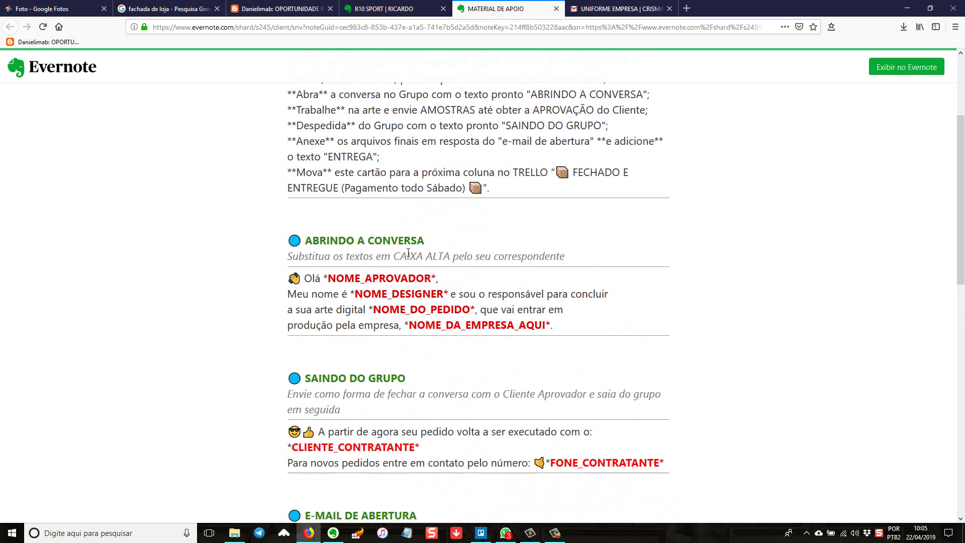
left_click_drag(288, 275, 526, 320)
key("ctrl+c")
right_click(523, 308)
left_click(538, 316)
key("alt+Tab")
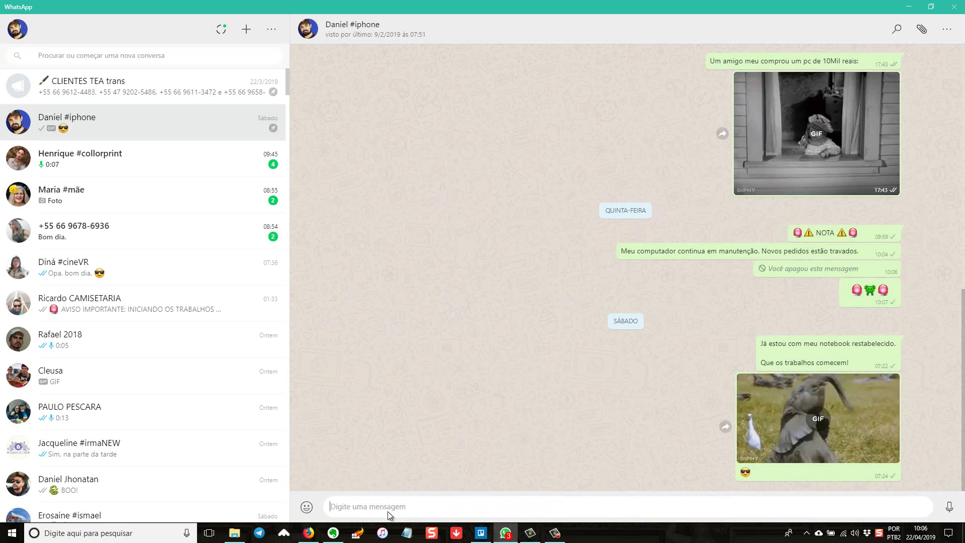
key("ctrl+v")
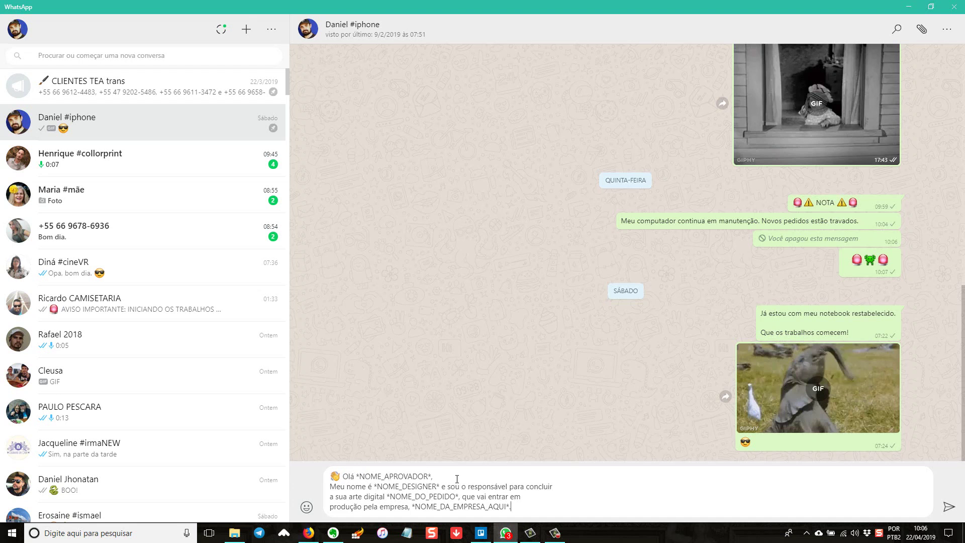
Check the APROVADOR section of the "STORYS | SILO BOLSA" card in Trello against the NOME_APROVADOR placeholder in the WhatsApp draft.
left_click(481, 533)
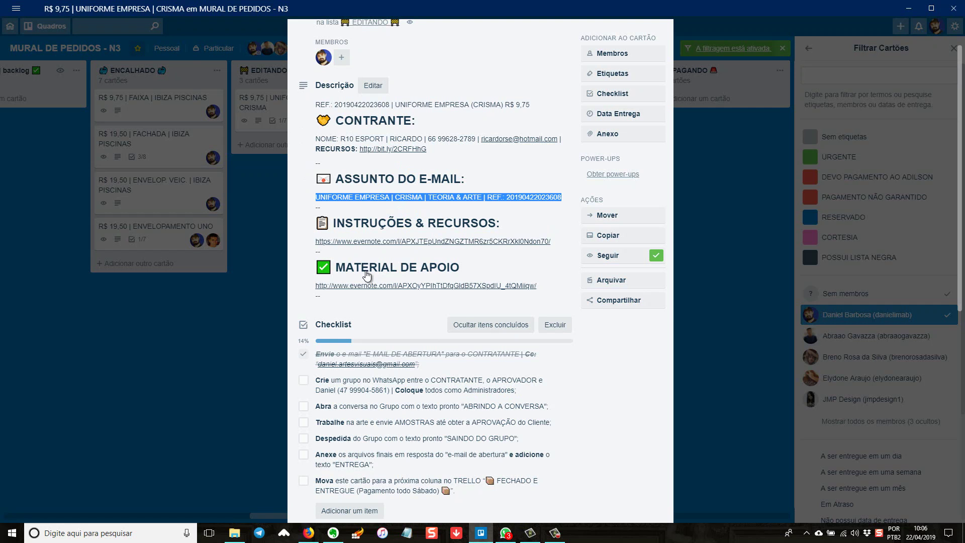
key("alt+Left")
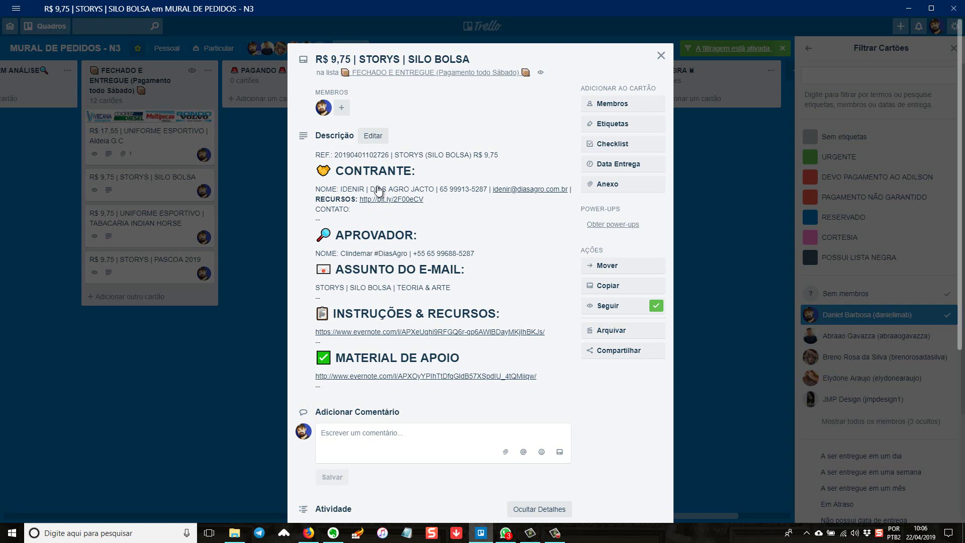
key("alt+Tab")
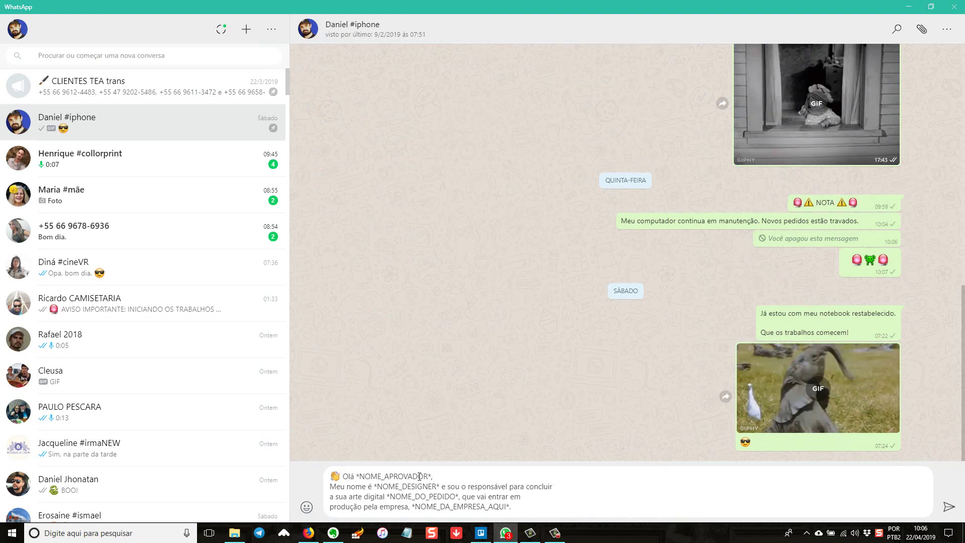
left_click(481, 533)
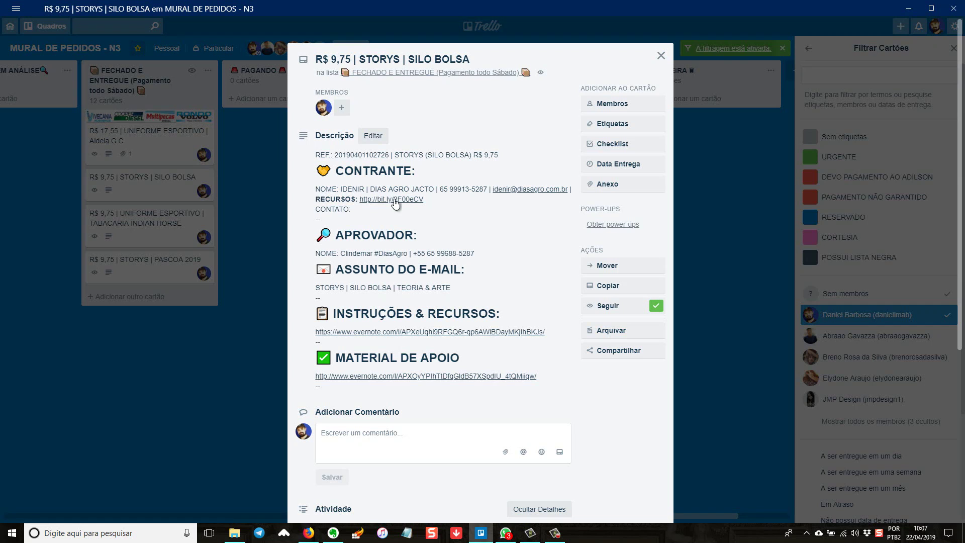
Close the "STORYS | SILO BOLSA" card and reopen "UNIFORME EMPRESA | CRISMA" from the EDITANDO list to check its client details.
left_click(274, 252)
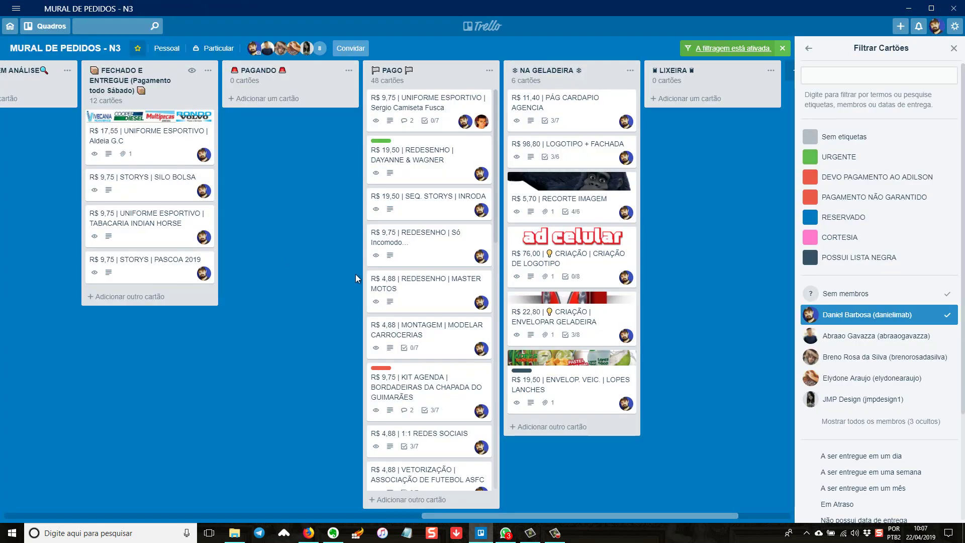
scroll(339, 274, "left", 10)
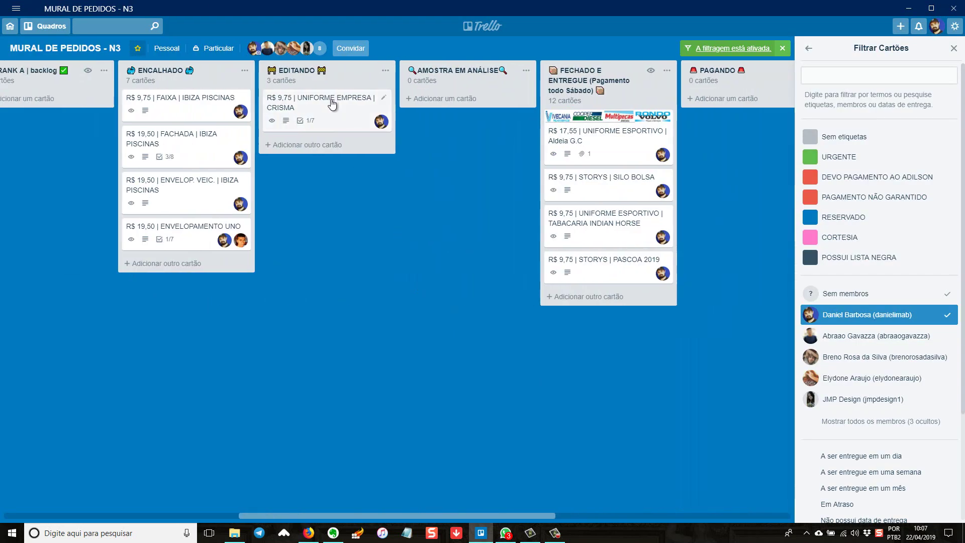
left_click(332, 104)
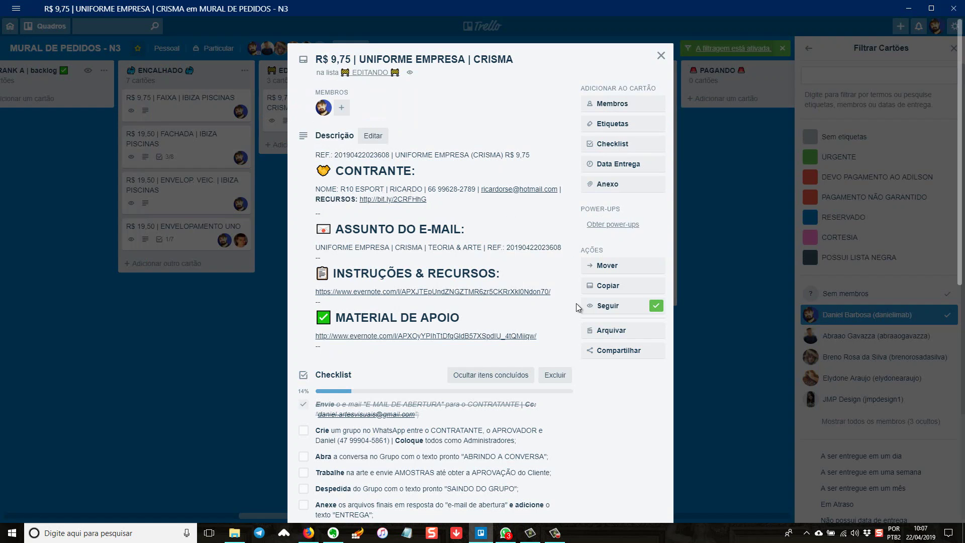
Replace the NOME_APROVADOR and NOME_DESIGNER placeholders in the WhatsApp draft with the client's and the designer's first names.
key("alt+Tab")
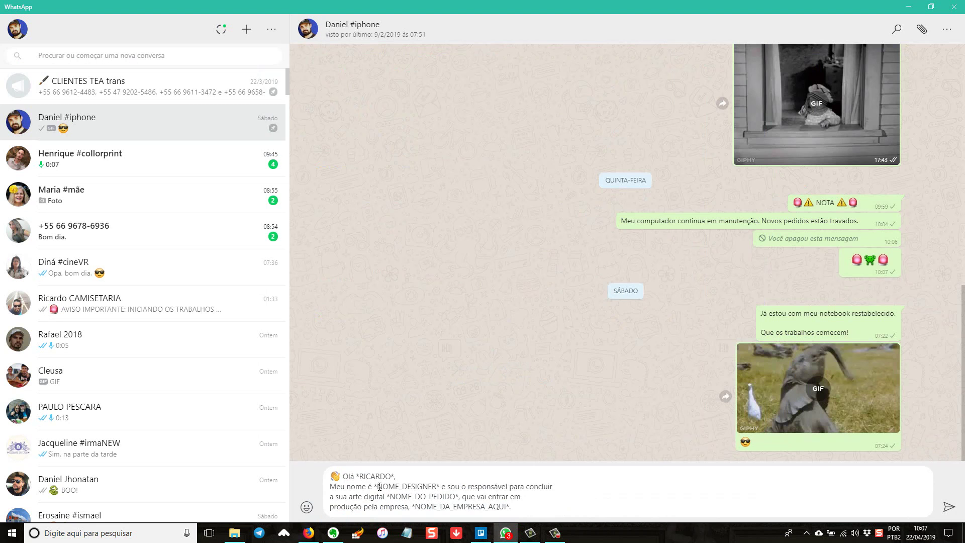
double_click(379, 487)
type("DANIEL")
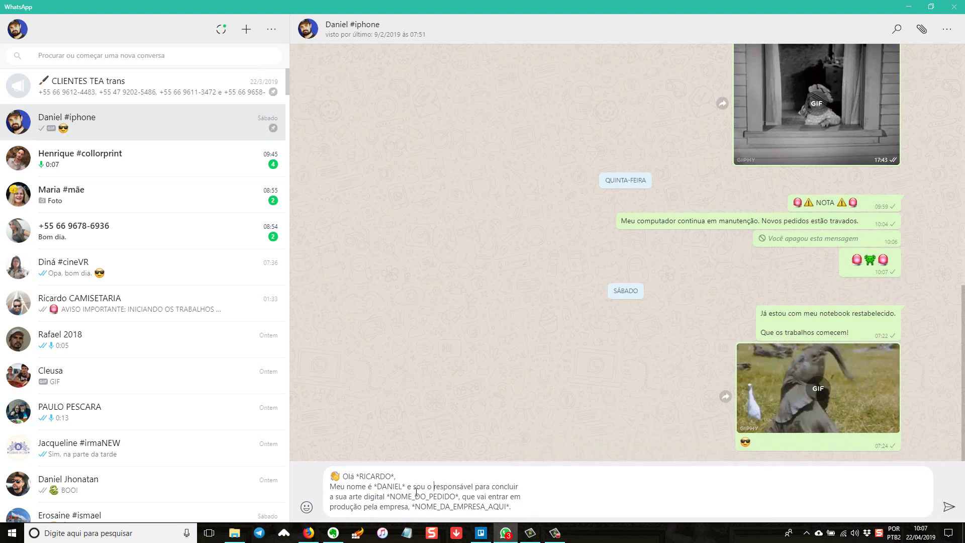
Replace the NOME_DO_PEDIDO placeholder in the WhatsApp draft with "UNIFORME EMPRESA | CRISMA" copied from the Trello card's e-mail subject.
left_click(349, 499)
left_click(481, 533)
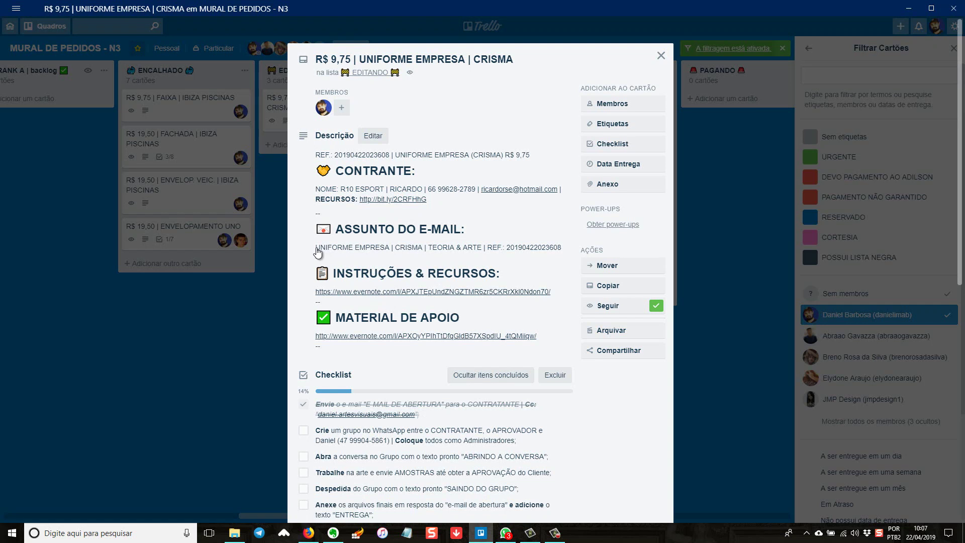
left_click_drag(315, 248, 421, 253)
key("ctrl+c")
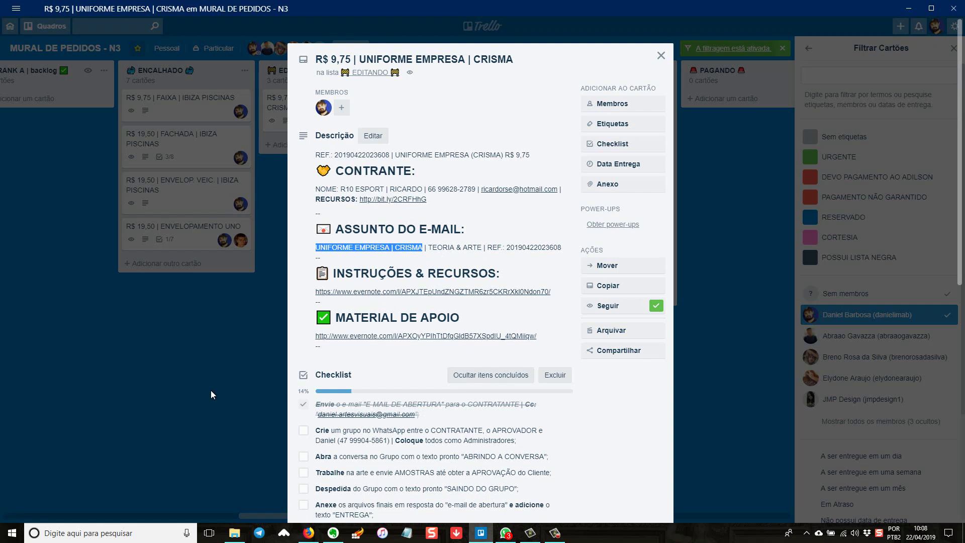
left_click(505, 533)
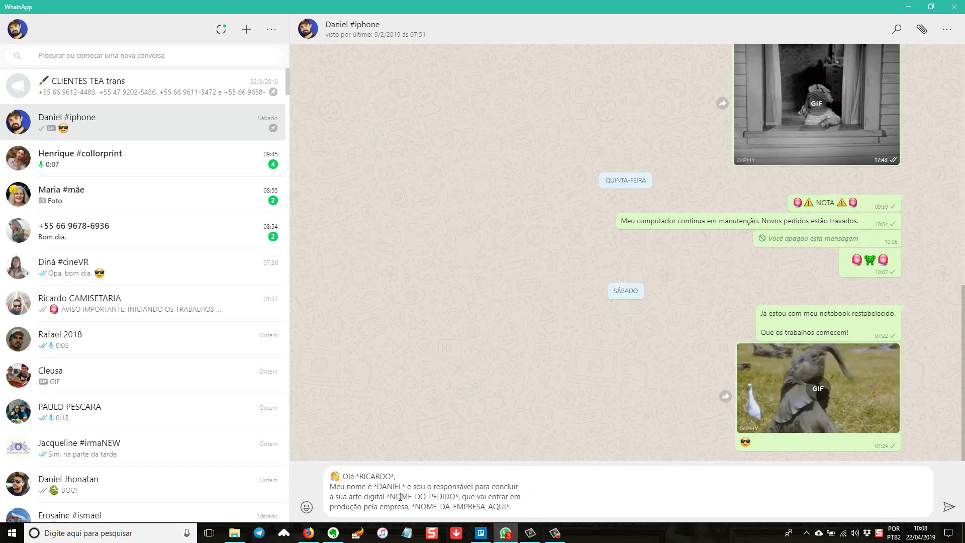
left_click_drag(391, 499, 457, 496)
key("ctrl+v")
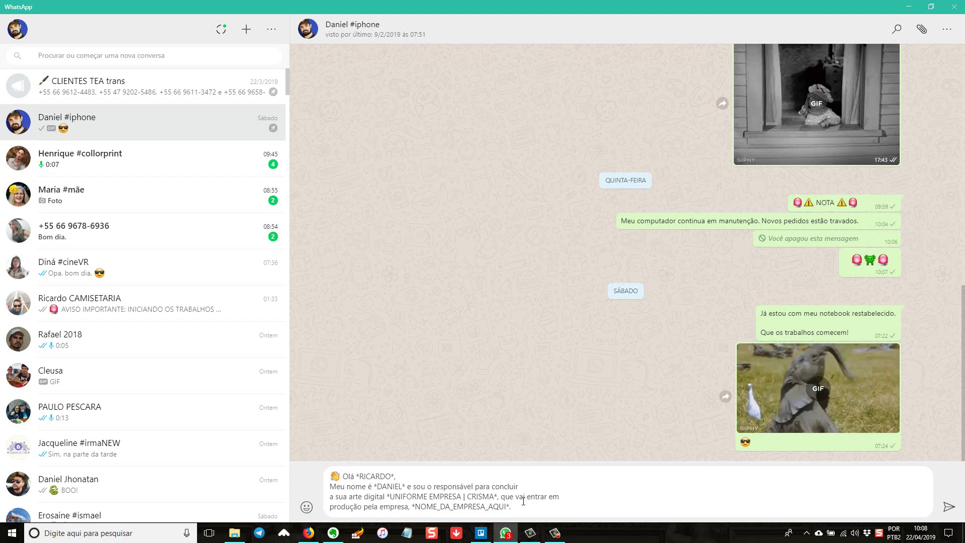
Replace the NOME_DA_EMPRESA_AQUI placeholder in the WhatsApp draft with "R10 ESPORT" copied from the Trello card's contractor details, and send the message.
mouse_move(481, 533)
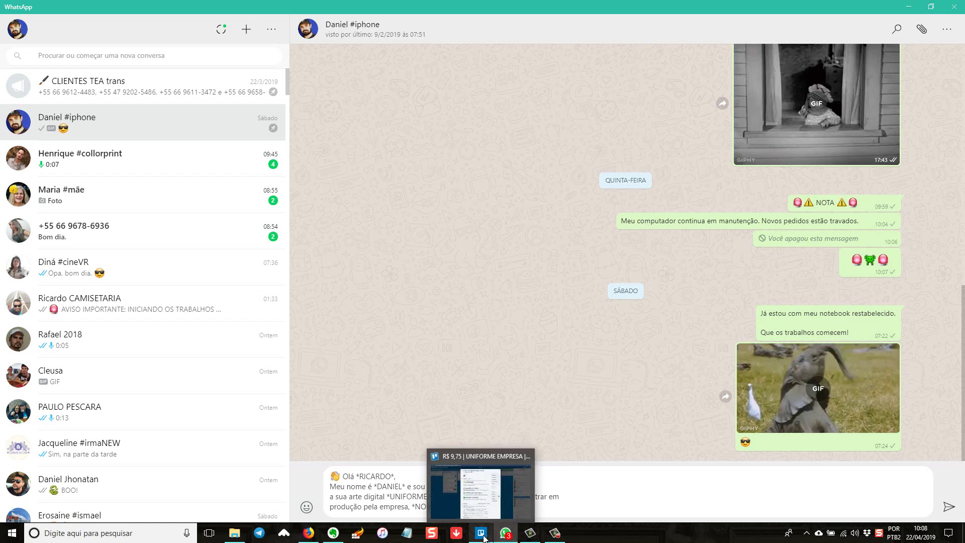
left_click(485, 504)
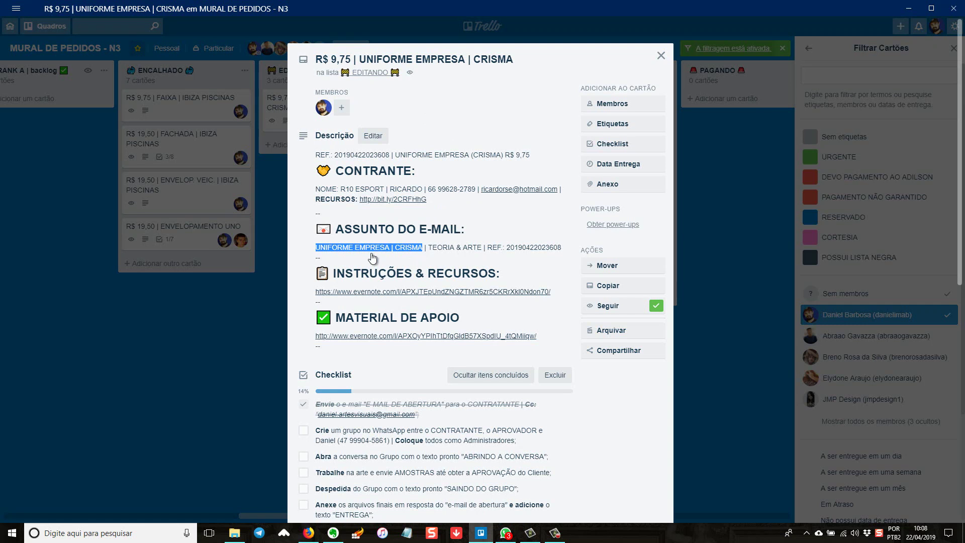
left_click(587, 62)
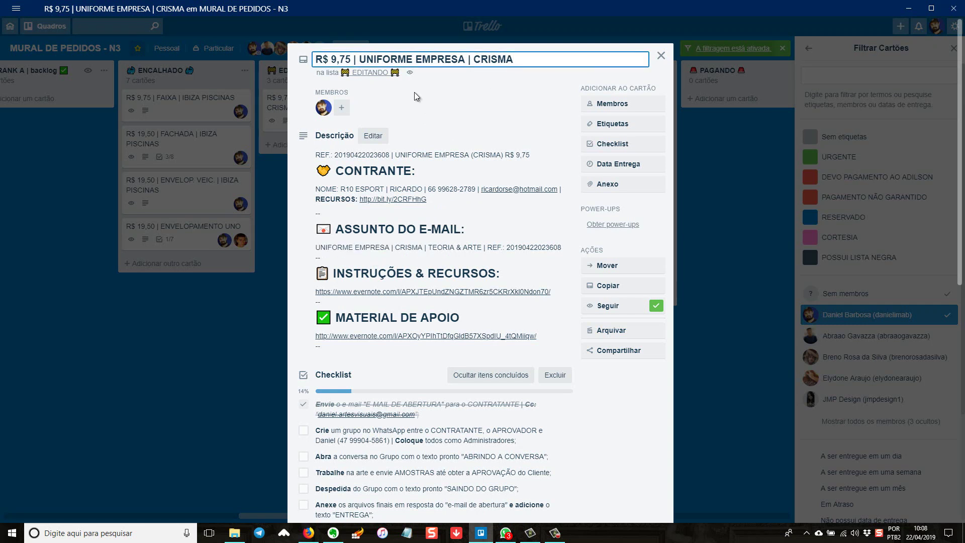
left_click(296, 96)
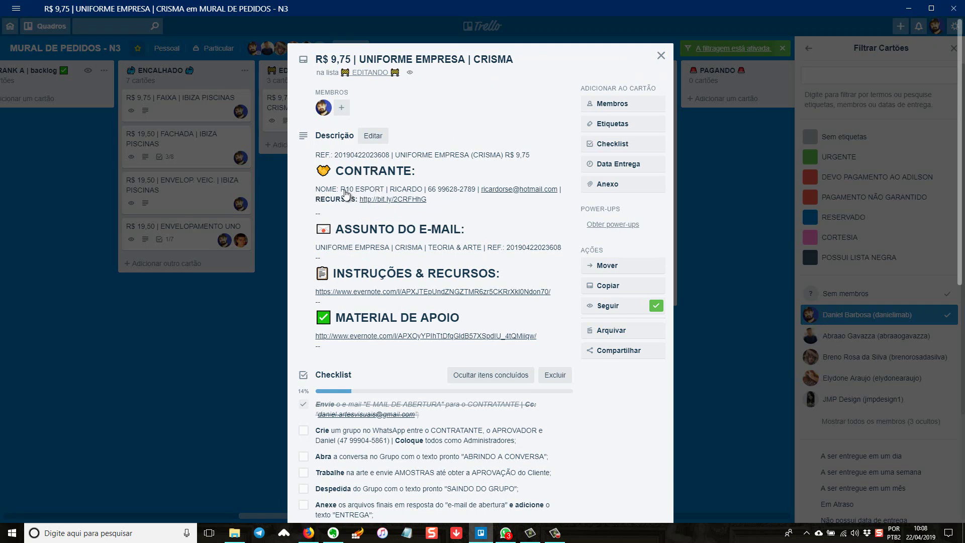
left_click_drag(340, 190, 385, 192)
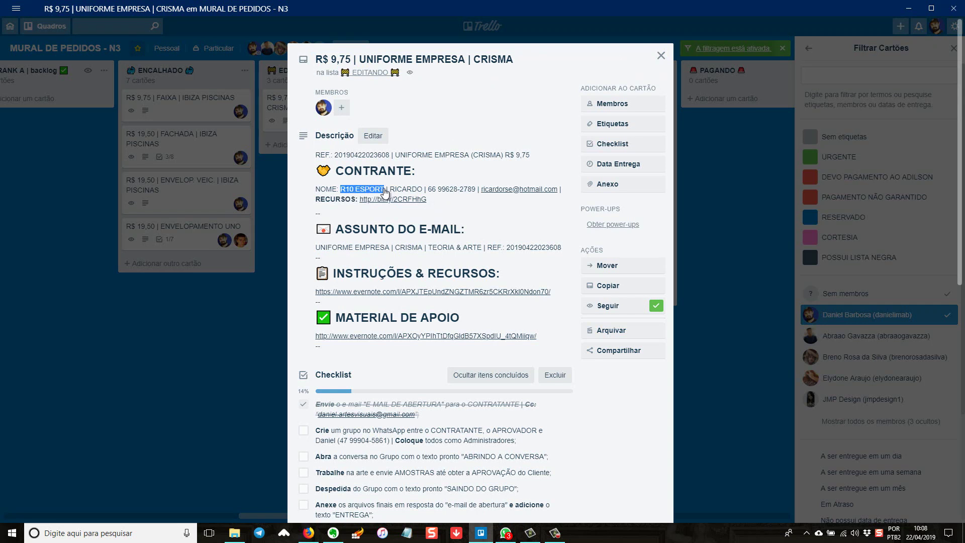
right_click(366, 191)
left_click(385, 214)
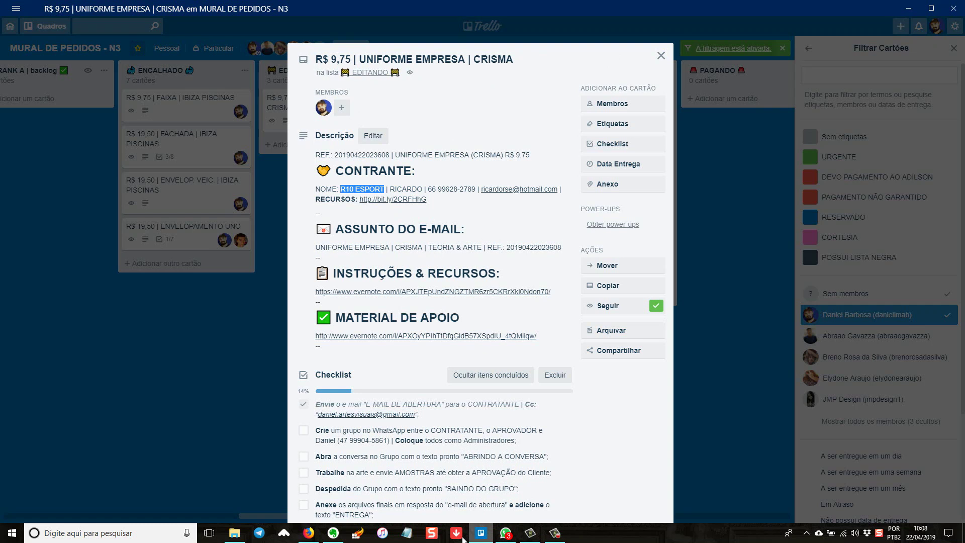
left_click(505, 533)
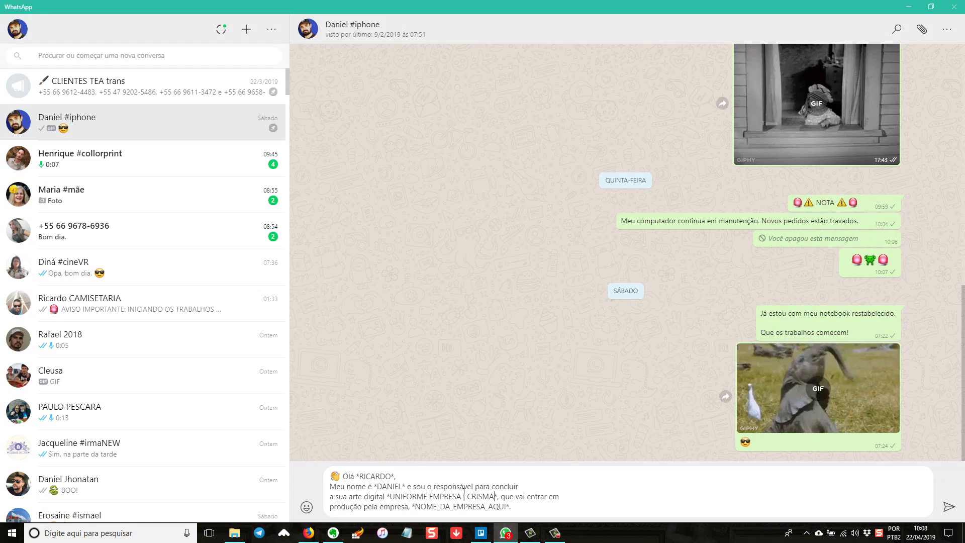
left_click_drag(418, 506, 508, 506)
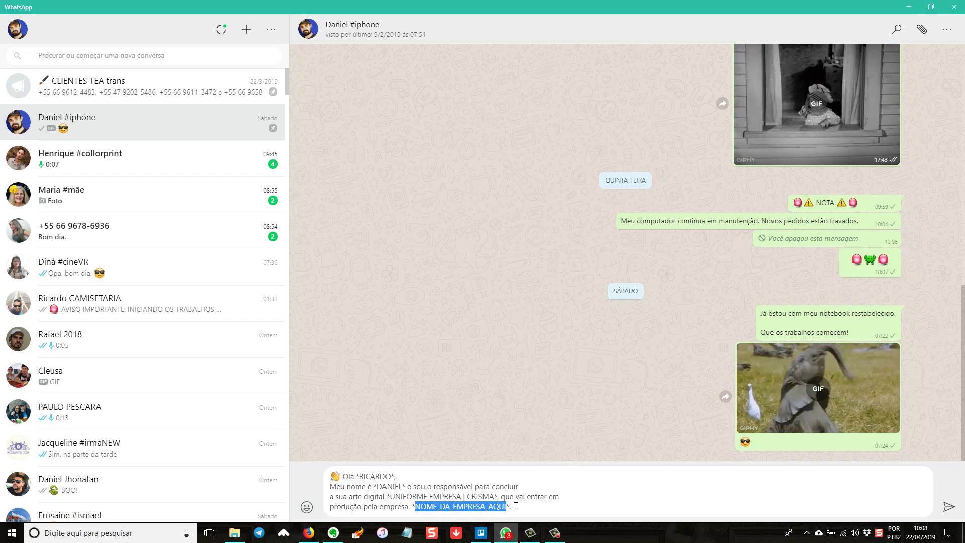
key("ctrl+v")
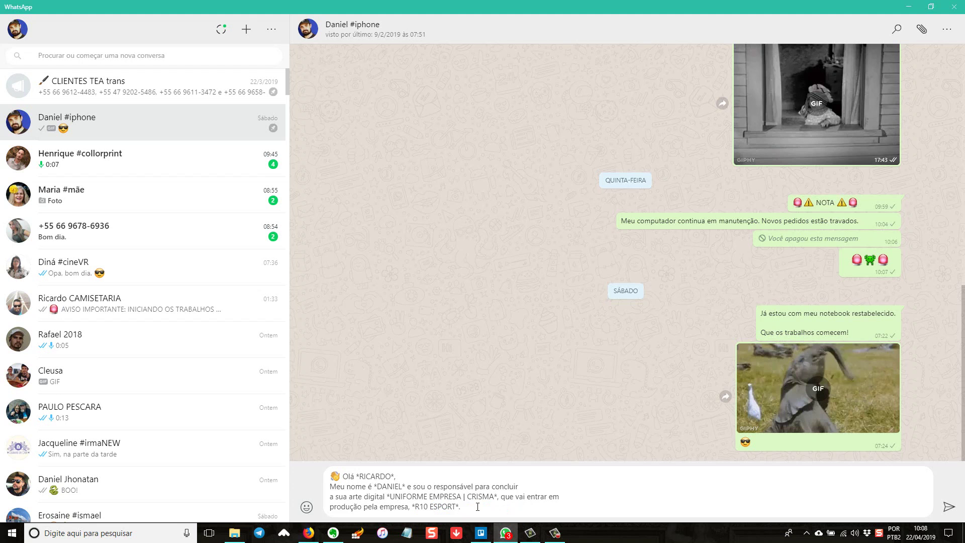
key("Return")
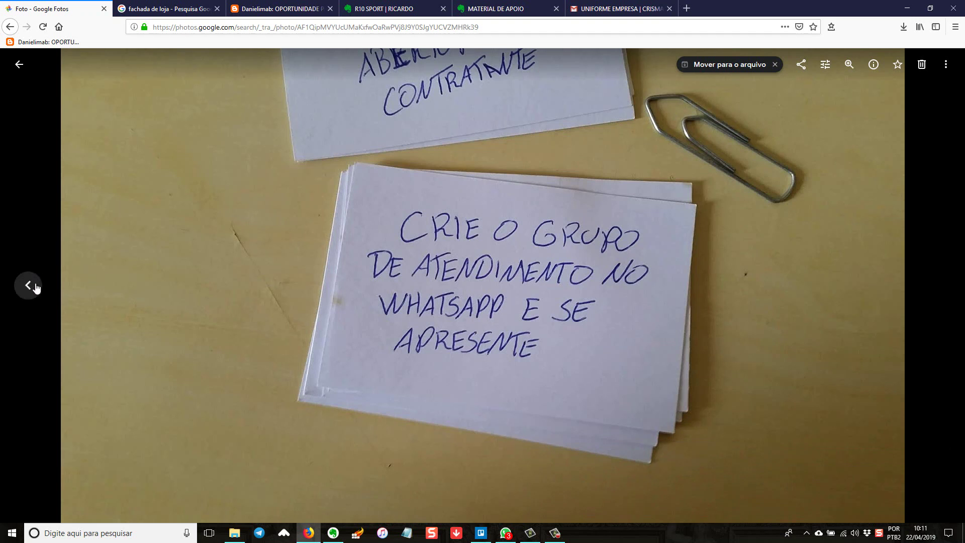
Show the next instruction photo, switch to the Trello card and check off the WhatsApp group creation and "ABRINDO A CONVERSA" checklist items.
left_click(32, 286)
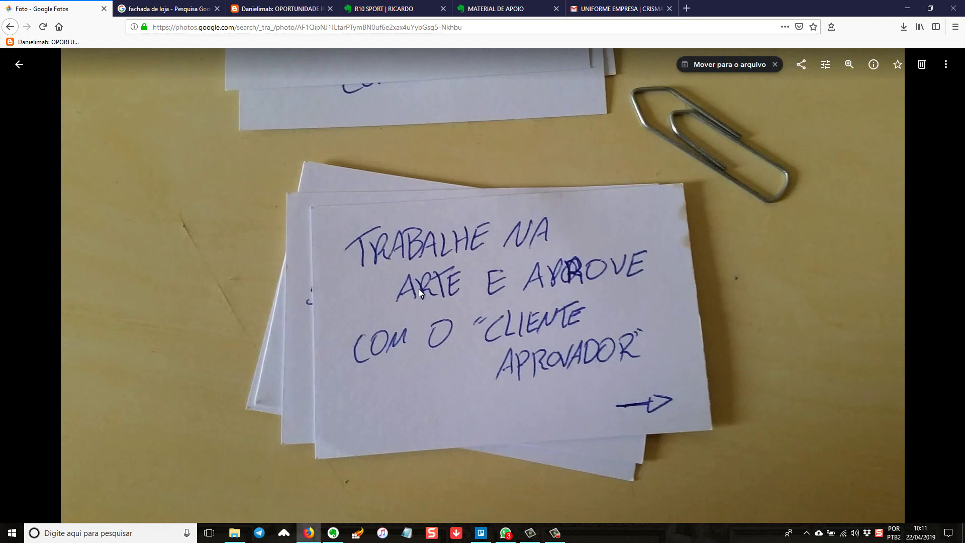
key("alt+Tab")
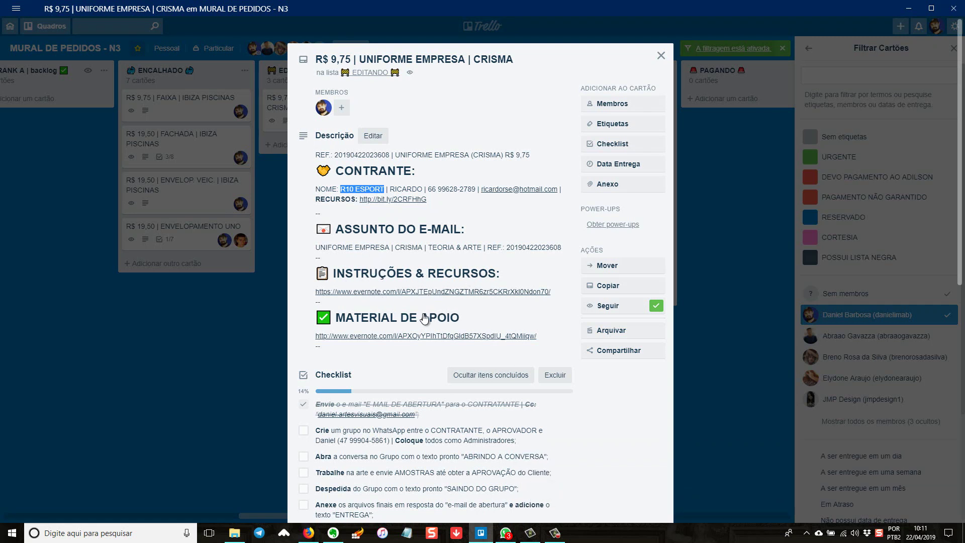
scroll(420, 332, "down", 1)
scroll(310, 352, "down", 1)
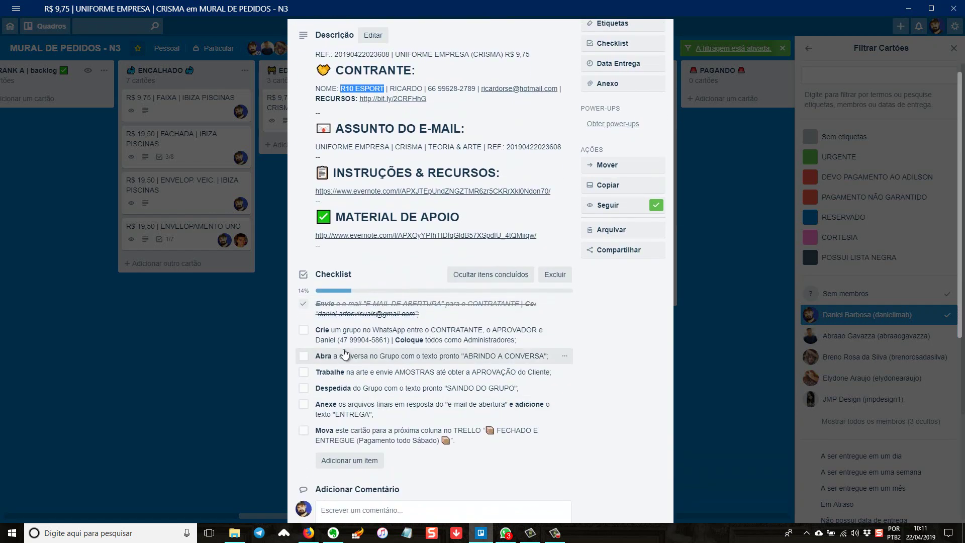
left_click(303, 330)
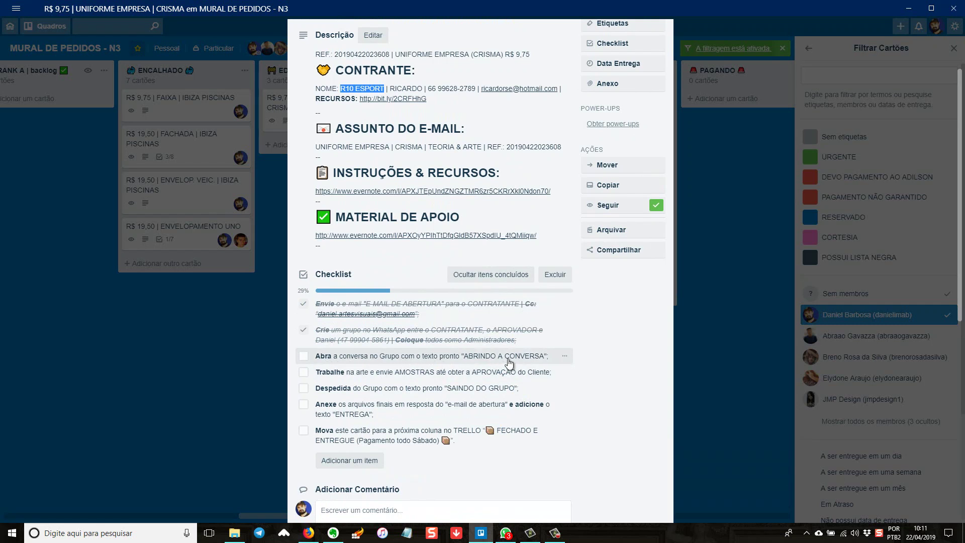
left_click(303, 356)
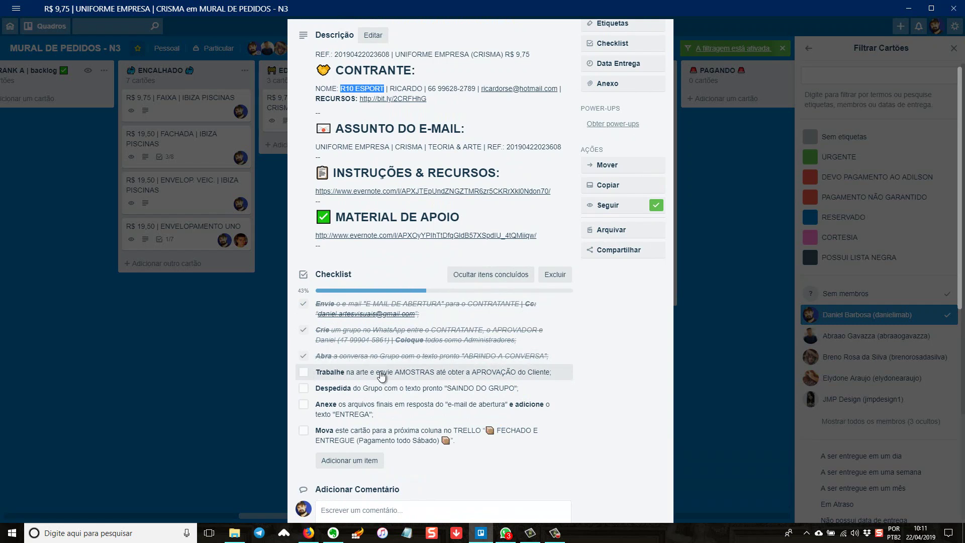
Open the Evernote link under INSTRUÇÕES & RECURSOS in the card and examine the PEDIDO note's order type, designer instructions and attached shirt reference.
scroll(441, 226, "up", 2)
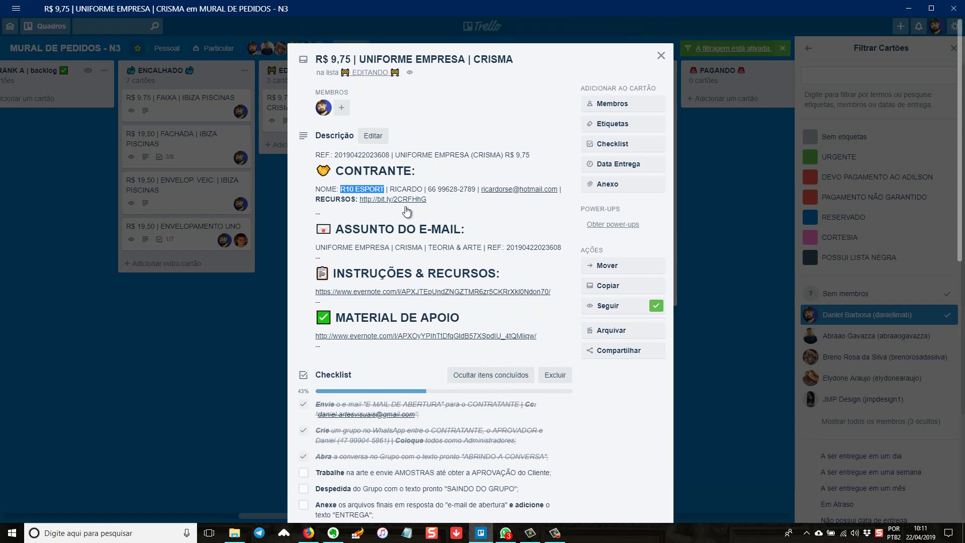
left_click(364, 294)
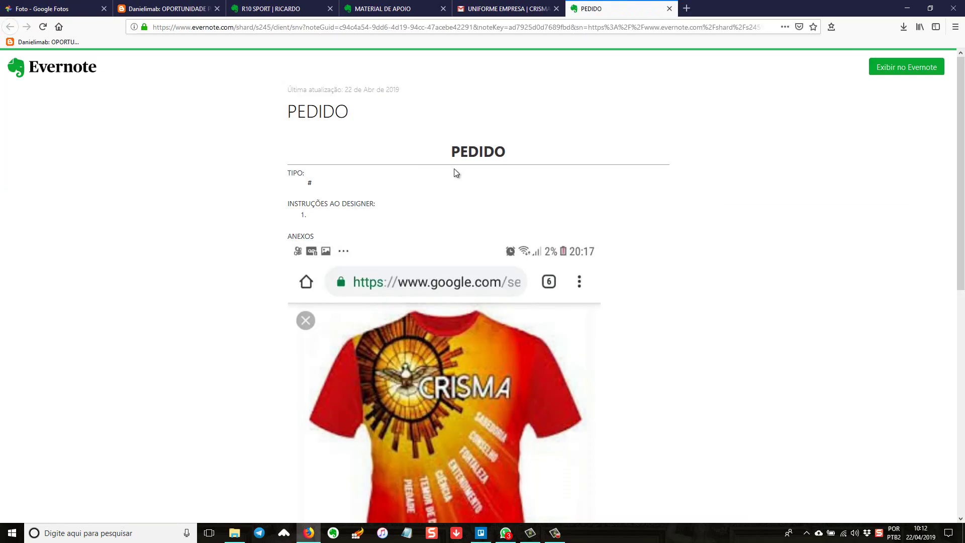
scroll(373, 211, "down", 2)
scroll(373, 212, "down", 5)
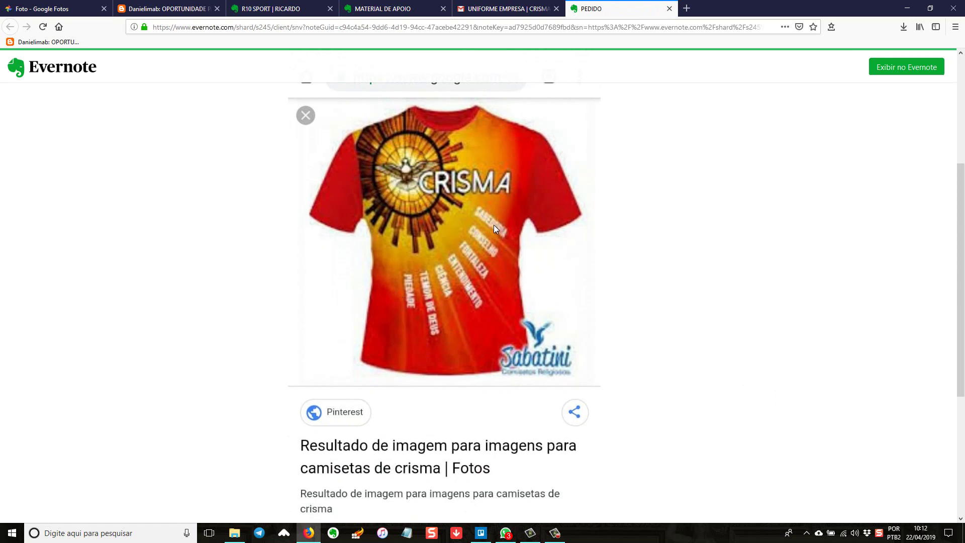
scroll(492, 245, "up", 2)
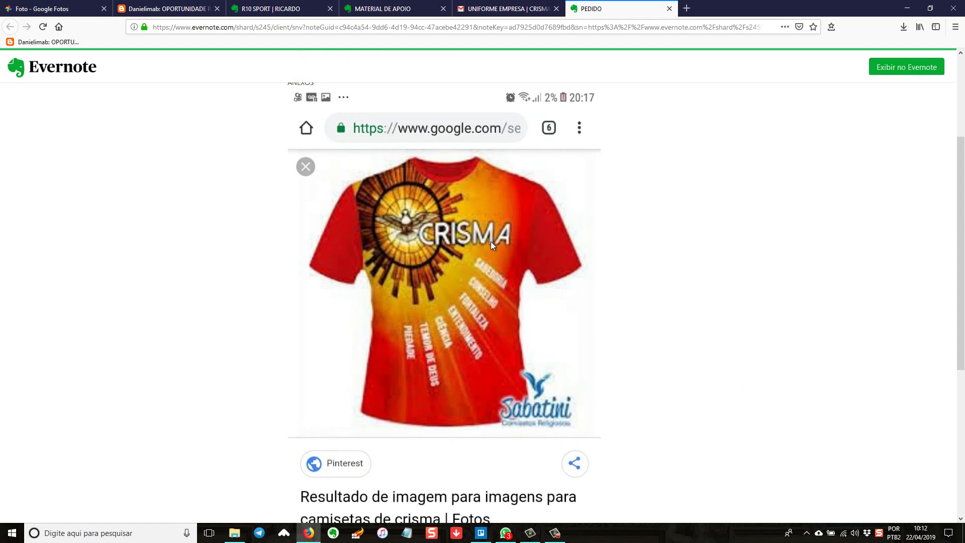
scroll(518, 252, "up", 4)
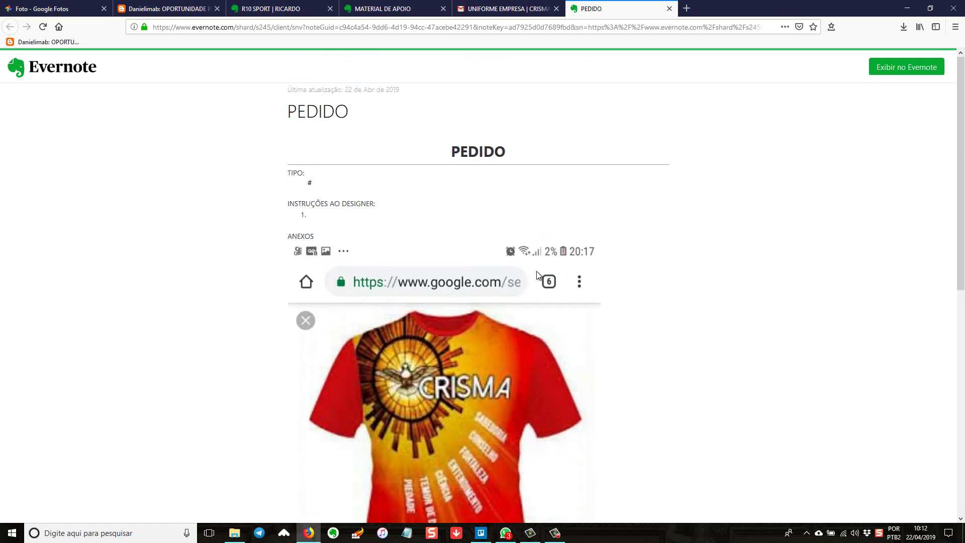
scroll(538, 298, "down", 2)
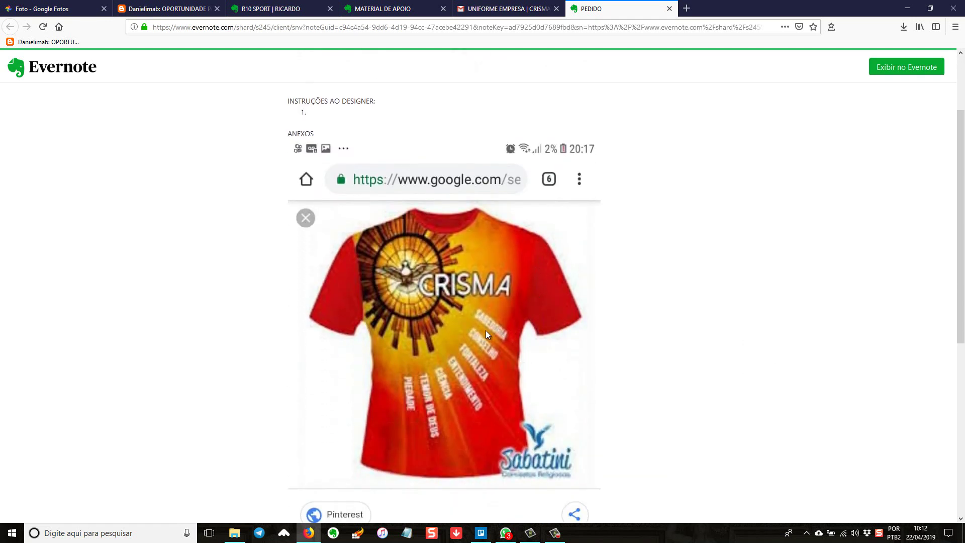
scroll(494, 343, "down", 2)
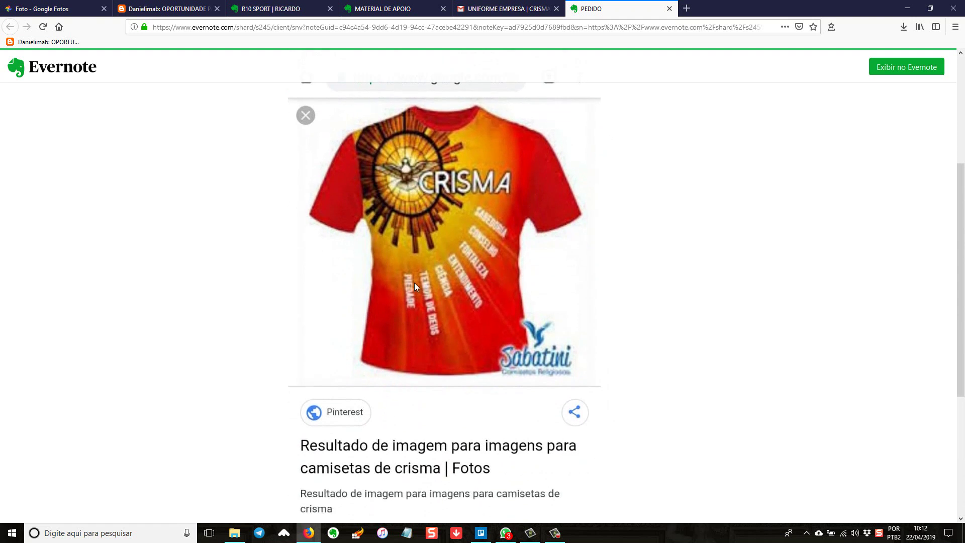
scroll(412, 350, "down", 2)
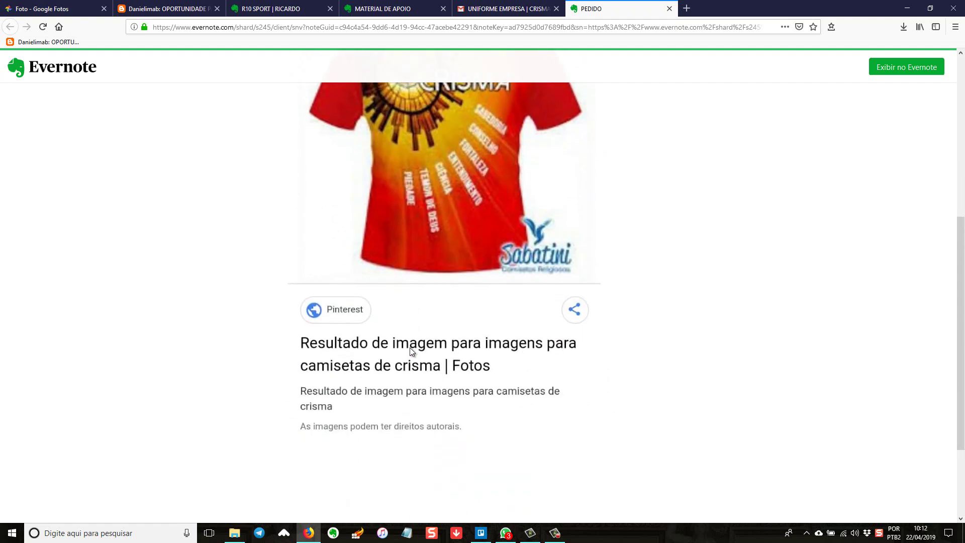
scroll(491, 327, "up", 5)
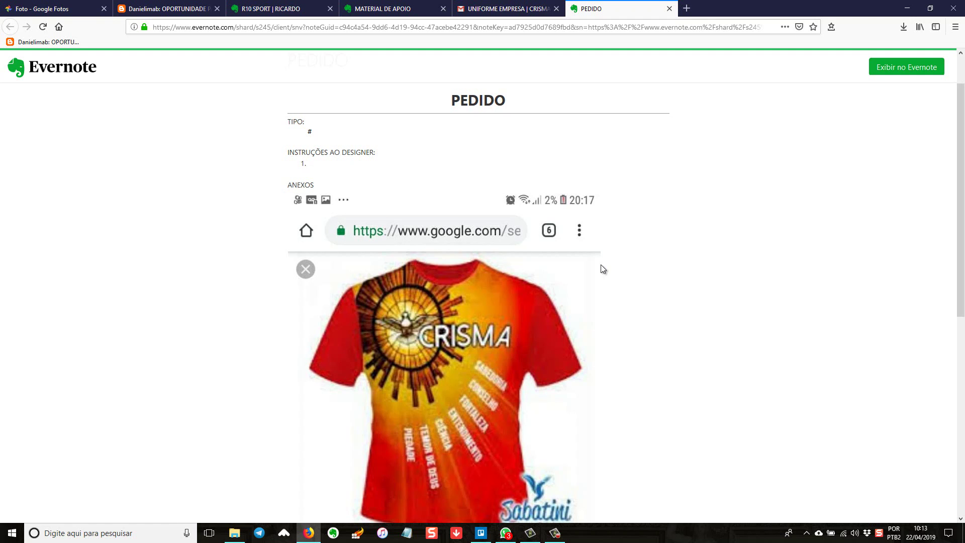
scroll(358, 313, "down", 2)
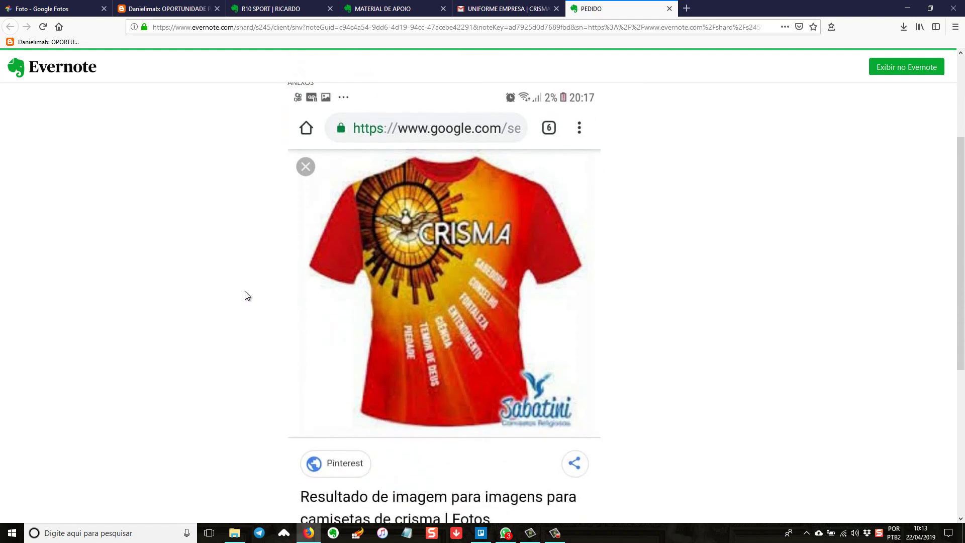
scroll(240, 304, "down", 1)
scroll(240, 317, "up", 1)
scroll(630, 328, "down", 3)
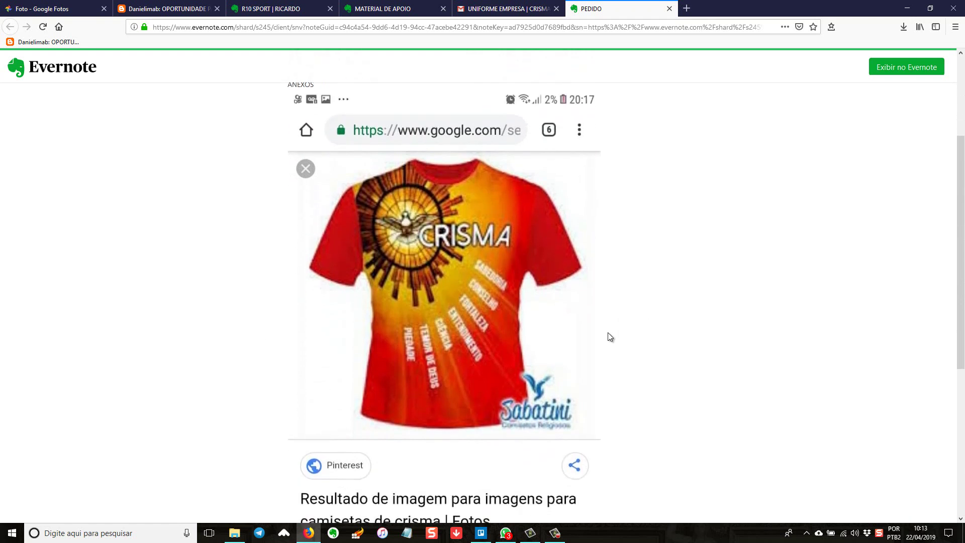
scroll(221, 410, "down", 3)
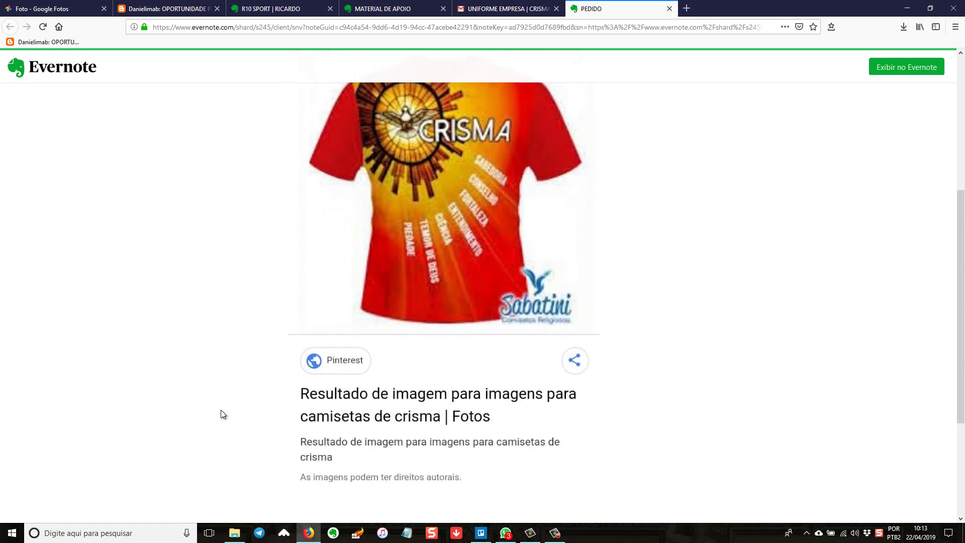
scroll(231, 316, "up", 6)
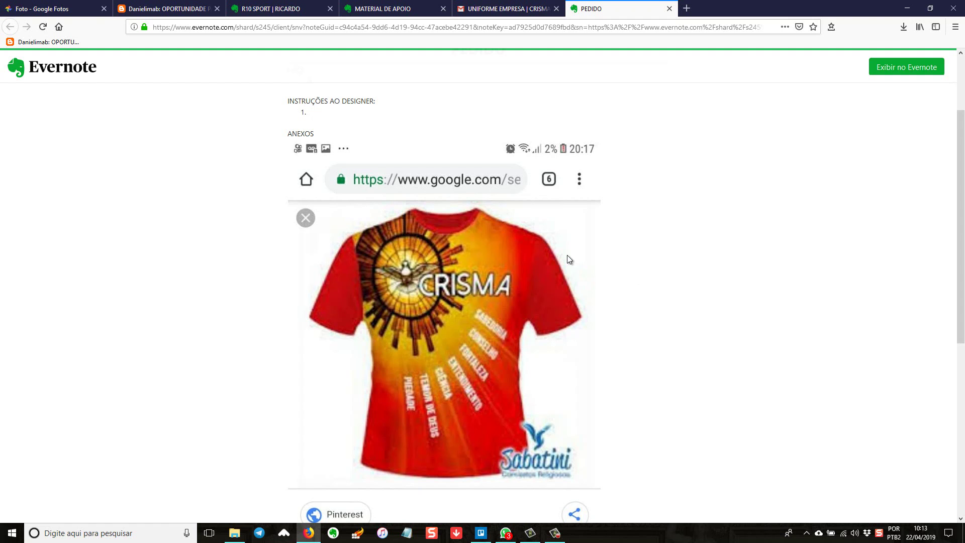
scroll(567, 255, "down", 1)
scroll(559, 268, "up", 3)
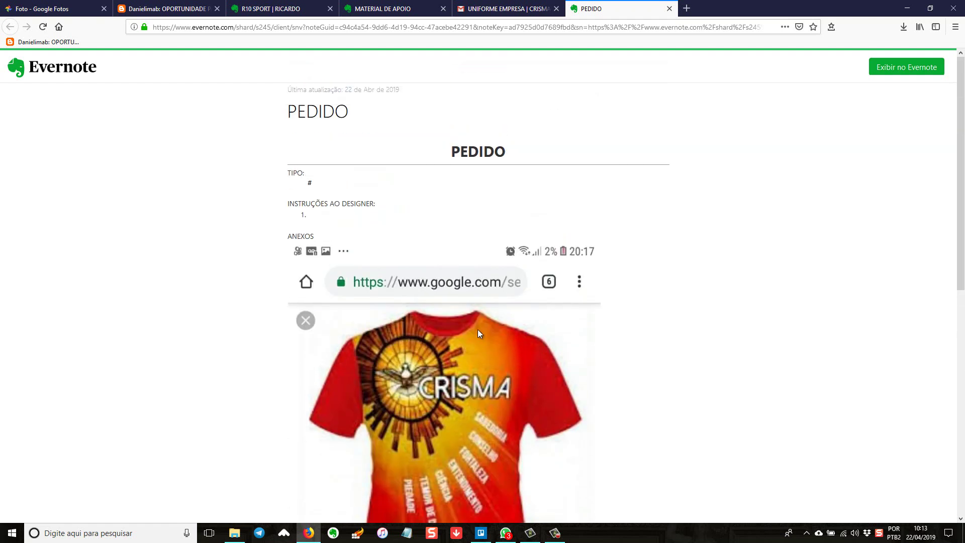
scroll(493, 311, "down", 2)
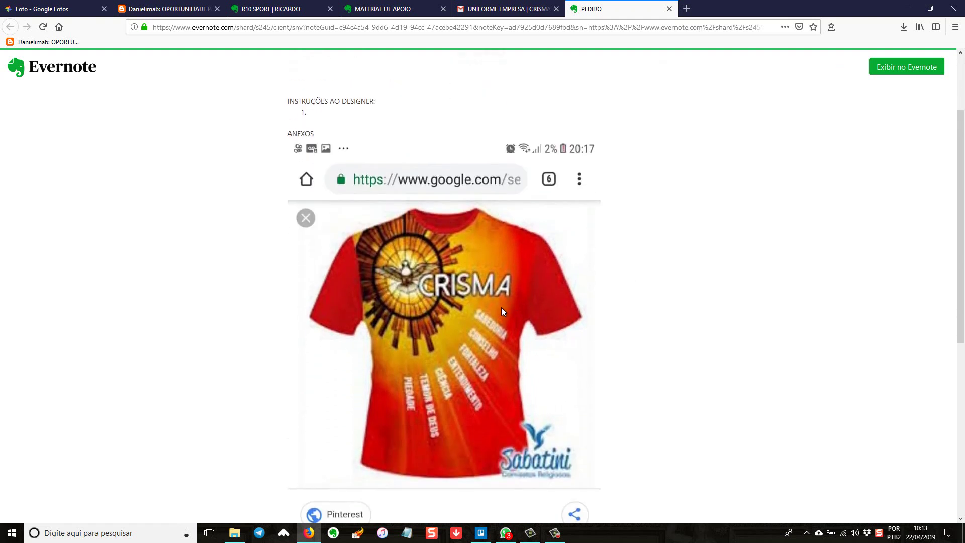
scroll(466, 300, "down", 4)
scroll(454, 307, "up", 6)
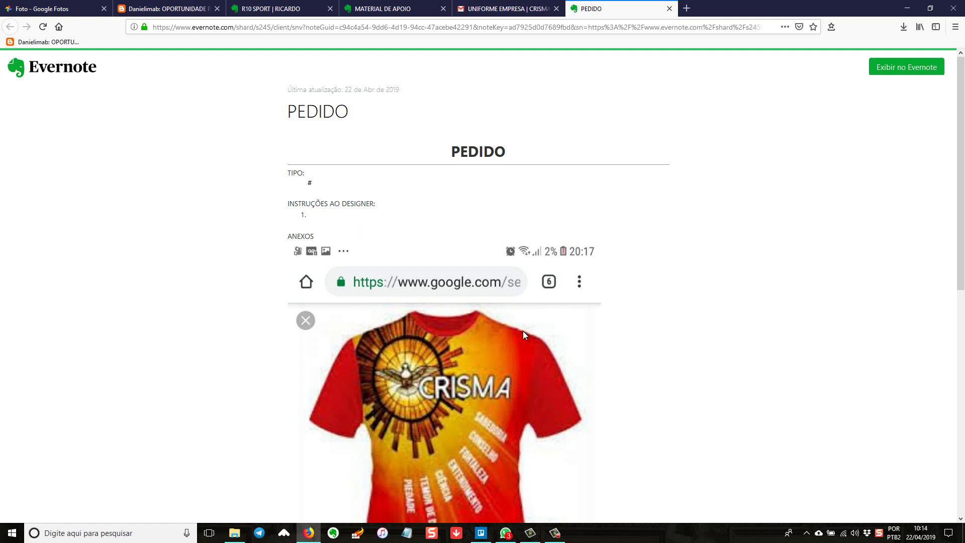
Switch to the Trello board and open the UNIFORME EMPRESA | CRISMA card in the EDITANDO list.
scroll(412, 324, "down", 5)
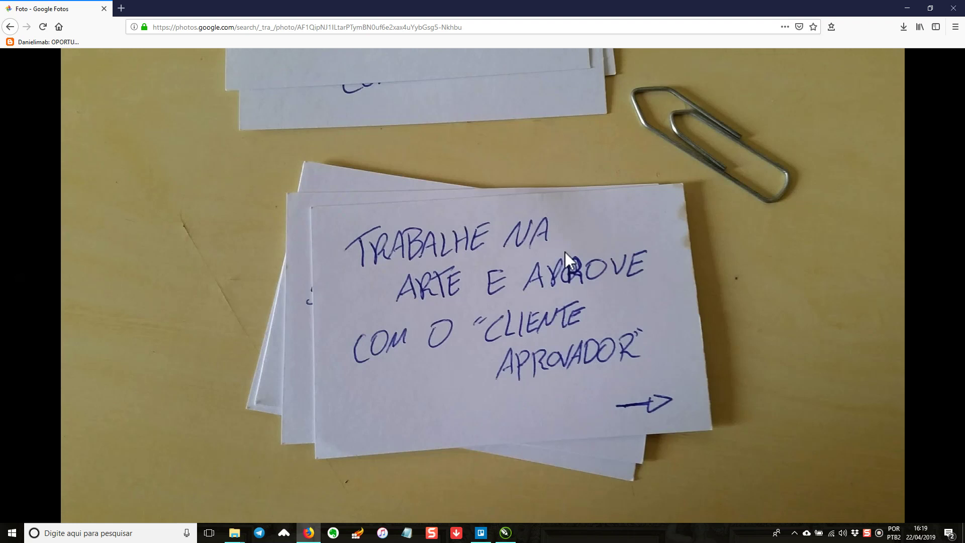
key("alt+Tab")
scroll(498, 360, "right", 5)
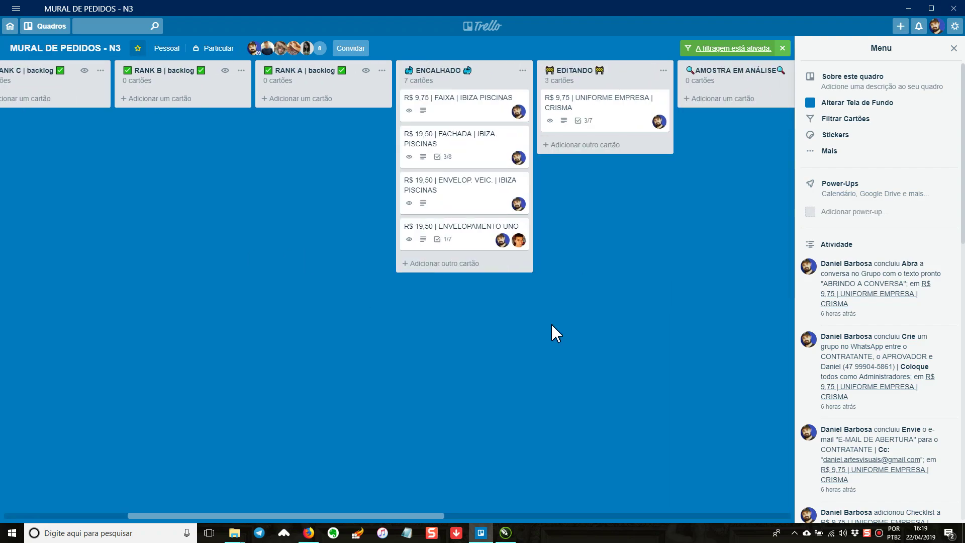
scroll(511, 231, "right", 5)
left_click(302, 106)
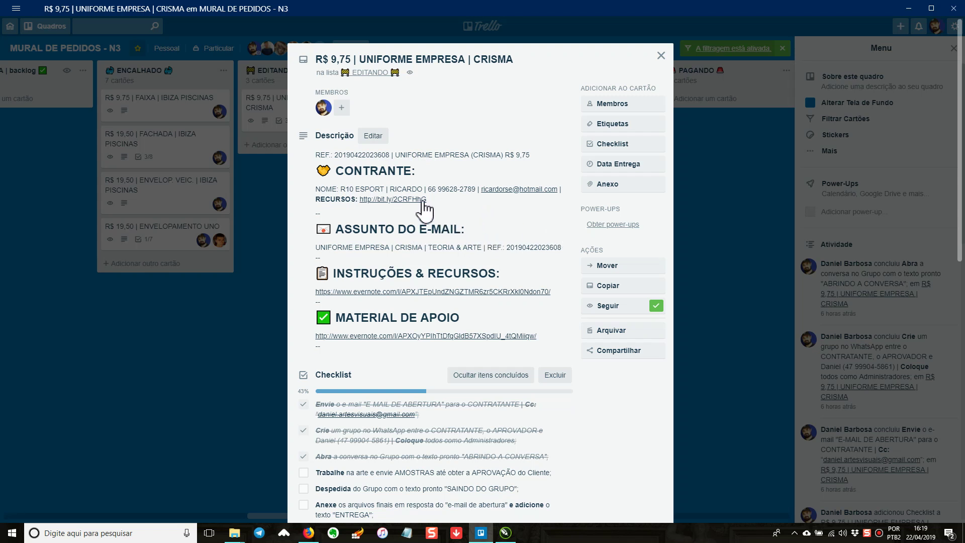
Open the contractor's RECURSOS link from the card and open the attached CAMISA MODELO VS0003.cdr file with CorelDRAW 2019.
left_click(397, 201)
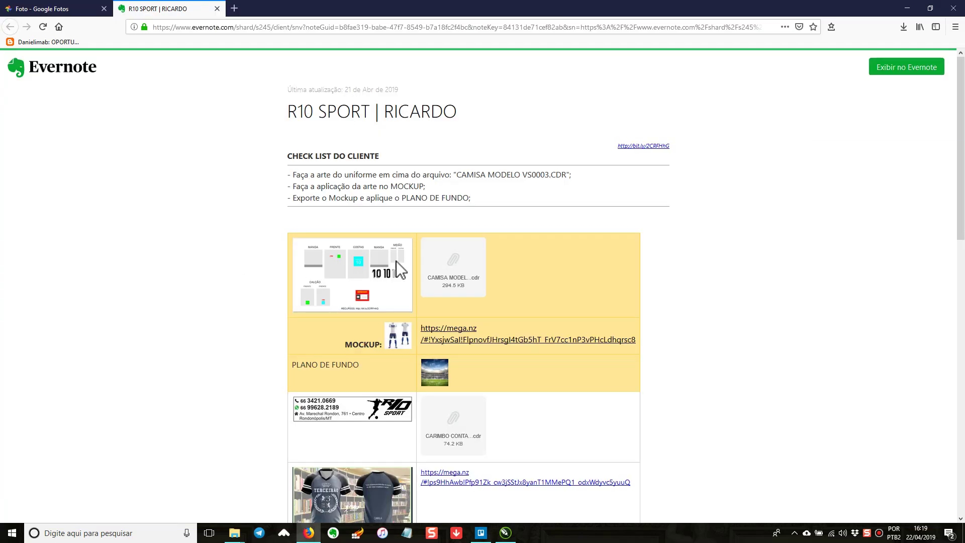
left_click(457, 278)
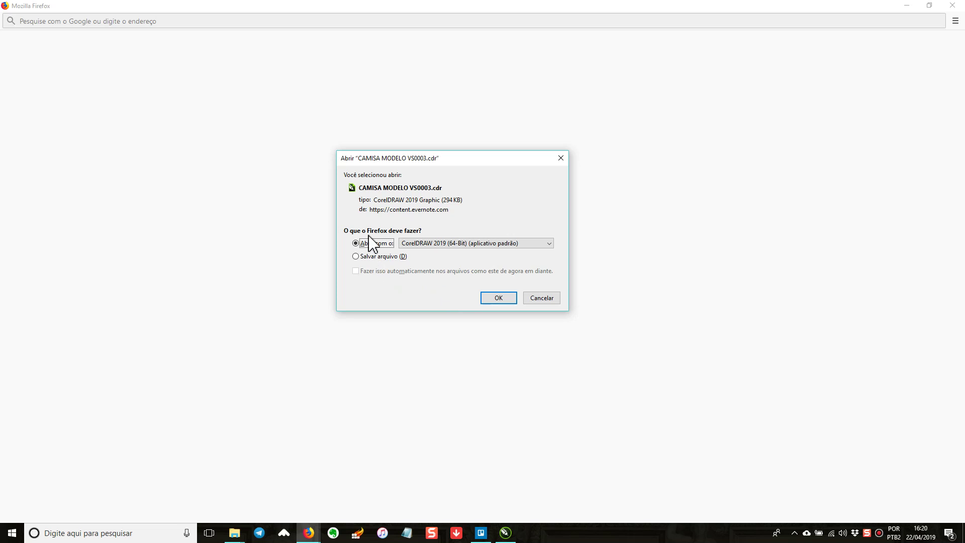
left_click(505, 298)
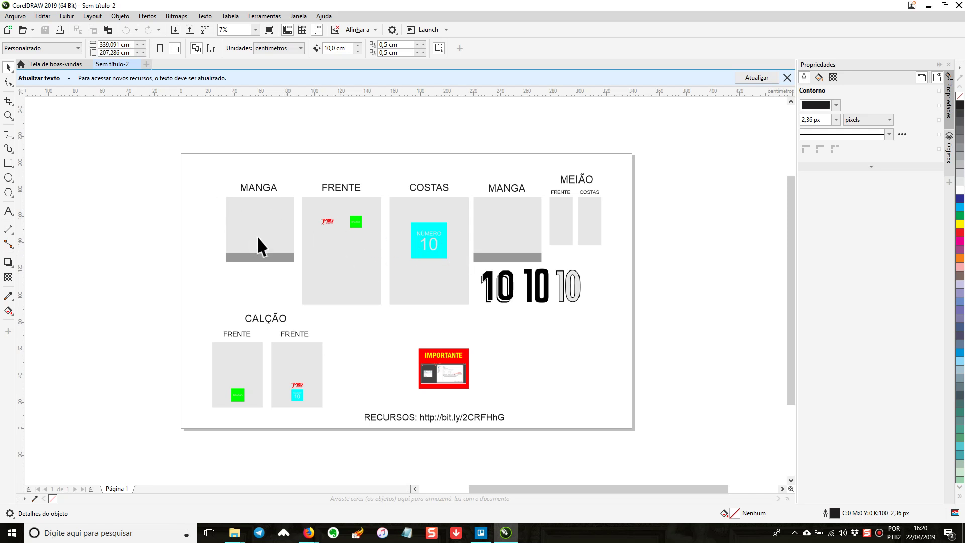
Examine the uniform template's MANGA, FRENTE, COSTAS, MEIÃO and CALÇÃO areas, including the logo, crest and number placeholders.
scroll(251, 245, "up", 2)
left_click_drag(420, 221, 276, 272)
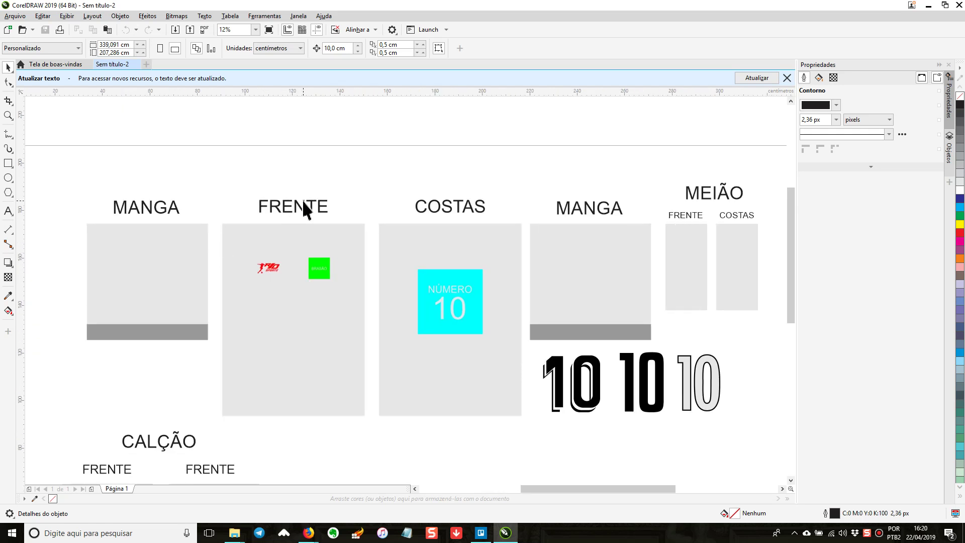
scroll(291, 224, "up", 1)
left_click_drag(549, 330, 489, 310)
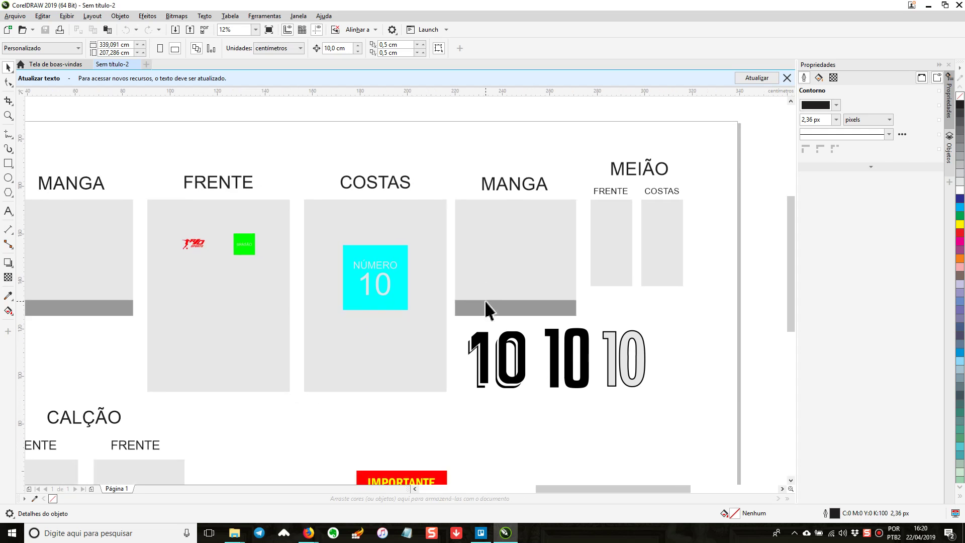
left_click_drag(434, 378, 442, 306)
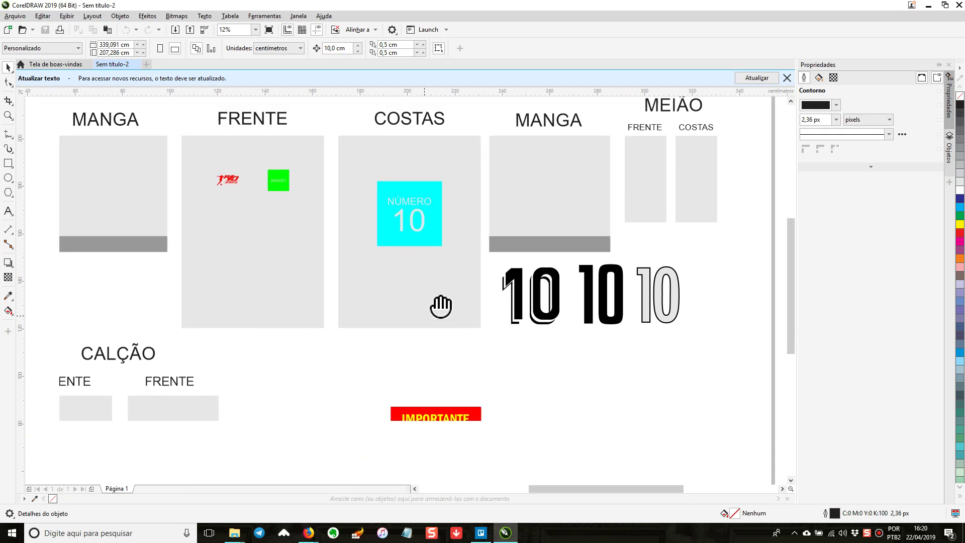
left_click_drag(340, 415, 334, 323)
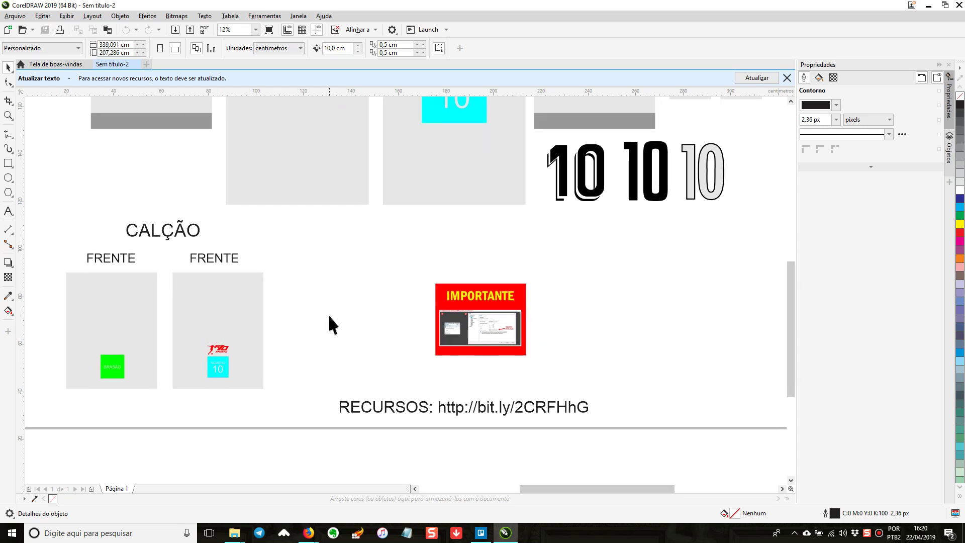
left_click_drag(344, 384, 317, 333)
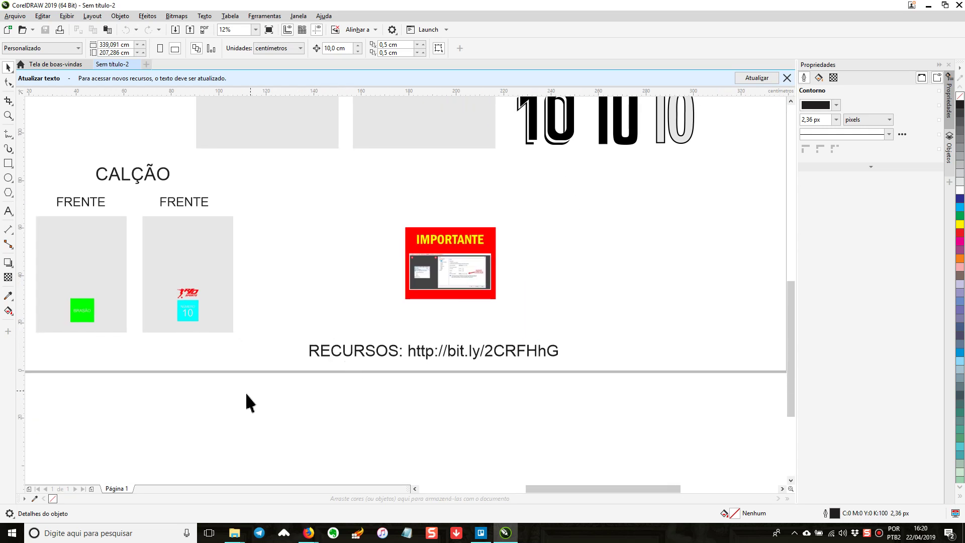
left_click_drag(344, 204, 269, 338)
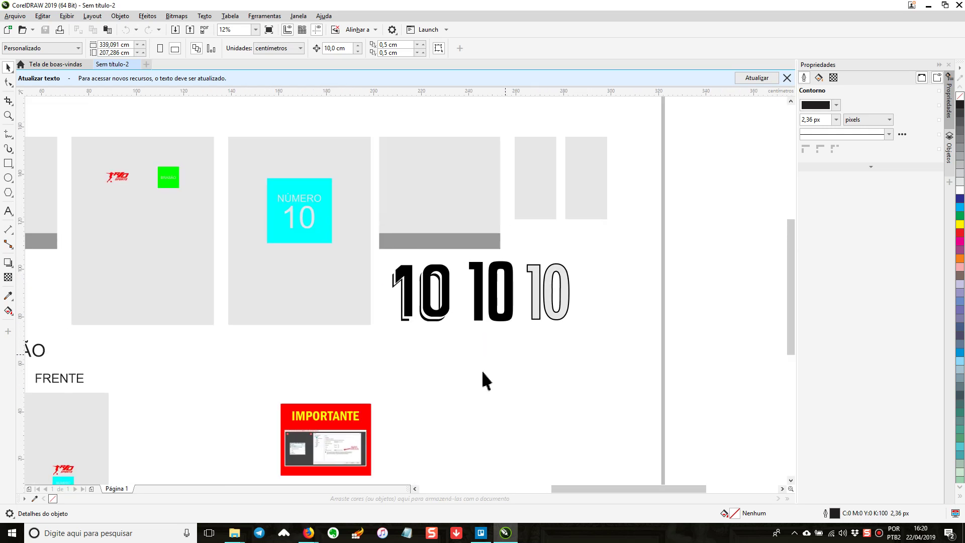
left_click_drag(595, 281, 598, 329)
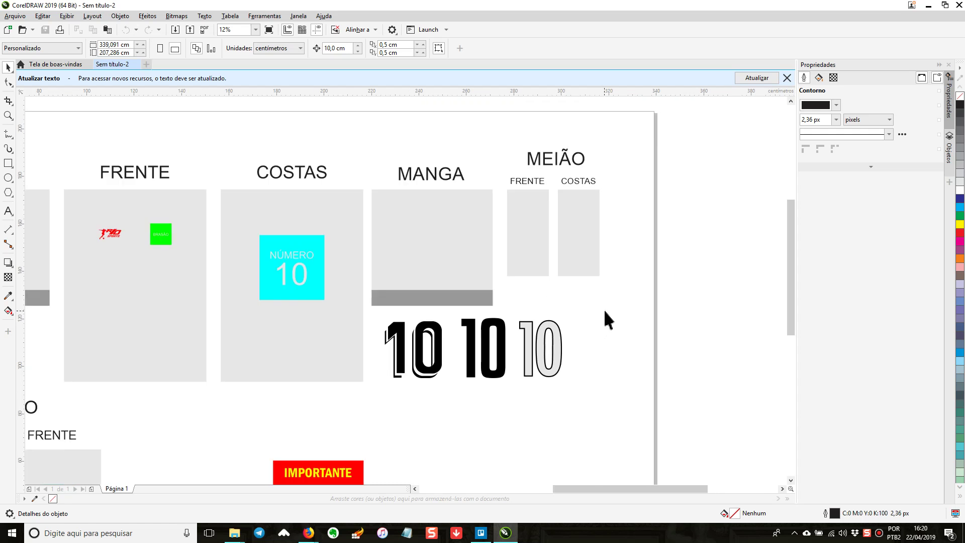
left_click_drag(631, 253, 642, 273)
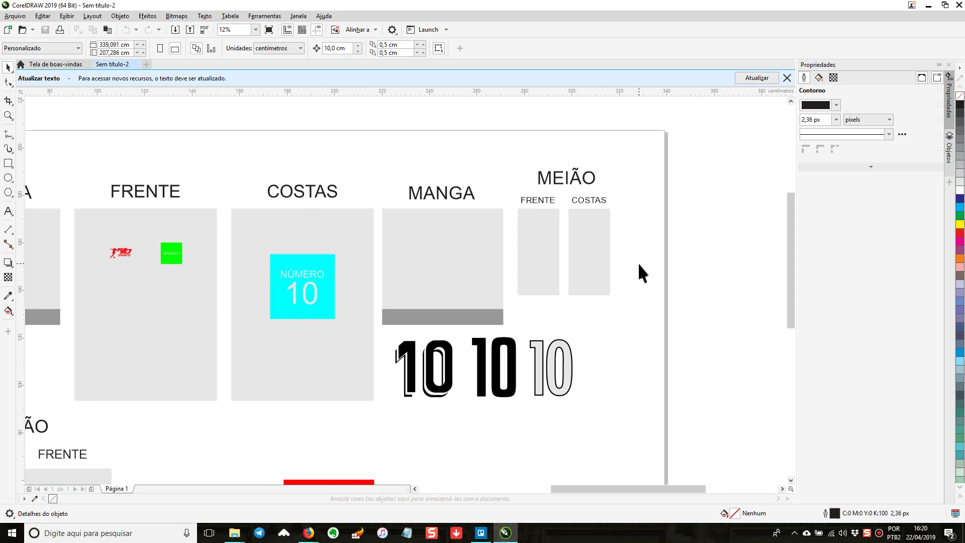
left_click_drag(156, 177, 301, 178)
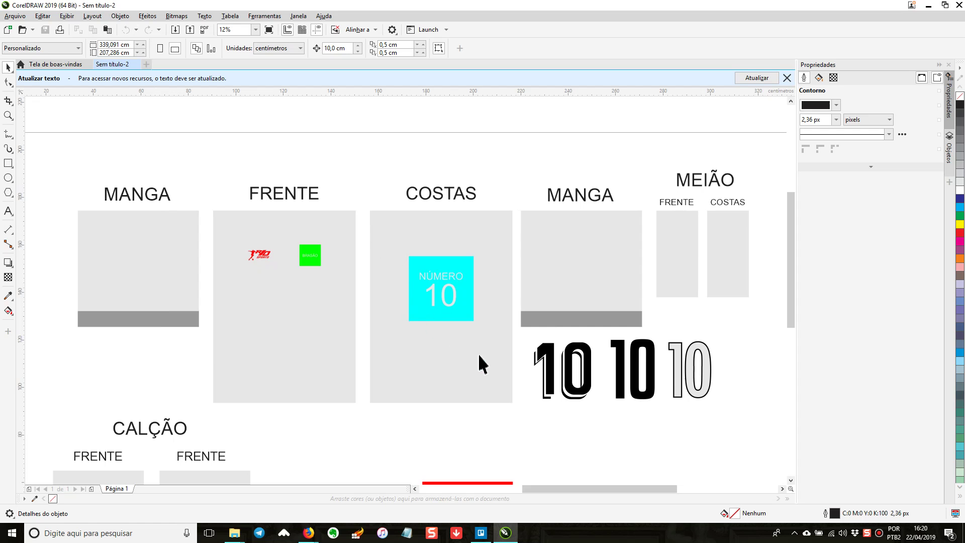
left_click_drag(319, 367, 360, 347)
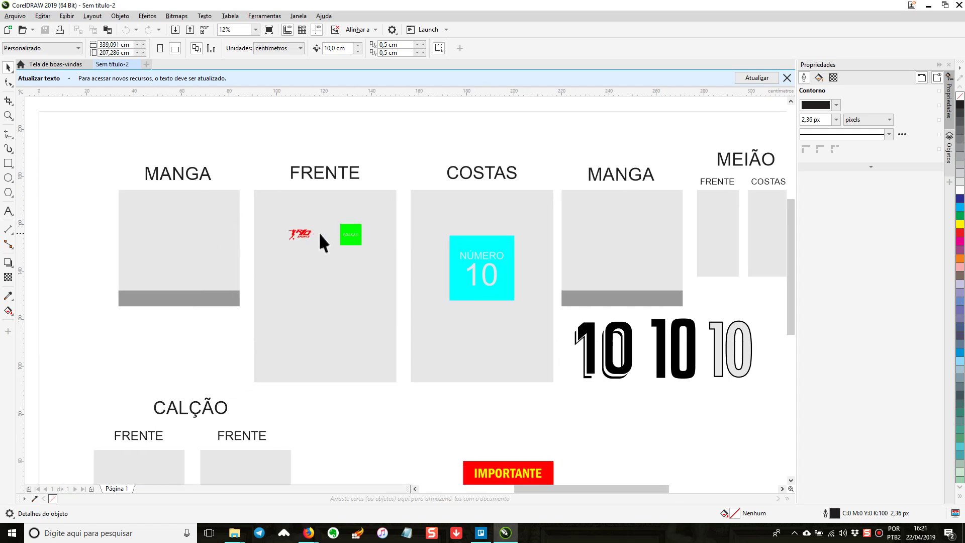
left_click_drag(558, 250, 434, 281)
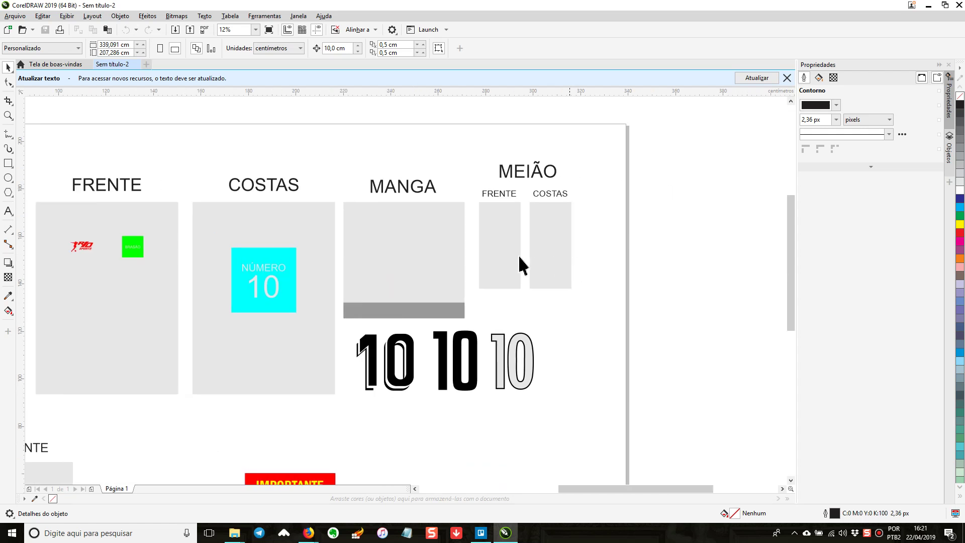
left_click_drag(308, 323, 179, 282)
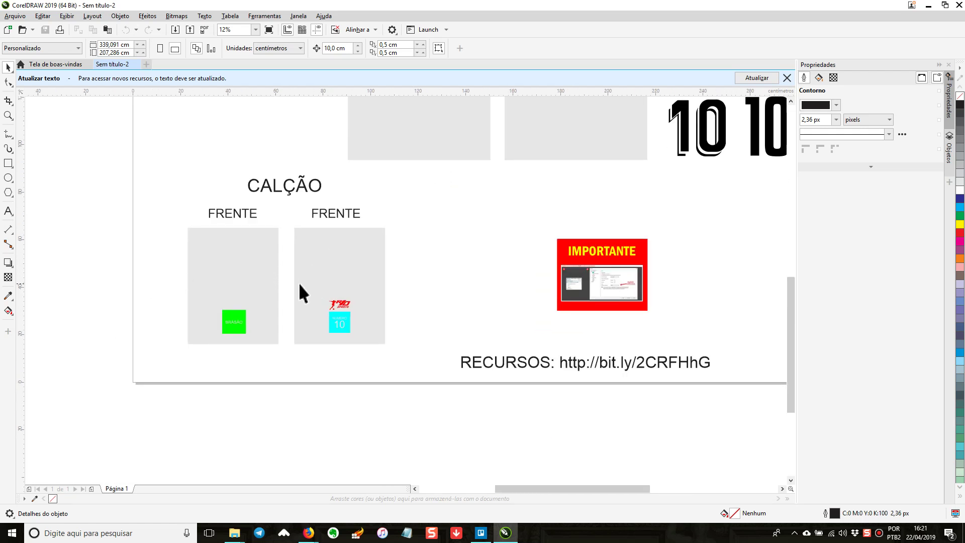
left_click_drag(452, 334, 377, 246)
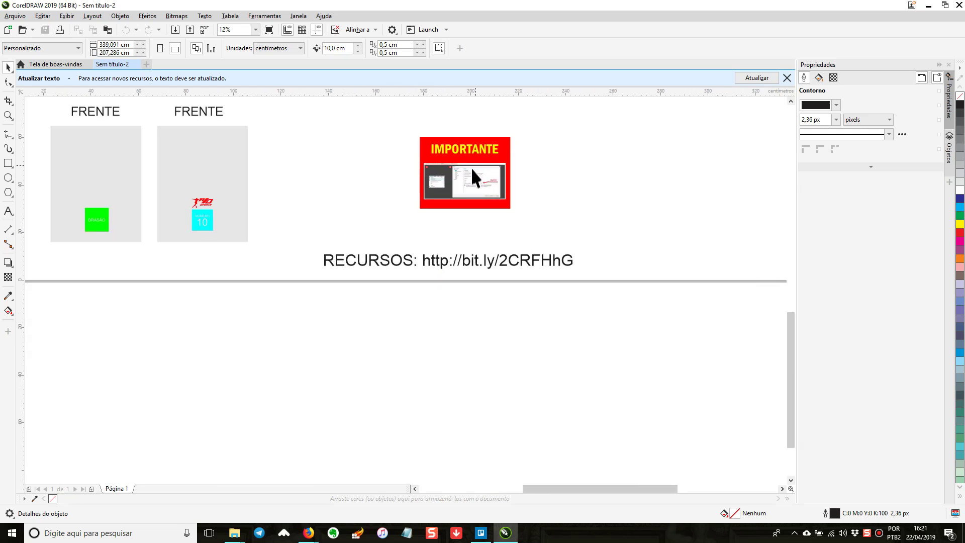
Read the IMPORTANTE notice about the RGB colour standard and the RECURSOS link on the template, and review the whole page.
scroll(465, 171, "up", 3)
scroll(465, 224, "up", 2)
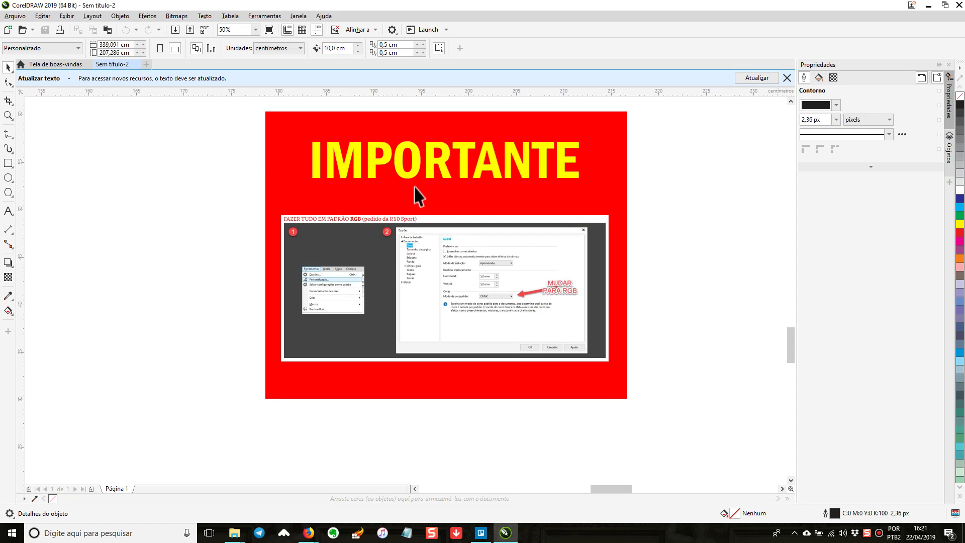
scroll(318, 307, "down", 2)
left_click_drag(318, 307, 321, 251)
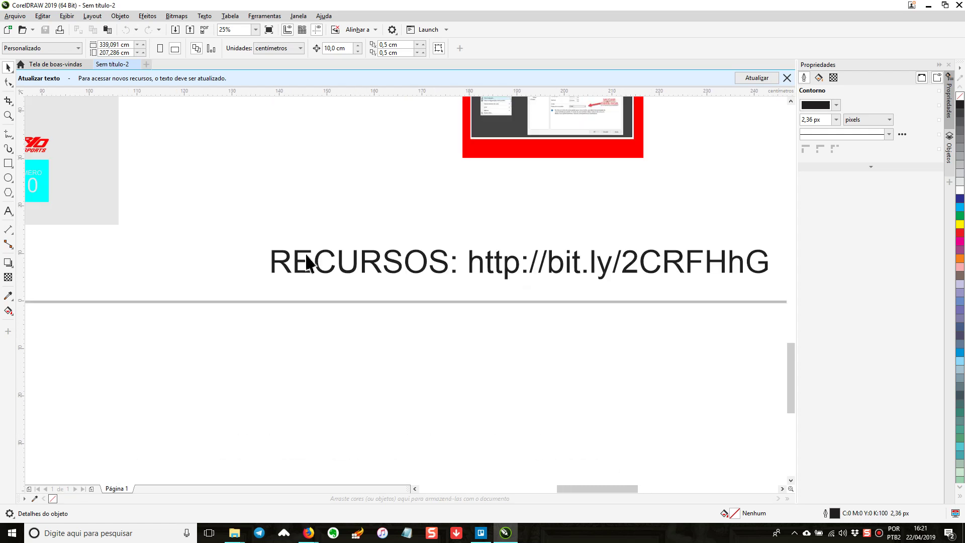
left_click_drag(605, 262, 409, 295)
scroll(409, 248, "down", 4)
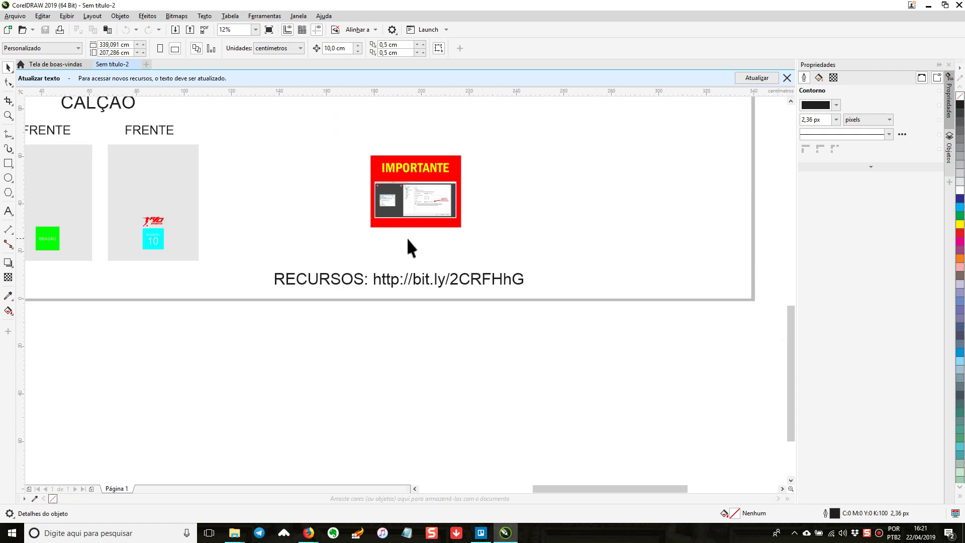
left_click_drag(409, 236, 401, 309)
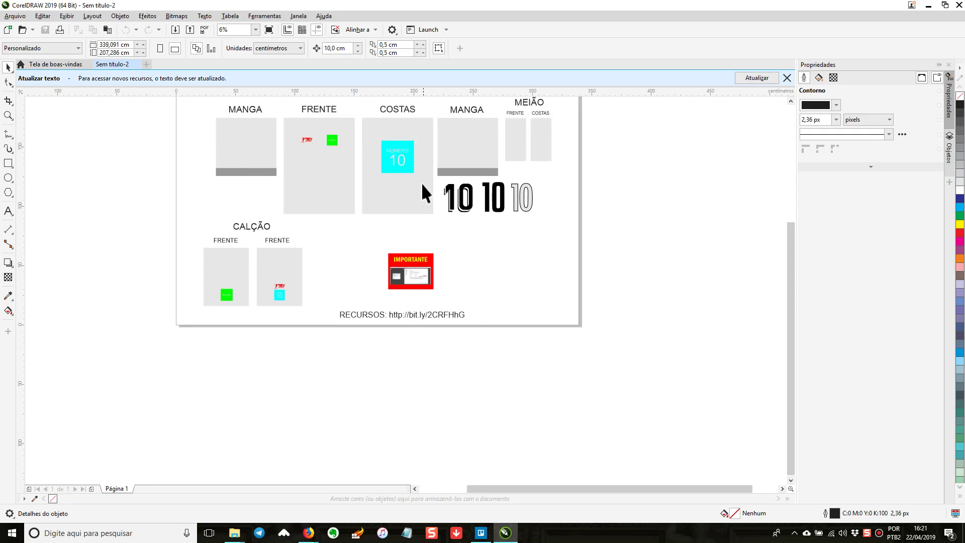
left_click_drag(425, 206, 428, 261)
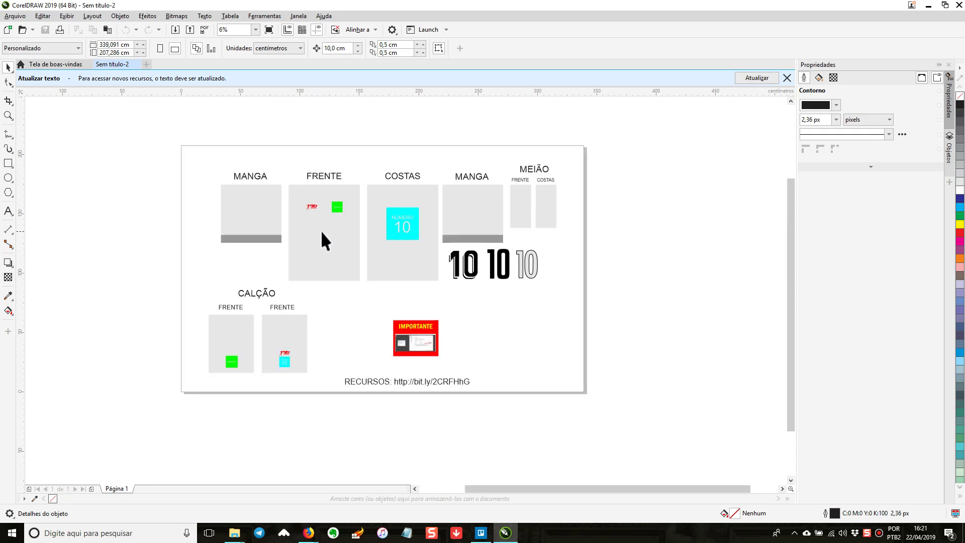
left_click_drag(316, 239, 397, 235)
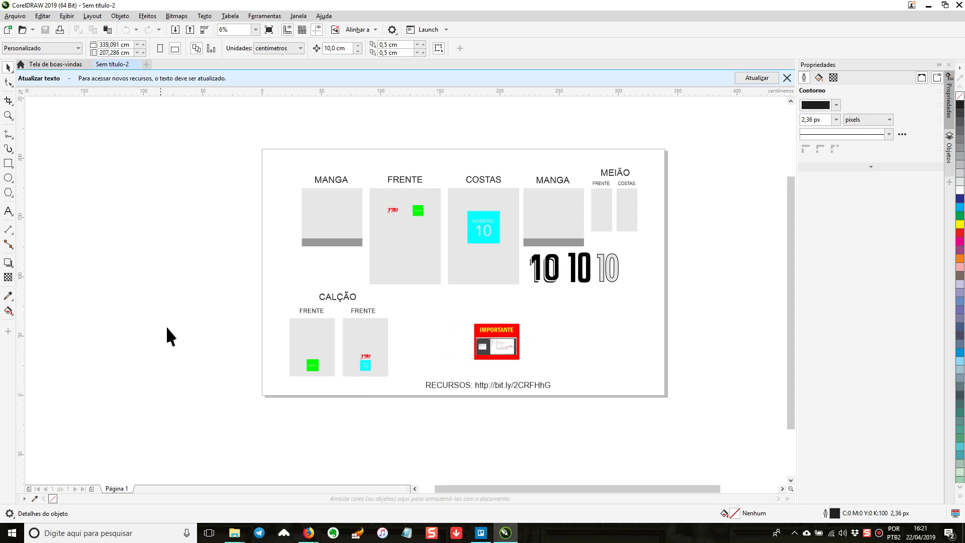
Return to the Trello card, open the INSTRUÇÕES & RECURSOS link and copy the CRISMA shirt reference image from the PEDIDO note.
key("alt+Tab")
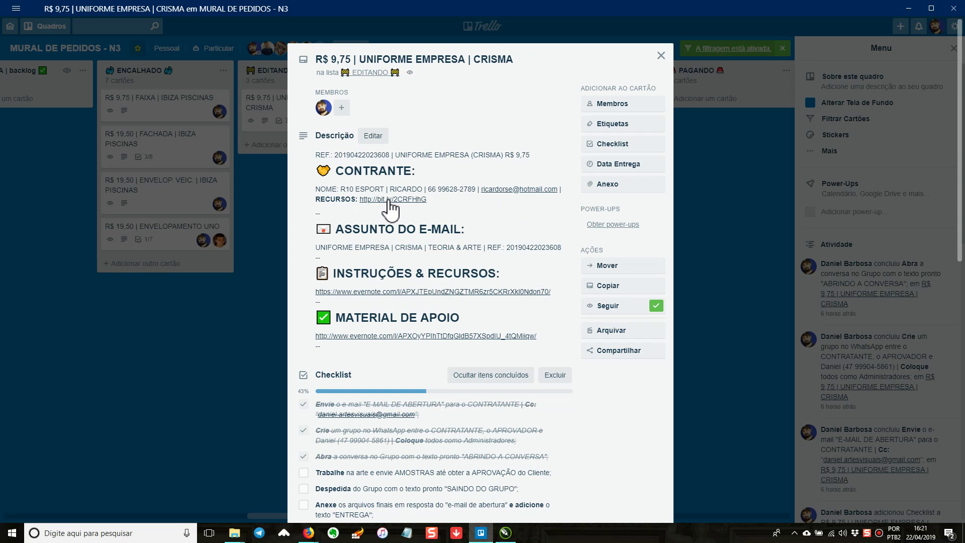
left_click(374, 292)
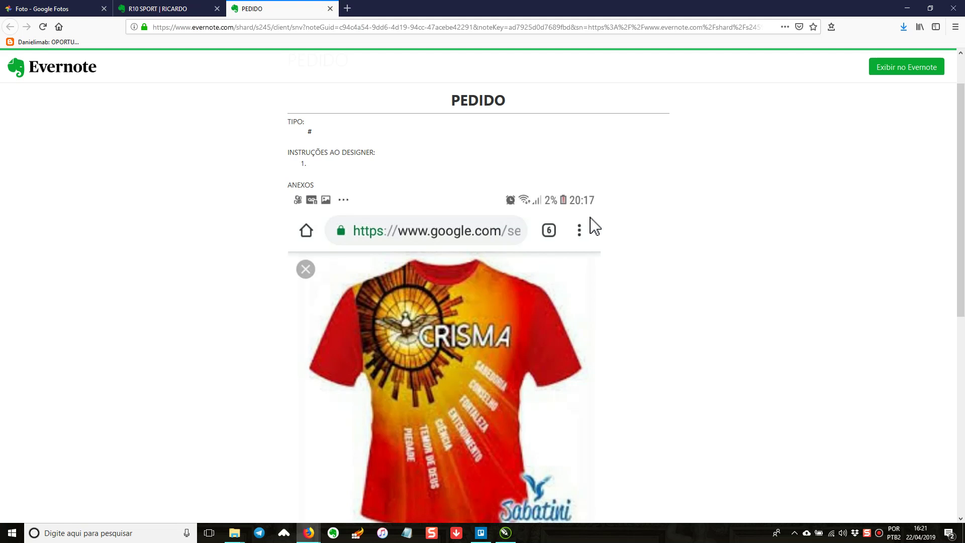
scroll(599, 320, "down", 2)
right_click(485, 244)
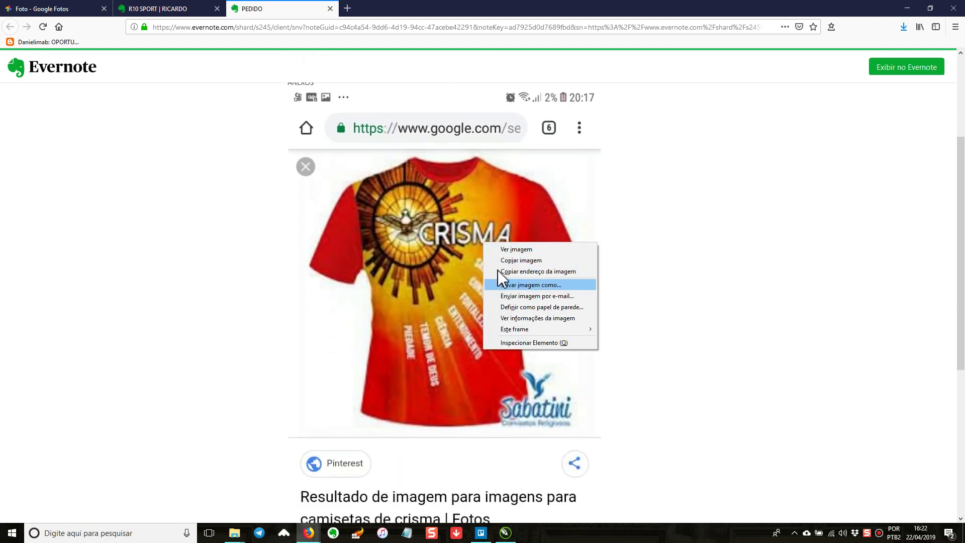
left_click(518, 261)
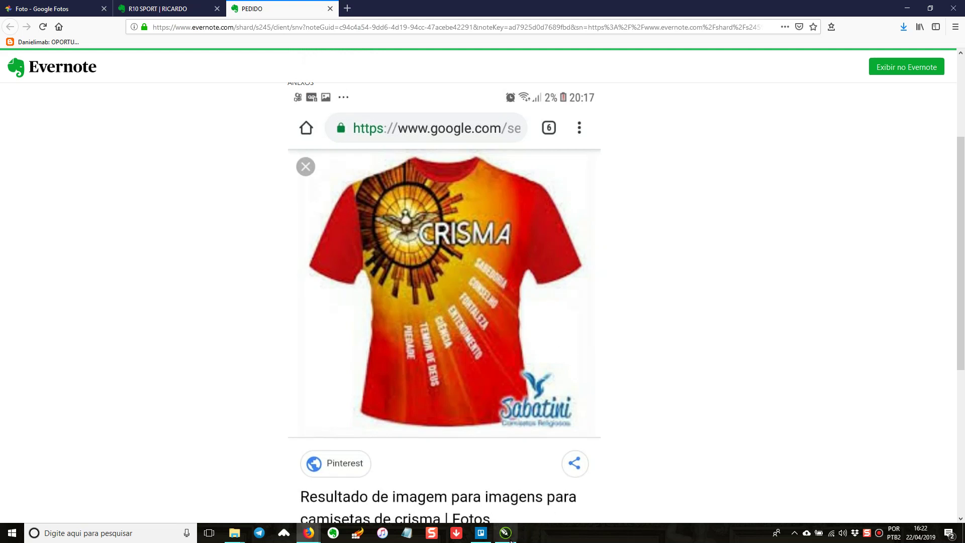
Paste the copied shirt reference into the CorelDRAW template and move it to the page's left edge.
left_click(512, 539)
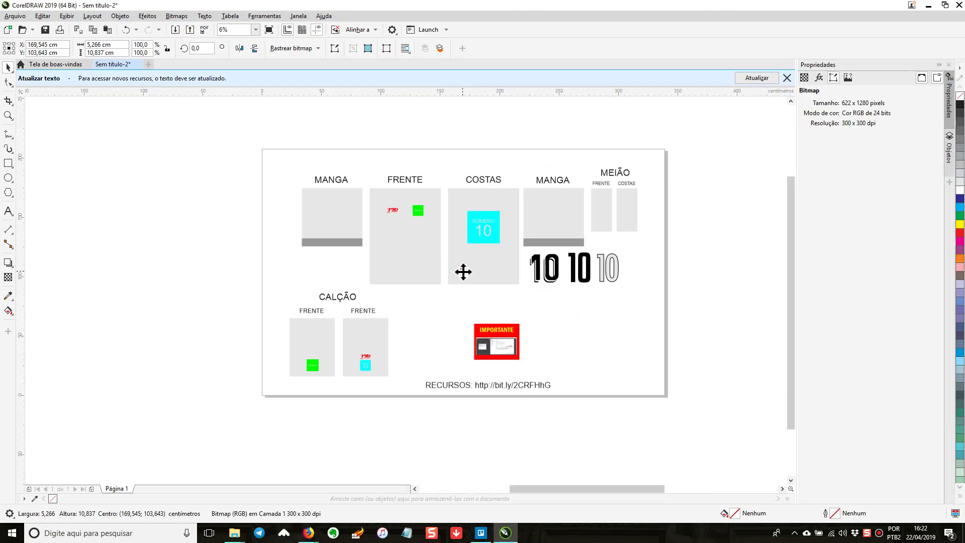
scroll(464, 271, "up", 4)
scroll(464, 272, "up", 2)
scroll(464, 271, "down", 4)
left_click_drag(430, 293, 440, 296)
scroll(439, 296, "down", 2)
left_click_drag(574, 287, 162, 151)
scroll(164, 198, "down", 2)
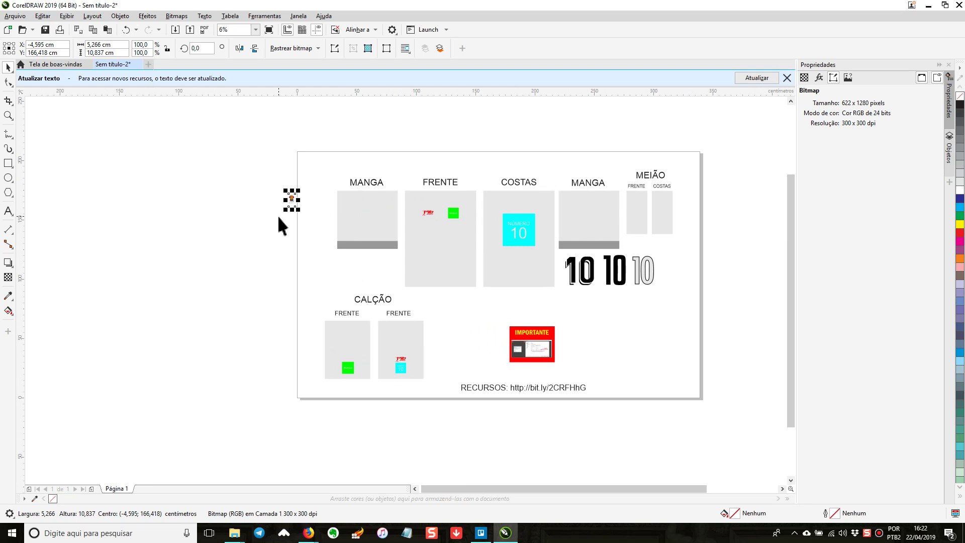
Enlarge the shirt reference to about 68.7 × 141.3 cm, place it outside the page to the left and inspect its artwork.
left_click_drag(284, 210, 216, 360)
left_click_drag(255, 251, 114, 203)
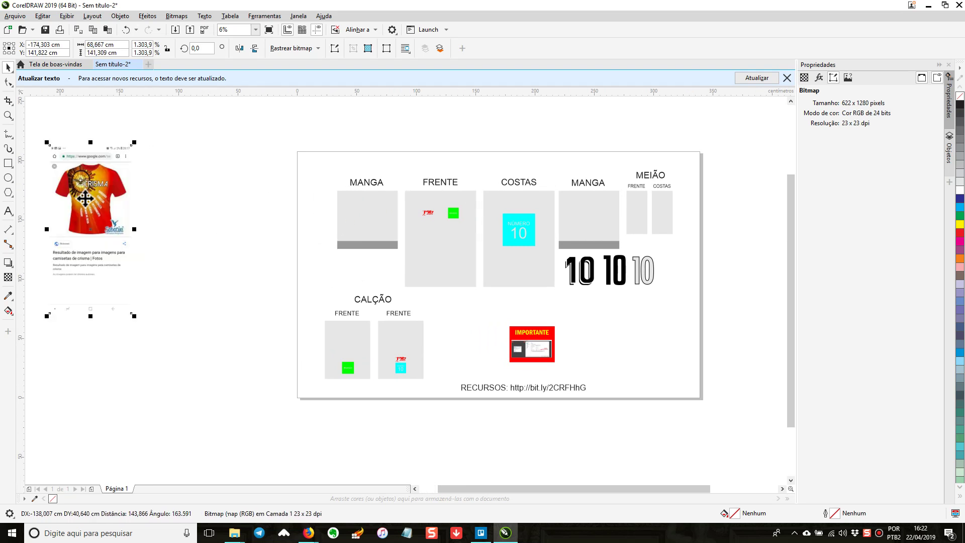
scroll(115, 204, "up", 4)
scroll(253, 272, "down", 1)
scroll(253, 272, "up", 2)
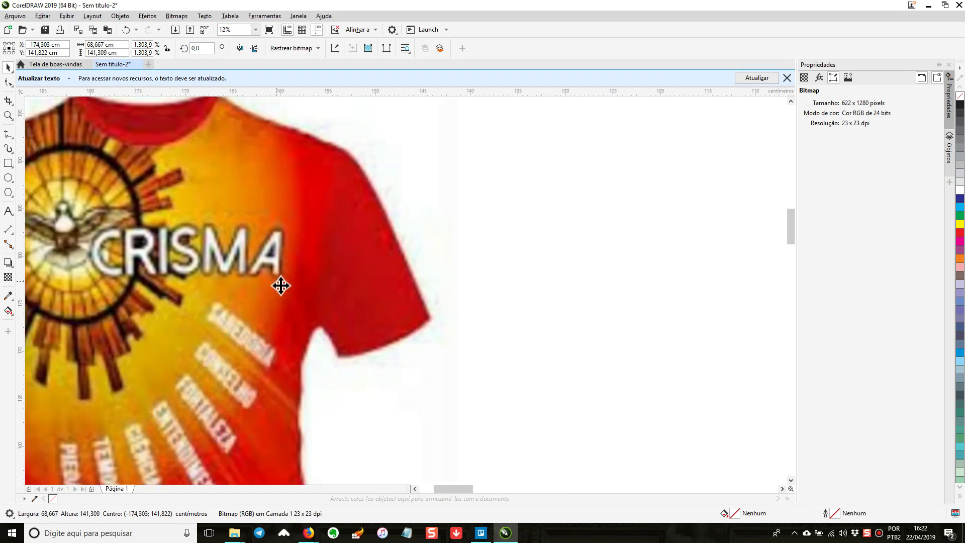
left_click_drag(164, 403, 218, 342)
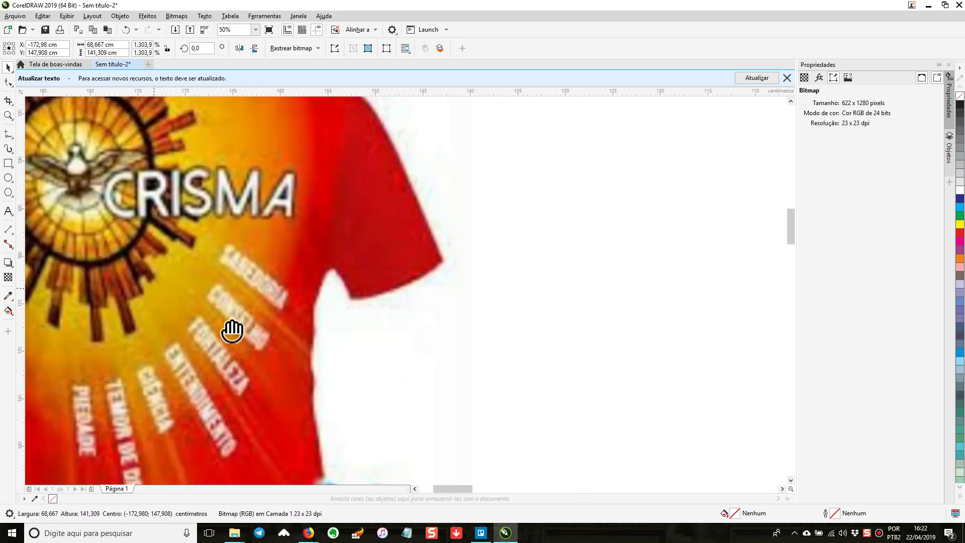
scroll(272, 337, "up", 1)
scroll(271, 337, "left", 3)
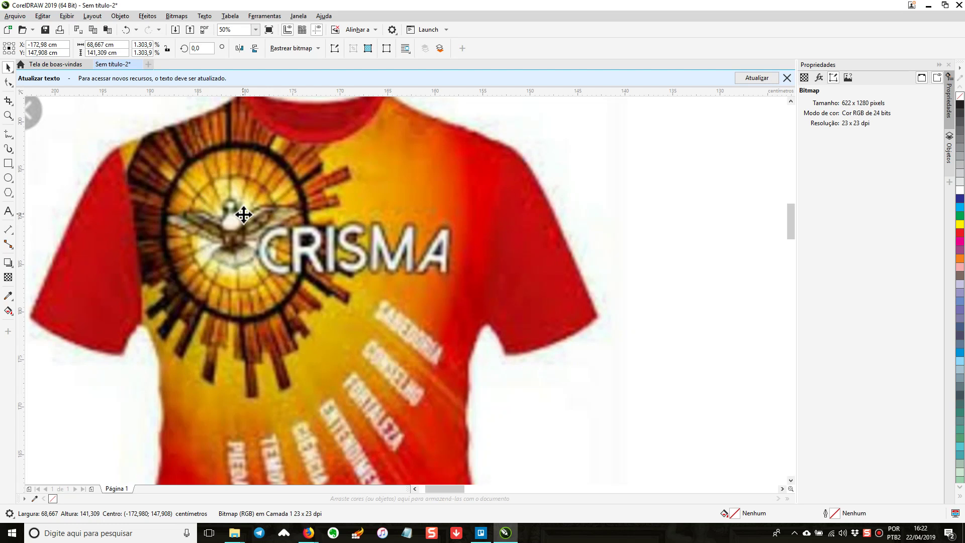
Switch to the browser and limit the Crisma Vitral image results to large pictures.
key("alt+Tab")
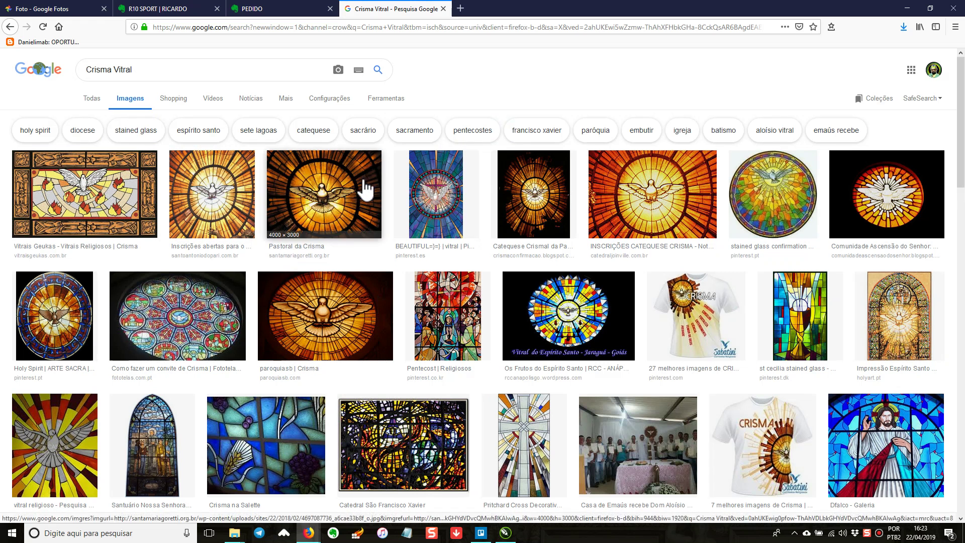
left_click(382, 101)
left_click(98, 117)
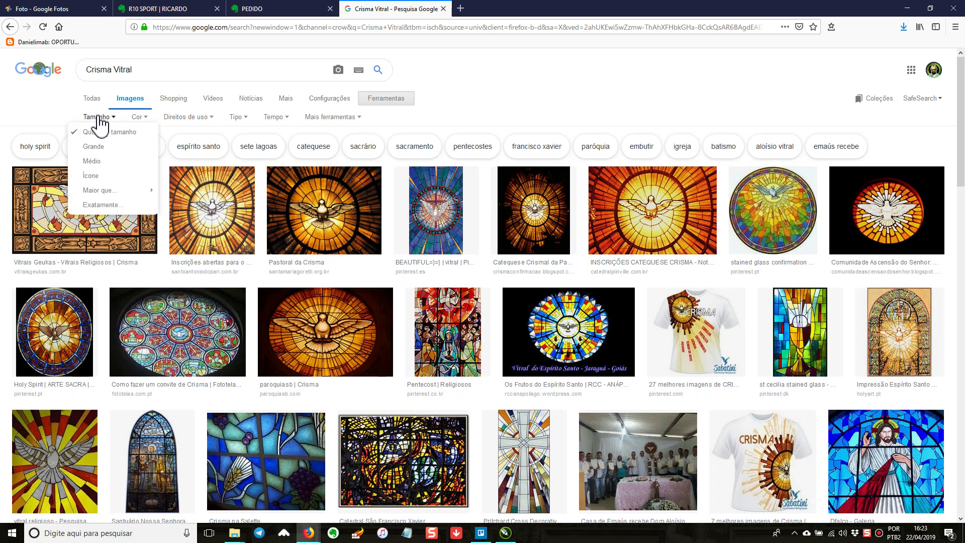
left_click(100, 148)
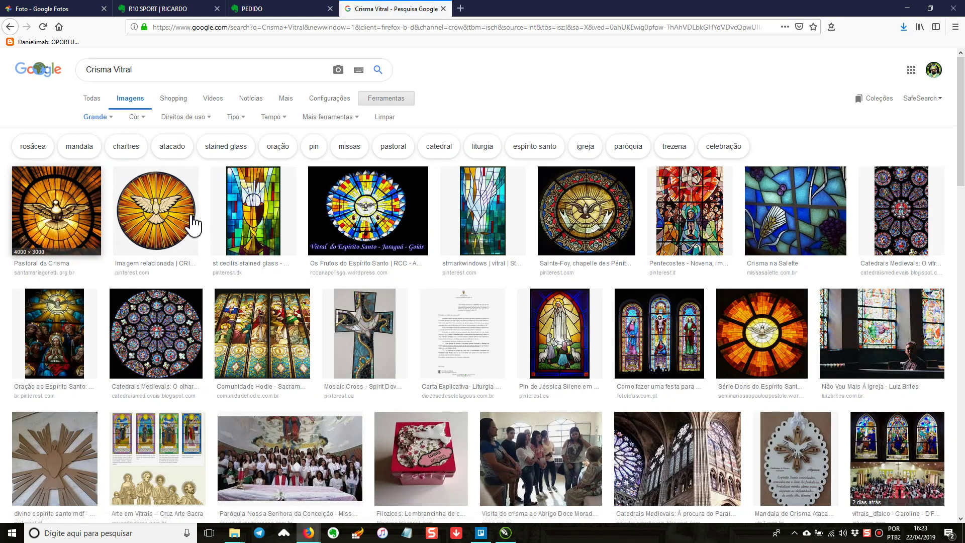
Browse the large results and preview the "Série Dons do Espírito Santo" stained-glass window with the dove at its centre.
scroll(523, 331, "down", 3)
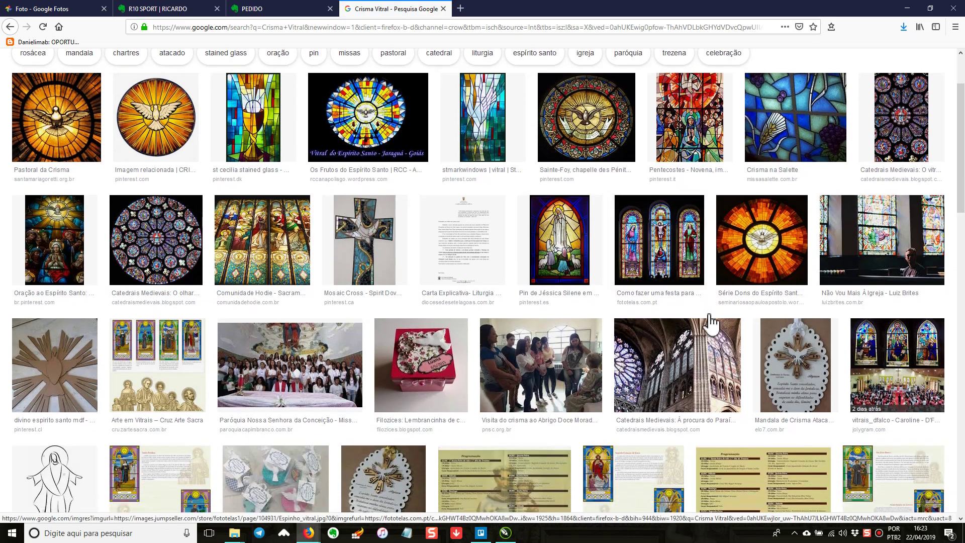
scroll(314, 342, "down", 7)
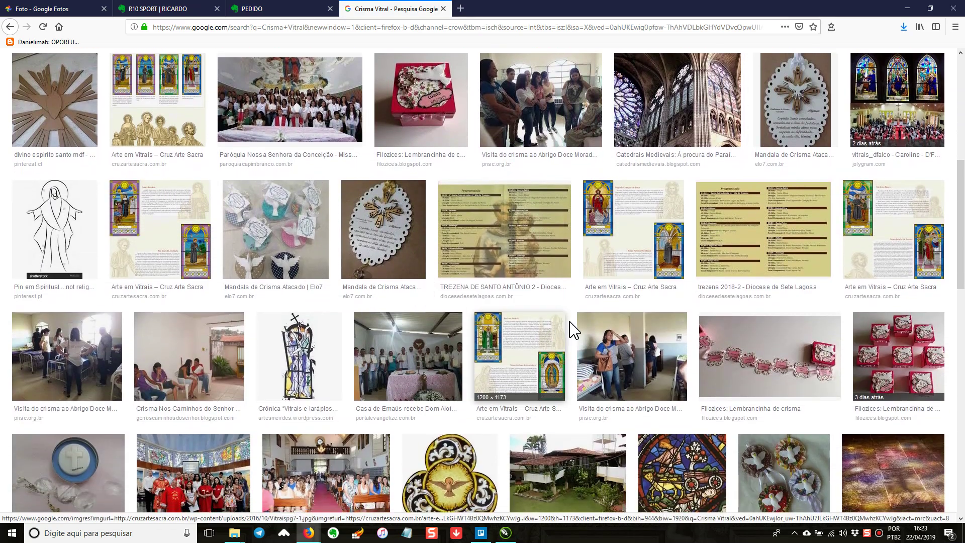
scroll(573, 332, "up", 10)
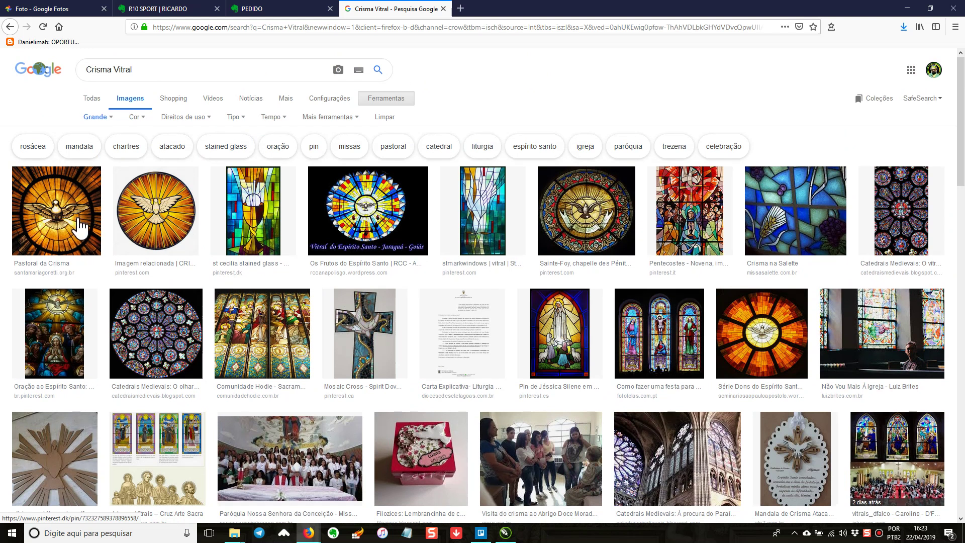
left_click(44, 207)
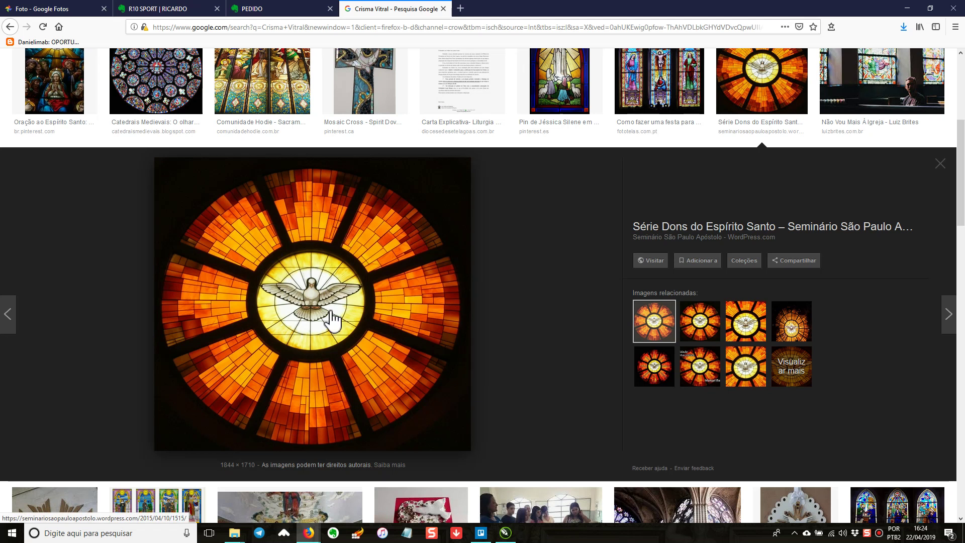
scroll(490, 311, "down", 3)
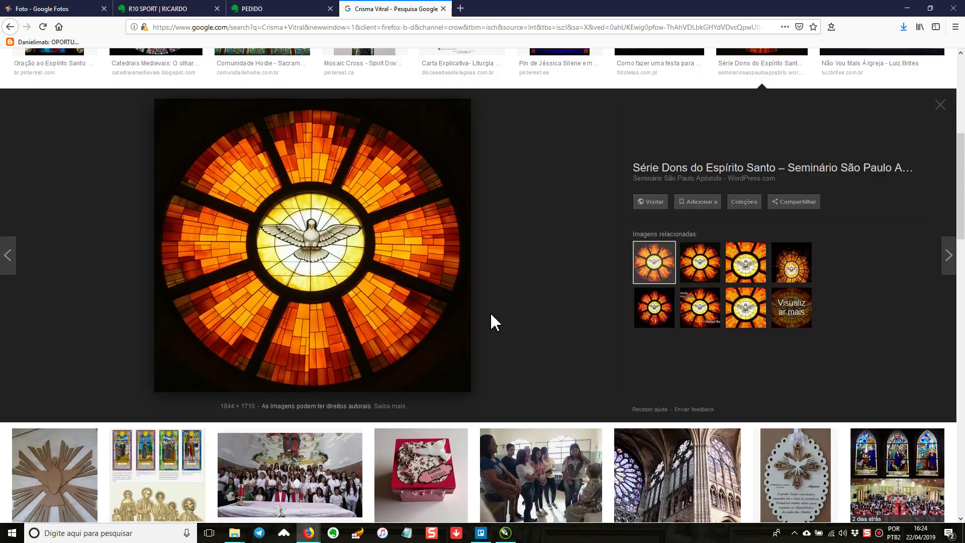
scroll(553, 278, "down", 1)
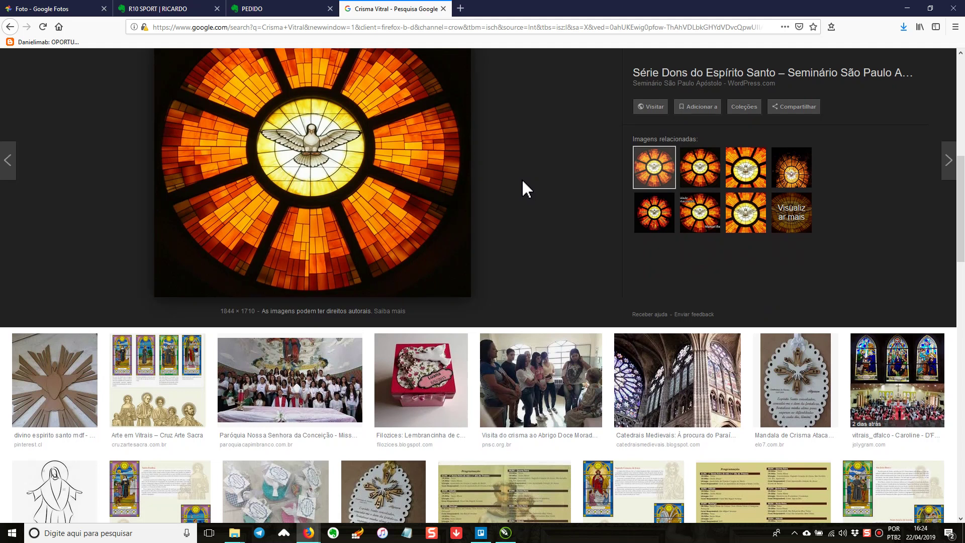
scroll(528, 408, "up", 4)
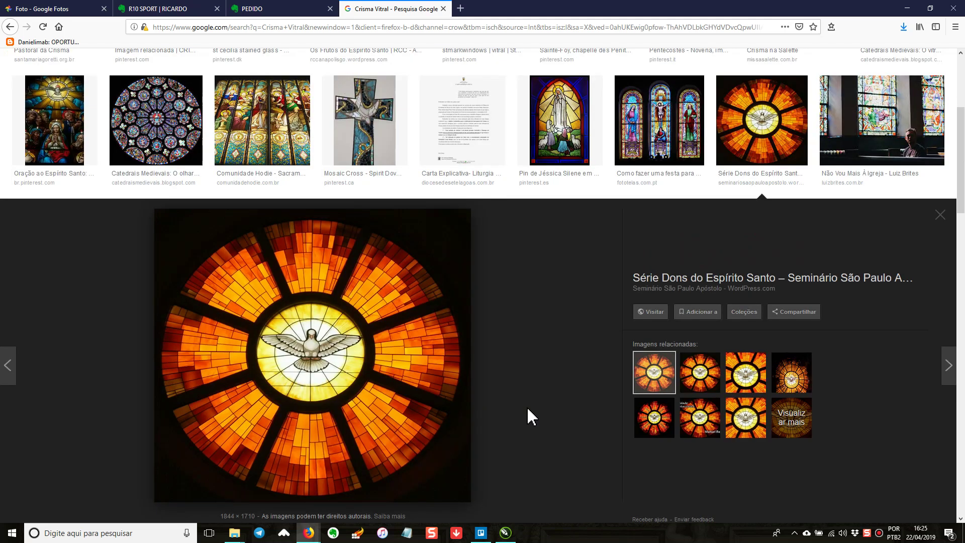
Launch Vector Magic Desktop Edition and maximize its window.
left_click(12, 534)
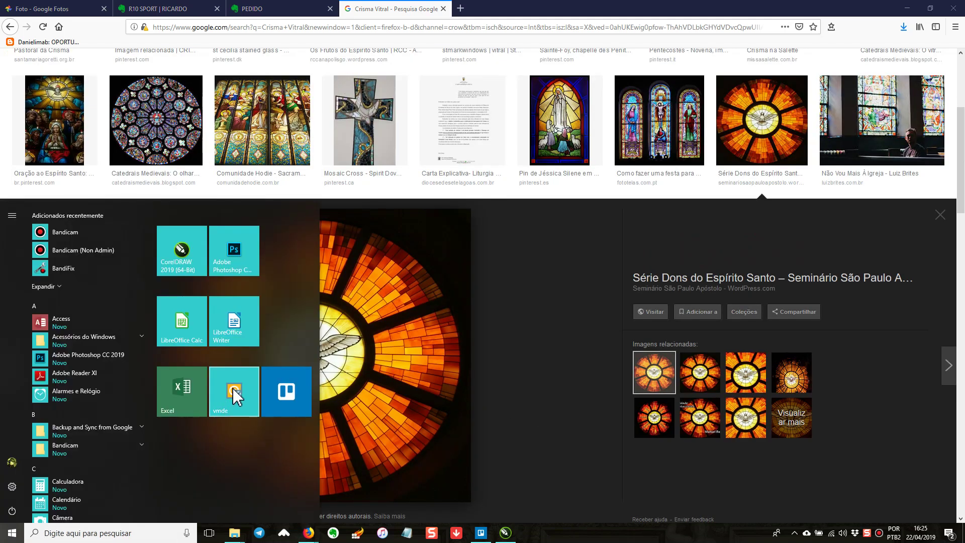
left_click(232, 397)
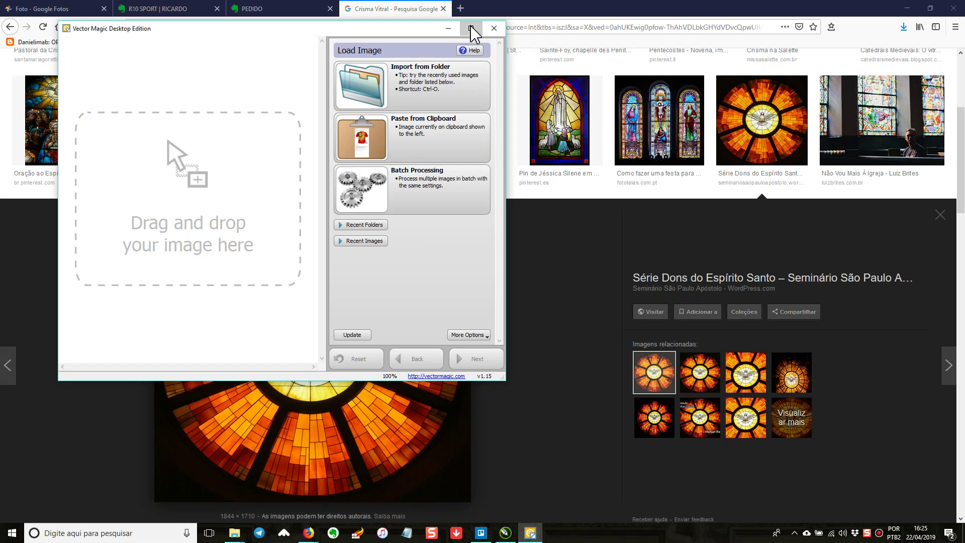
left_click(470, 27)
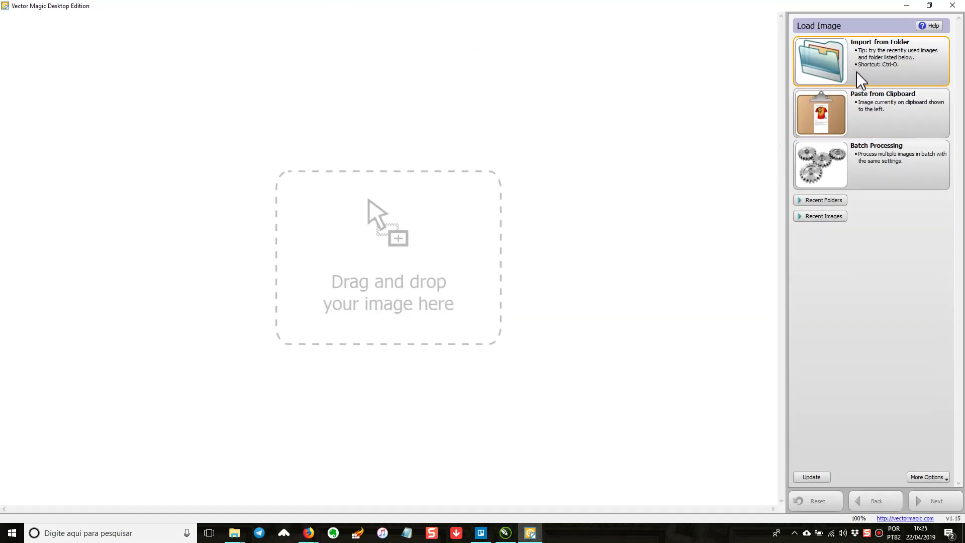
Import o_come_holy_spirit_by_lordshadowblade11.jpg from the TRANSICOES folder and vectorize it in Fully Automatic mode.
left_click(849, 84)
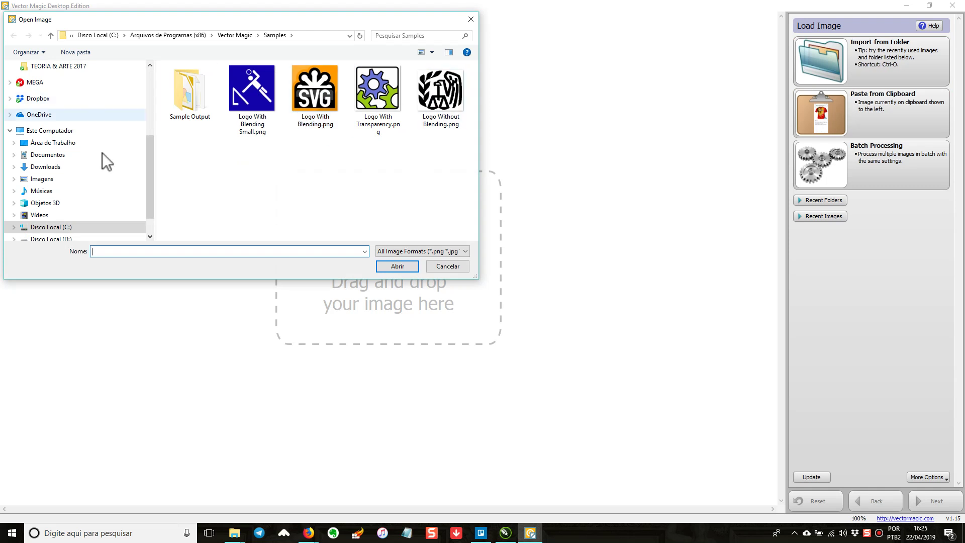
scroll(98, 146, "up", 4)
left_click(48, 111)
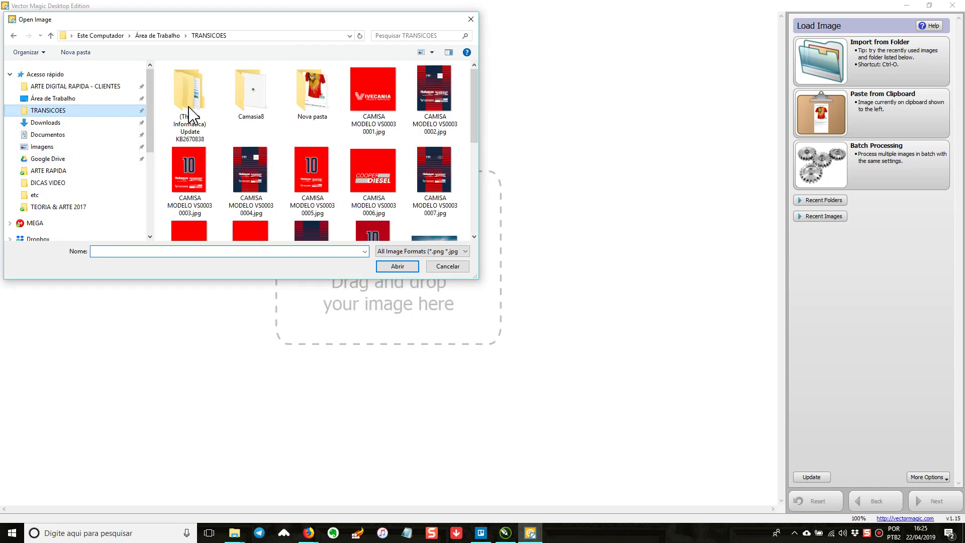
scroll(352, 151, "down", 4)
left_click(374, 131)
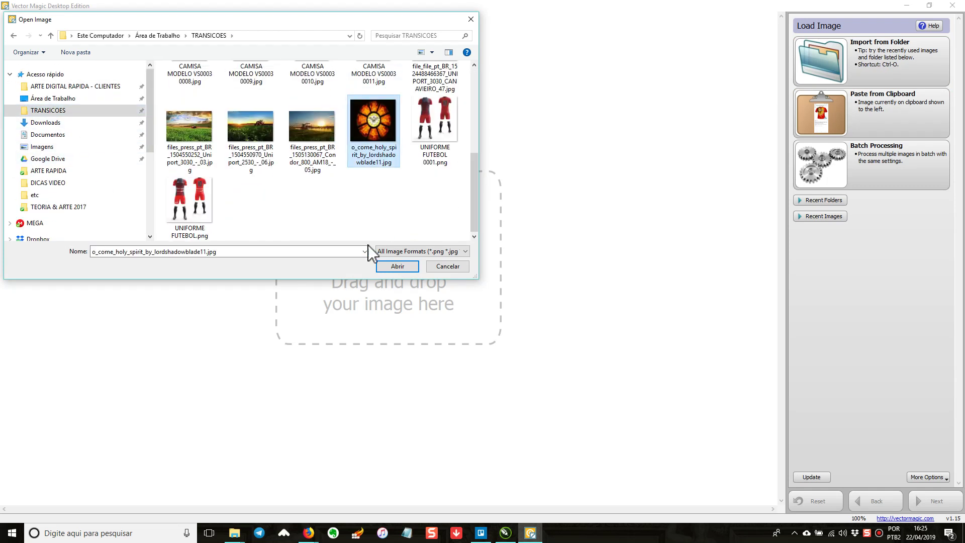
left_click(393, 271)
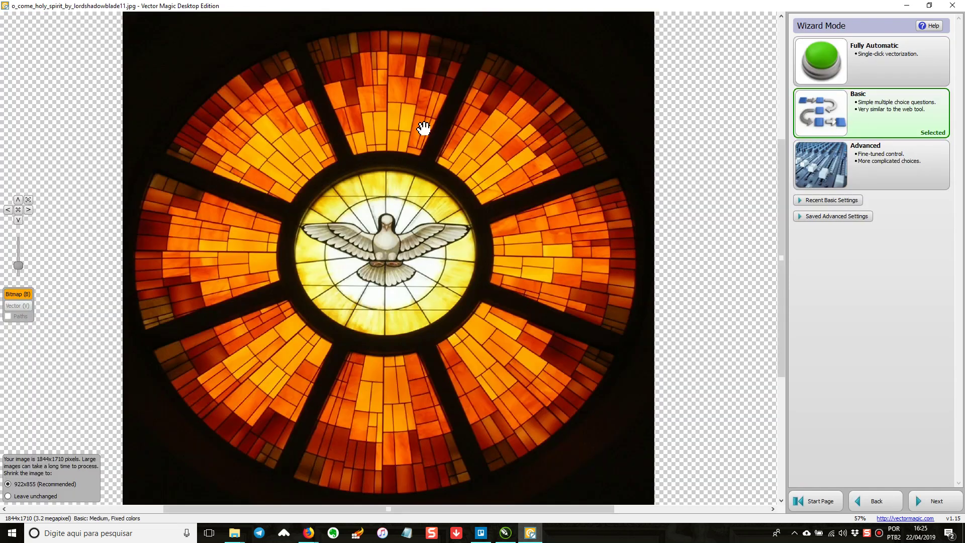
left_click(838, 55)
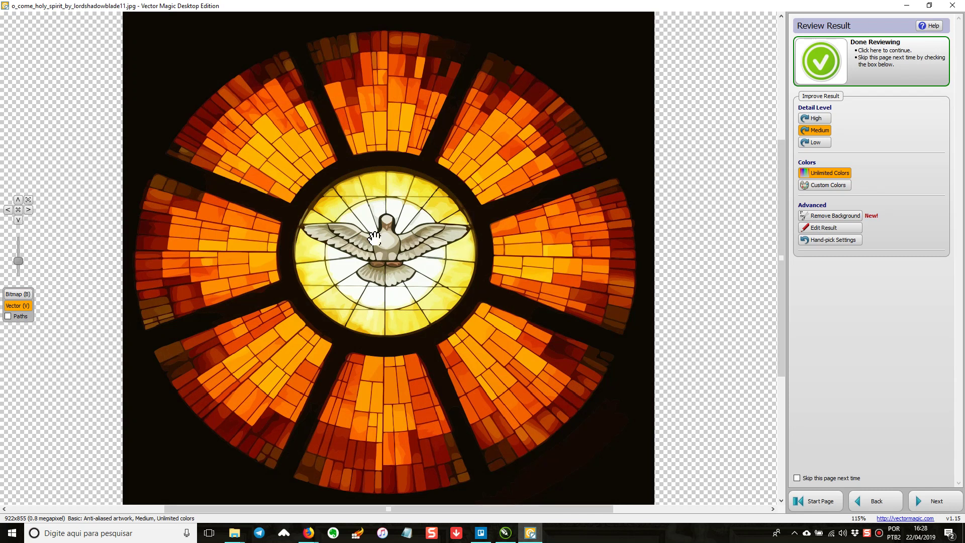
Examine the vectorized stained glass up close, checking the dove, the coloured panes and the outer edges.
scroll(383, 222, "up", 2)
scroll(329, 240, "up", 3)
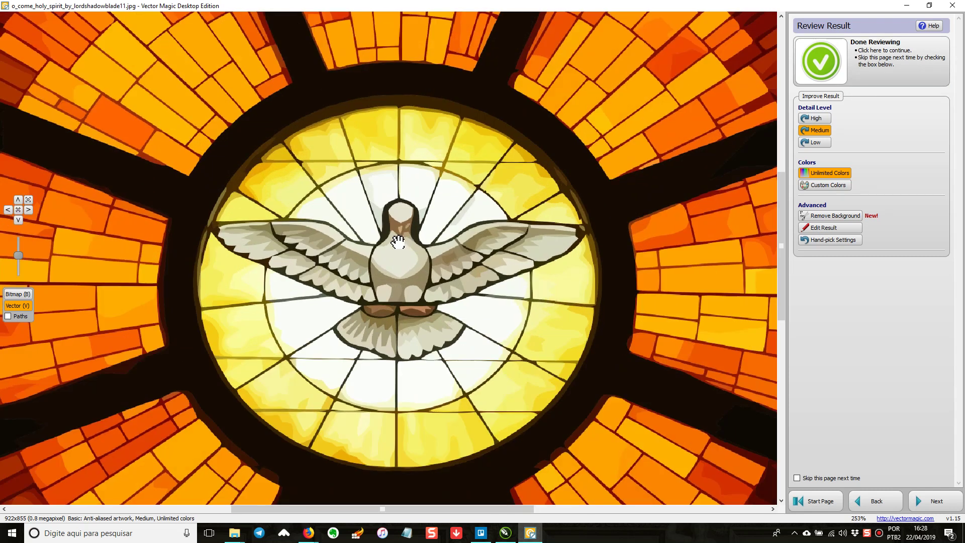
scroll(501, 241, "up", 2)
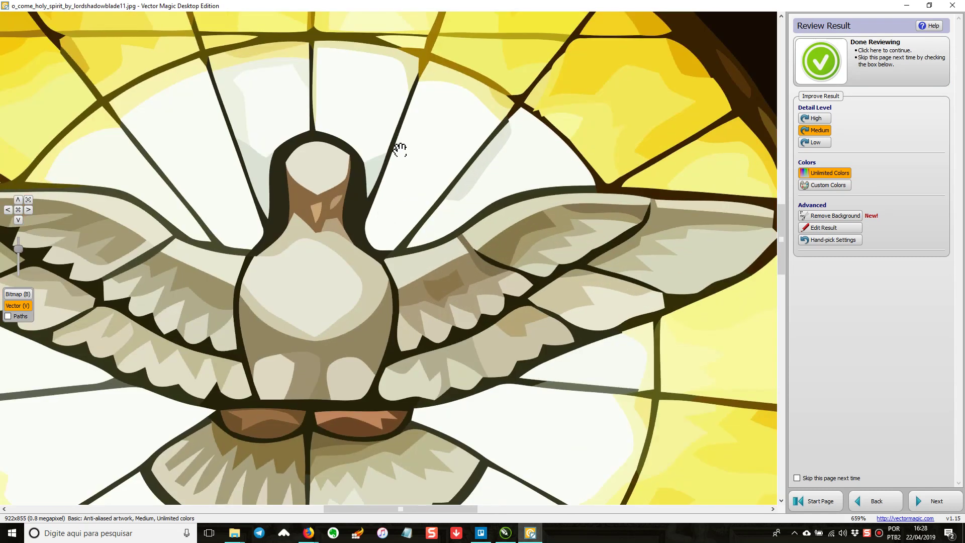
left_click_drag(450, 257, 388, 219)
left_click_drag(276, 216, 344, 148)
left_click_drag(285, 101, 325, 177)
scroll(501, 274, "down", 10)
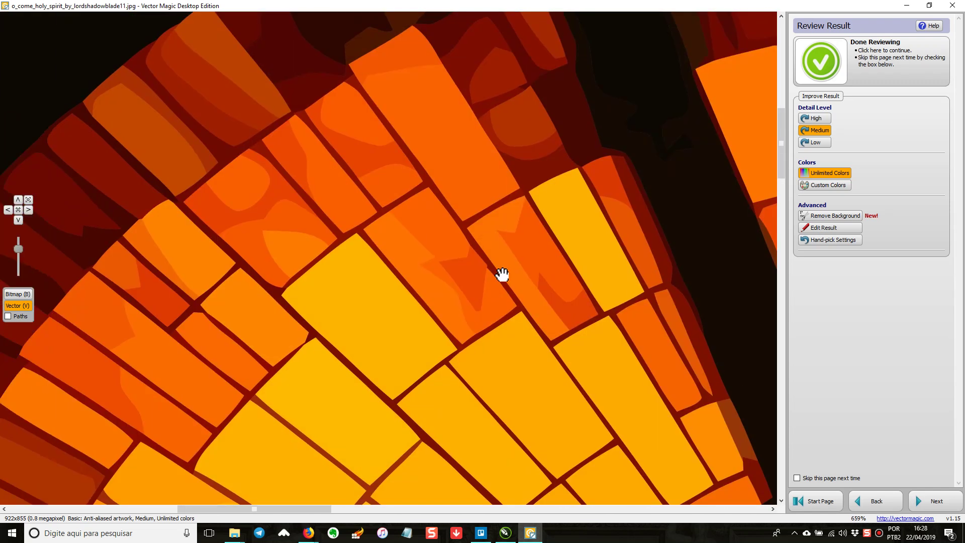
scroll(501, 274, "down", 1)
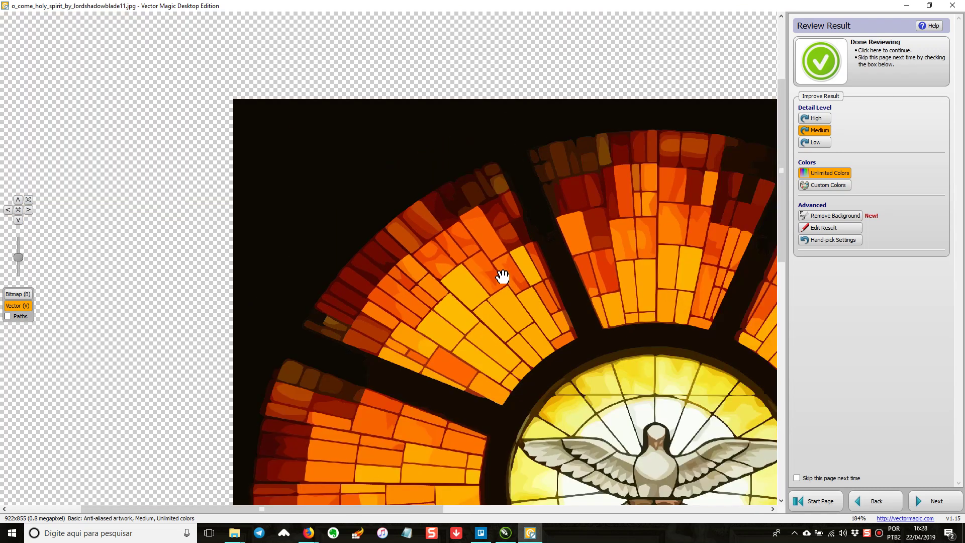
scroll(338, 204, "down", 2)
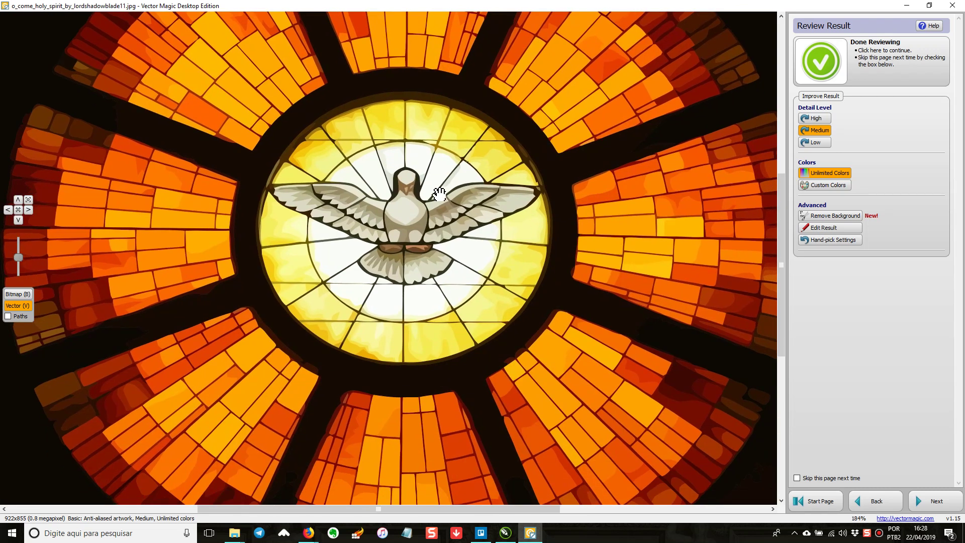
left_click_drag(481, 132, 491, 187)
left_click_drag(425, 375, 434, 198)
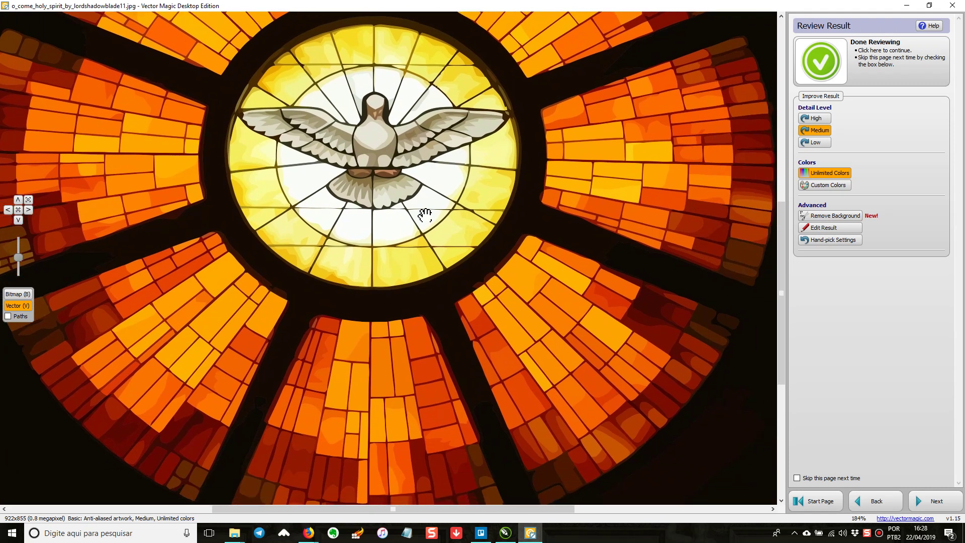
left_click_drag(387, 375, 279, 203)
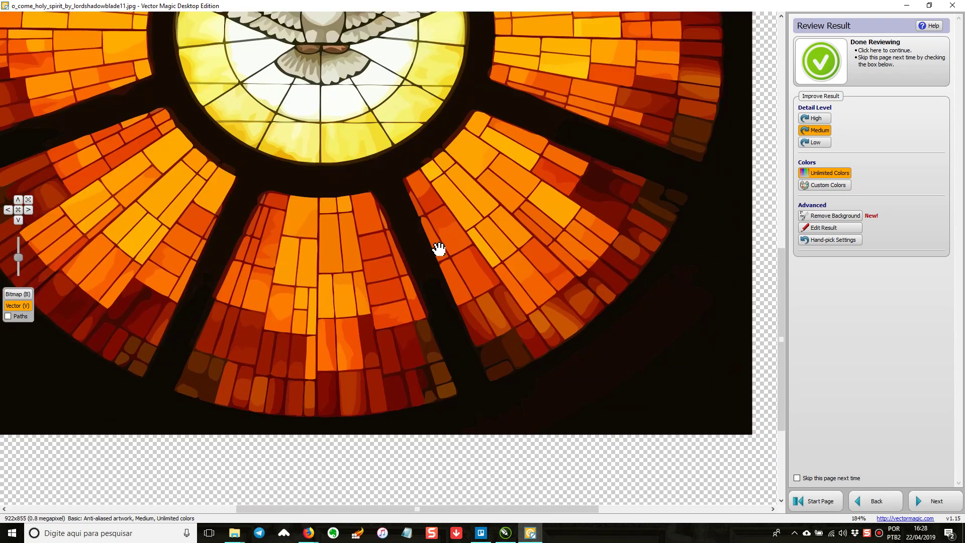
left_click_drag(517, 142, 506, 345)
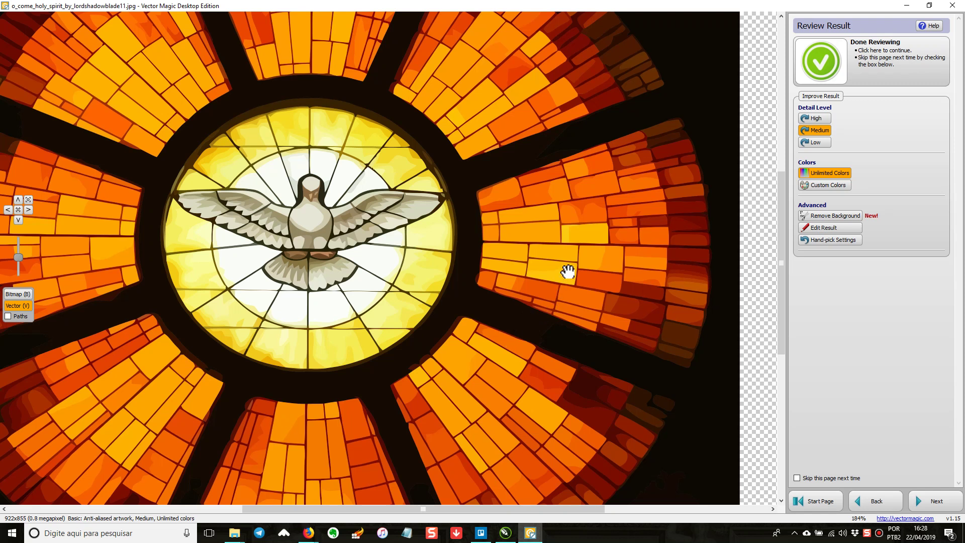
left_click_drag(568, 271, 572, 295)
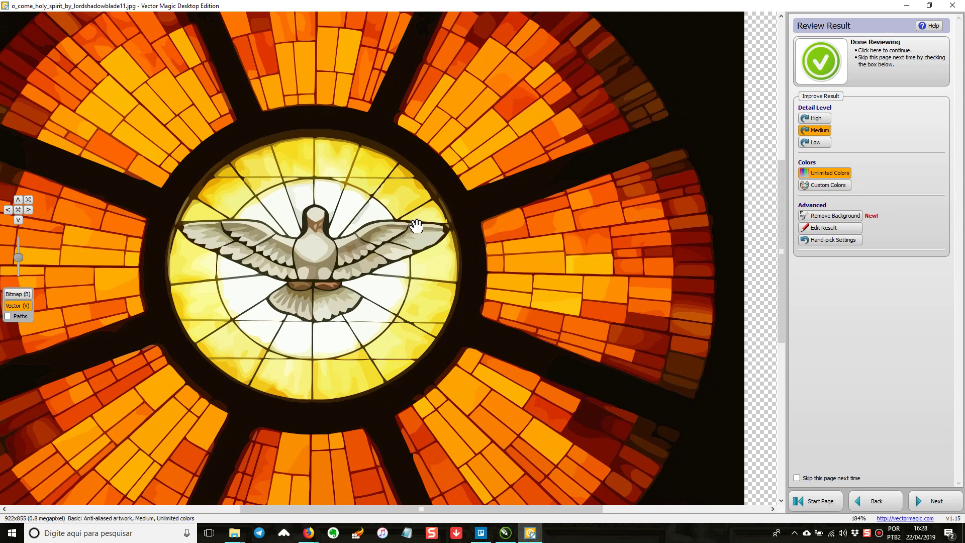
Accept the reviewed vector result and try to transfer it as an .ai file into the open CorelDRAW document.
left_click(856, 63)
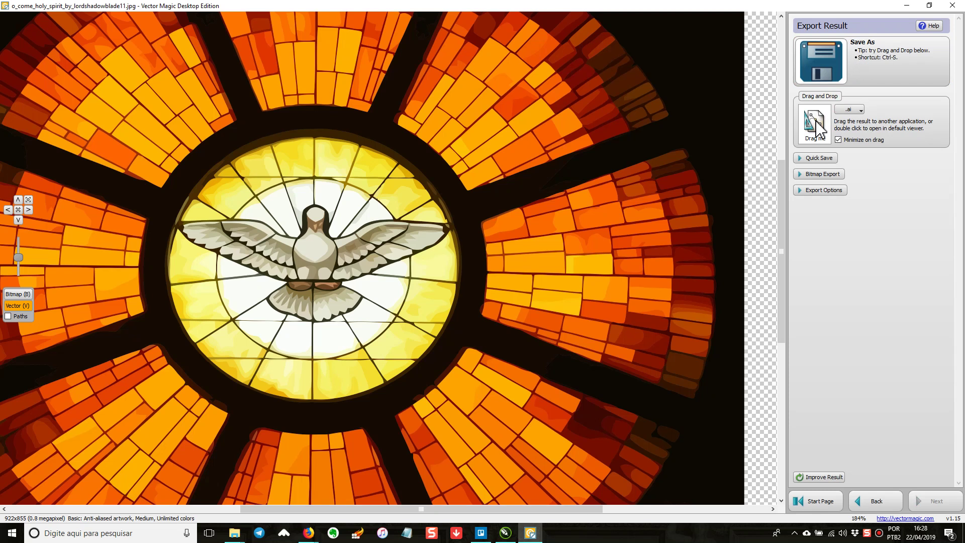
left_click_drag(814, 132, 618, 243)
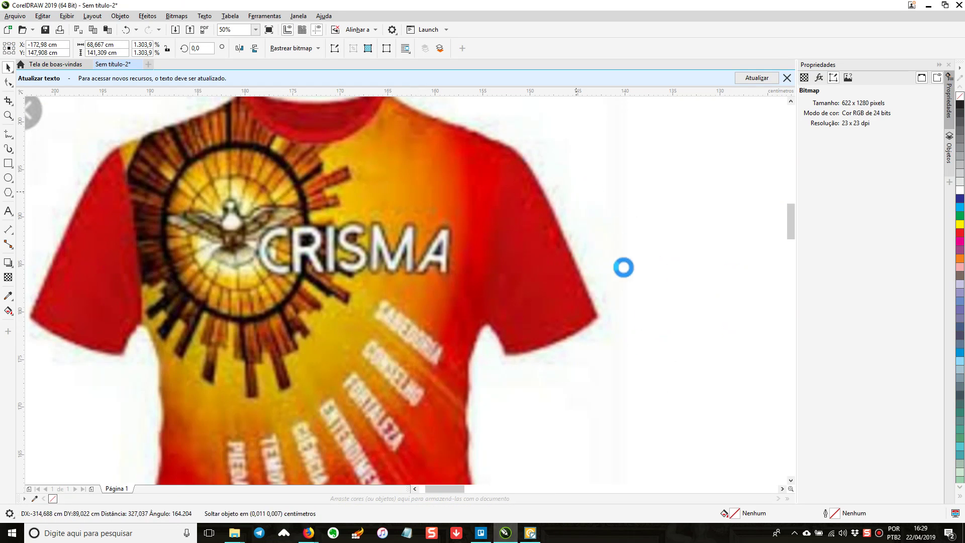
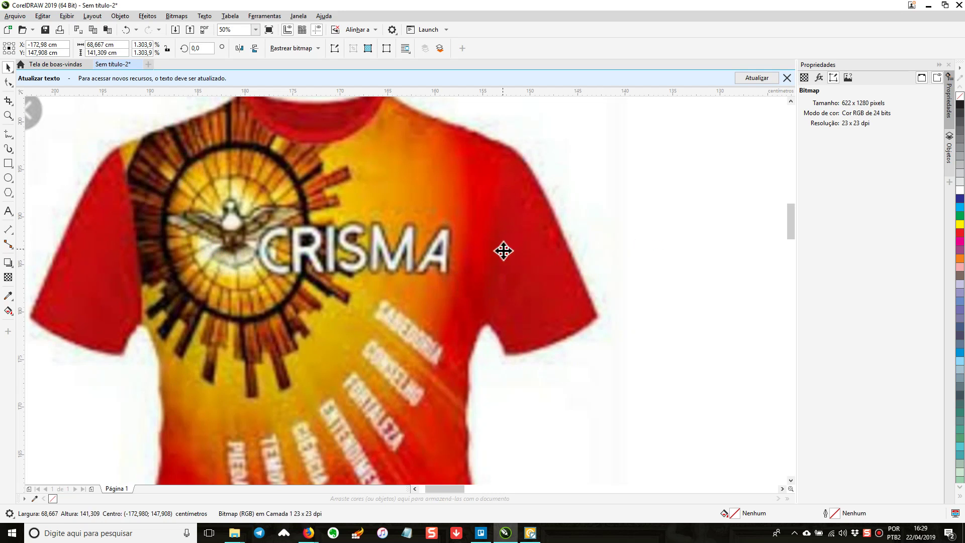
Move the shirt reference farther left of the page to clear space and dismiss the Atualizar texto notice.
key("F4")
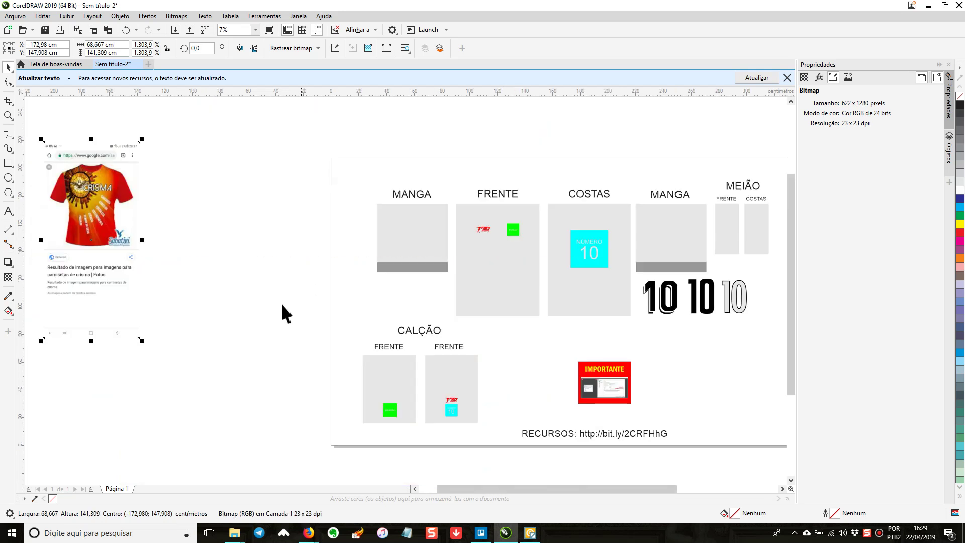
left_click_drag(297, 302, 489, 297)
left_click_drag(269, 233, 151, 268)
left_click(693, 128)
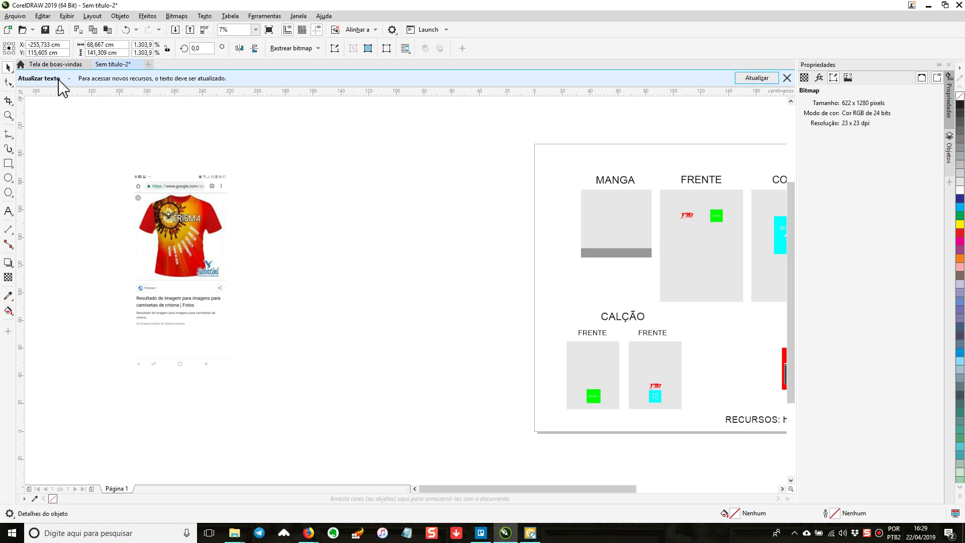
left_click(787, 77)
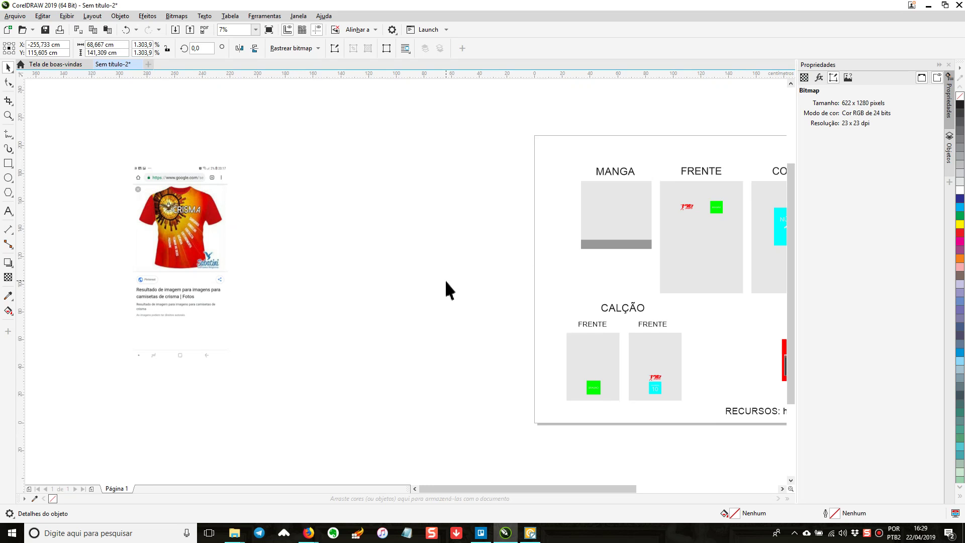
Return to Vector Magic and place its .ai stained-glass result in CorelDRAW, in the empty area left of the page.
left_click(530, 533)
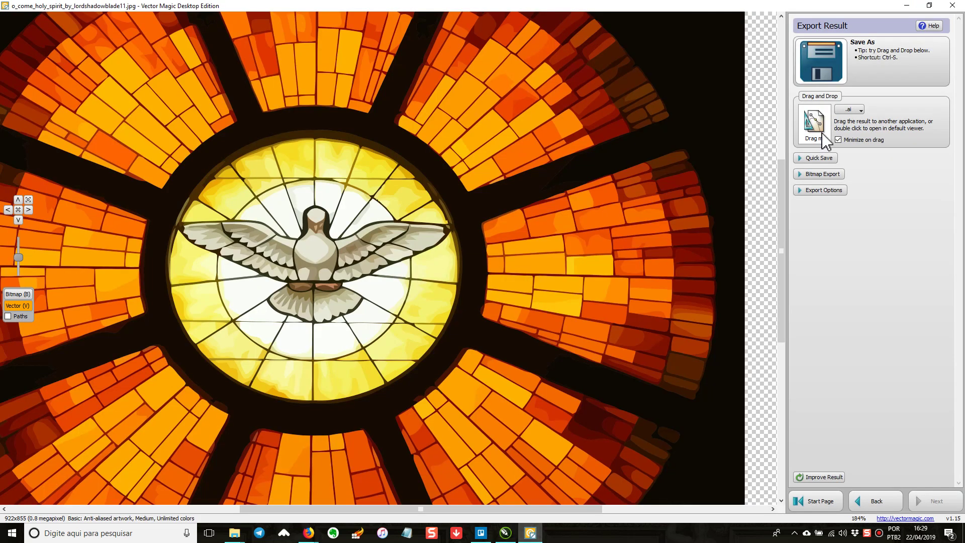
left_click_drag(821, 138, 303, 293)
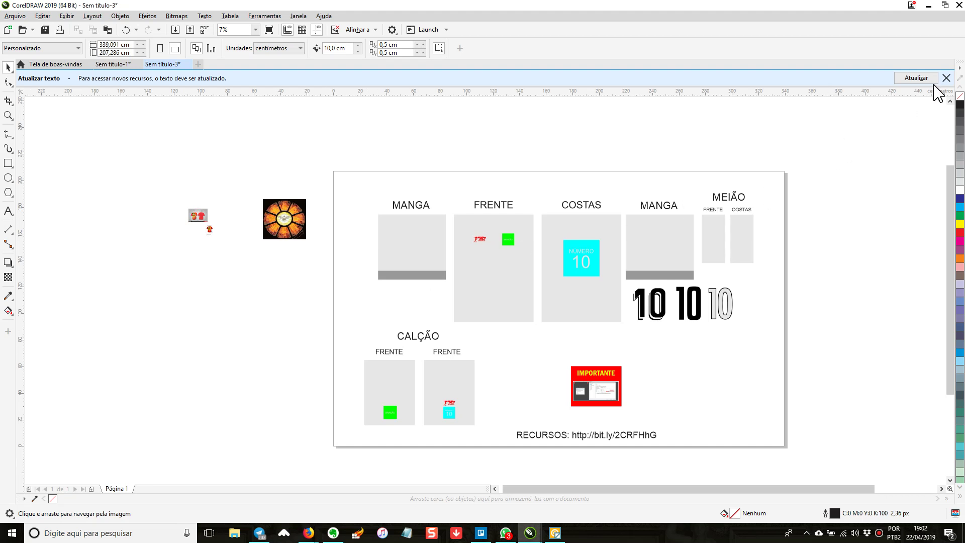
Dismiss the text-update notice and enlarge the two shirt references together to about 39.9 by 49.7 cm.
left_click(947, 78)
left_click_drag(451, 390, 336, 259)
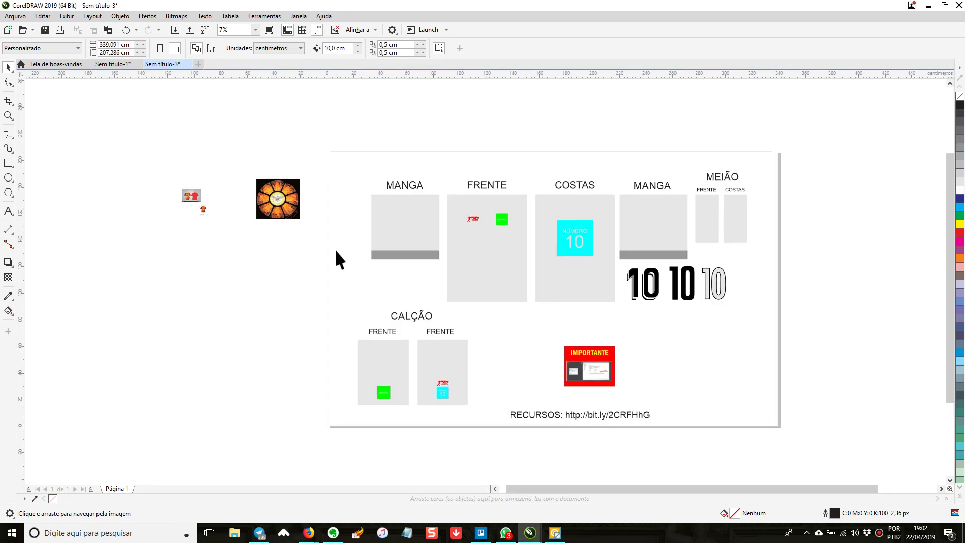
left_click_drag(201, 256, 222, 291)
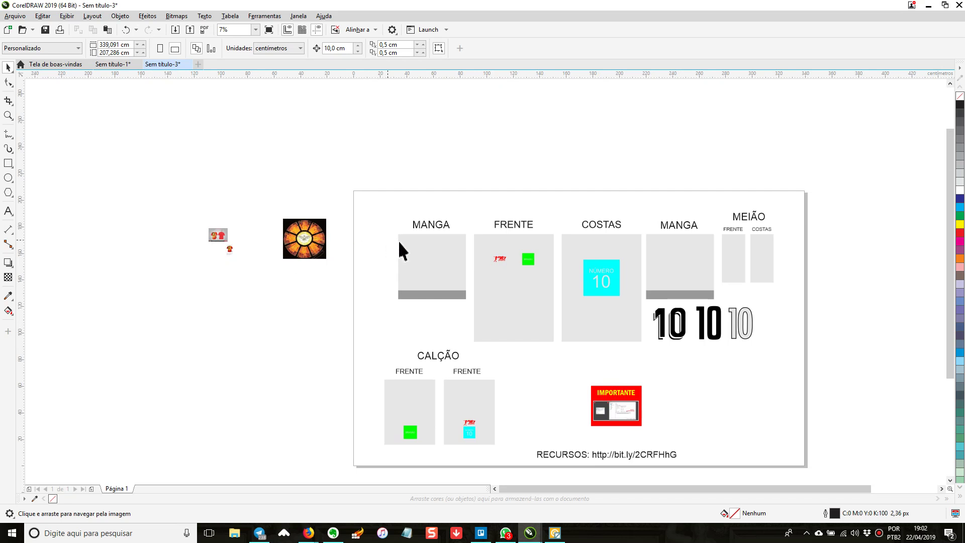
left_click_drag(552, 295, 508, 260)
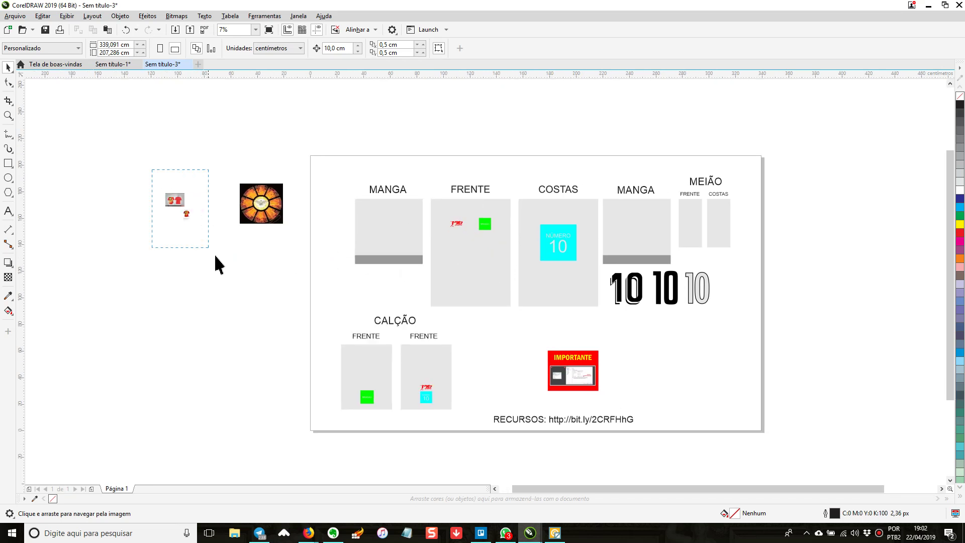
key("space")
key("space")
left_click_drag(215, 284, 301, 310)
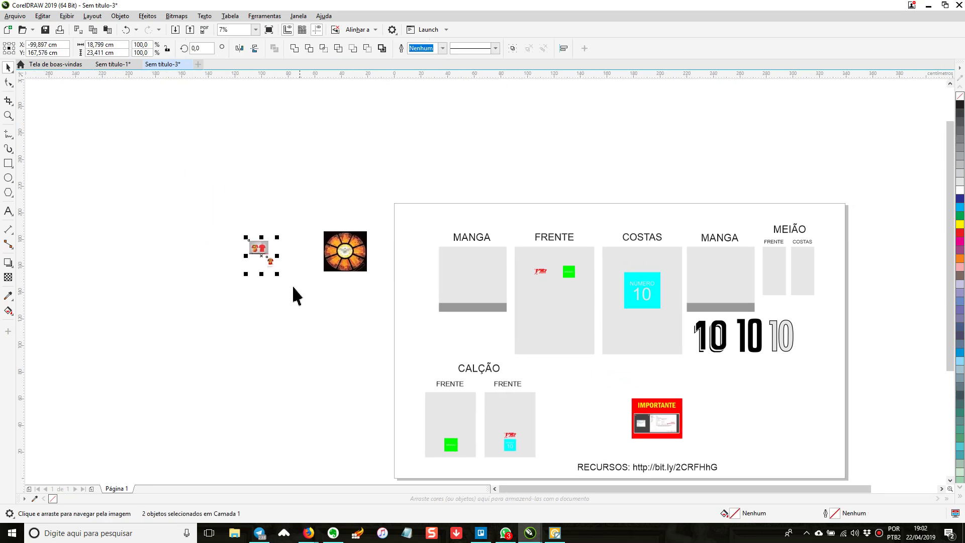
left_click_drag(285, 232, 328, 206)
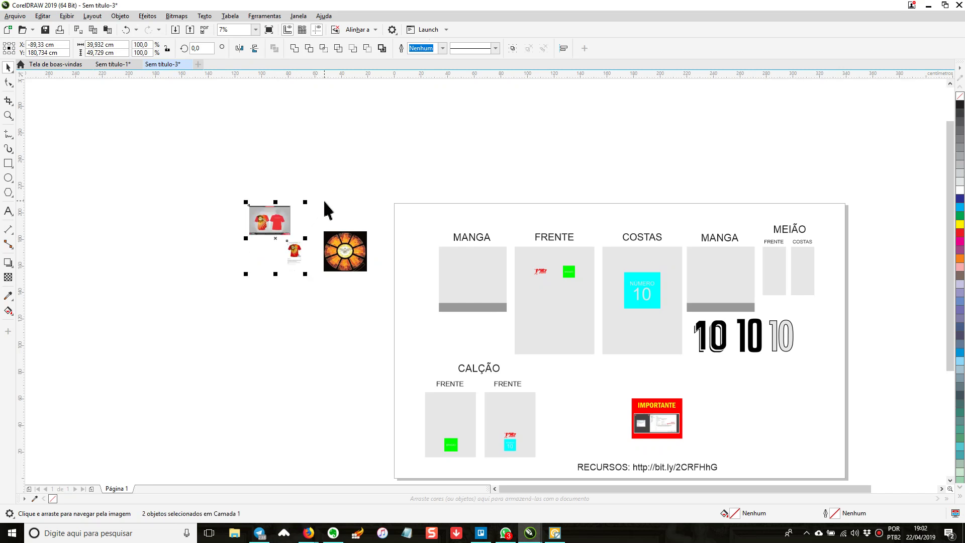
Move both shirt references below the stained glass and place the phone screenshot directly beneath the shirt mockup.
mouse_move(290, 252)
left_mouse_down()
mouse_move(337, 315)
mouse_move(305, 246)
left_mouse_up()
key("space")
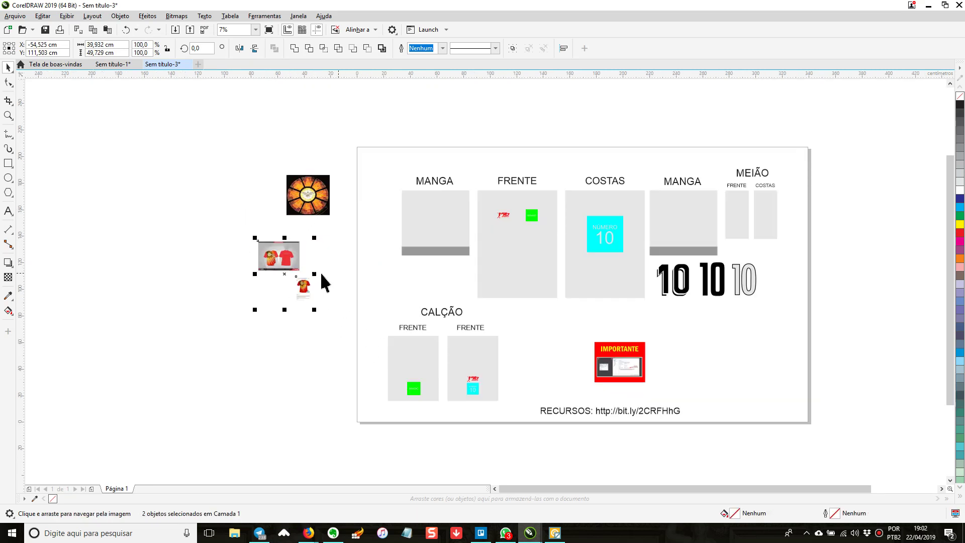
left_click(303, 329)
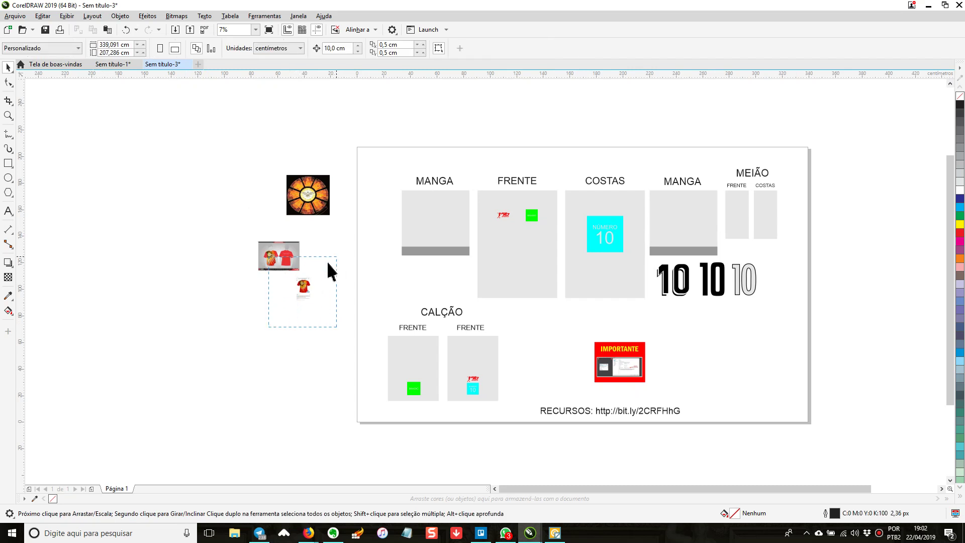
left_click_drag(336, 257, 336, 257)
left_click_drag(297, 300, 266, 304)
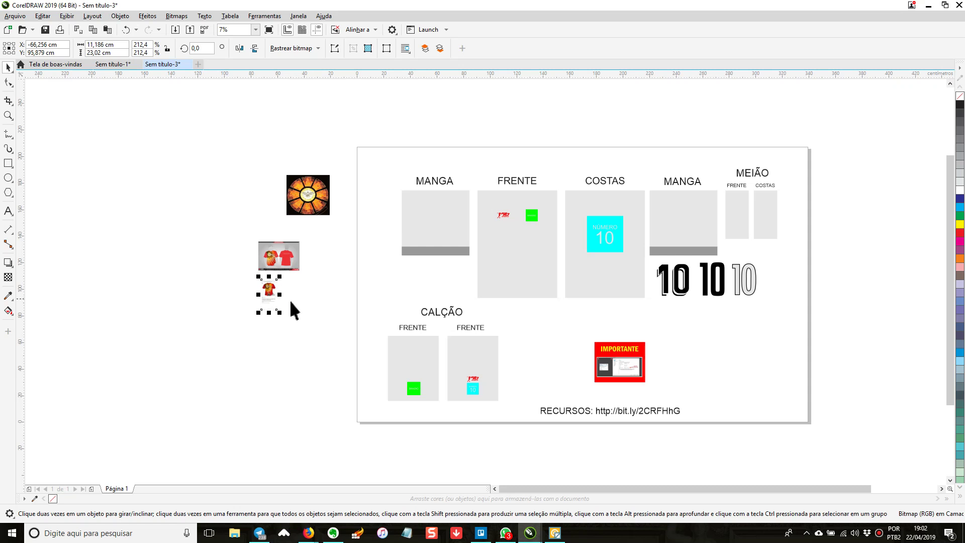
left_click(304, 303)
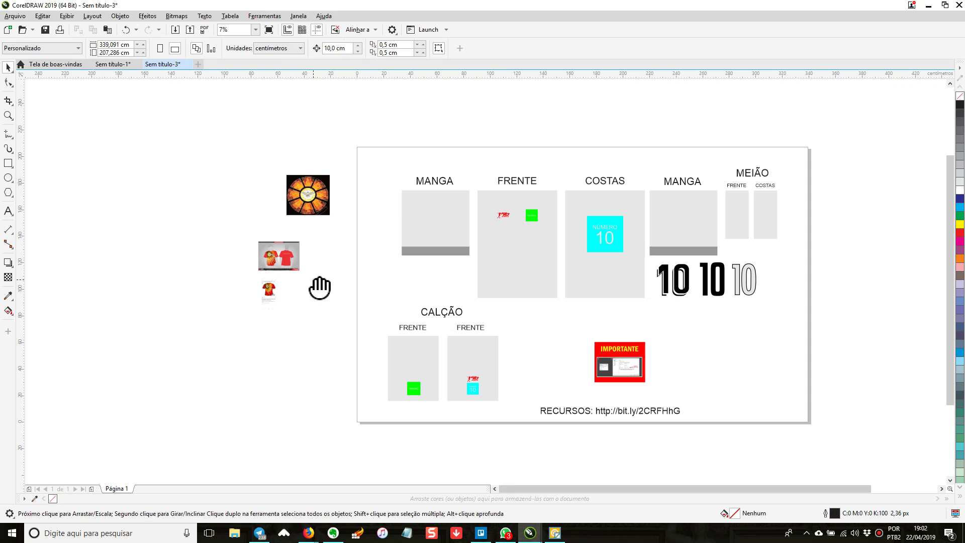
Enlarge the vectorized stained glass to about 200%, roughly 65 by 60 cm, keeping it beside the page.
left_click_drag(319, 287, 351, 309)
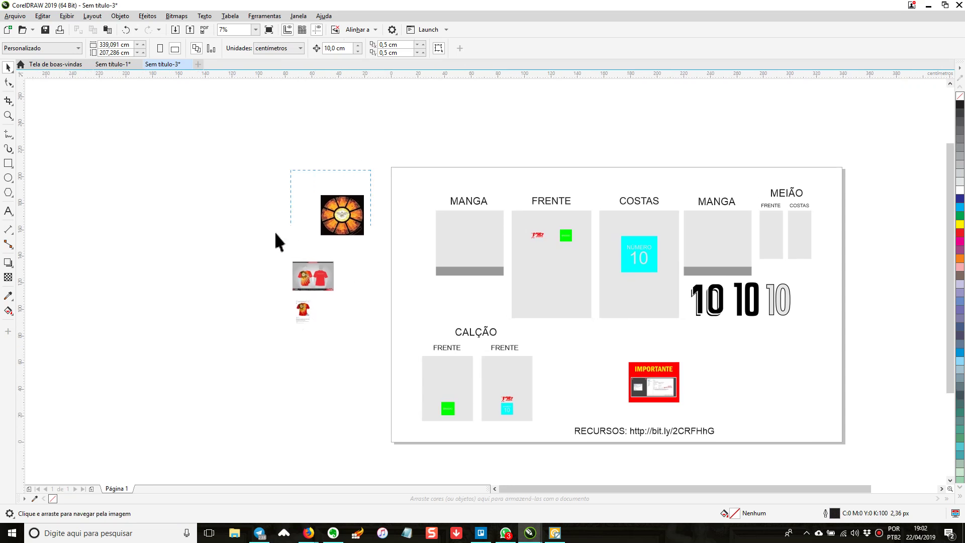
key("space")
key("ctrl+z")
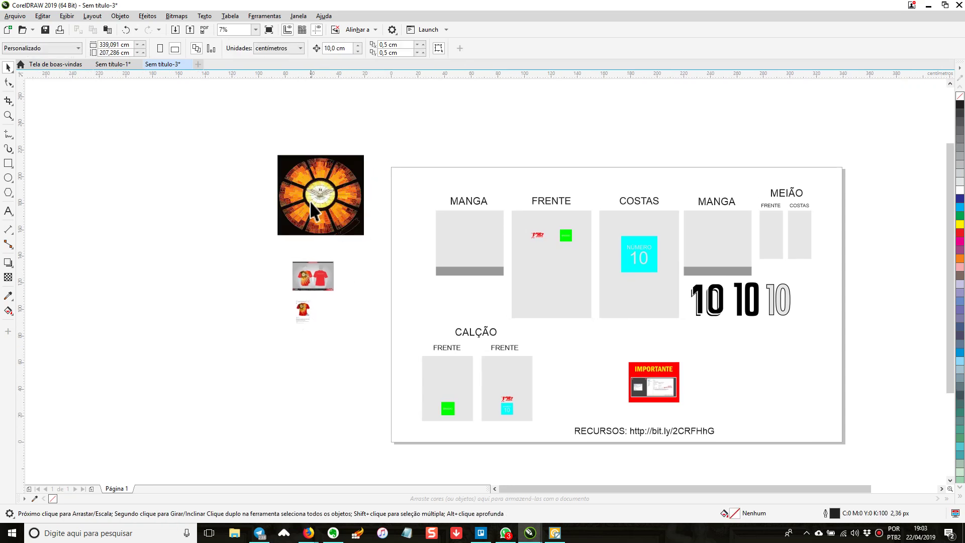
Examine the enlarged stained glass up close, including the dove and coloured panes, and look over the template's shirt pieces.
scroll(312, 204, "up", 4)
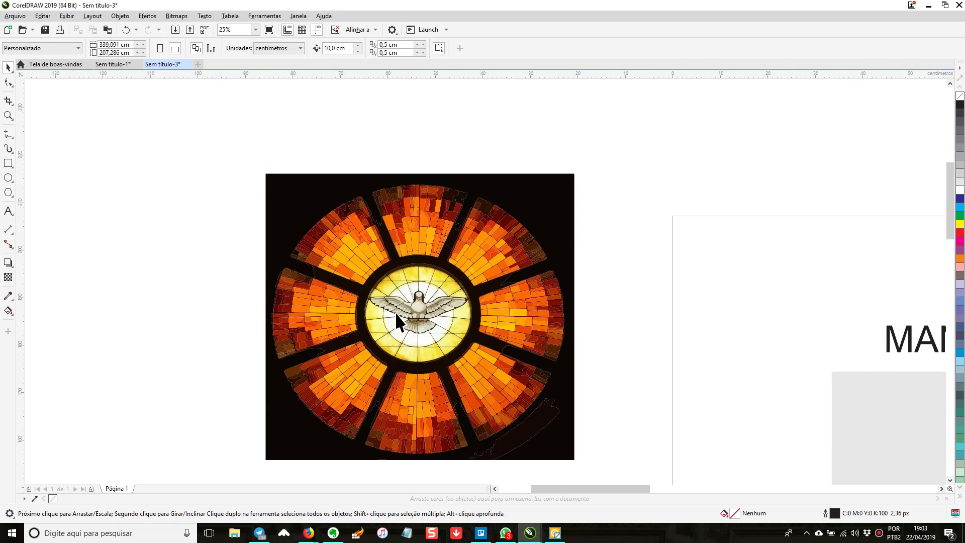
left_click_drag(406, 371, 513, 309)
scroll(502, 236, "up", 4)
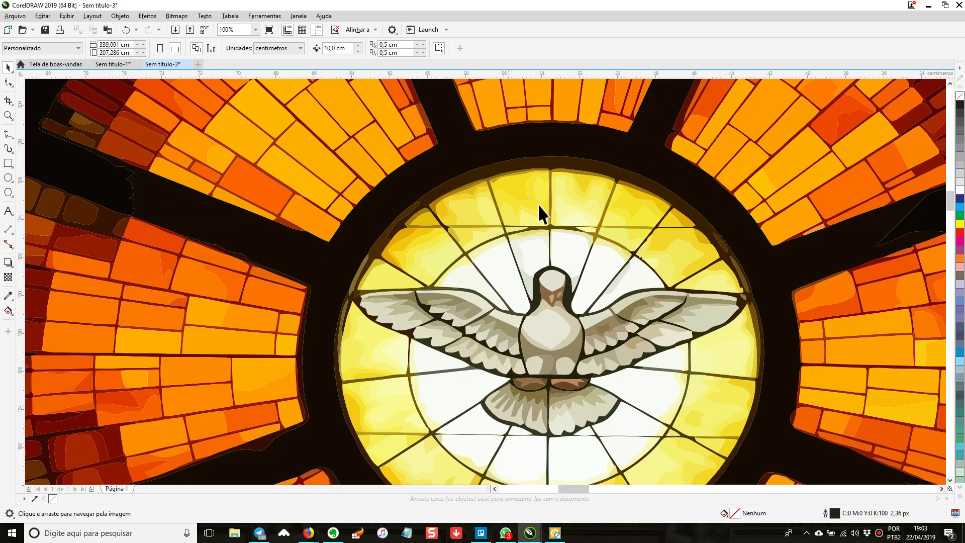
left_click_drag(519, 221, 410, 308)
left_click_drag(528, 356, 409, 413)
left_click_drag(608, 280, 507, 312)
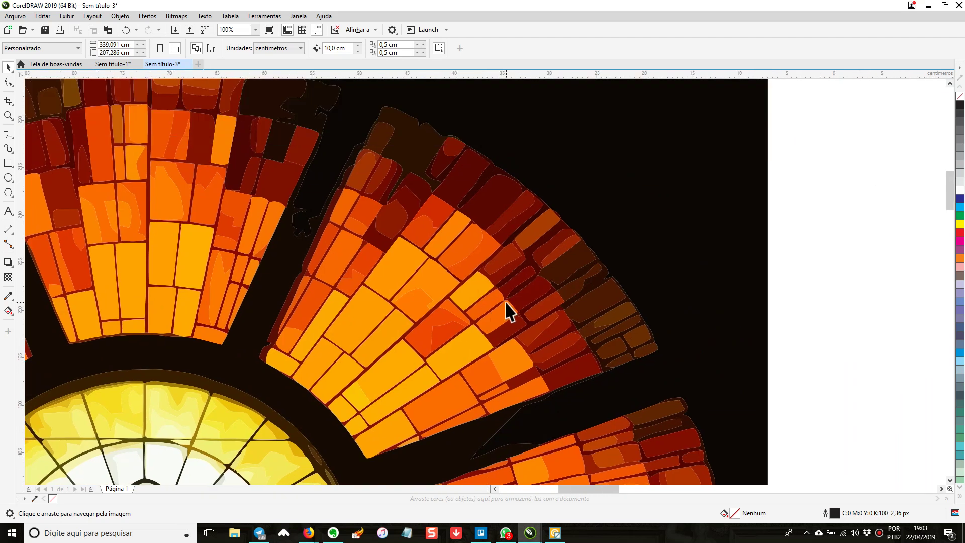
scroll(508, 312, "down", 6)
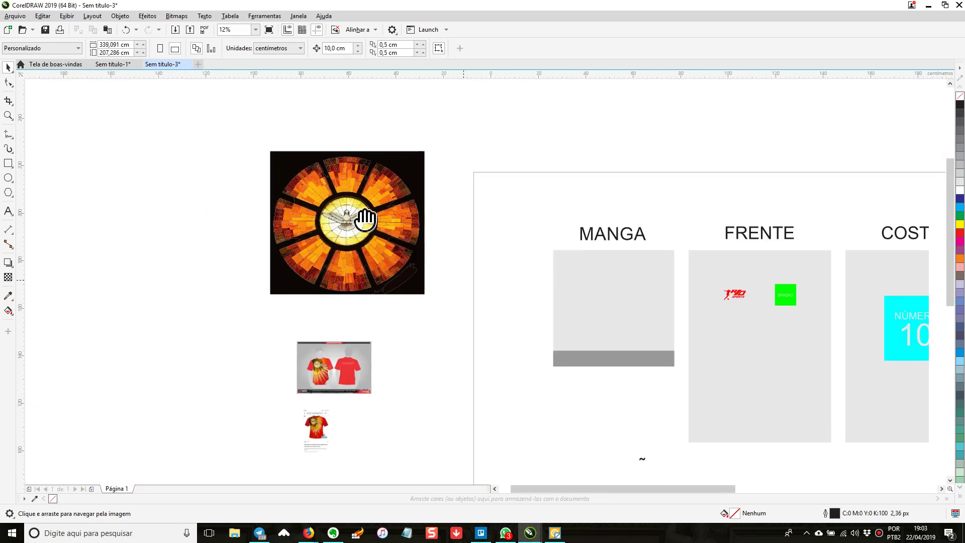
left_click_drag(365, 219, 234, 161)
left_click_drag(586, 337, 495, 322)
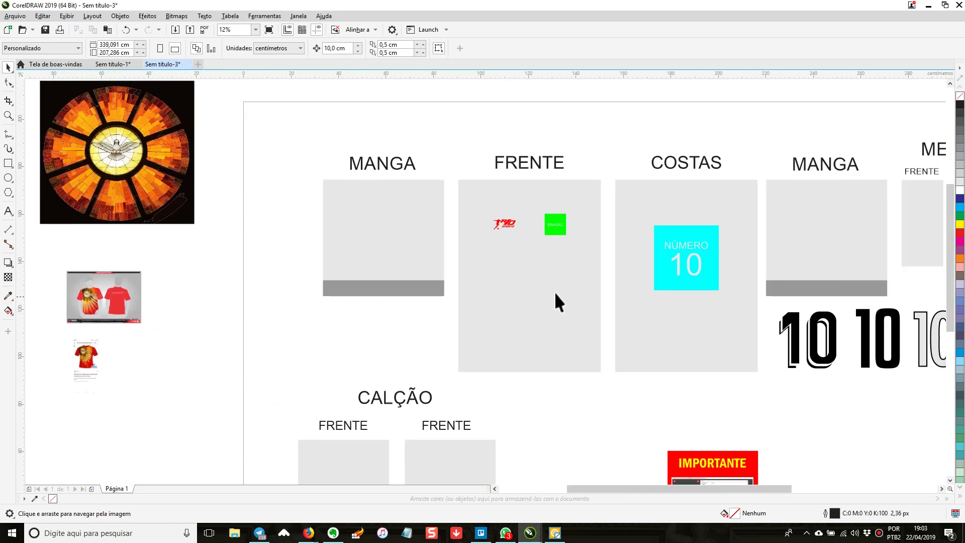
left_click_drag(521, 282, 474, 338)
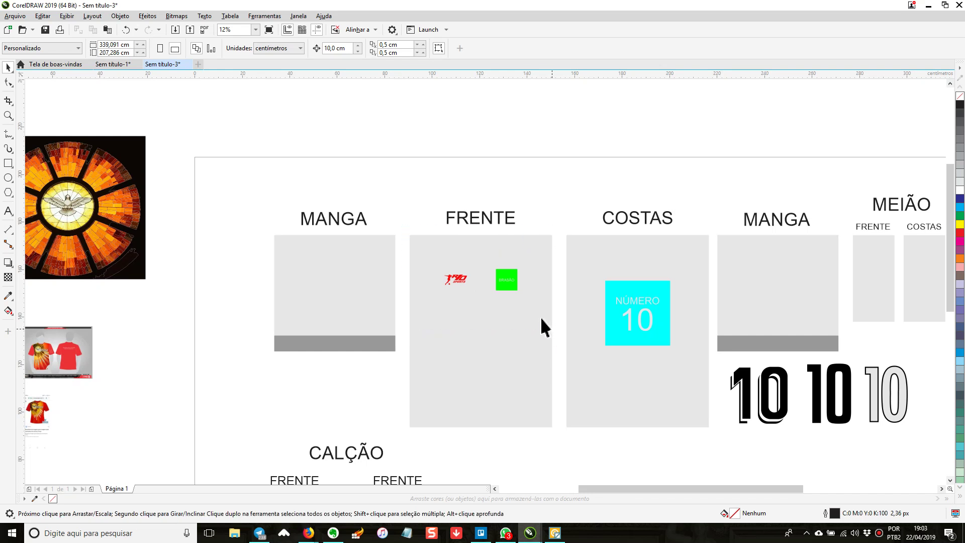
Move the phone screenshot of the CRISMA shirt beside the stained glass and enlarge it to about 17.3 by 35.5 cm.
scroll(437, 330, "down", 2)
left_click_drag(276, 345, 550, 301)
scroll(551, 310, "up", 2)
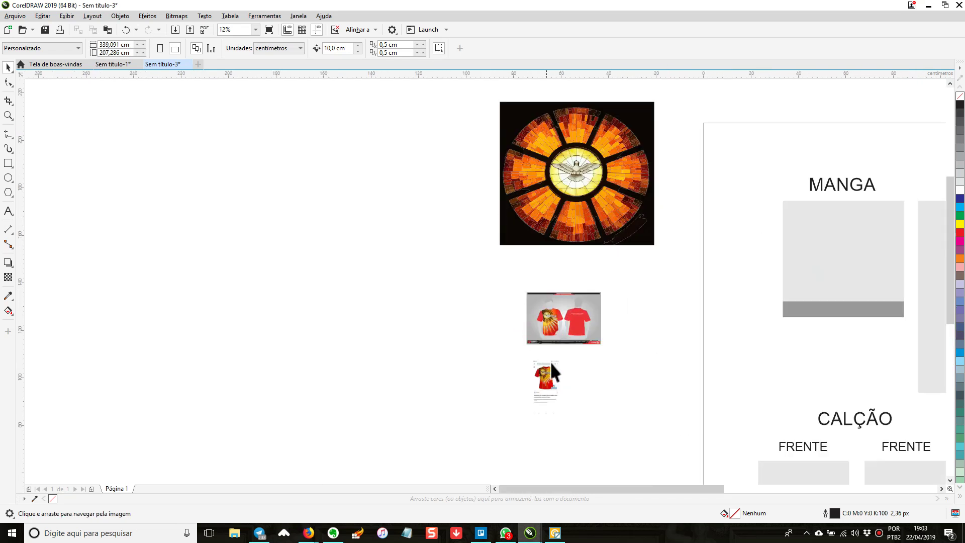
key("space")
left_click_drag(546, 388, 393, 135)
scroll(393, 136, "up", 4)
left_click_drag(437, 299, 521, 410)
left_click_drag(524, 184, 525, 254)
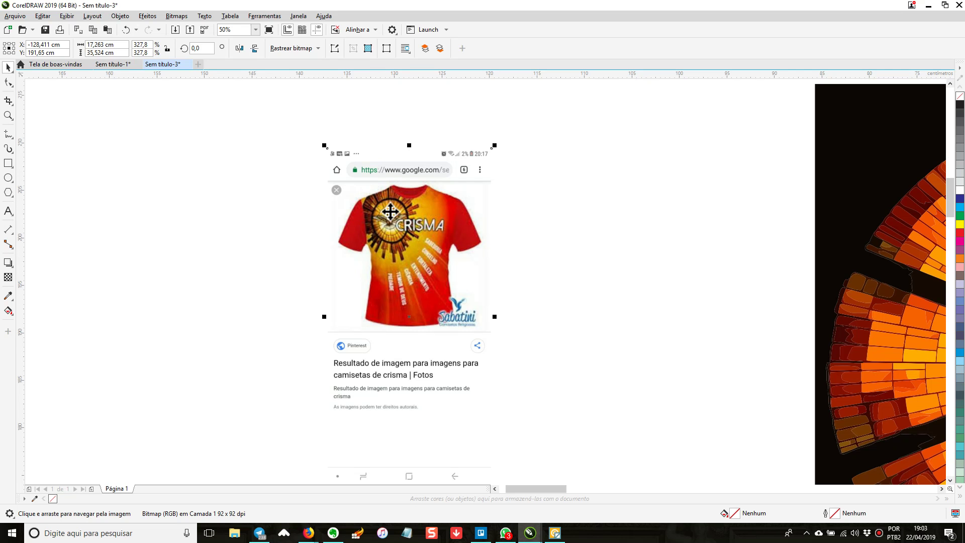
Read the template's IMPORTANTE note to check the contractor's required colour mode and how to set it.
scroll(496, 285, "down", 3)
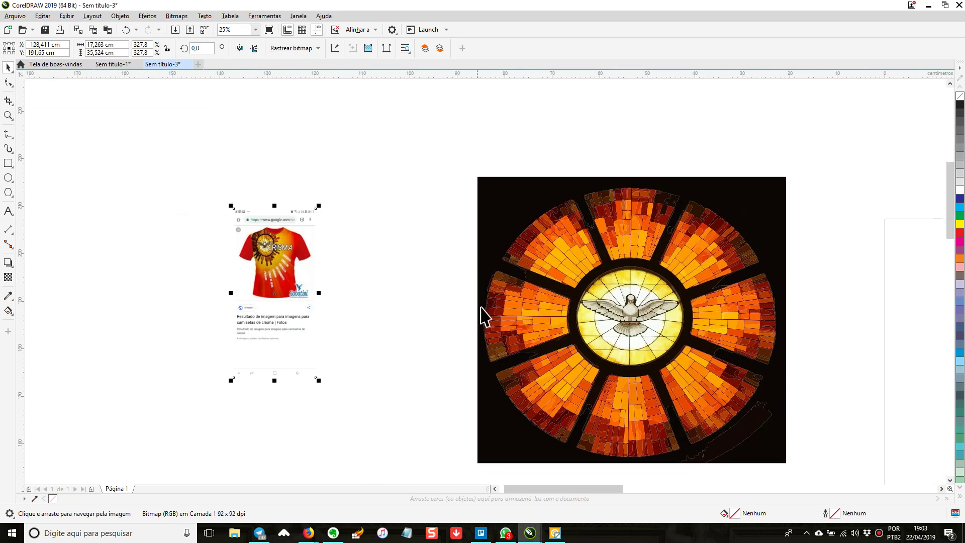
left_click_drag(652, 287, 586, 250)
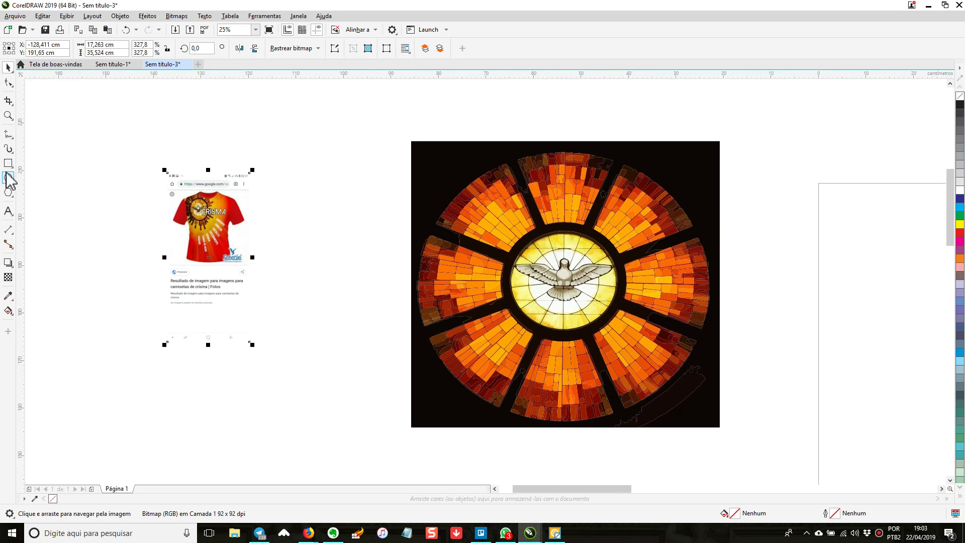
scroll(443, 160, "right", 5)
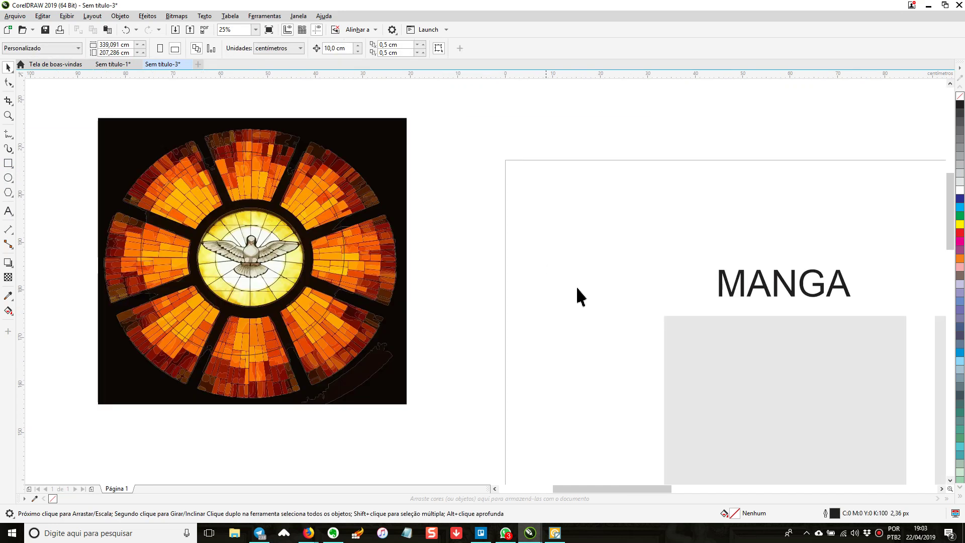
scroll(689, 351, "down", 2)
left_click_drag(685, 365, 304, 201)
left_click_drag(409, 241, 383, 231)
scroll(355, 264, "up", 4)
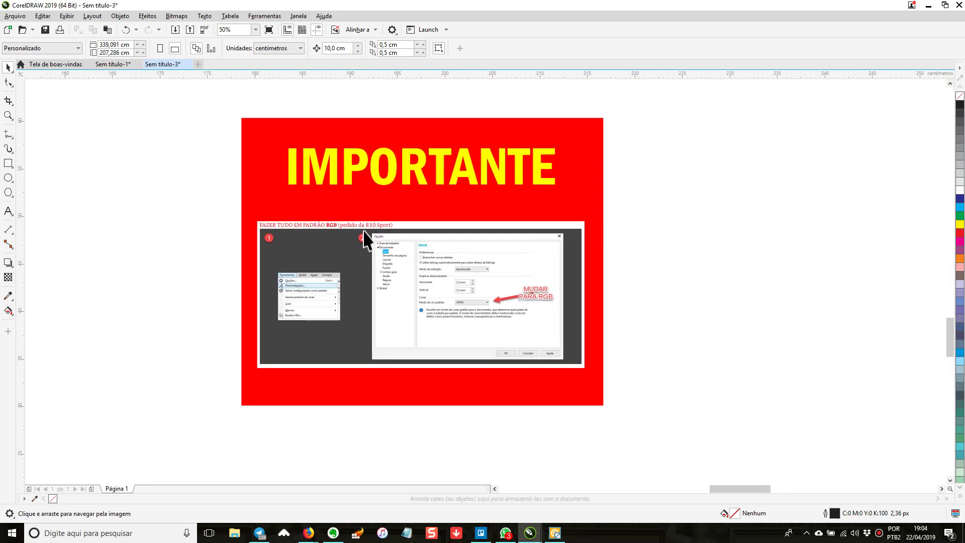
scroll(298, 289, "up", 4)
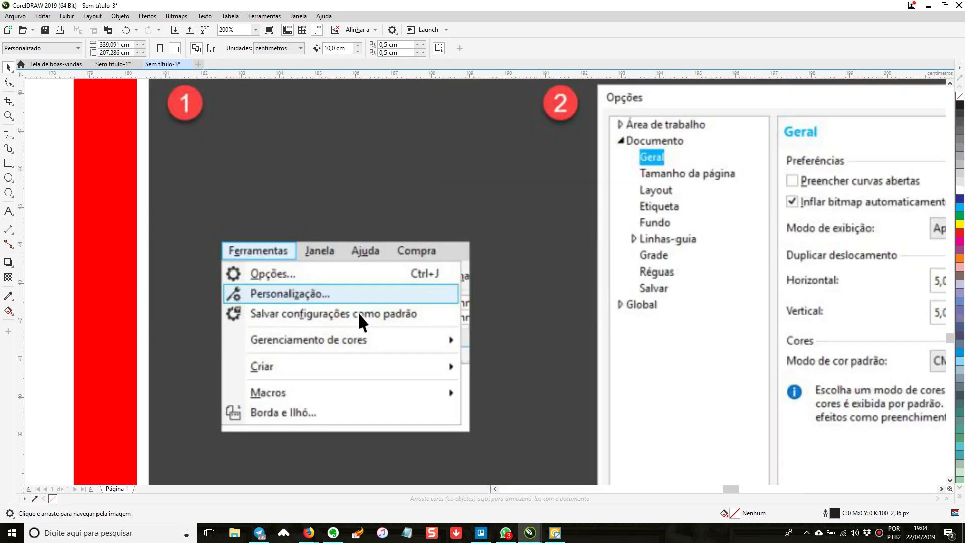
left_click_drag(562, 331, 362, 293)
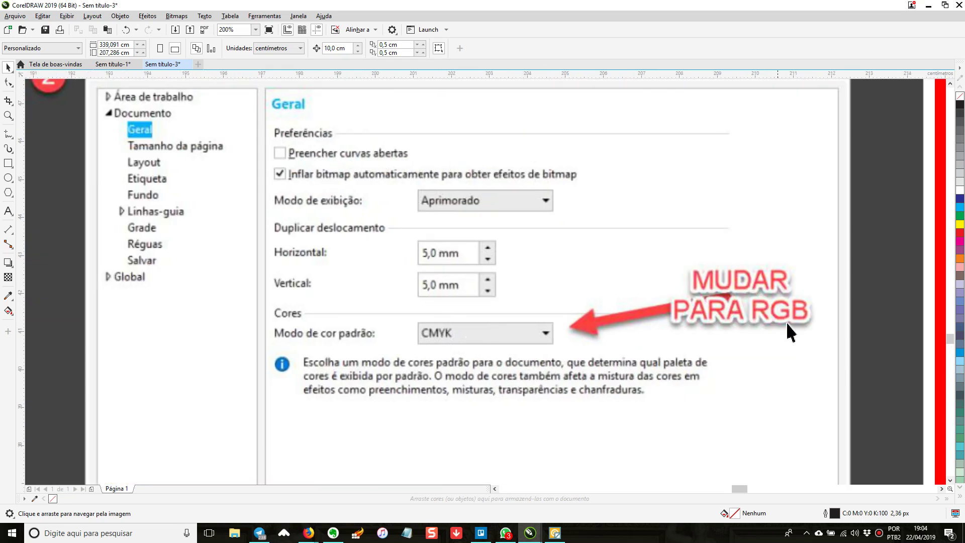
scroll(482, 322, "down", 3)
scroll(397, 206, "up", 3)
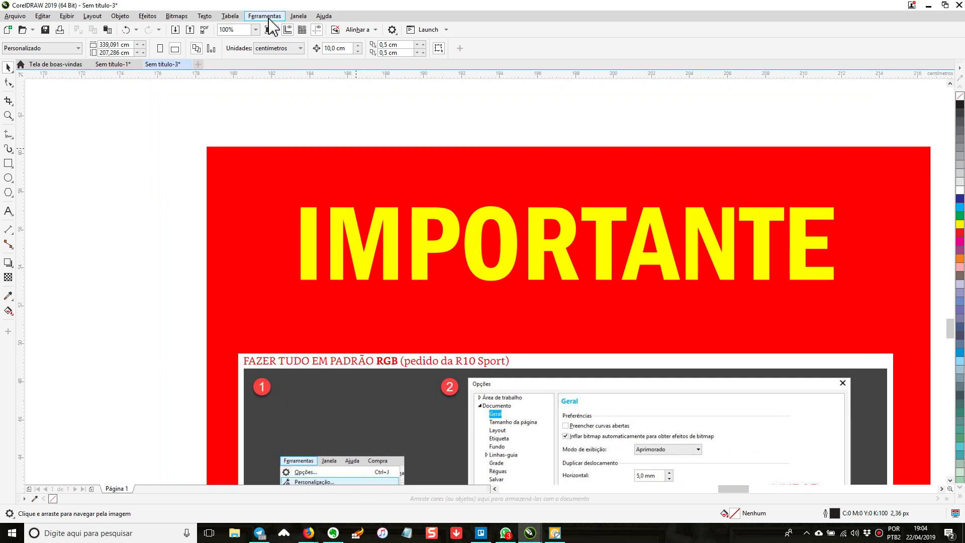
Set the document's primary colour mode to RGB in the colour management settings.
left_click(269, 19)
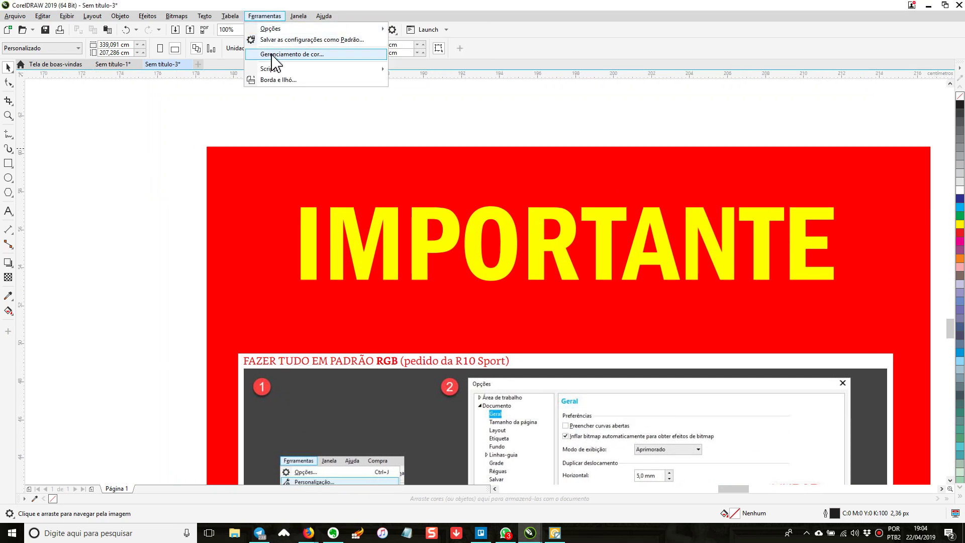
left_click(291, 54)
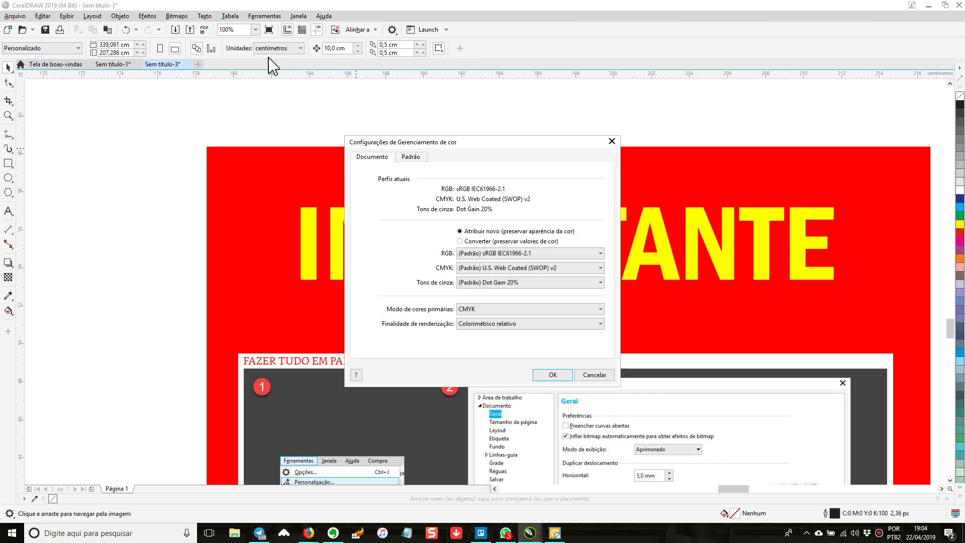
left_click(471, 309)
left_click(474, 324)
left_click(553, 374)
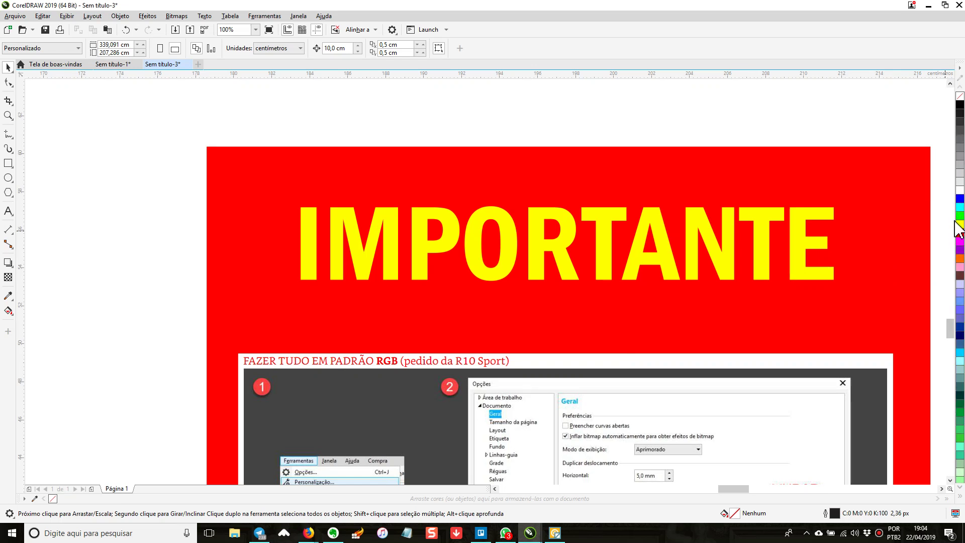
Draw a circle about 42.9 cm in diameter over the stained-glass wheel.
scroll(86, 231, "down", 3)
left_click_drag(205, 248, 492, 280)
scroll(375, 276, "down", 1)
left_click_drag(372, 276, 500, 293)
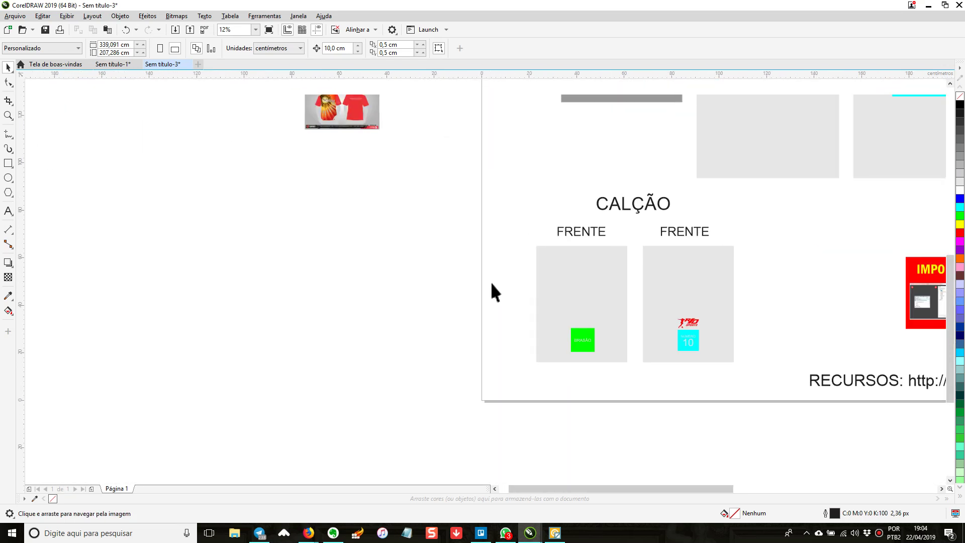
left_click_drag(412, 170, 332, 303)
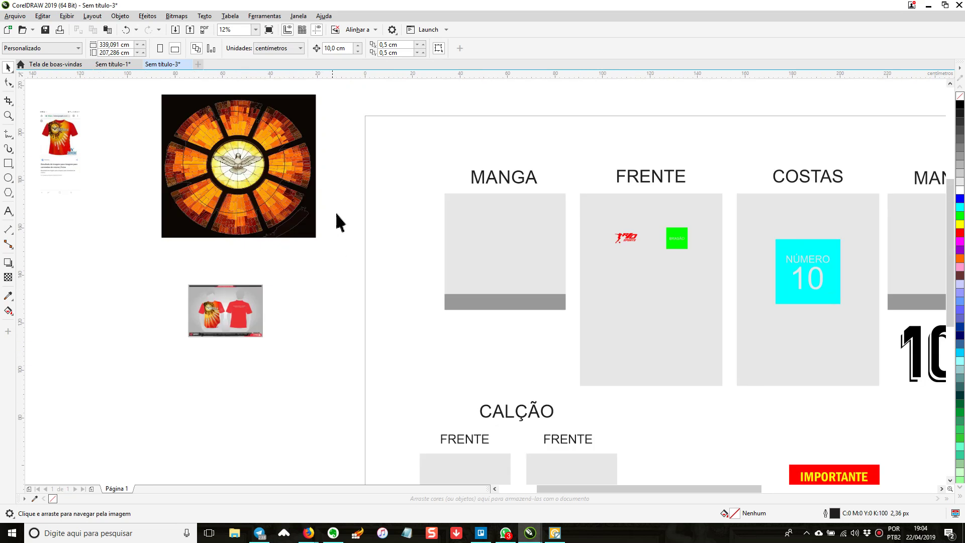
left_click_drag(358, 185, 431, 317)
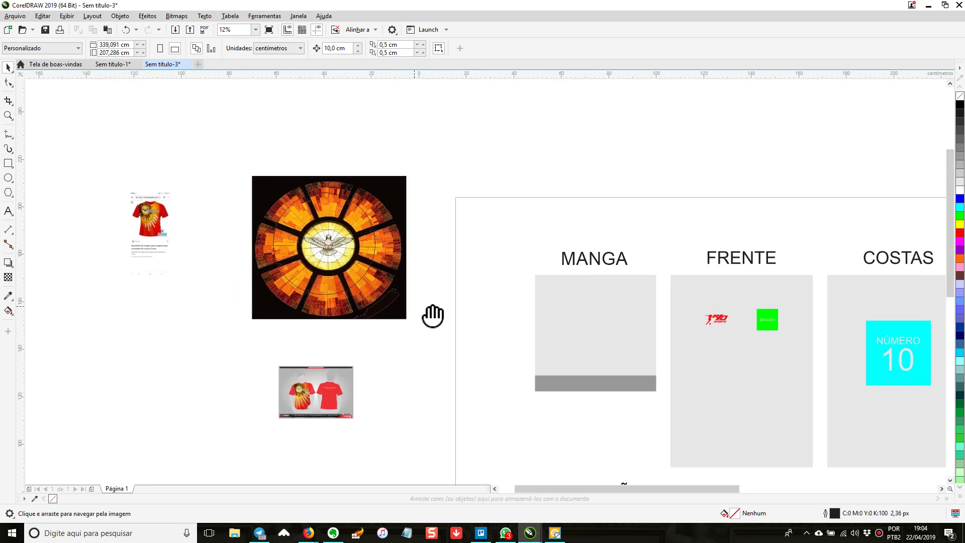
left_click(344, 236)
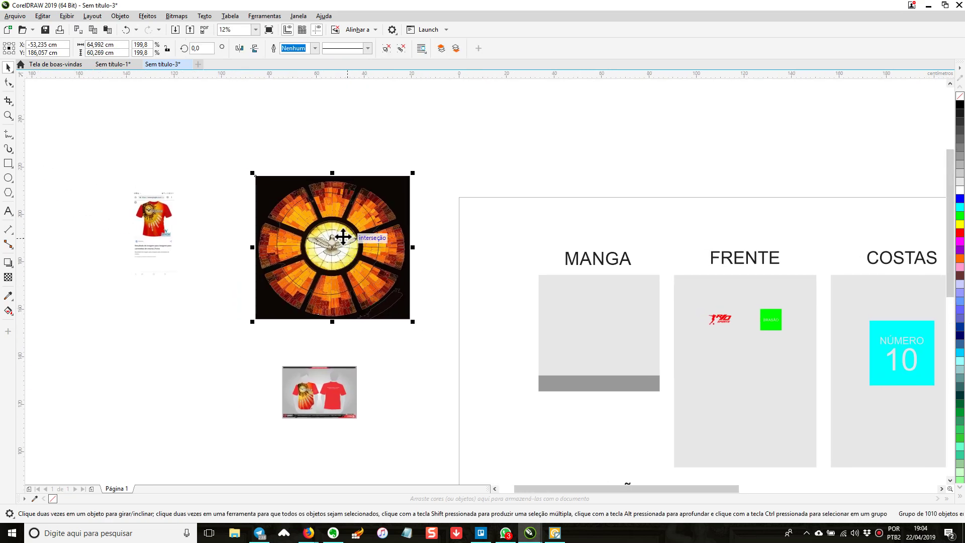
left_click(371, 164)
left_click(384, 216)
left_click(472, 190)
left_click(302, 302)
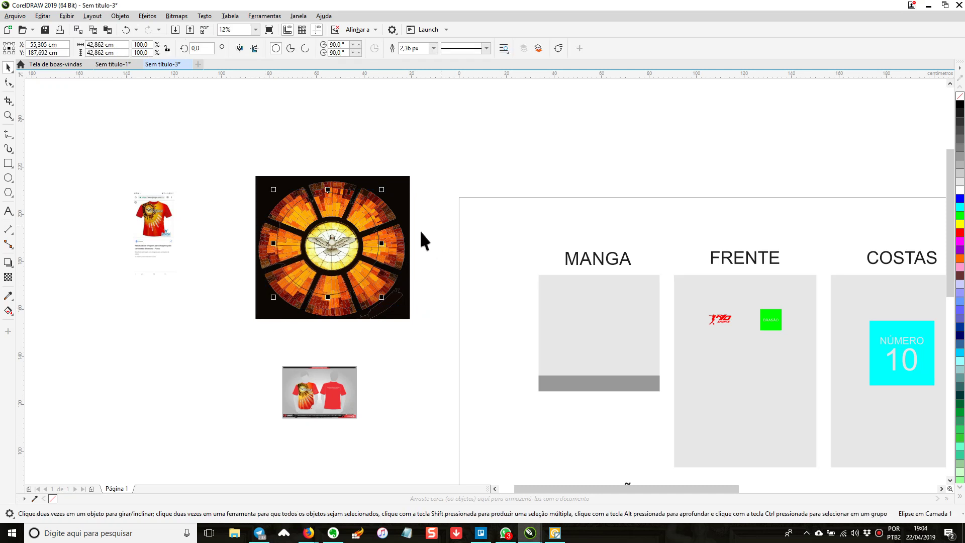
Give the circle a green outline and enlarge it to about 52.9 cm in diameter over the stained-glass wheel.
right_click(961, 216)
left_click(412, 163)
scroll(325, 225, "up", 1)
left_click_drag(521, 150, 152, 380)
left_click_drag(434, 156, 469, 135)
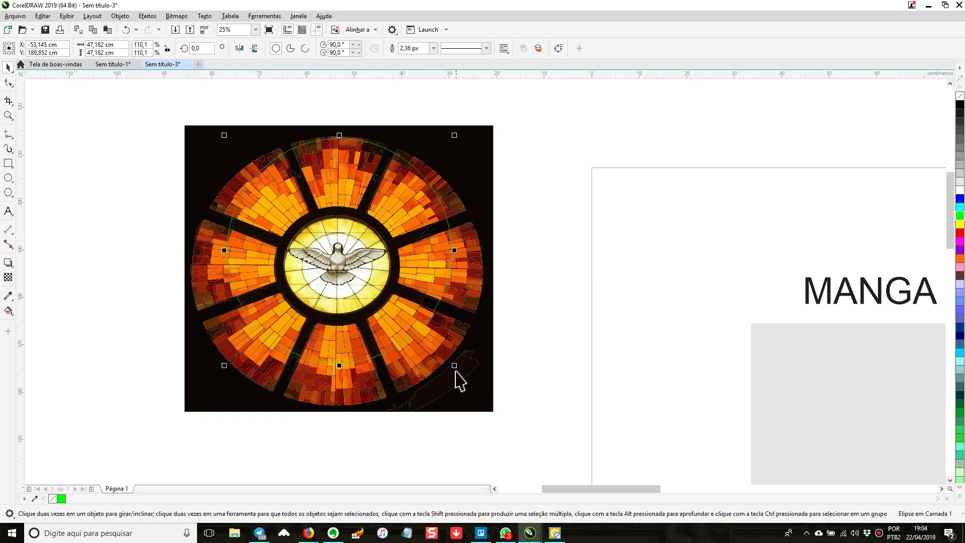
left_click_drag(465, 374, 486, 391)
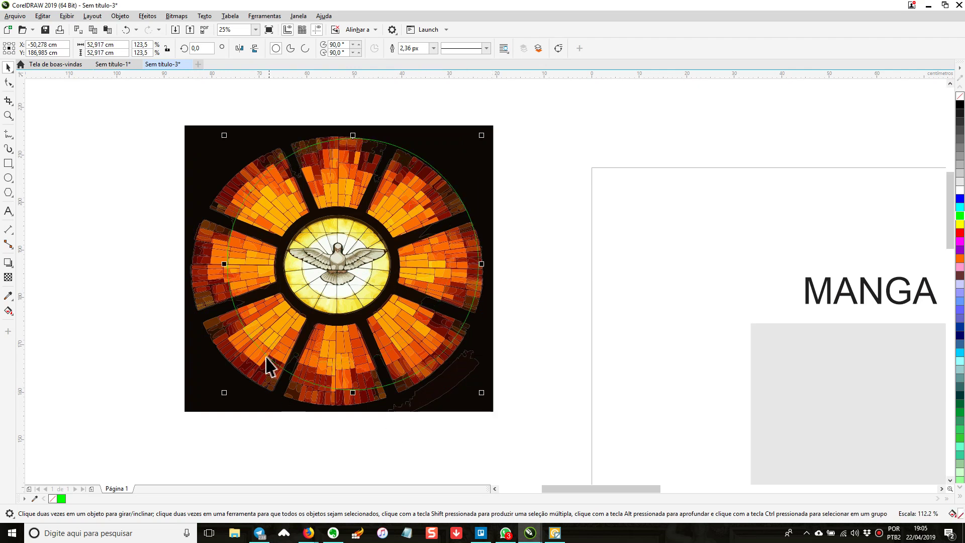
Centre the circle on the stained-glass artwork in both directions and cut the artwork from the page.
left_click(234, 133, "shift")
key("c")
key("e")
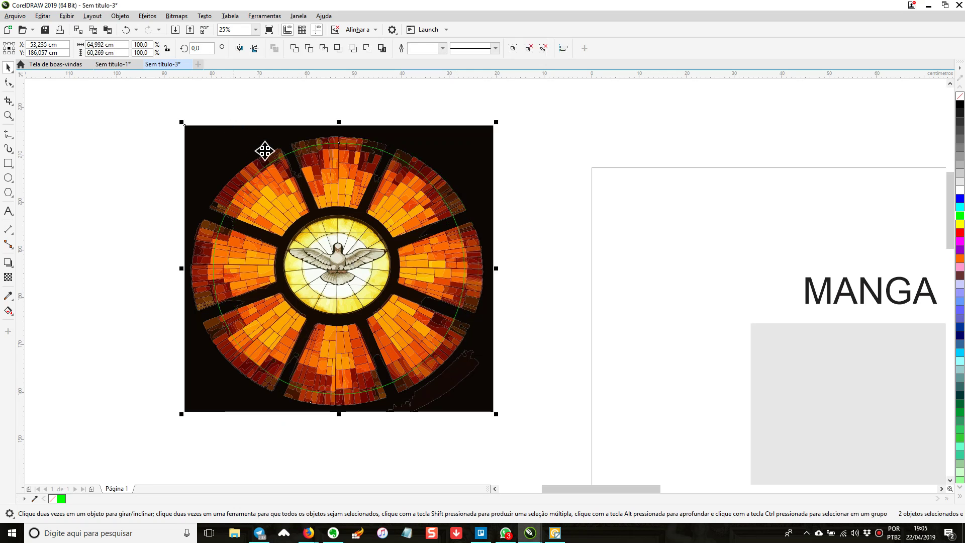
left_click(519, 201)
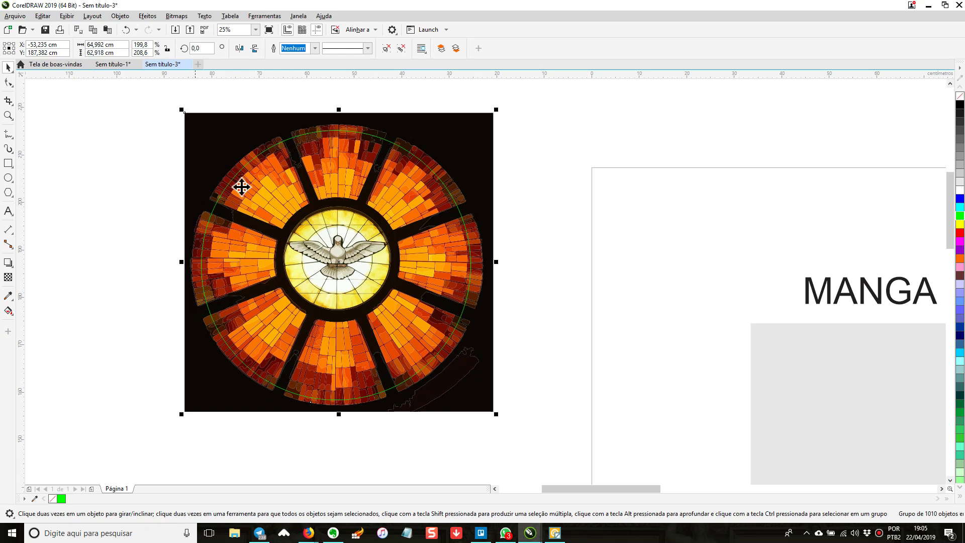
key("Delete")
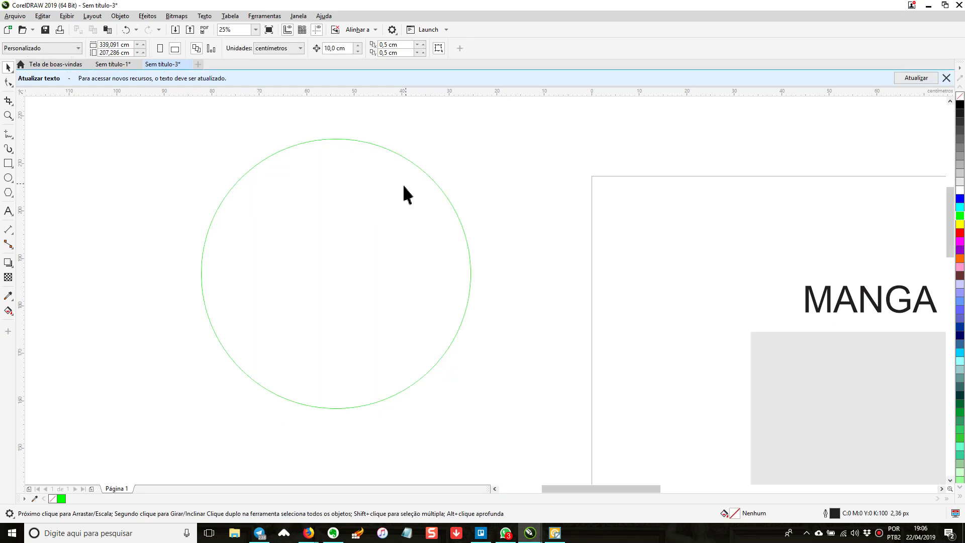
left_click(384, 201)
right_click(385, 201)
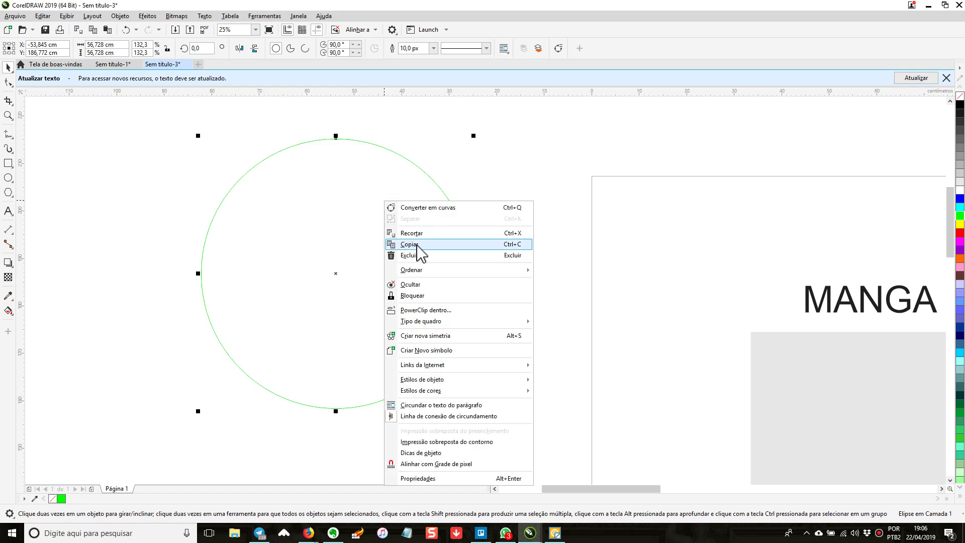
left_click(440, 311)
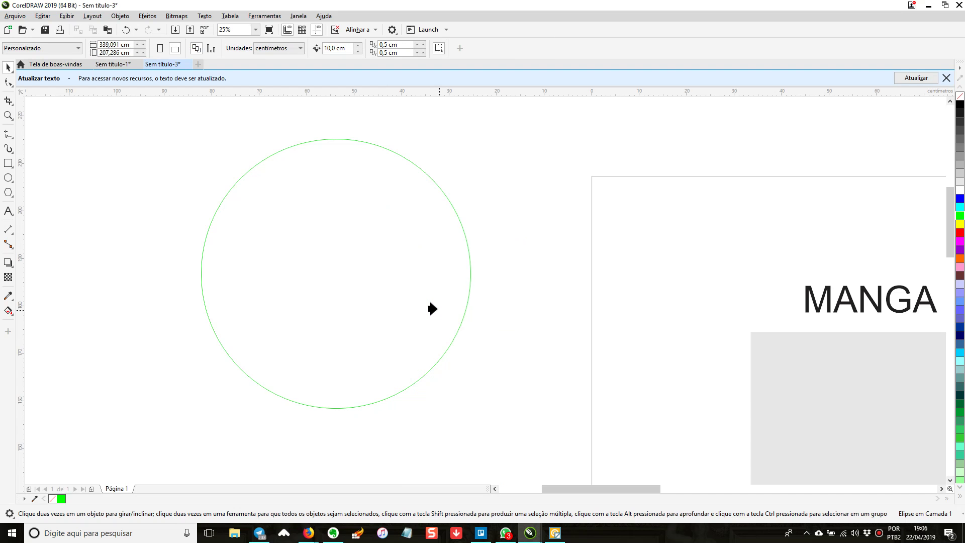
left_click(404, 264)
left_click(503, 298)
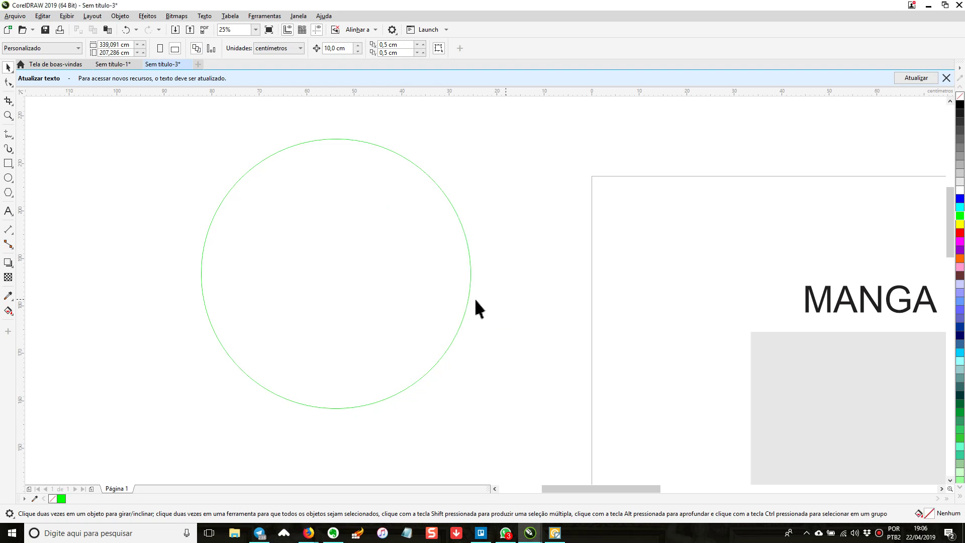
Turn the green circle into an empty PowerClip frame and paste the stained-glass artwork inside it.
right_click(382, 270)
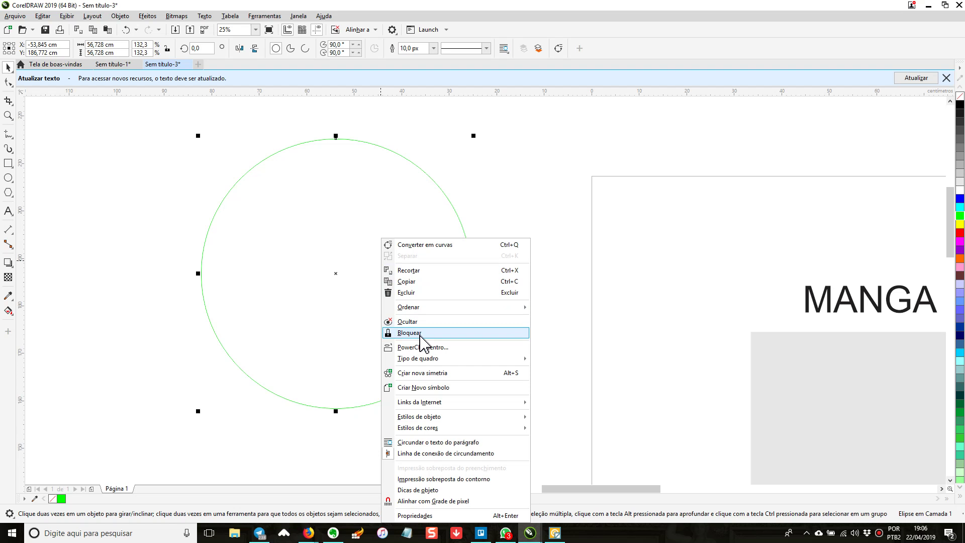
mouse_move(426, 360)
left_click(579, 360)
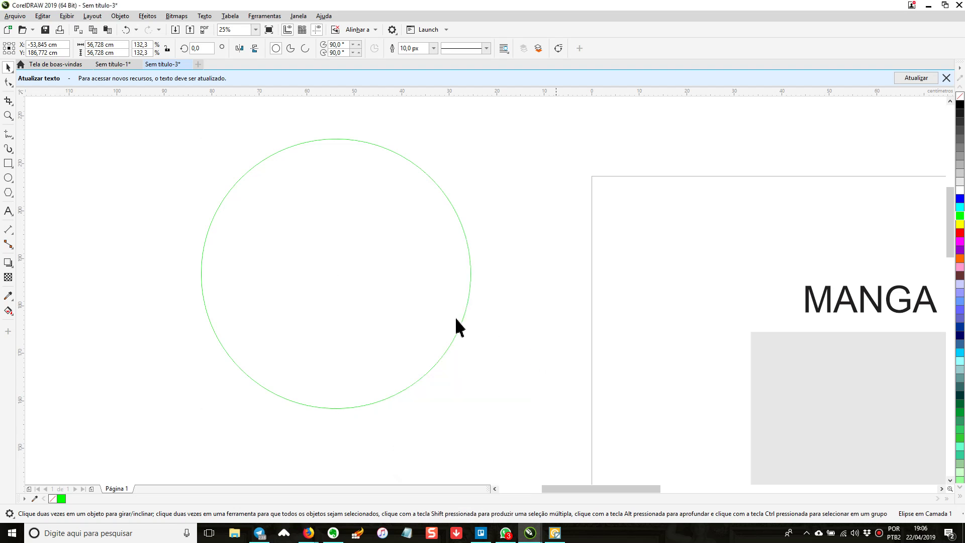
left_click(385, 287, "ctrl")
key("ctrl+v")
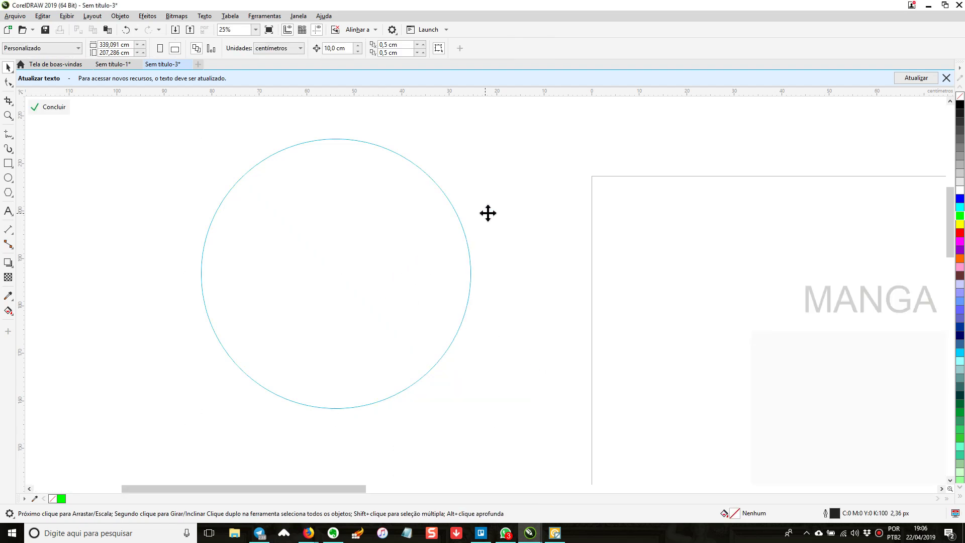
left_click(530, 306, "ctrl")
left_click(522, 230)
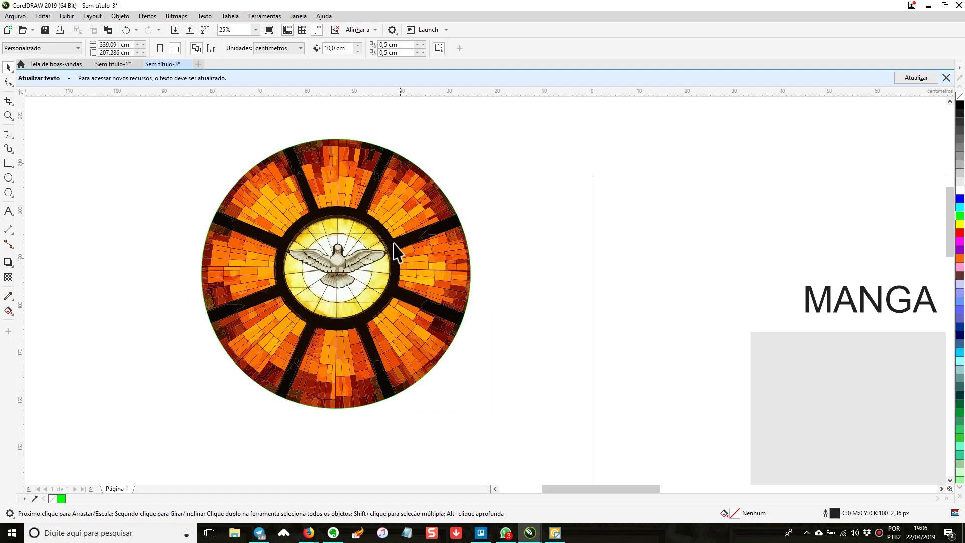
Move the clipped stained-glass wheel beside the shirt in the phone screenshot and shrink it to about 9.1 cm in diameter.
scroll(435, 270, "down", 1)
scroll(266, 290, "down", 1)
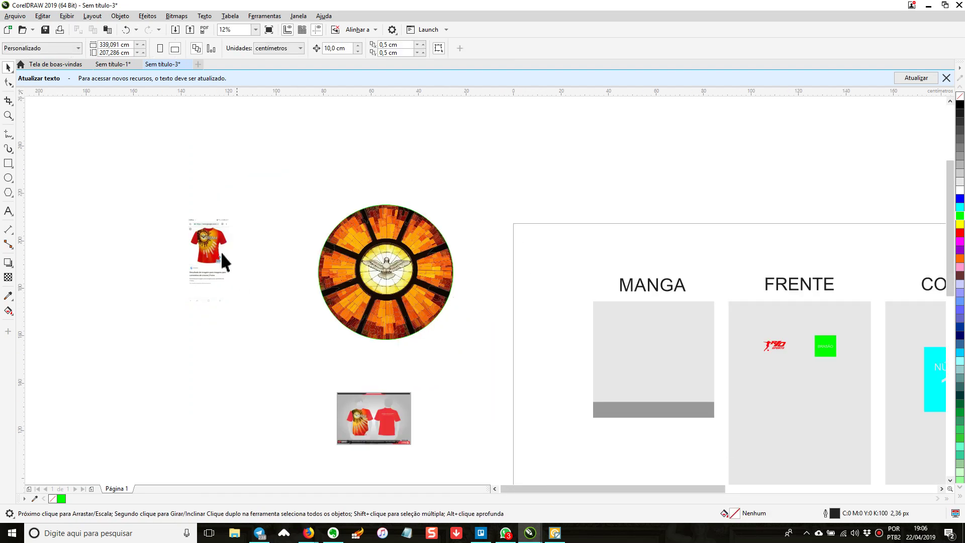
scroll(223, 262, "up", 1)
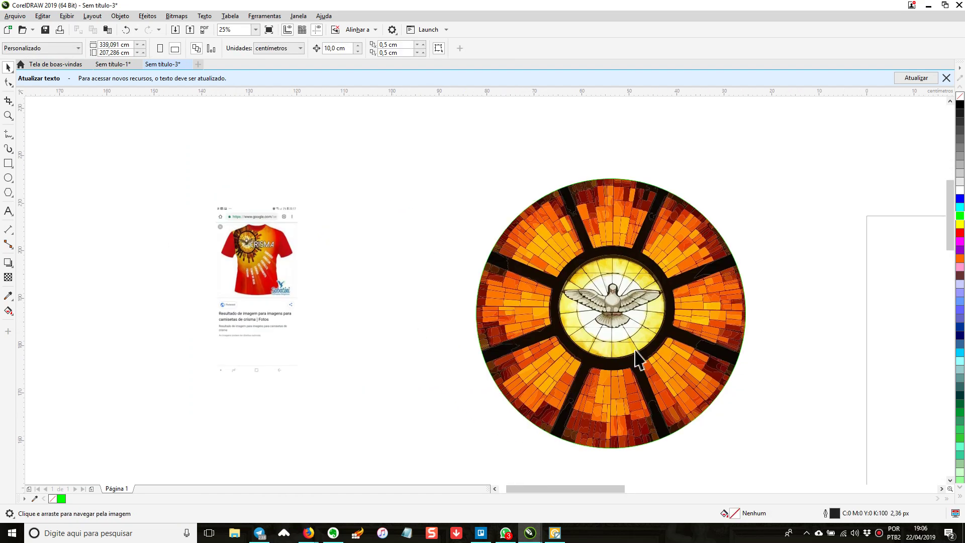
left_click_drag(550, 277, 385, 260)
left_click_drag(587, 434, 367, 248)
left_click_drag(334, 175, 245, 232)
scroll(248, 239, "up", 3)
scroll(294, 292, "down", 3)
scroll(337, 309, "left", 3)
left_click_drag(430, 265, 303, 259)
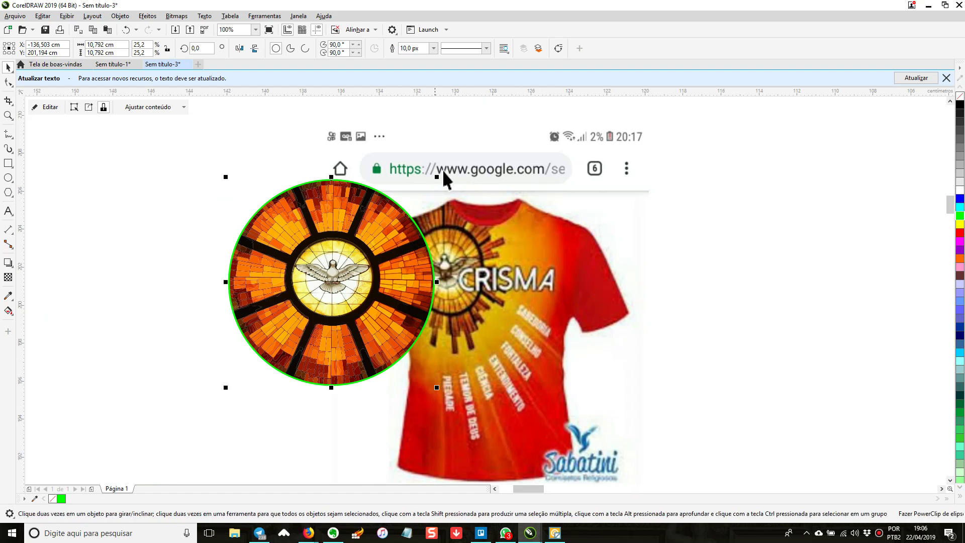
left_click_drag(439, 177, 450, 232)
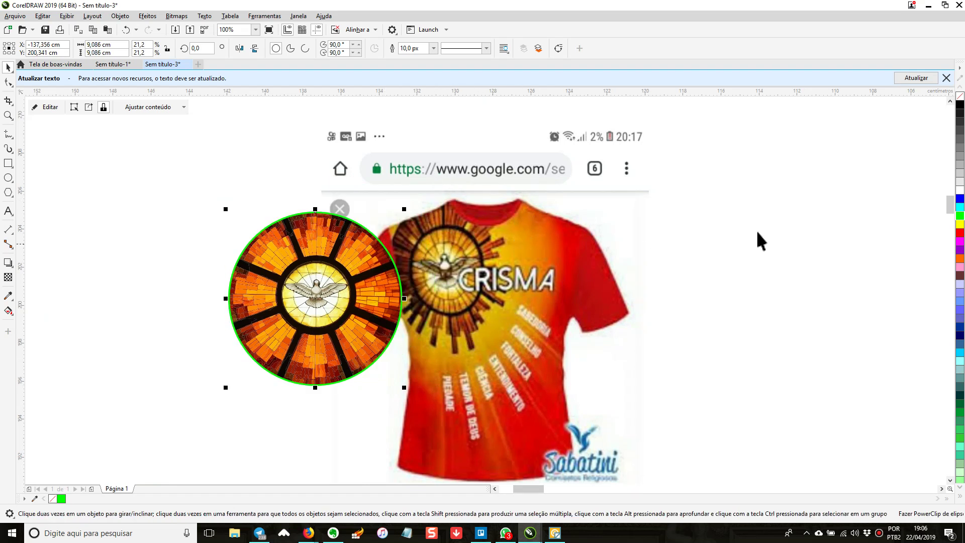
Remove the stained-glass wheel's outline and move the wheel to the empty area right of the phone screenshot.
right_click(961, 97)
left_click_drag(355, 261, 459, 242)
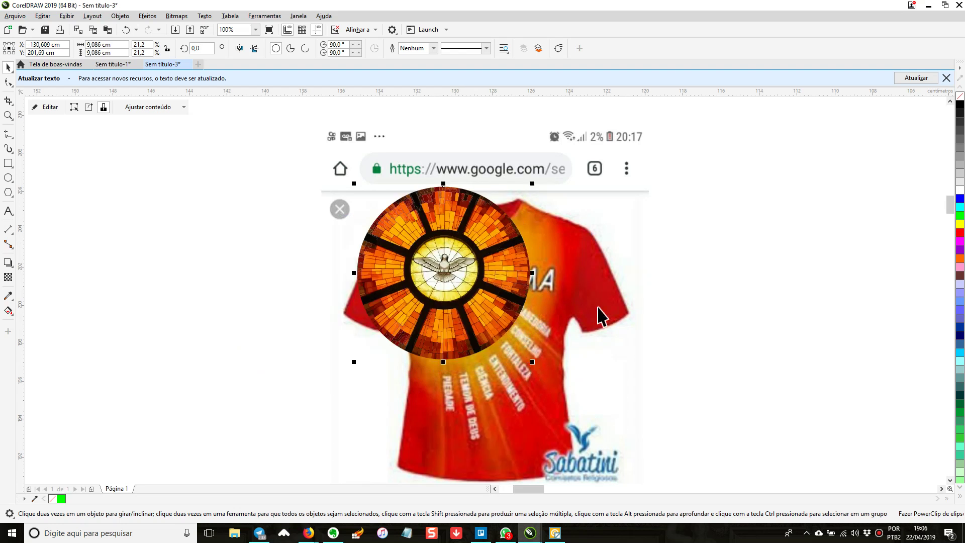
key("F3")
key("ctrl+z")
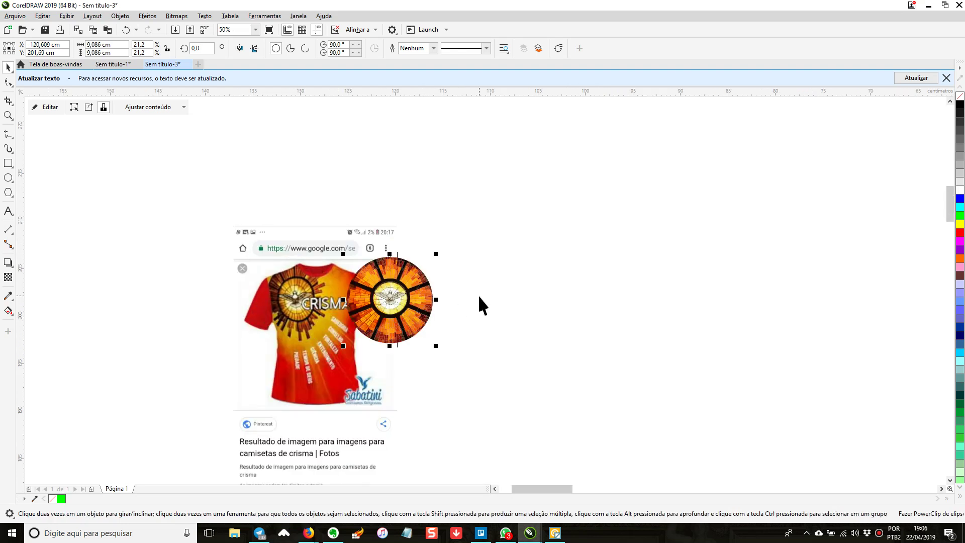
left_click(593, 413)
scroll(303, 304, "up", 2)
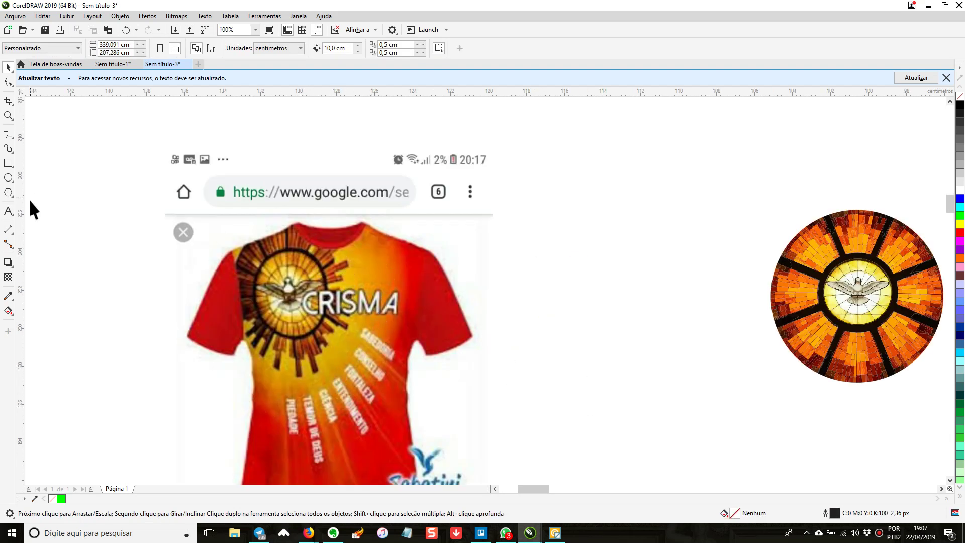
Draw a yellow-filled circle about 12.3 cm in diameter and place it between the phone screenshot and the stained-glass wheel.
left_click_drag(226, 226, 459, 442)
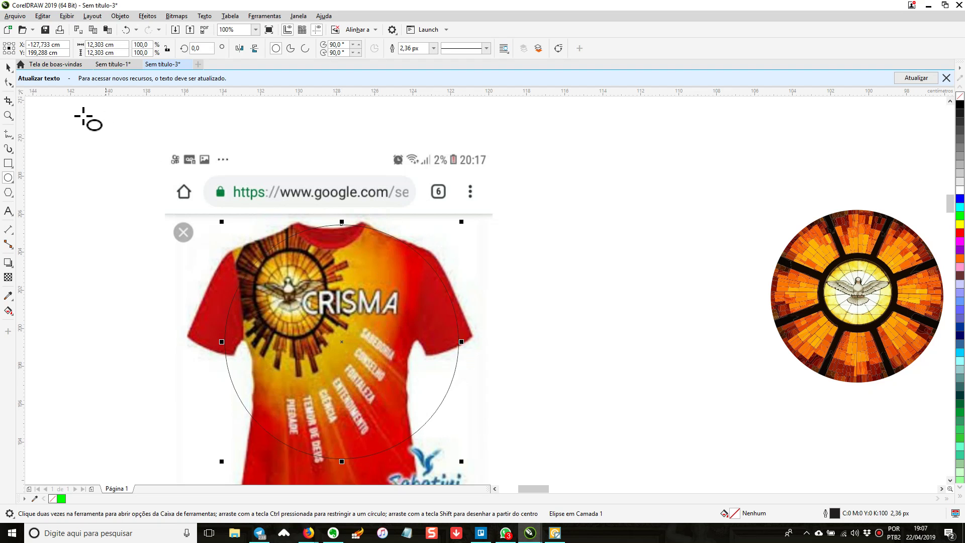
left_click(9, 68)
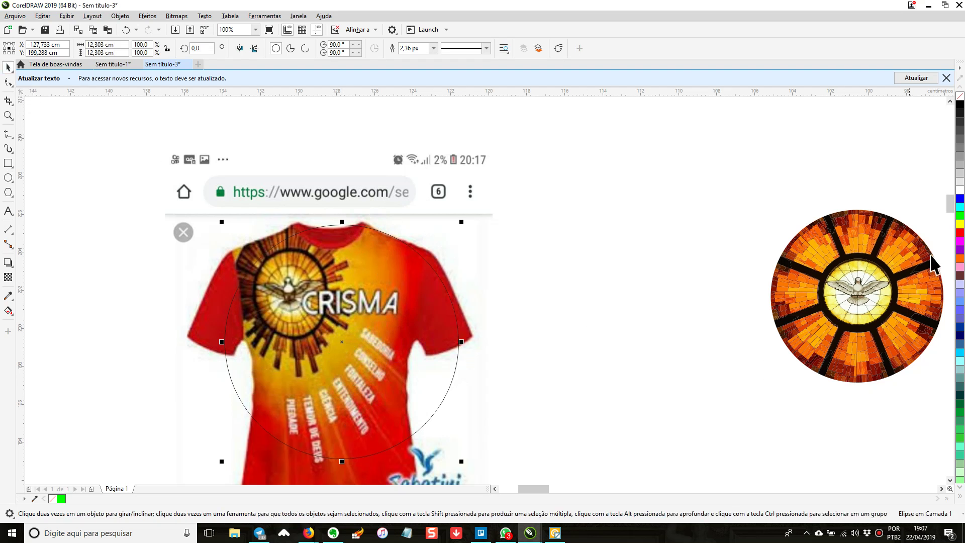
left_click(960, 223)
left_click_drag(392, 357, 674, 310)
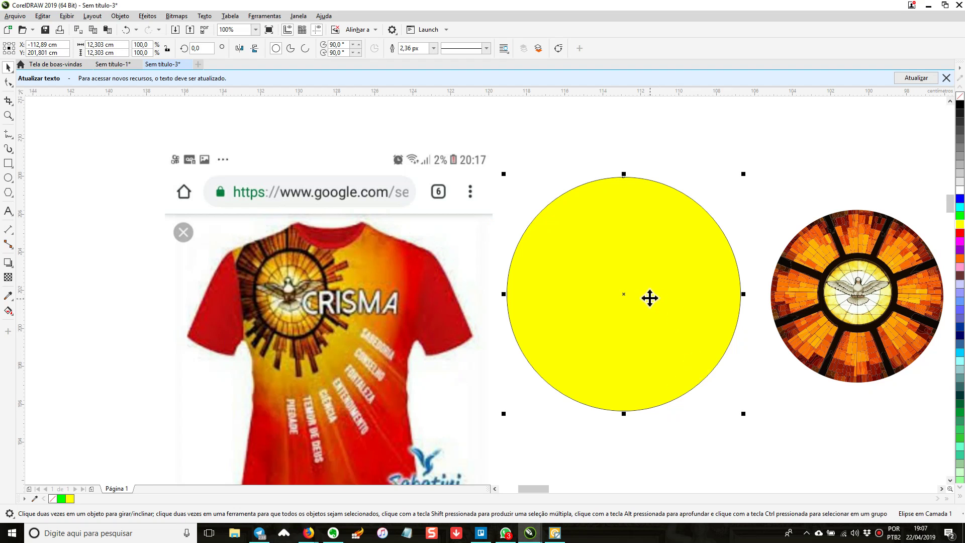
Apply a diagonal linear gradient from yellow to white to the circle with the Interactive Fill tool.
key("g")
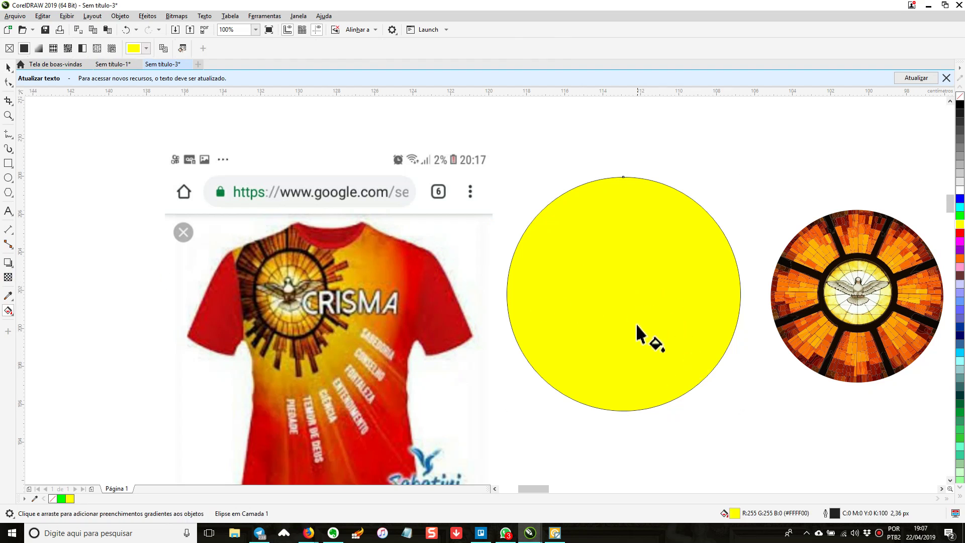
left_click_drag(690, 369, 617, 295)
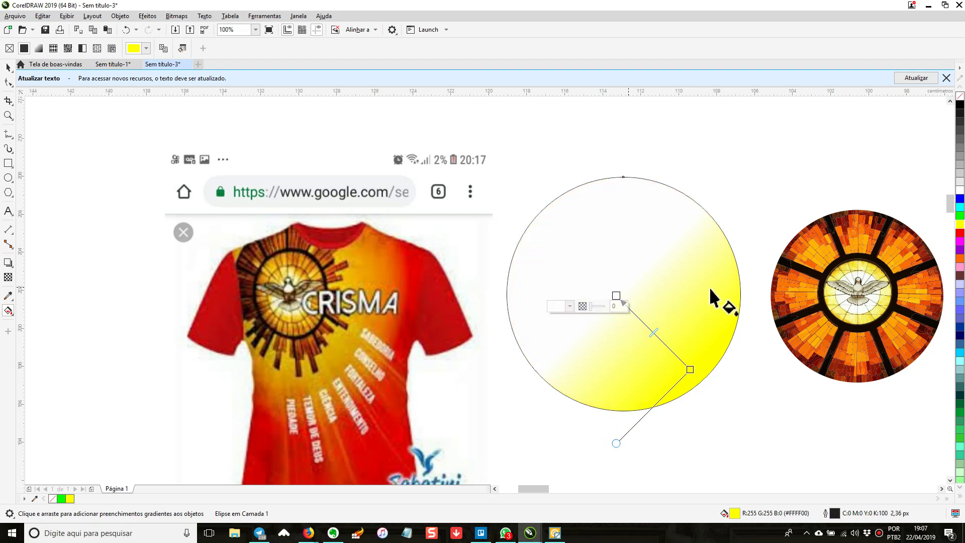
left_click(691, 370)
left_click(614, 228)
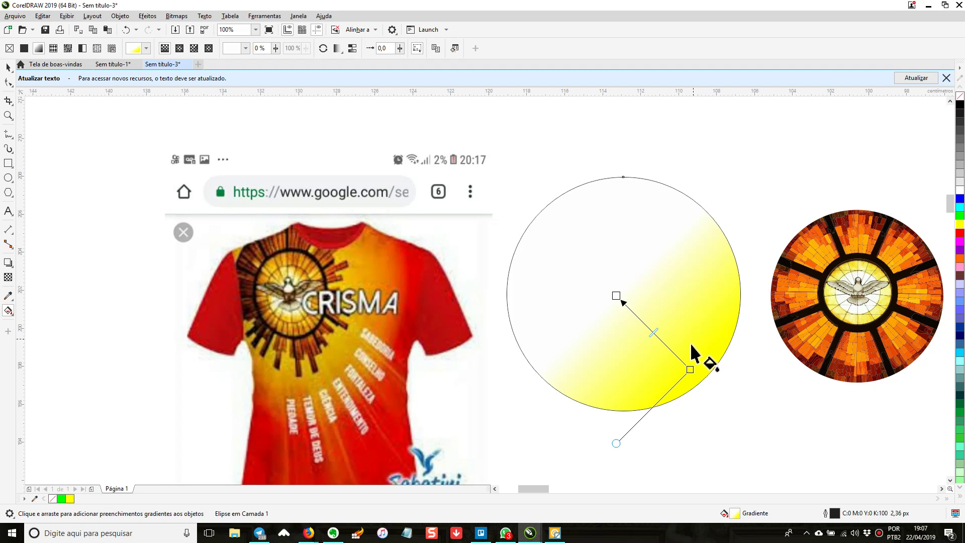
Save the drawing as crisma 0001.cdr in the CRISMA 2019 folder.
left_click(46, 29)
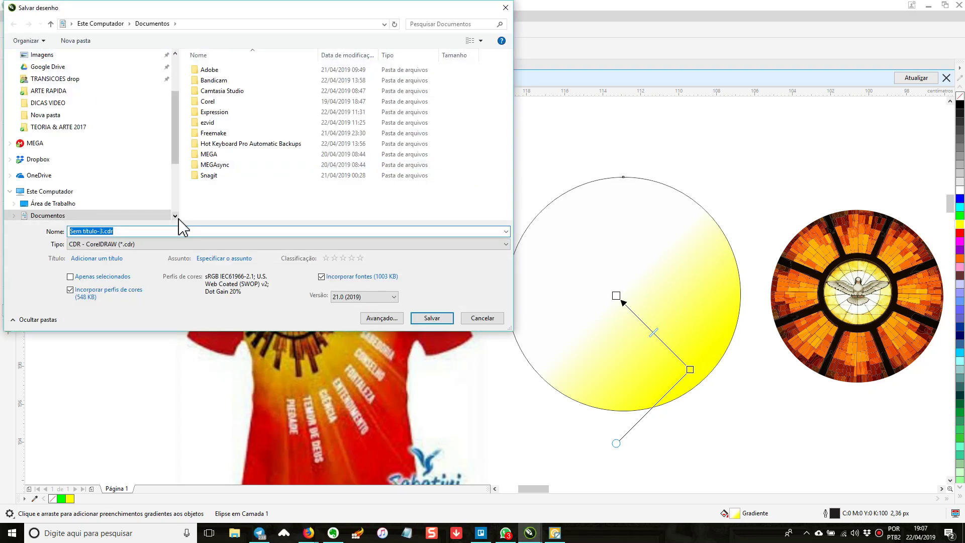
key("Escape")
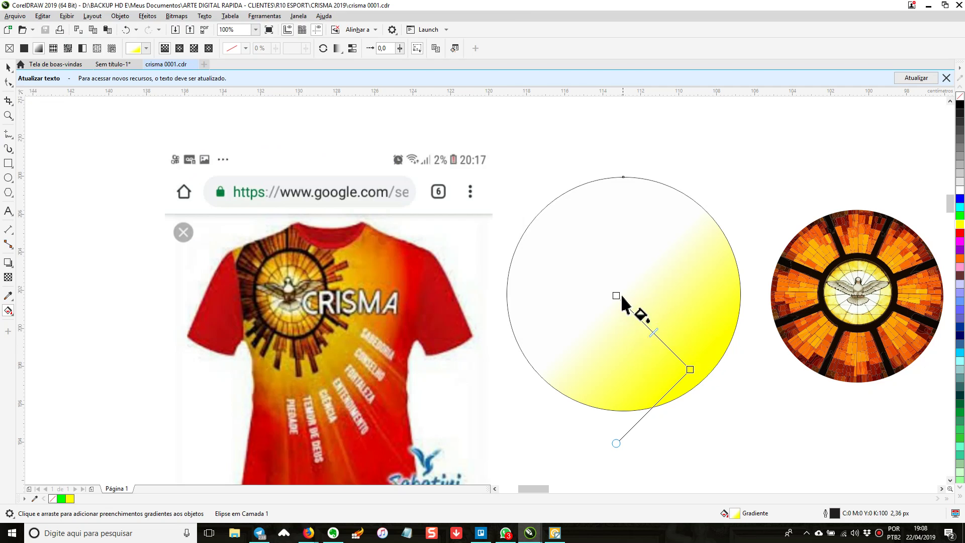
Reposition the white end of the circle's gradient slightly upward and recolour it orange.
left_click(690, 370)
left_click(618, 297)
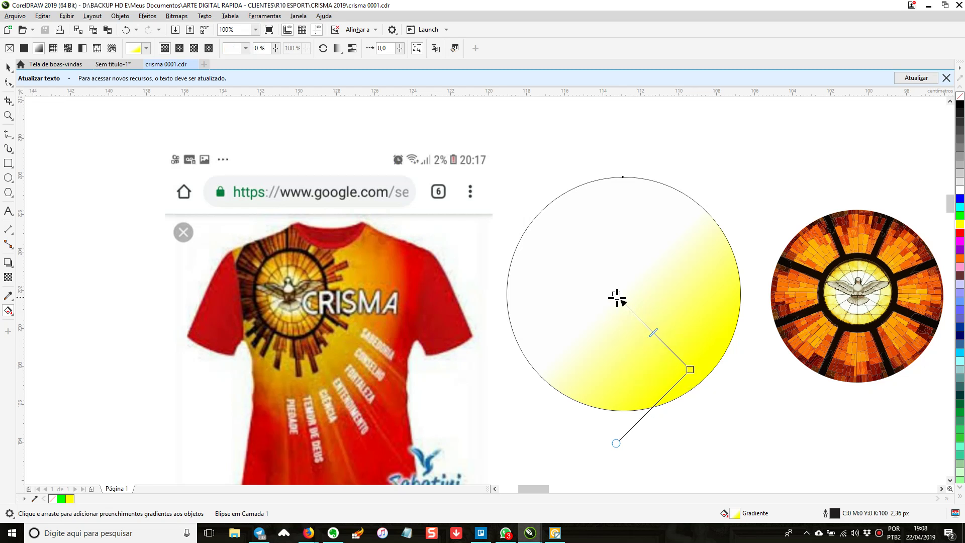
left_click_drag(619, 297, 617, 273)
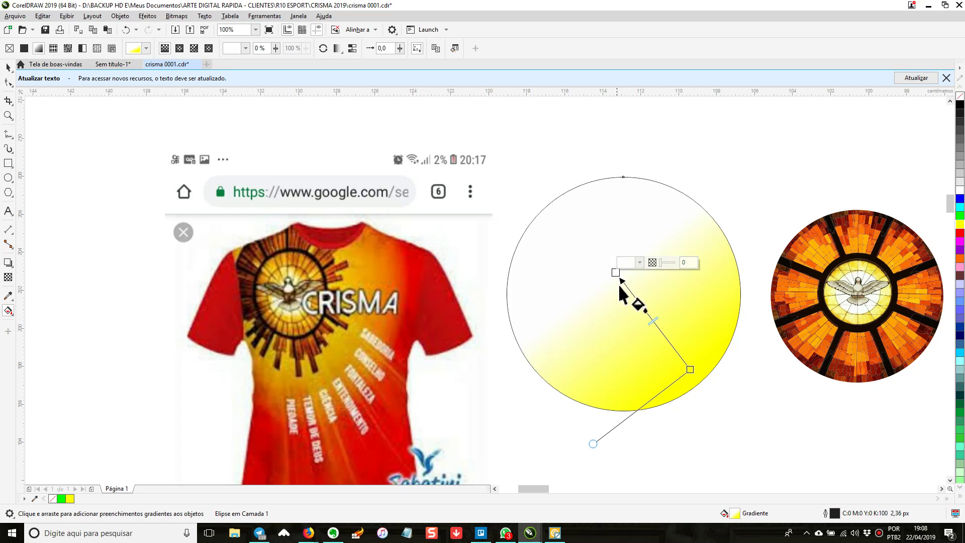
left_click(70, 500)
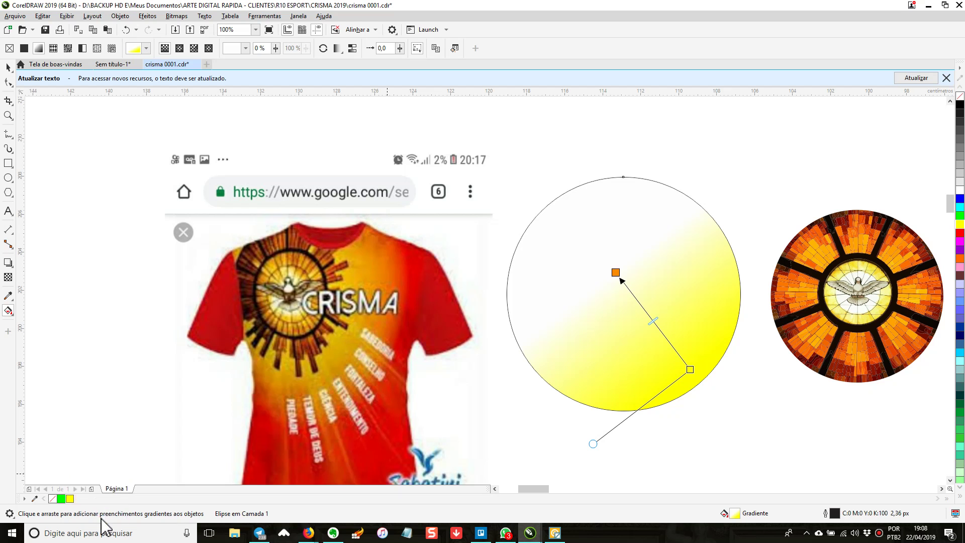
left_click(99, 519)
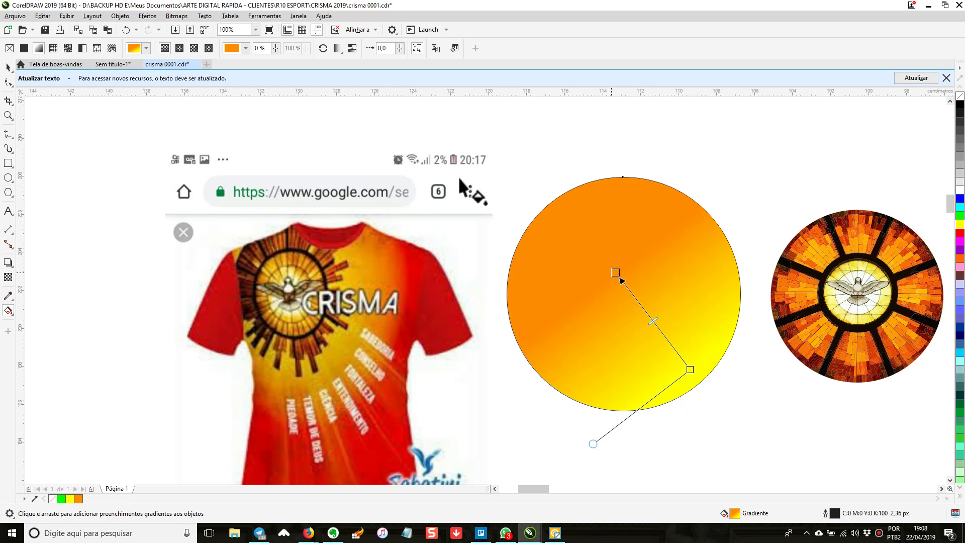
Change the circle's gradient to elliptical, centre its orange core, extend the yellow to the circle's edge, and shift the midpoint outward.
left_click(180, 48)
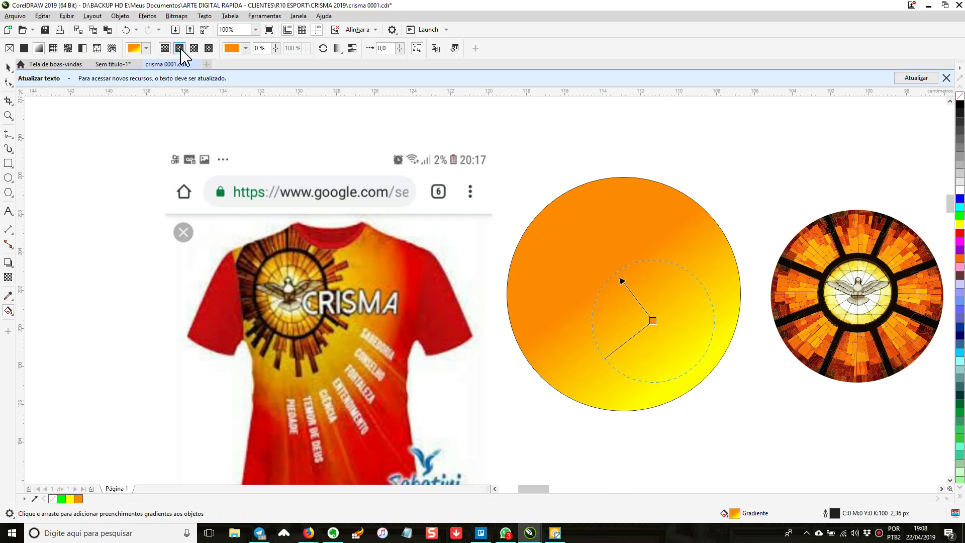
left_click_drag(617, 272, 552, 202)
left_click_drag(652, 319, 643, 299)
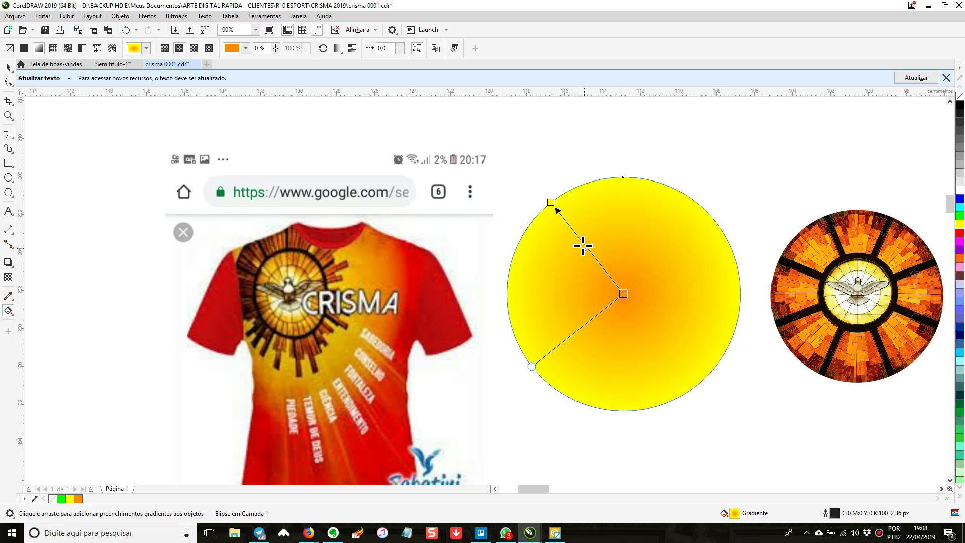
mouse_move(569, 226)
left_mouse_down()
mouse_move(561, 237)
mouse_move(569, 214)
left_mouse_up()
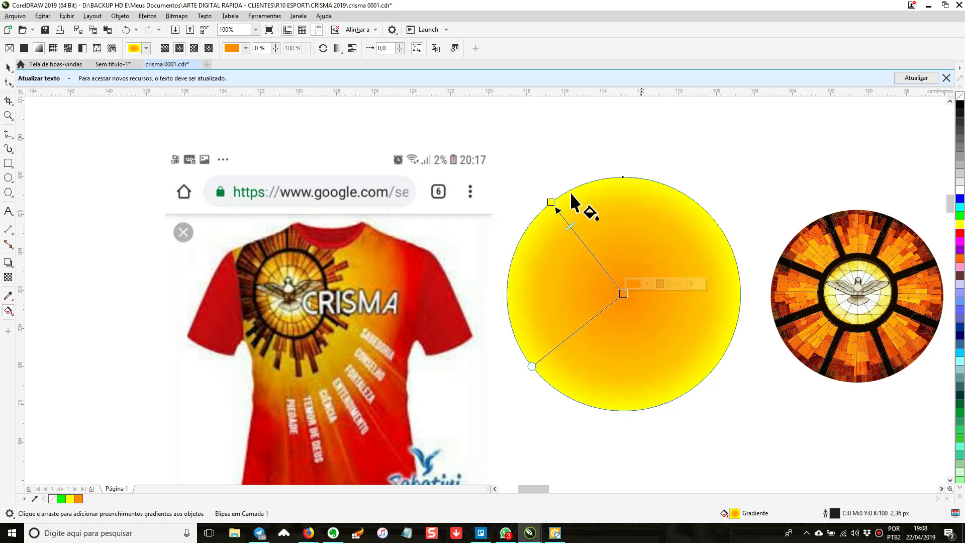
left_click(8, 70)
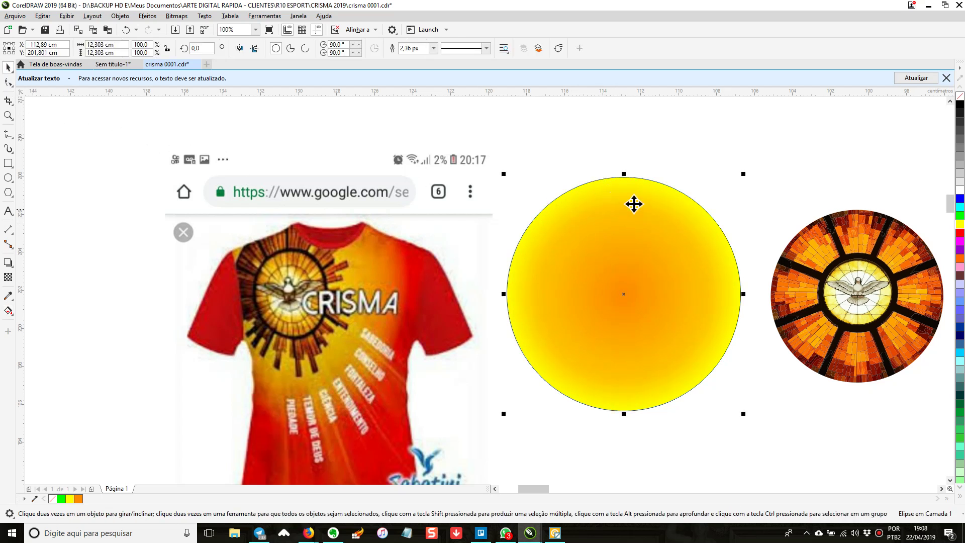
Remove the gradient circle's outline and enlarge it proportionally to about 15.4 cm in diameter.
right_click(960, 98)
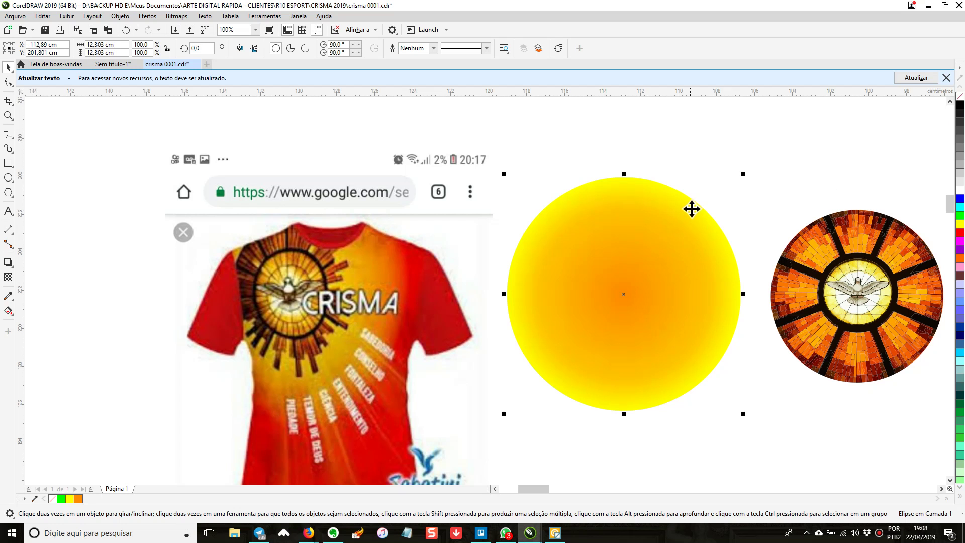
scroll(659, 289, "down", 1)
mouse_move(677, 310)
left_mouse_down()
mouse_move(576, 338)
mouse_move(616, 383)
left_mouse_up()
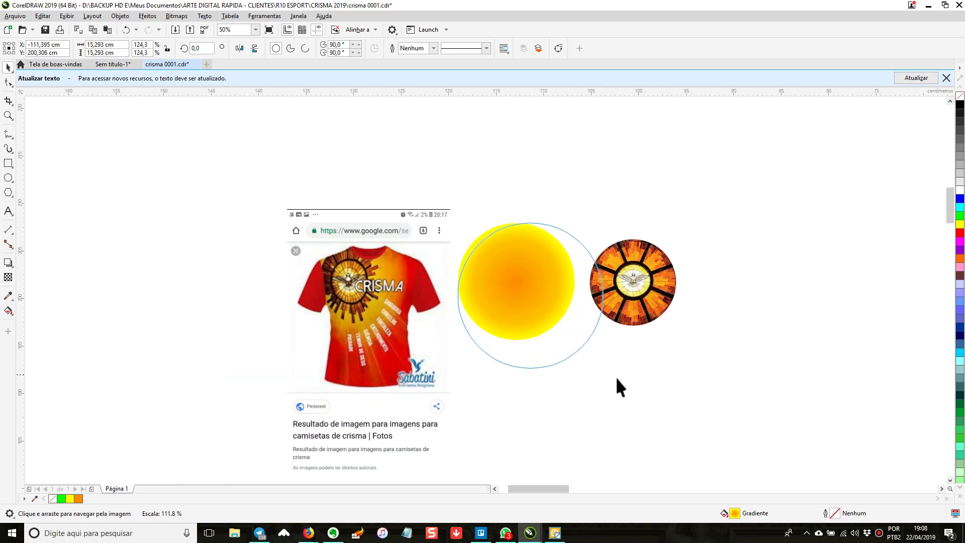
scroll(722, 356, "down", 1)
left_click_drag(603, 328, 370, 304)
mouse_move(395, 357)
left_mouse_down()
mouse_move(522, 309)
mouse_move(562, 327)
left_mouse_up()
left_click(391, 305)
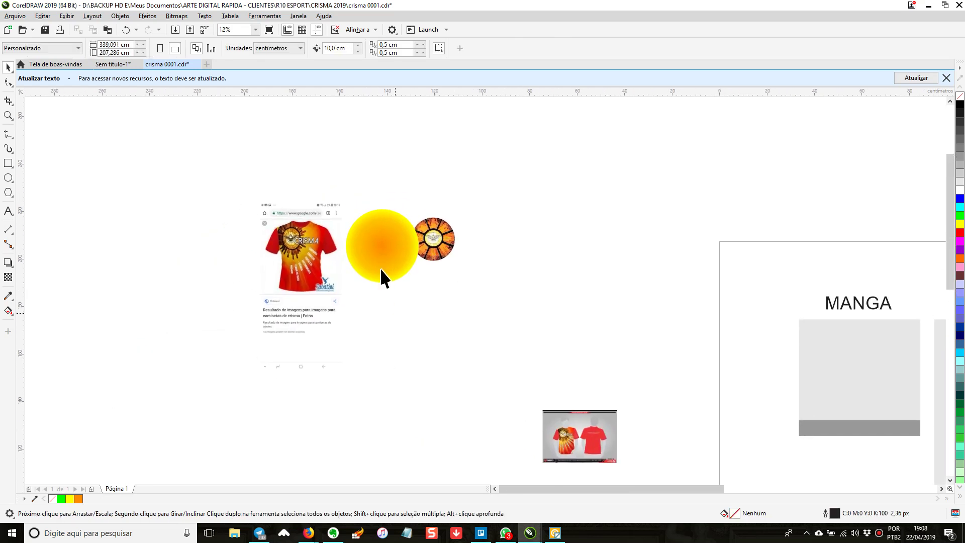
left_click(405, 245)
key("Escape")
scroll(543, 296, "up", 5)
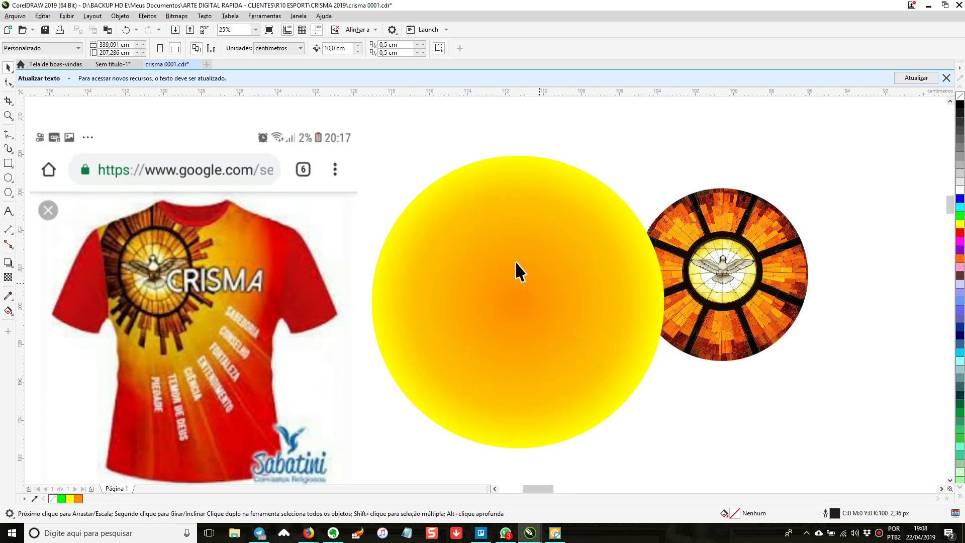
Convert the gradient circle to a 300 dpi RGB 24-bit bitmap with anti-aliasing and a transparent background.
left_click(505, 210)
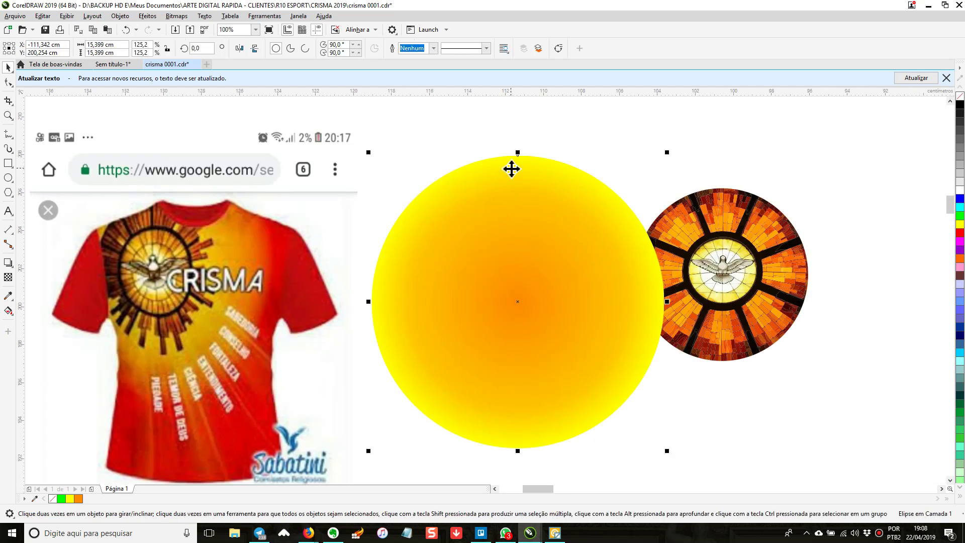
left_click(176, 16)
left_click(185, 31)
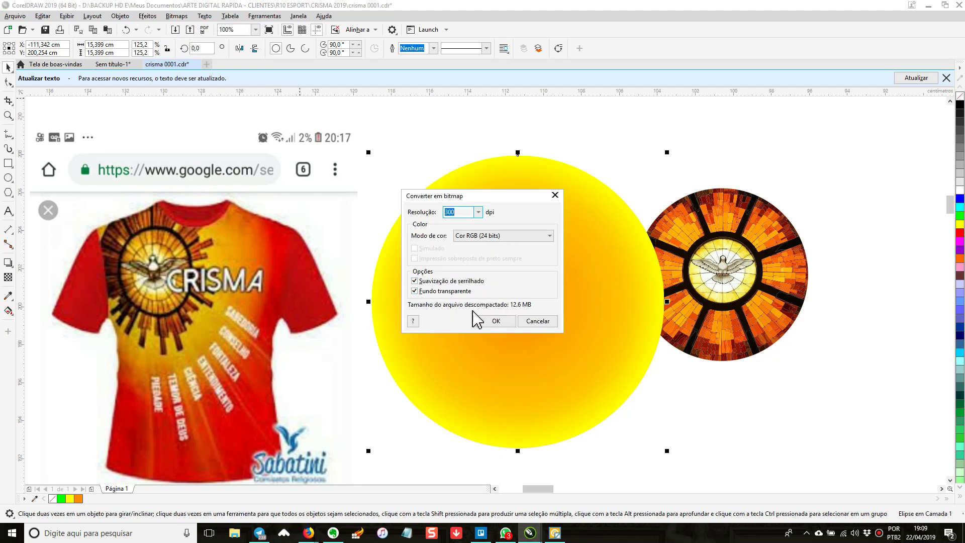
left_click(496, 322)
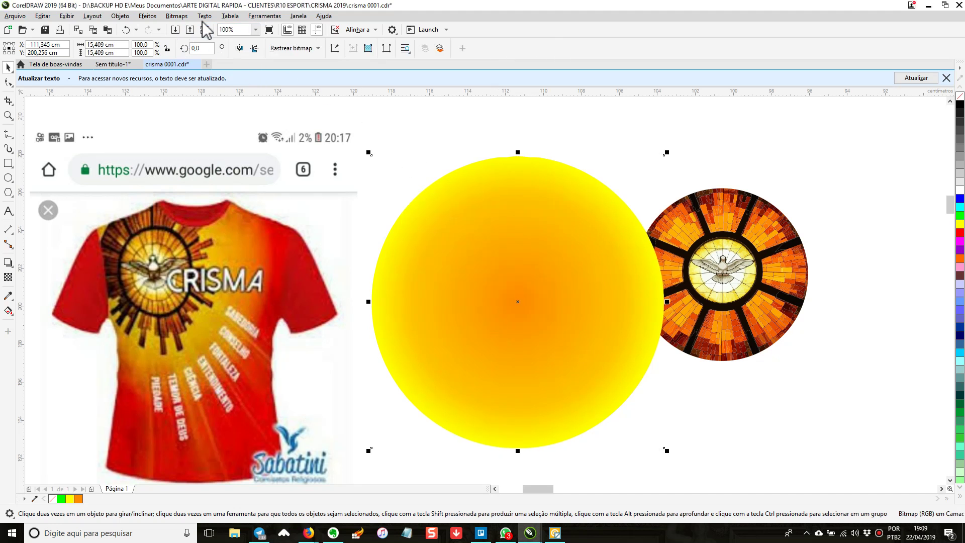
Apply a Gaussian blur with a radius of 163.6 pixels to the gradient circle bitmap.
left_click(176, 16)
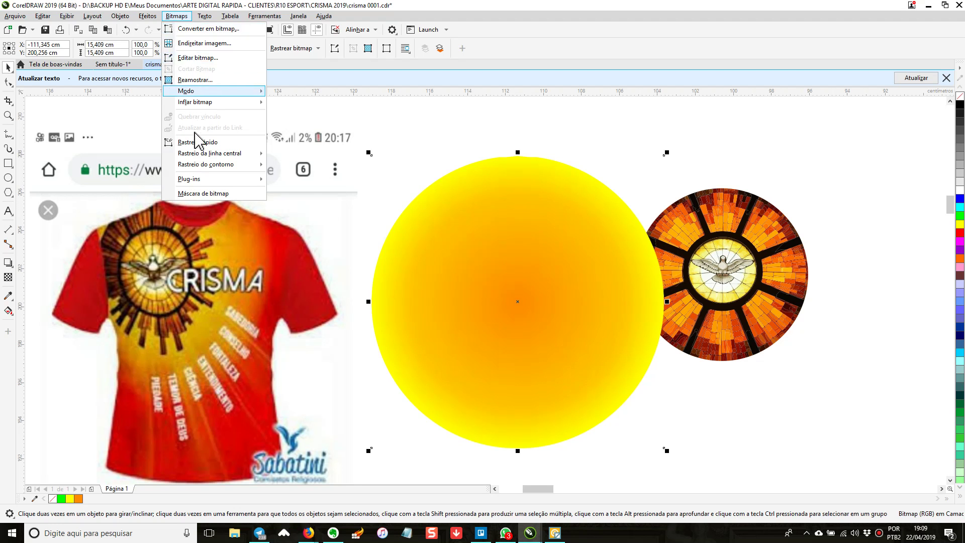
mouse_move(199, 156)
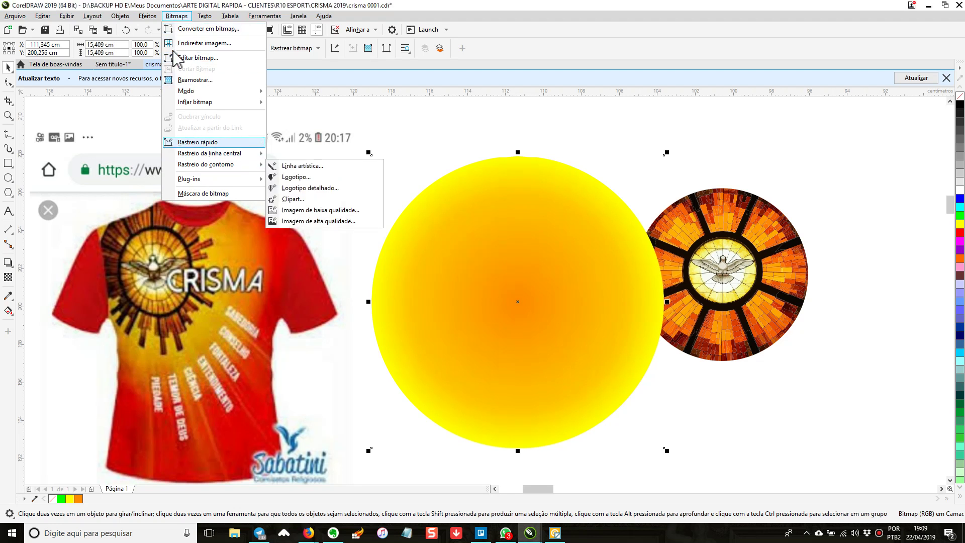
mouse_move(147, 16)
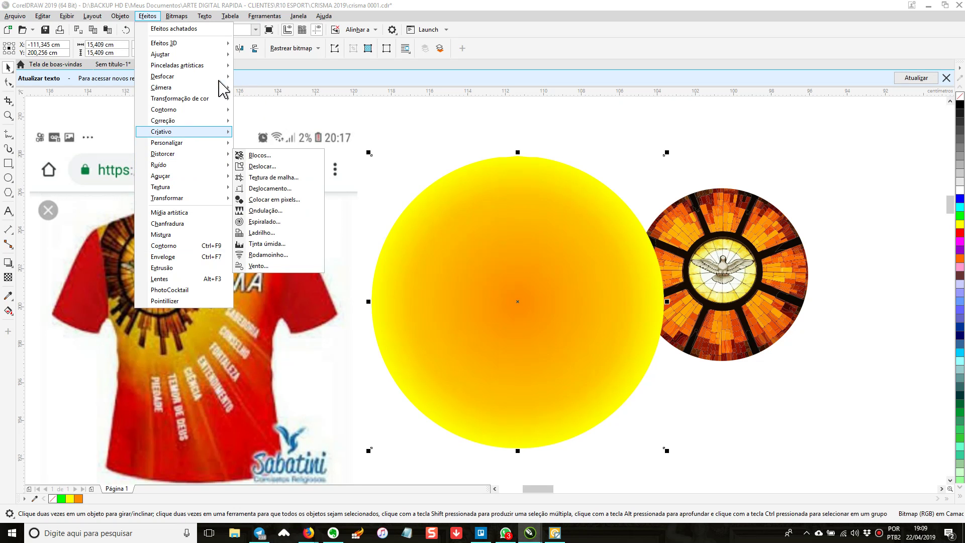
mouse_move(219, 78)
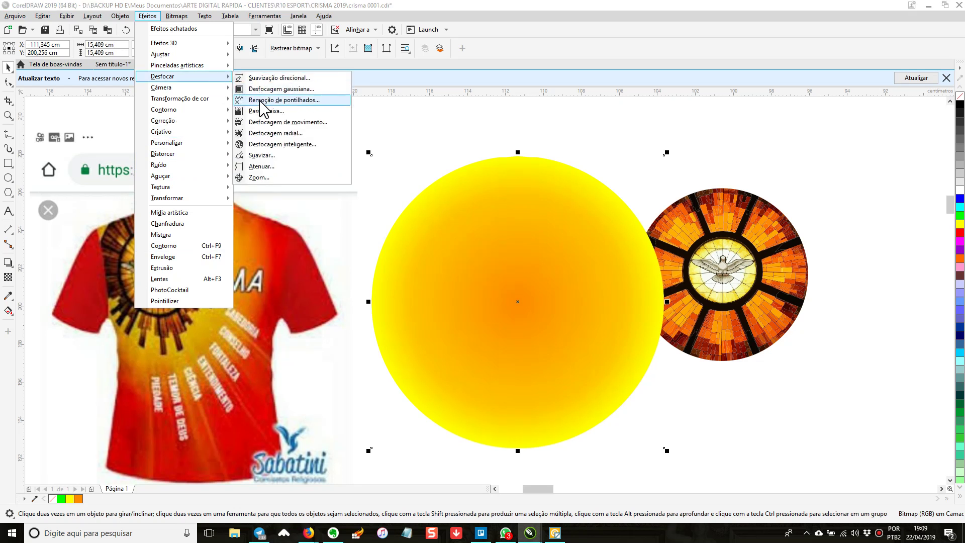
left_click(285, 90)
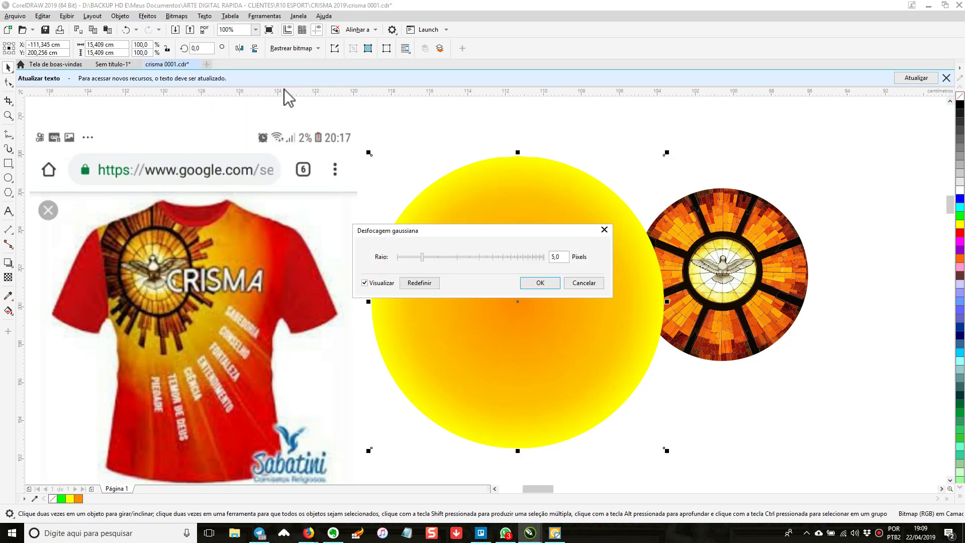
left_click(442, 257)
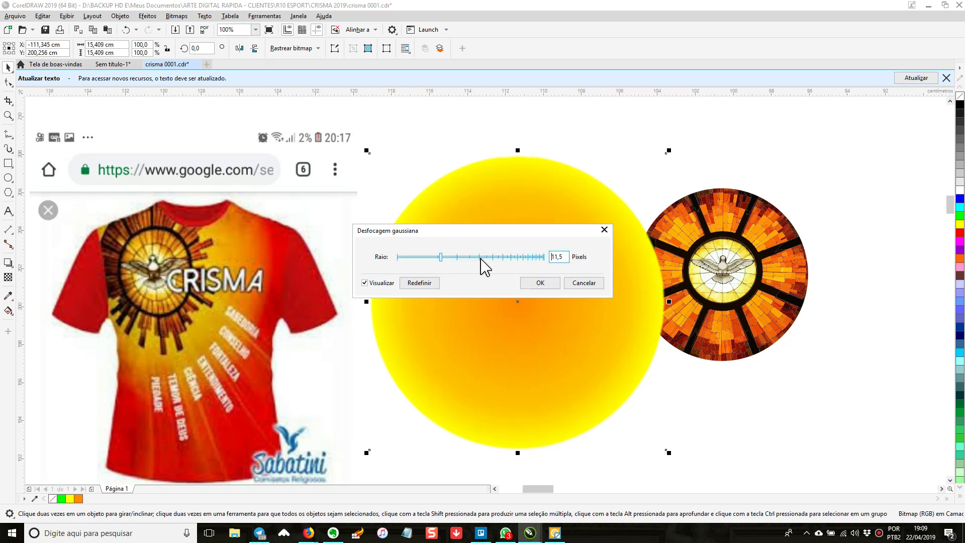
left_click(501, 258)
left_click(523, 260)
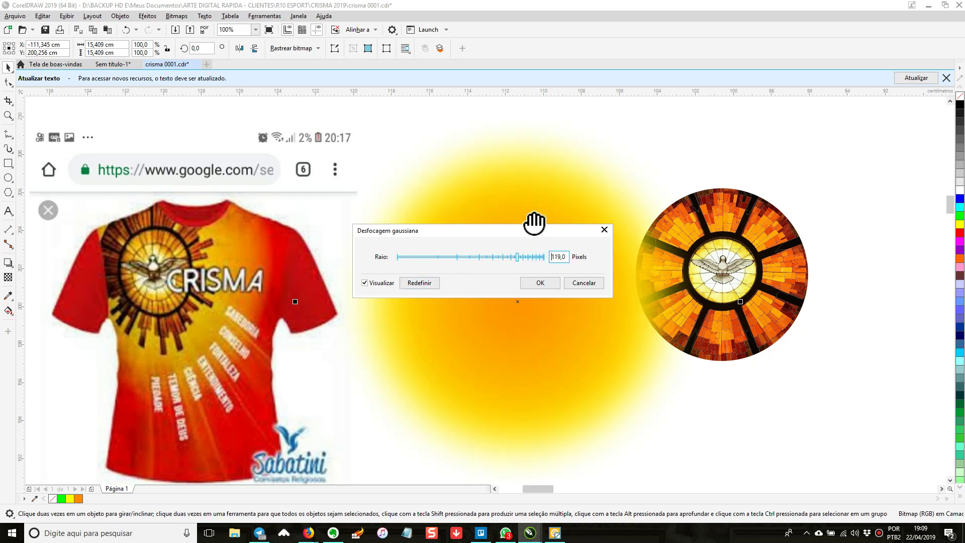
left_click(529, 256)
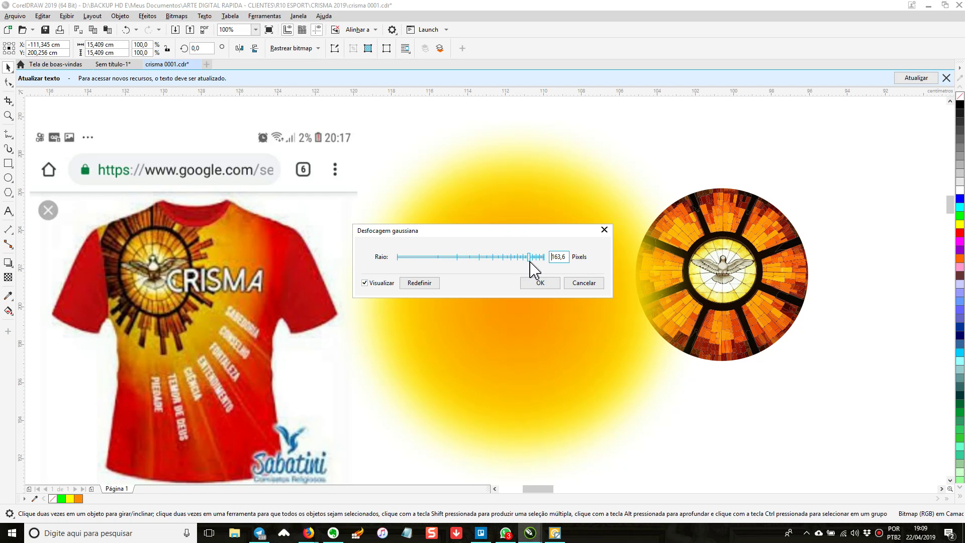
left_click(526, 284)
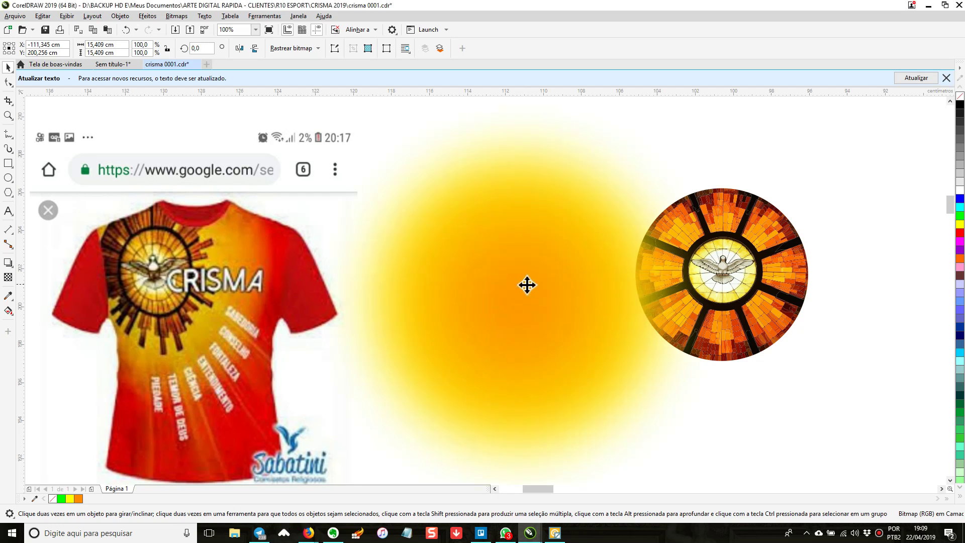
Move the blurred glow over the stained-glass dove wheel and send it to the back, behind the wheel.
scroll(425, 323, "down", 1)
left_click_drag(397, 353, 489, 338)
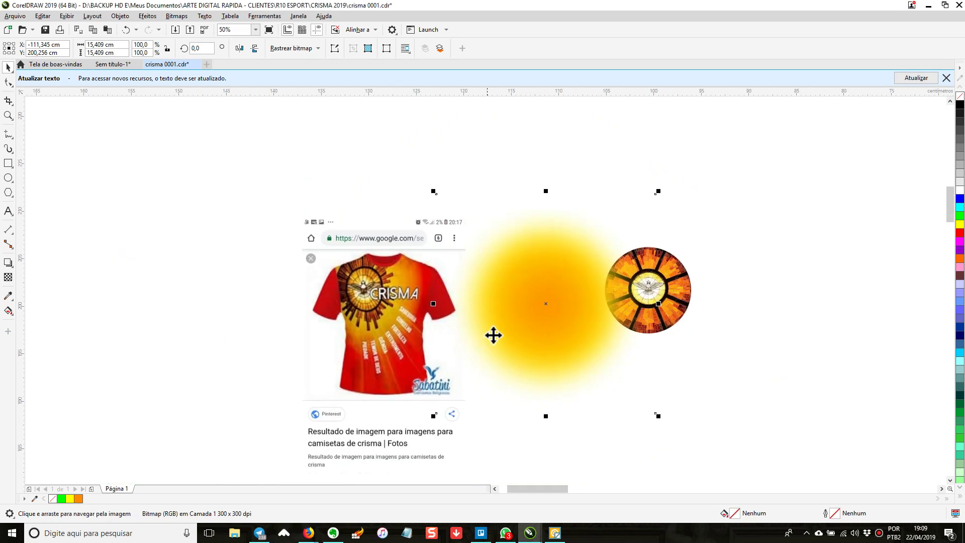
left_click(394, 289)
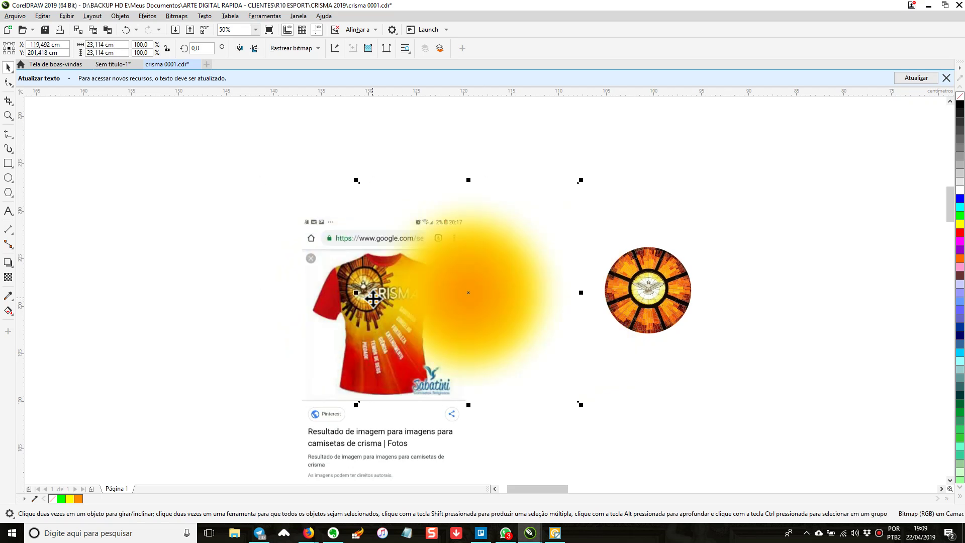
key("Right")
key("shift+Page_Down")
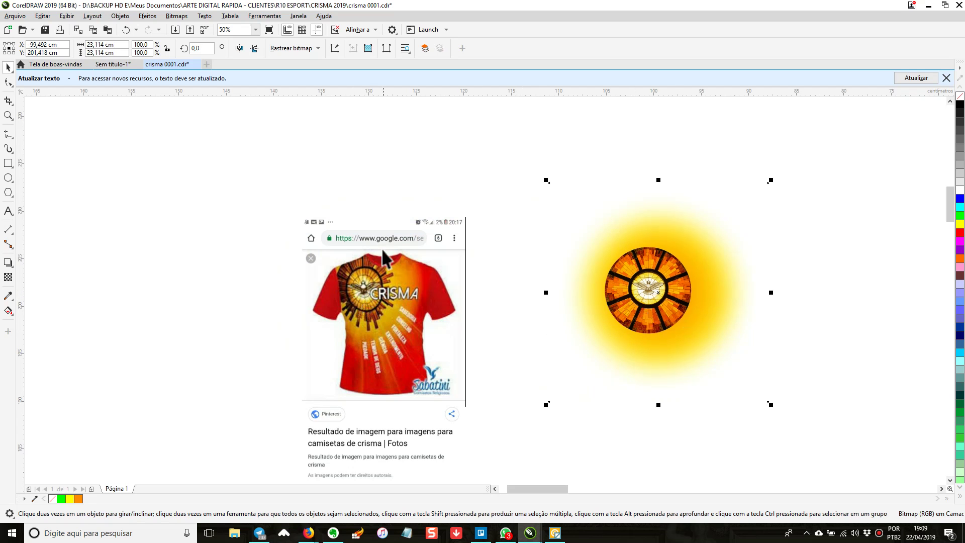
Examine the lettering and rays on the Google shirt reference and on the front of the shirt mockup image.
scroll(380, 303, "up", 2)
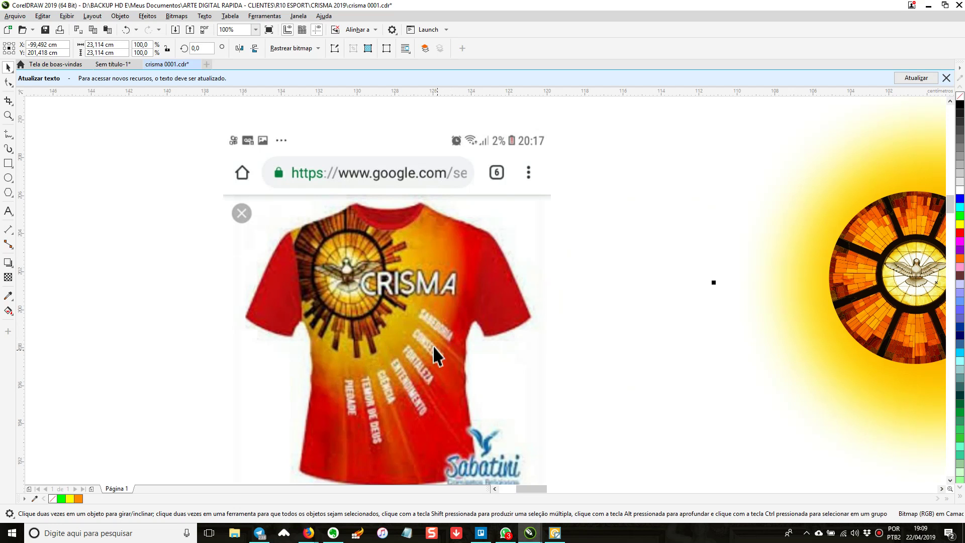
scroll(543, 357, "down", 4)
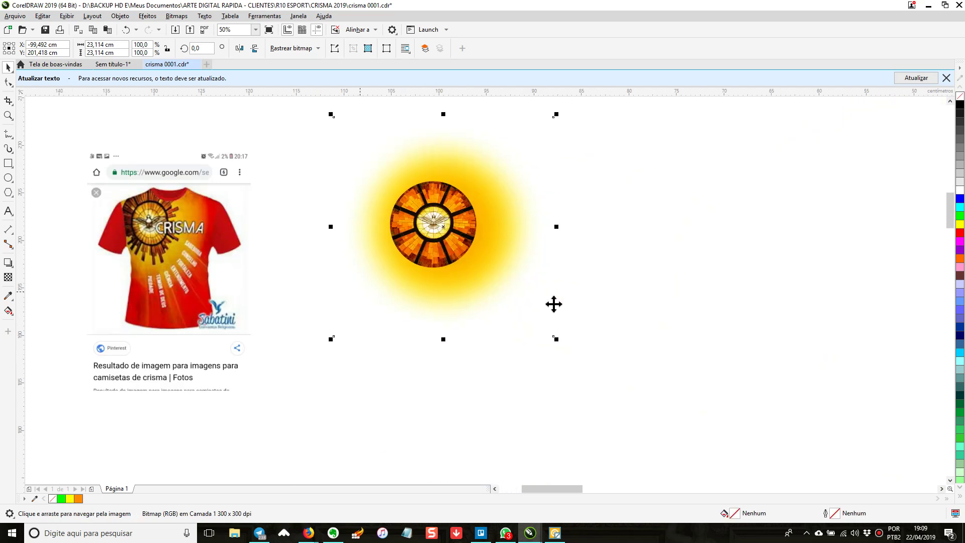
scroll(533, 314, "down", 1)
left_click(524, 451)
left_click_drag(544, 414, 653, 326)
left_click_drag(474, 286, 442, 316)
scroll(397, 359, "up", 2)
scroll(396, 360, "up", 2)
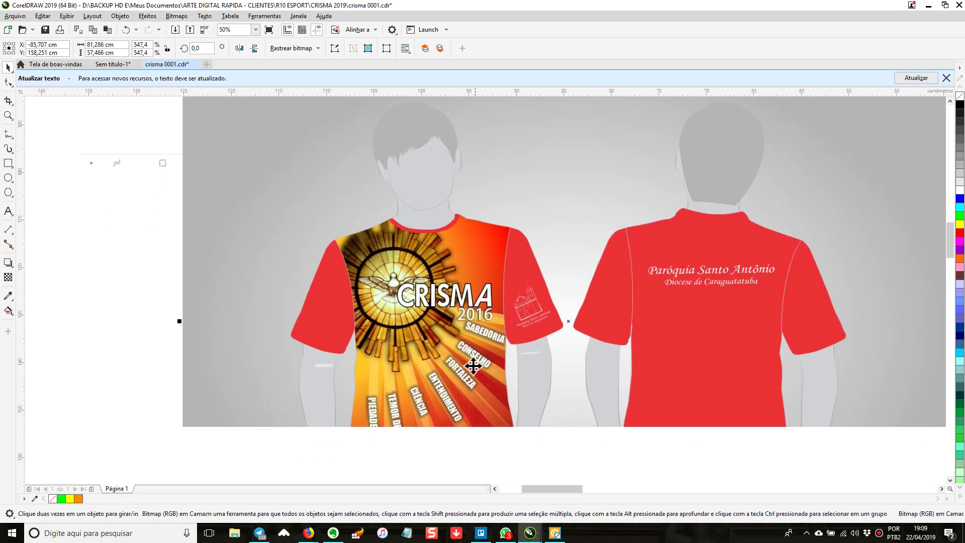
left_click_drag(473, 402, 249, 335)
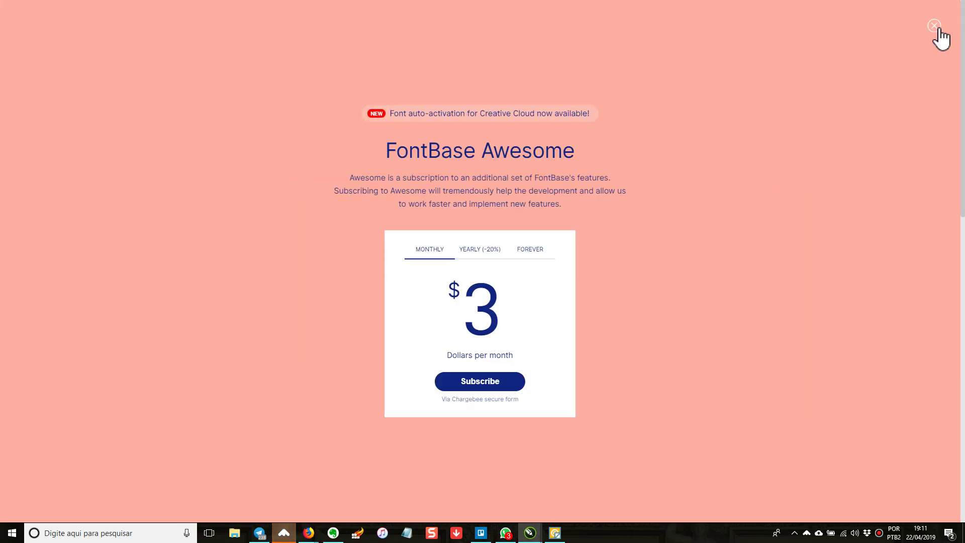
In FontBase, dismiss the Awesome subscription offer and browse the font previews in the Ideais Para Logos folder.
left_click(937, 28)
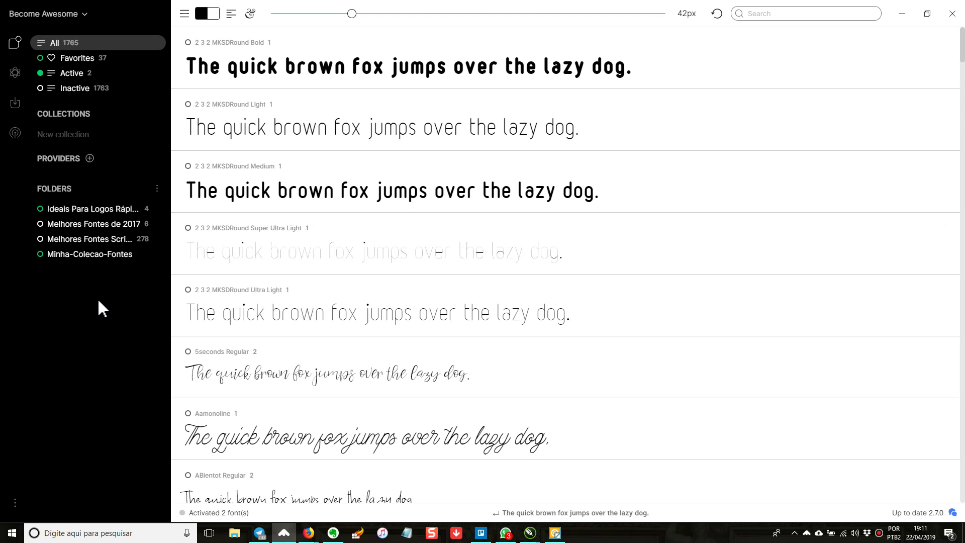
left_click(98, 214)
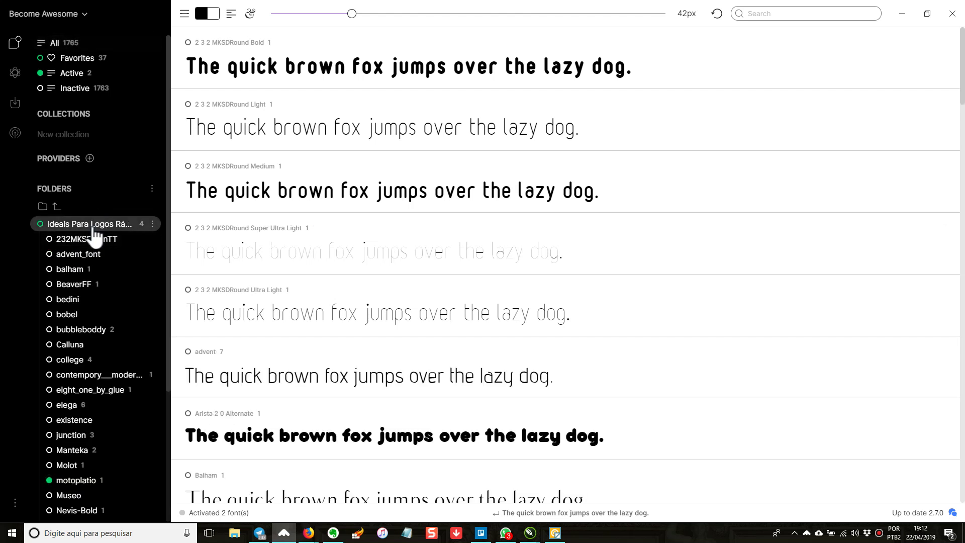
scroll(503, 212, "down", 4)
scroll(503, 221, "down", 8)
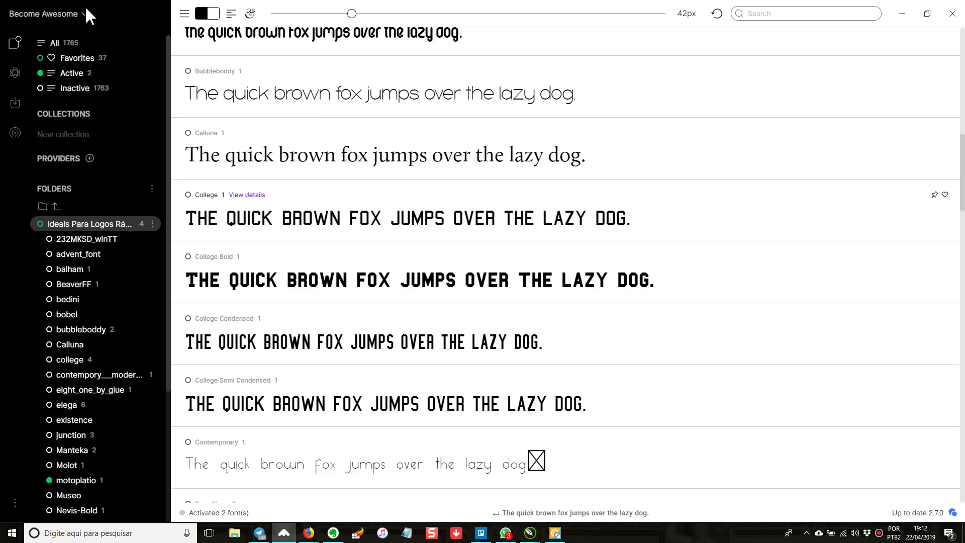
left_click(77, 14)
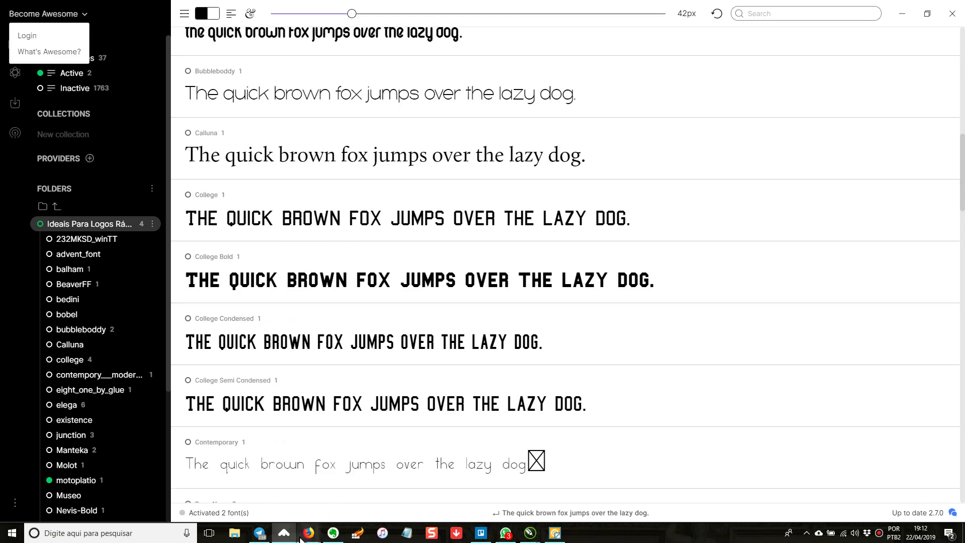
mouse_move(291, 540)
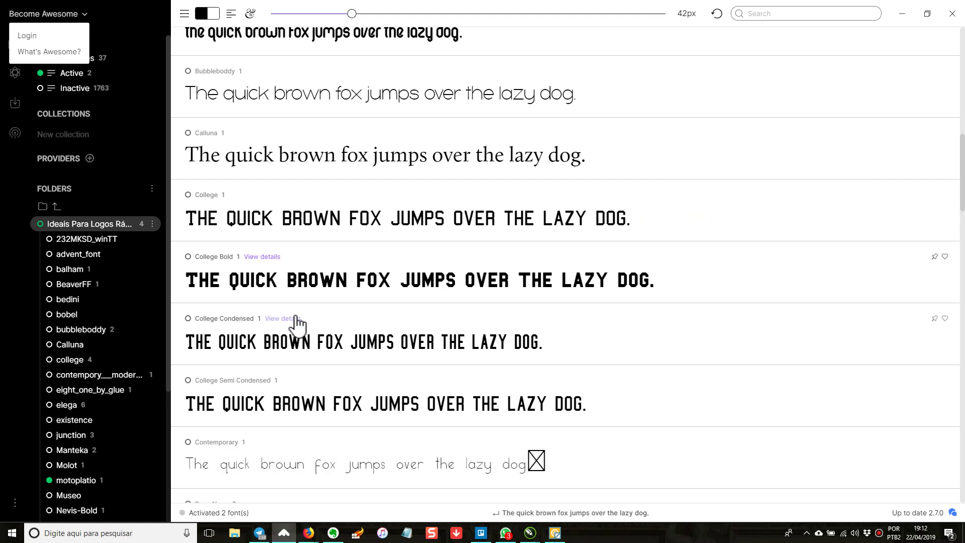
scroll(431, 295, "down", 3)
scroll(412, 269, "down", 6)
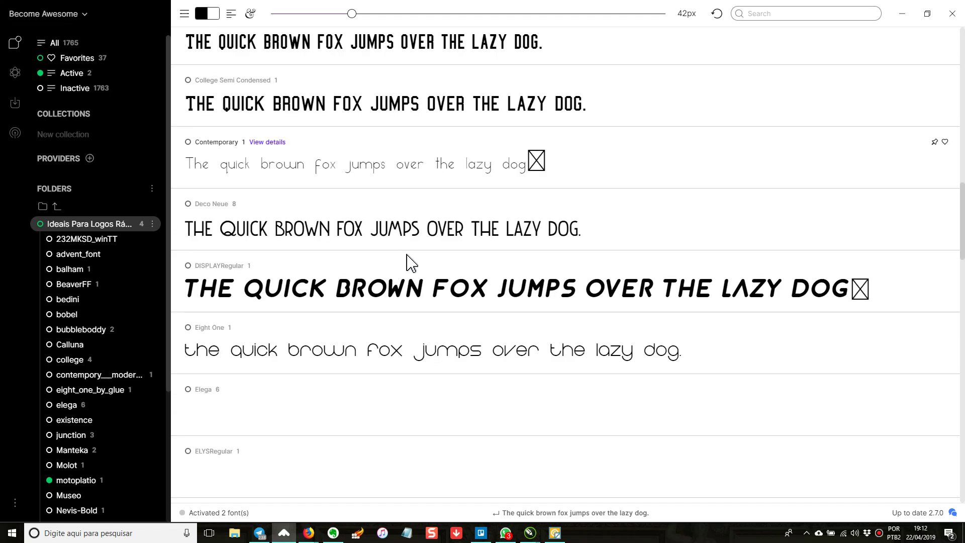
scroll(374, 286, "down", 3)
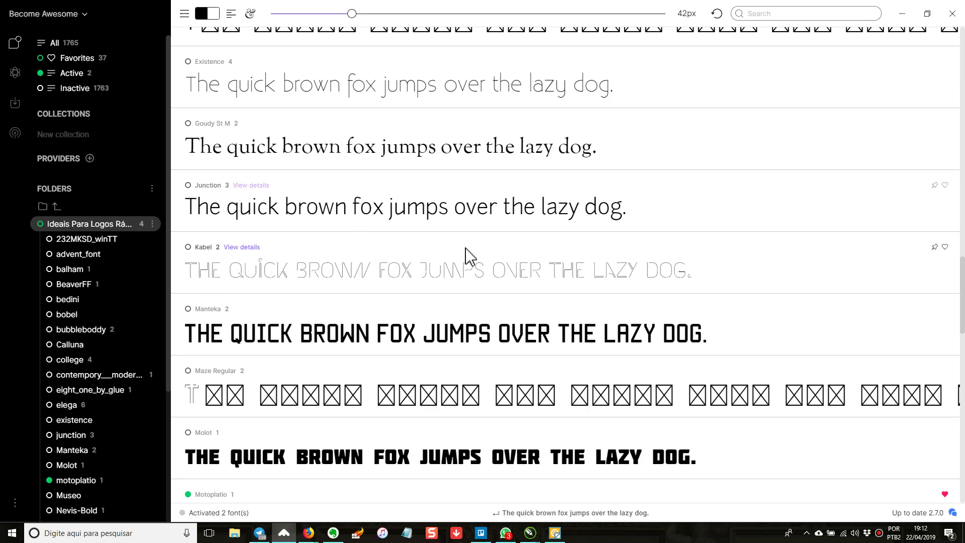
scroll(483, 291, "down", 2)
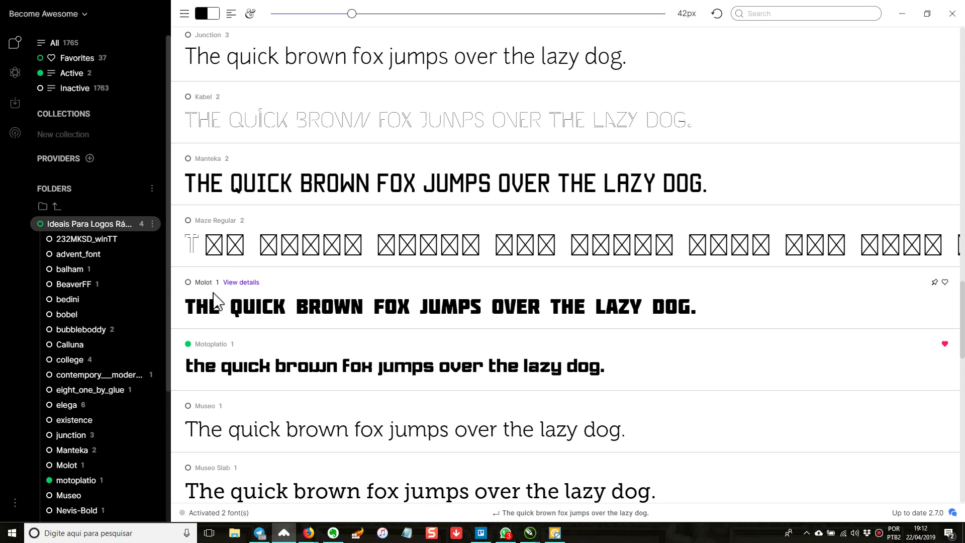
List the active fonts and deactivate the Bebas Neue and Motoplatio families.
left_click(78, 80)
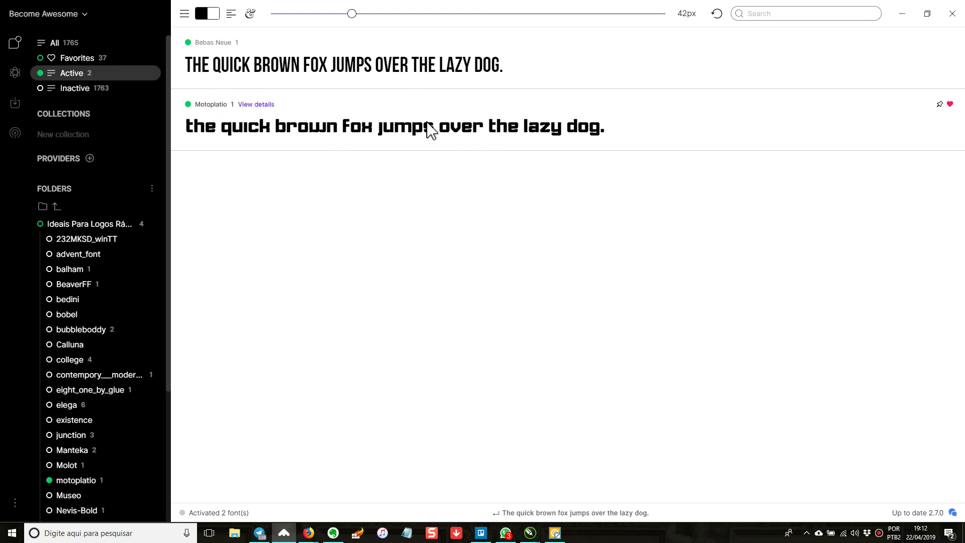
left_click(188, 42)
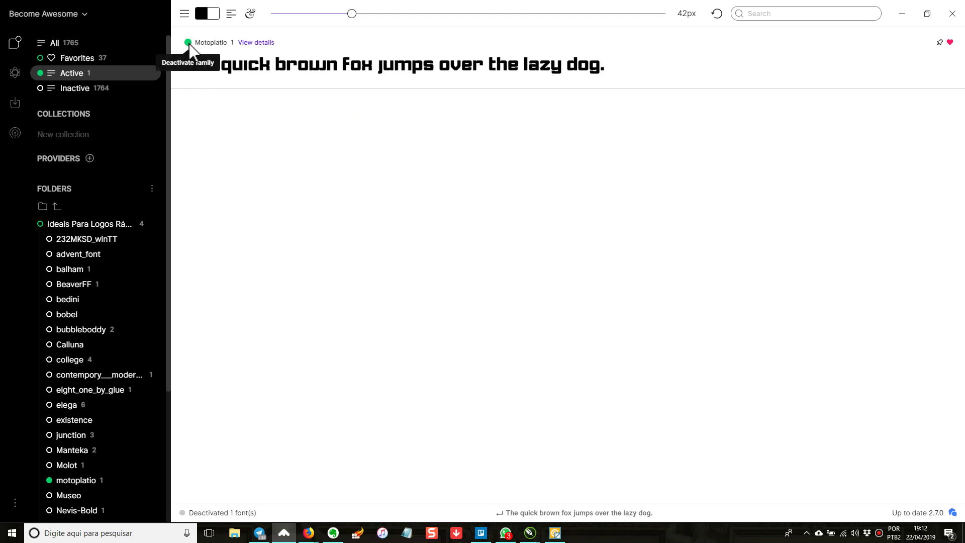
left_click(188, 42)
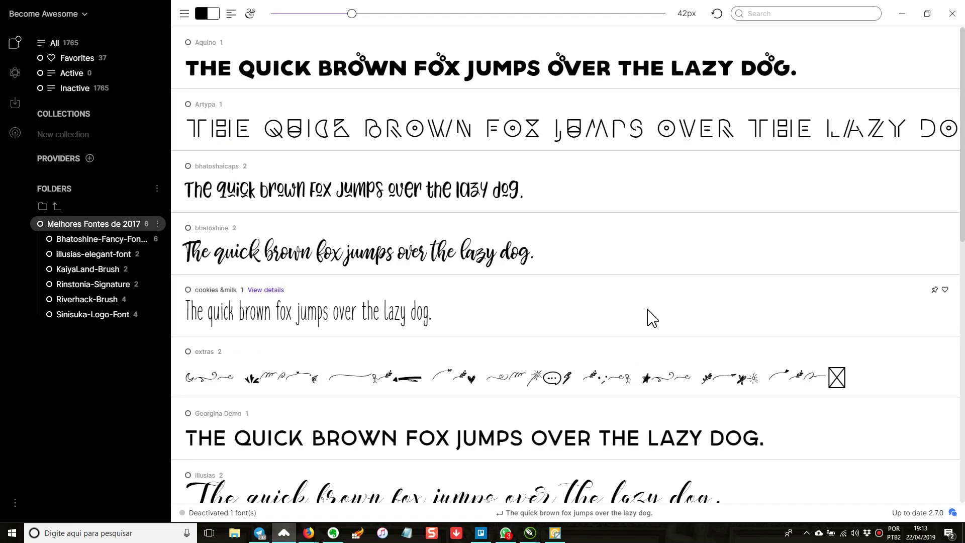
Set the font preview text to CRISMA.
key("Return")
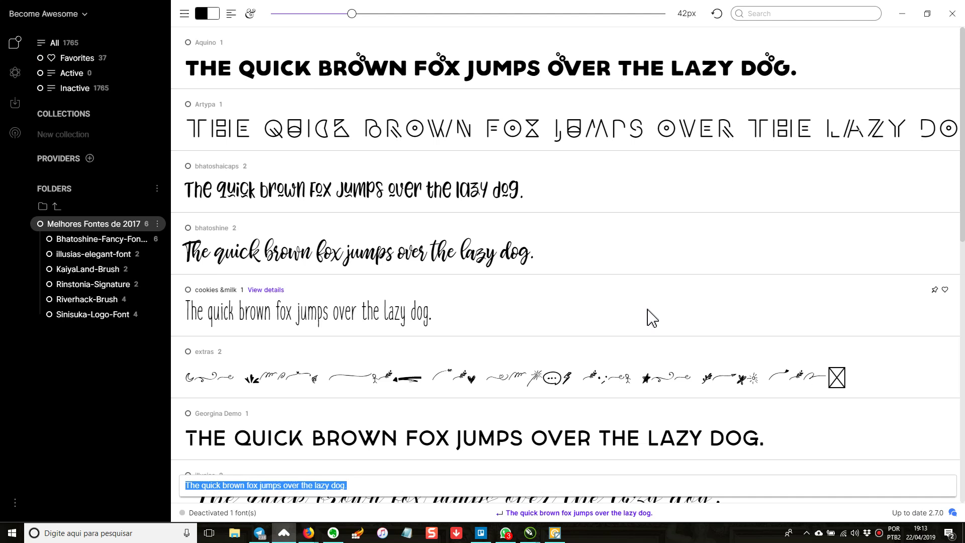
type("CRISMA")
key("Return")
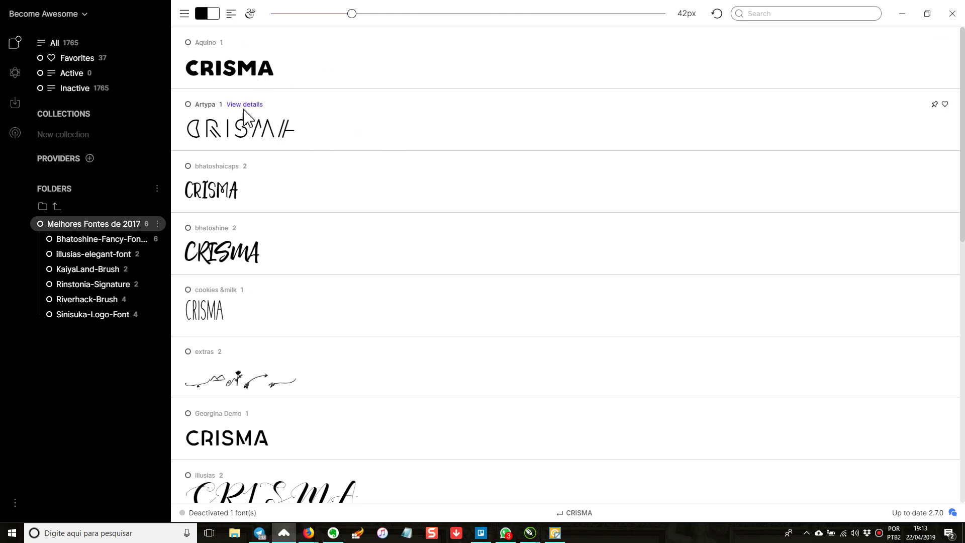
Browse the CRISMA previews in the Melhores Fontes de 2017 folder and activate the RIVERHACK family.
scroll(366, 225, "down", 4)
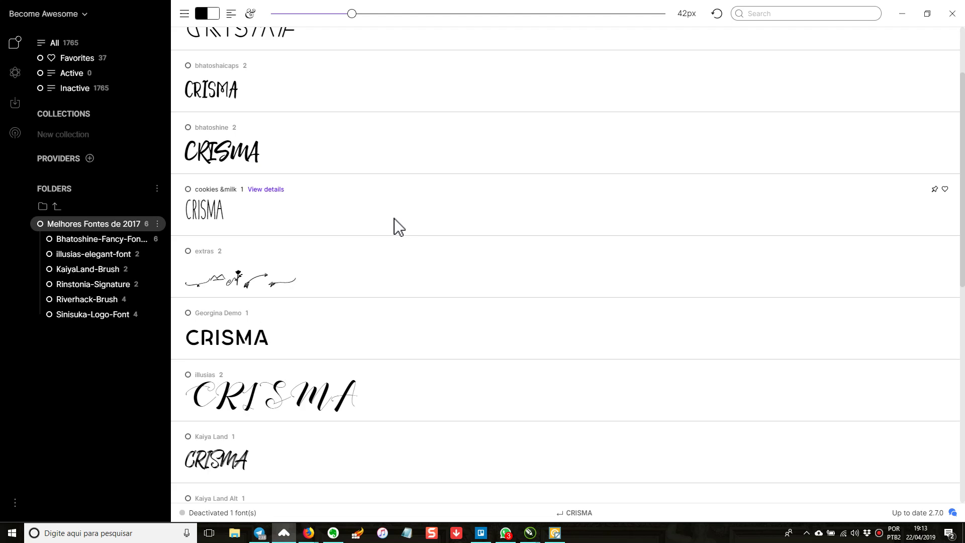
scroll(362, 211, "down", 1)
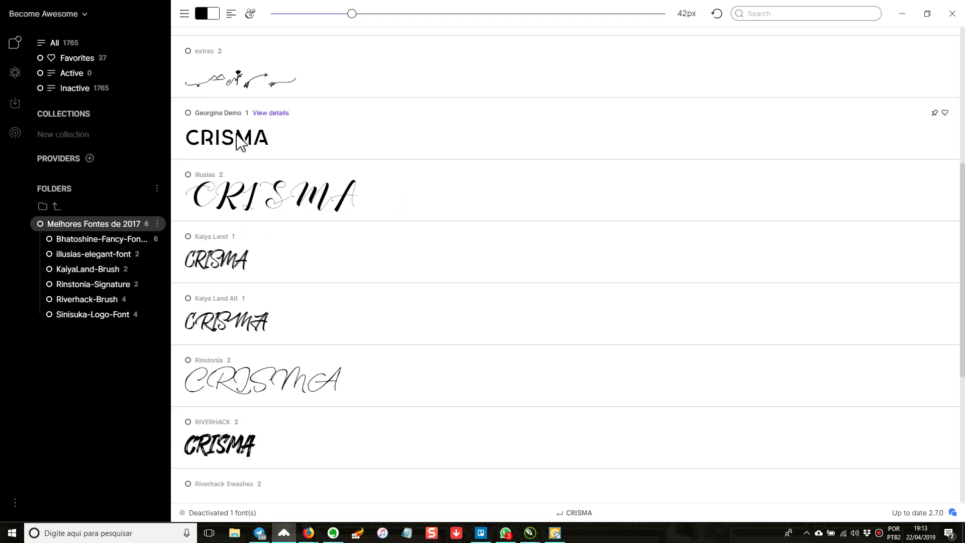
scroll(349, 311, "down", 1)
scroll(350, 322, "down", 2)
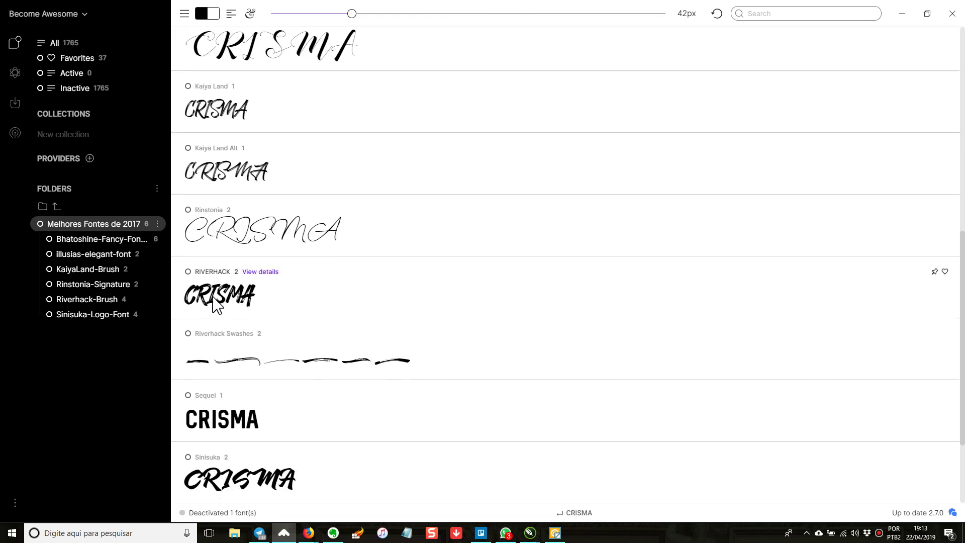
scroll(276, 288, "down", 1)
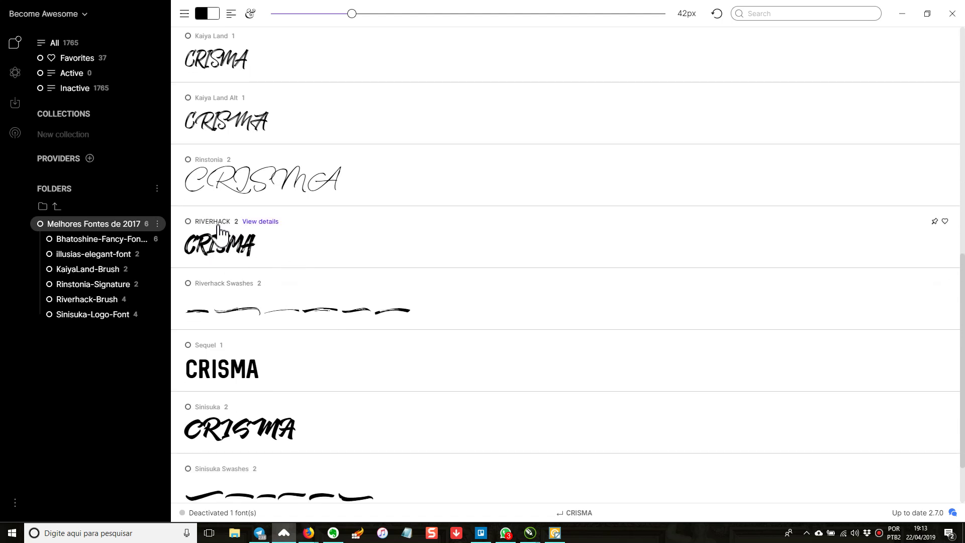
left_click(188, 221)
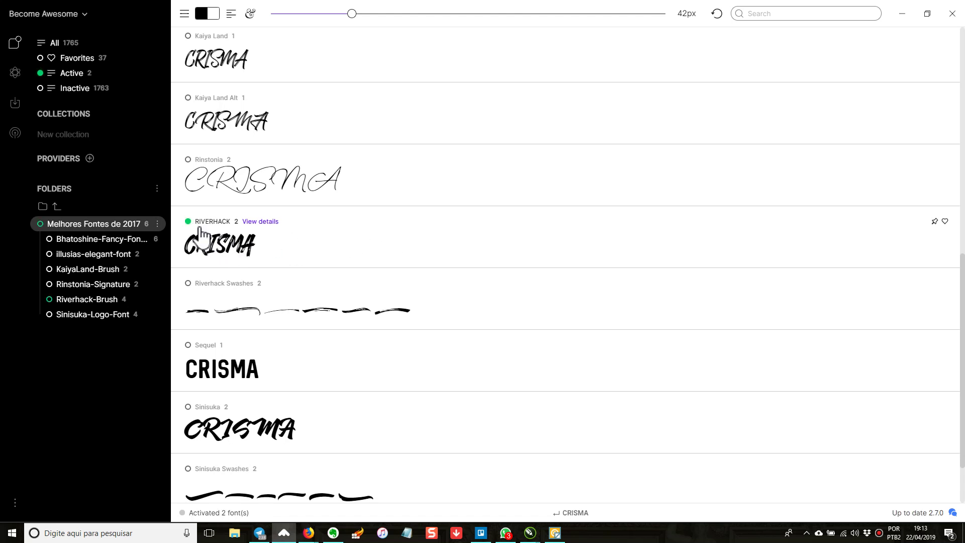
Switch to CorelDRAW, break the text block into separate lines, and set the CRISMA line in the RIVERHACK font.
left_click(912, 14)
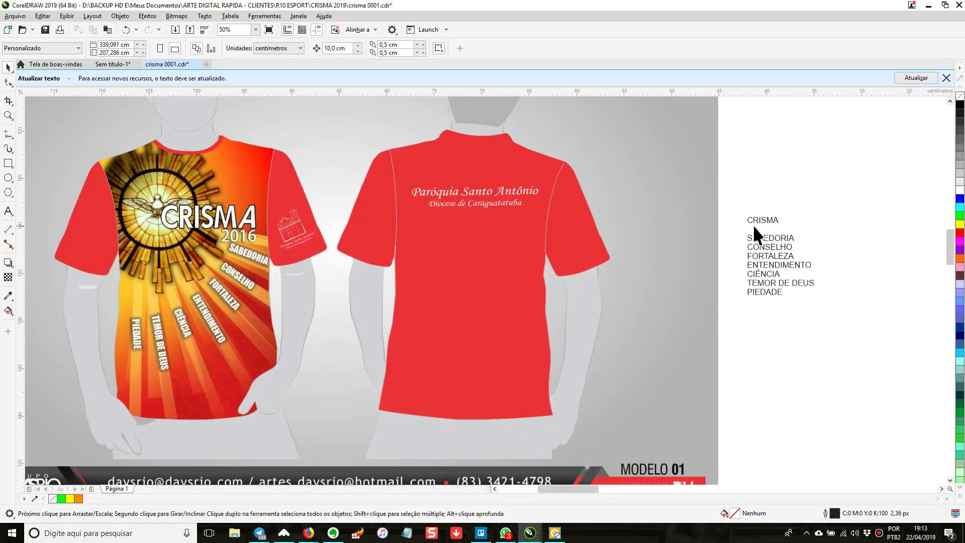
left_click(763, 222)
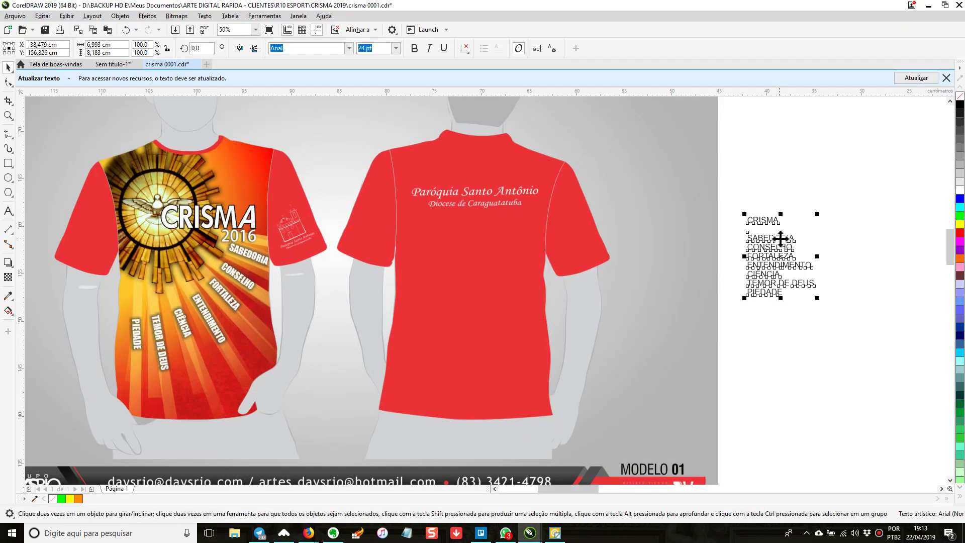
left_click(777, 219)
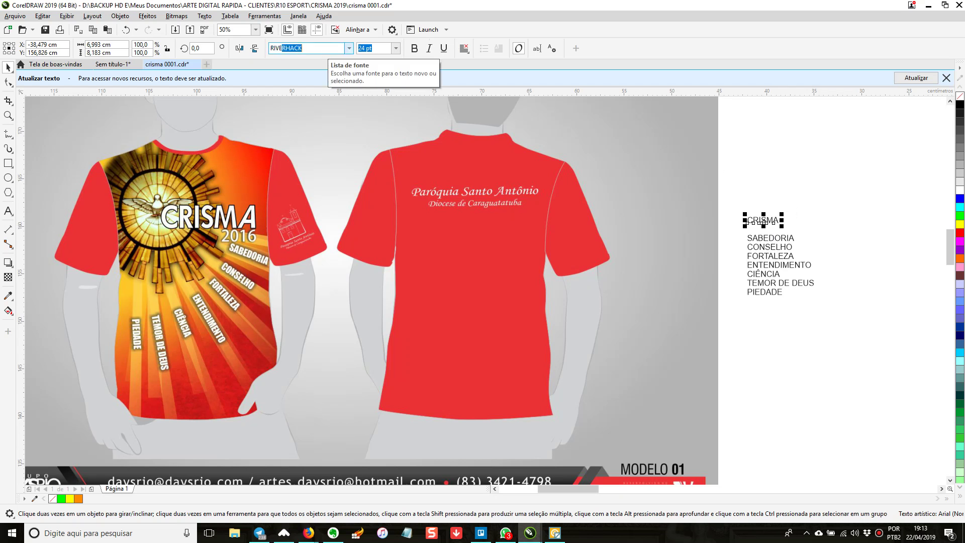
key("Return")
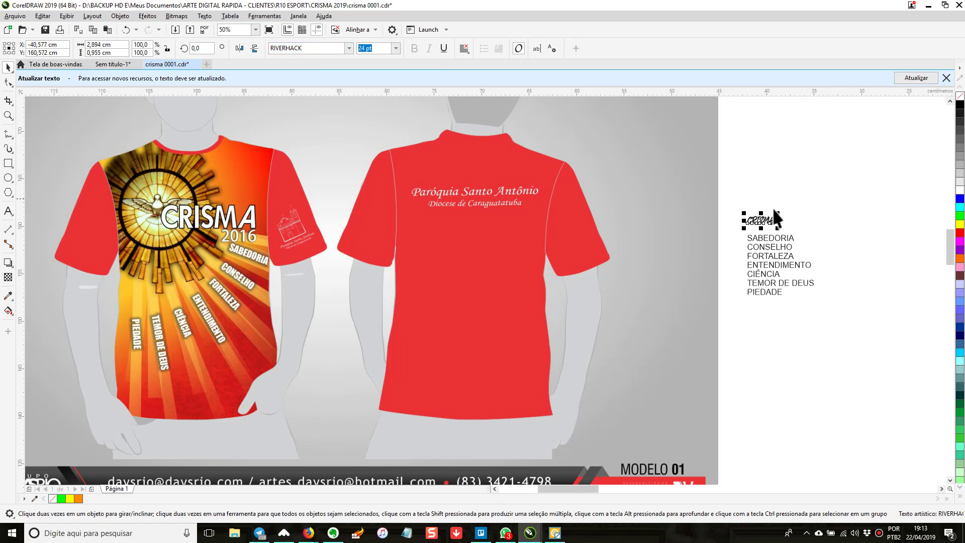
Place the CRISMA text over the lettering on the Google shirt reference and size it to match, about 5.3 cm wide.
left_click_drag(780, 215, 878, 156)
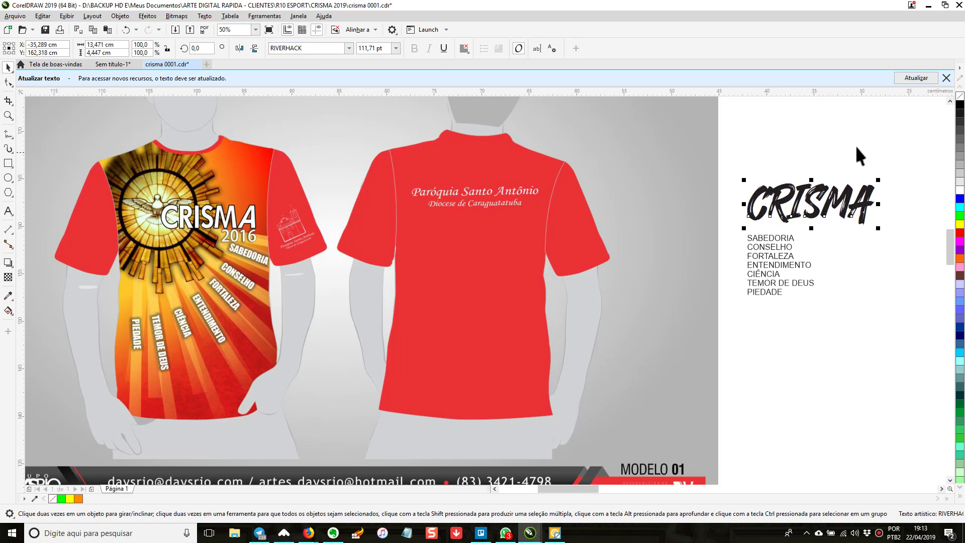
left_click_drag(816, 207, 238, 210)
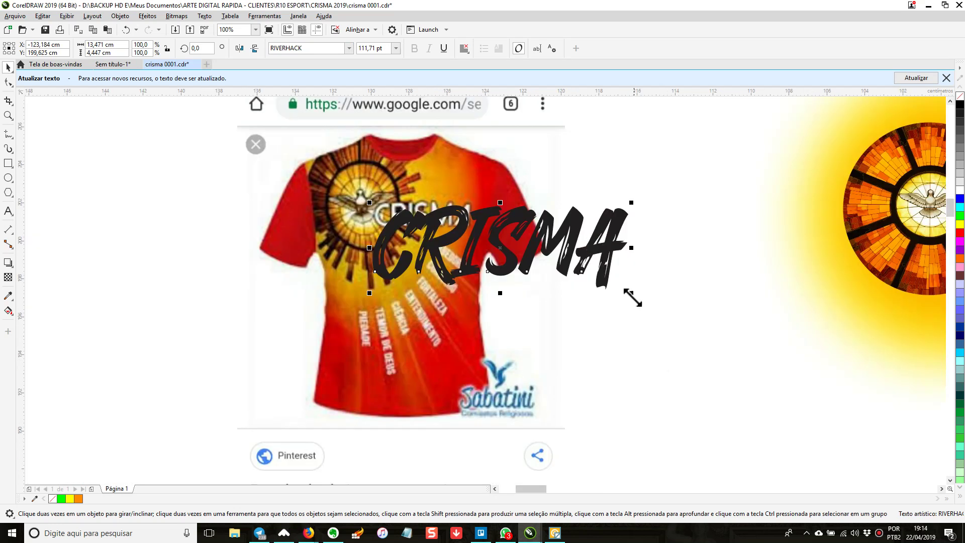
left_click_drag(633, 297, 462, 331)
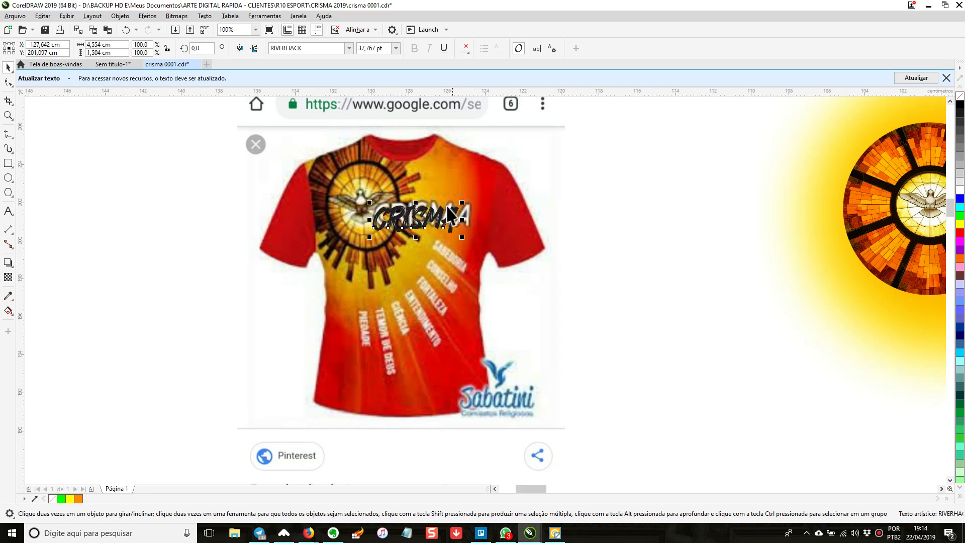
scroll(444, 209, "up", 1)
left_click_drag(445, 213, 471, 217)
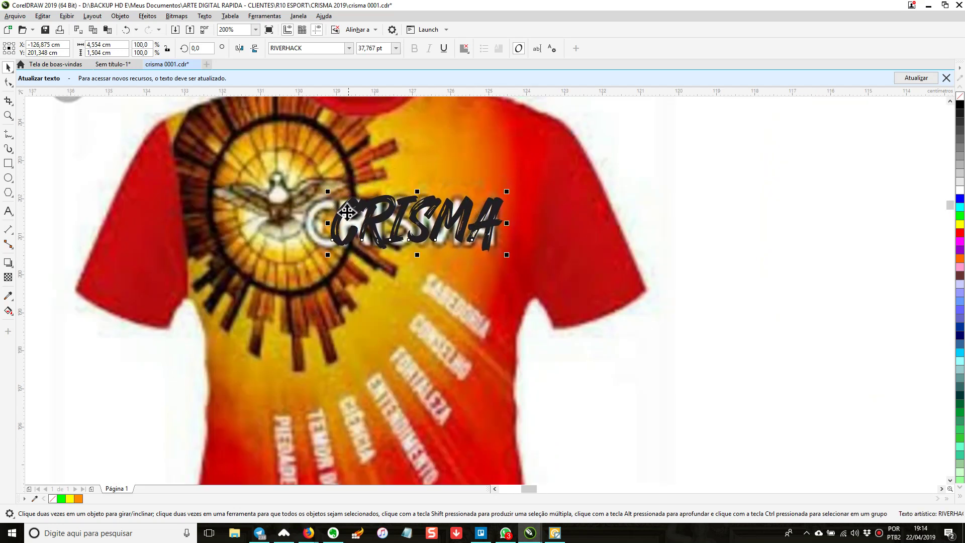
left_click_drag(330, 225, 299, 224)
Move the resized CRISMA text 30 cm to the right, onto the stained-glass dove wheel.
scroll(575, 254, "down", 1)
left_click_drag(609, 252, 382, 263)
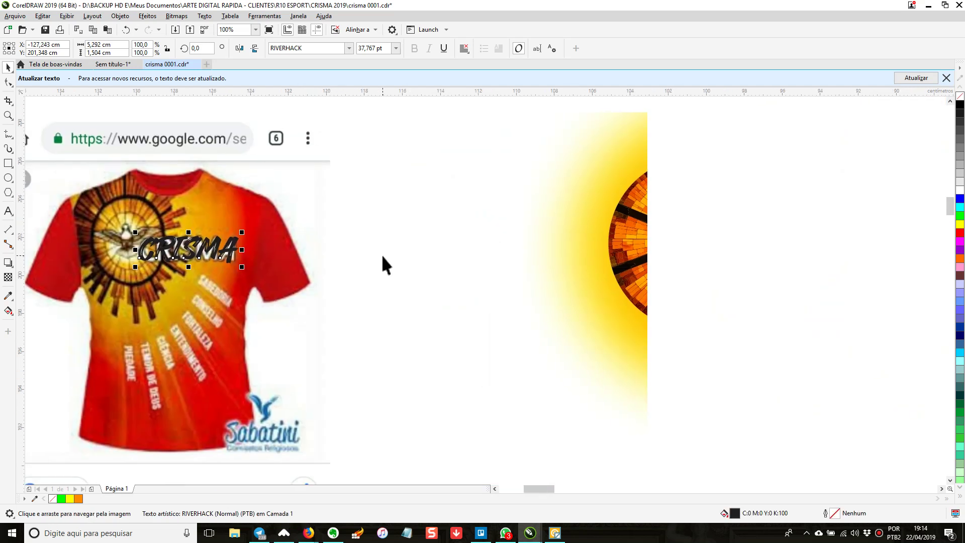
left_click_drag(470, 265, 339, 264)
key("Right")
key("Right")
key("Right")
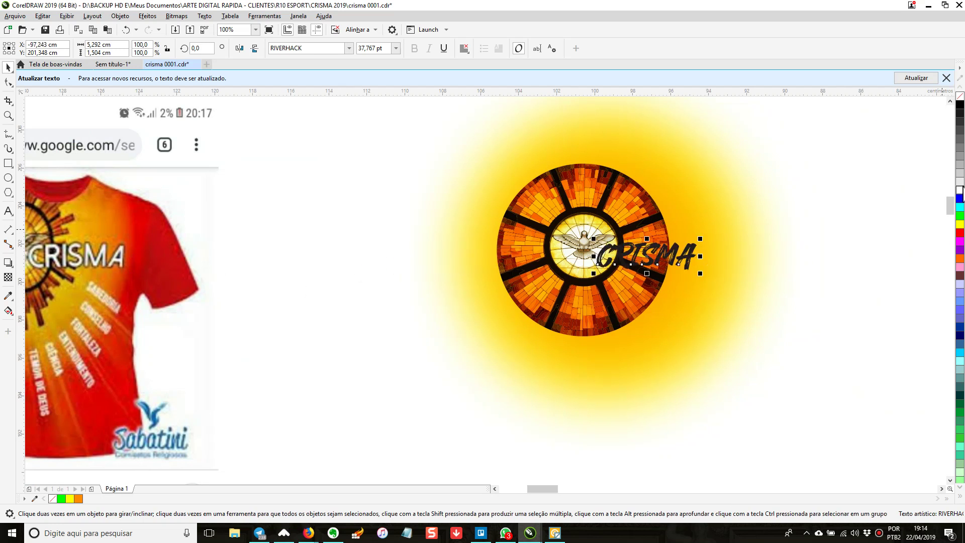
Fill the CRISMA text on the dove wheel with white.
left_click(960, 190)
key("h")
left_click_drag(295, 315, 327, 316)
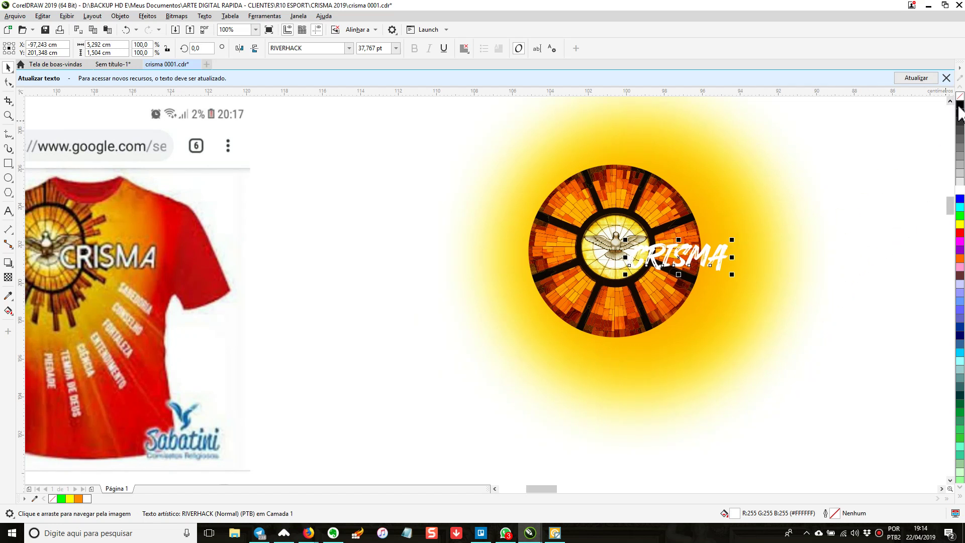
Try a black outline on the CRISMA text, check its outline pen settings, and remove the outline.
scroll(679, 257, "up", 2)
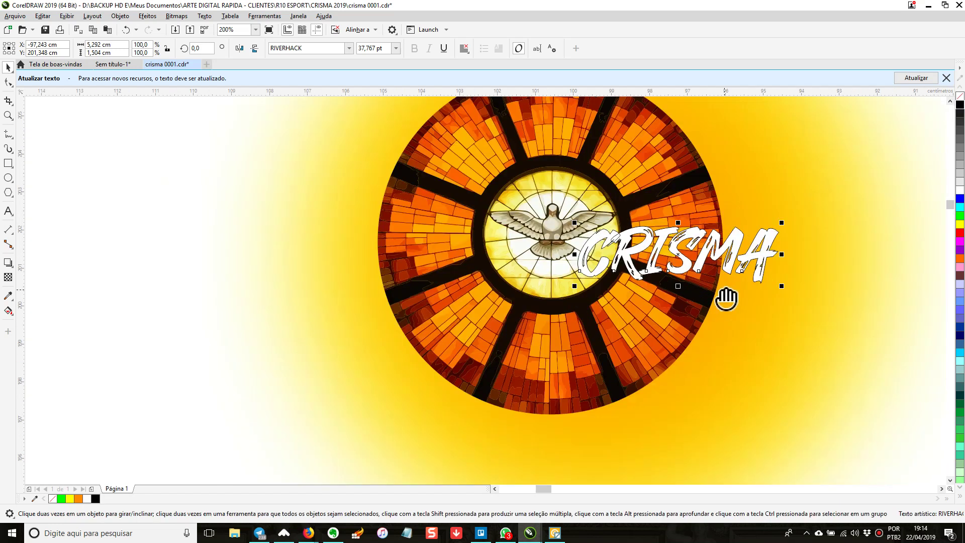
left_click_drag(727, 300, 573, 316)
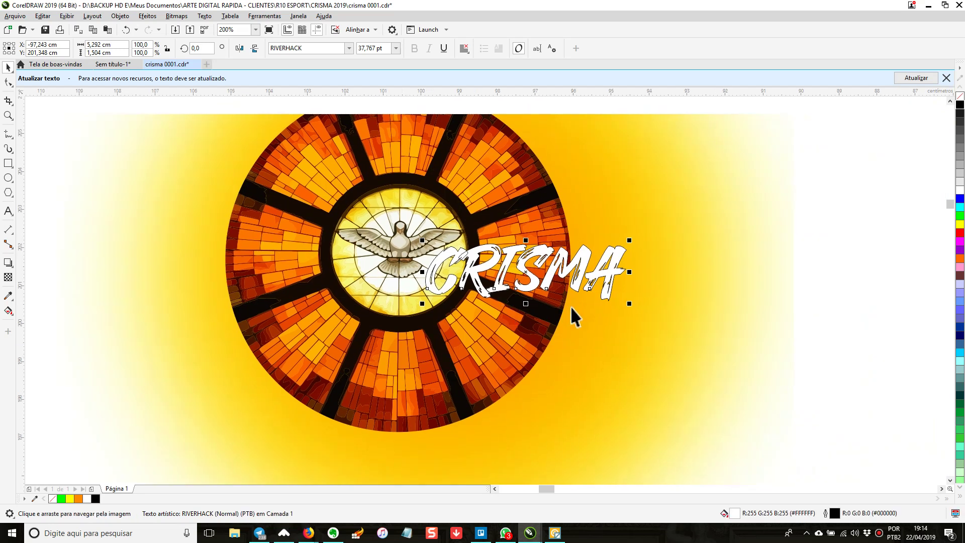
double_click(834, 513)
left_click_drag(558, 184, 769, 75)
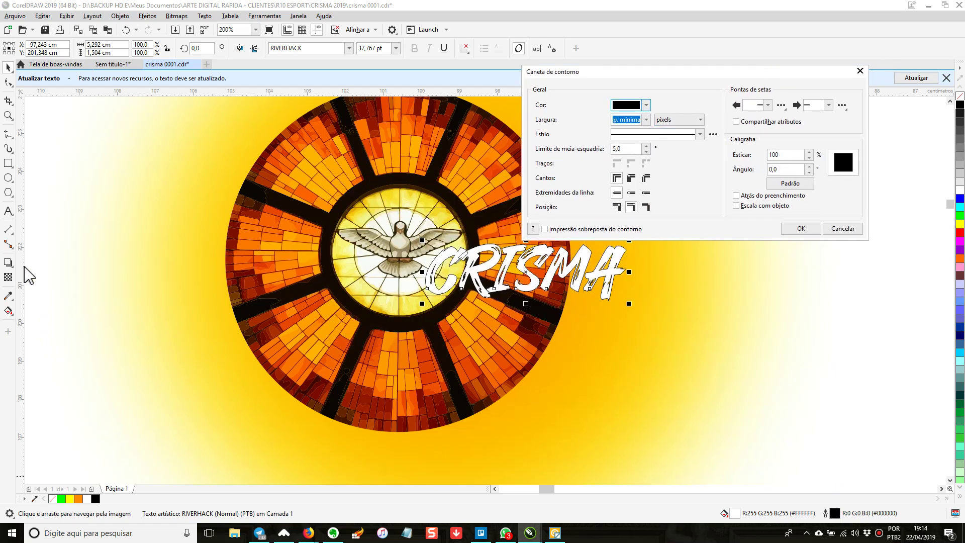
left_click(860, 71)
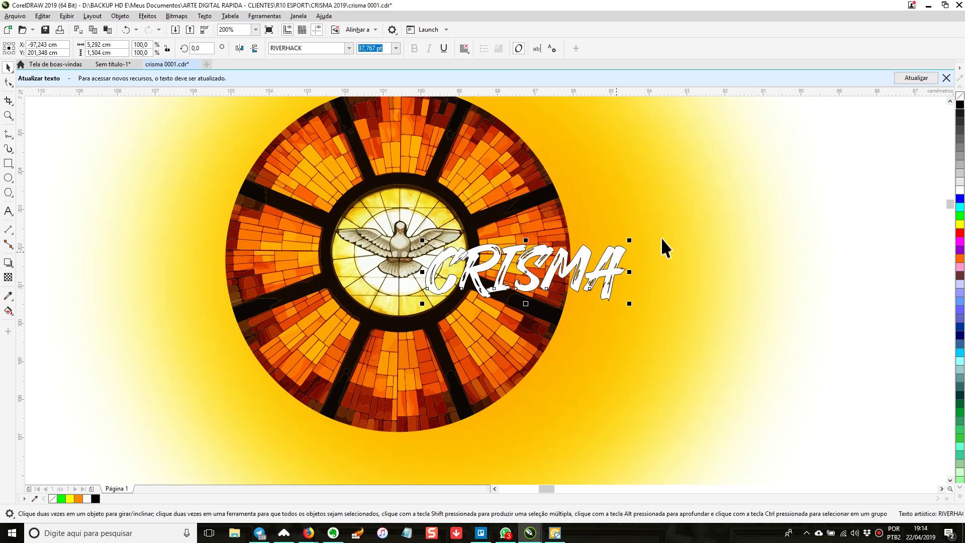
right_click(962, 102)
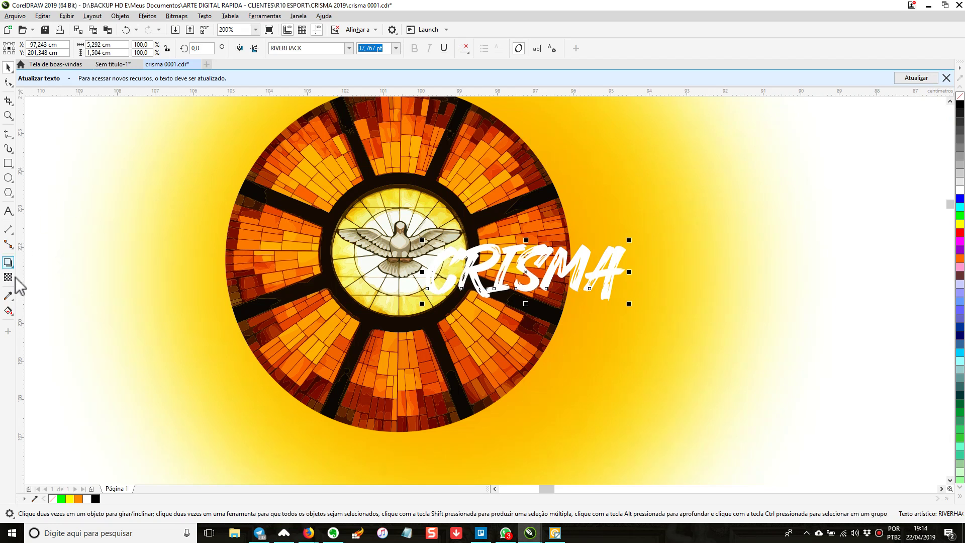
Save the document and add a one-step black outer contour of 0.105 cm around the CRISMA text.
left_click(45, 30)
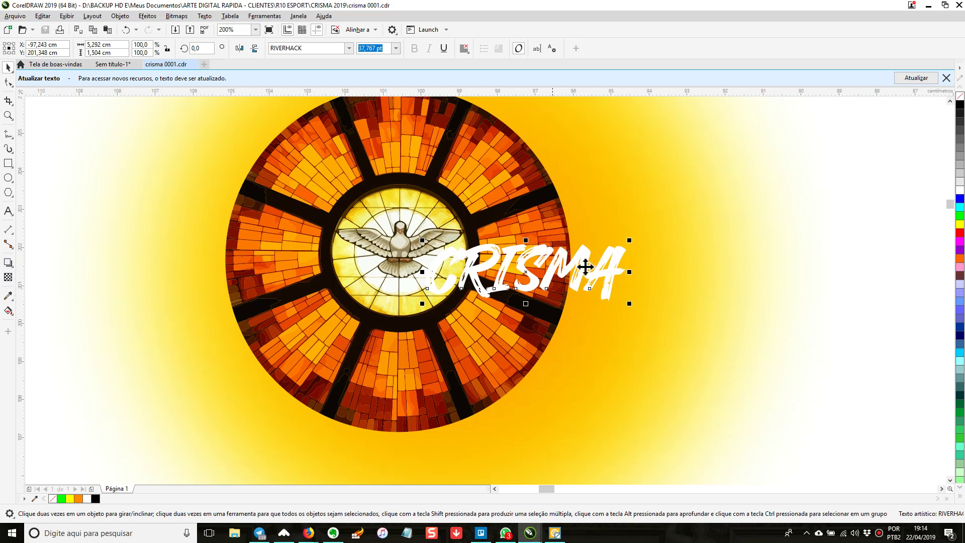
left_click(9, 263)
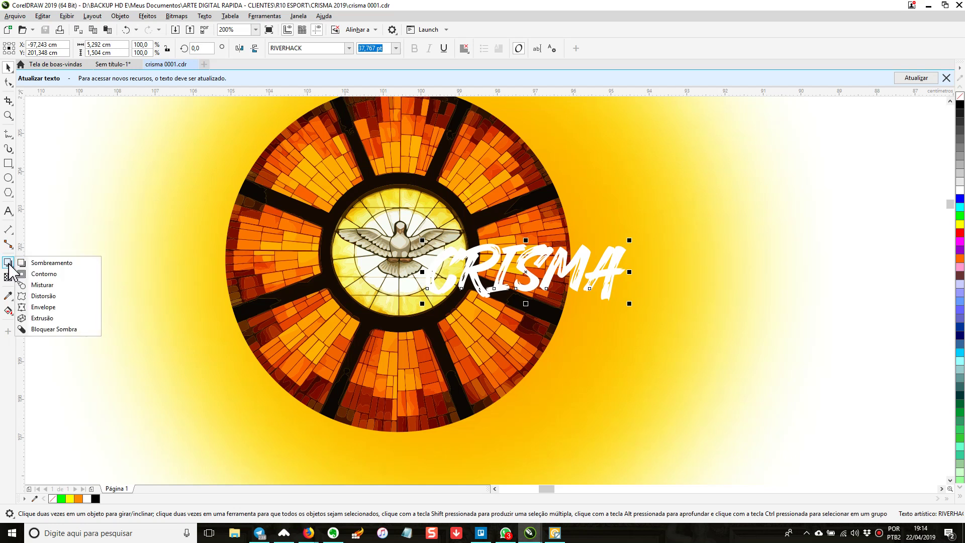
left_click(30, 274)
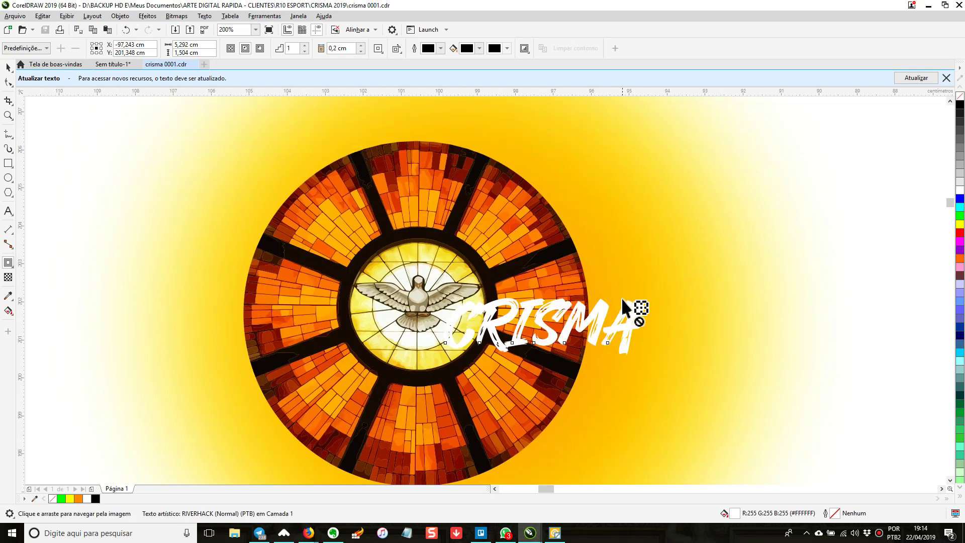
scroll(638, 316, "up", 1)
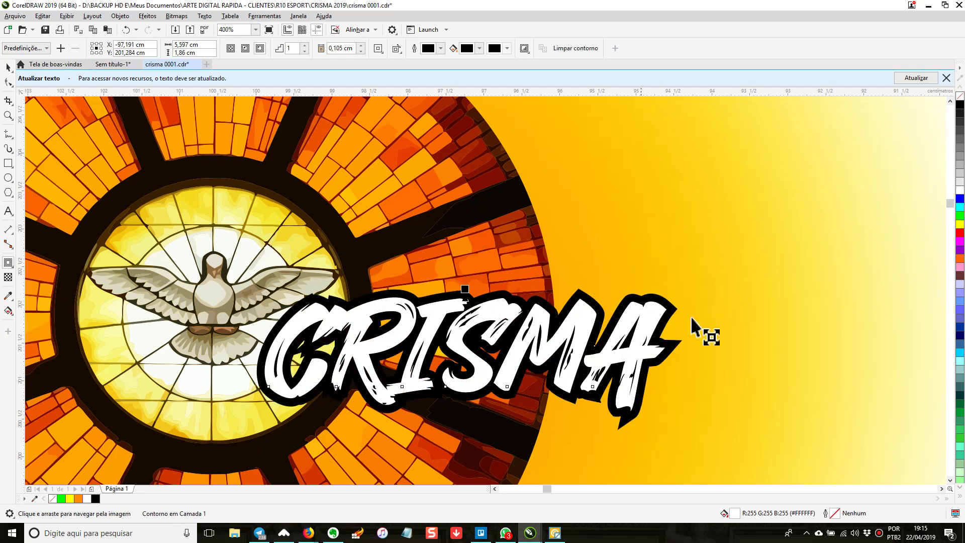
Break the black contour apart from the CRISMA text and group the two objects.
left_click(8, 67)
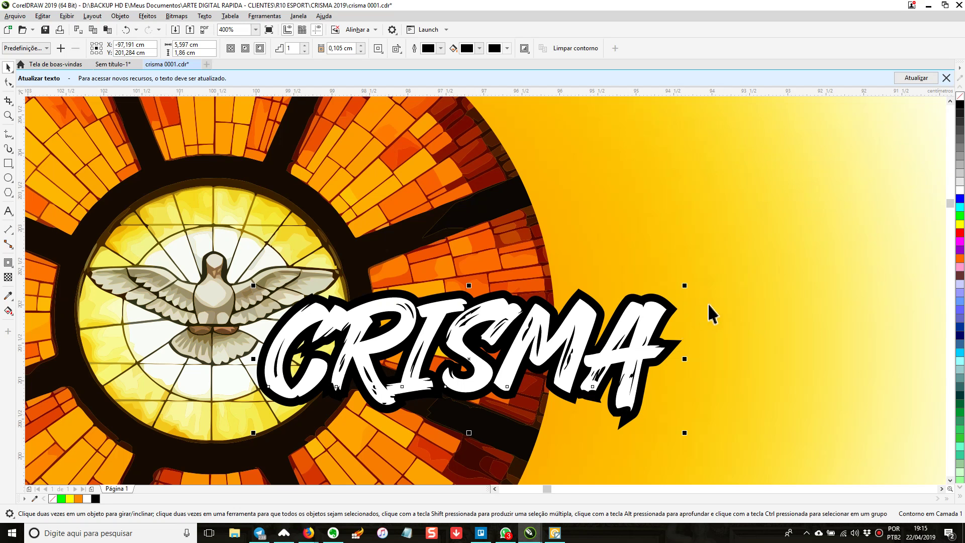
left_click(703, 324)
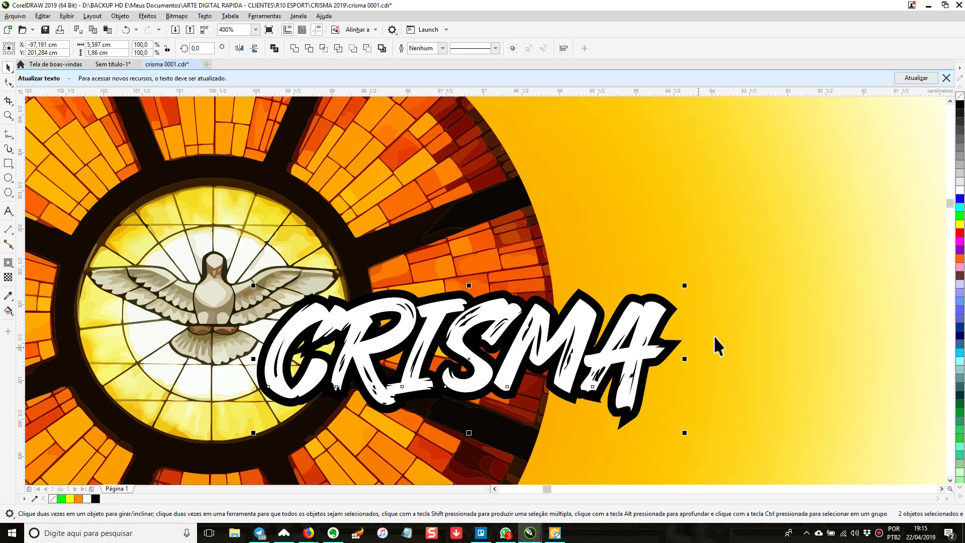
left_click(677, 347)
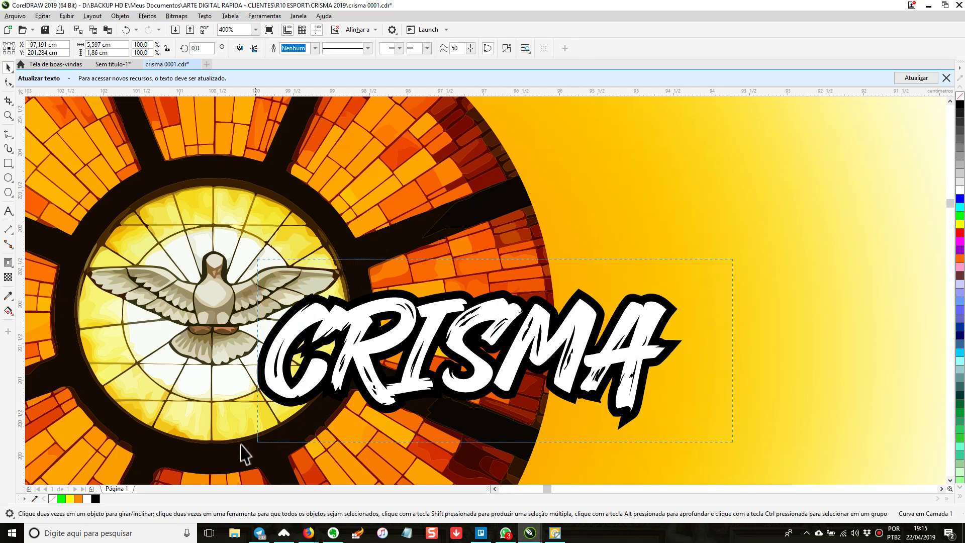
left_click(630, 341, "shift")
key("ctrl+g")
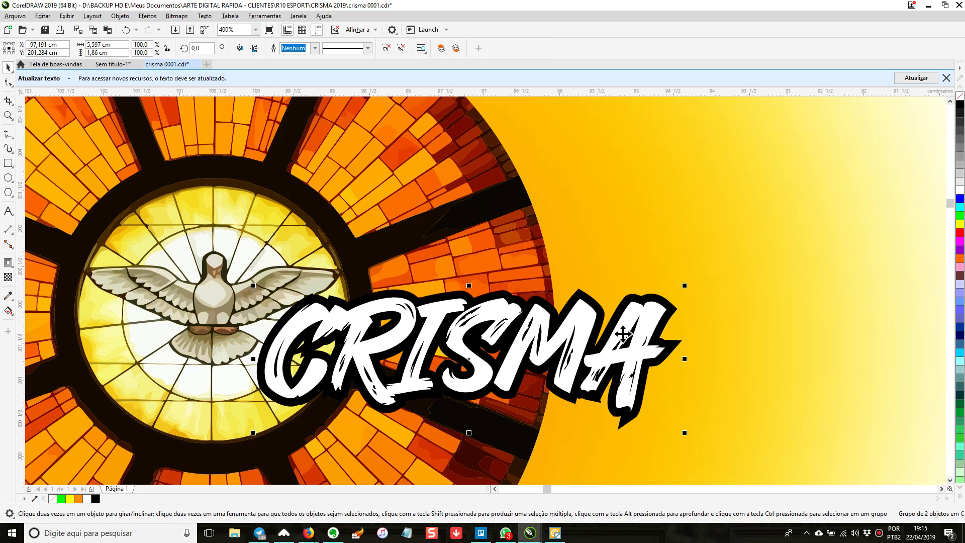
Examine how the gift names run along the rays on the Google shirt reference and locate the text list.
scroll(631, 342, "down", 3)
scroll(706, 356, "down", 3)
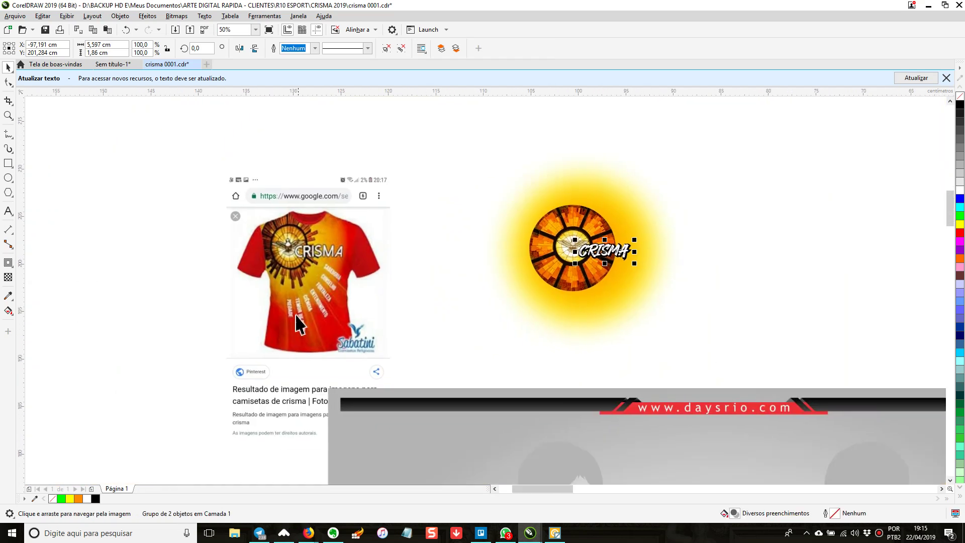
scroll(332, 265, "up", 2)
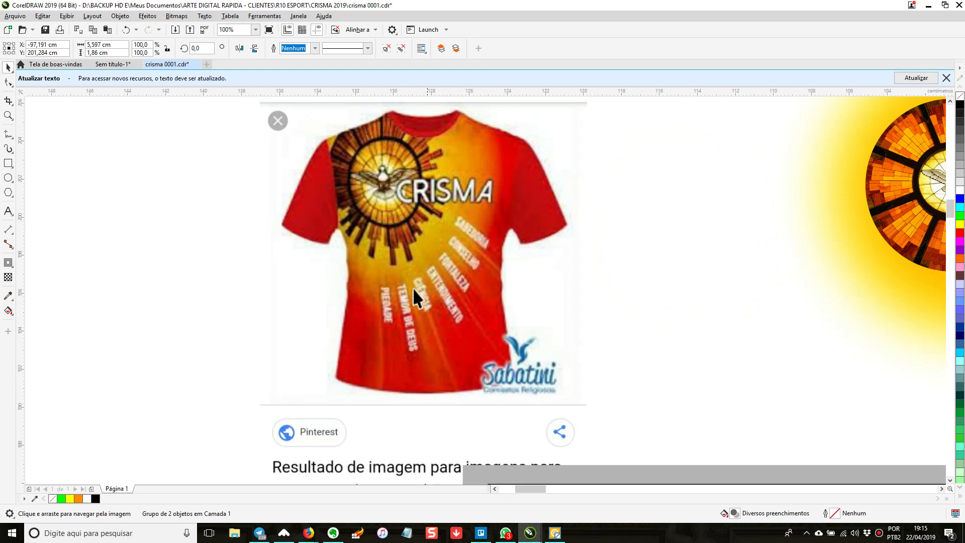
scroll(603, 297, "down", 2)
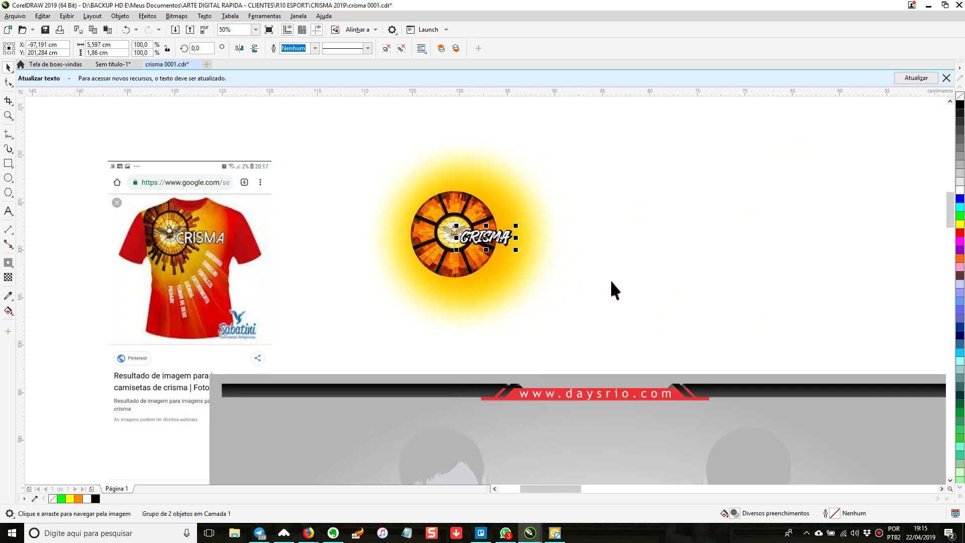
scroll(553, 286, "down", 1)
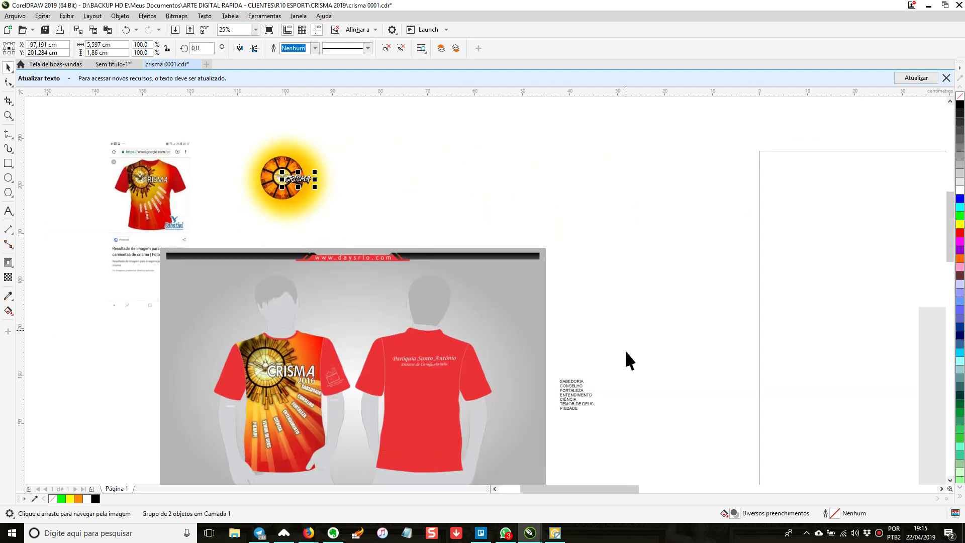
Move the list of seven gift names beside the Google shirt reference.
left_click(567, 394)
left_click_drag(567, 394, 194, 198)
scroll(194, 201, "up", 2)
left_click_drag(307, 234, 573, 316)
Switch to the font manager, browse the CRISMÁ previews, and activate Arista 2.0 Alternate from the Ideais Para Logos folder.
key("alt+Tab")
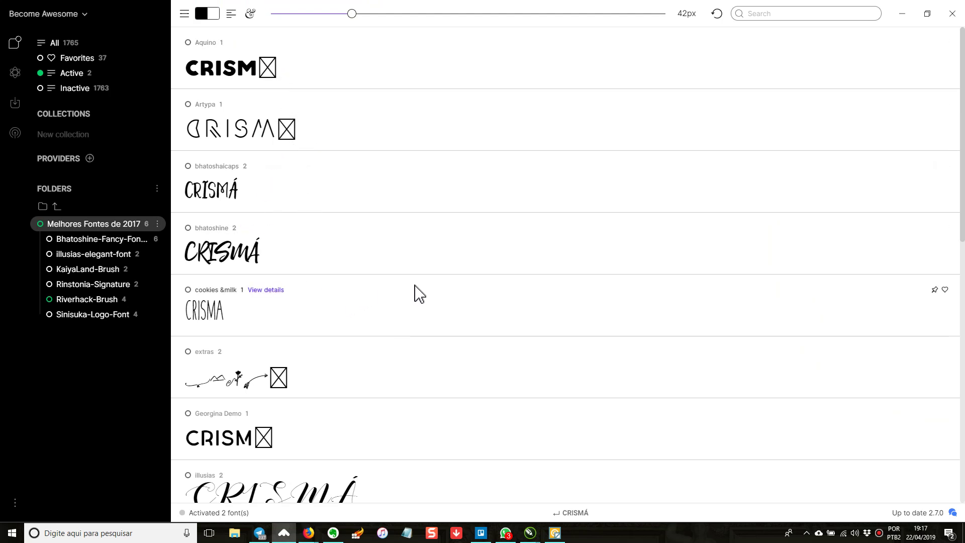
scroll(415, 292, "down", 4)
scroll(414, 333, "down", 6)
scroll(345, 342, "down", 1)
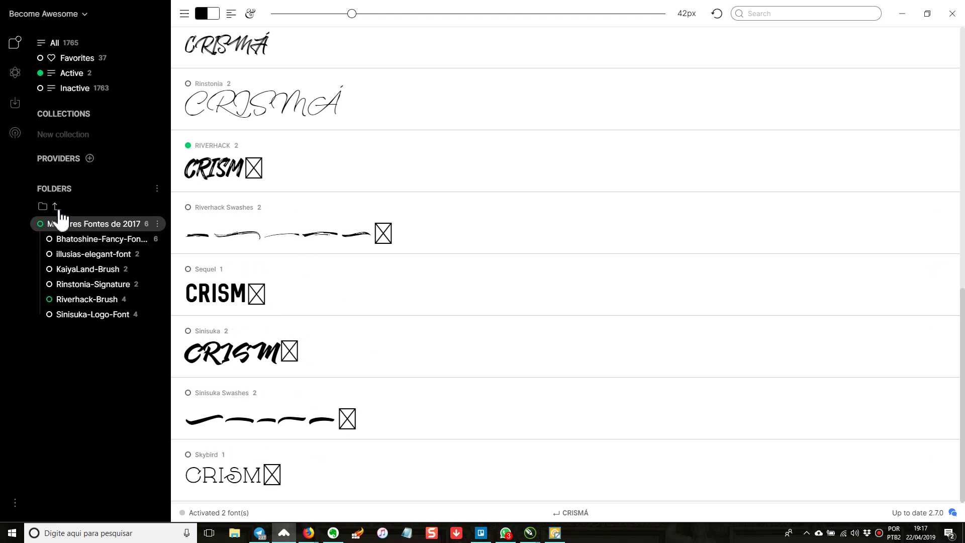
left_click(116, 227)
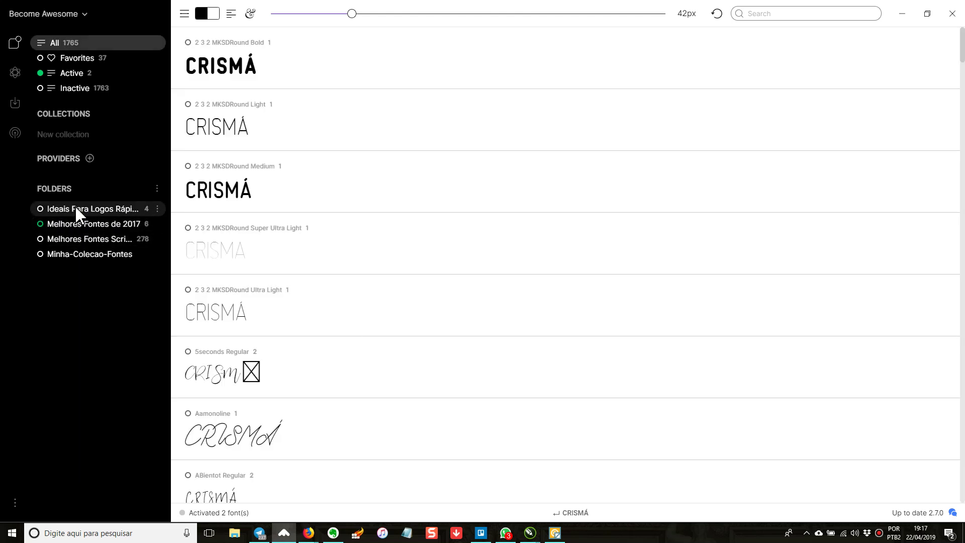
left_click(75, 208)
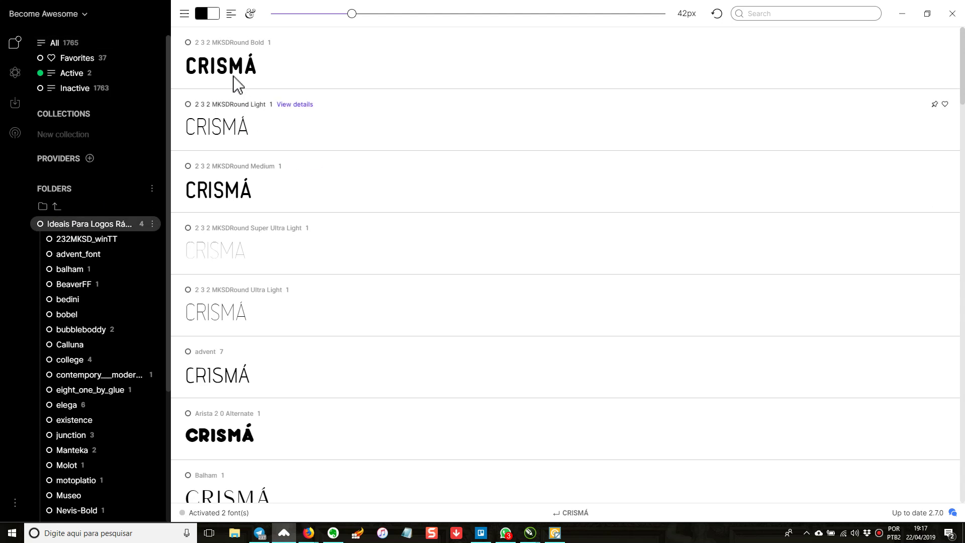
scroll(382, 372, "down", 1)
scroll(382, 373, "down", 3)
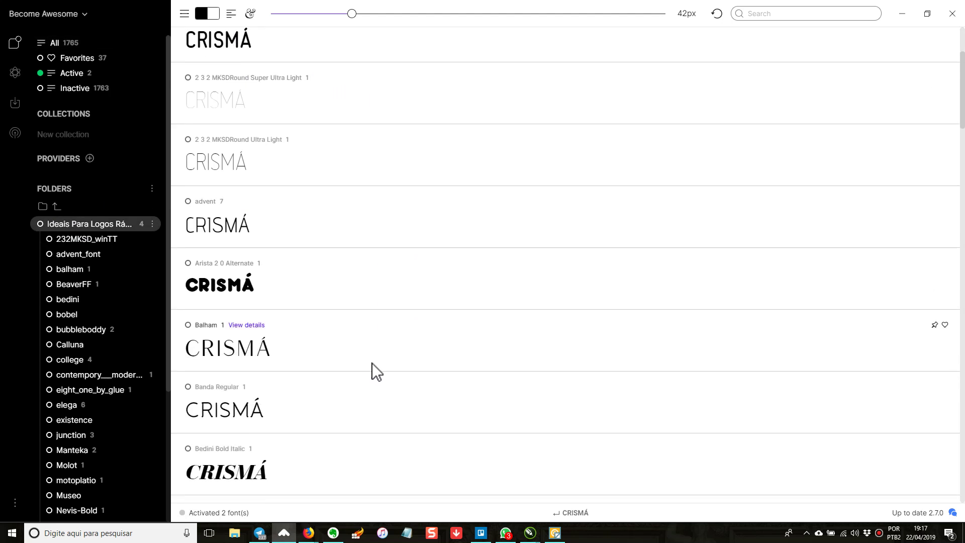
scroll(348, 301, "down", 1)
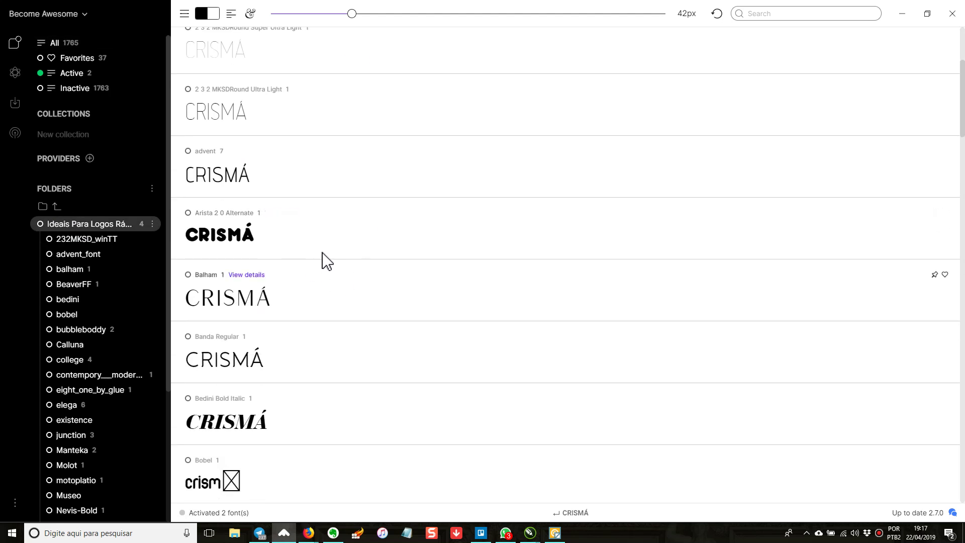
scroll(322, 256, "down", 1)
scroll(274, 245, "down", 2)
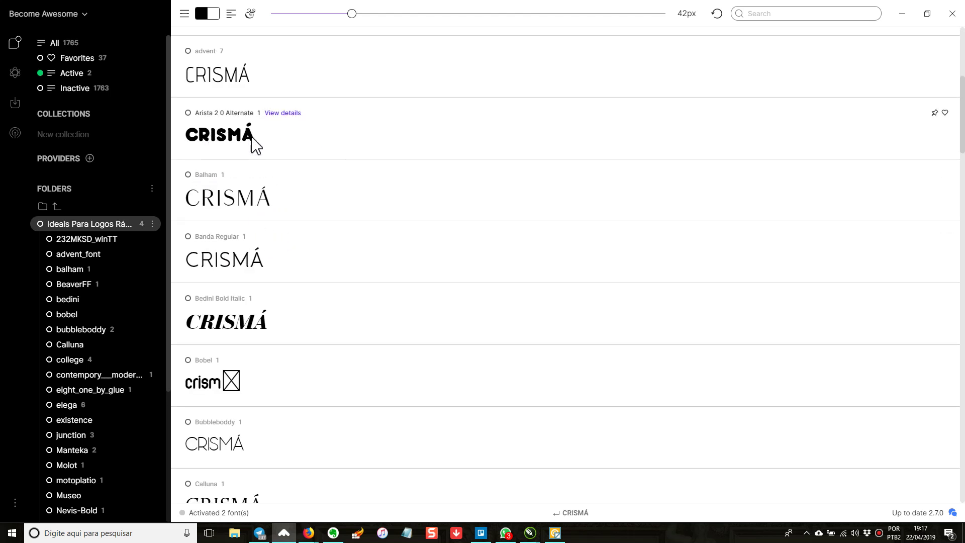
left_click(189, 122)
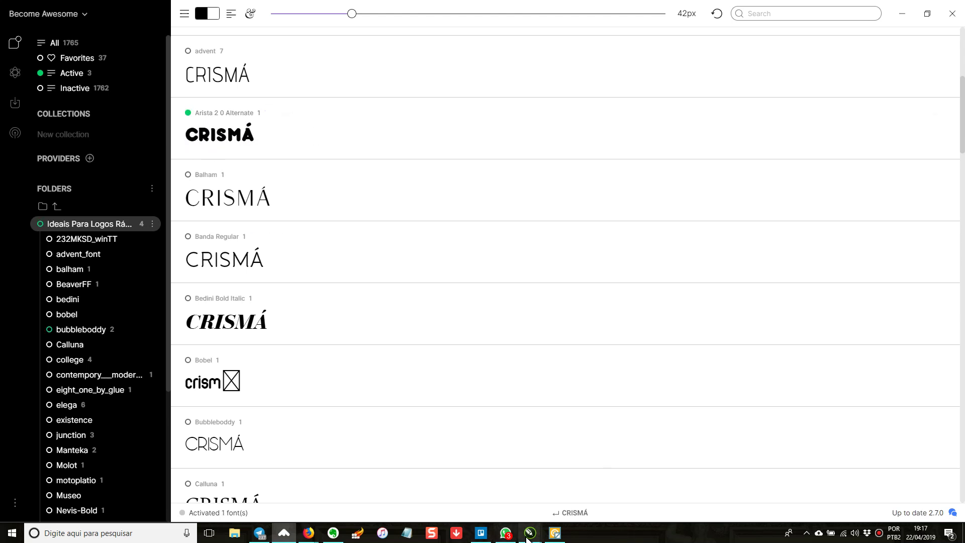
Return to CorelDRAW, set all seven gift names in Arista Alternate (Bubbleboddy), and inspect the lettering up close.
mouse_move(530, 533)
left_click(575, 493)
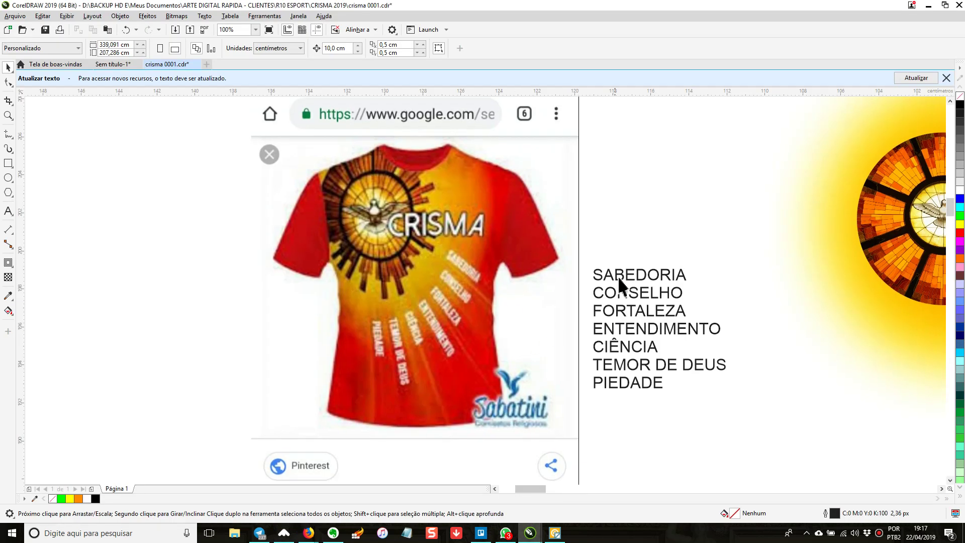
left_click_drag(610, 244, 644, 435)
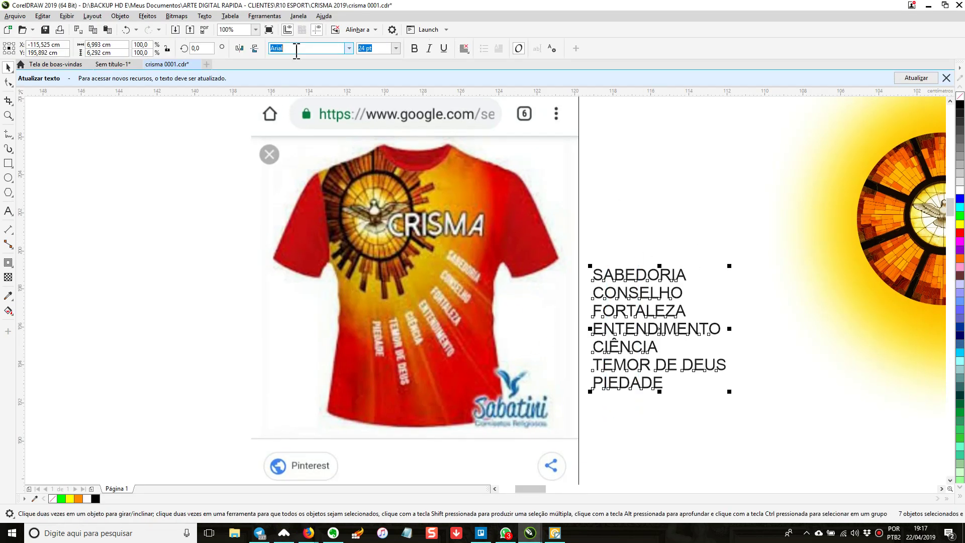
type("A")
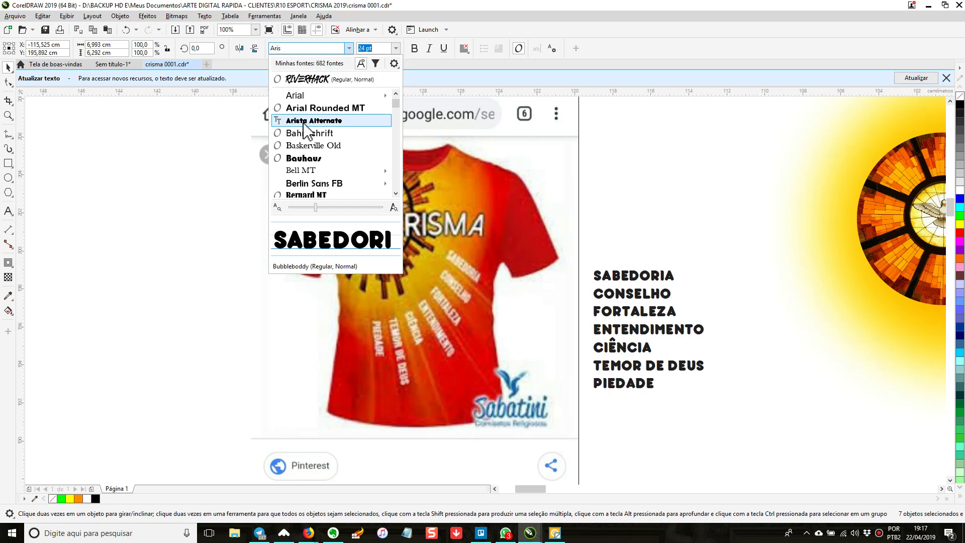
key("Escape")
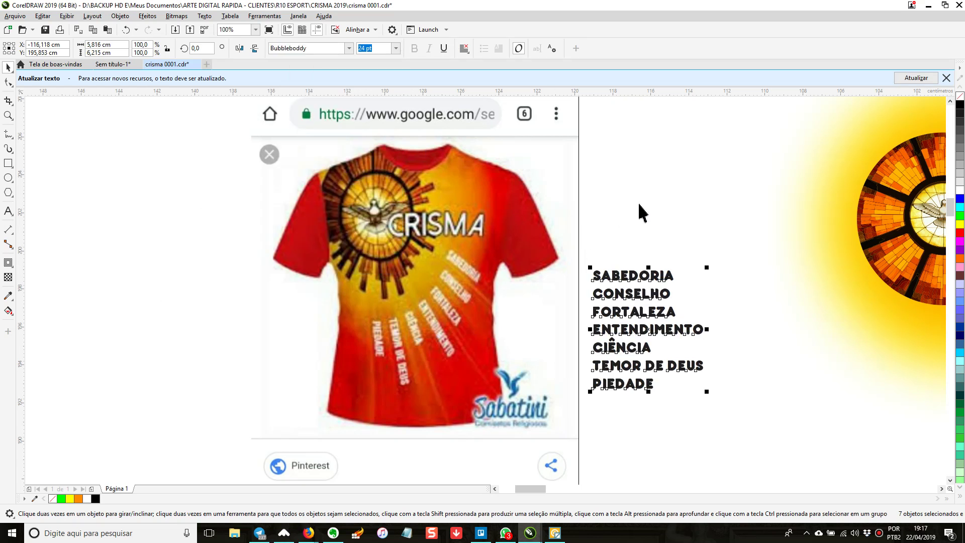
key("Escape")
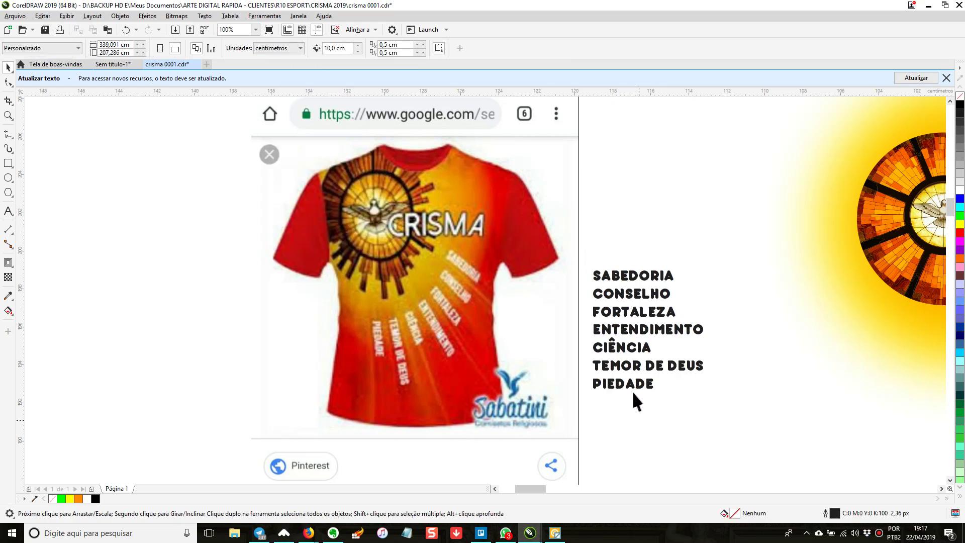
scroll(622, 355, "up", 2)
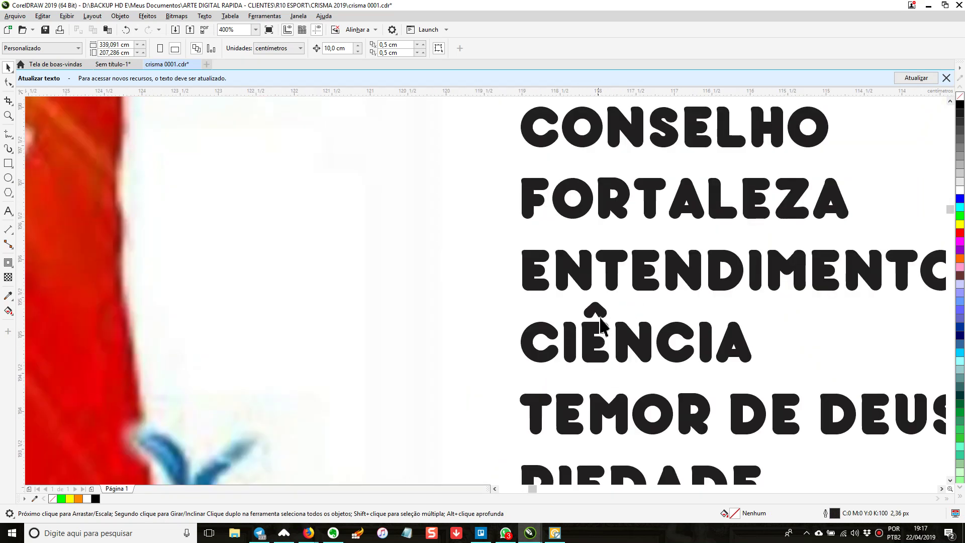
scroll(636, 361, "down", 1)
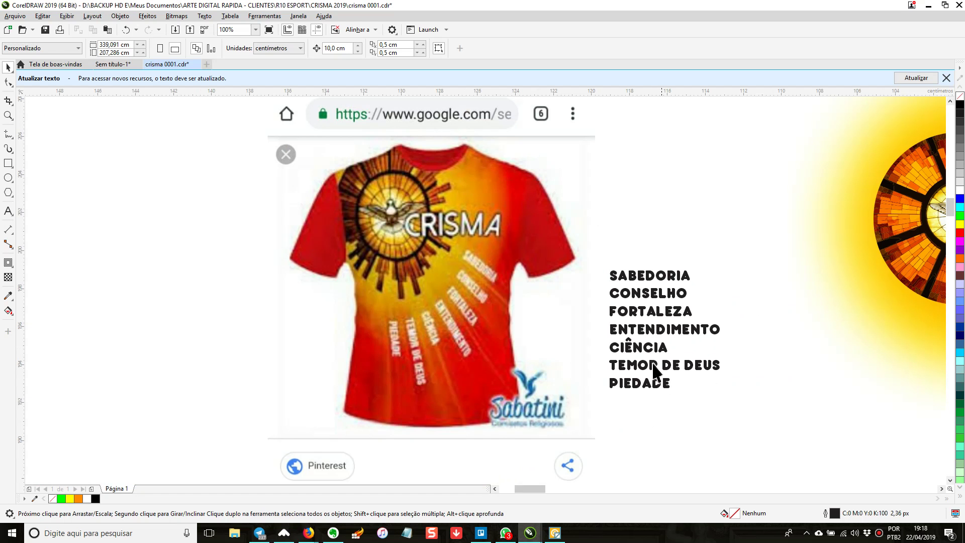
Align the seven gift names so they stack on a single line, and group them.
key("ctrl+a")
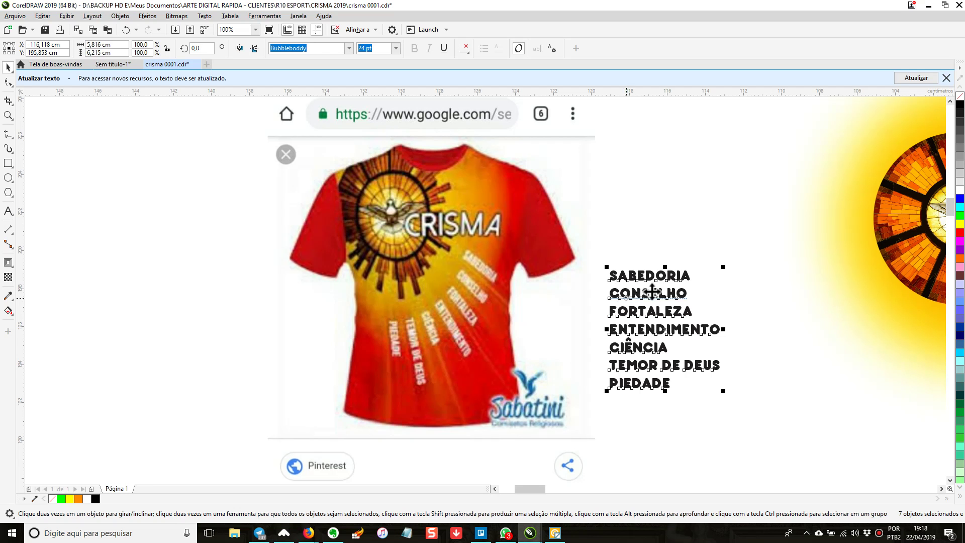
key("t")
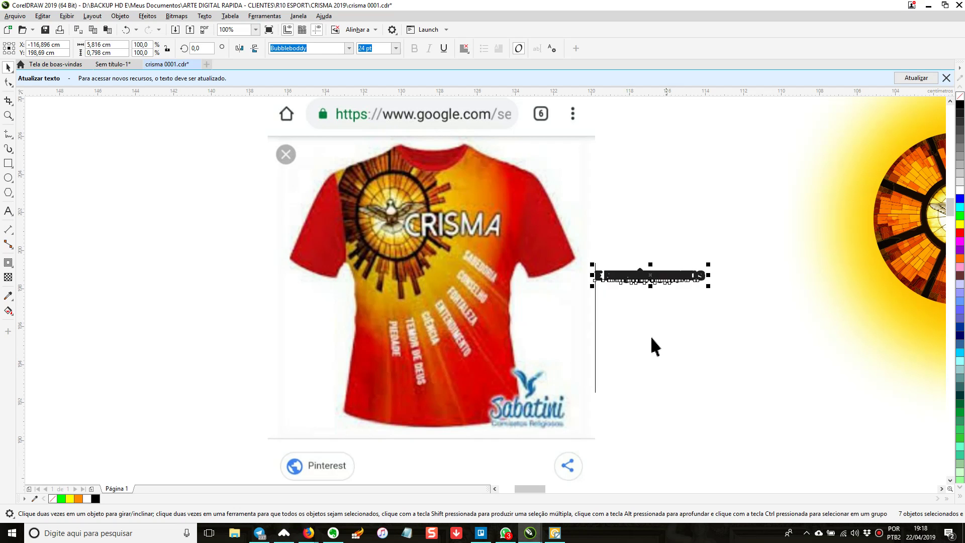
left_click(671, 334)
left_click_drag(726, 324, 581, 232)
key("ctrl+g")
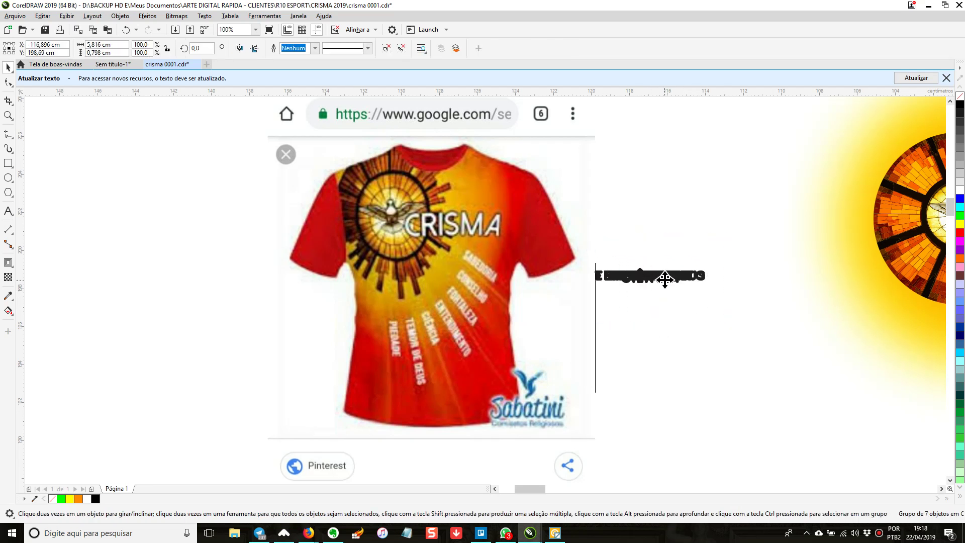
Move the stacked names onto the reference shirt near TEMOR DE DEUS and rotate them to about 300.8°.
left_click_drag(665, 278, 672, 321)
left_click_drag(503, 385, 456, 406)
left_click(512, 324)
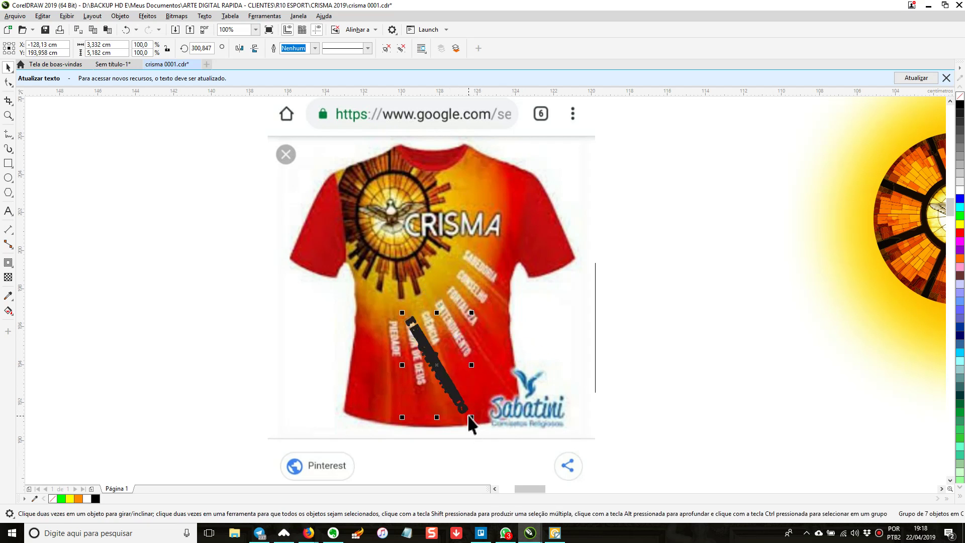
Set the group's rotation centre at its upper end, then scale and rotate it to about 281.3° to match TEMOR DE DEUS.
left_click(439, 366)
left_click_drag(412, 330, 404, 320)
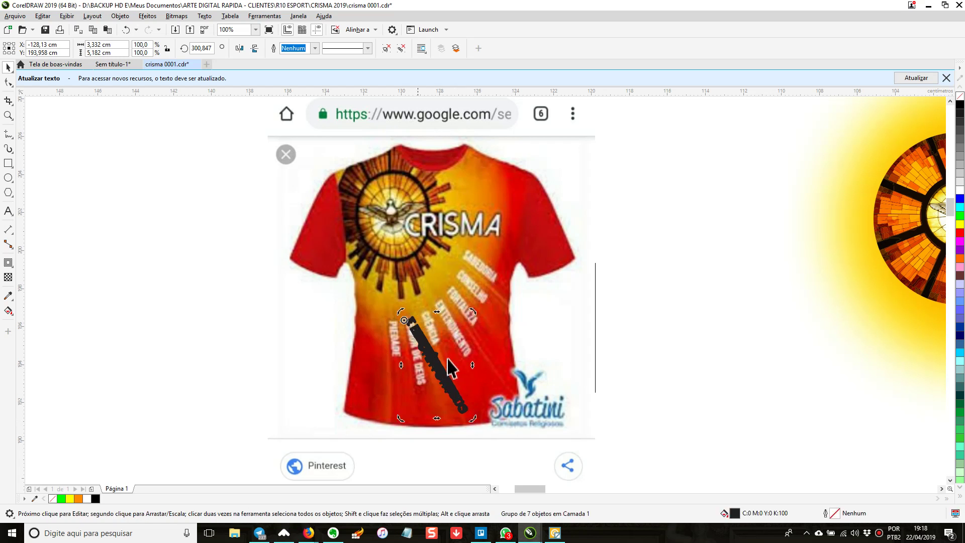
left_click_drag(478, 426, 430, 407)
scroll(424, 387, "up", 2)
left_click_drag(433, 337, 415, 368)
left_click(425, 410)
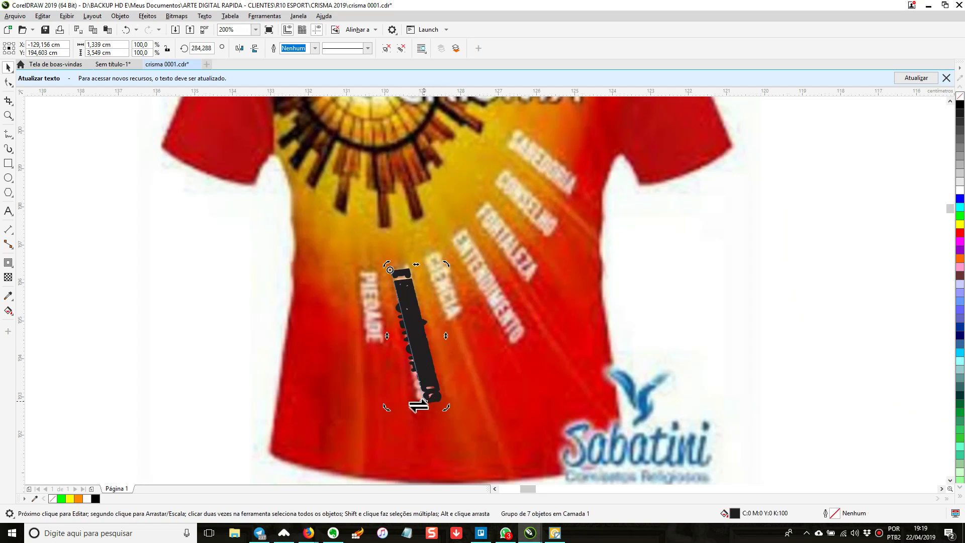
left_click_drag(410, 406, 411, 417)
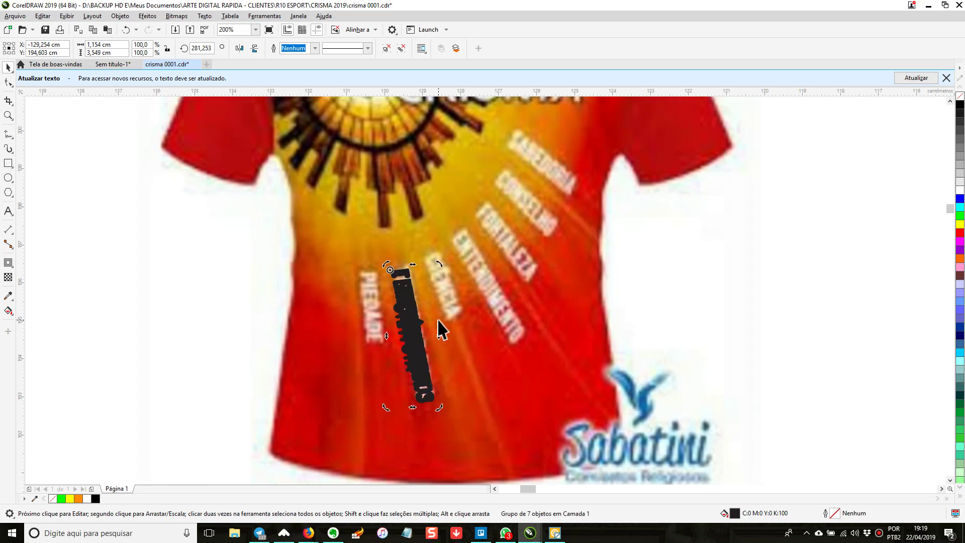
left_click(420, 347)
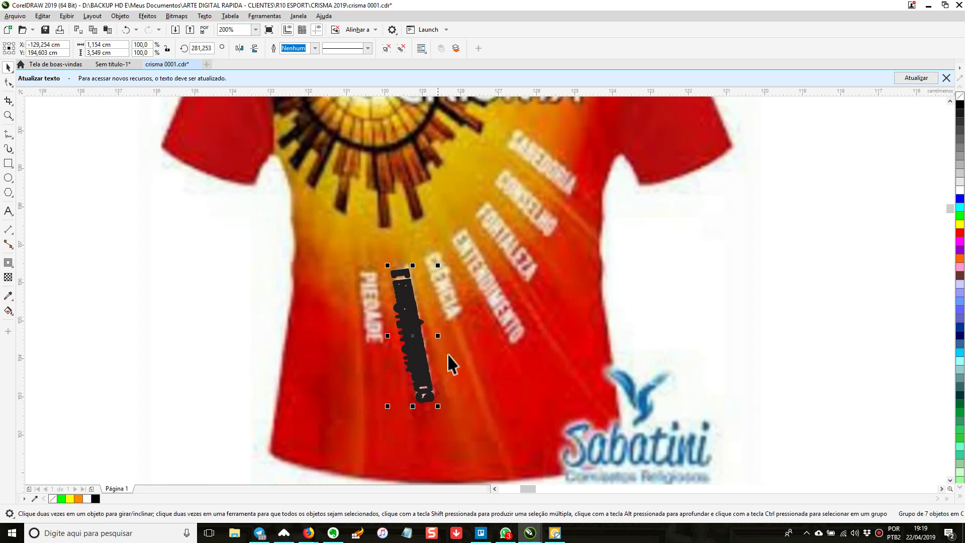
Try separating PIEDADE from the stacked names and placing it over its match on the reference shirt, and undo it.
left_click(467, 363)
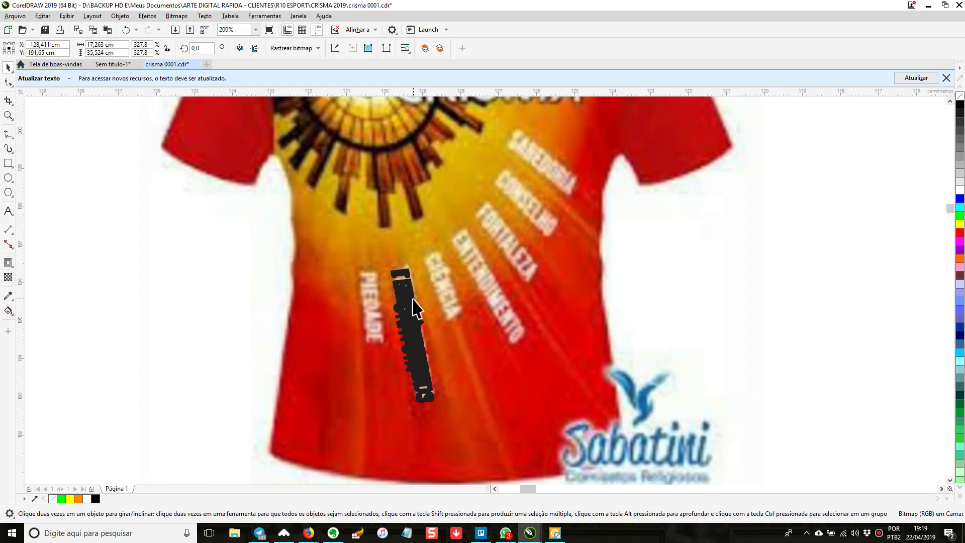
left_click(421, 349)
left_click(481, 388)
left_click_drag(421, 333, 633, 382)
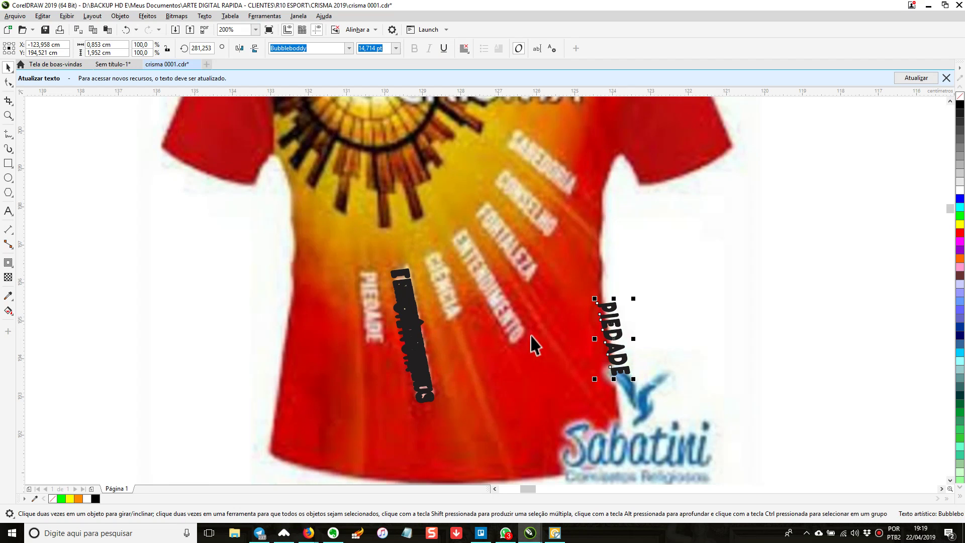
left_click_drag(632, 332, 376, 290)
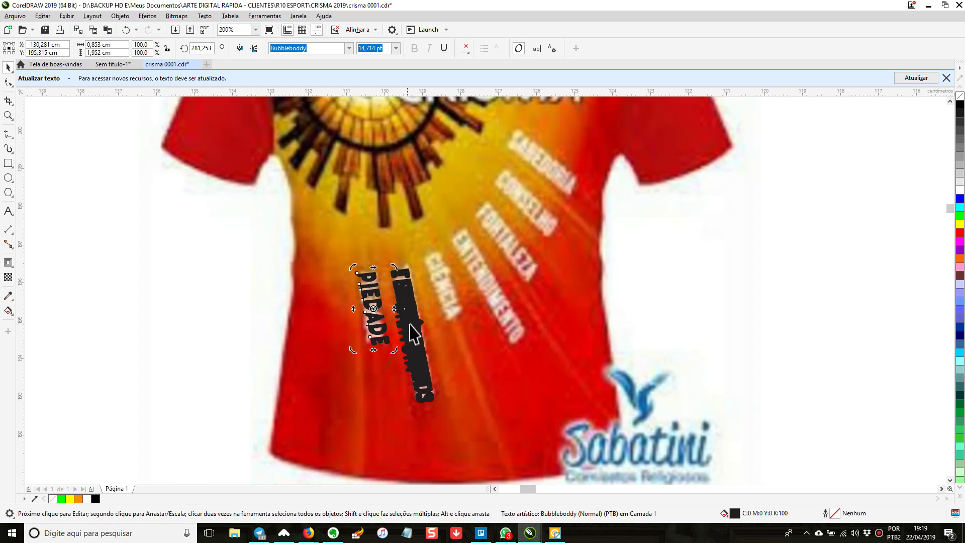
key("ctrl+z")
key("ctrl+z")
key("ctrl+z")
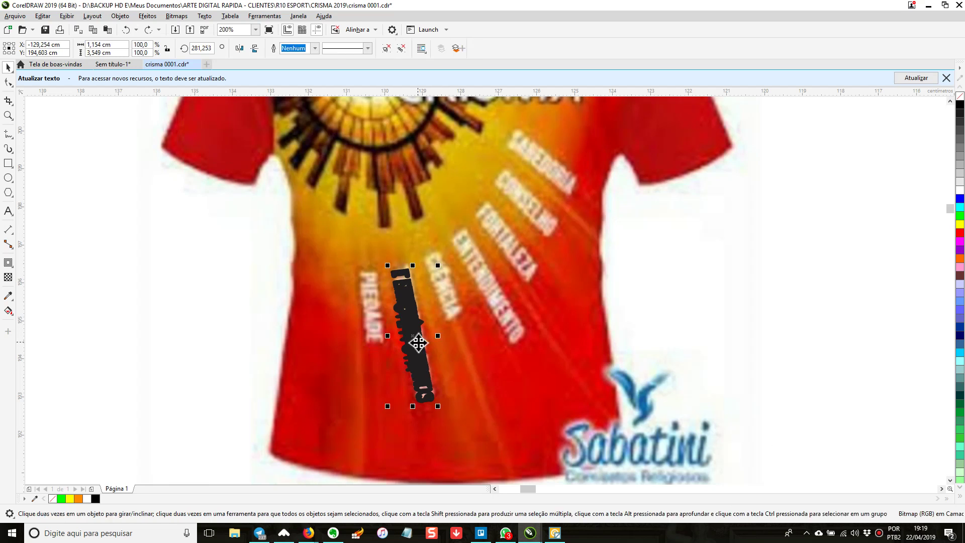
Move the stacked group's rotation centre to the dove at the middle of the reference's wheel.
left_click_drag(478, 281, 577, 364)
left_click(493, 395)
left_click_drag(494, 401, 481, 344)
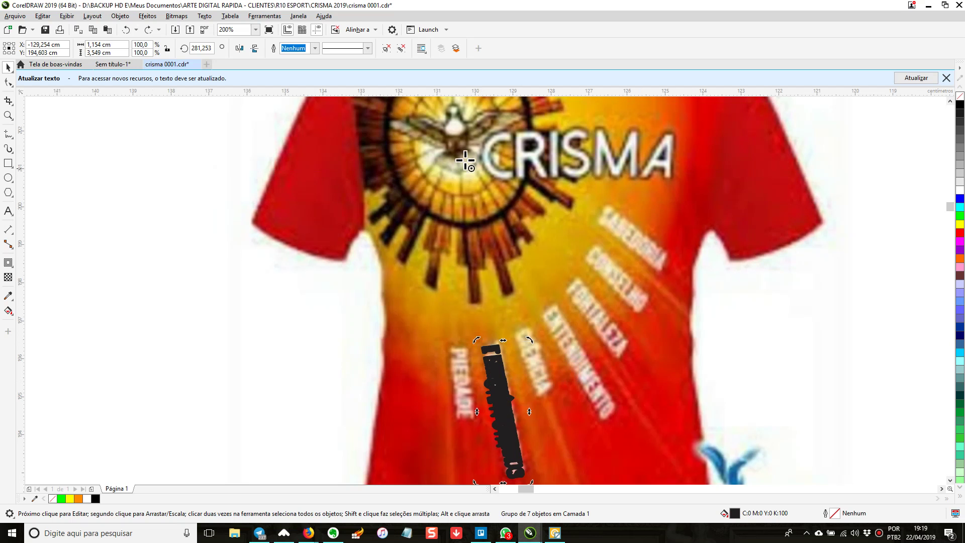
Ungroup the stacked words and rotate PIEDADE around the dove emblem towards its matching ray on the reference shirt.
left_click_drag(567, 314, 488, 282)
left_click(491, 312)
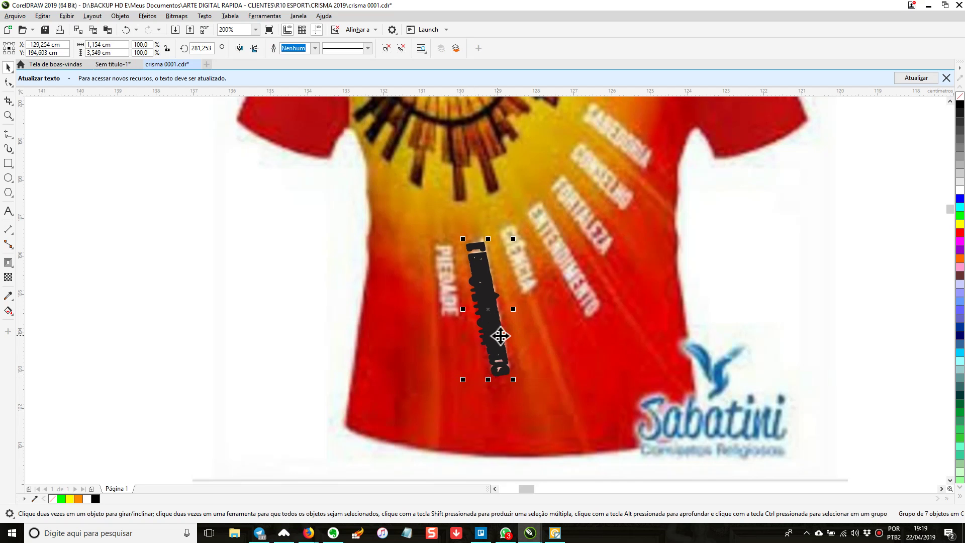
left_click(455, 312)
left_click(478, 302, "ctrl")
left_click(490, 313)
left_click_drag(518, 332, 538, 383)
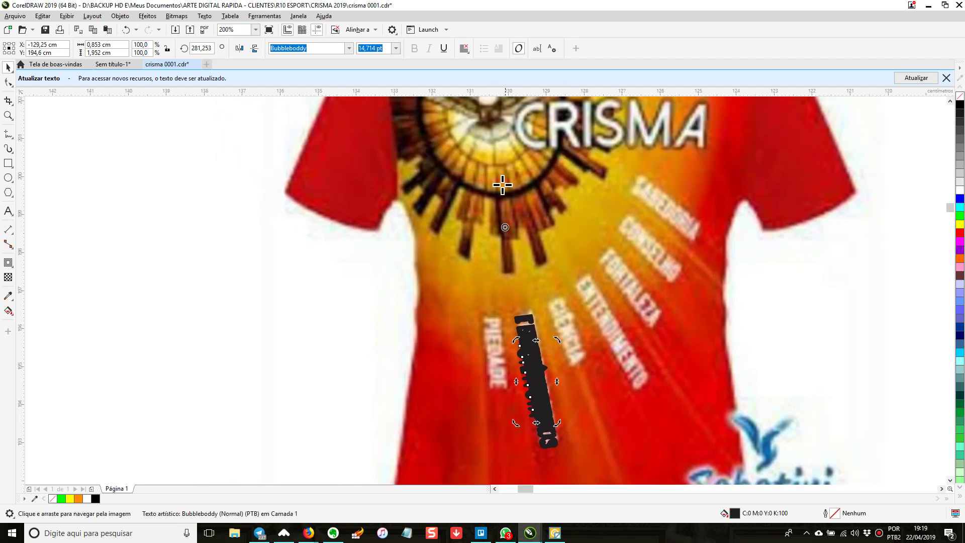
left_click_drag(557, 423, 536, 423)
Rotate and place the remaining words, from TEMOR DE DEUS and CIÊNCIA to SABEDORIA, over their matching words on the reference shirt.
left_click(538, 386)
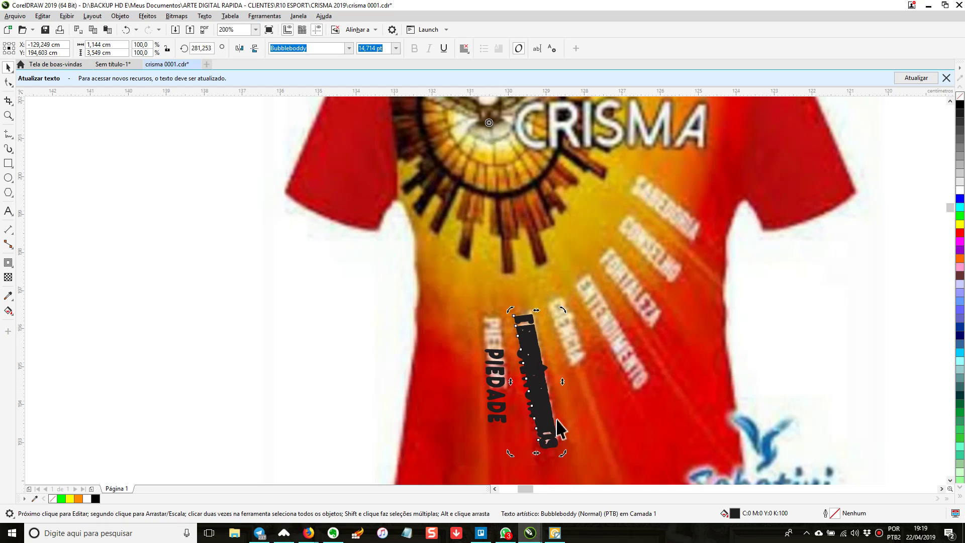
left_click_drag(561, 453, 769, 348)
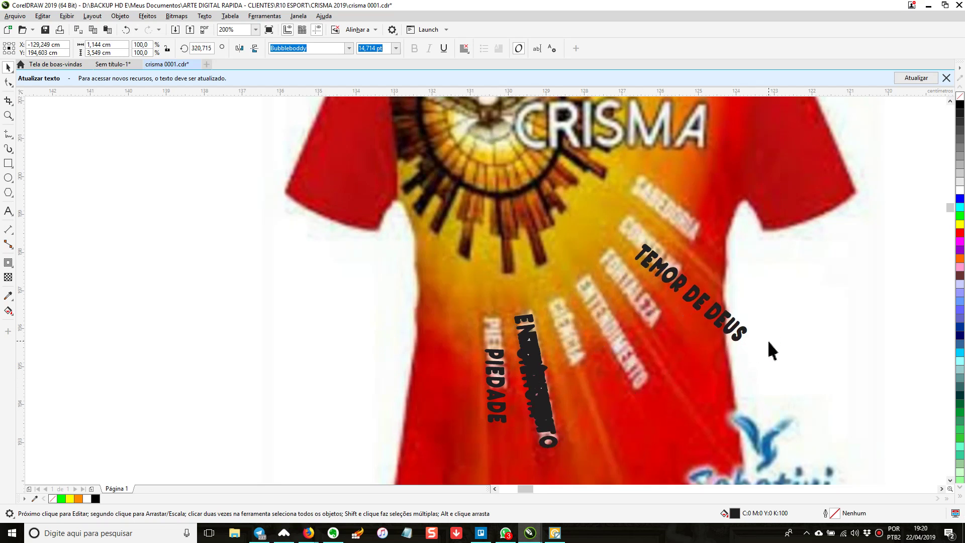
left_click(528, 387)
left_click(532, 384)
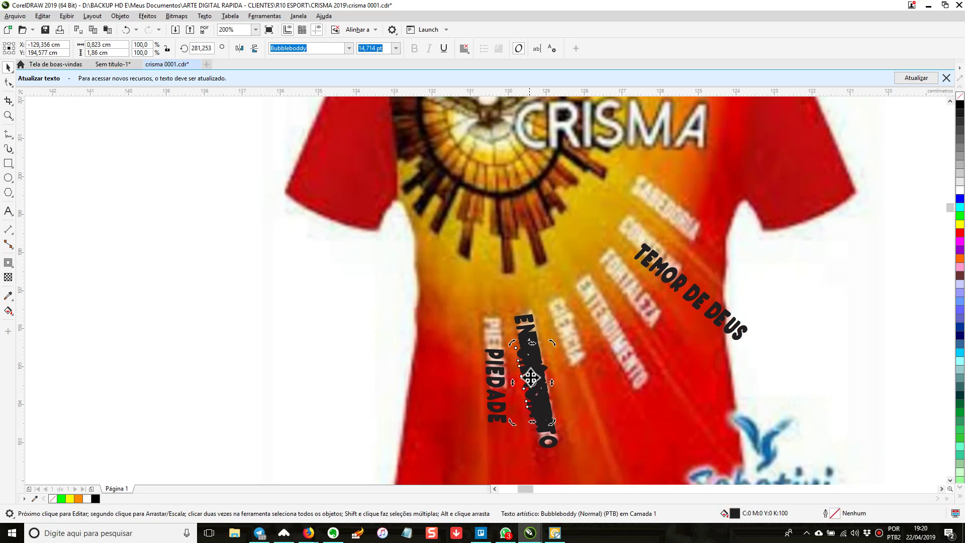
left_click_drag(532, 383, 525, 341)
left_click_drag(551, 422, 614, 407)
left_click(581, 352)
left_click_drag(580, 352, 567, 314)
left_click(528, 346)
left_click(535, 349)
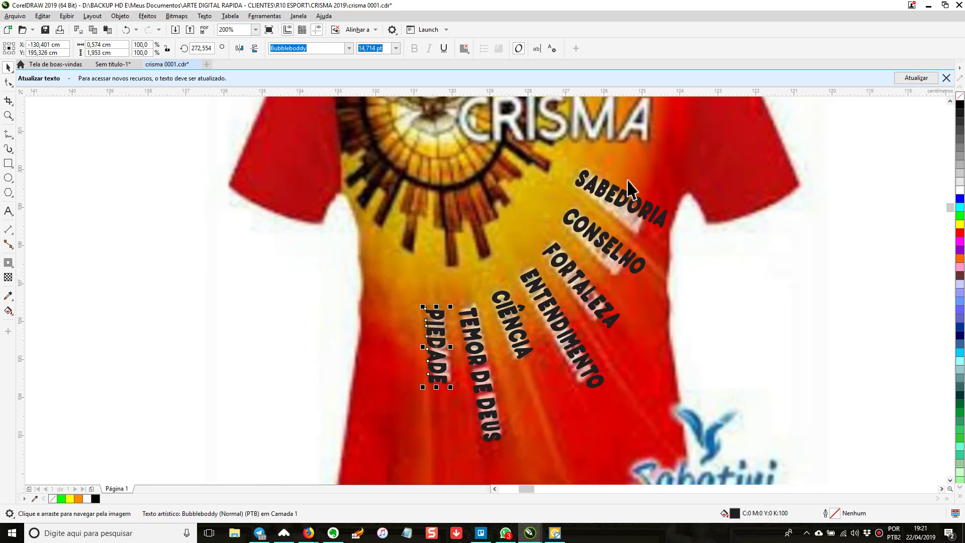
Select the seven radiating words and shift them horizontally onto the yellow glow beneath the round stained-glass emblem.
scroll(558, 376, "down", 4)
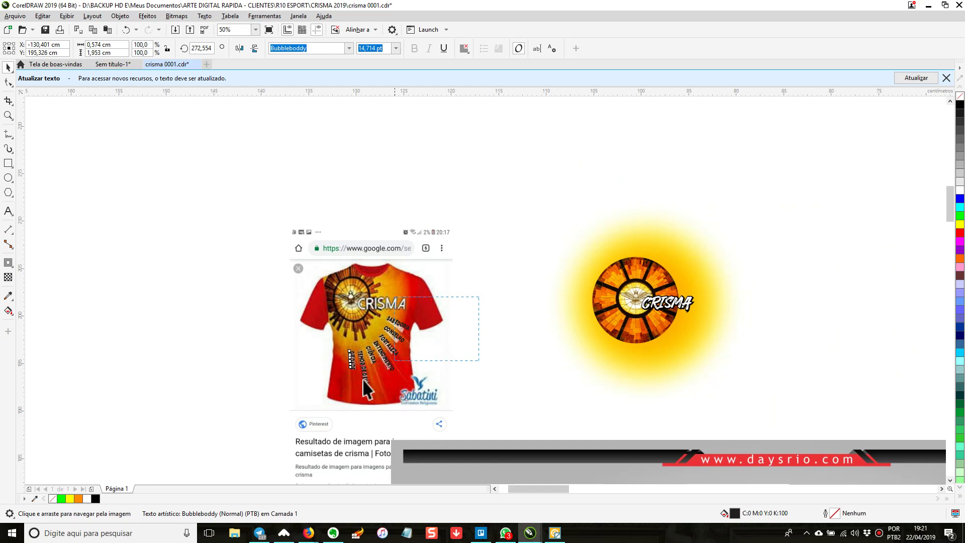
key("ctrl+a")
key("Right")
key("Right")
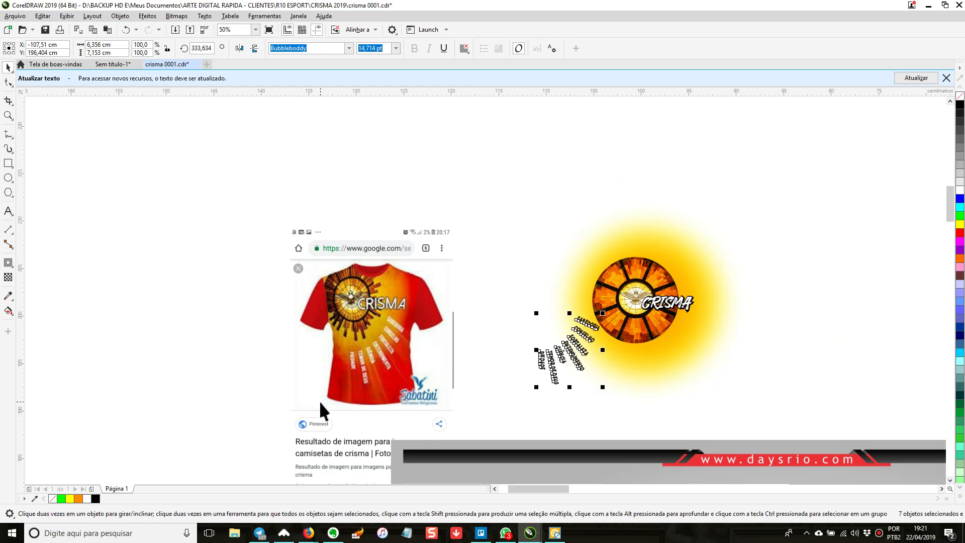
key("Right")
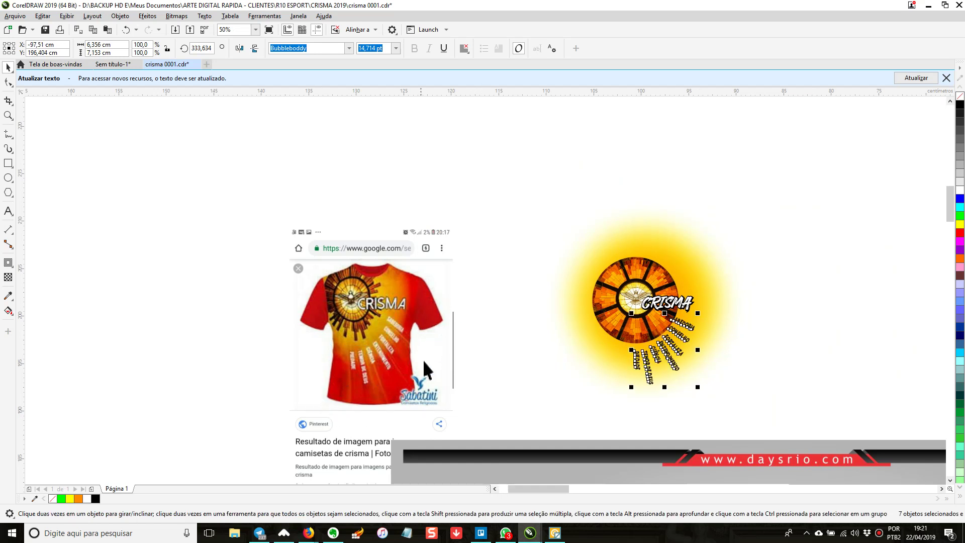
Ungroup the garment template containing the MANGA, FRENTE and COSTAS panels, leaving nothing selected.
key("h")
left_click_drag(742, 395, 577, 220)
scroll(587, 357, "down", 4)
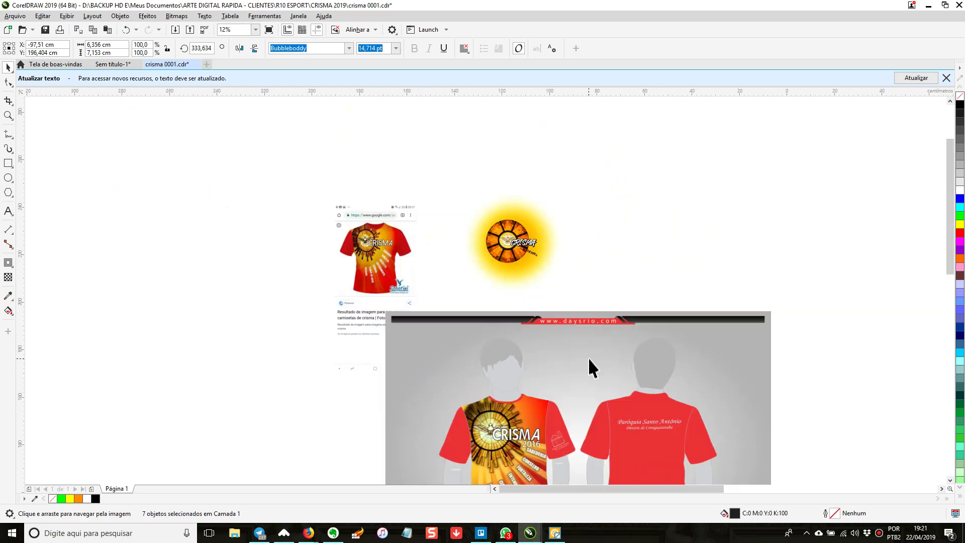
left_click_drag(663, 233, 418, 379)
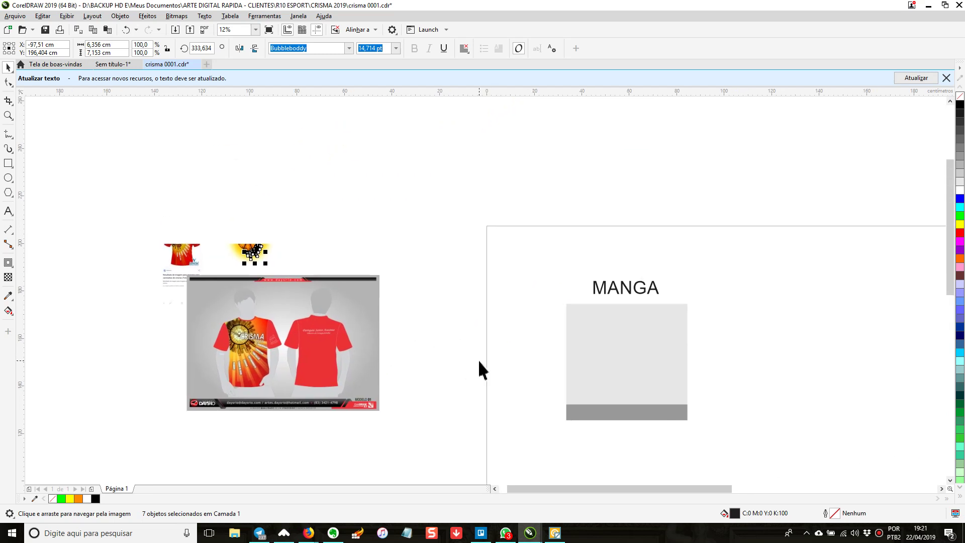
key("space")
left_click(794, 336)
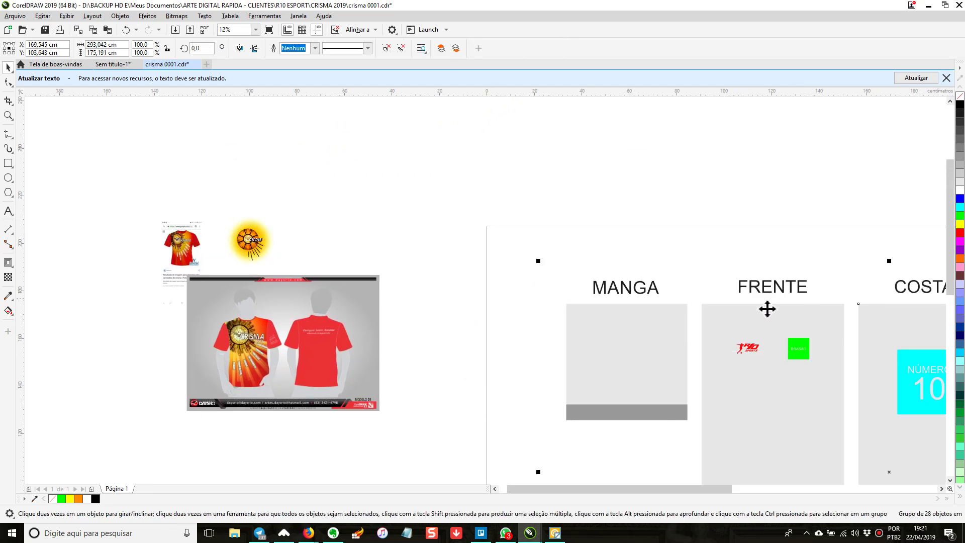
left_click(749, 194)
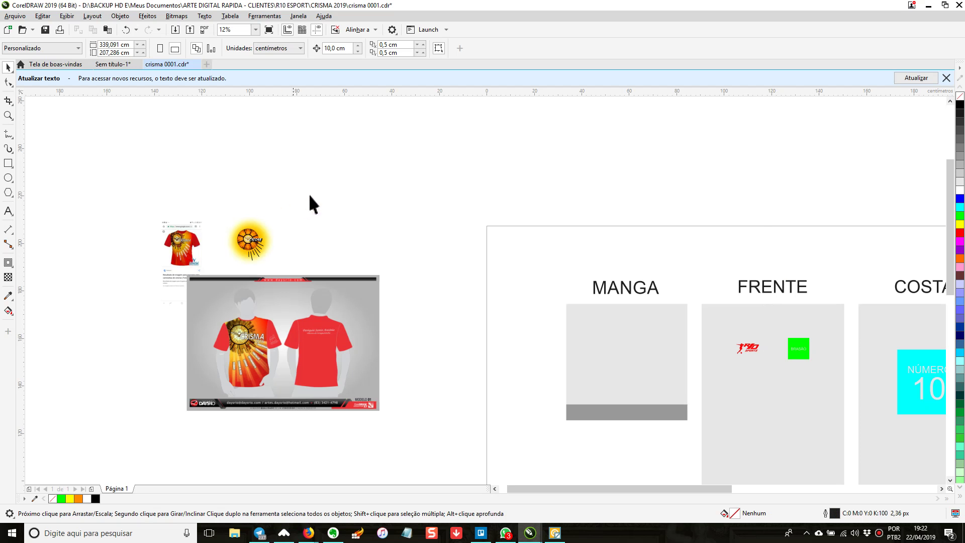
Move the reference screenshot onto the page beside the first MANGA panel and crop it to just the shirt picture.
left_click_drag(168, 254, 518, 354)
left_click_drag(596, 375, 477, 283)
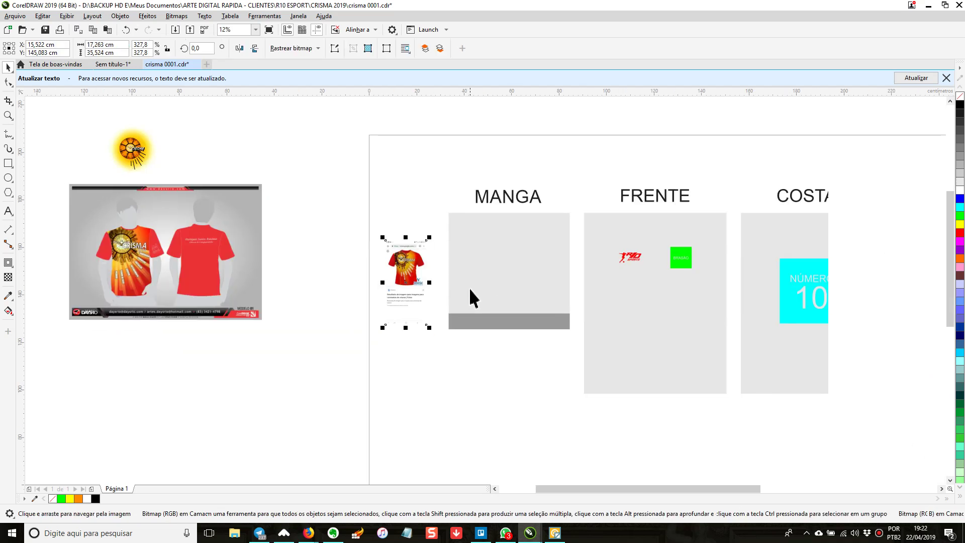
scroll(409, 263, "up", 4)
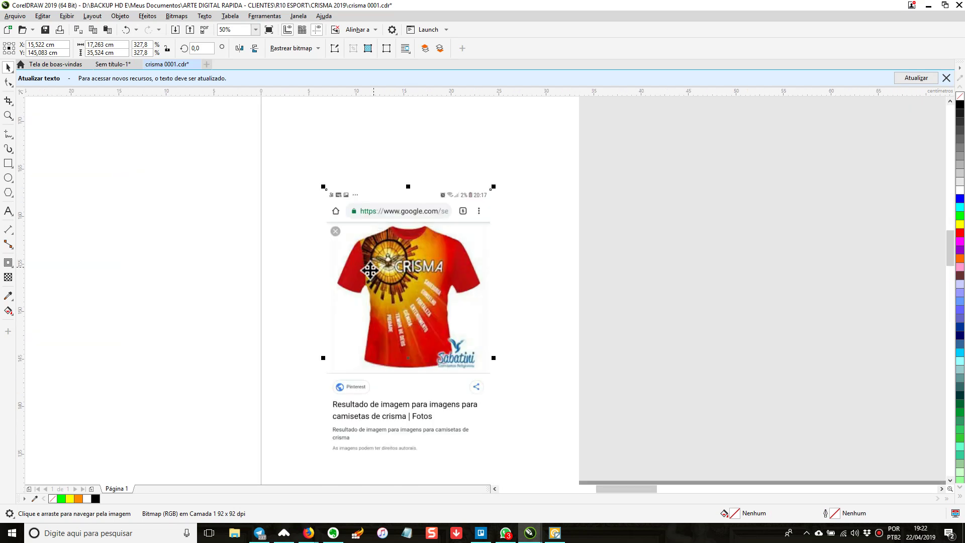
left_click(8, 81)
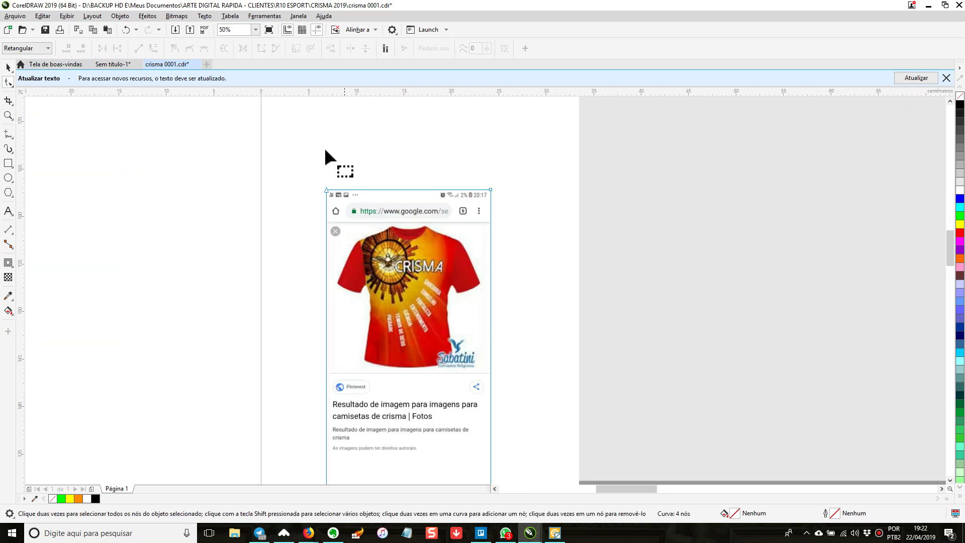
left_click_drag(490, 190, 488, 223)
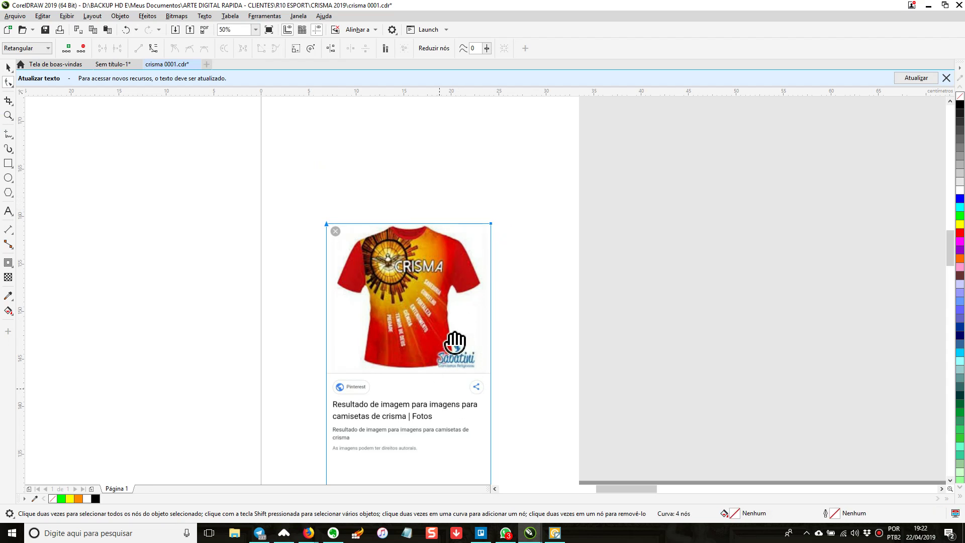
left_click_drag(448, 374, 487, 197)
left_click_drag(536, 349, 459, 337)
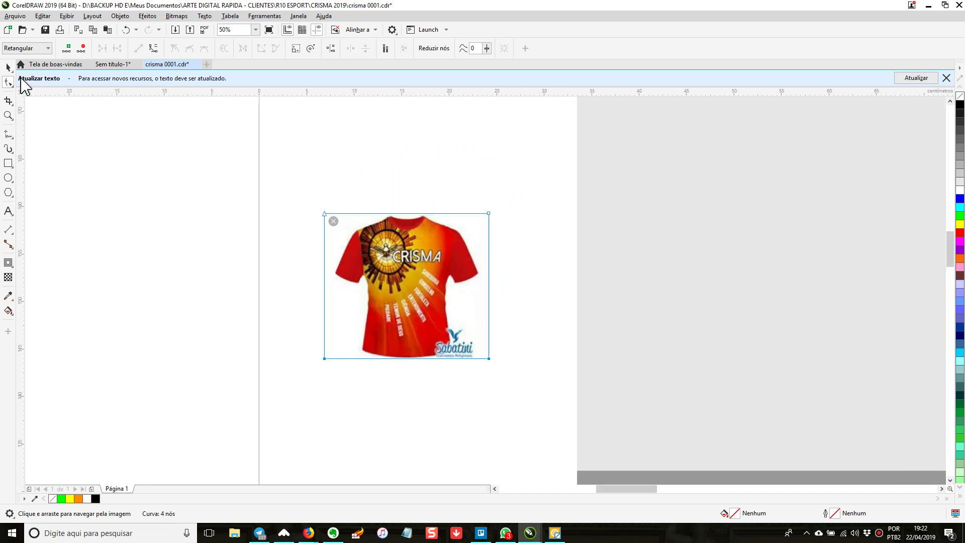
left_click(8, 67)
Enlarge the cropped shirt picture to the FRENTE panel's height of 81 cm.
scroll(426, 207, "down", 1)
left_click_drag(472, 278, 754, 190)
scroll(561, 220, "down", 1)
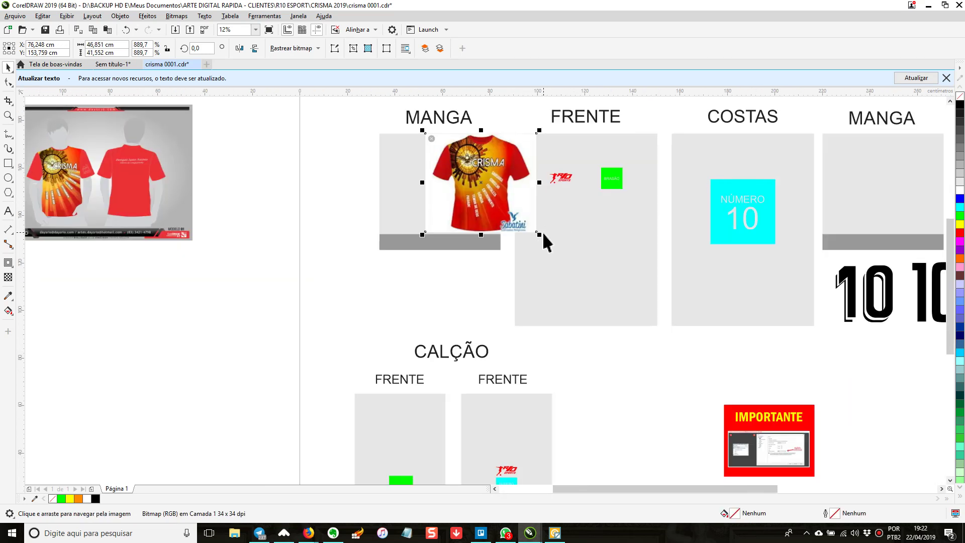
left_click_drag(609, 291, 513, 280)
Move the mannequin mockup farther from the page and place the enlarged shirt picture in the free space between them.
left_click(288, 215)
left_click_drag(581, 321, 219, 327)
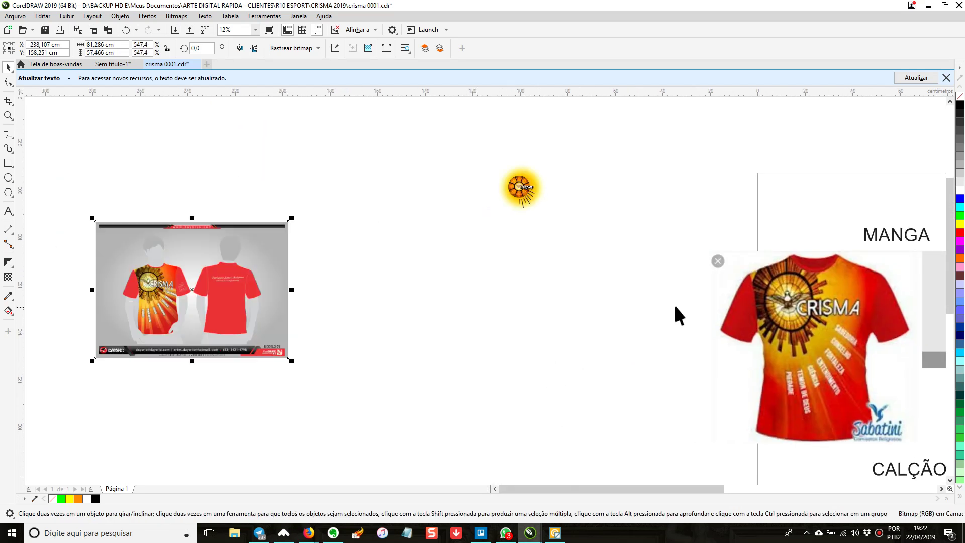
left_click_drag(779, 311, 450, 311)
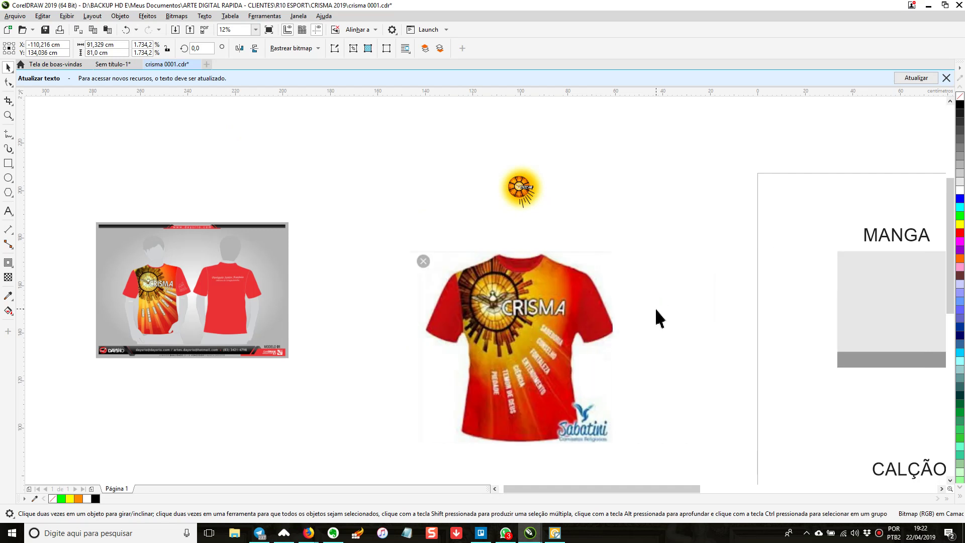
left_click(659, 299)
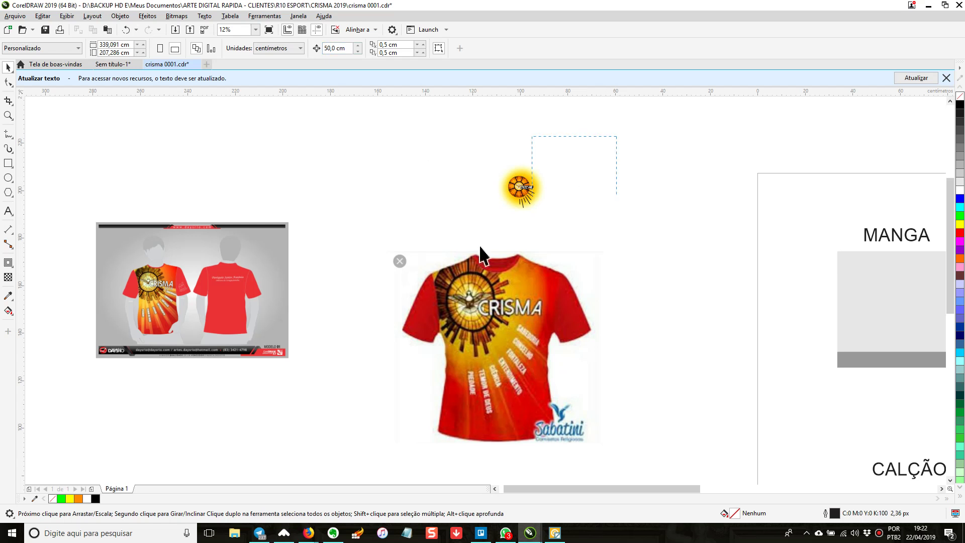
Move the glowing emblem with CRISMA and the words onto the shirt picture and enlarge it to about 60 cm.
left_click(521, 187)
left_click_drag(521, 187, 458, 294)
left_click_drag(491, 327, 614, 406)
left_click_drag(714, 386, 703, 377)
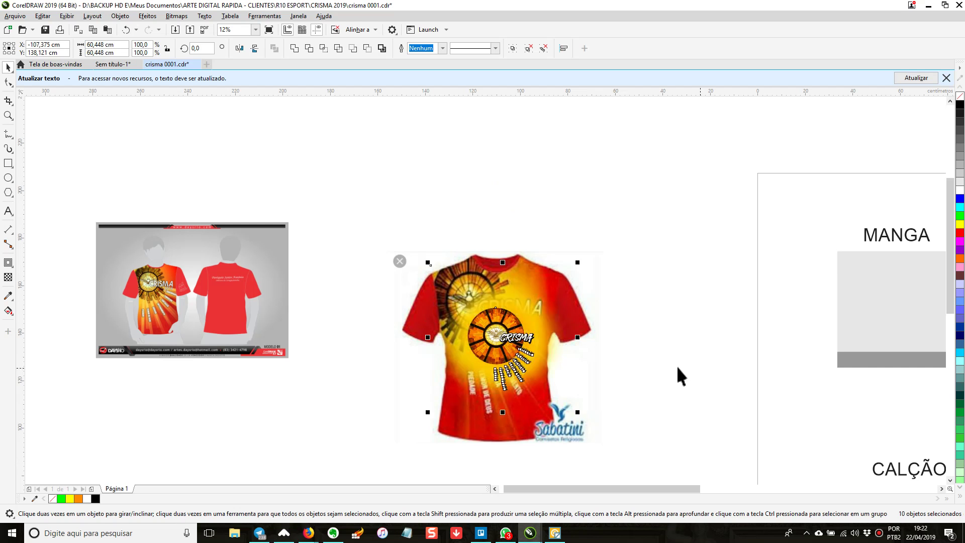
Enlarge the emblem artwork to about 94.5 cm, position it over the shirt's chest, and deselect it.
left_click_drag(481, 325, 445, 274)
left_click_drag(543, 367, 614, 423)
left_click_drag(487, 307, 473, 290)
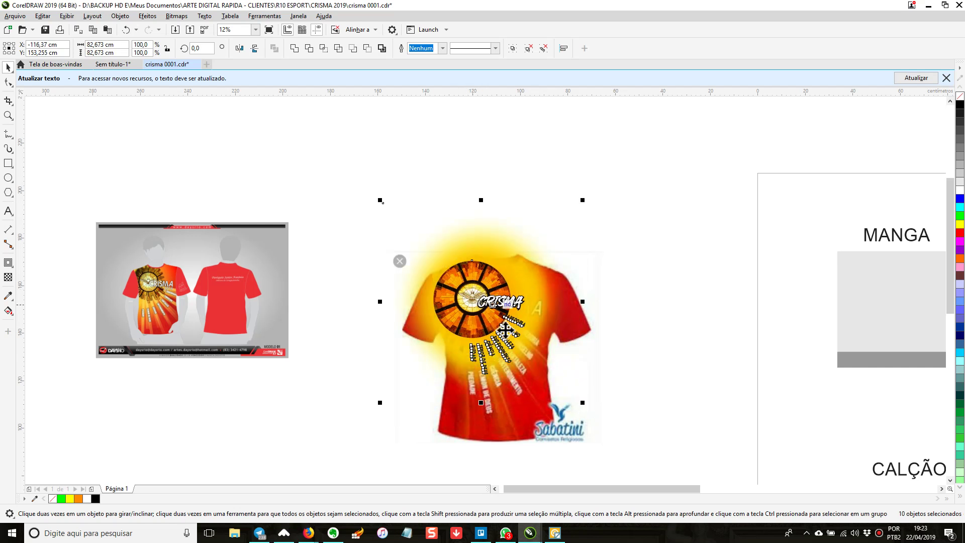
left_click_drag(585, 404, 610, 430)
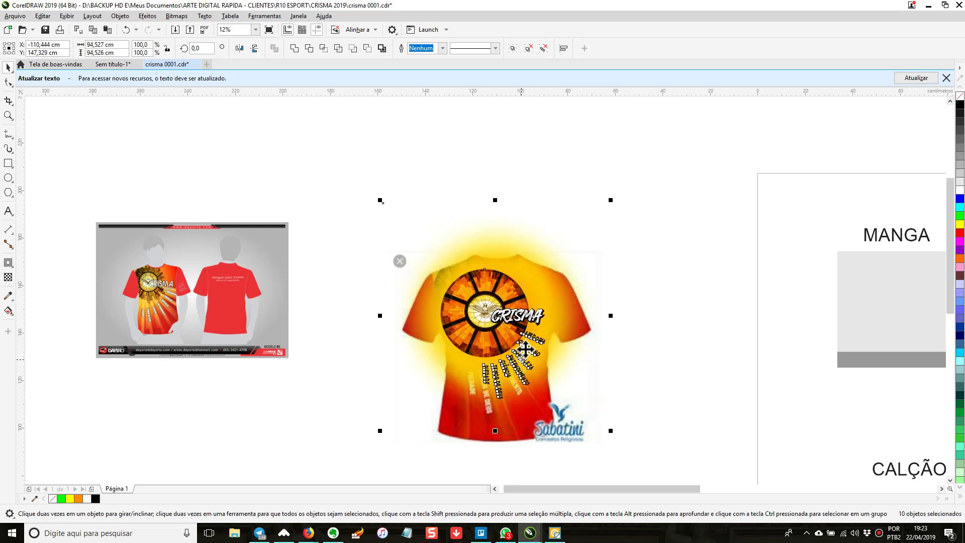
scroll(523, 327, "left", 2)
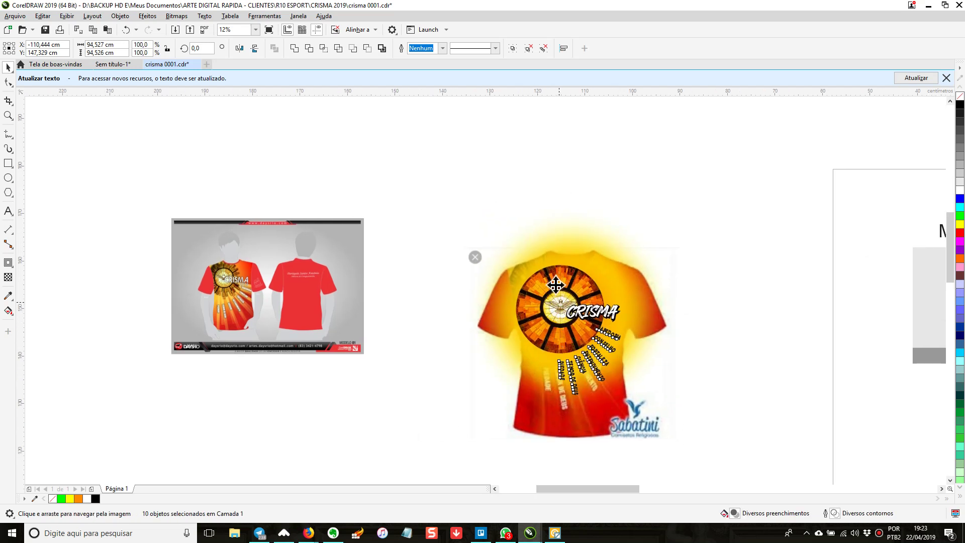
scroll(557, 283, "up", 2)
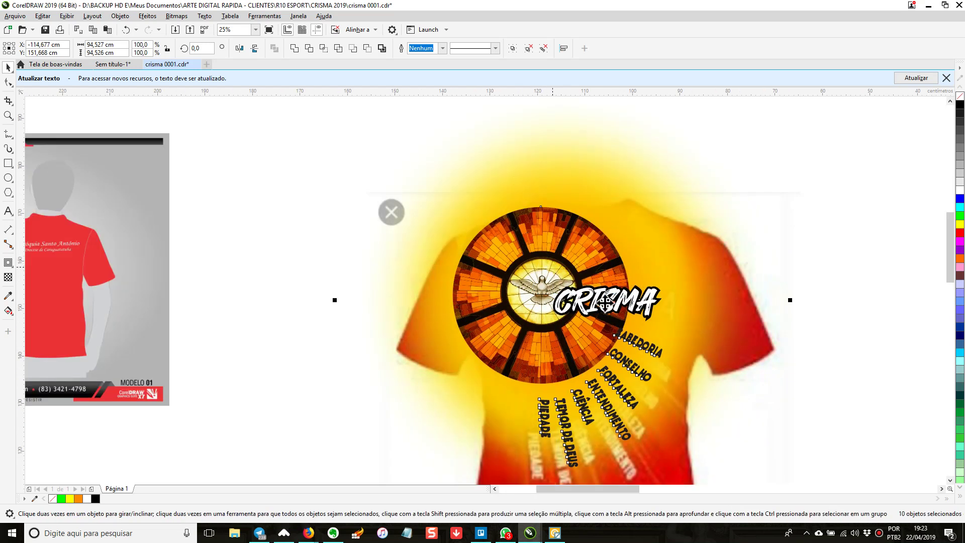
scroll(583, 286, "down", 2)
scroll(576, 276, "right", 3)
scroll(598, 317, "down", 1)
scroll(633, 321, "right", 2)
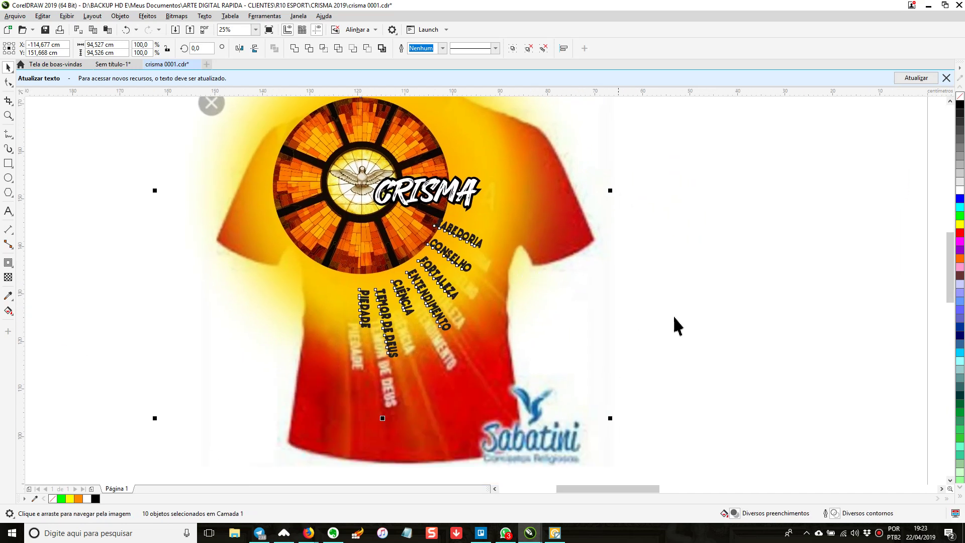
key("Escape")
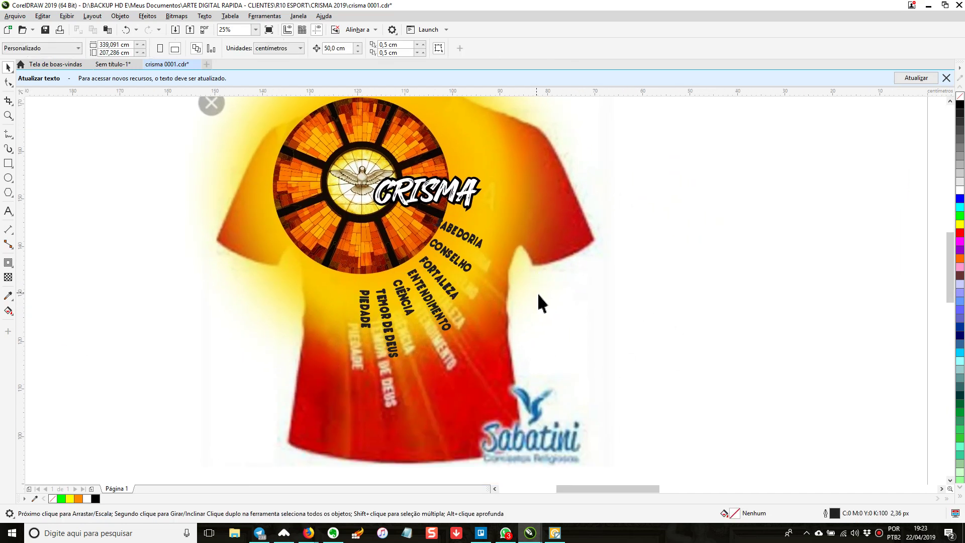
Delete the red logo and the green placeholder square from the shirt's FRENTE panel.
scroll(541, 302, "down", 2)
scroll(535, 287, "right", 3)
scroll(586, 289, "right", 2)
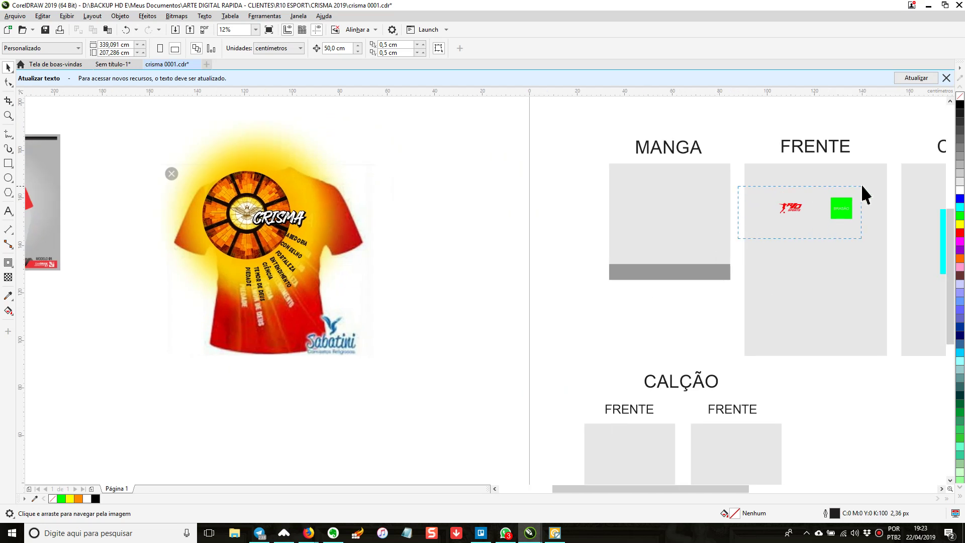
left_click_drag(865, 188, 865, 190)
key("Delete")
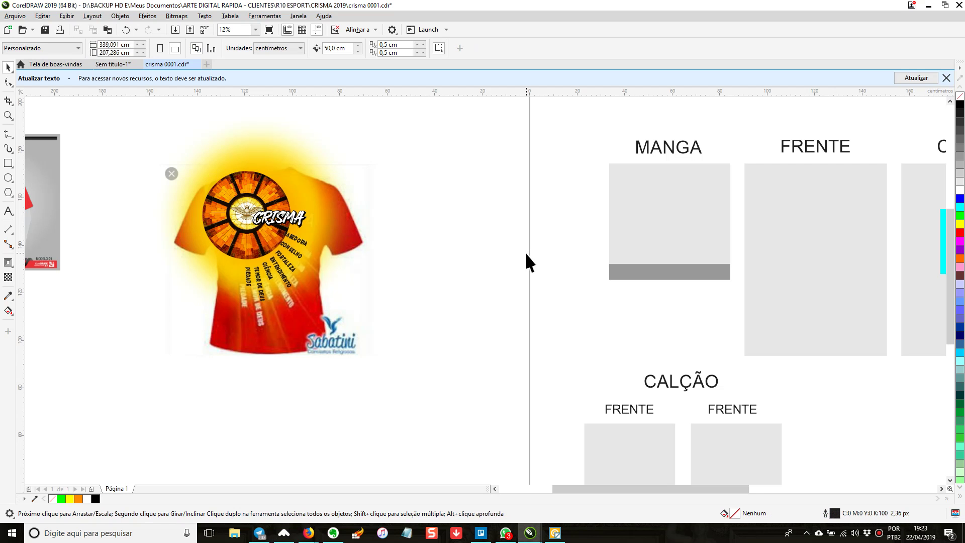
Fill the shirt's FRENTE, COSTAS and both MANGA panels with red.
left_click(762, 311)
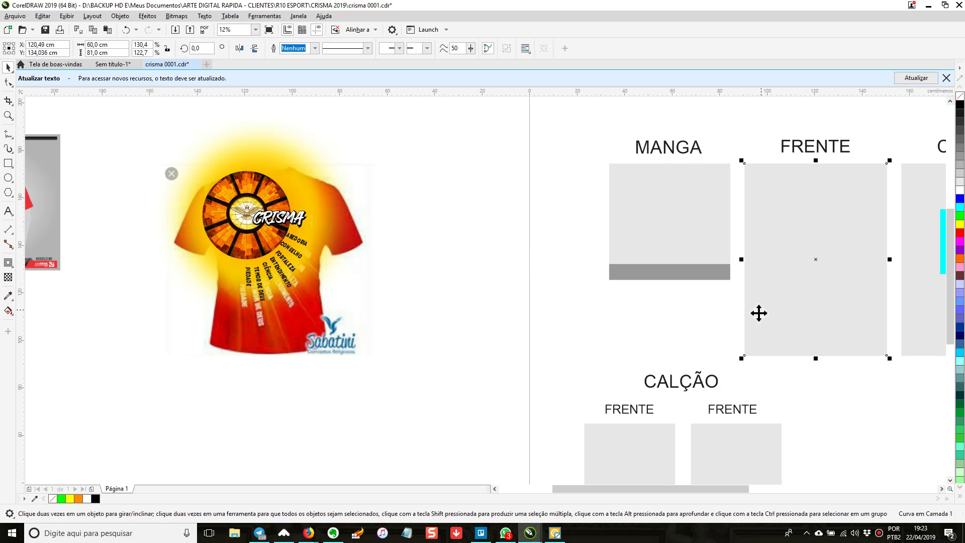
left_click_drag(961, 233, 825, 255)
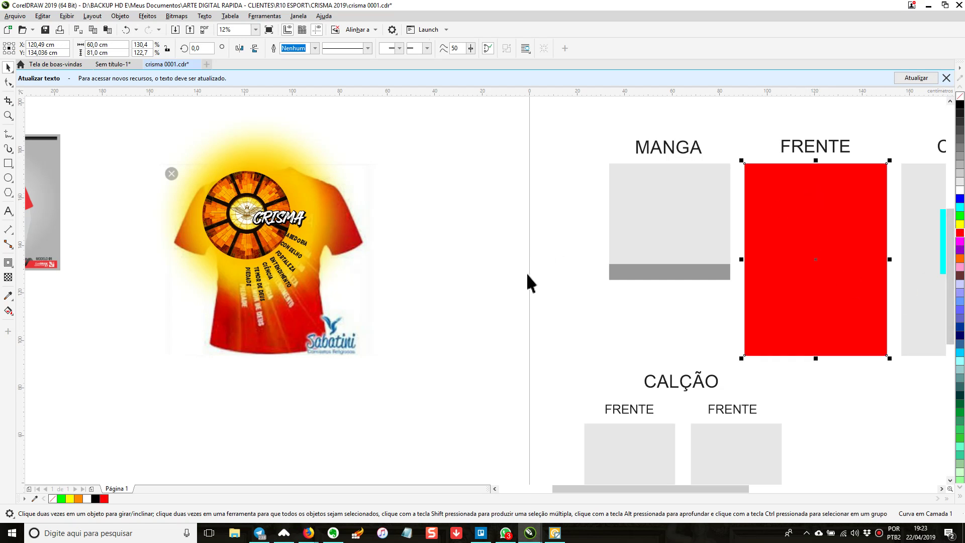
left_click(679, 247)
left_click_drag(825, 233, 571, 244)
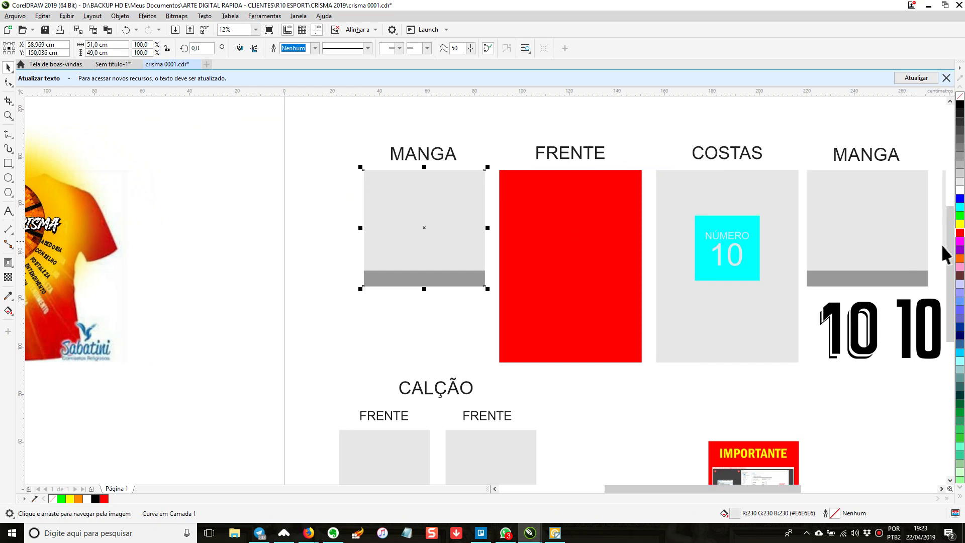
left_click(960, 233)
left_click(851, 221)
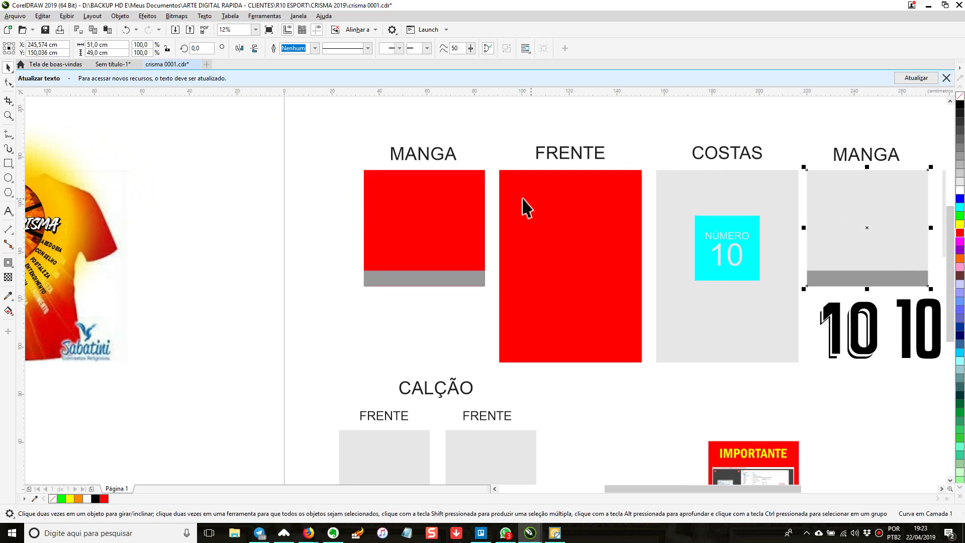
left_click(745, 194, "shift")
left_click(960, 232)
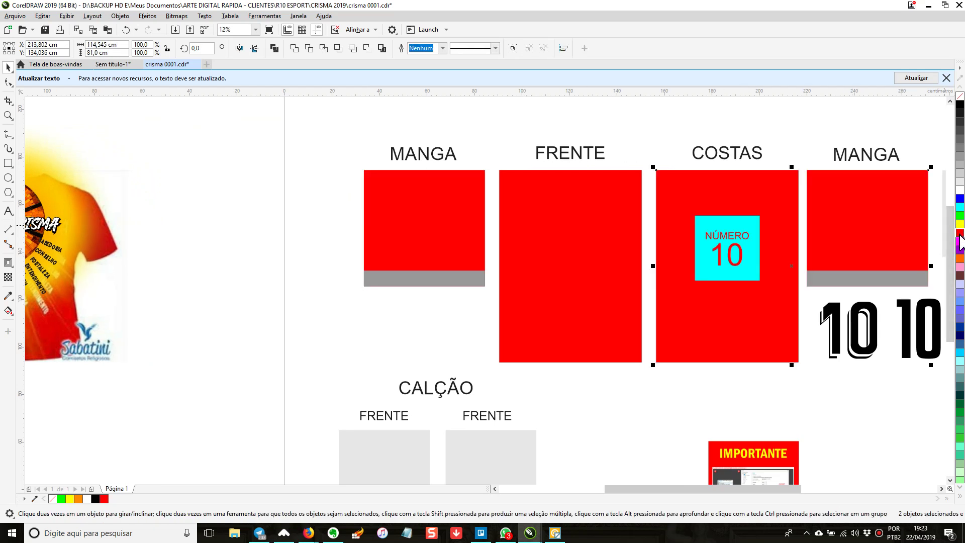
Delete the cyan NÚMERO 10 placeholder from the COSTAS panel.
left_click(413, 332)
left_click(743, 258)
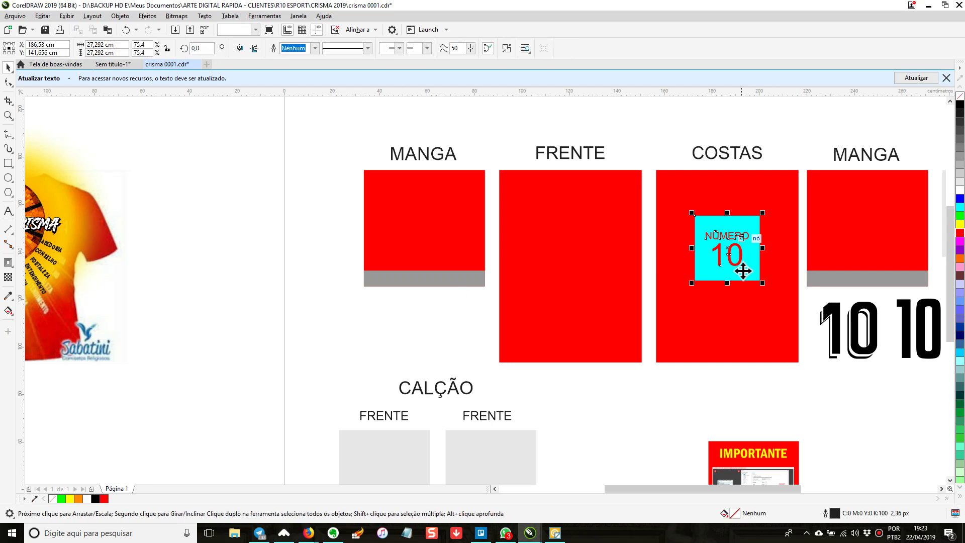
key("Delete")
Lock the reference shirt picture in place and deselect it.
left_click_drag(407, 345, 527, 350)
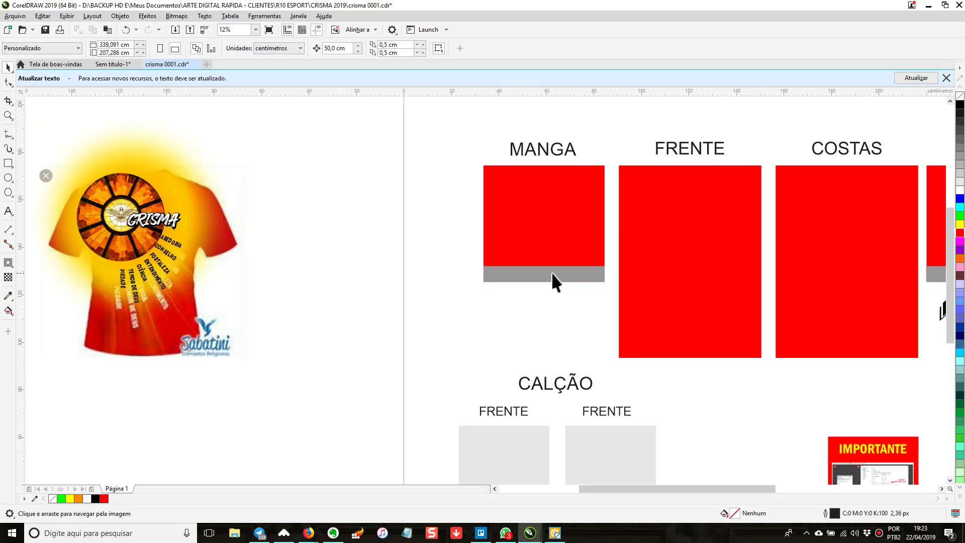
left_click_drag(475, 321, 666, 269)
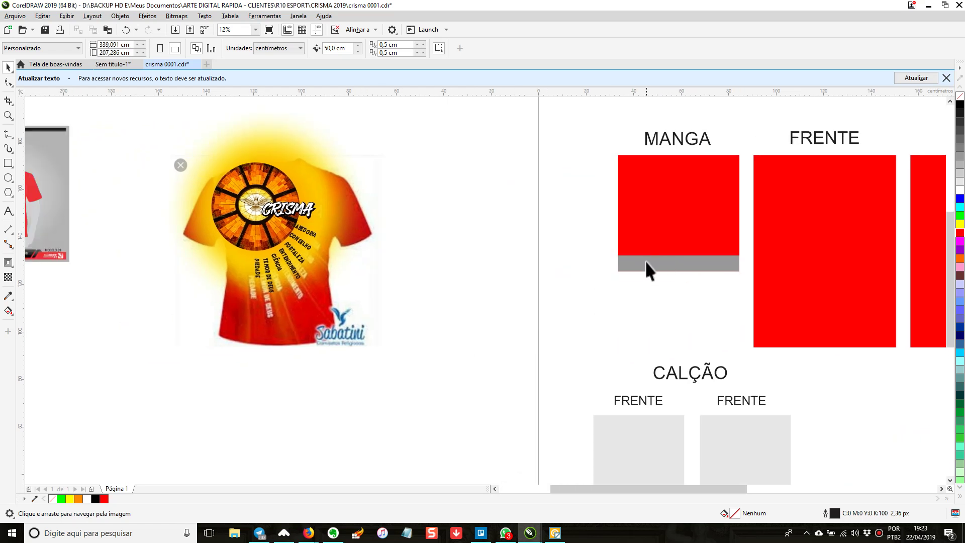
left_click_drag(431, 336, 640, 304)
scroll(551, 252, "up", 3)
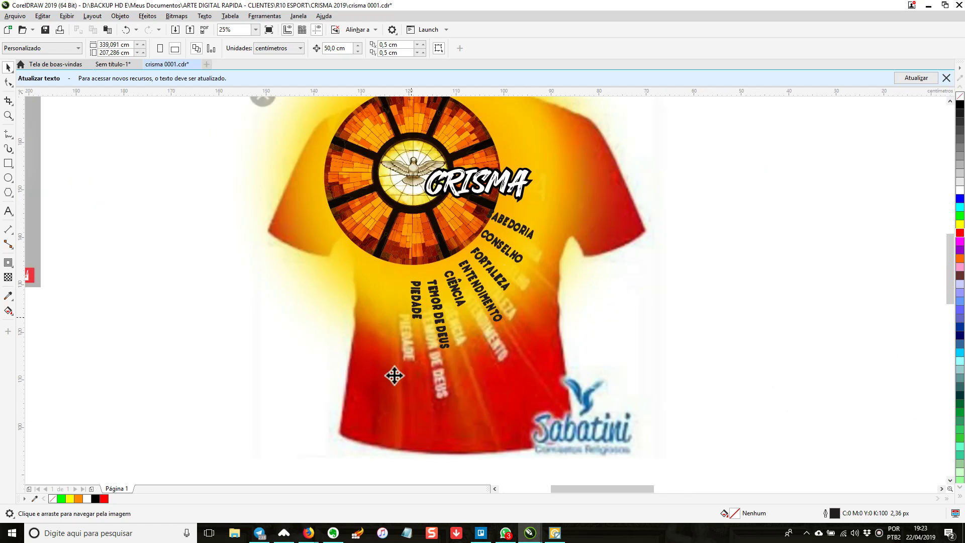
scroll(395, 376, "down", 2)
key("space")
left_click(394, 375)
right_click(394, 367)
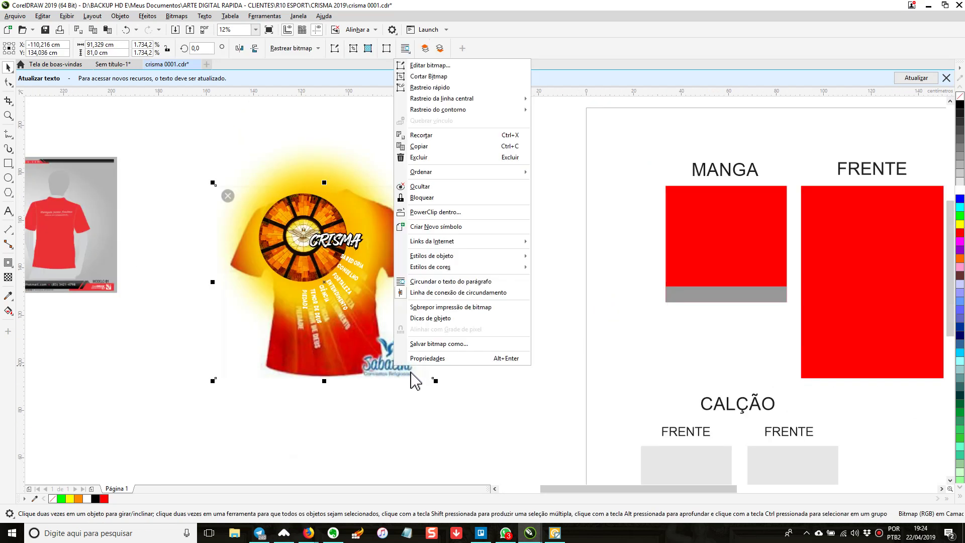
left_click(423, 196)
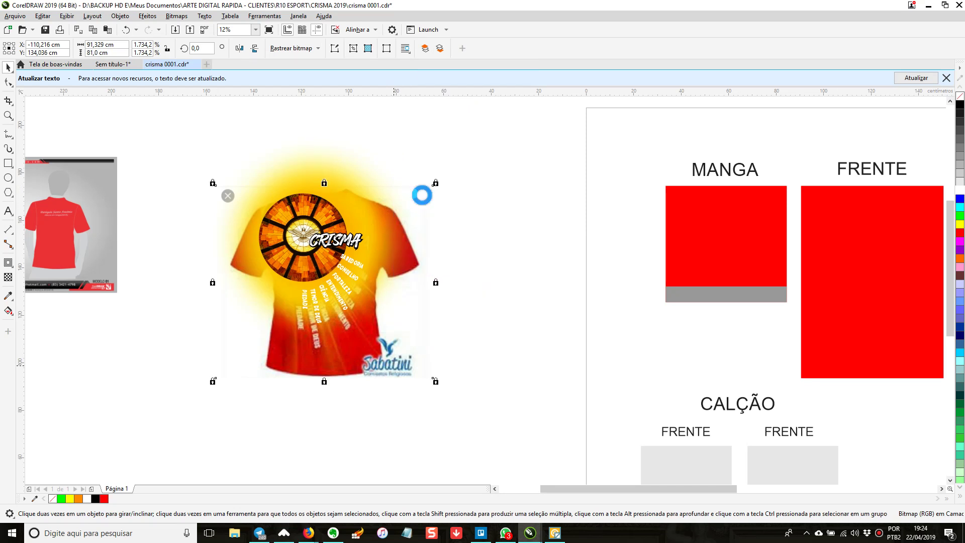
left_click(483, 161)
Move the whole emblem artwork with the glow, CRISMA and the words from the reference picture onto the FRENTE panel.
left_click(280, 317)
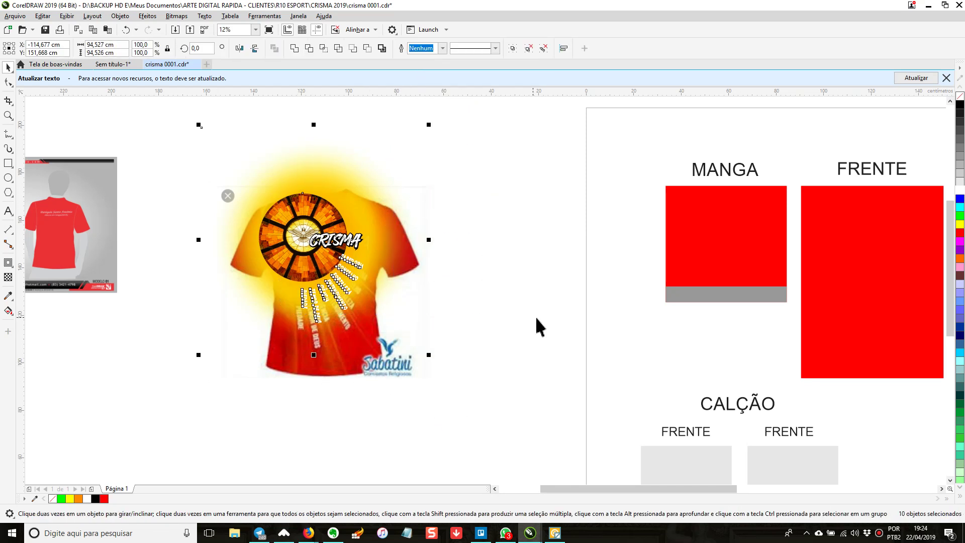
left_click_drag(648, 334, 372, 330)
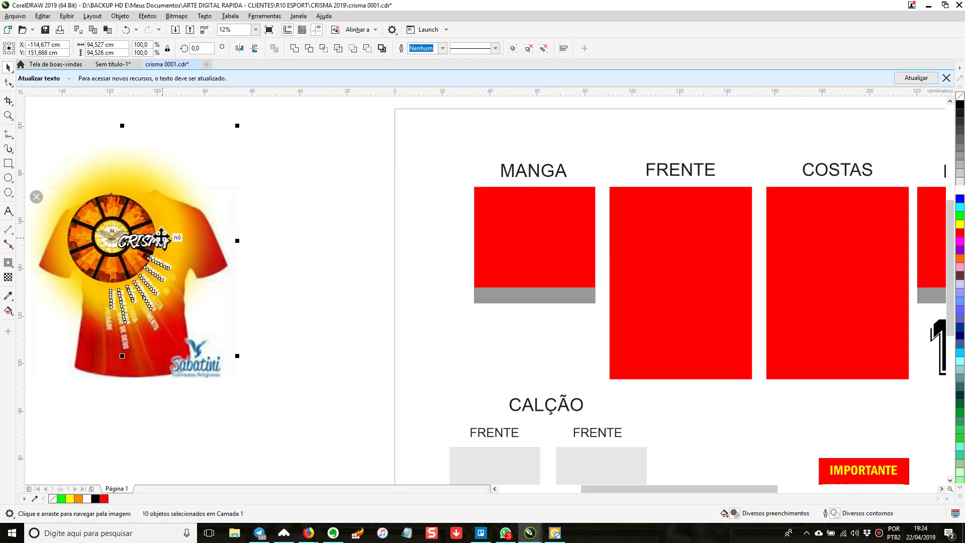
left_click_drag(128, 233, 681, 230)
left_click_drag(709, 302, 580, 312)
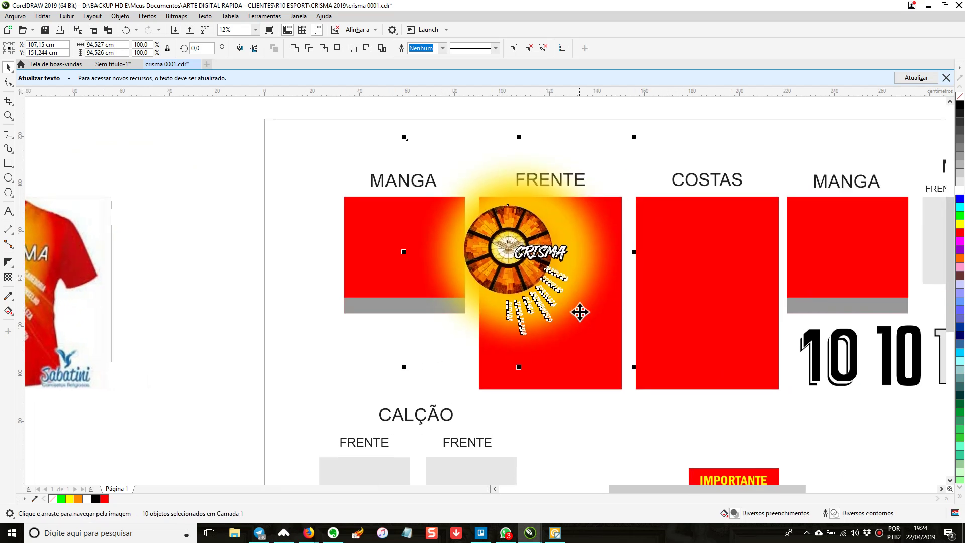
left_click_drag(507, 229, 517, 224)
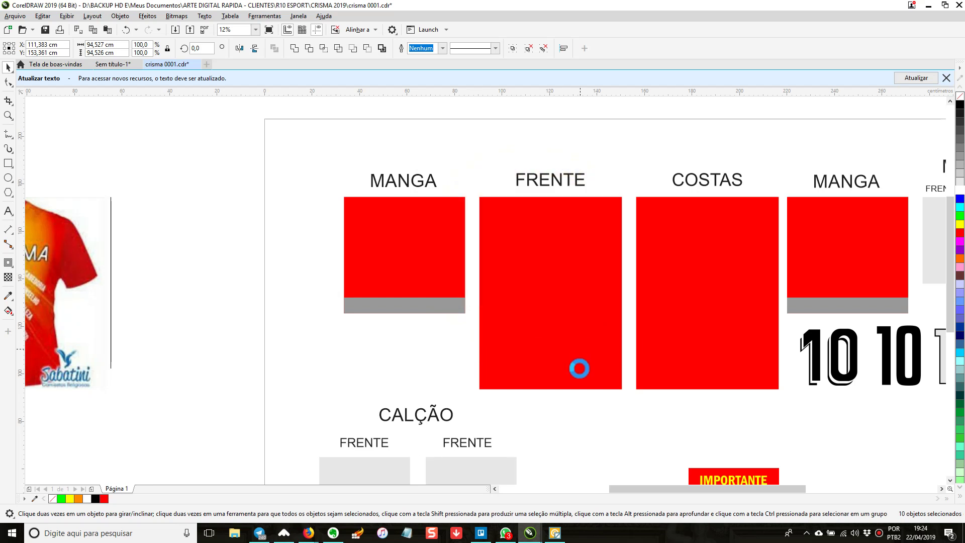
Turn the red FRENTE panel into an empty PowerClip container and paste the cut emblem artwork inside it.
left_click(581, 370)
right_click(583, 369)
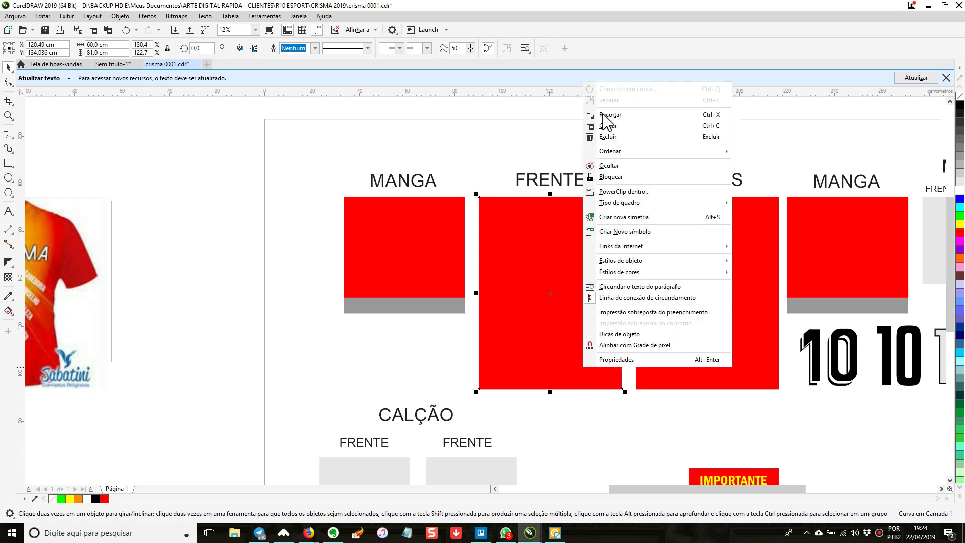
mouse_move(628, 207)
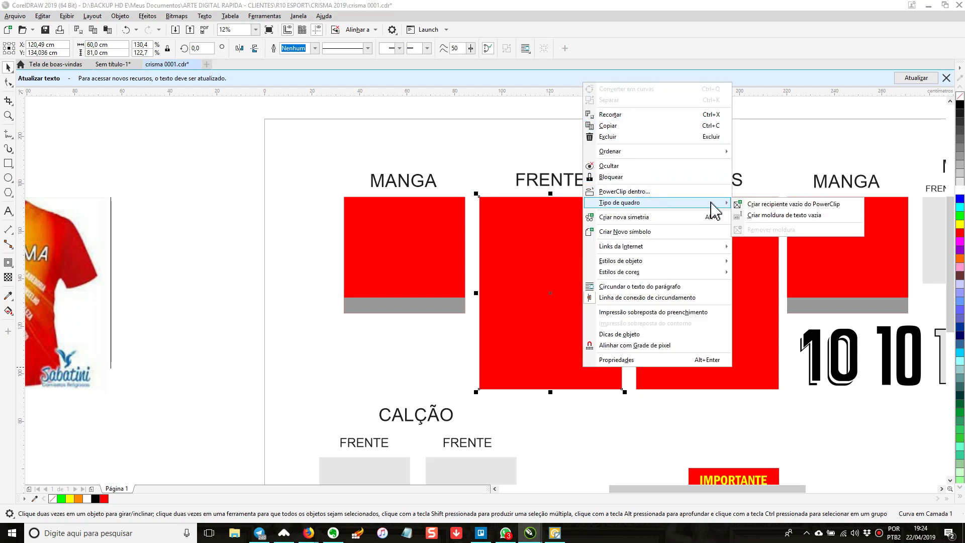
left_click(774, 204)
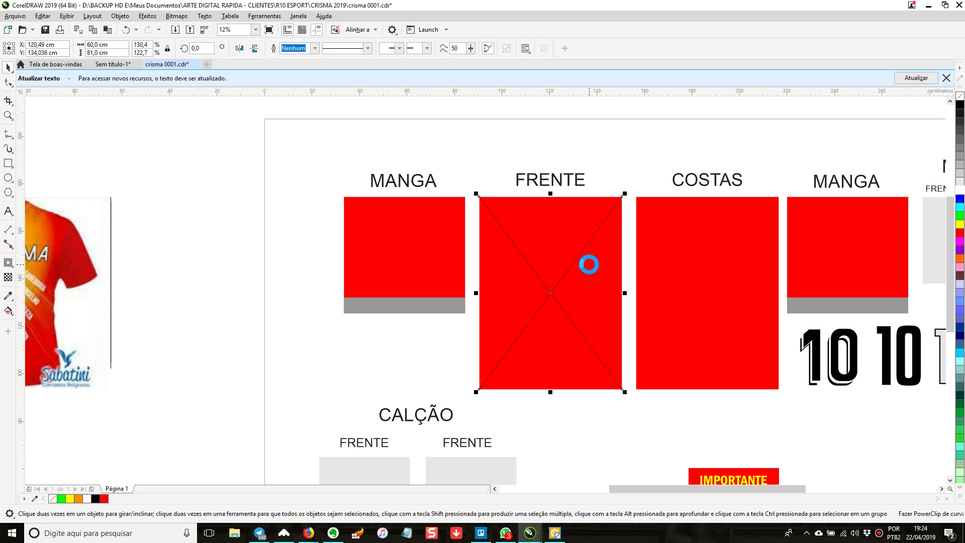
key("ctrl+v")
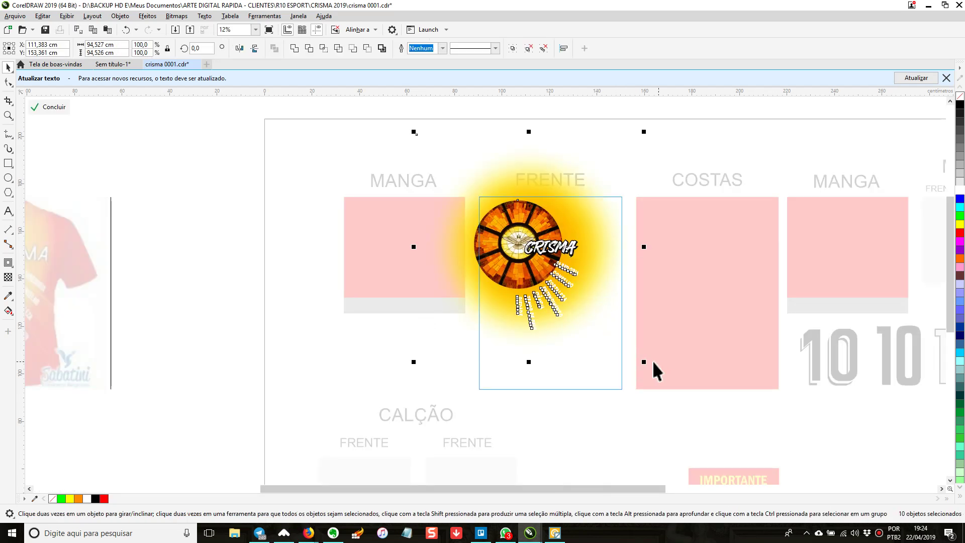
Enlarge the clipped artwork to about 107.1 cm and reposition it toward the FRENTE panel's upper left.
left_click_drag(648, 364, 693, 398)
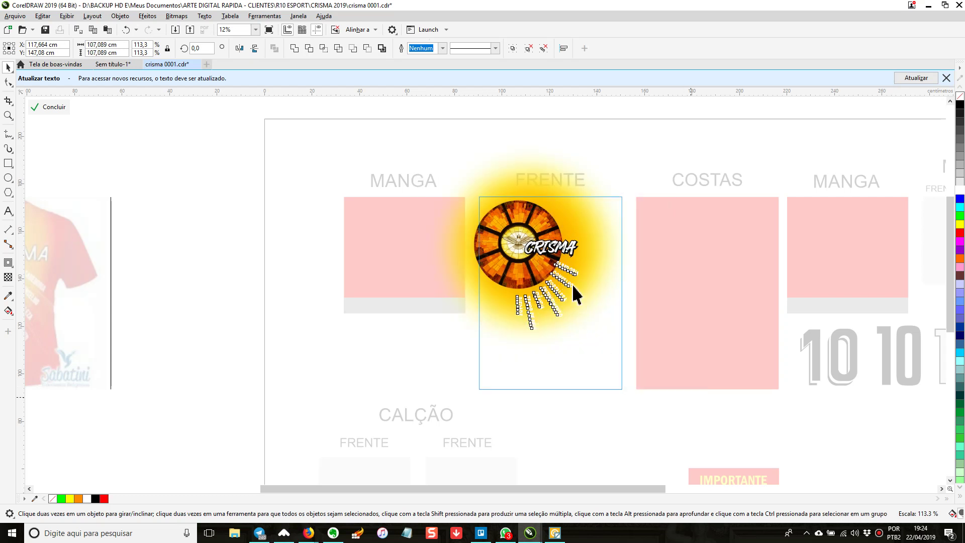
left_click_drag(517, 234, 505, 239)
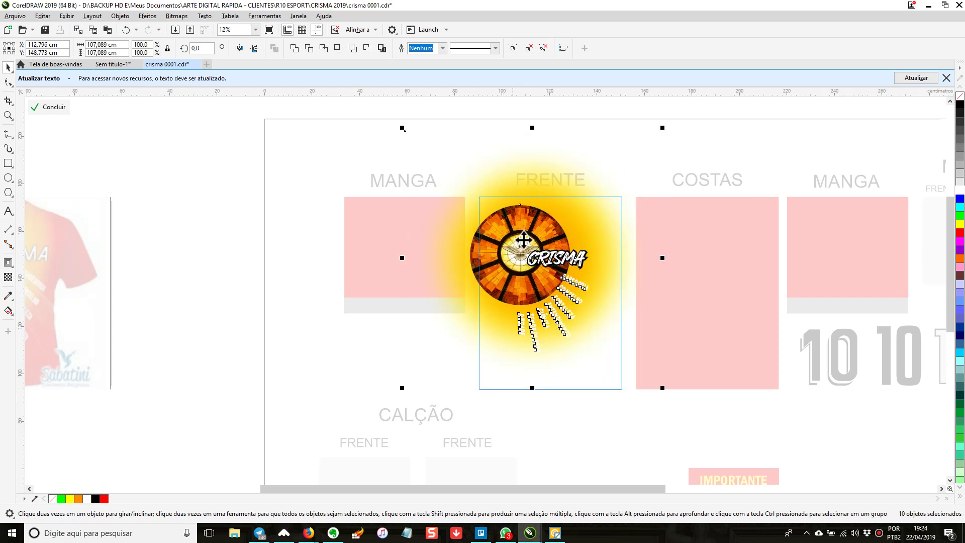
left_click_drag(221, 327, 390, 319)
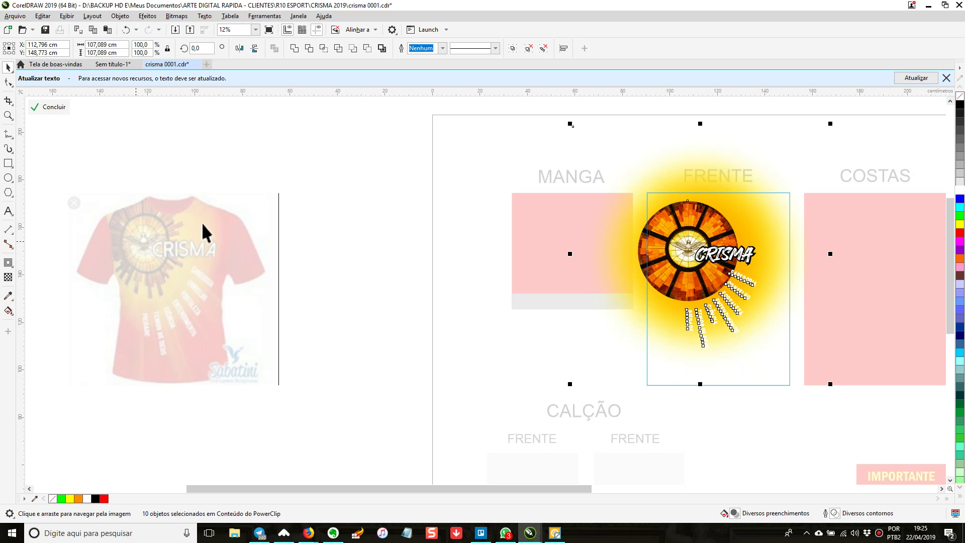
Adjust the yellow glow's position behind the stained-glass emblem and finish editing the FRENTE PowerClip.
left_click(567, 352)
left_click(668, 234)
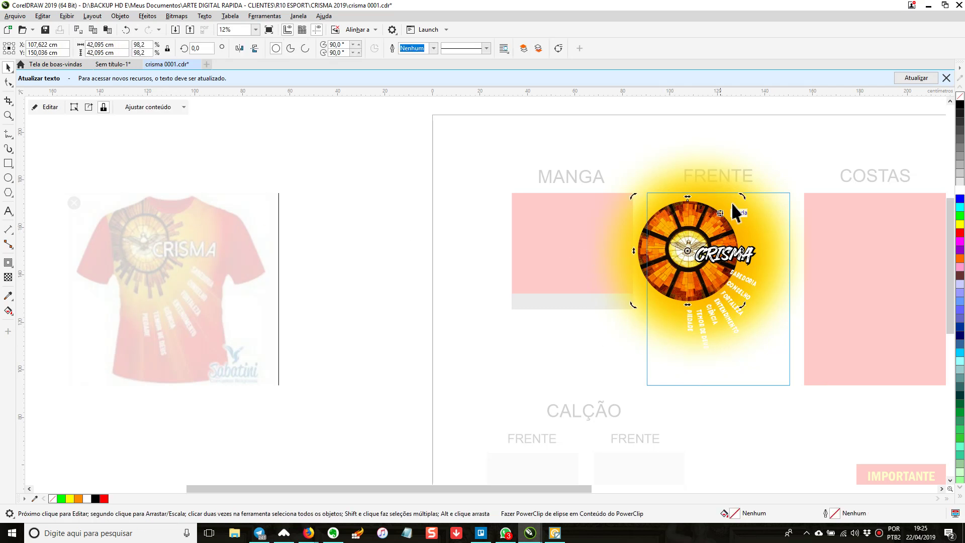
left_click_drag(739, 177, 739, 183)
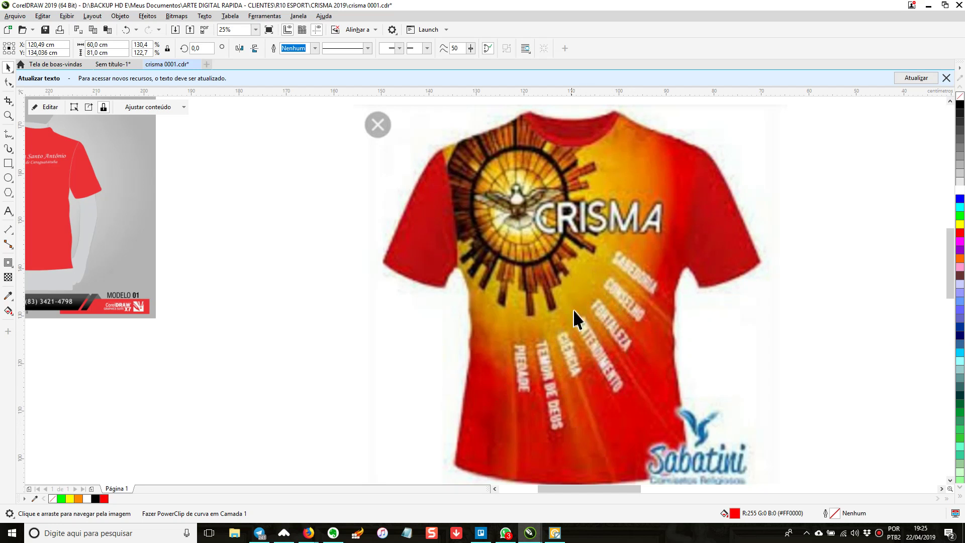
Reopen the FRENTE PowerClip contents, outline the seven radiating words in red, and finish editing.
scroll(576, 320, "down", 2)
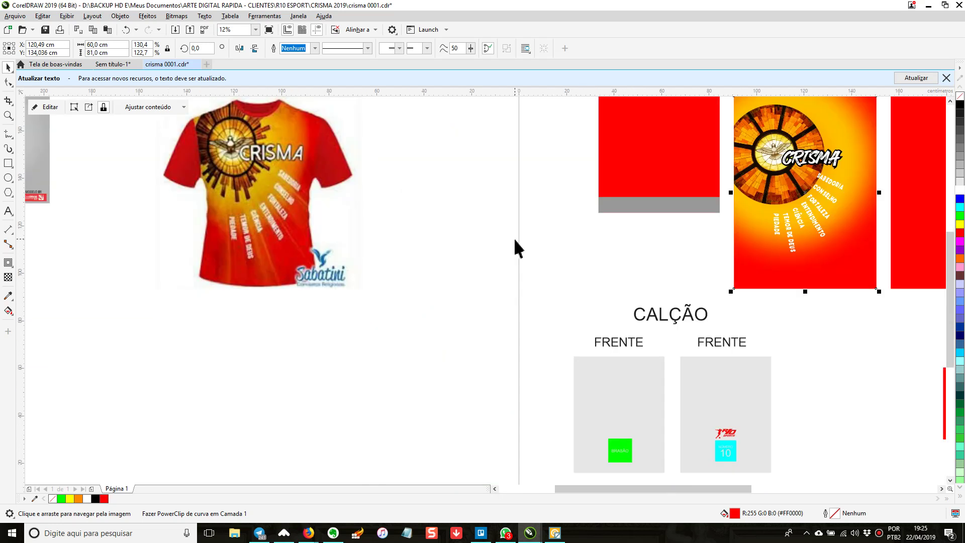
double_click(252, 410)
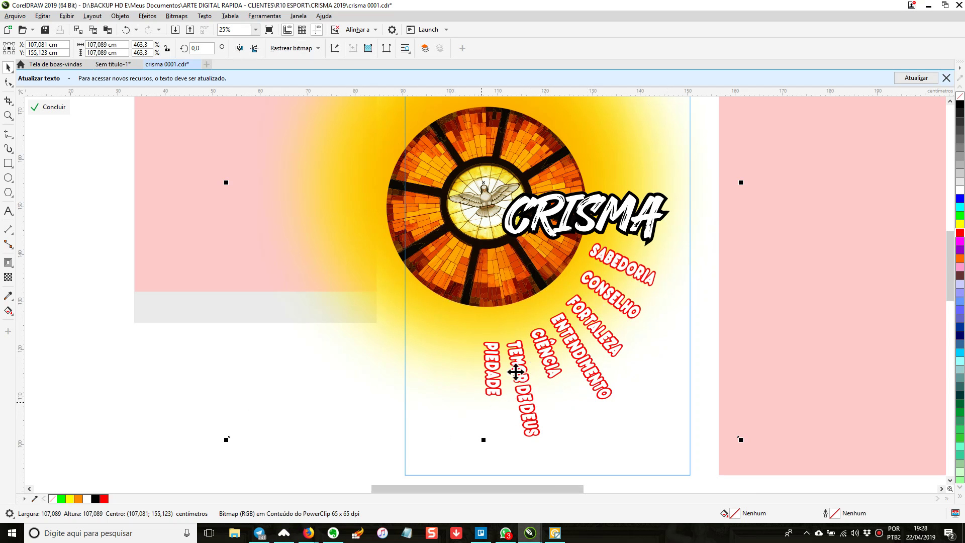
left_click(69, 236, "ctrl")
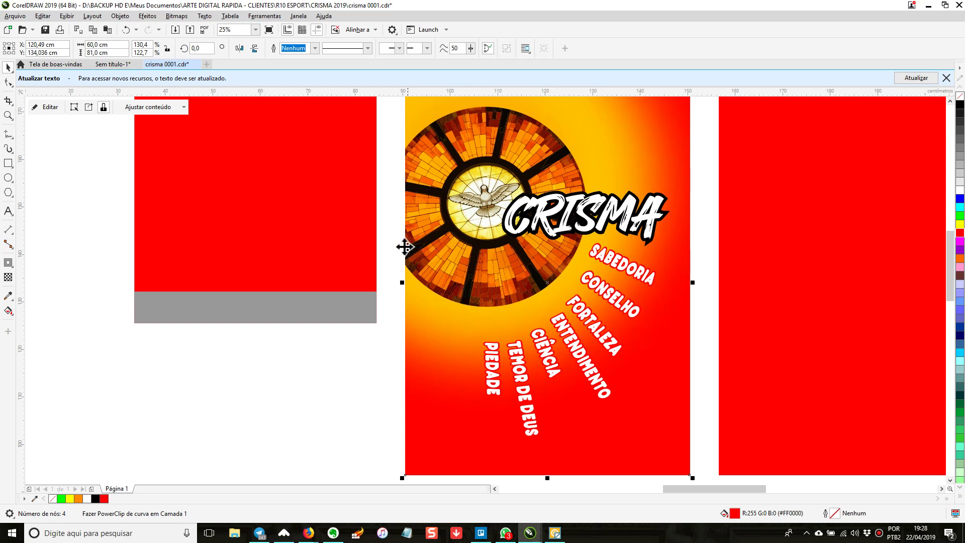
Compare the emblem, glow and lettering on the FRENTE panel with the reference shirt picture.
left_click_drag(278, 257, 333, 305)
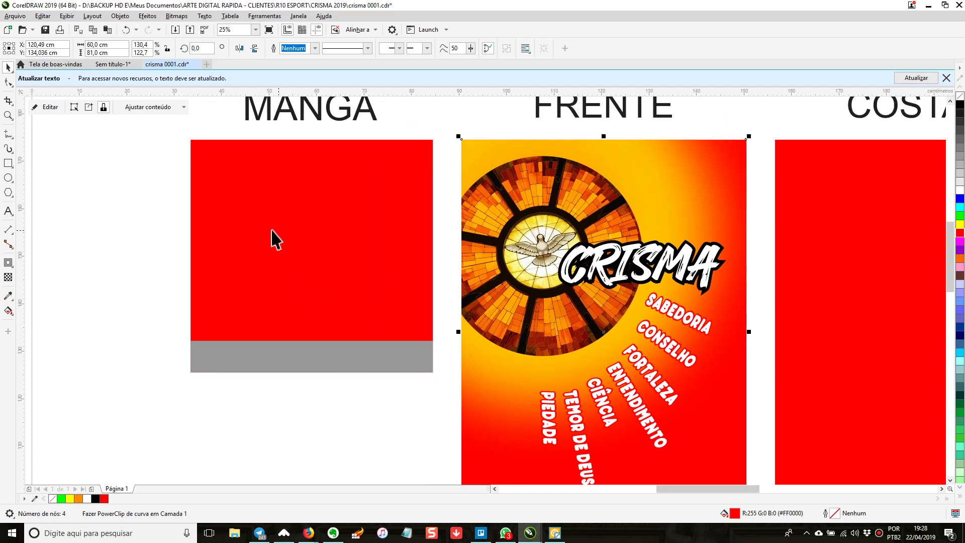
left_click_drag(276, 239, 363, 254)
left_click_drag(541, 286, 540, 285)
scroll(349, 280, "left", 10)
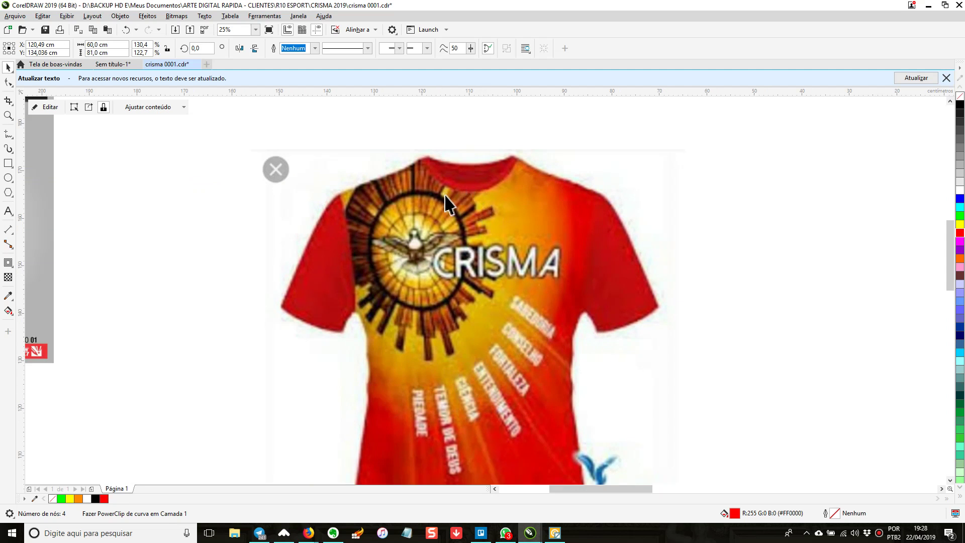
scroll(478, 314, "down", 2)
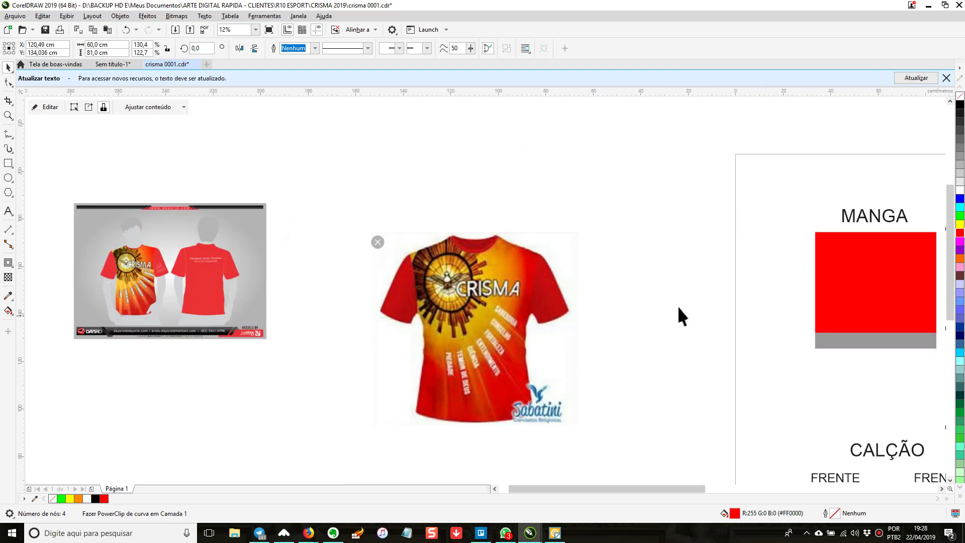
scroll(629, 318, "right", 8)
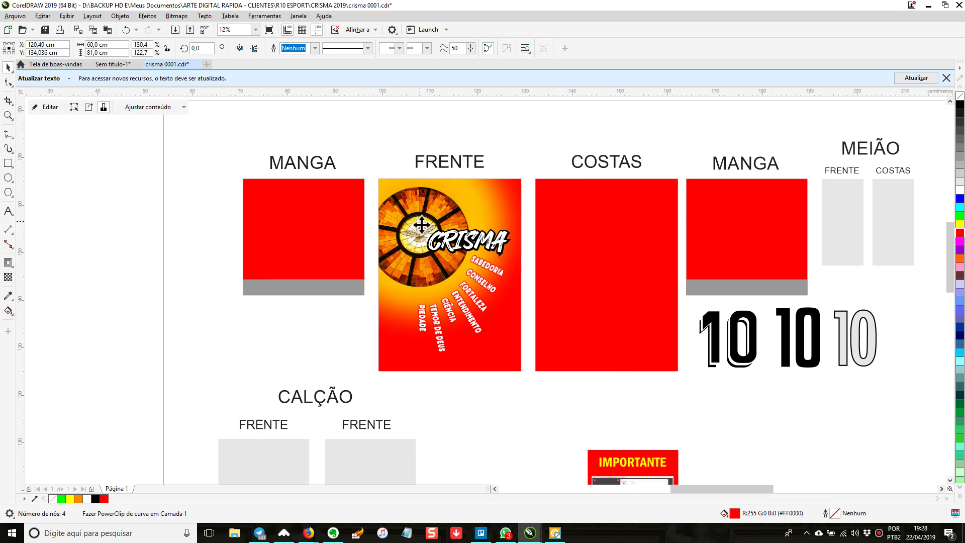
scroll(415, 218, "up", 2)
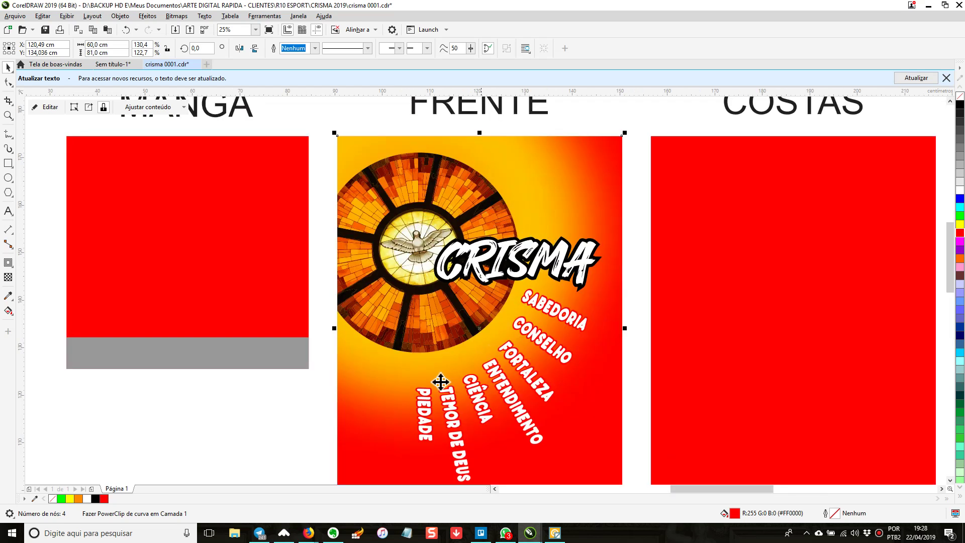
scroll(438, 352, "down", 2)
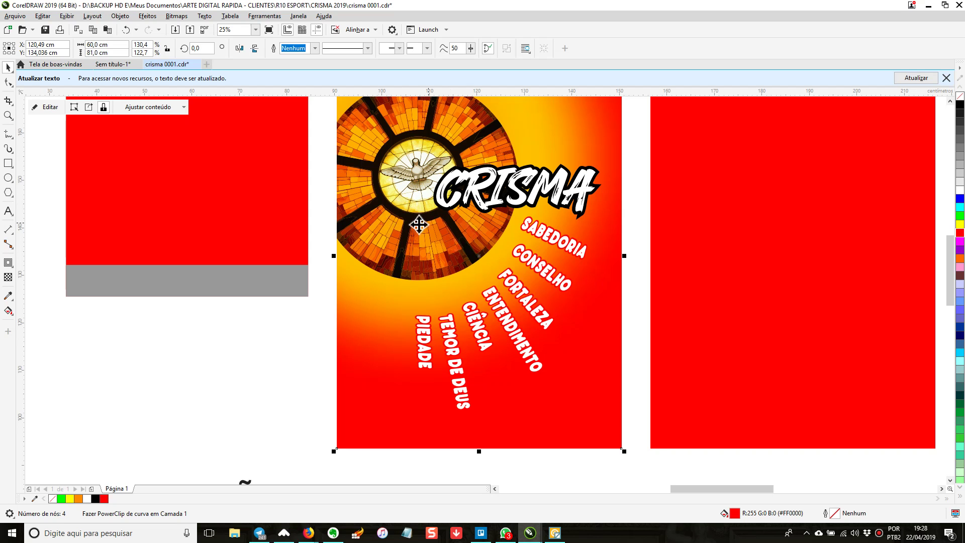
scroll(427, 277, "up", 2)
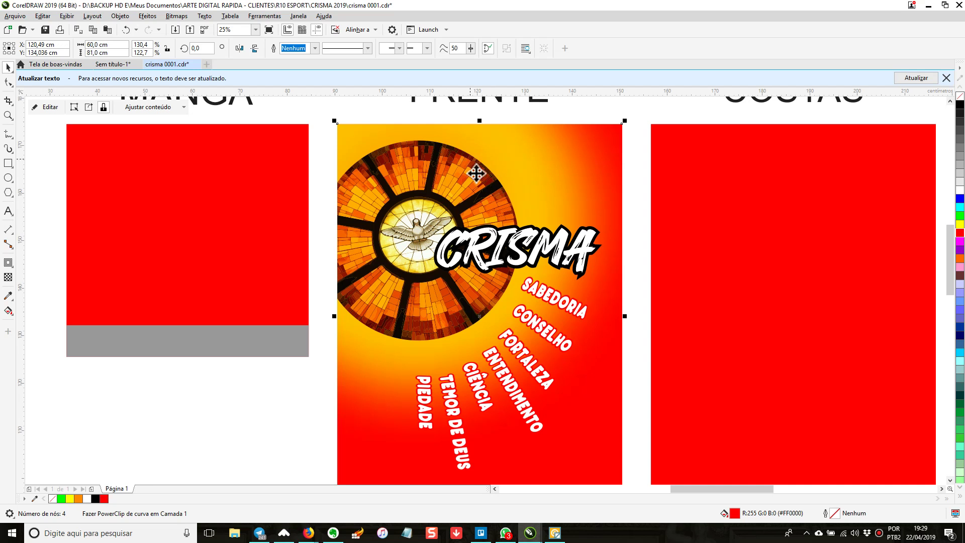
scroll(362, 233, "down", 2)
scroll(352, 273, "left", 5)
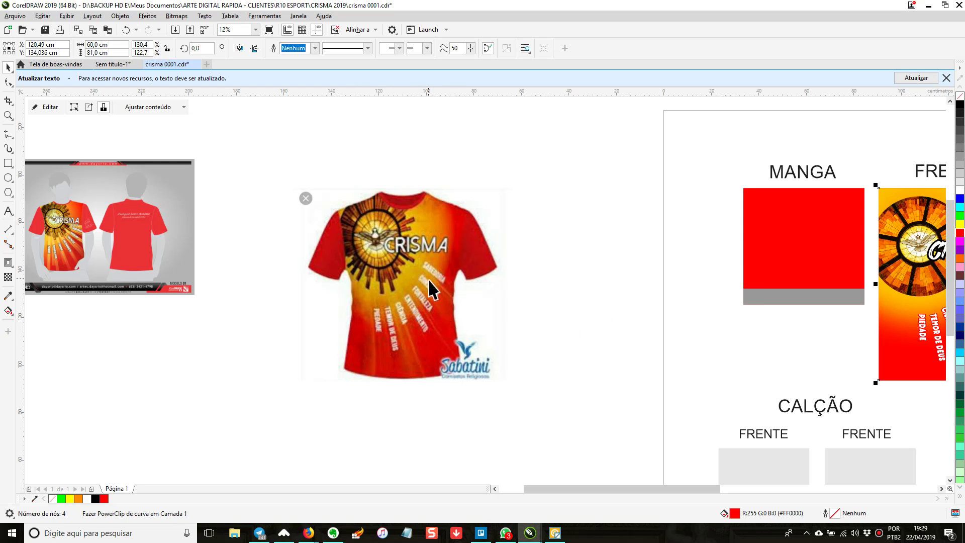
Set the FRENTE panel export to JPG as crisma 0001 in the TRANSICOES folder, and back out of the JPEG options.
mouse_move(476, 373)
left_mouse_down()
mouse_move(416, 297)
mouse_move(626, 333)
mouse_move(469, 292)
mouse_move(460, 367)
left_mouse_up()
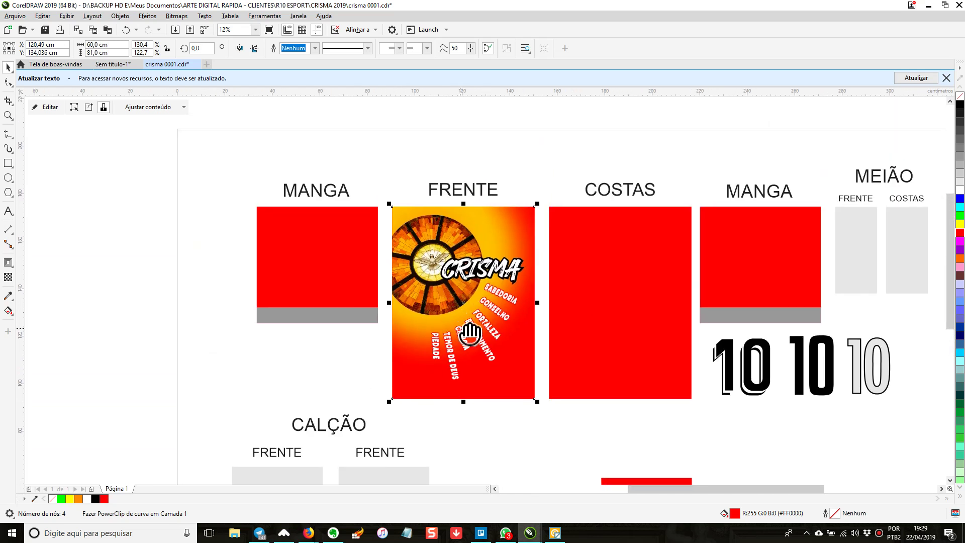
left_click_drag(466, 329, 499, 317)
scroll(491, 276, "up", 2)
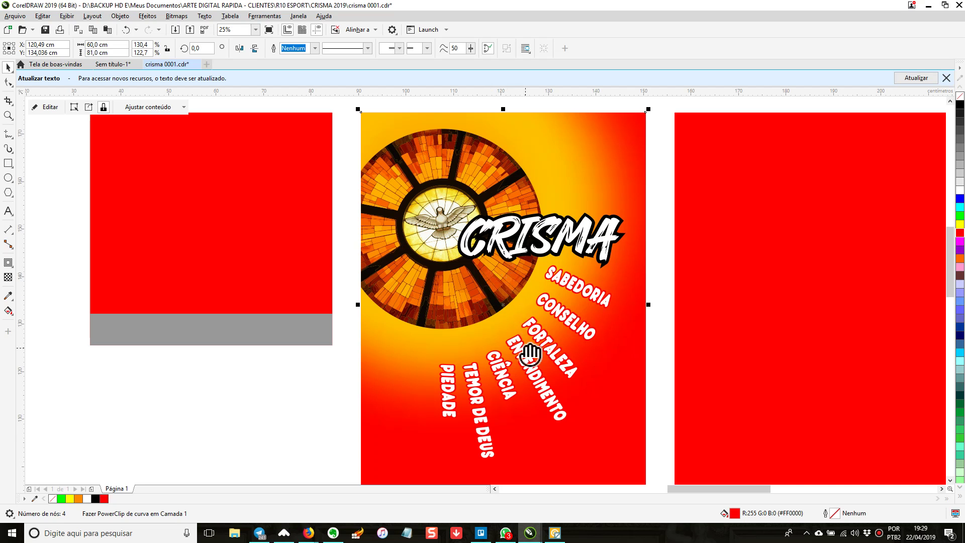
left_click_drag(530, 354, 526, 317)
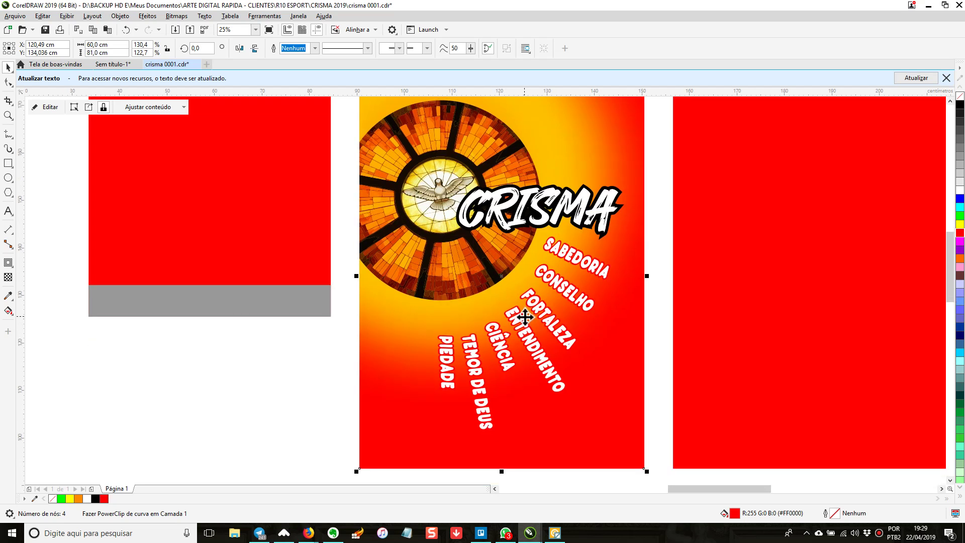
scroll(437, 199, "down", 2)
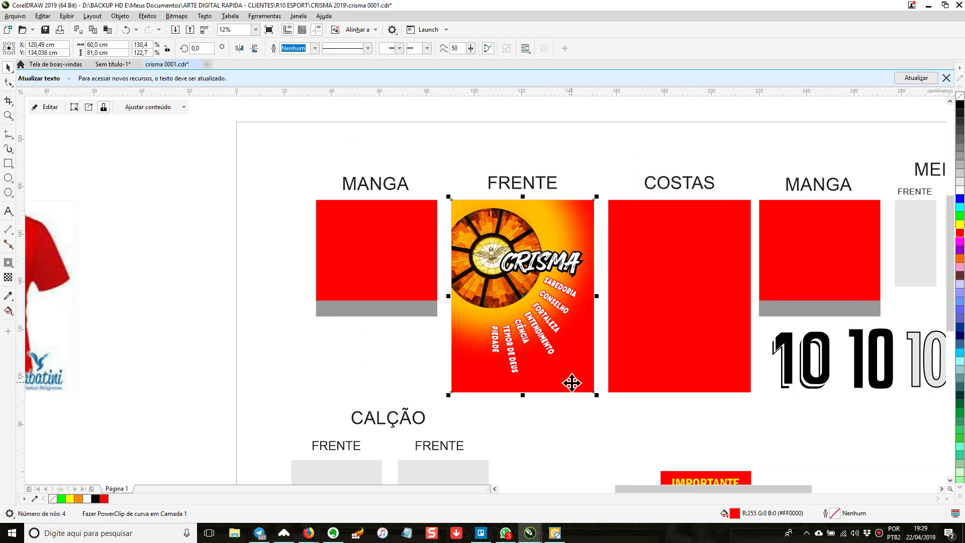
key("ctrl+e")
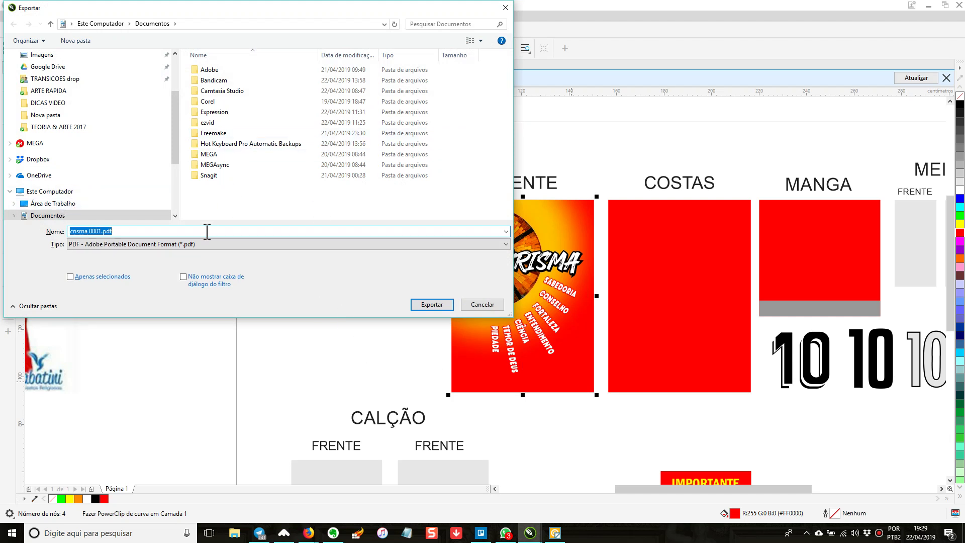
left_click(189, 247)
left_click(86, 277)
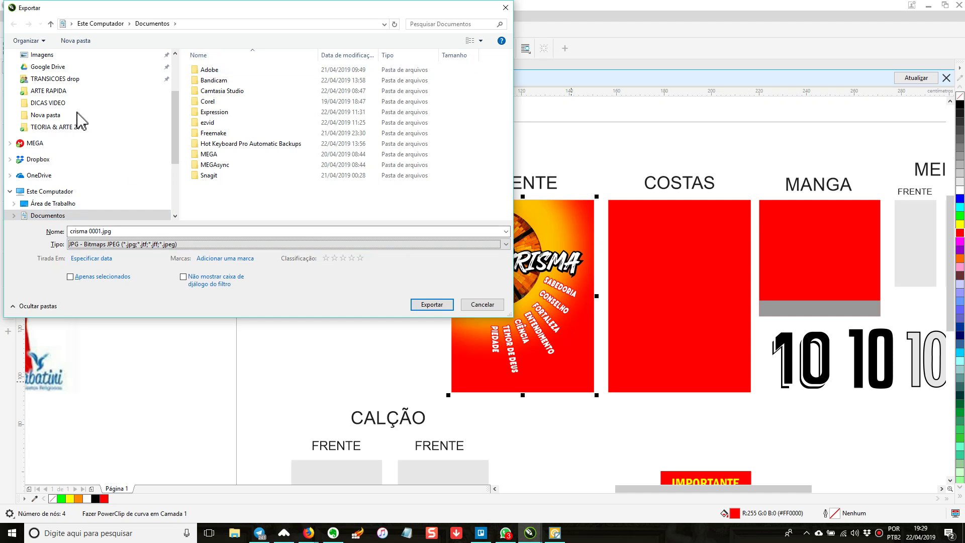
scroll(64, 93, "up", 3)
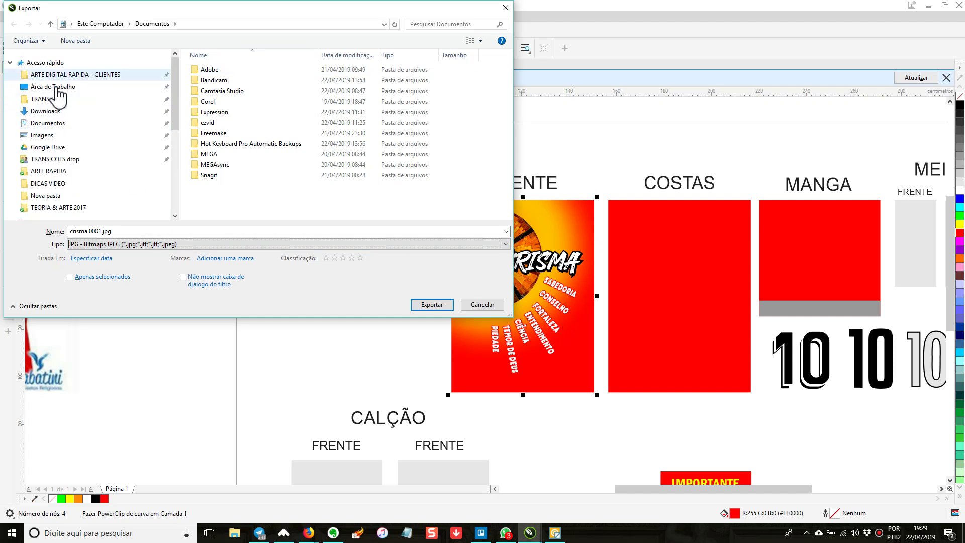
left_click(49, 99)
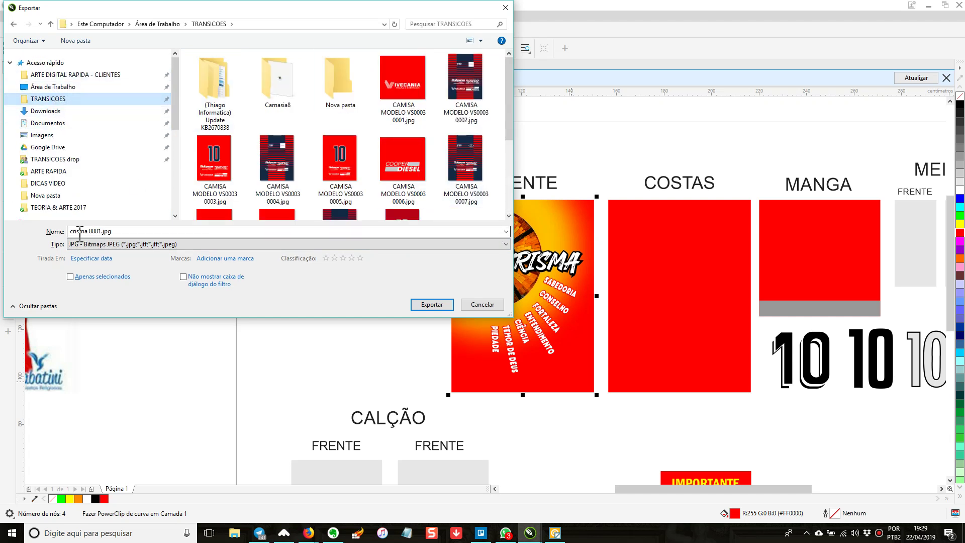
left_click(433, 307)
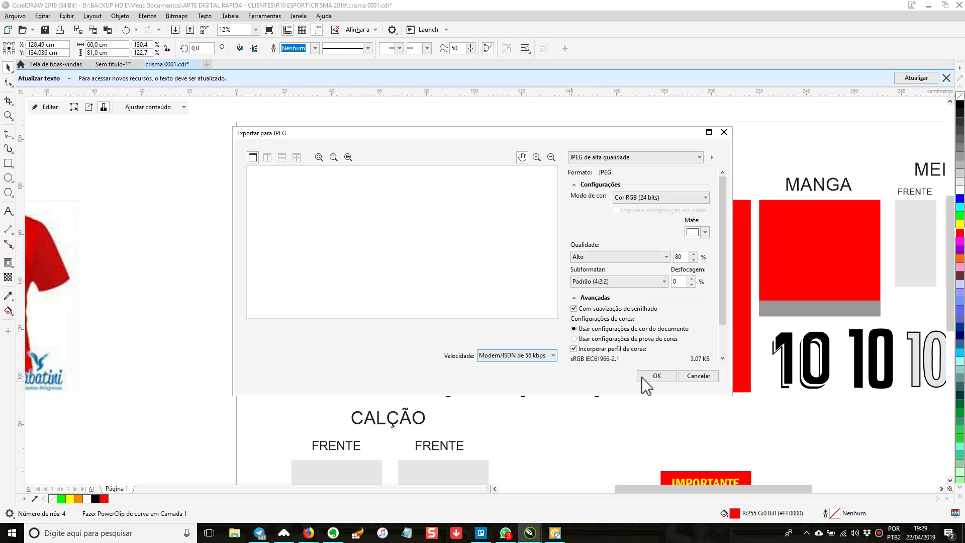
left_click(698, 377)
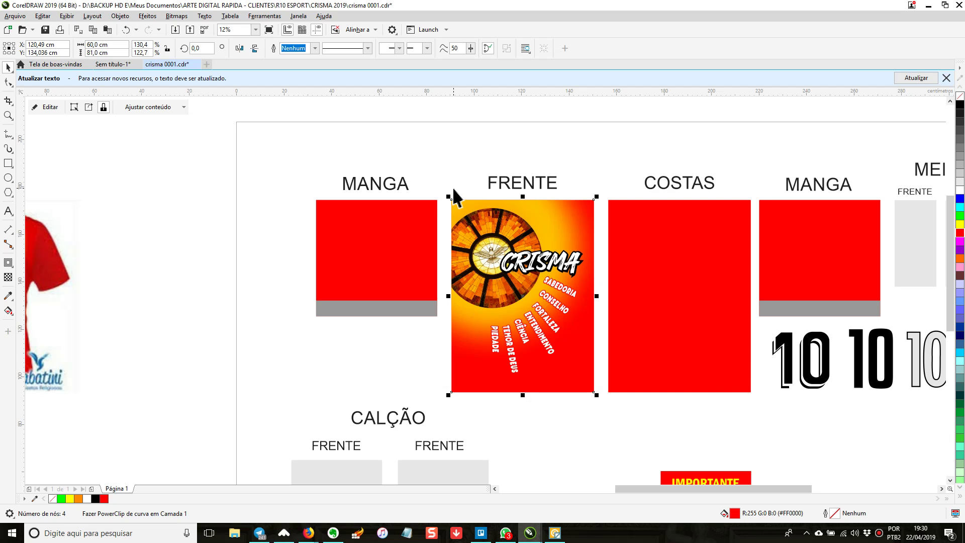
Export only the selected FRENTE panel as crisma 0001.jpg in the TRANSICOES folder, using the high-quality JPEG preset in 24-bit RGB.
key("ctrl+e")
left_click(74, 277)
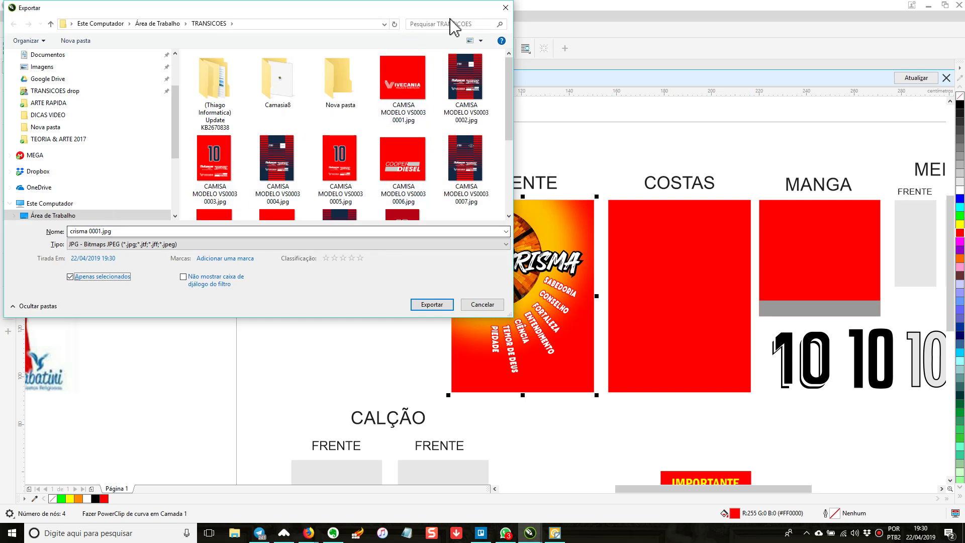
left_click(428, 305)
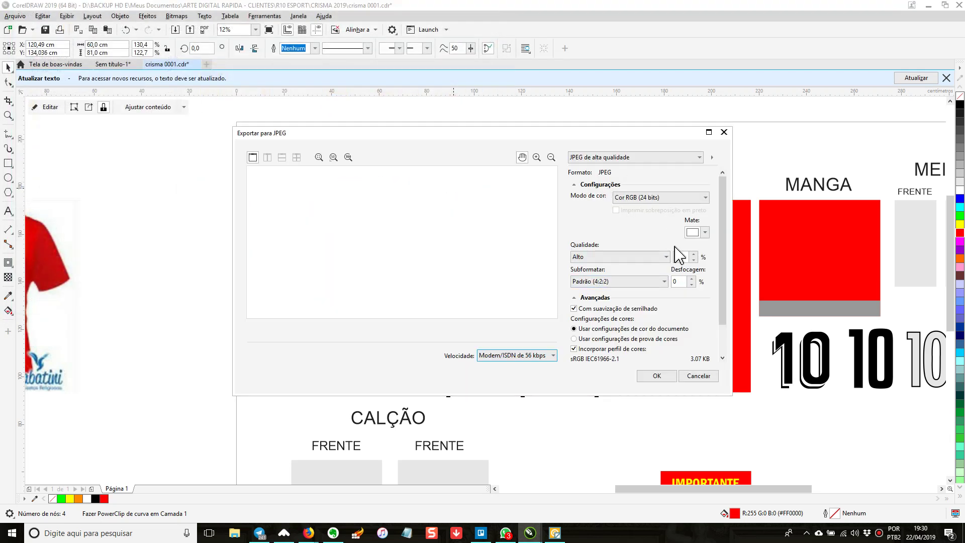
left_click(668, 379)
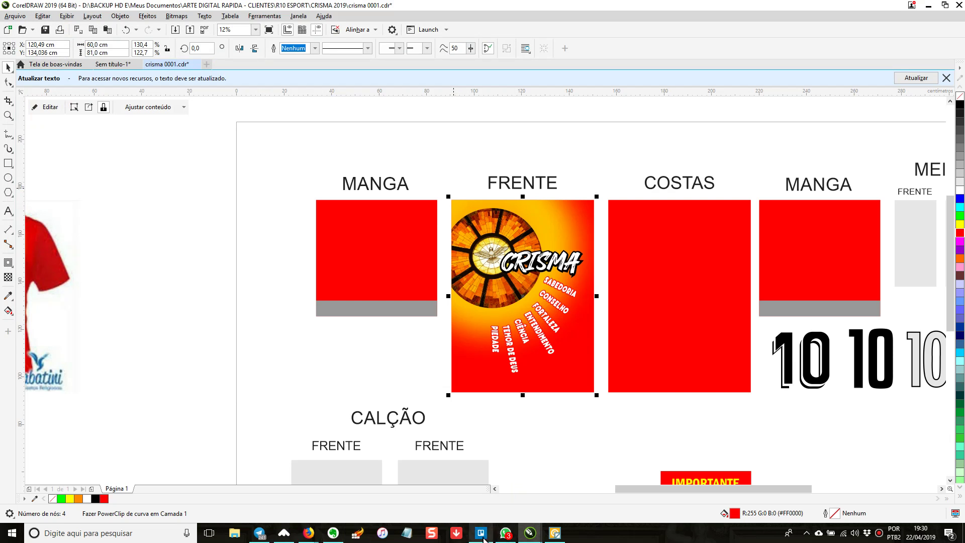
Switch to the R10 SPORT client note in Firefox and try the mockup's MEGA download link.
mouse_move(314, 525)
left_click(258, 495)
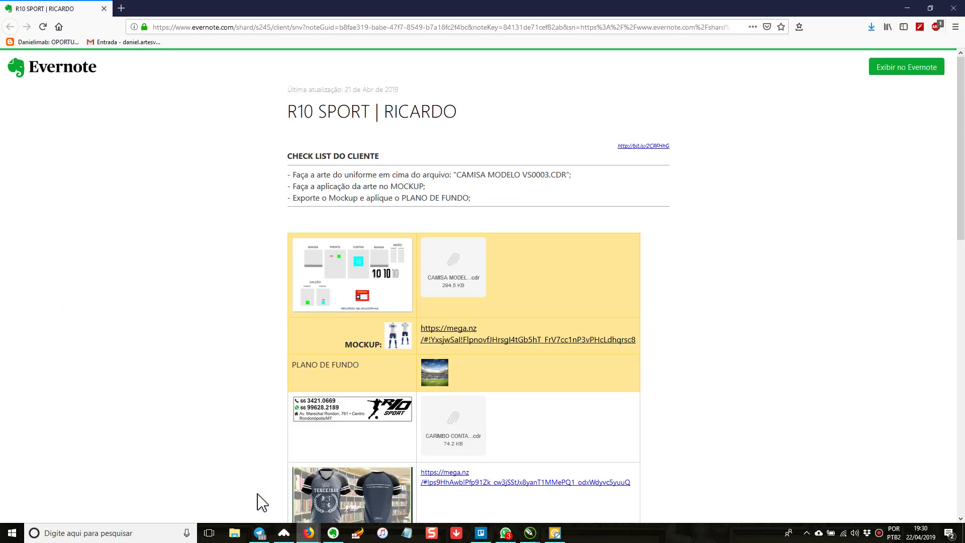
scroll(322, 302, "down", 3)
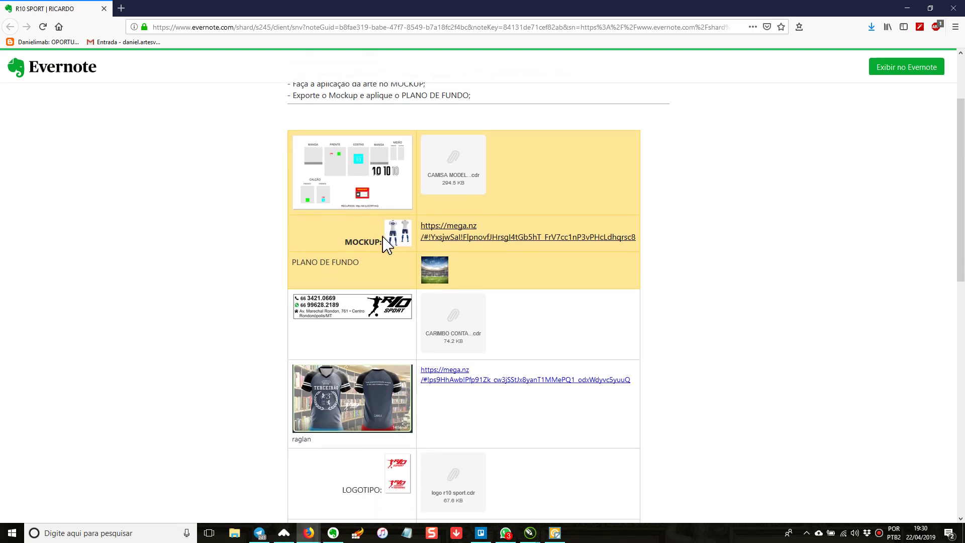
left_click(467, 234)
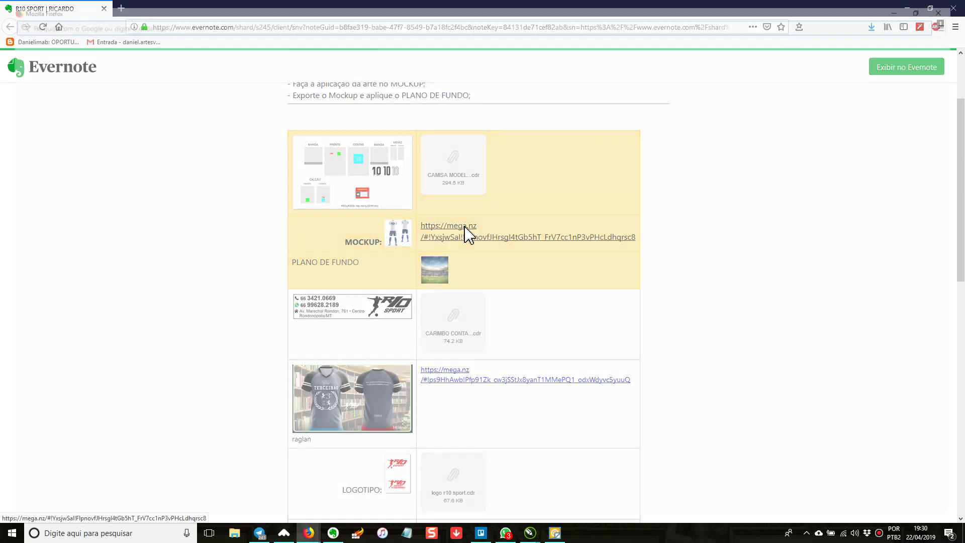
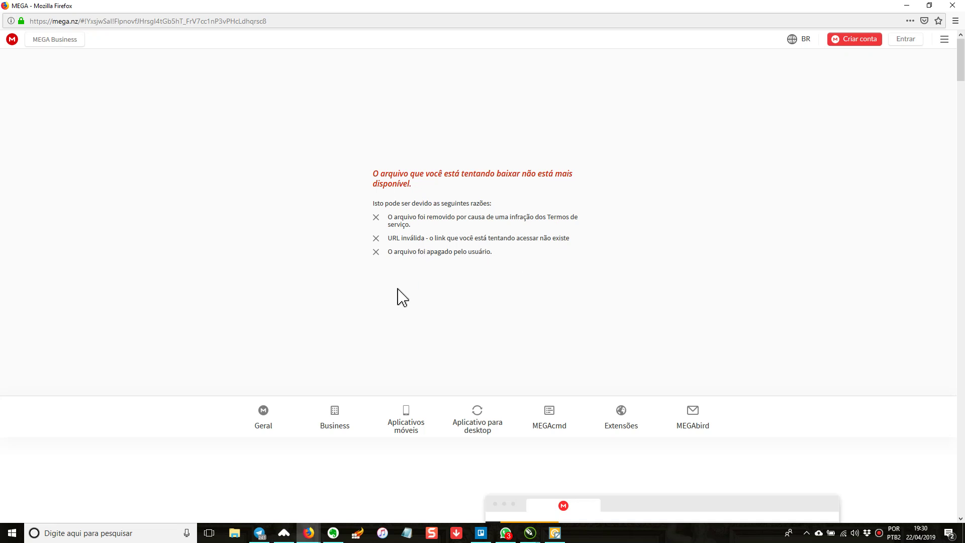
left_click(907, 5)
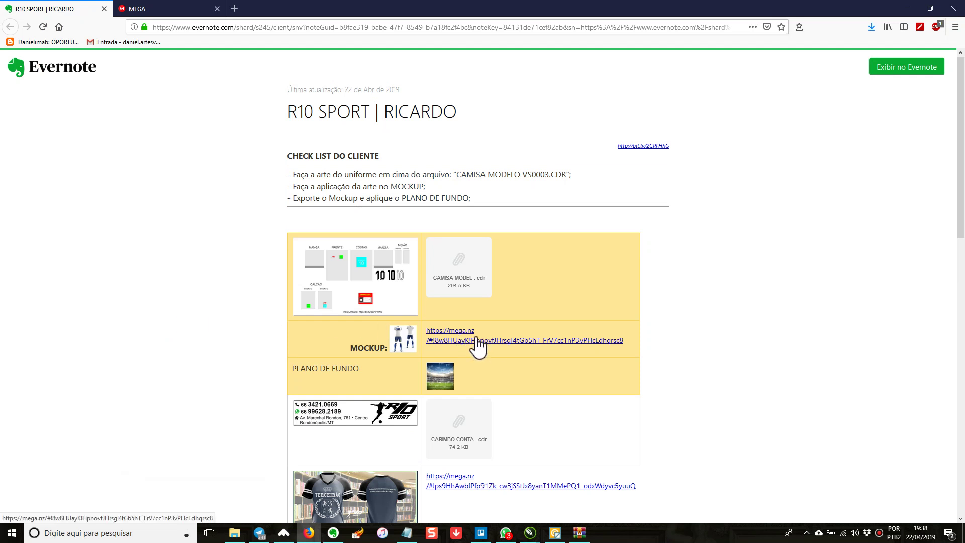
Switch to Photoshop and activate the Move tool in UNIFORME FUTEBOL.psd with the toolbox in two columns.
key("super")
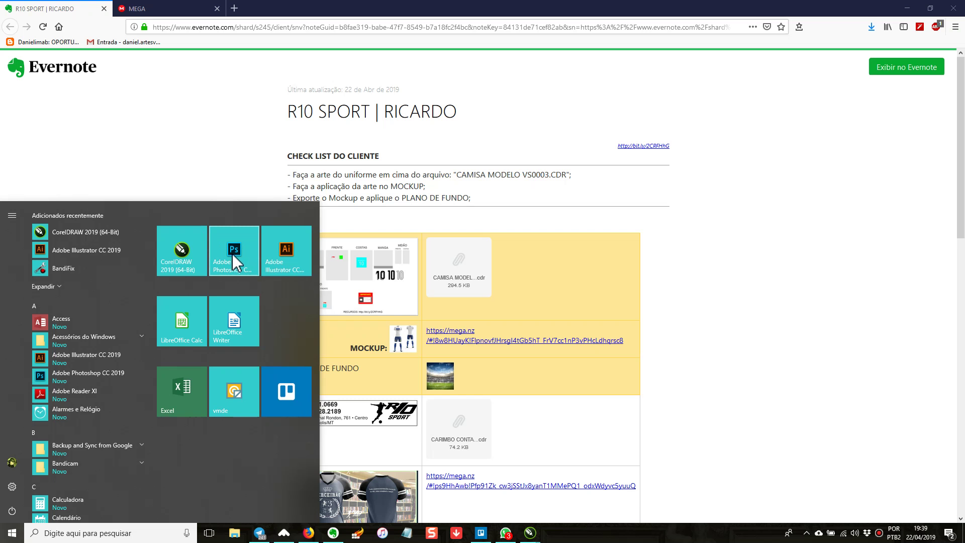
left_click(240, 264)
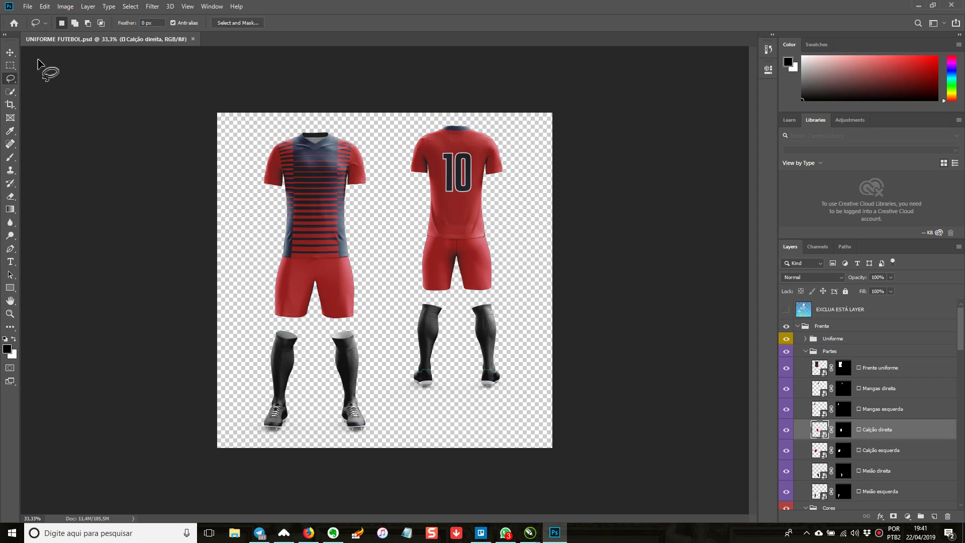
left_click(10, 51)
left_click(4, 34)
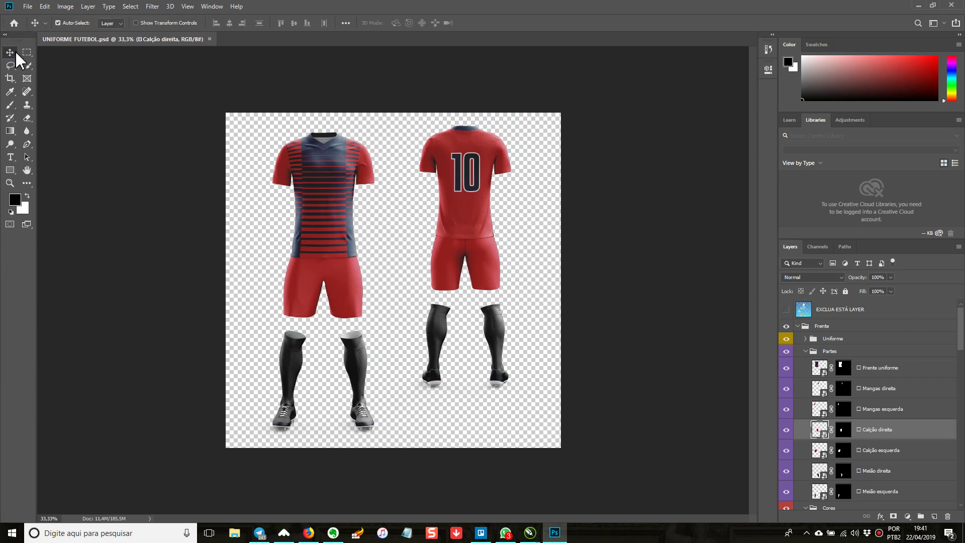
Open the Frente uniforme smart object's contents and delete the CAMISA MODELO VS0003 0010 and CAMISA MODELO VS0003 0007 layers.
right_click(321, 202)
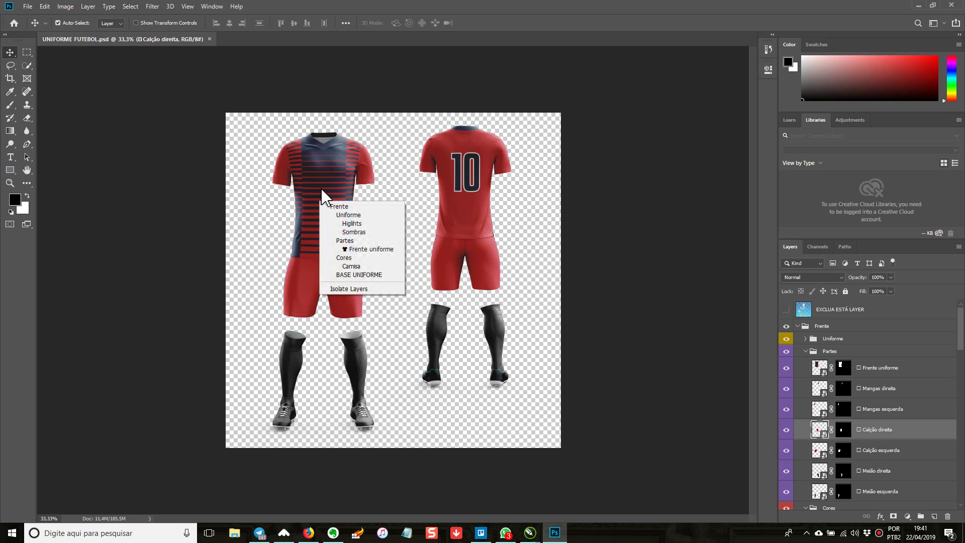
left_click(365, 249)
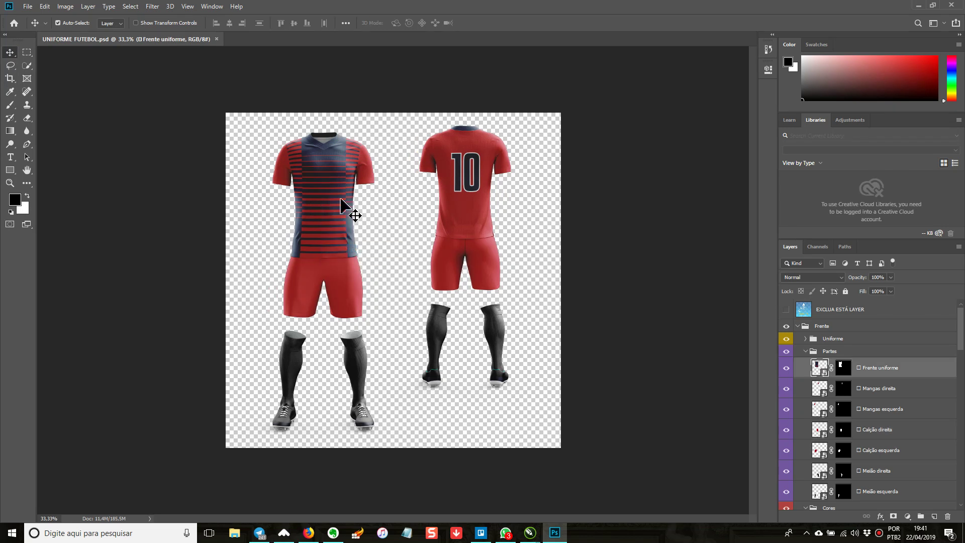
double_click(820, 372)
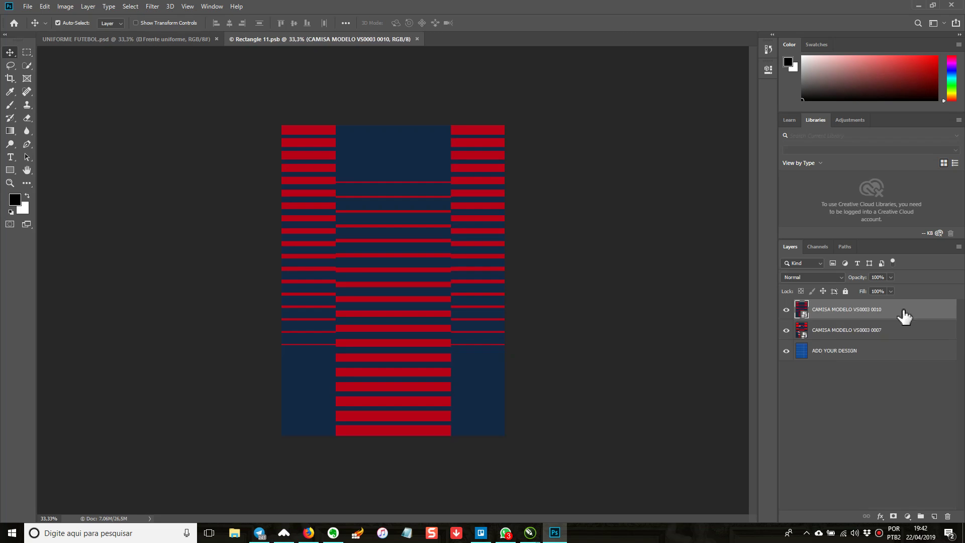
key("Delete")
key("Delete")
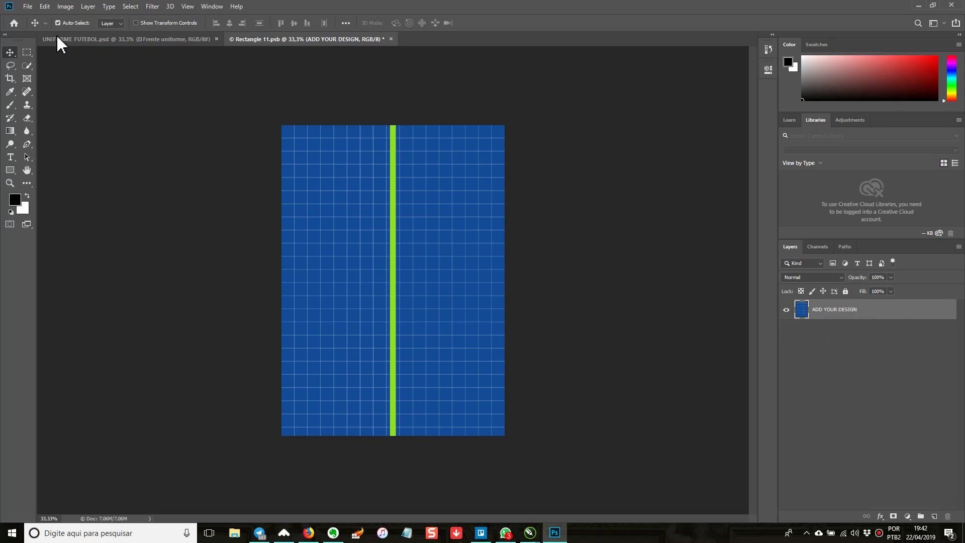
Place crisma 0001.jpg from the TRANSICOES folder as an embedded image above the ADD YOUR DESIGN layer.
left_click(28, 6)
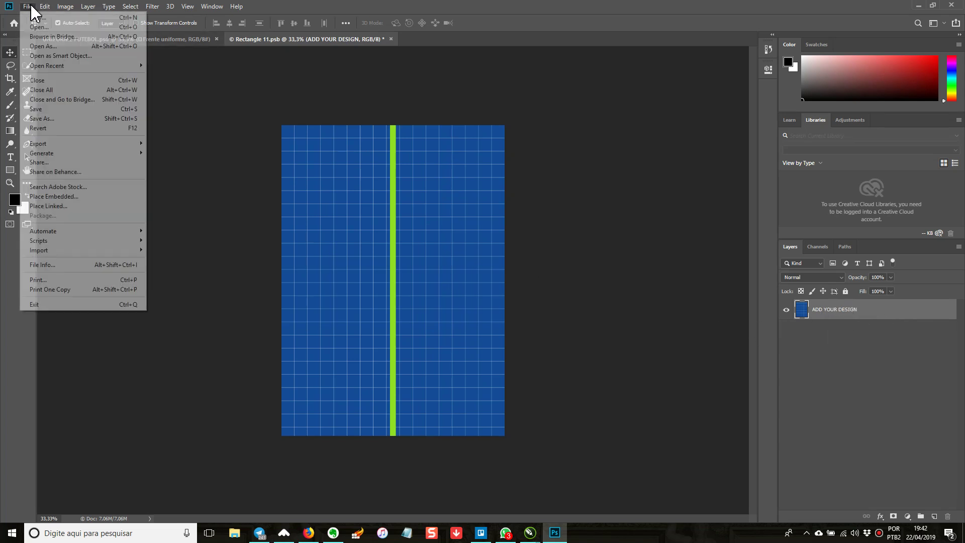
left_click(78, 196)
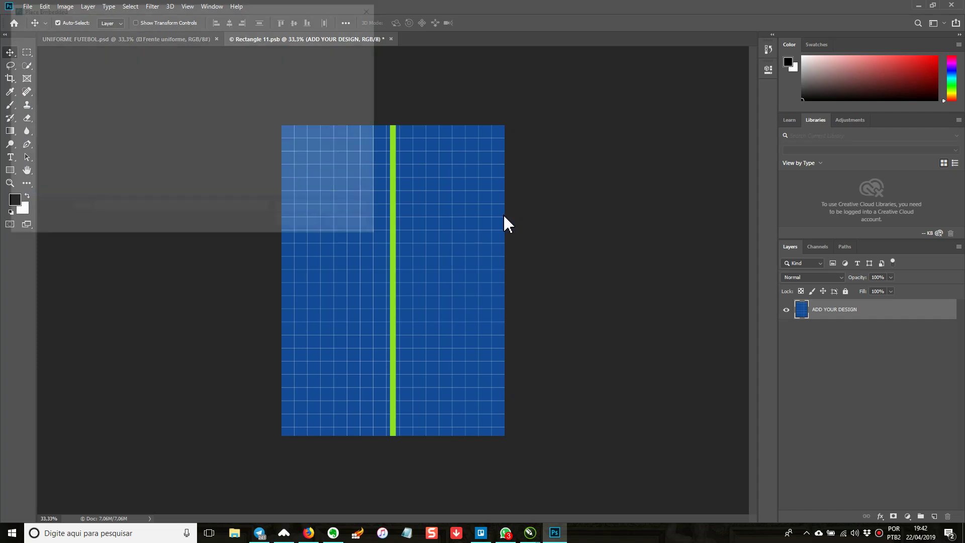
left_click_drag(380, 78, 380, 151)
left_click(196, 156)
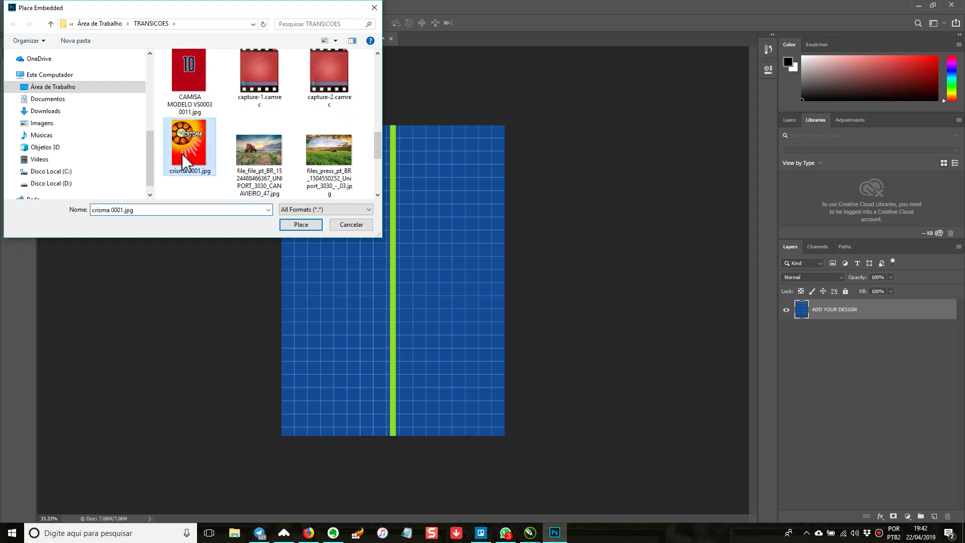
left_click(301, 224)
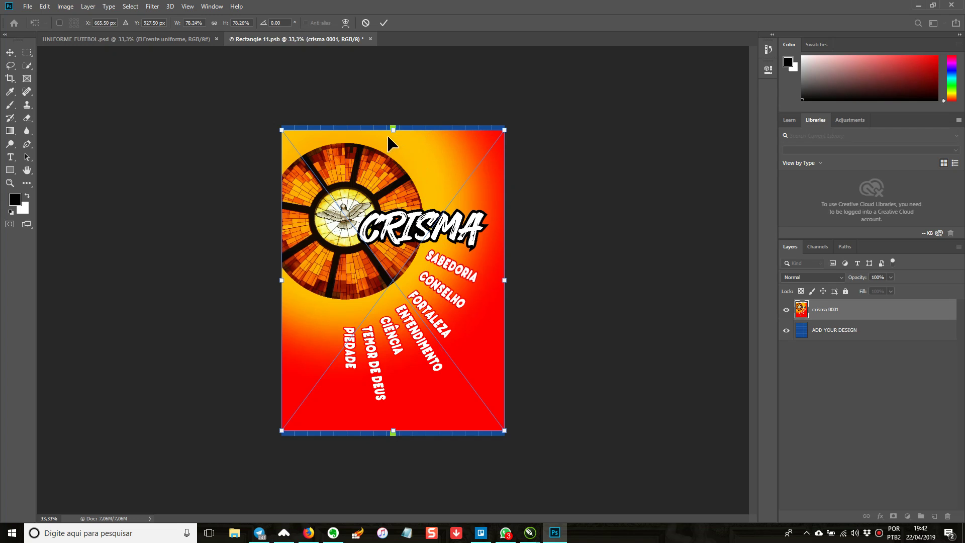
Enlarge the placed artwork to about 80.8% to cover the canvas height, and save and close the smart object's contents.
left_click_drag(395, 131, 394, 129)
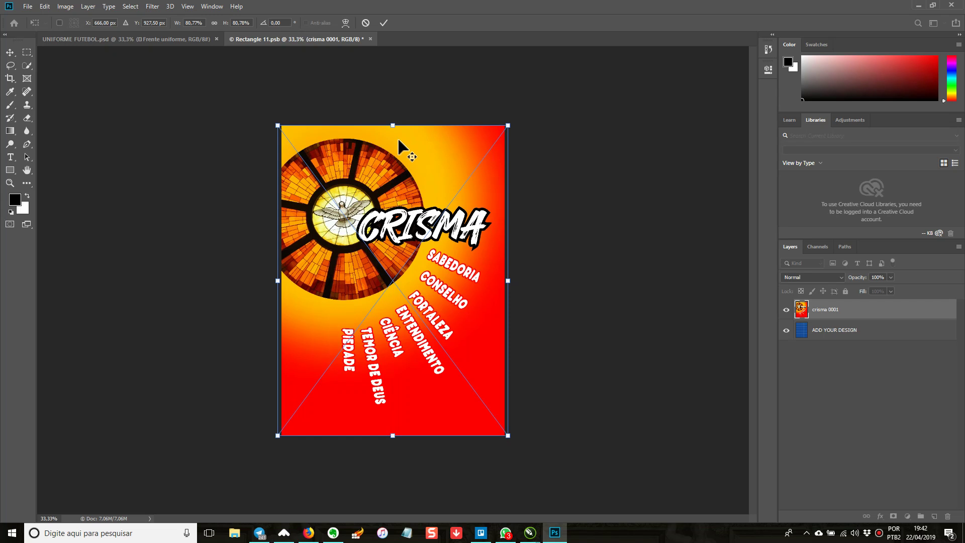
key("Return")
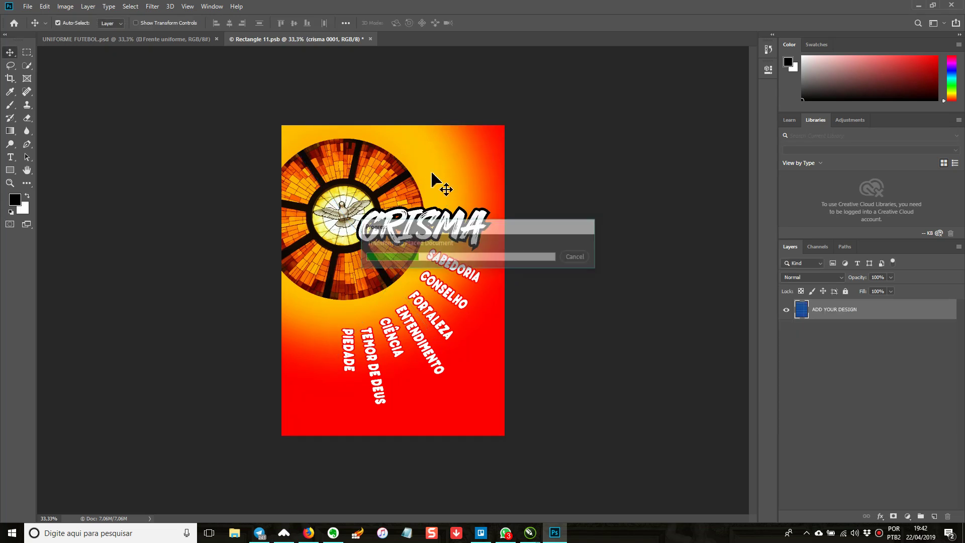
left_click(371, 39)
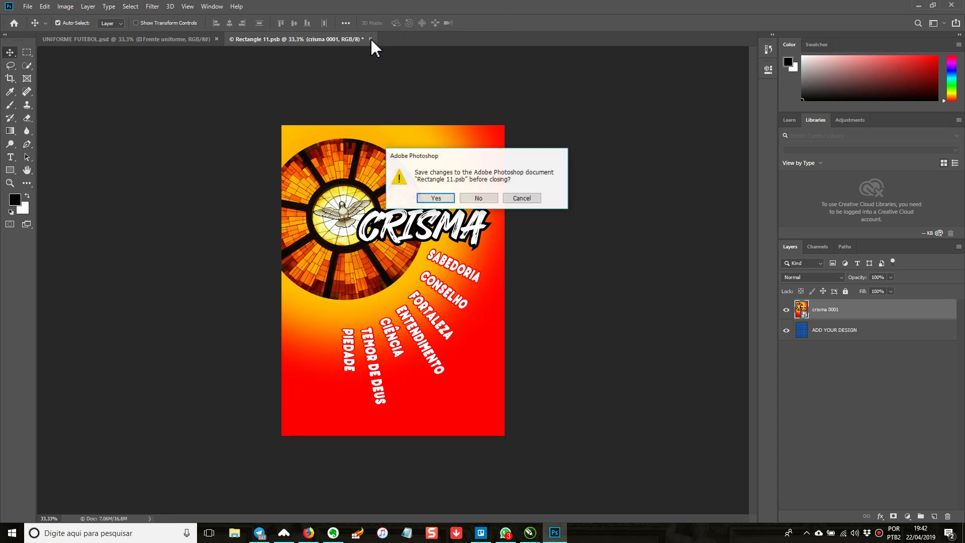
left_click(445, 196)
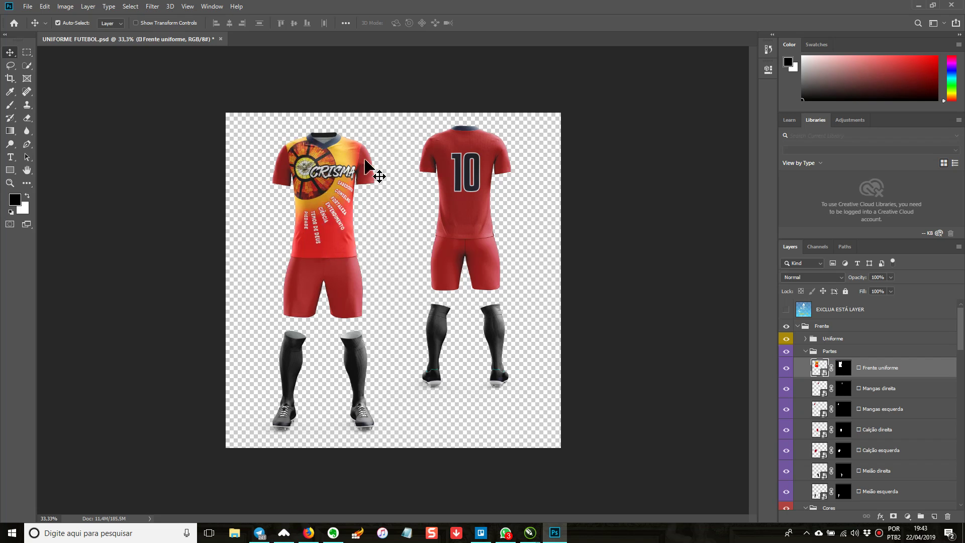
Open the Mangas esquerda smart object's contents, recolour its Color Fill 2 copy 2 layer to ff0000, and save and close it.
right_click(281, 173)
left_click(311, 221)
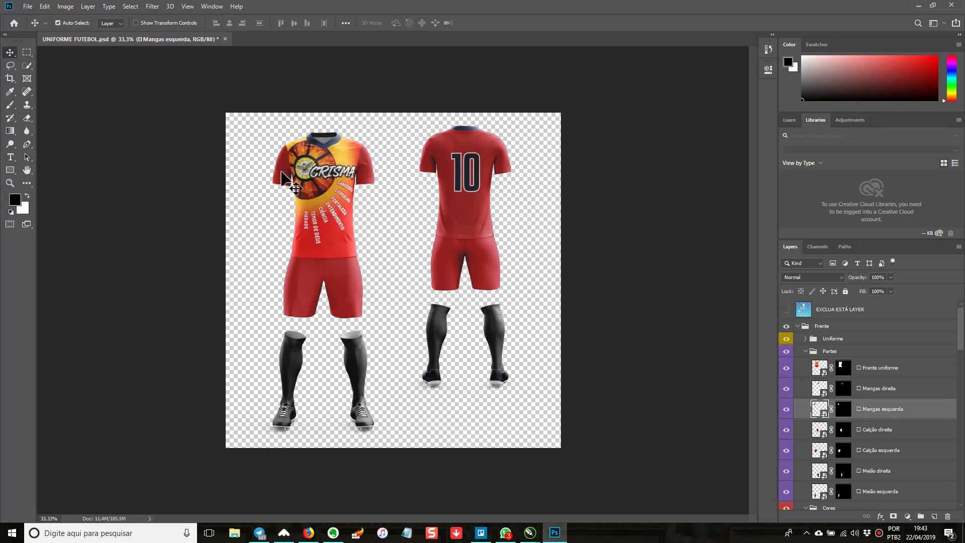
double_click(821, 408)
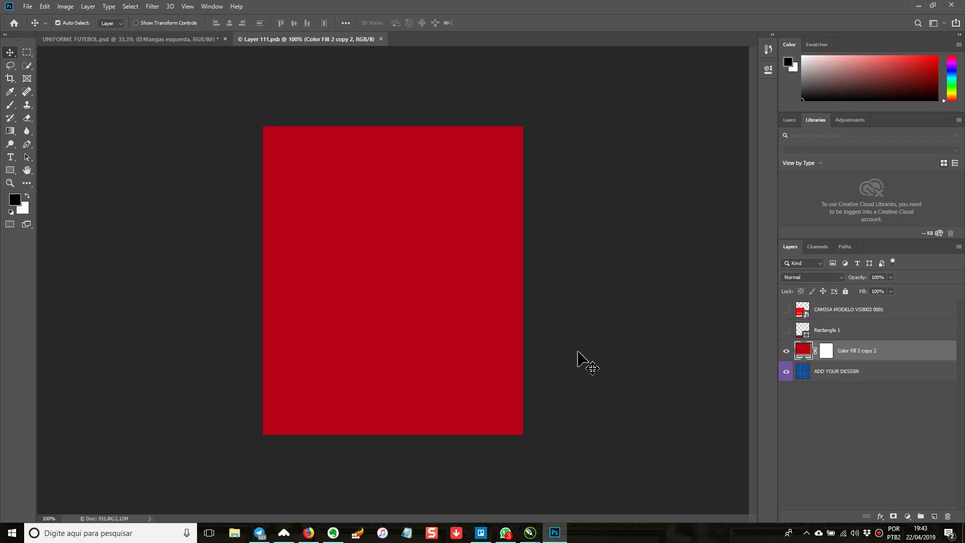
double_click(806, 353)
left_click_drag(444, 123, 466, 96)
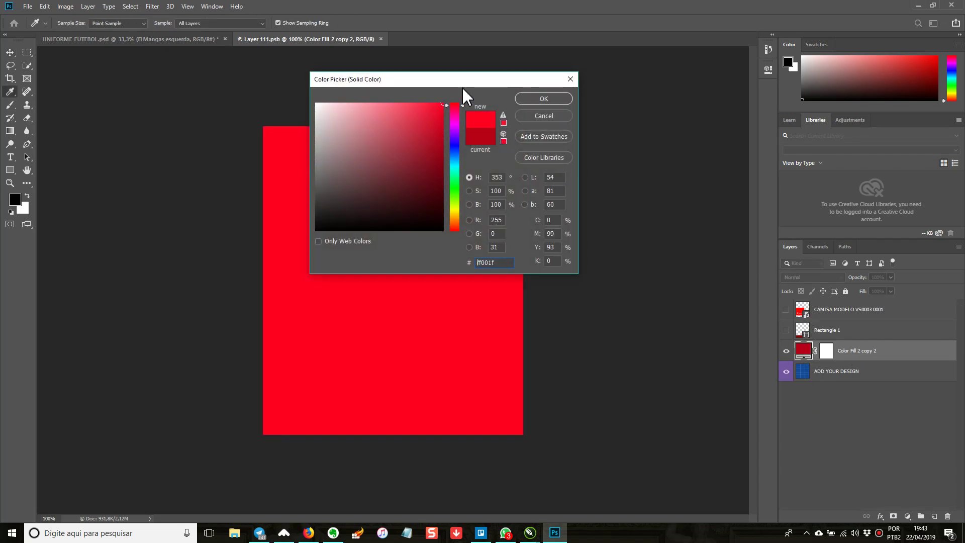
left_click(501, 263)
left_click_drag(461, 104, 461, 96)
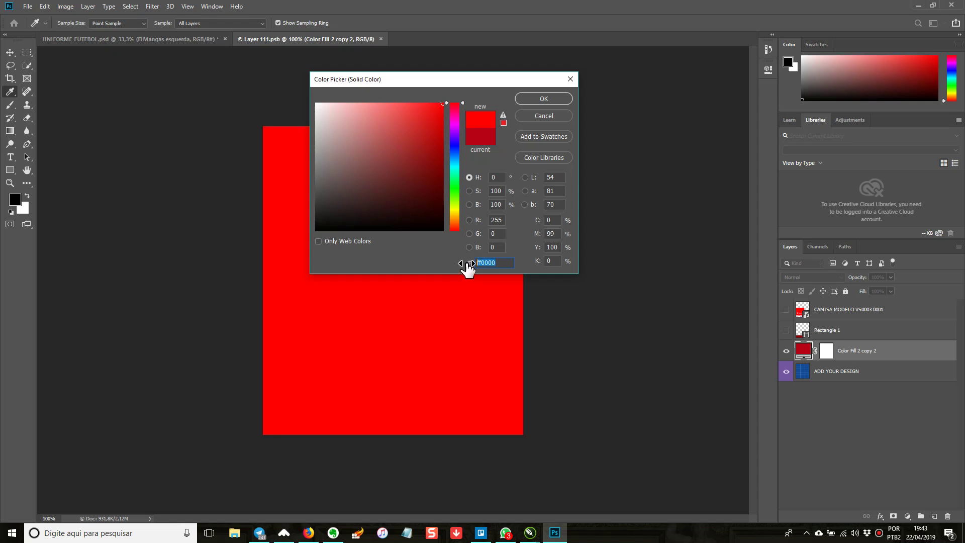
left_click(543, 99)
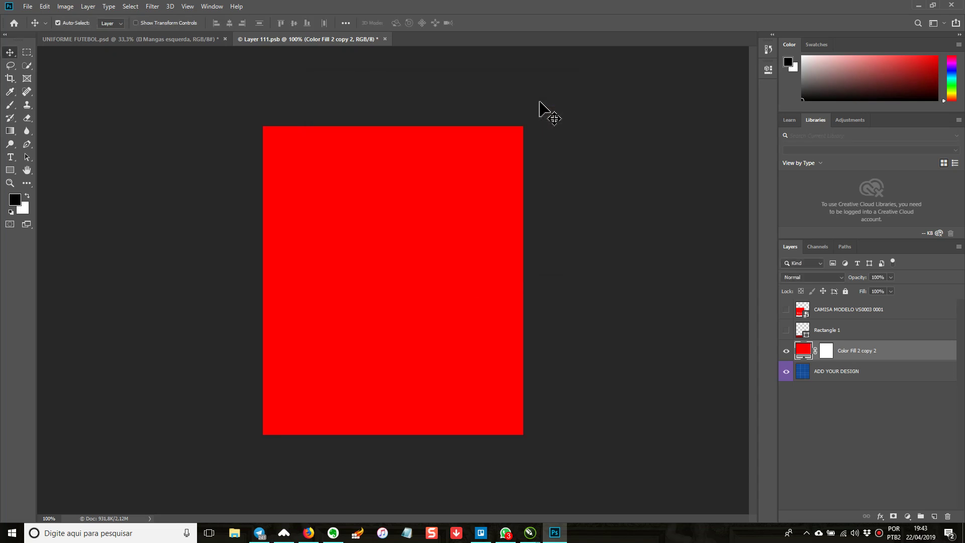
key("ctrl+w")
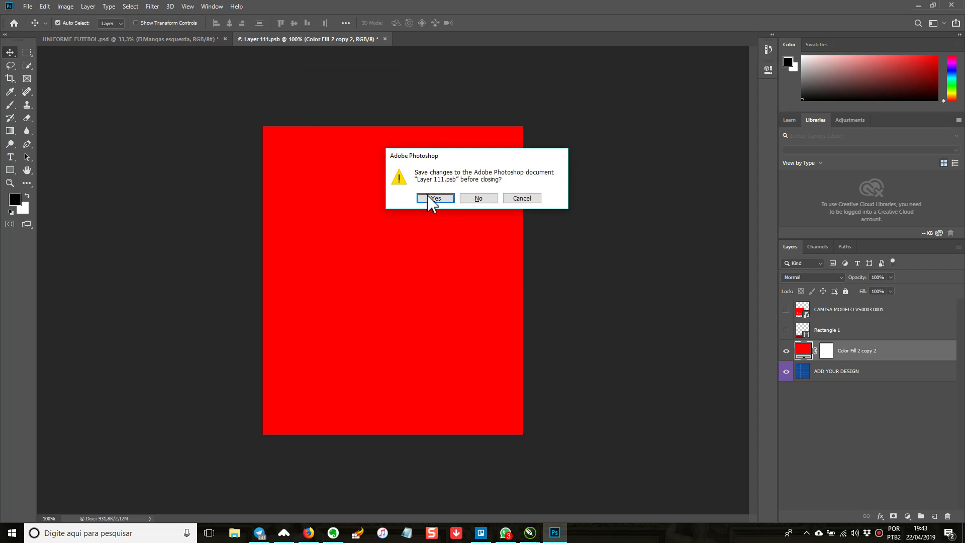
left_click(431, 201)
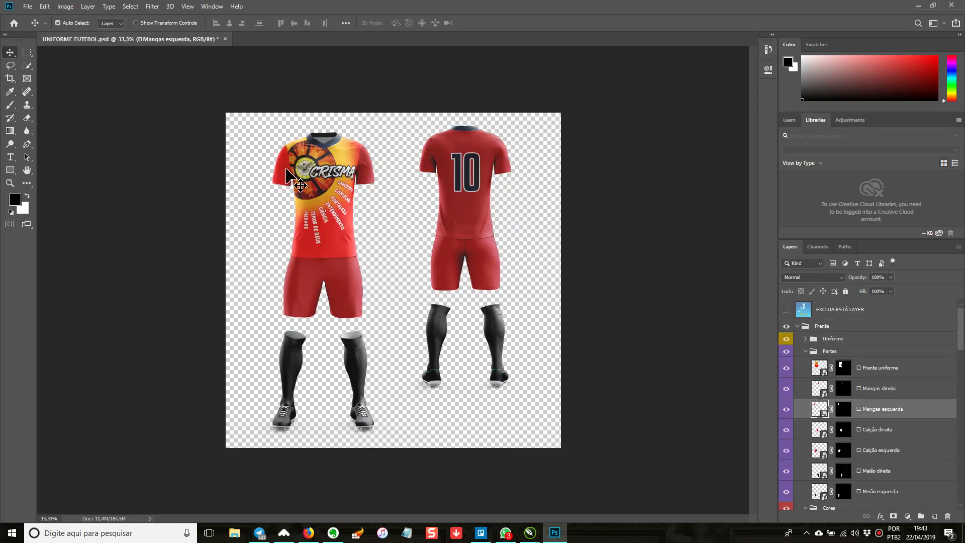
Open the Mangas direita smart object's contents, recolour its Color Fill 2 layer to ff0000, and save and close it.
right_click(365, 170)
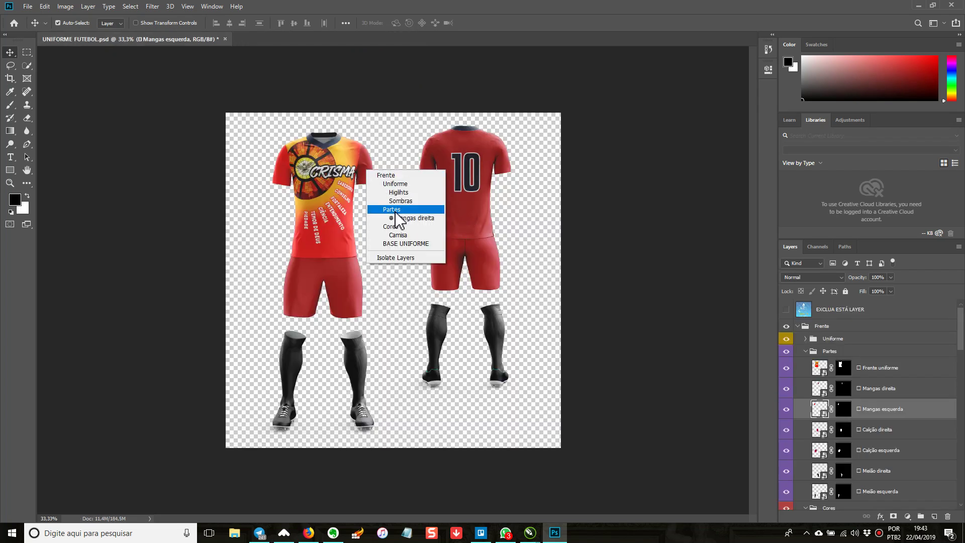
left_click(406, 218)
double_click(821, 388)
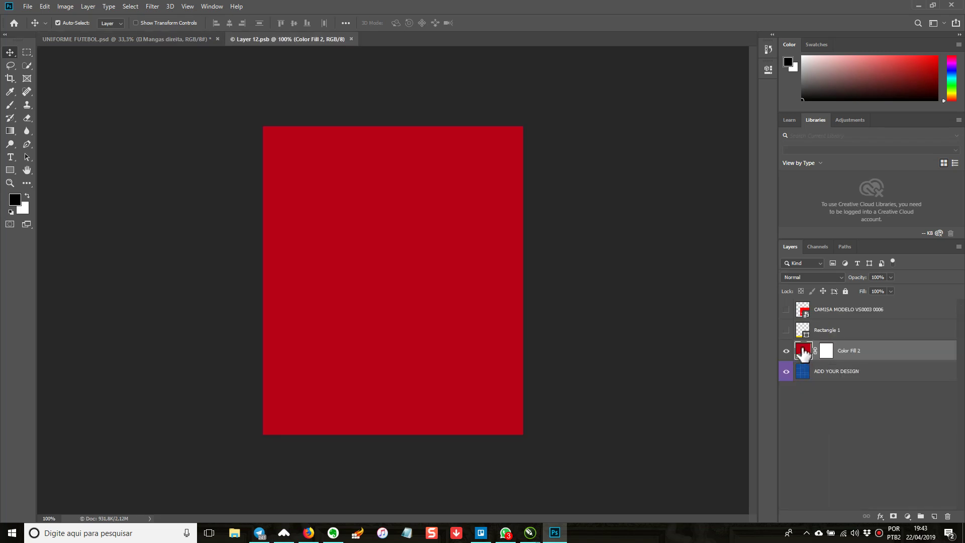
double_click(803, 351)
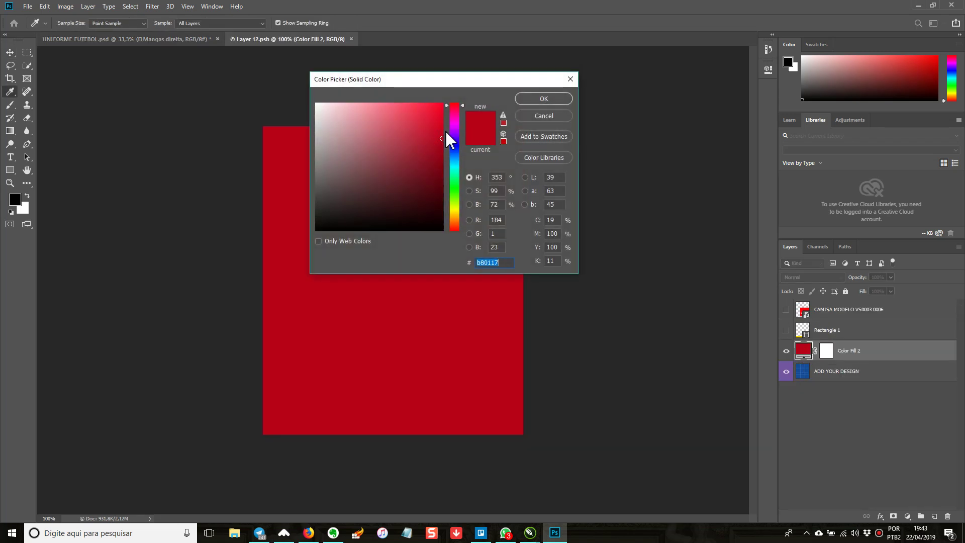
type("ff0000")
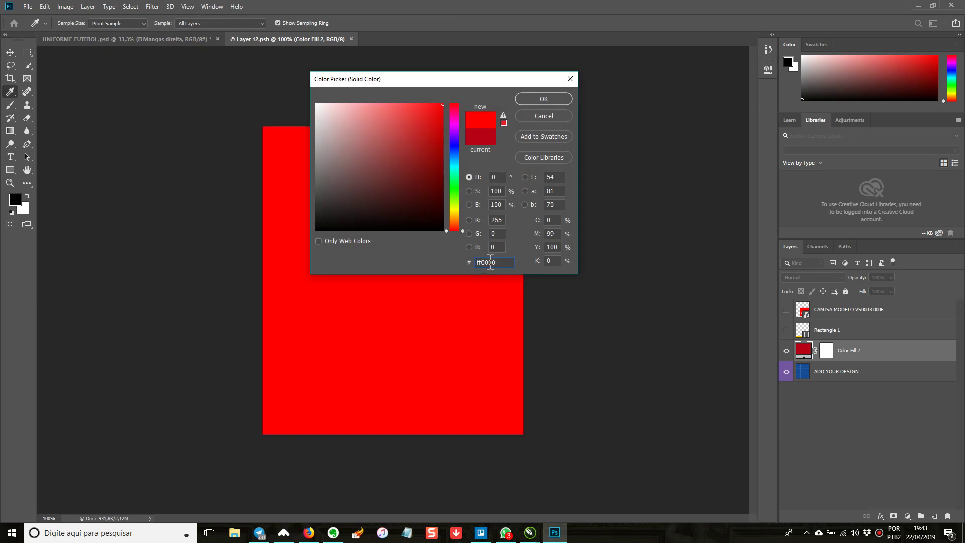
left_click(528, 100)
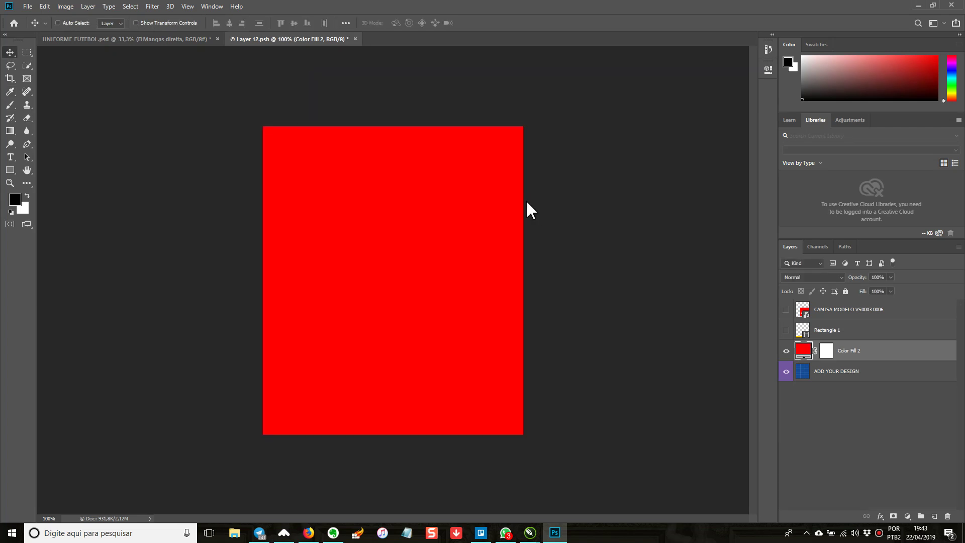
key("ctrl+w")
left_click(446, 199)
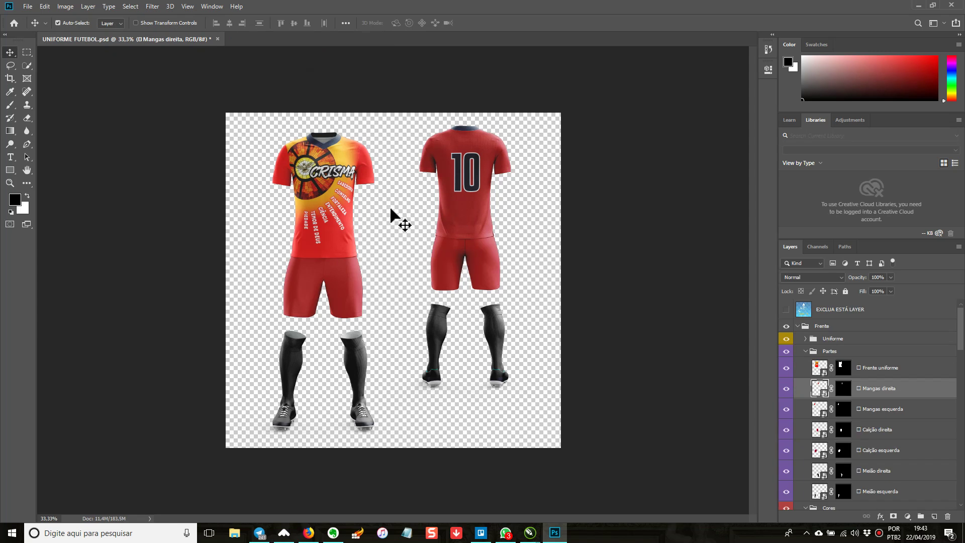
Recolour the Gola fill layer of the front shirt's collar to bright red.
right_click(336, 142)
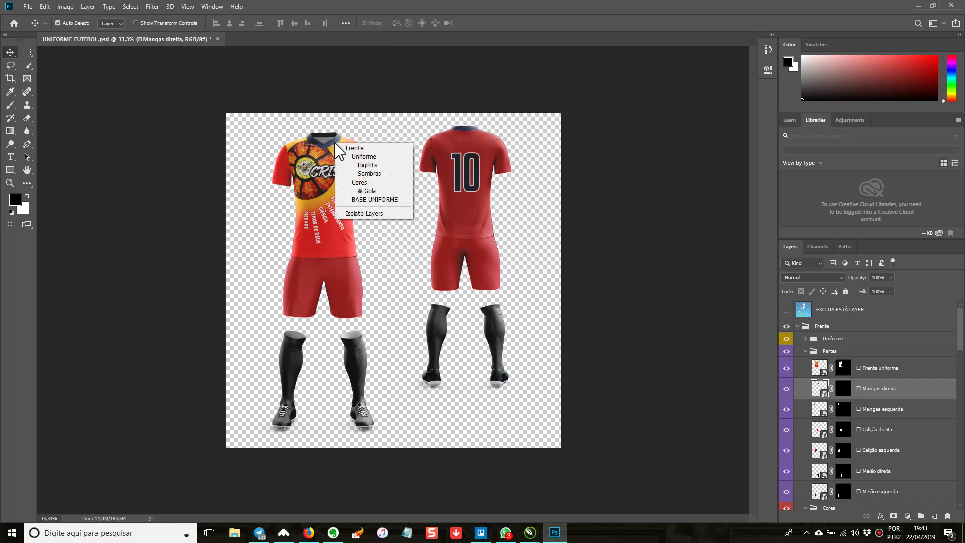
left_click(369, 191)
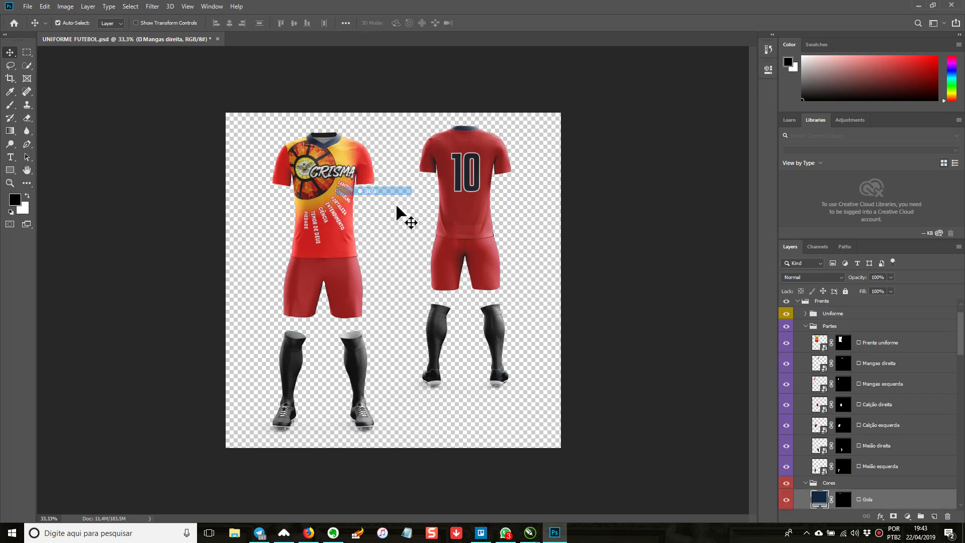
double_click(819, 499)
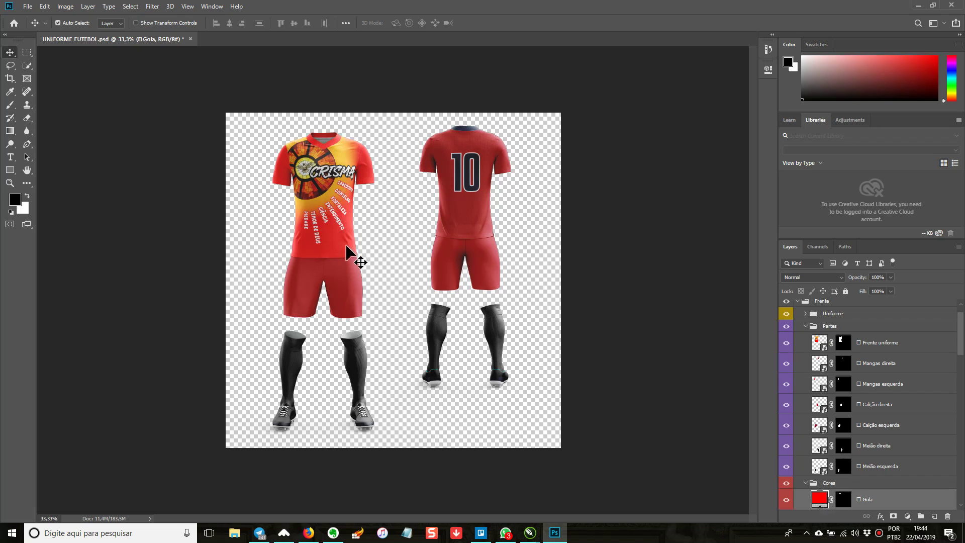
Open the Frente uniforme smart object's contents and move the crisma 0001 artwork upward, so the circular window runs past the canvas's top edge.
scroll(833, 371, "up", 1)
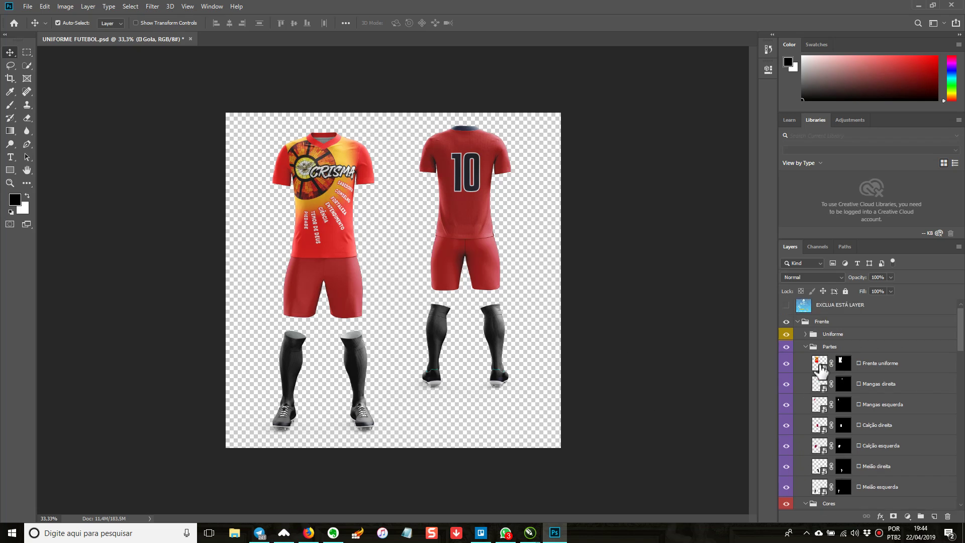
double_click(820, 370)
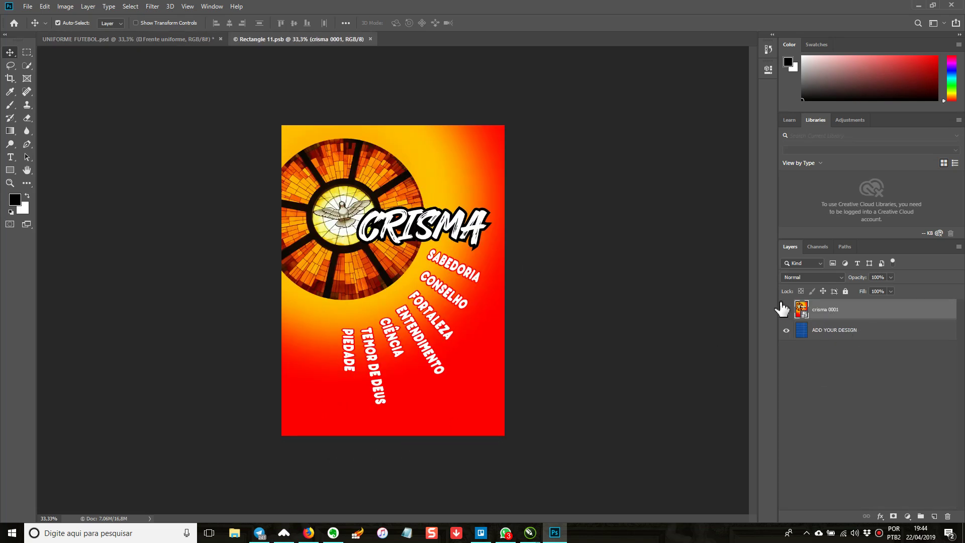
left_click_drag(396, 177, 394, 146)
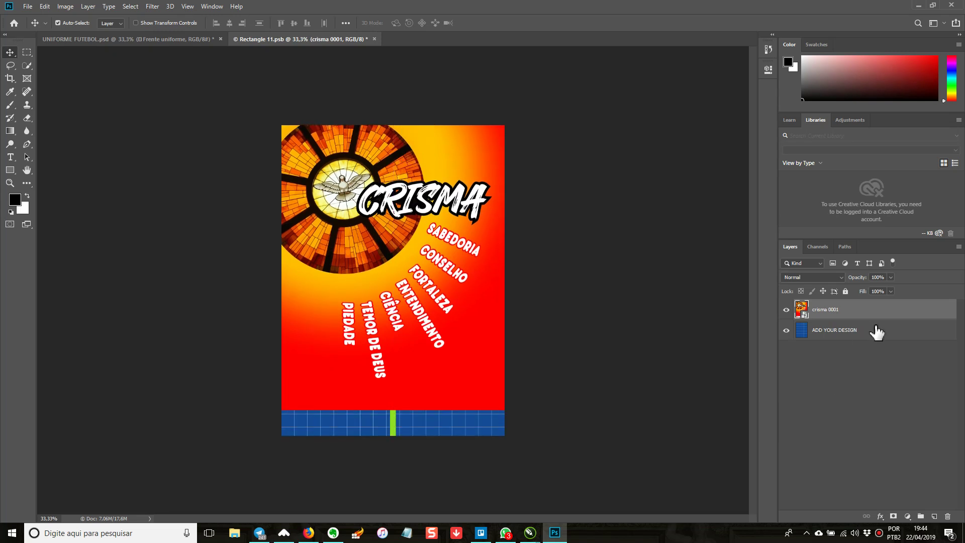
Add a solid colour fill layer of ff0000 above ADD YOUR DESIGN, and save and close the smart object's contents.
left_click(878, 332)
left_click(908, 516)
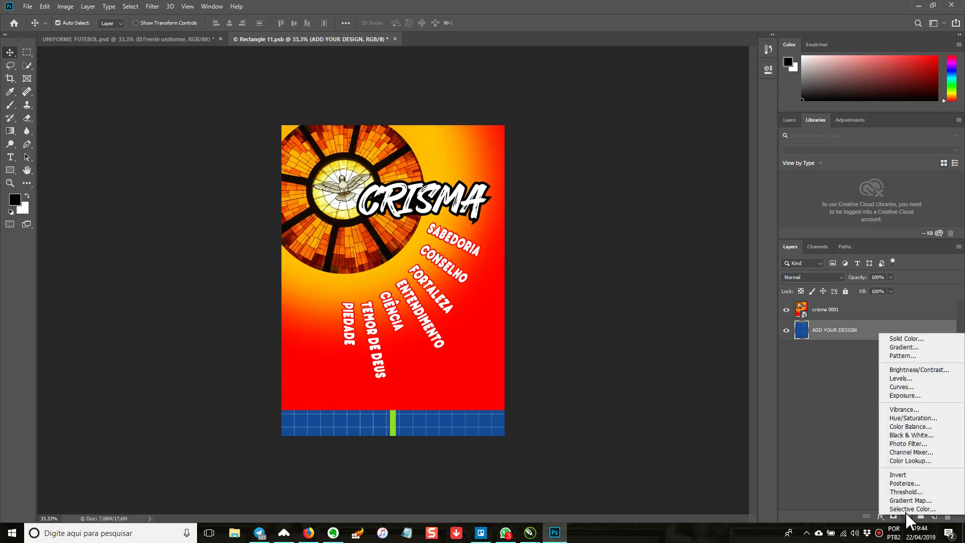
left_click(903, 338)
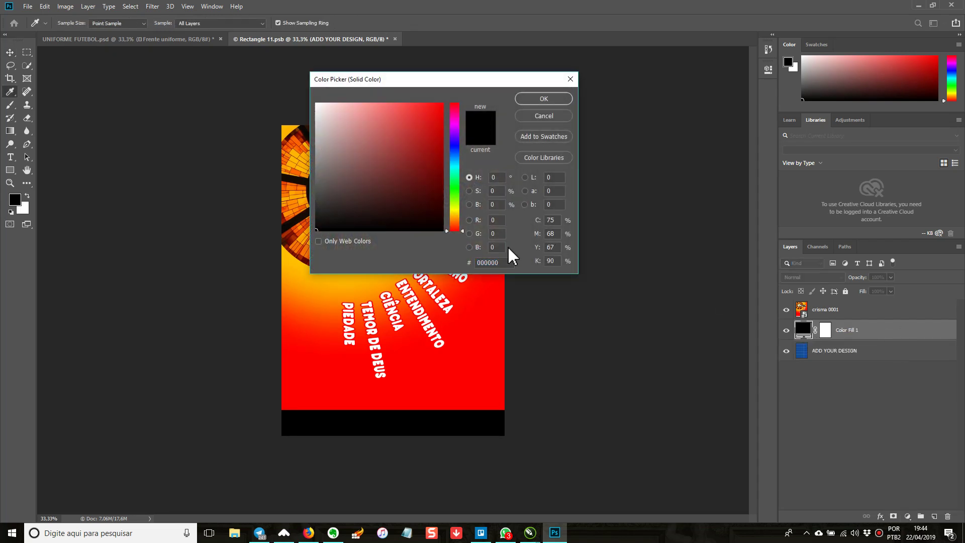
left_click_drag(507, 263, 433, 258)
type("ff0000")
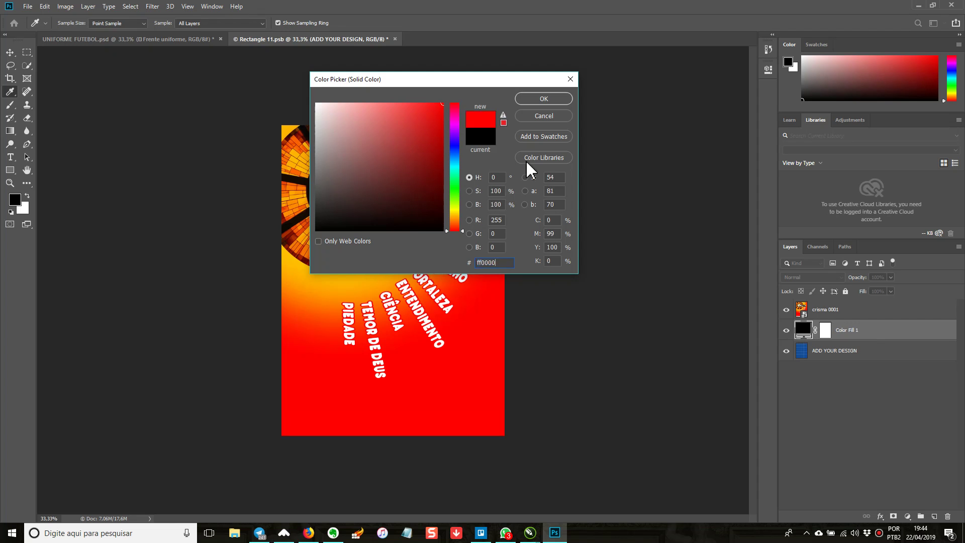
left_click(544, 99)
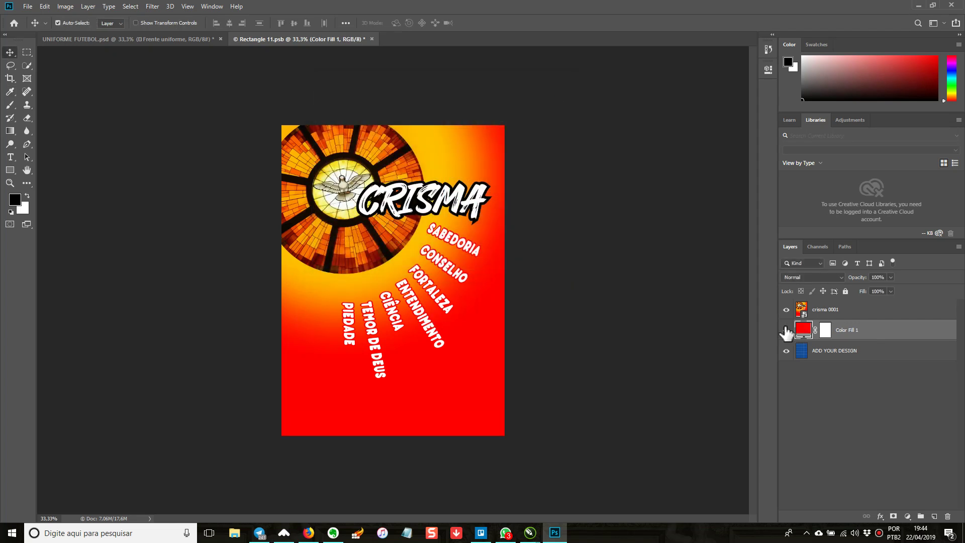
key("ctrl+w")
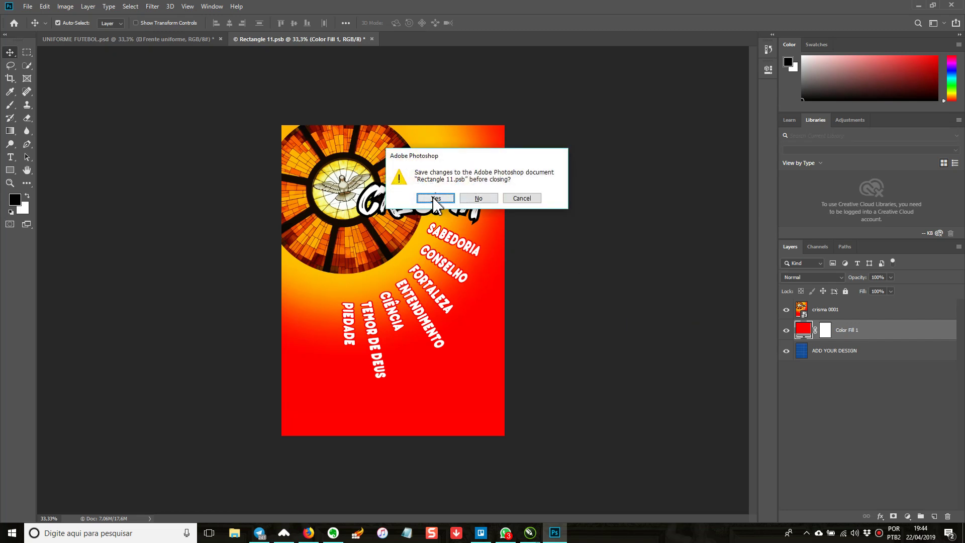
left_click(435, 198)
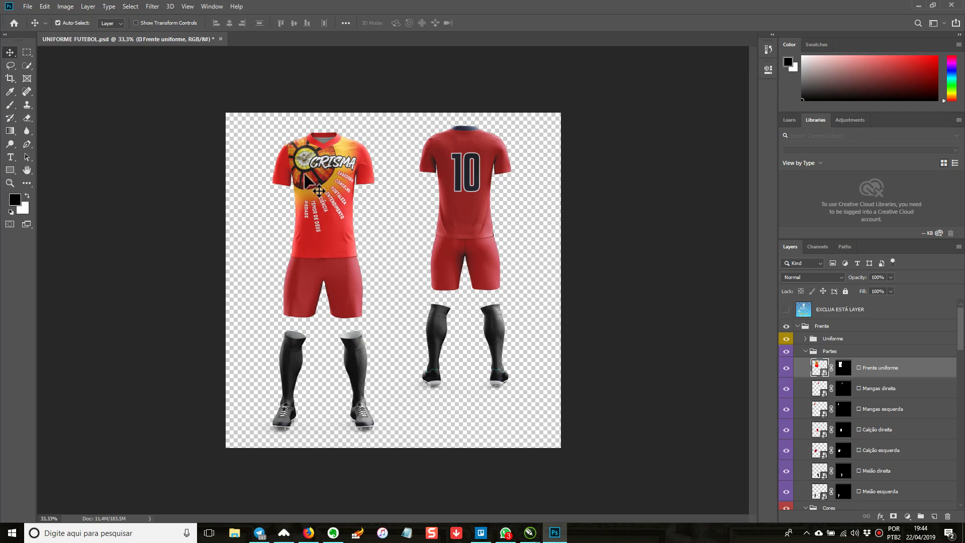
Export the mockup as UNIFORME FUTEBOL.png to the TRANSICOES folder, replacing the existing file.
scroll(300, 174, "up", 2)
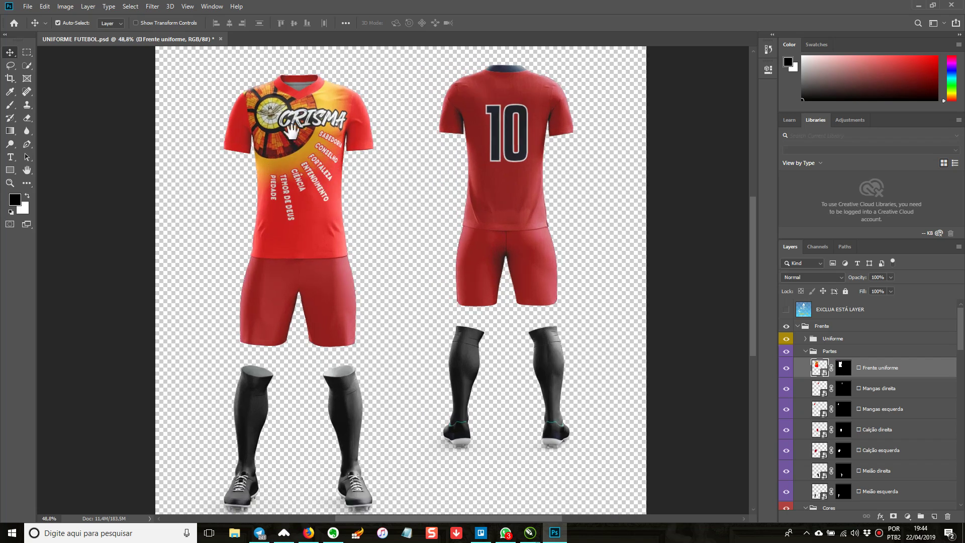
scroll(292, 131, "up", 3)
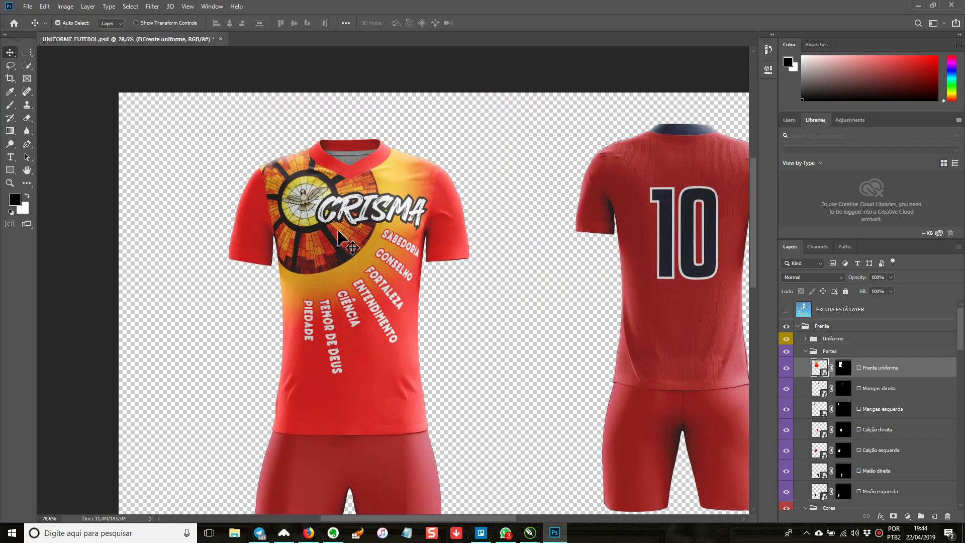
scroll(338, 231, "up", 2)
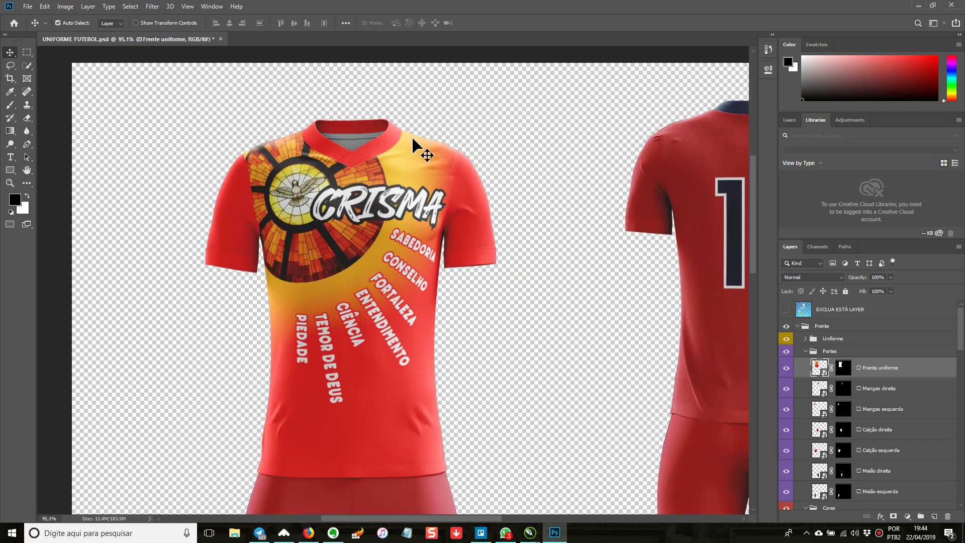
left_click(27, 7)
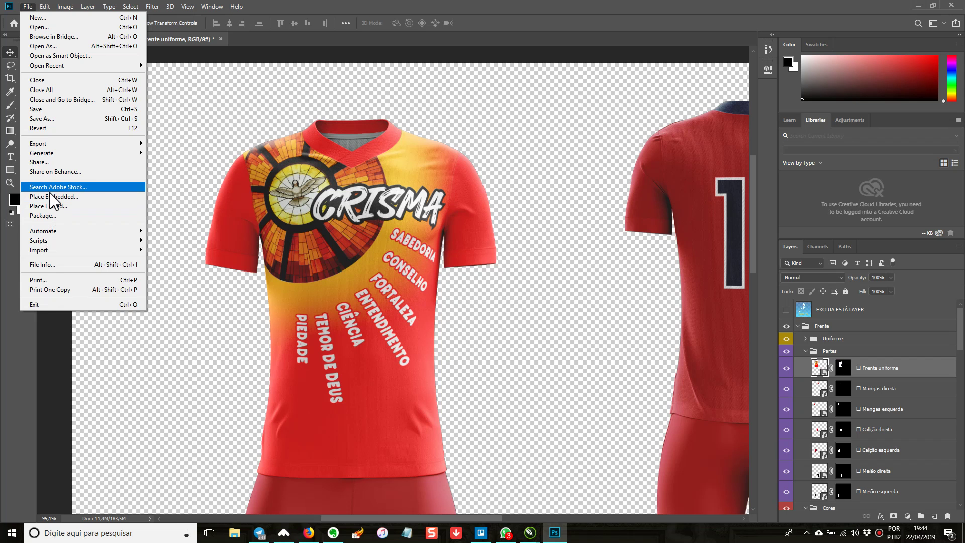
mouse_move(53, 144)
left_click(182, 145)
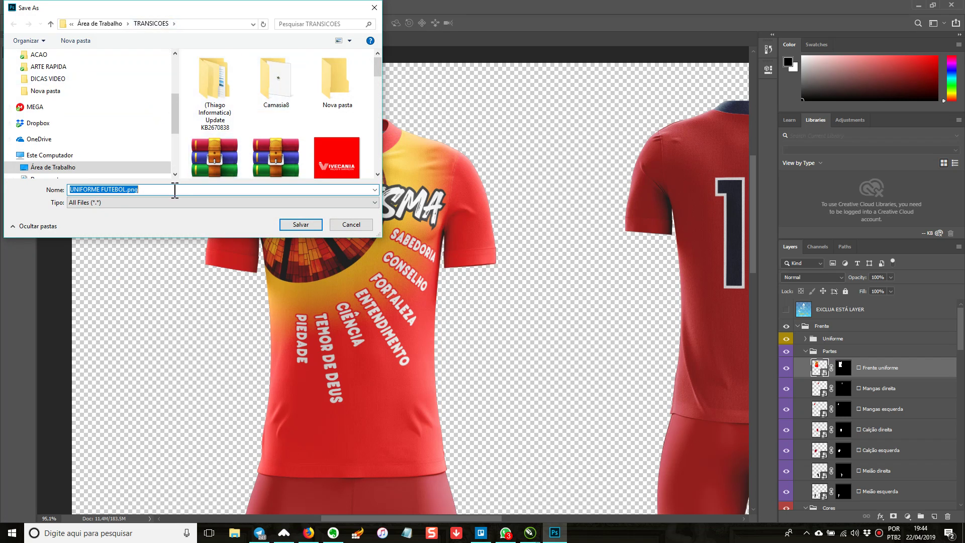
left_click(313, 226)
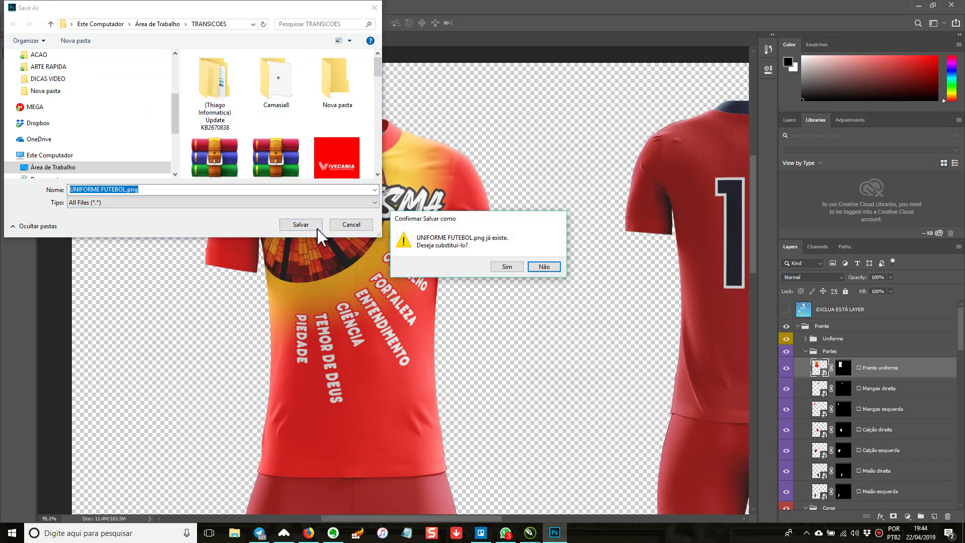
left_click(509, 268)
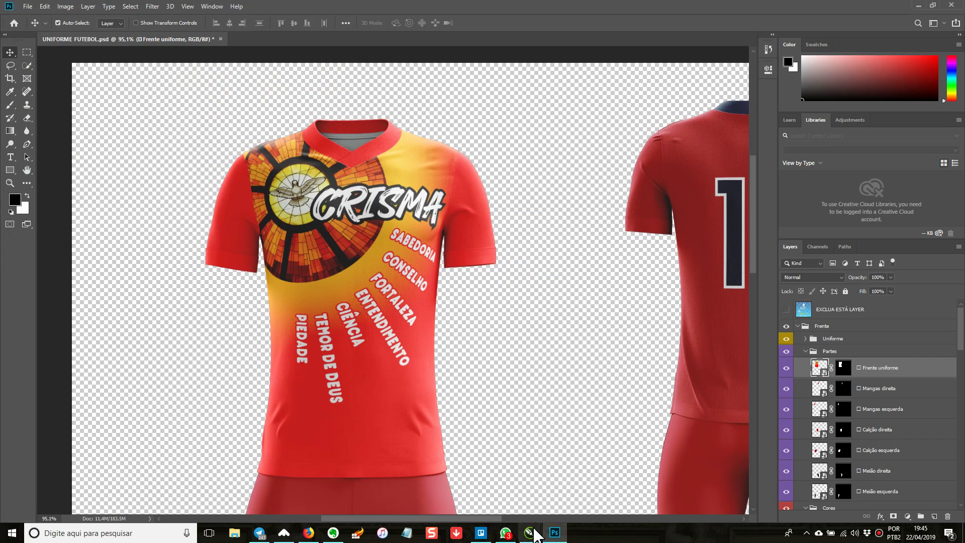
Switch to CorelDRAW to view the whole template page in crisma 0001.cdr, and bring up the Evernote client checklist in the browser.
mouse_move(530, 540)
left_click(596, 496)
scroll(618, 381, "down", 3)
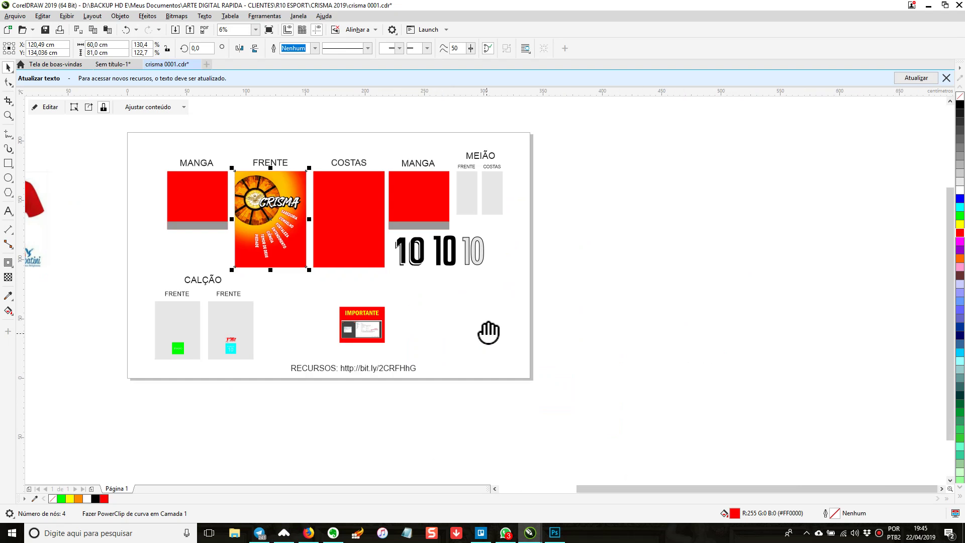
left_click_drag(387, 314, 363, 355)
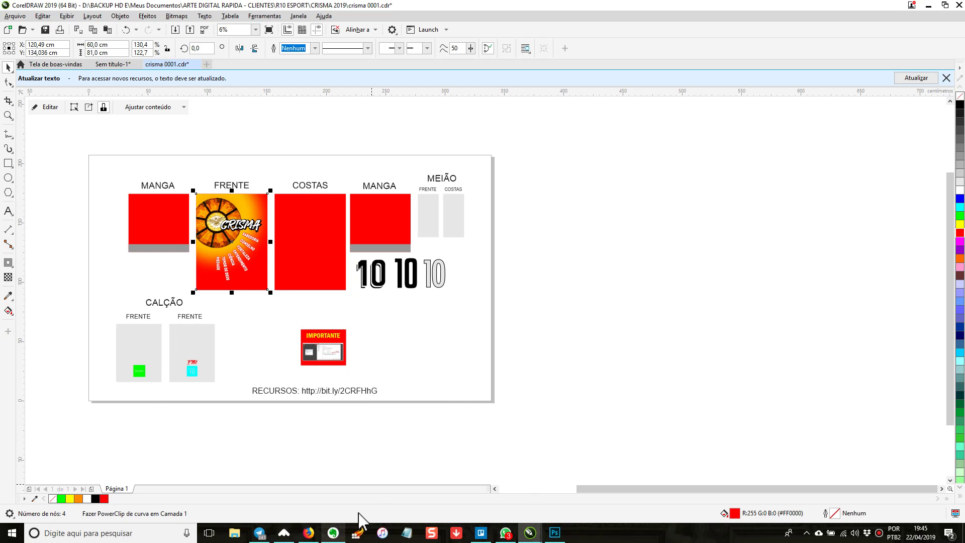
key("alt+Tab")
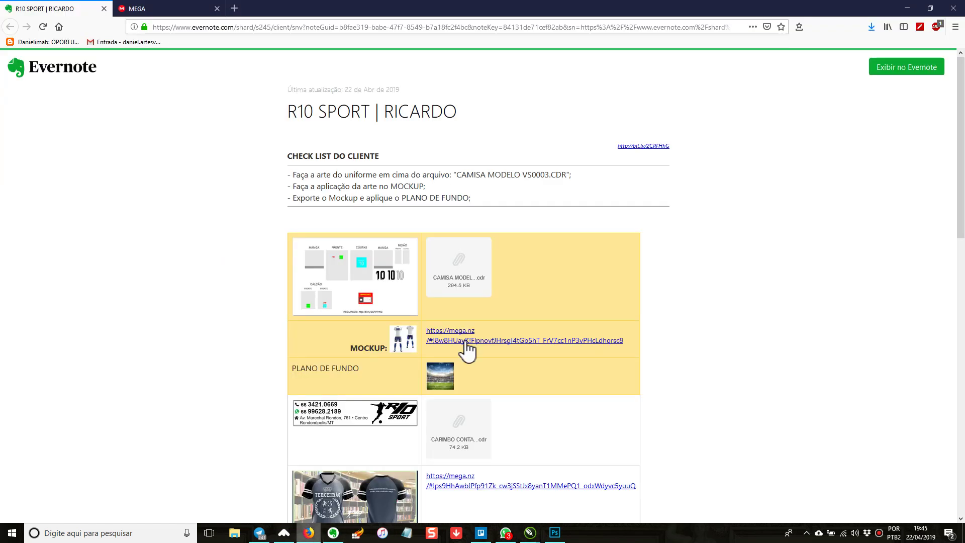
View the checklist's PLANO DE FUNDO stadium image, close the MEGA page, and return to CorelDRAW.
scroll(257, 347, "down", 3)
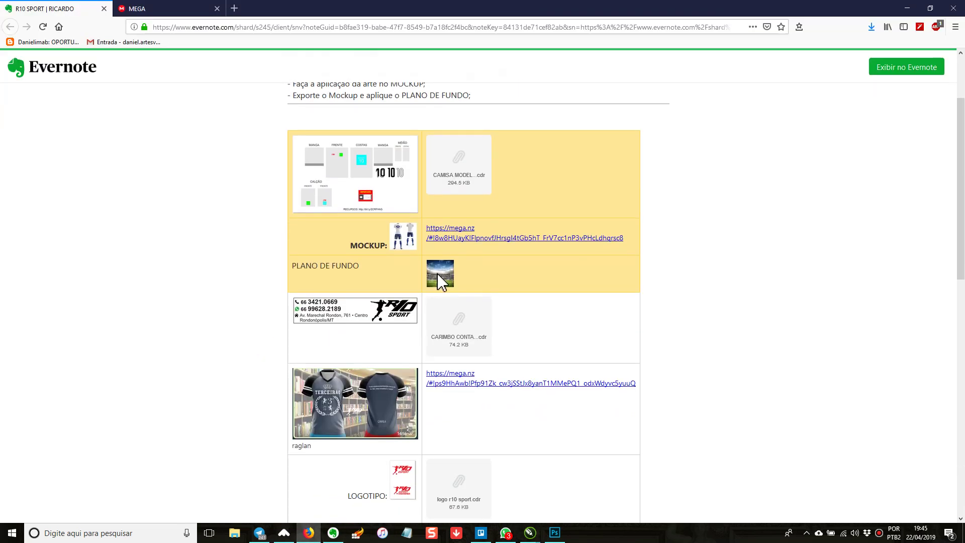
left_click(438, 274)
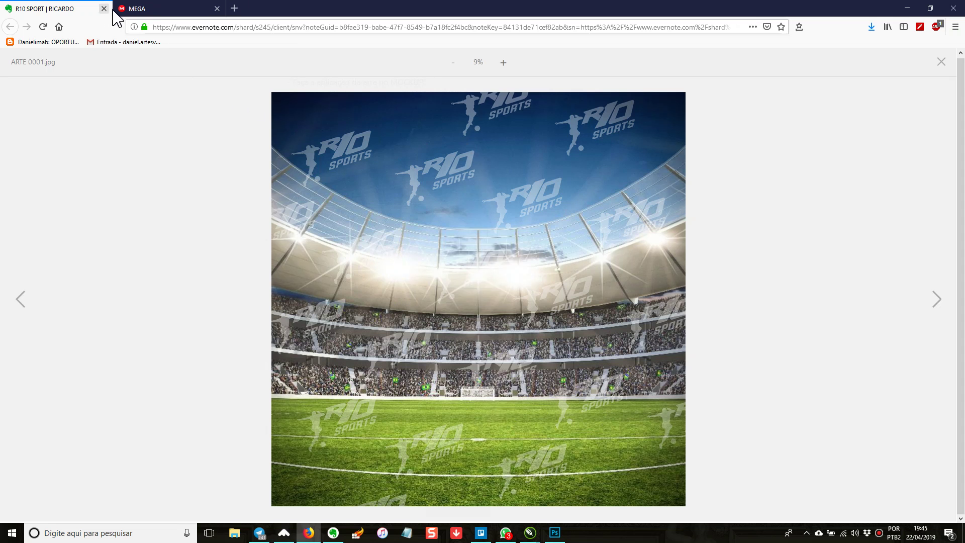
left_click(170, 12)
left_click(217, 9)
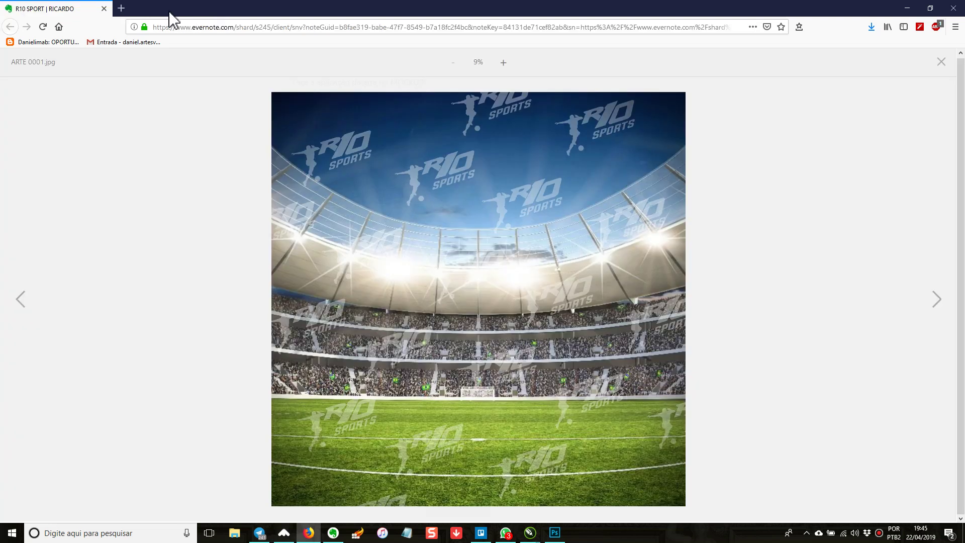
left_click(901, 8)
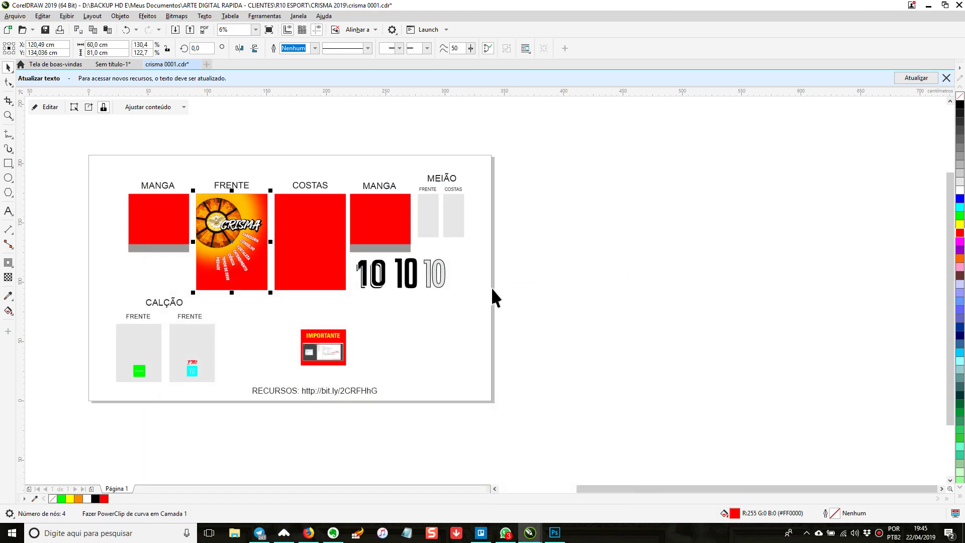
Import UNIFORME FUTEBOL.png from the TRANSICOES folder and place it in the lower-right area of the template page.
left_click_drag(292, 307, 400, 309)
left_click_drag(538, 361, 488, 355)
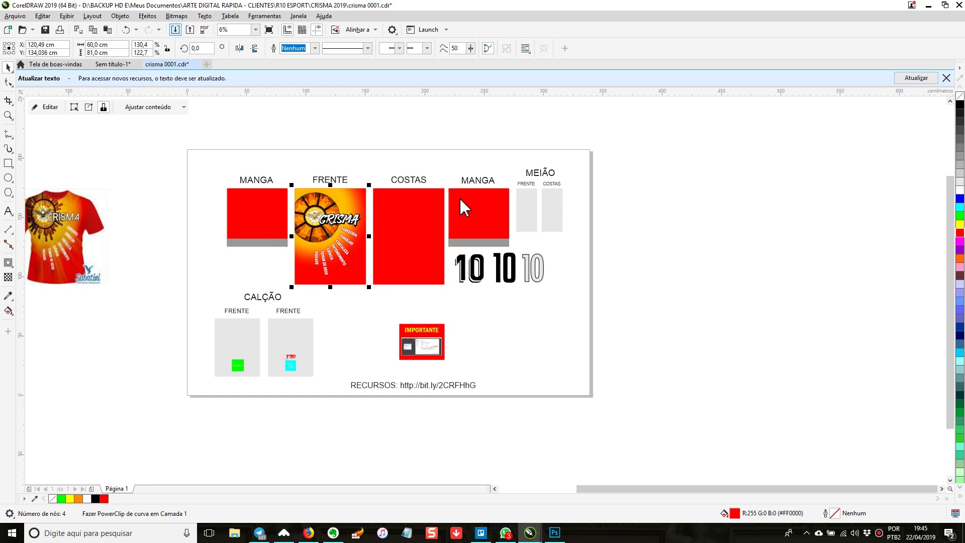
key("ctrl+i")
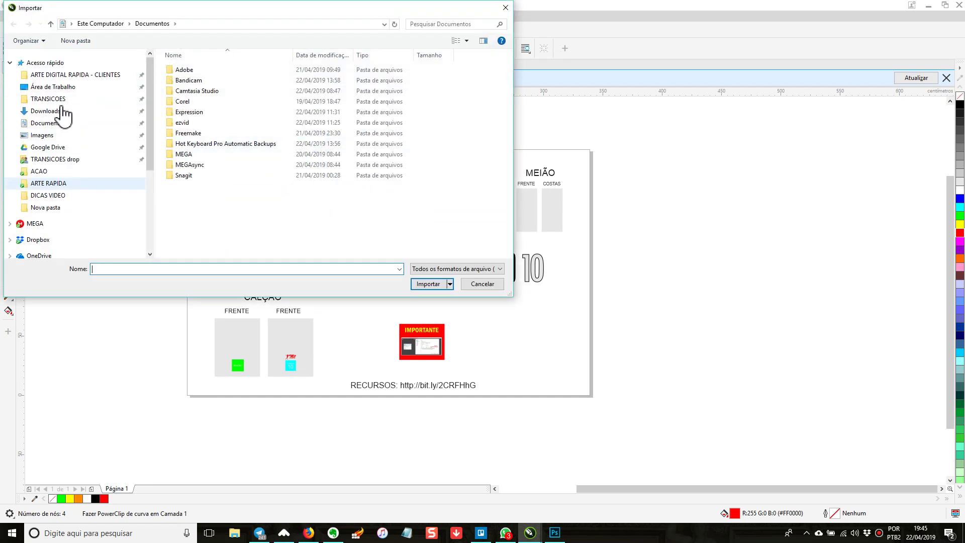
left_click(60, 99)
scroll(328, 186, "down", 3)
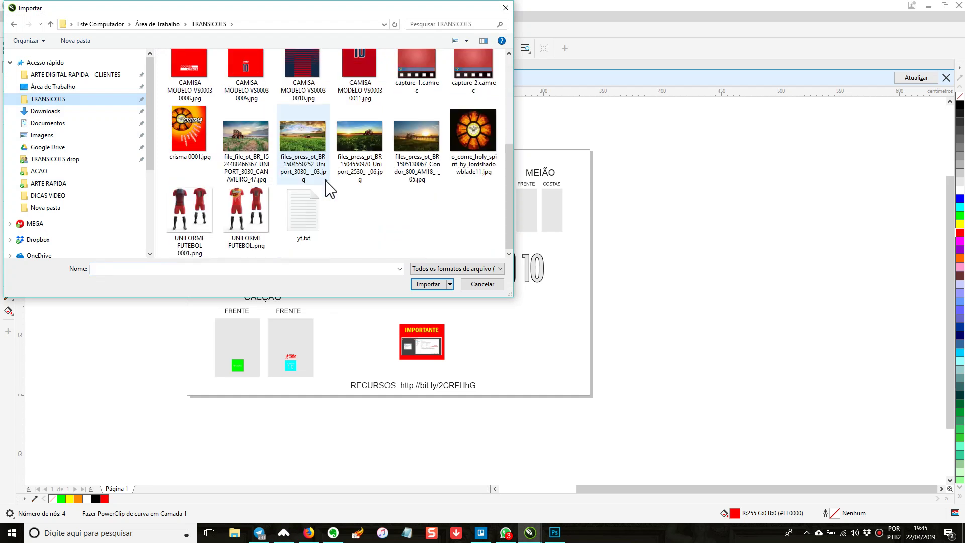
double_click(253, 211)
left_click(494, 306)
scroll(539, 341, "up", 3)
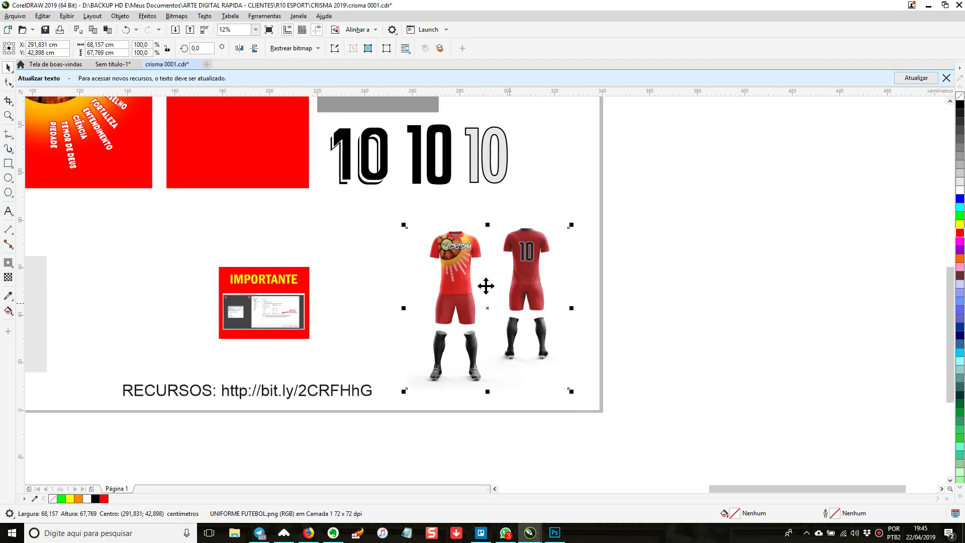
scroll(477, 297, "up", 2)
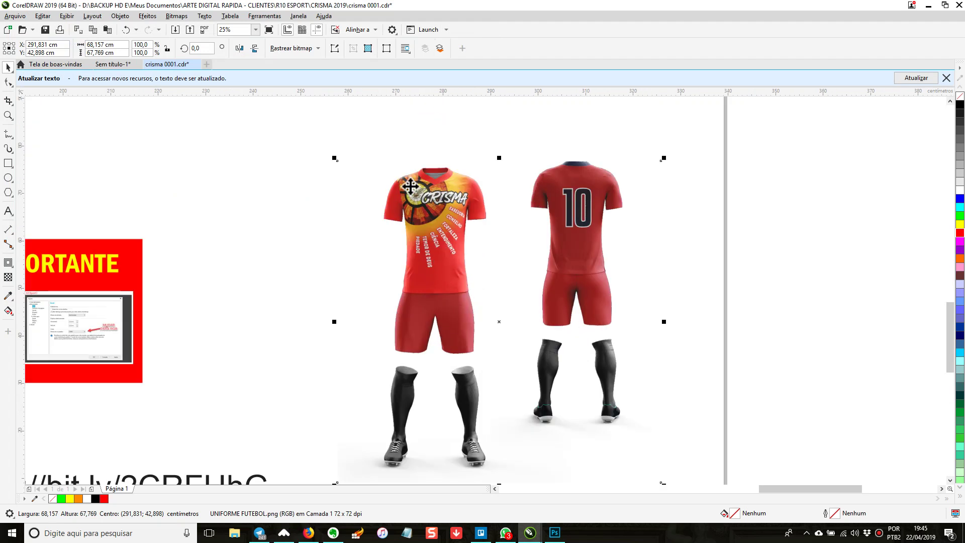
scroll(433, 206, "up", 2)
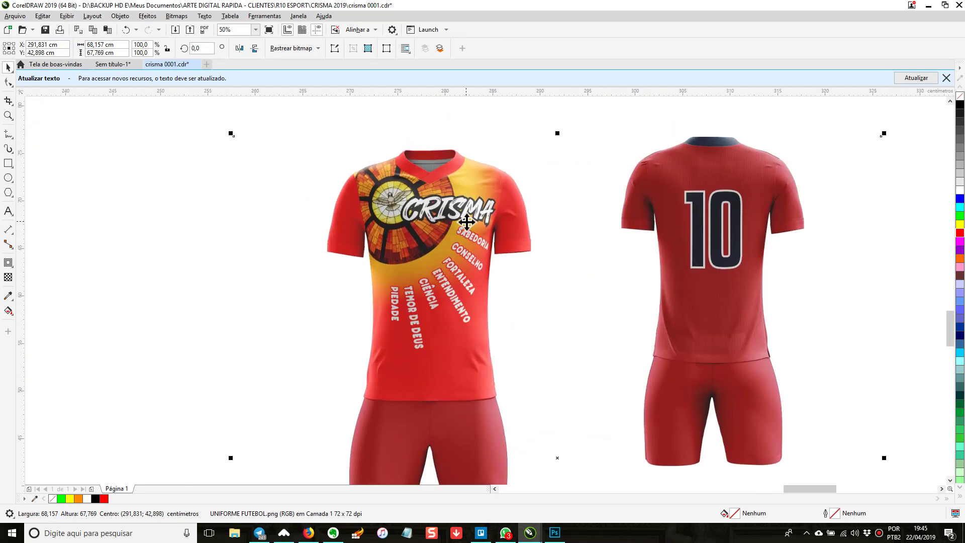
Crop the imported mockup down to the front shirt with the Shape tool and move it toward the page's lower-right area.
left_click(8, 81)
scroll(722, 206, "down", 2)
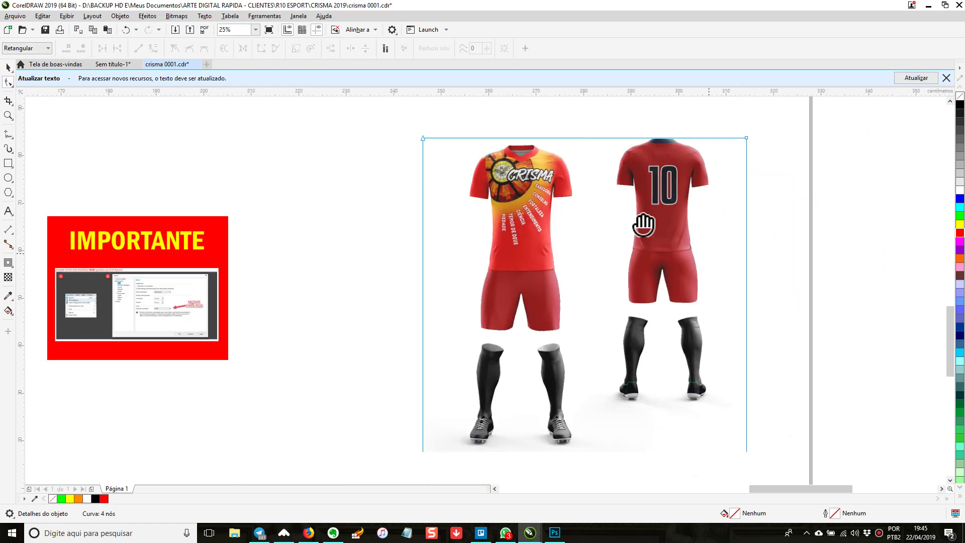
left_click_drag(725, 449, 364, 387)
left_click_drag(381, 439, 424, 126)
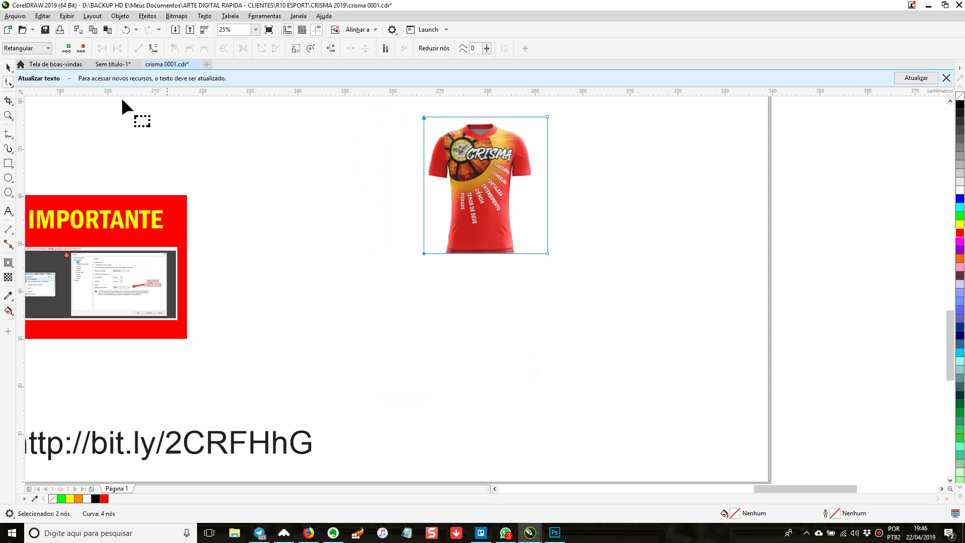
left_click(7, 67)
left_click(651, 316)
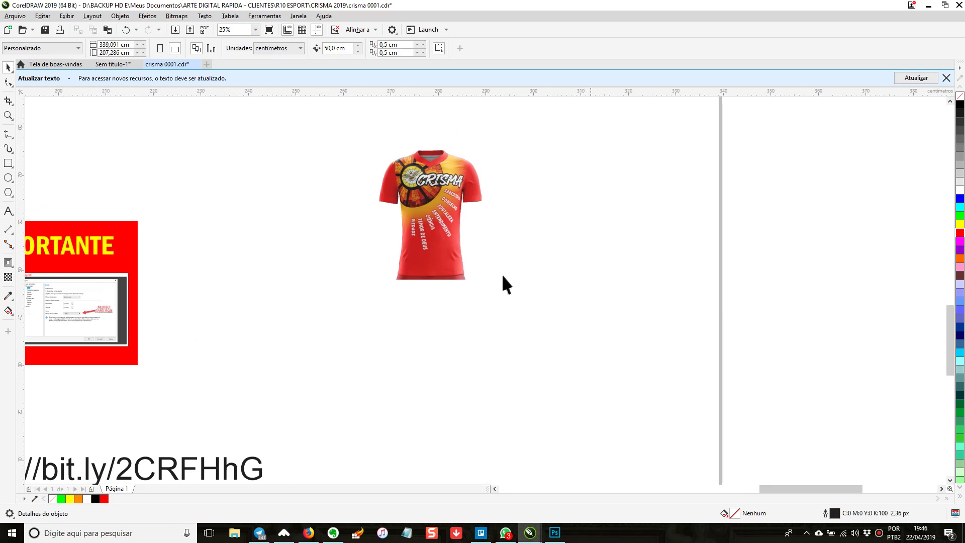
left_click_drag(491, 283, 590, 350)
left_click(362, 246)
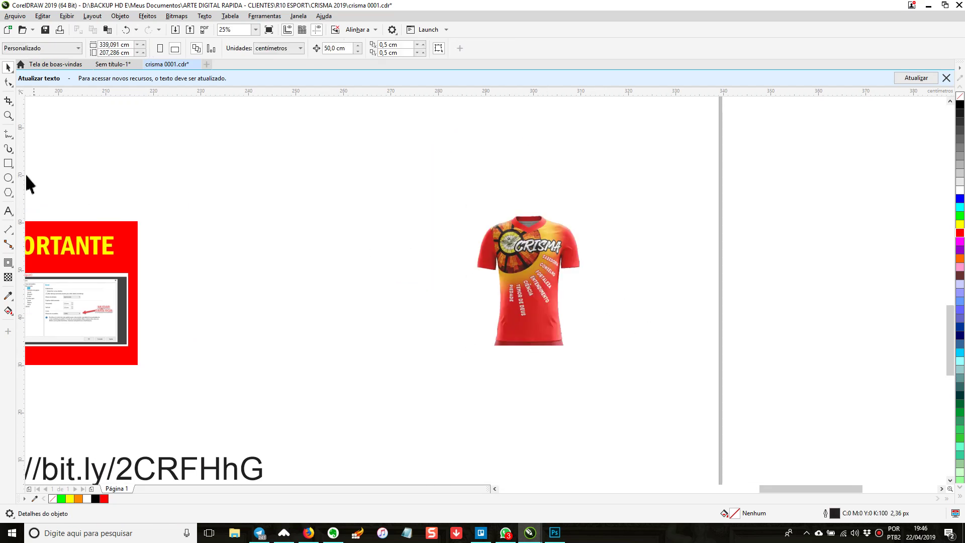
Draw a square about 44 cm wide around the cropped shirt and fill it with yellow.
left_click(7, 164)
left_click_drag(442, 187, 649, 396)
left_click(6, 68)
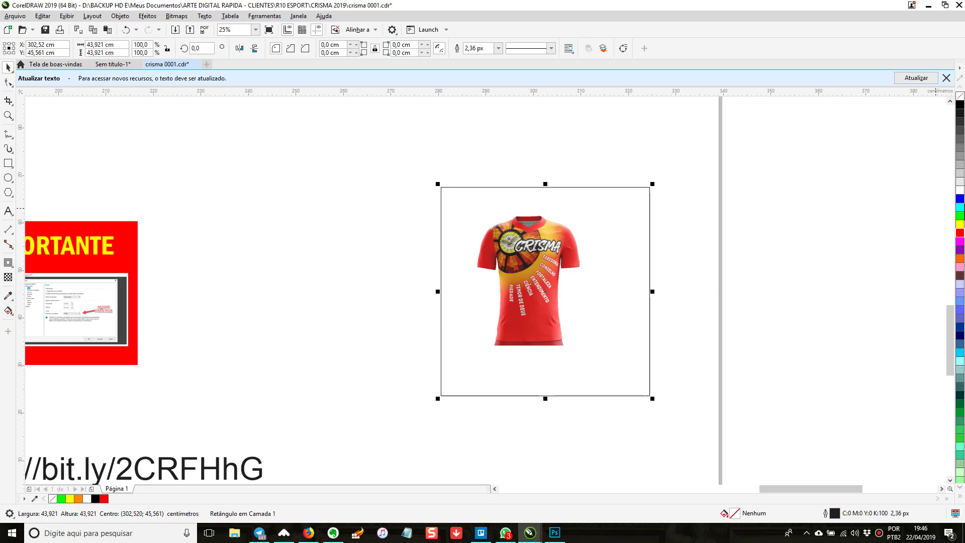
left_click(961, 225)
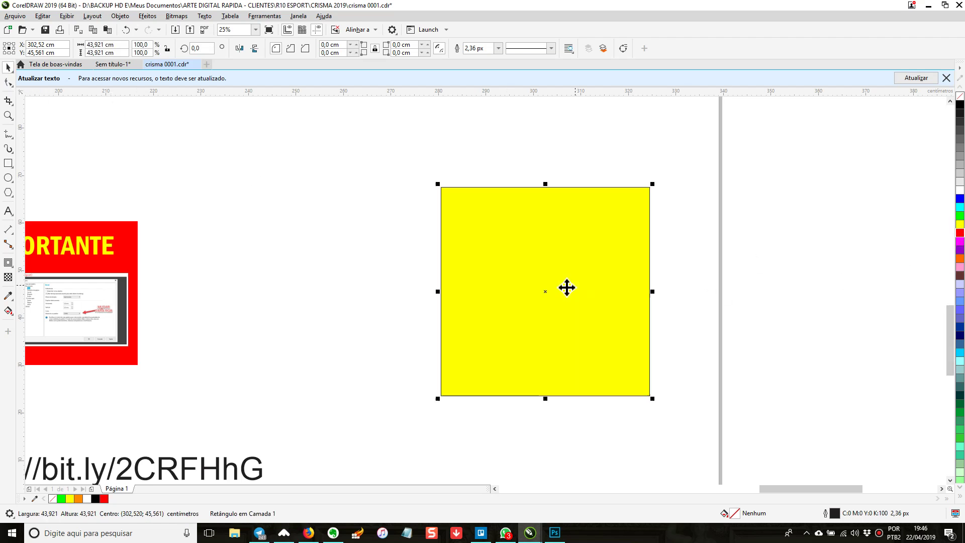
left_click(608, 267)
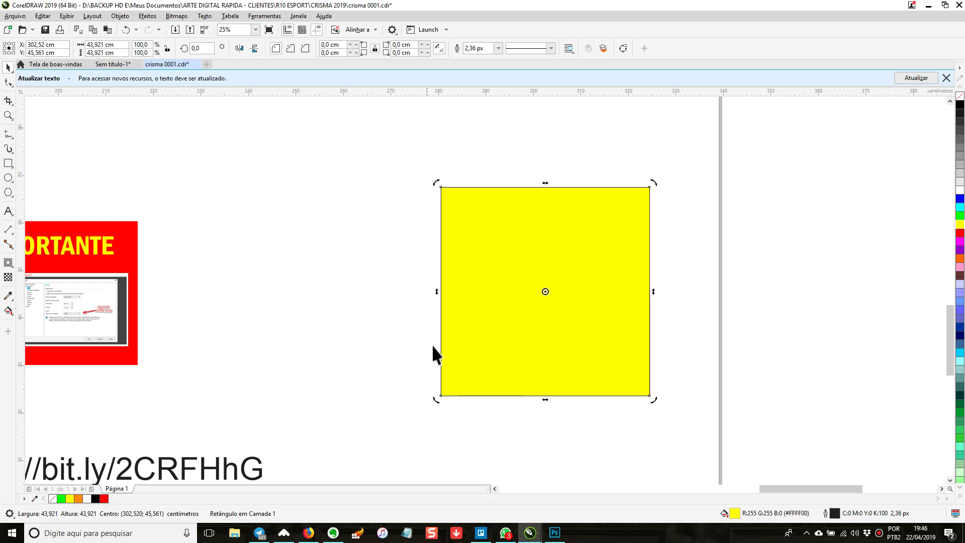
Give the square an elliptical gradient fill, white at its centre and fading to yellow well beyond the edges.
left_click_drag(571, 373, 508, 220)
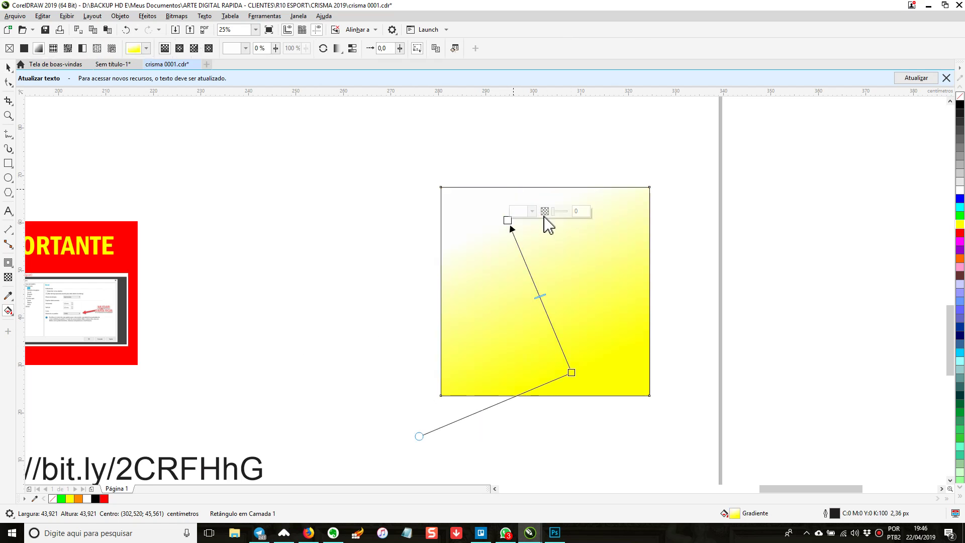
left_click_drag(574, 373, 558, 383)
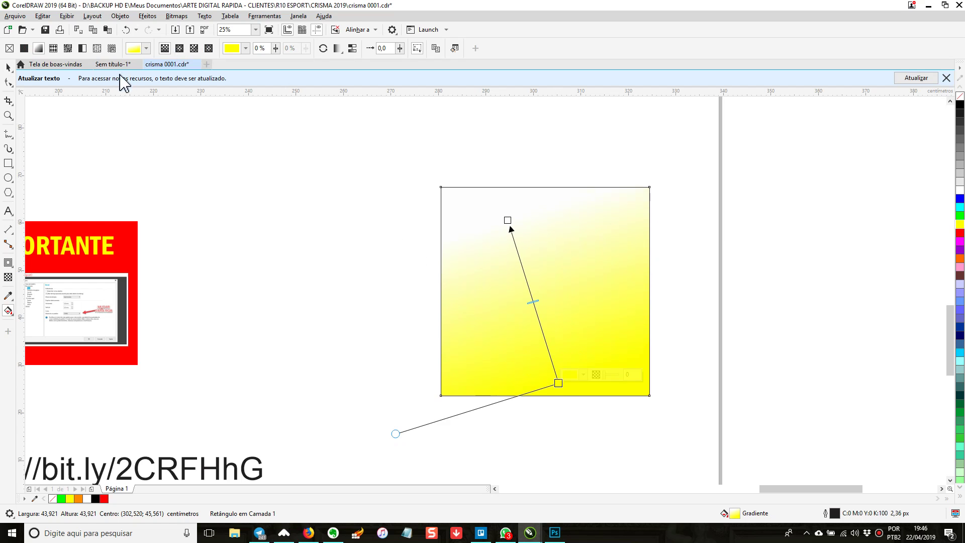
left_click(179, 48)
left_click_drag(507, 222, 283, 148)
mouse_move(533, 301)
left_mouse_down()
mouse_move(556, 286)
mouse_move(546, 292)
left_mouse_up()
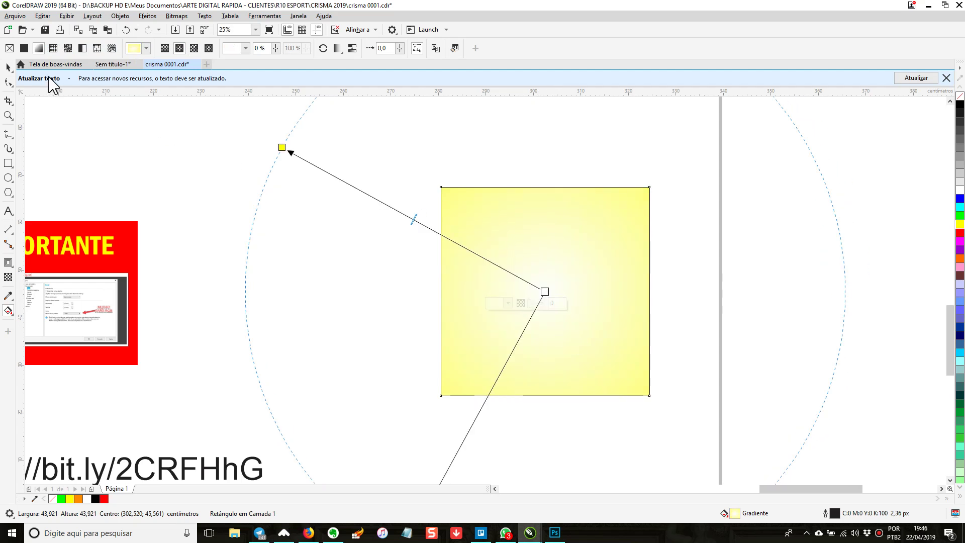
left_click(7, 68)
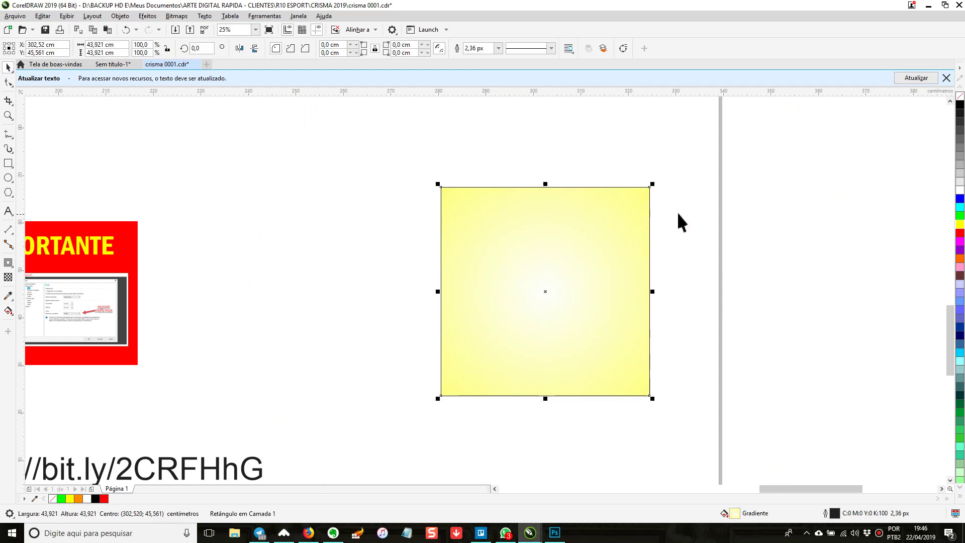
Centre the shirt image on the gradient square and scale the square down to about 36.3 cm.
left_click(721, 221)
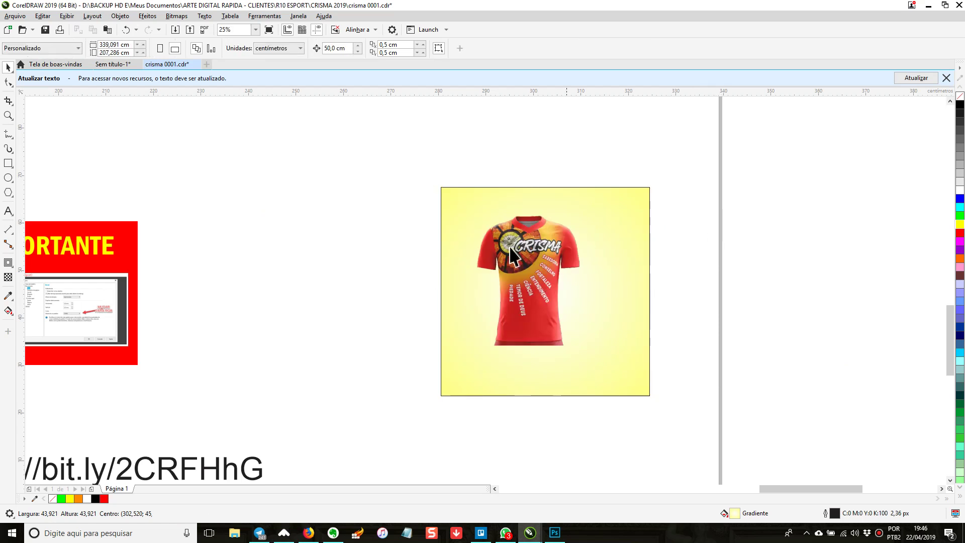
left_click(538, 250)
left_click(610, 261, "shift")
key("c")
key("e")
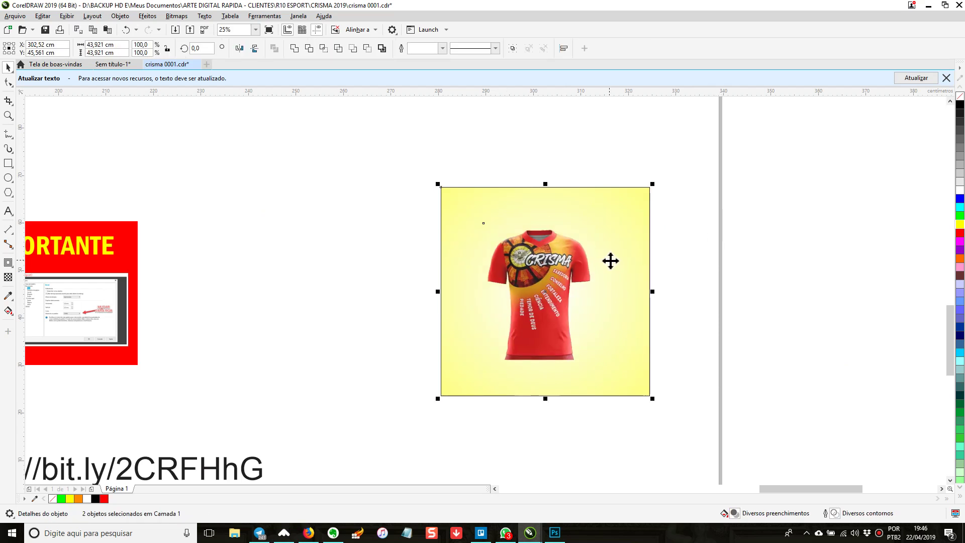
left_click(673, 248)
left_click(588, 270)
left_click(645, 242)
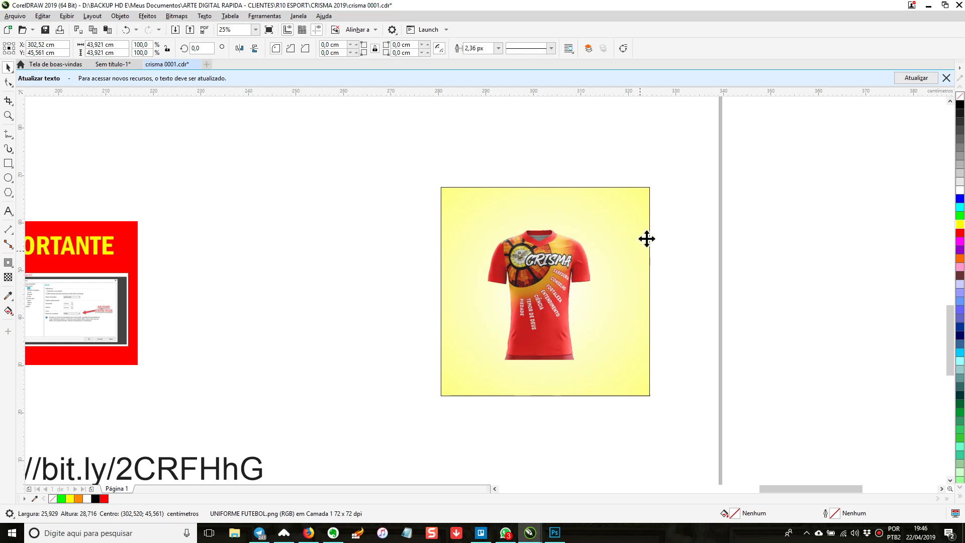
left_click_drag(654, 185, 642, 201)
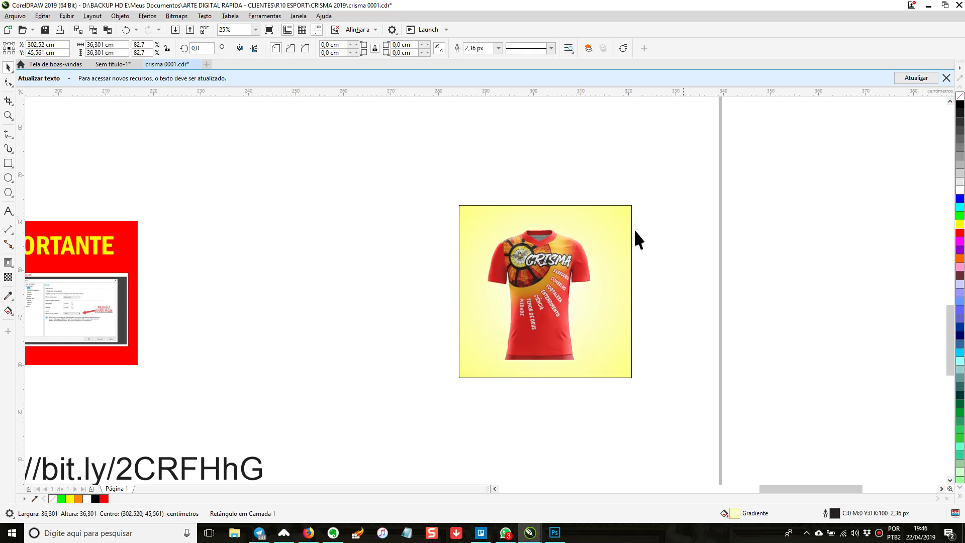
Bring the red R10 Sports logo from the second shorts panel onto the square's lower-right corner, beside the shirt hem.
left_click(674, 226)
scroll(455, 322, "down", 2)
scroll(392, 347, "left", 3)
left_click_drag(245, 344, 790, 334)
scroll(790, 334, "up", 2)
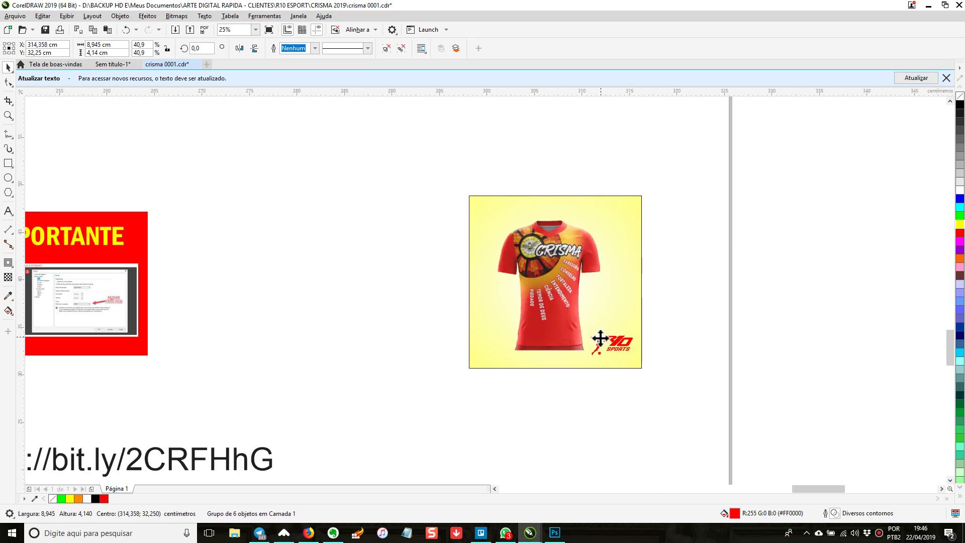
Nudge the R10 Sports logo down so its margins to the square's right and lower edges look even.
scroll(600, 338, "up", 2)
left_click(732, 324)
left_click_drag(732, 324, 687, 347)
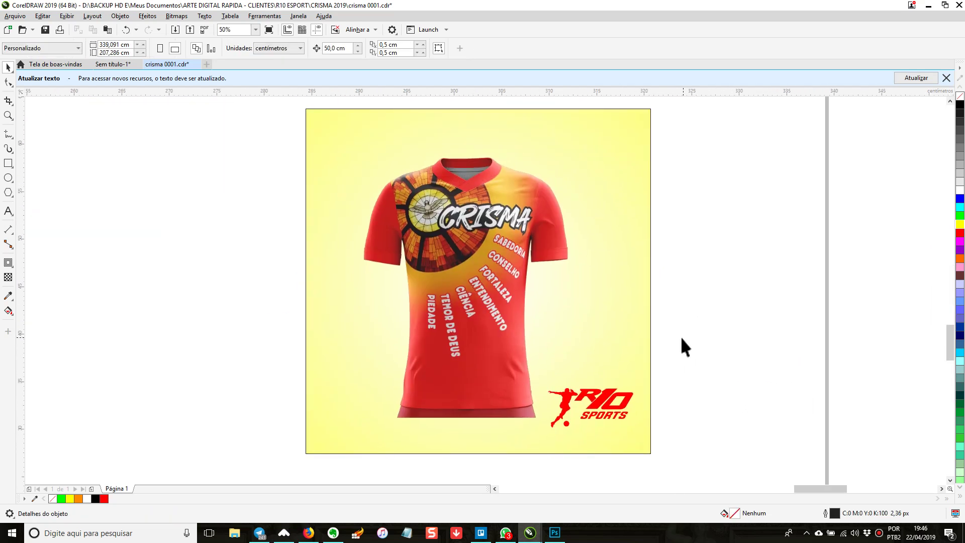
left_click(631, 425)
left_click_drag(640, 436, 647, 394)
key("Escape")
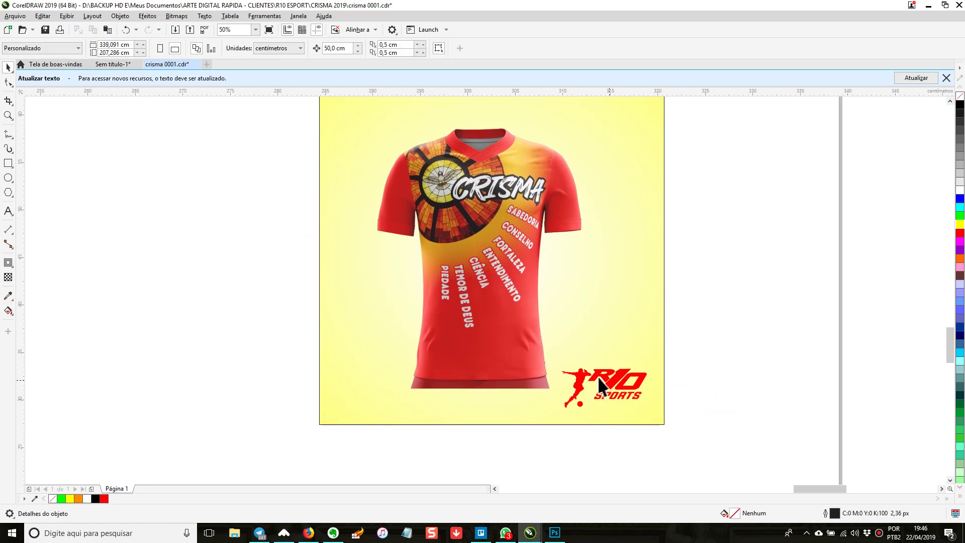
Remove the outline from the yellow gradient square.
scroll(543, 280, "down", 2)
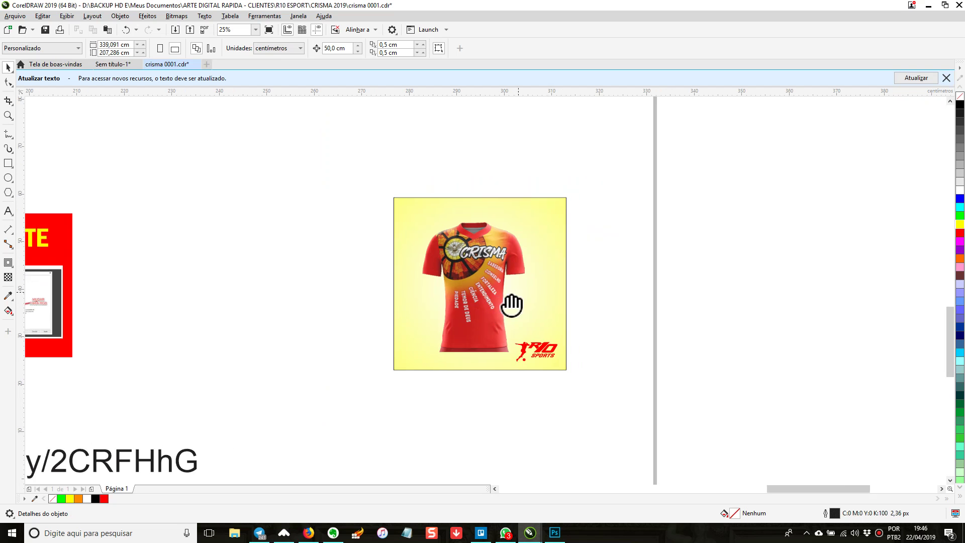
left_click(561, 213)
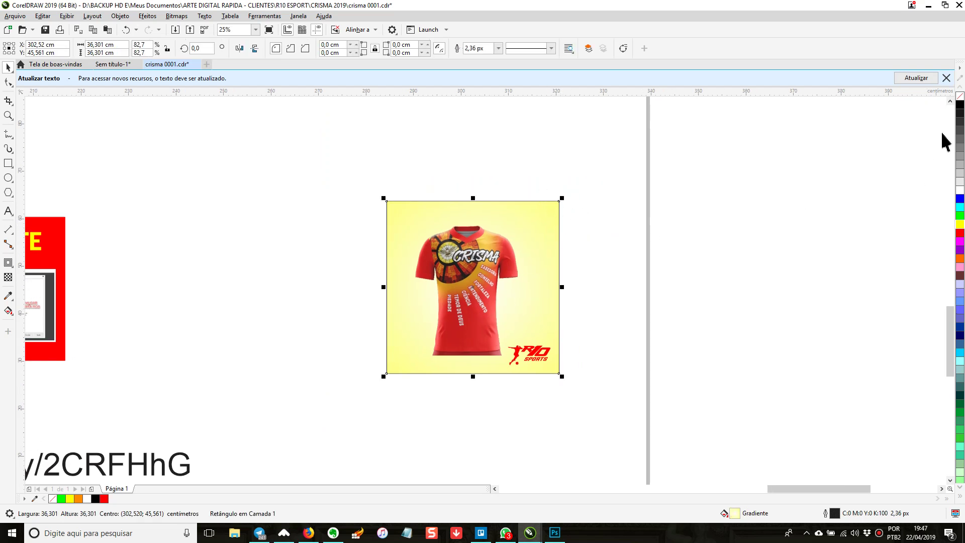
right_click(961, 98)
key("Escape")
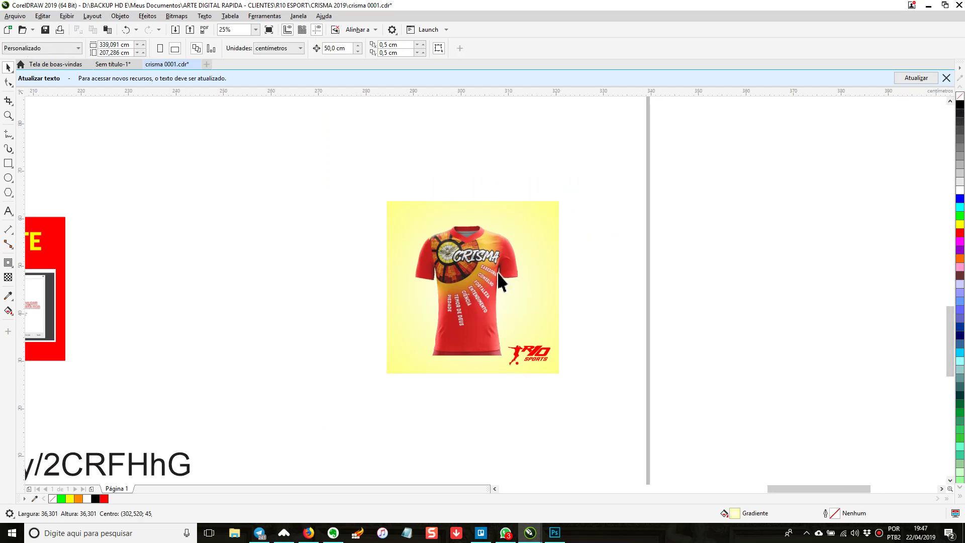
Move the shirt image about 1.64 cm horizontally to the right on the yellow square.
left_click(481, 304)
scroll(485, 291, "up", 2)
left_click_drag(493, 285, 509, 285)
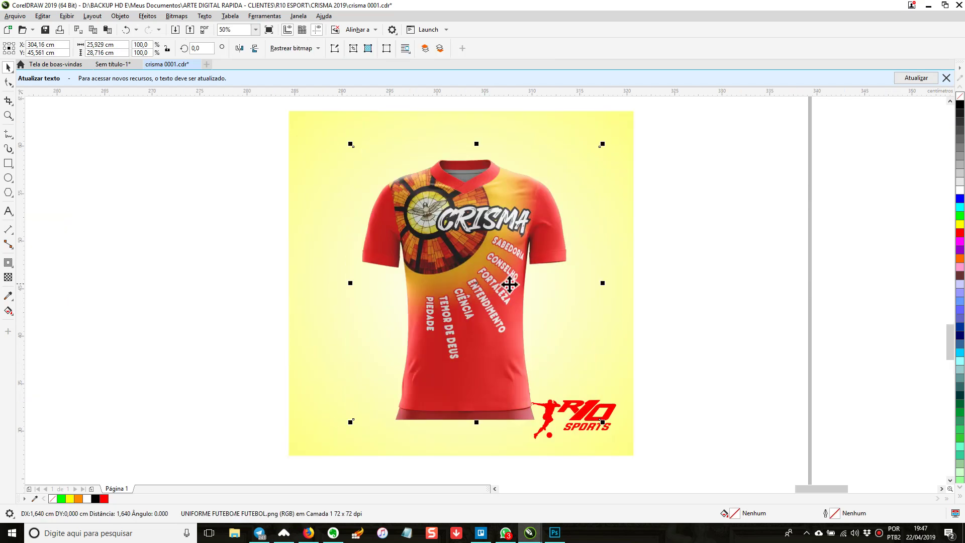
left_click(687, 384)
Scale the R10 Sports logo down slightly from its upper-left corner so it clears the shirt hem.
scroll(678, 404, "down", 1)
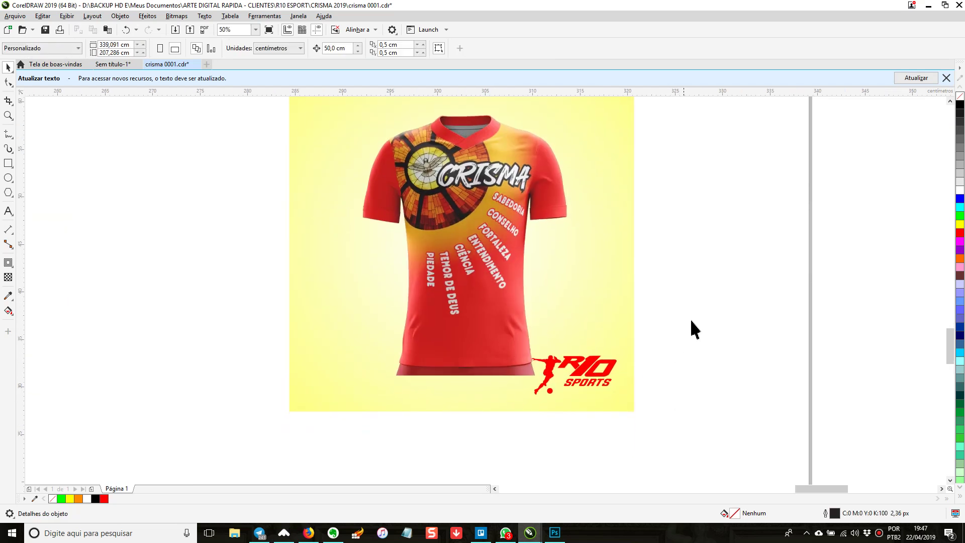
left_click(527, 357)
mouse_move(526, 349)
left_mouse_down()
mouse_move(550, 328)
mouse_move(541, 338)
left_mouse_up()
left_click(688, 318)
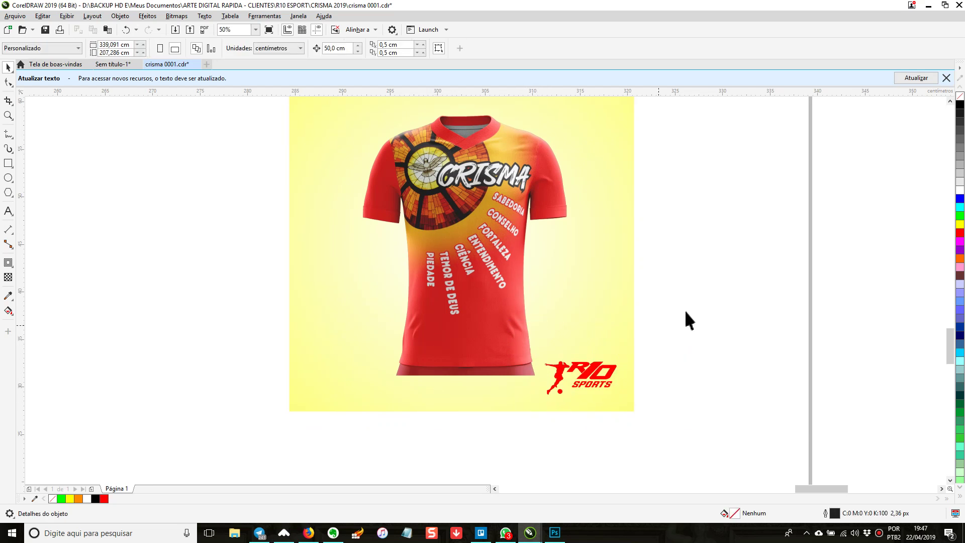
scroll(692, 266, "up", 1)
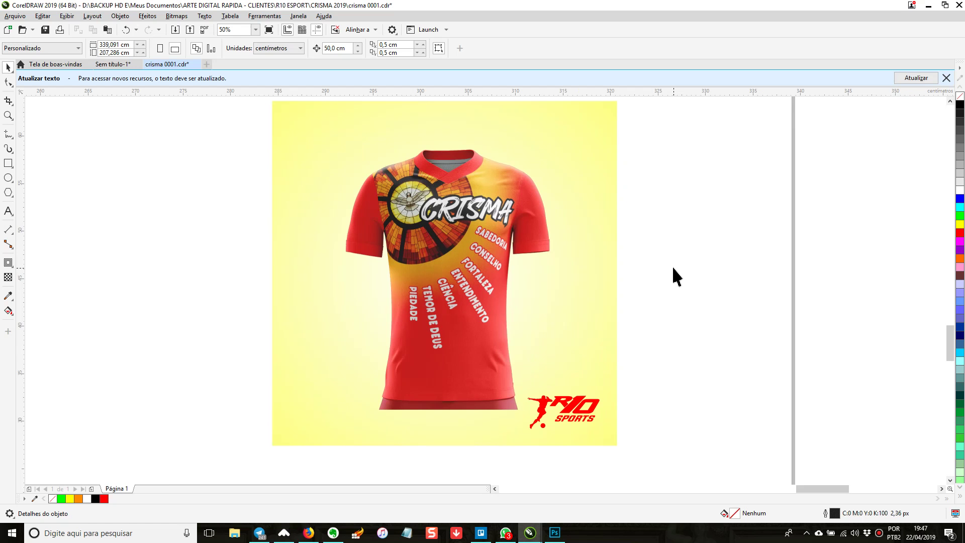
Examine the finished shirt presentation with the whole yellow gradient square fitted to the window and nothing selected.
left_click_drag(674, 268, 651, 296)
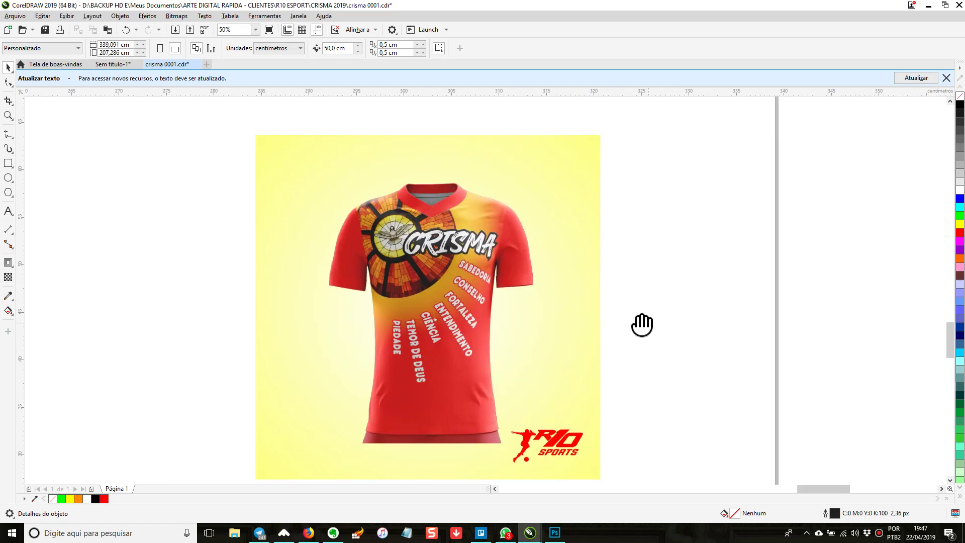
left_click_drag(642, 325, 634, 316)
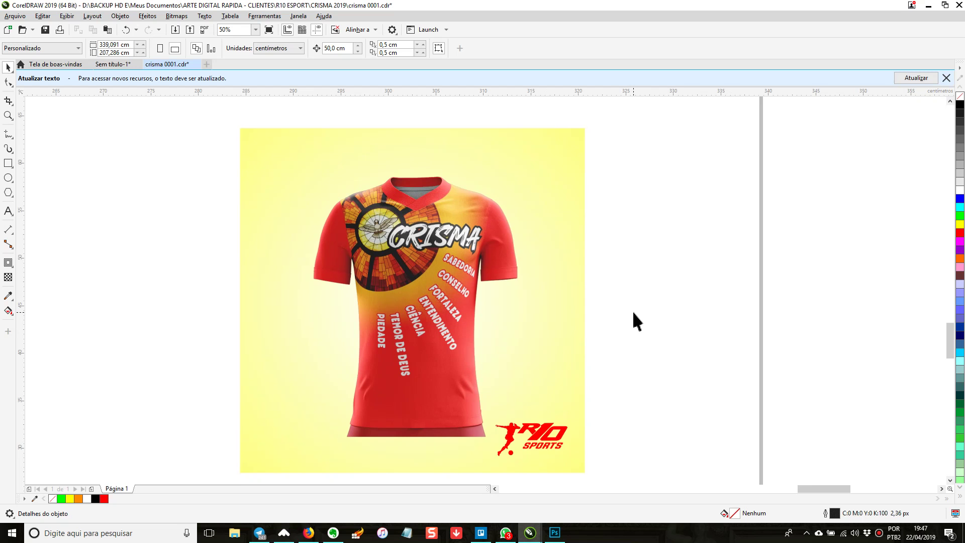
scroll(635, 286, "down", 1)
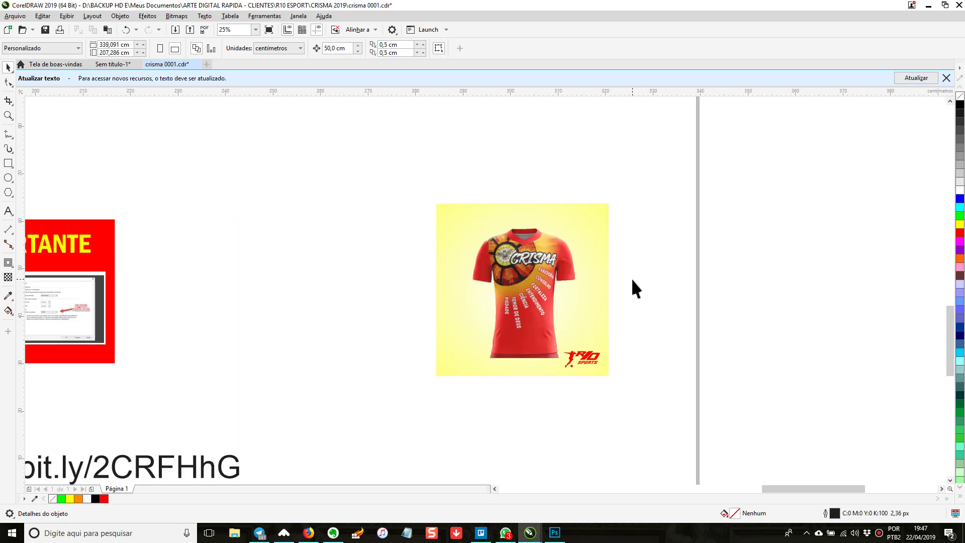
left_click_drag(638, 304, 590, 293)
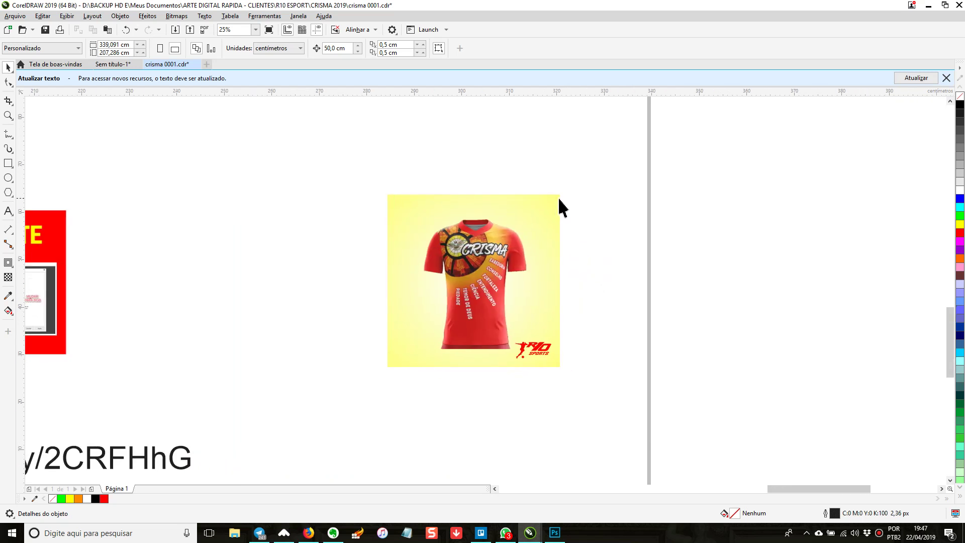
left_click(559, 205)
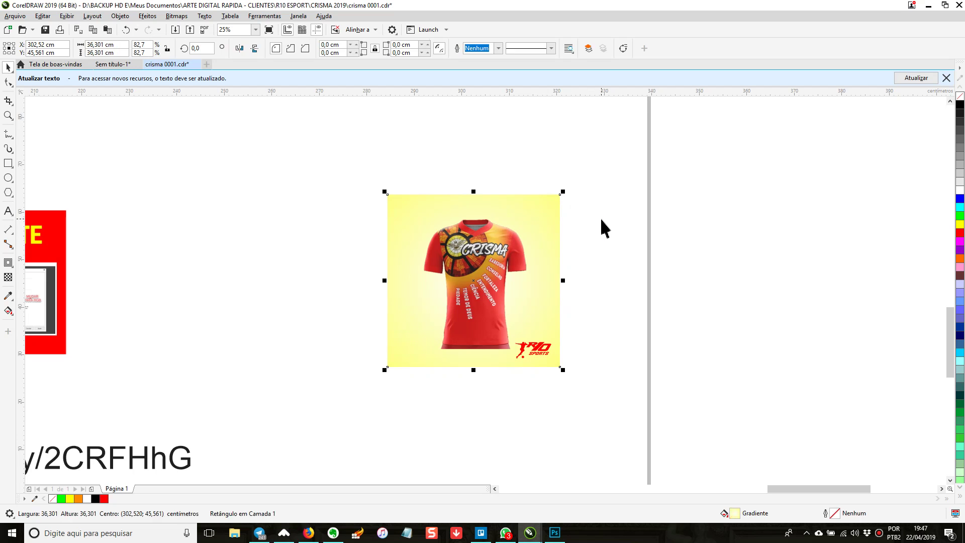
key("shift+F2")
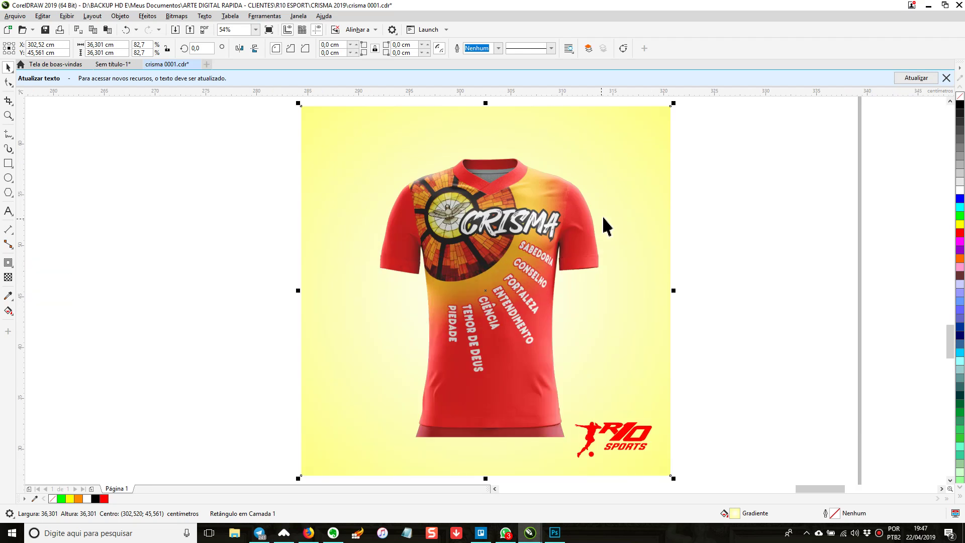
left_click(732, 217)
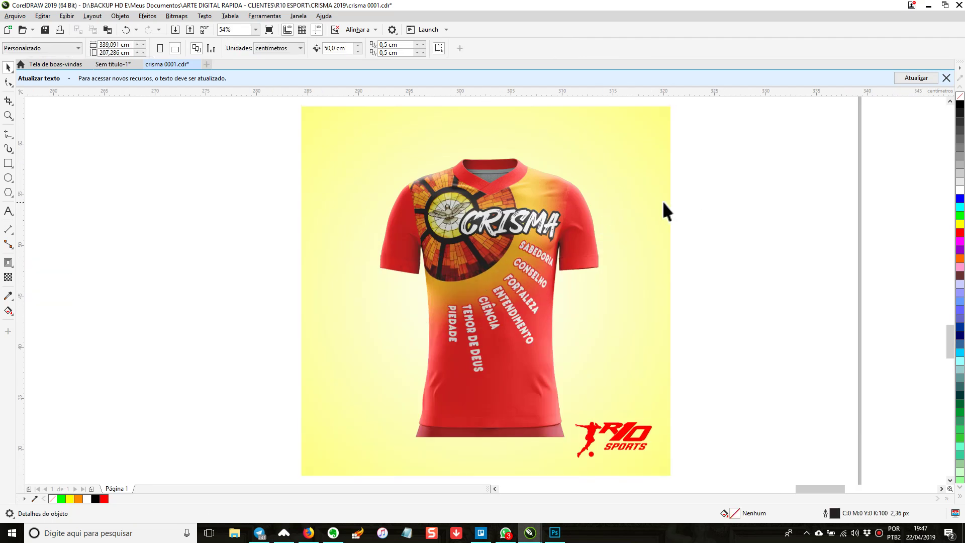
left_click(667, 211)
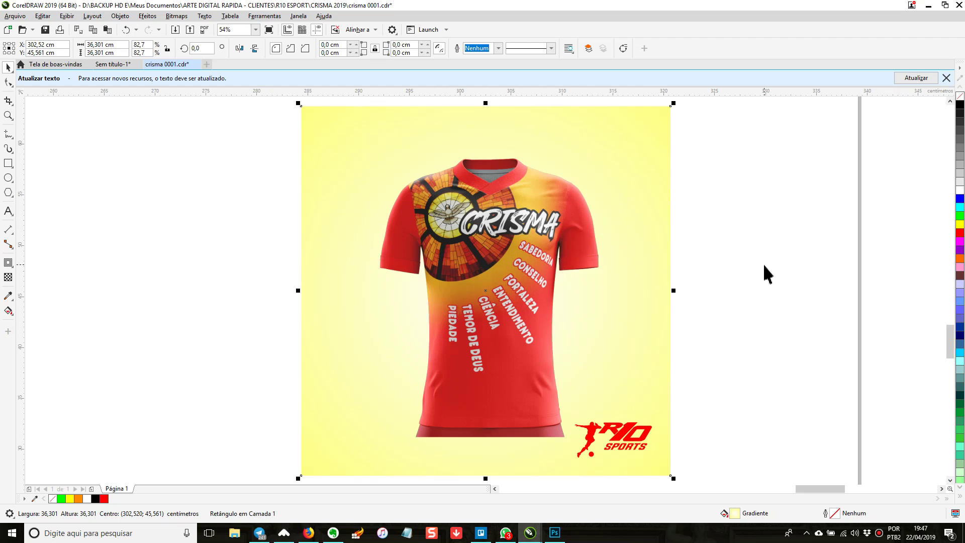
left_click(745, 242)
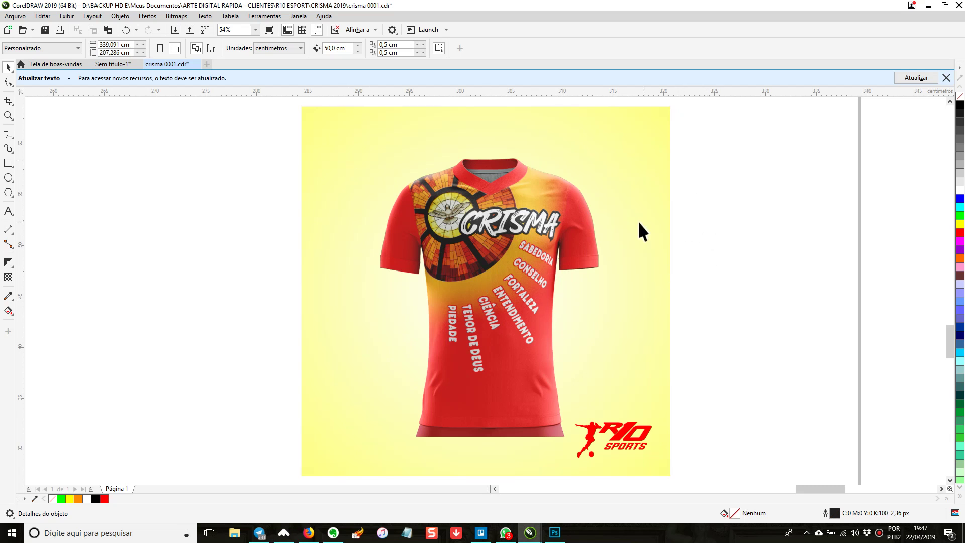
Capture the whole yellow presentation square as a rectangular snip with the Snipping Tool and copy the capture to the clipboard.
left_click(114, 534)
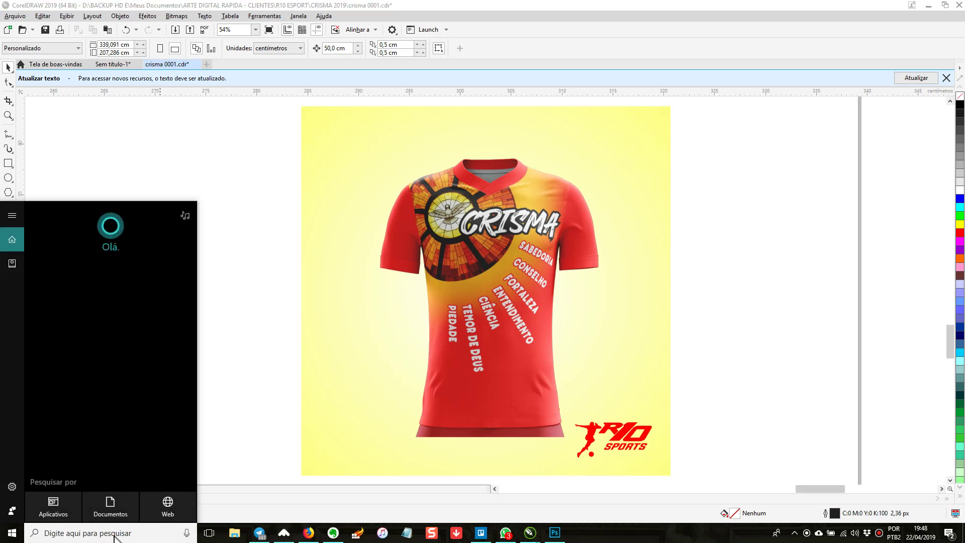
type("ferr")
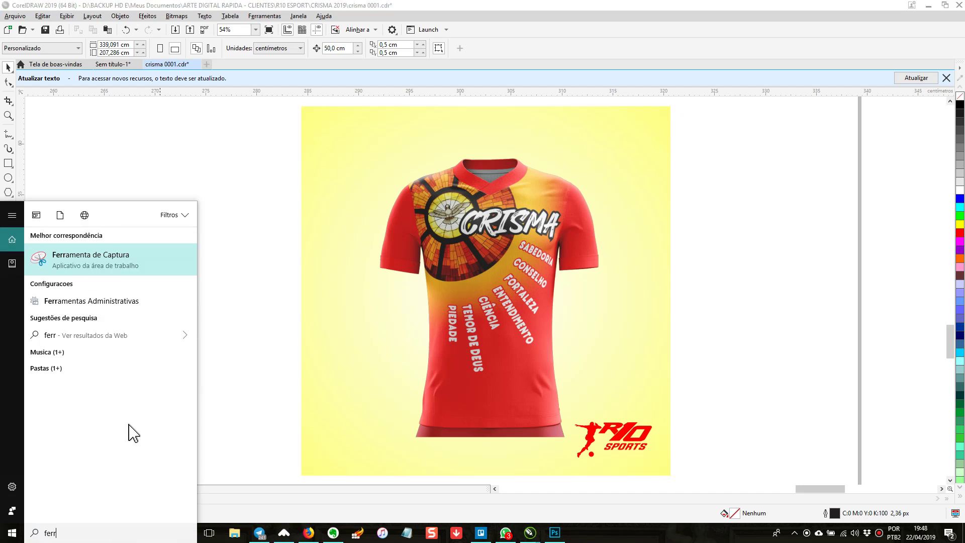
left_click(81, 269)
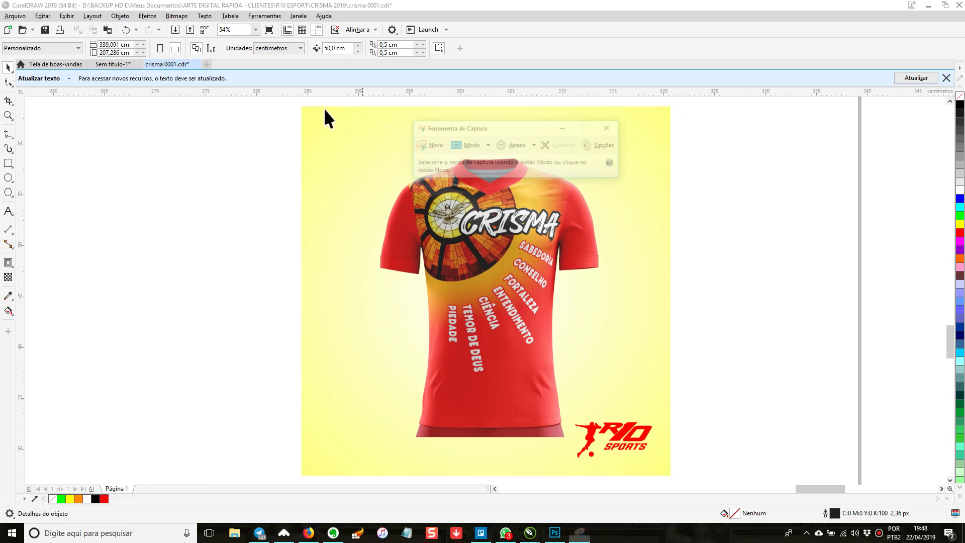
left_click(428, 146)
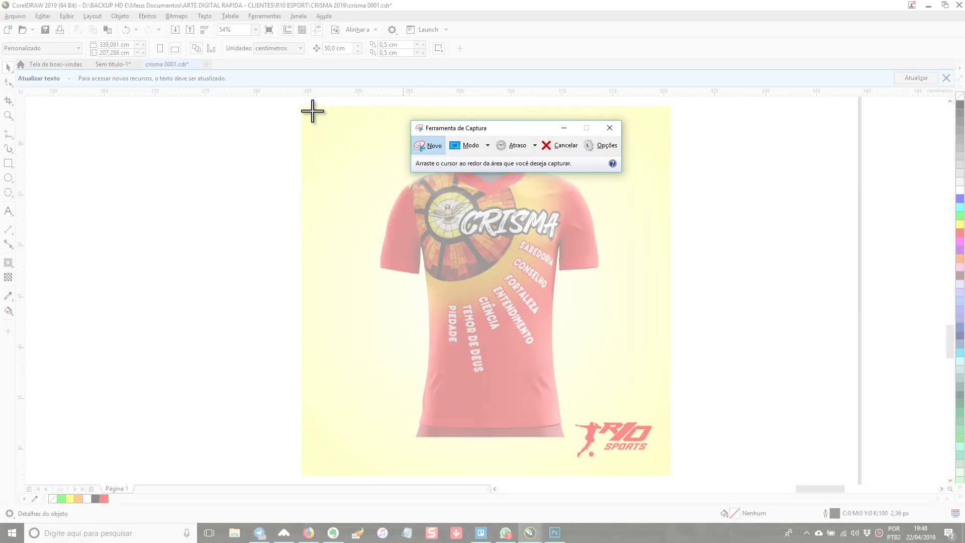
left_click_drag(301, 106, 670, 473)
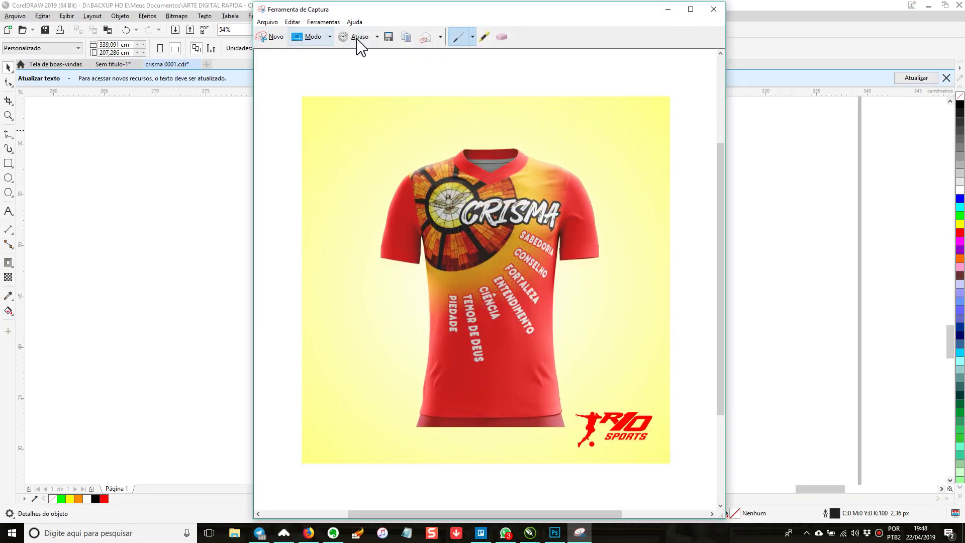
left_click(413, 39)
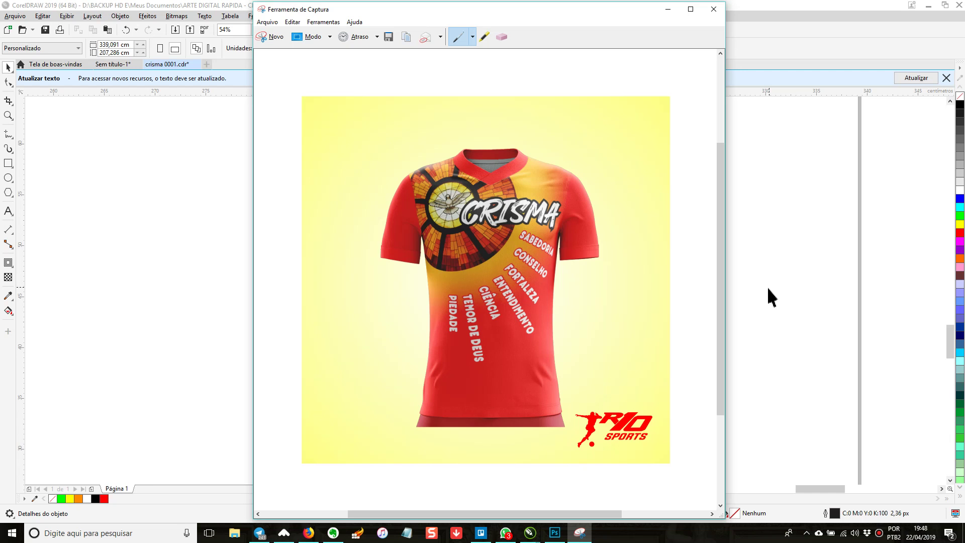
left_click(669, 10)
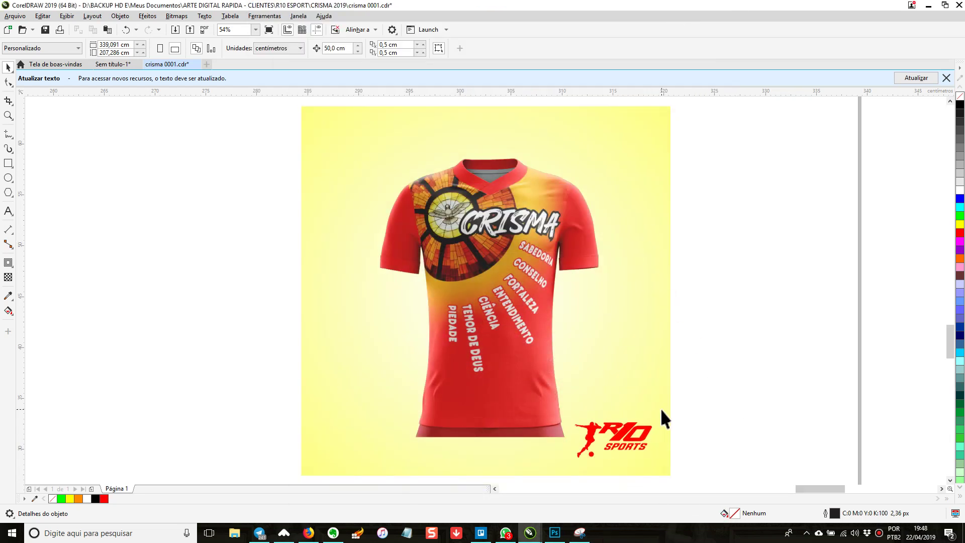
Switch to WhatsApp, send the copied shirt capture without a caption in the open client conversation, and view the sent image enlarged.
key("alt+Tab")
scroll(538, 397, "down", 3)
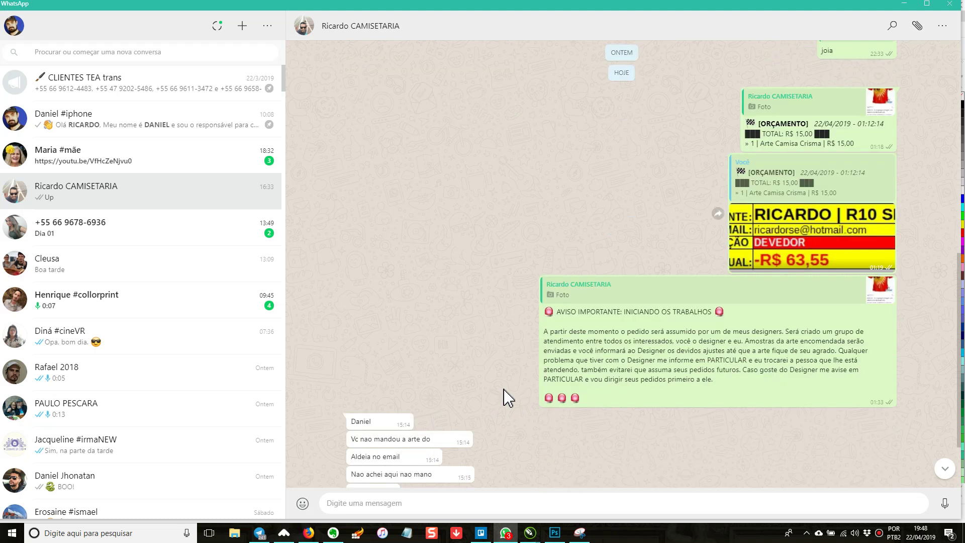
scroll(513, 392, "down", 2)
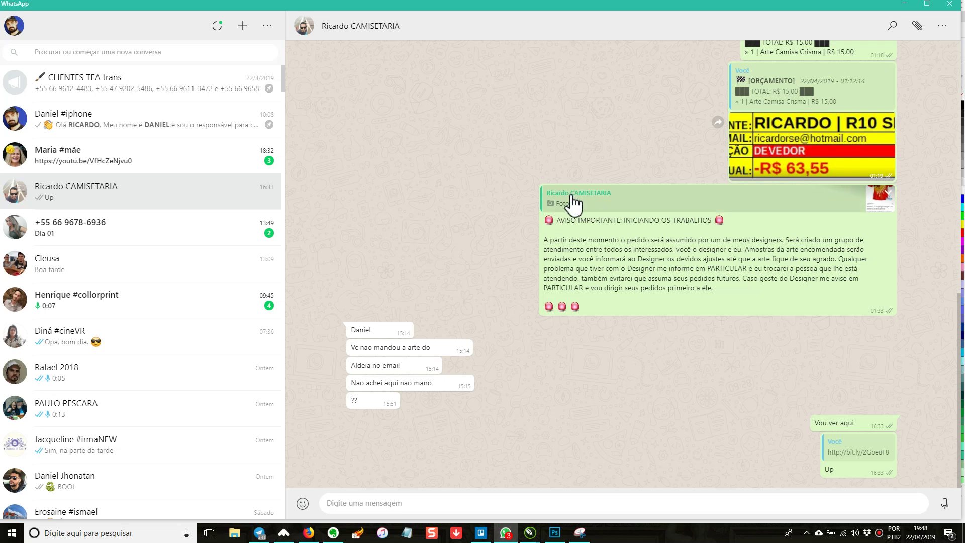
scroll(654, 226, "up", 1)
scroll(652, 238, "down", 1)
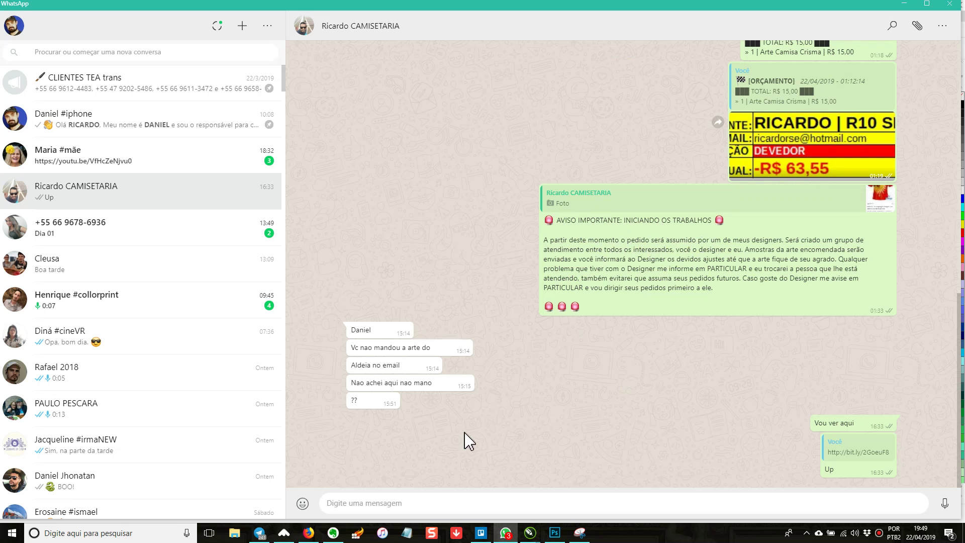
left_click(409, 505)
key("ctrl+v")
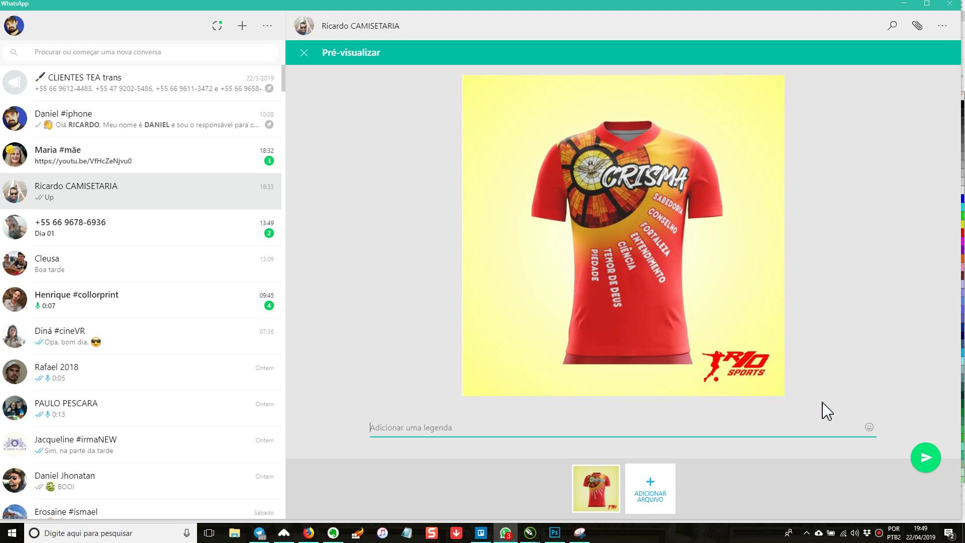
left_click(926, 457)
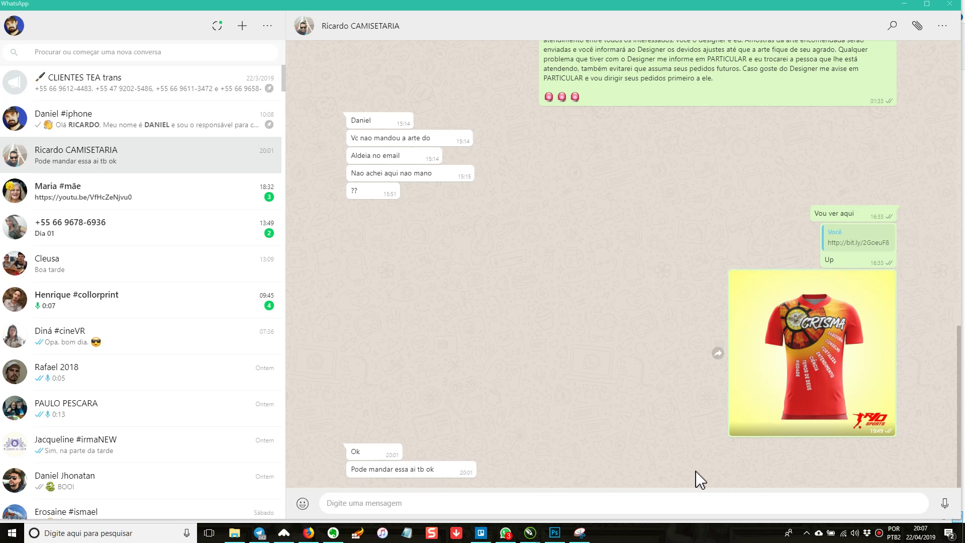
left_click(805, 384)
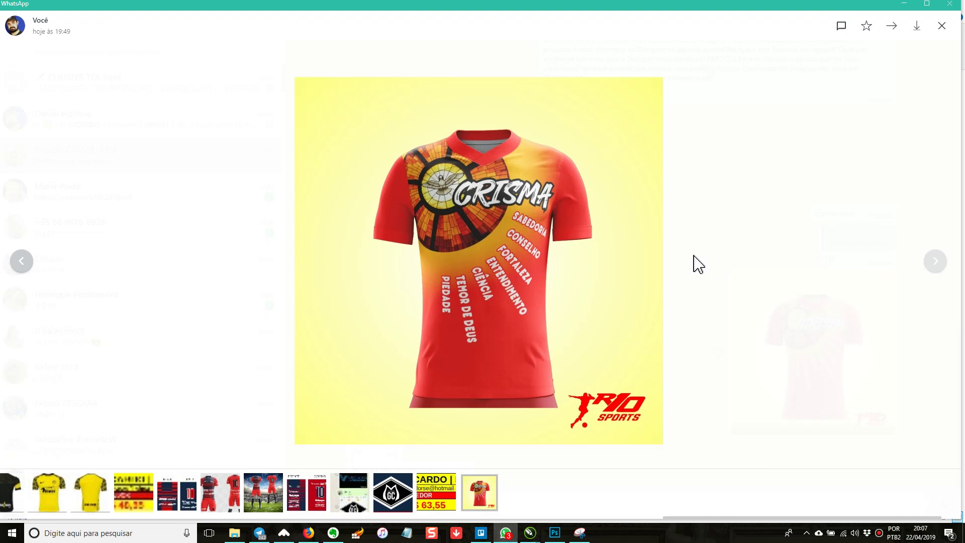
left_click(709, 267)
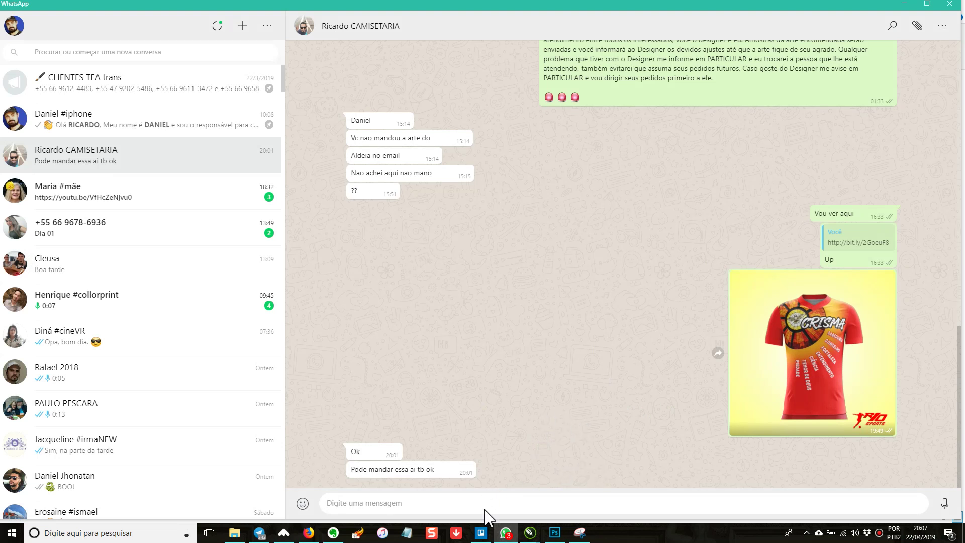
Switch to Trello and close the open UNIFORME EMPRESA | CRISMA order card to return to the board.
mouse_move(481, 538)
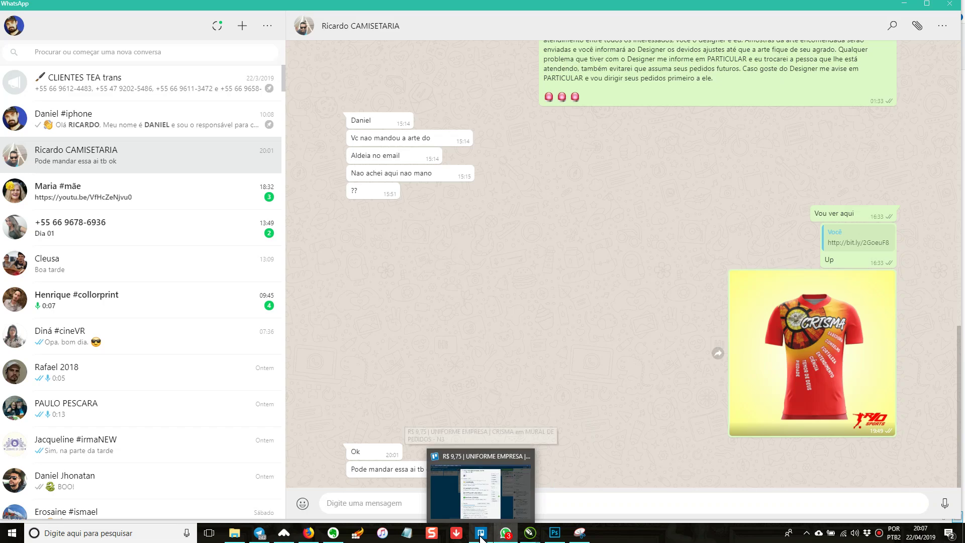
left_click(491, 506)
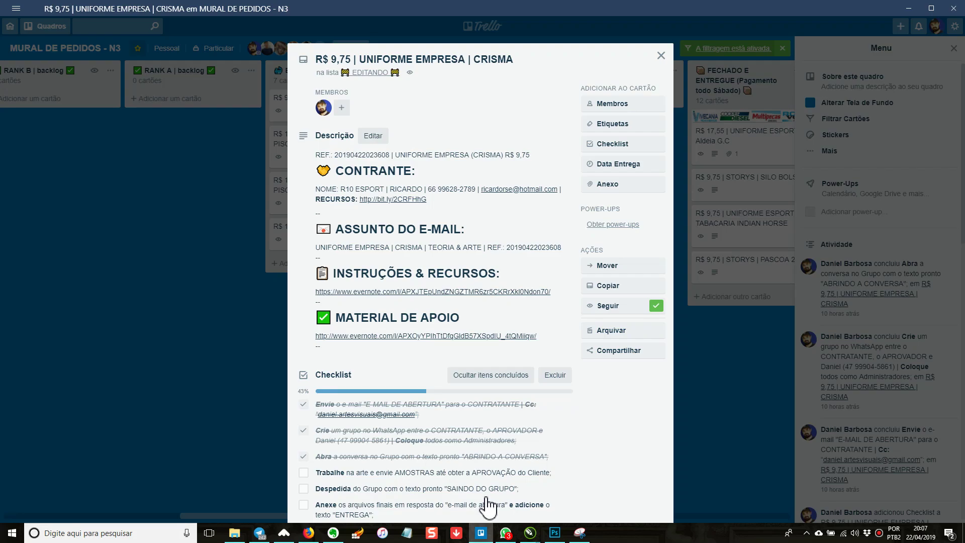
left_click(717, 394)
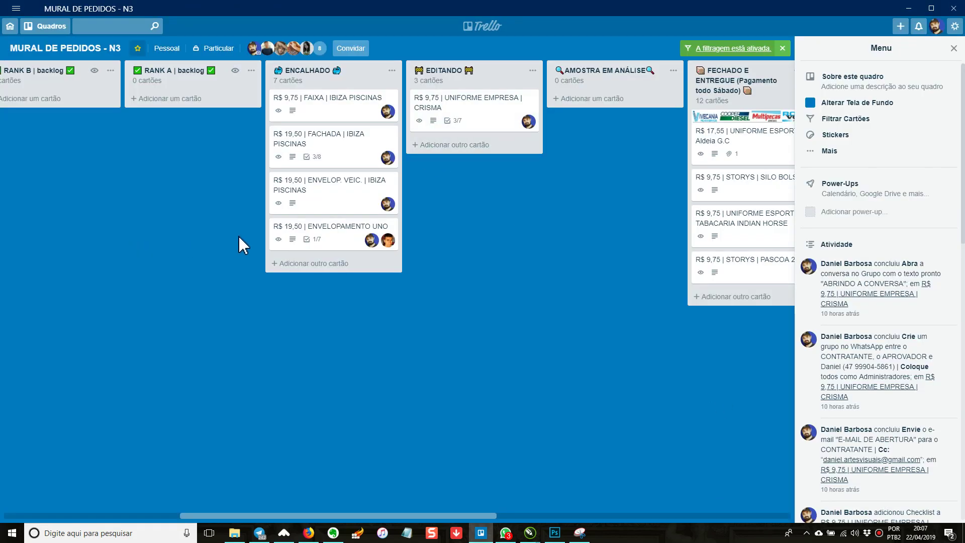
Examine the order lists on the MURAL DE PEDIDOS - N3 board, from Montando through the backlog ranks to PAGANDO.
scroll(186, 246, "left", 8)
scroll(262, 156, "right", 5)
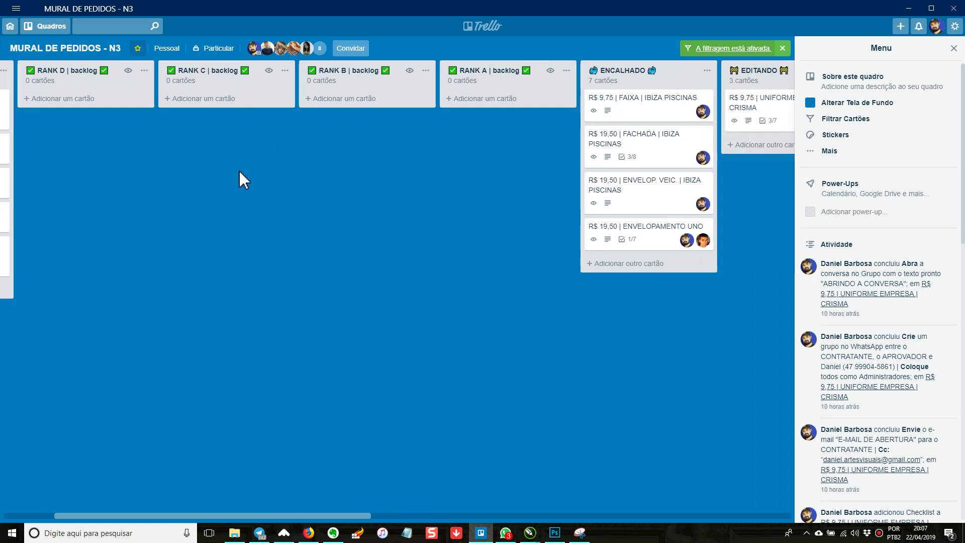
scroll(232, 206, "right", 3)
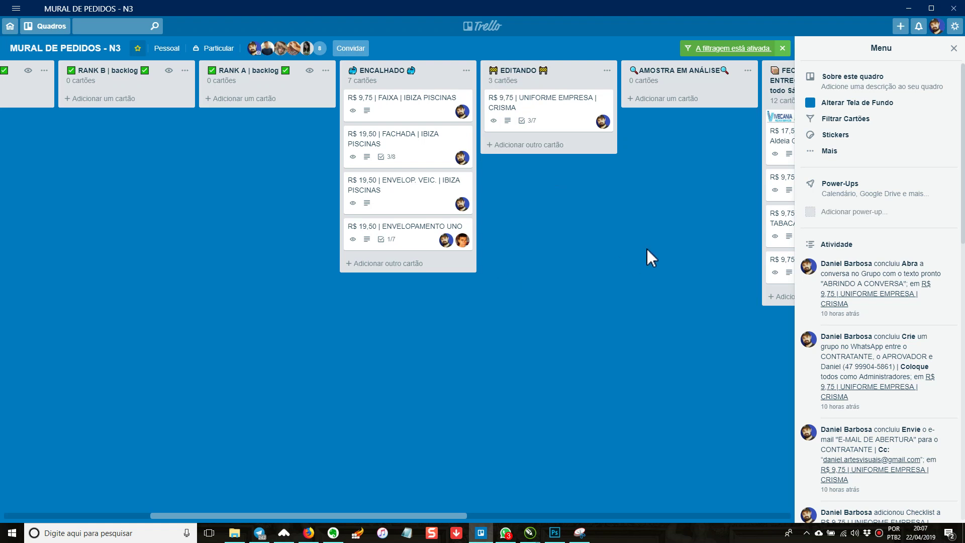
scroll(439, 203, "right", 5)
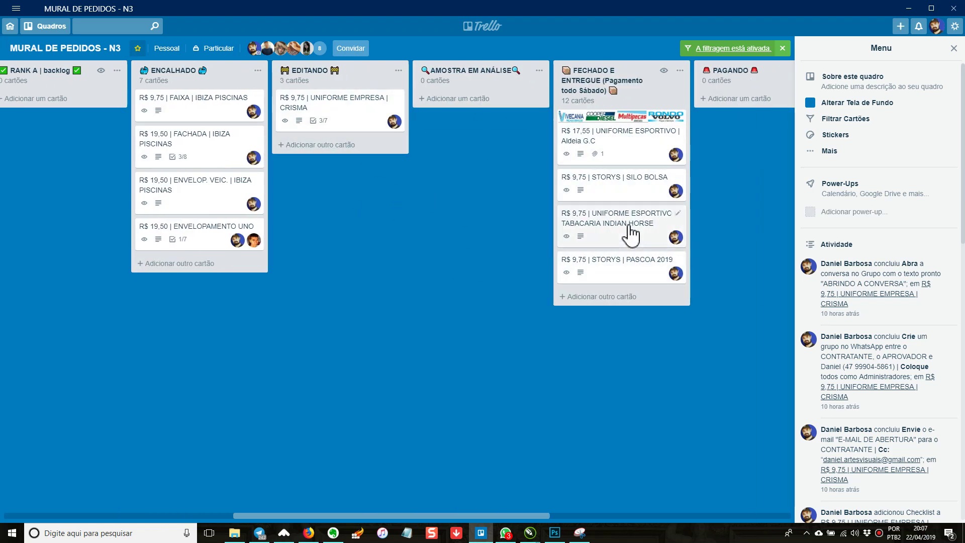
scroll(272, 207, "left", 3)
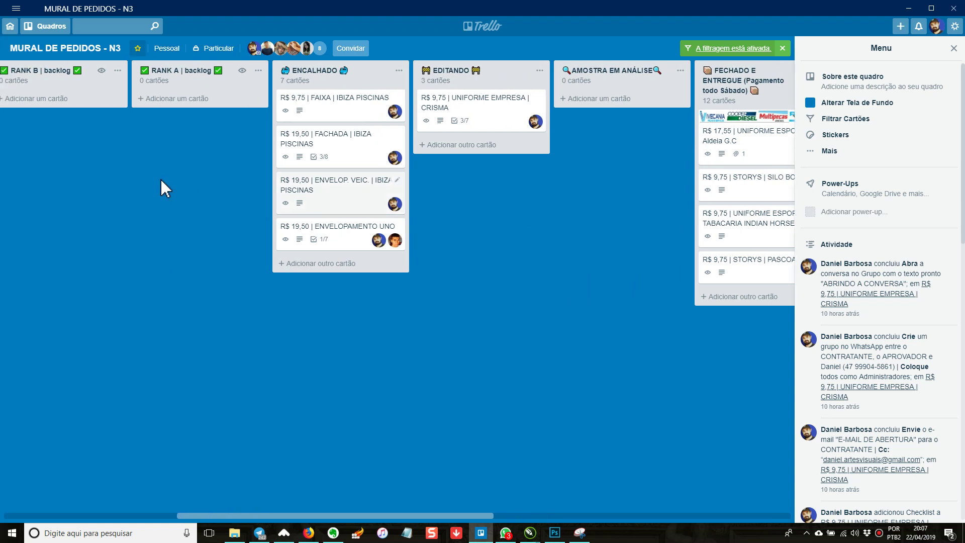
scroll(177, 182, "left", 5)
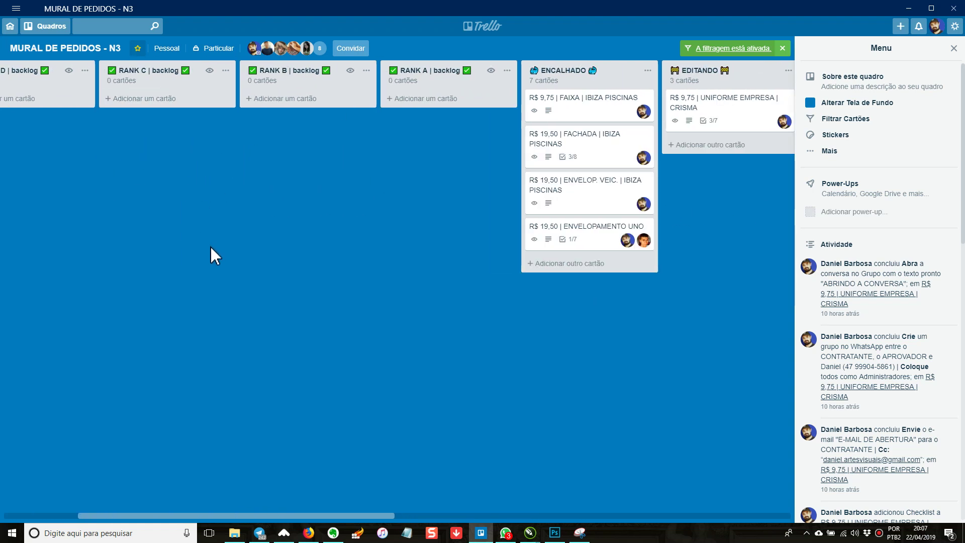
scroll(210, 247, "left", 4)
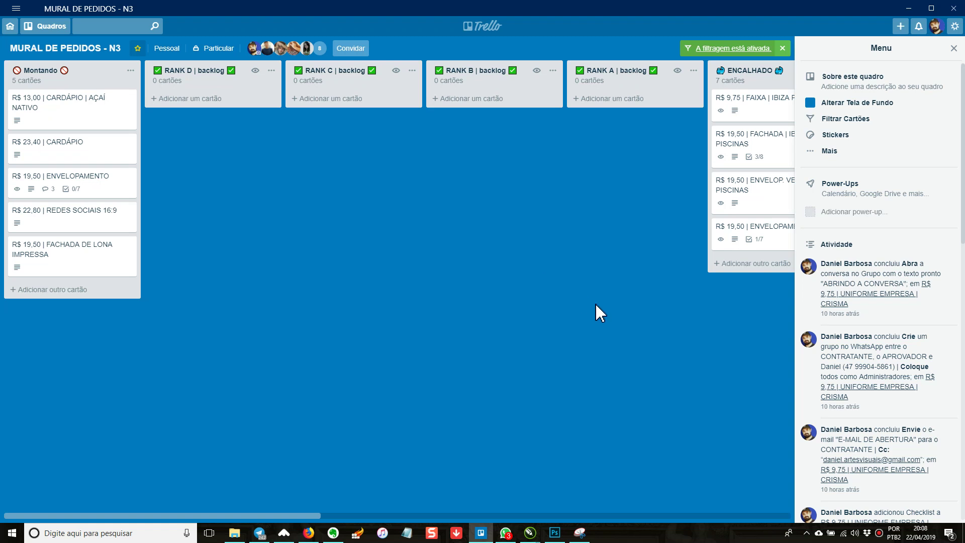
left_click_drag(583, 294, 389, 323)
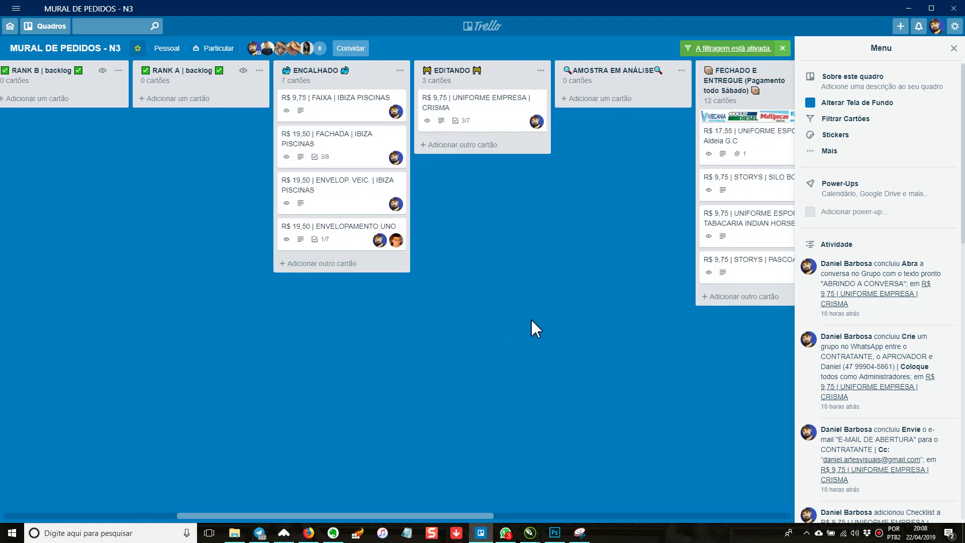
left_click_drag(531, 318, 466, 350)
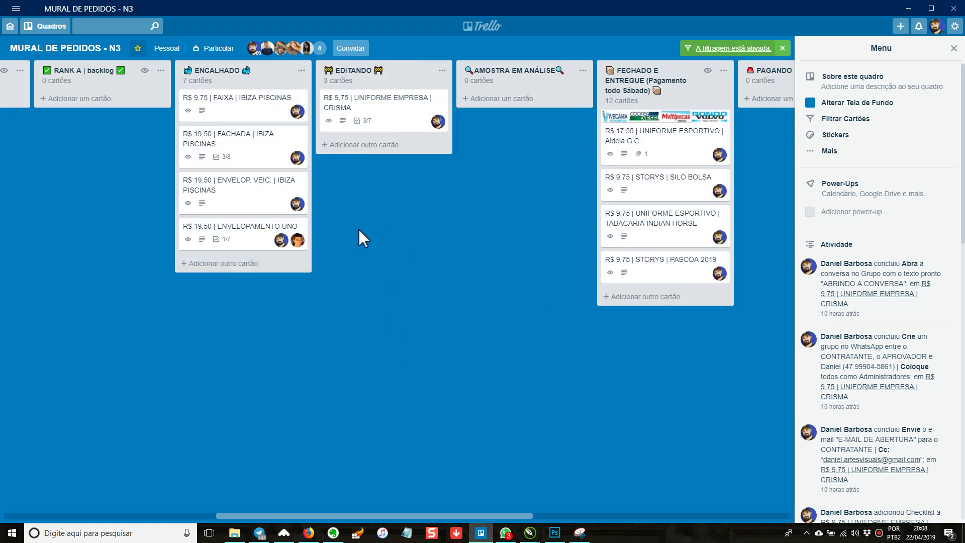
left_click_drag(350, 236, 475, 276)
left_click_drag(334, 349, 496, 357)
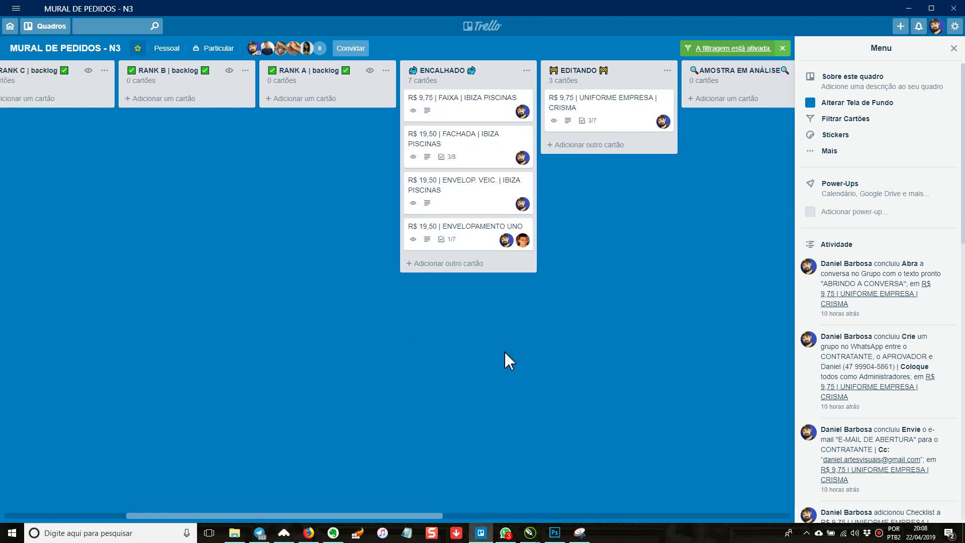
Examine the board's lists from Montando and the backlog ranks through ENCALHADO, EDITANDO and AMOSTRA EM ANÁLISE to FECHADO E ENTREGUE and PAGO.
left_click_drag(582, 320, 423, 263)
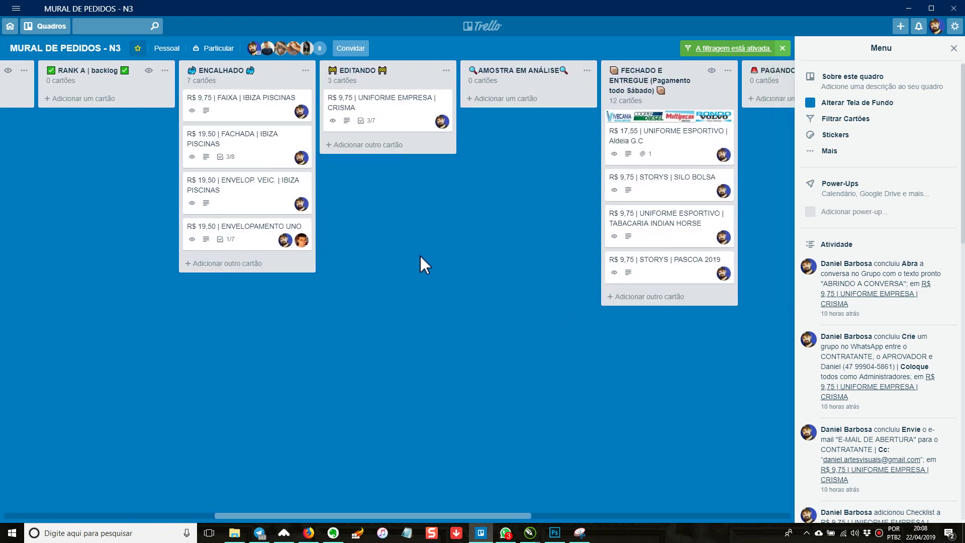
left_click_drag(509, 343, 286, 332)
scroll(253, 334, "left", 5)
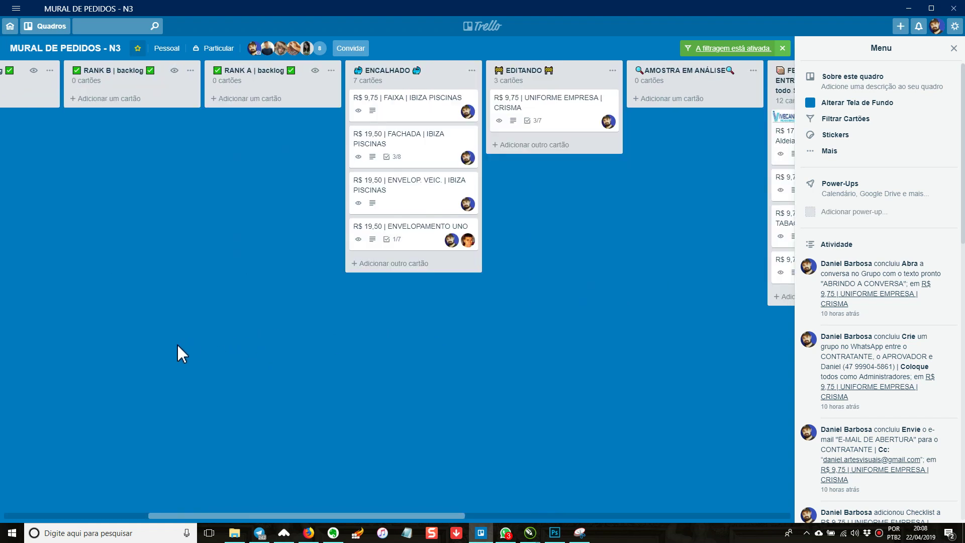
scroll(426, 342, "left", 5)
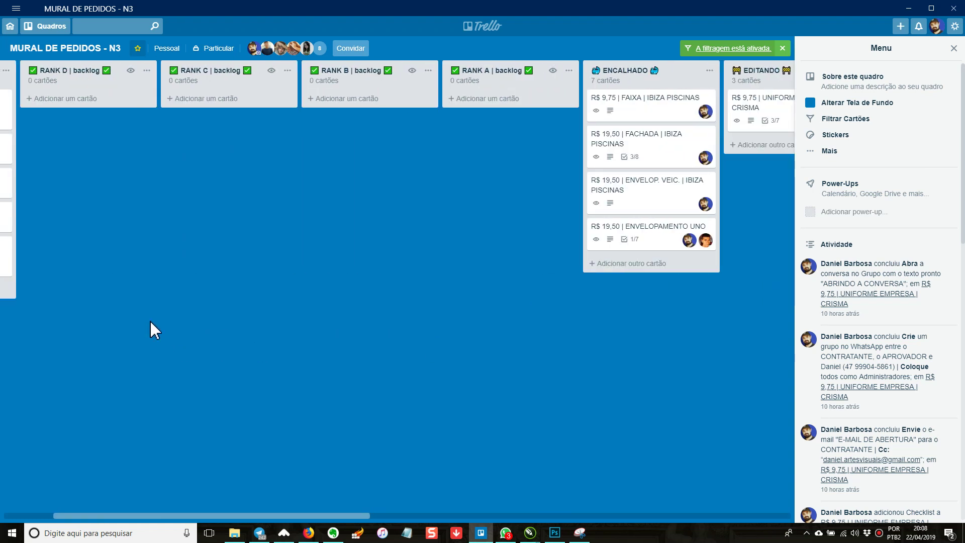
scroll(150, 319, "left", 3)
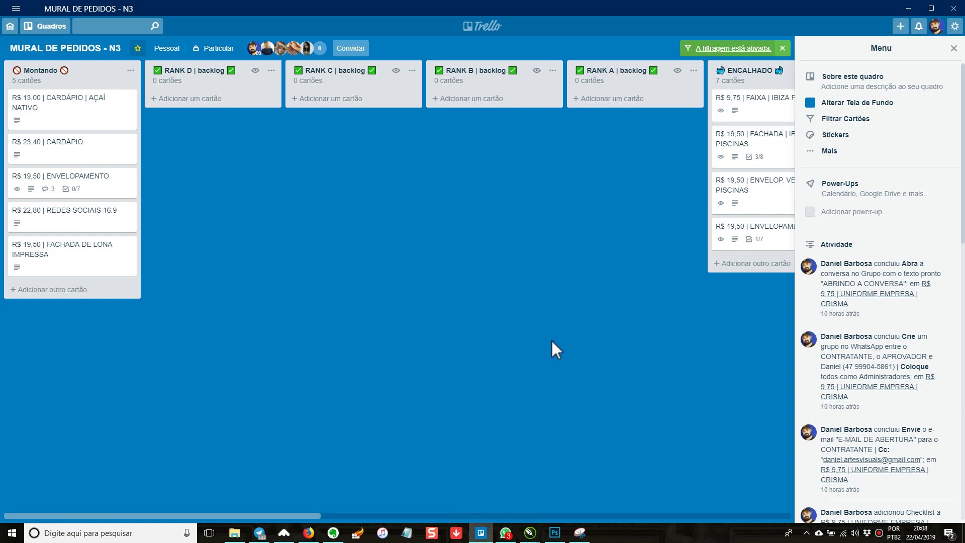
scroll(531, 338, "right", 9)
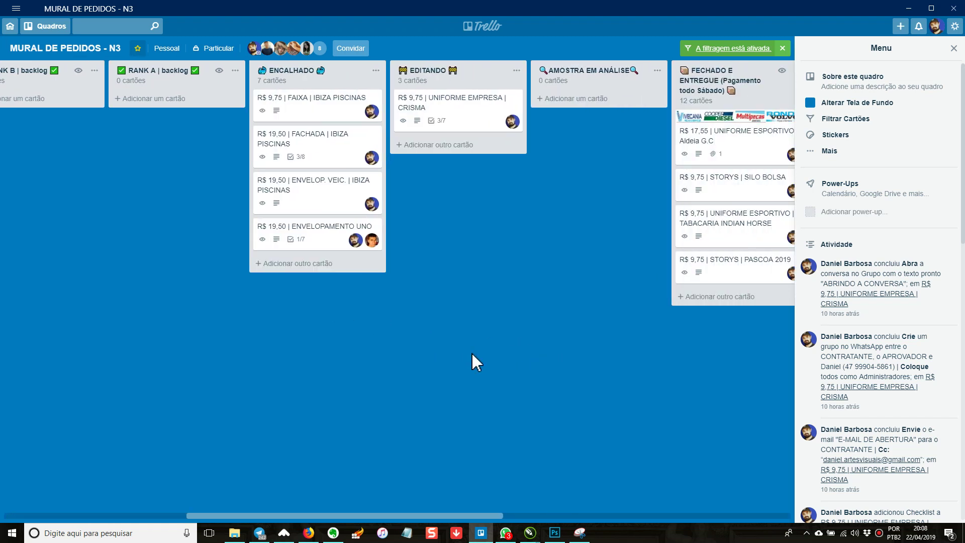
left_click_drag(556, 355, 512, 371)
left_click_drag(230, 359, 404, 366)
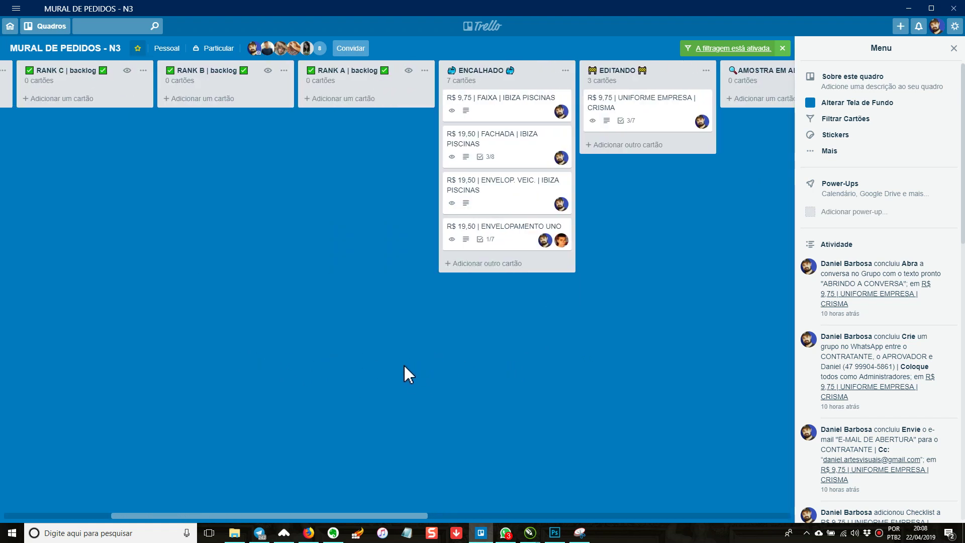
left_click_drag(593, 364, 376, 353)
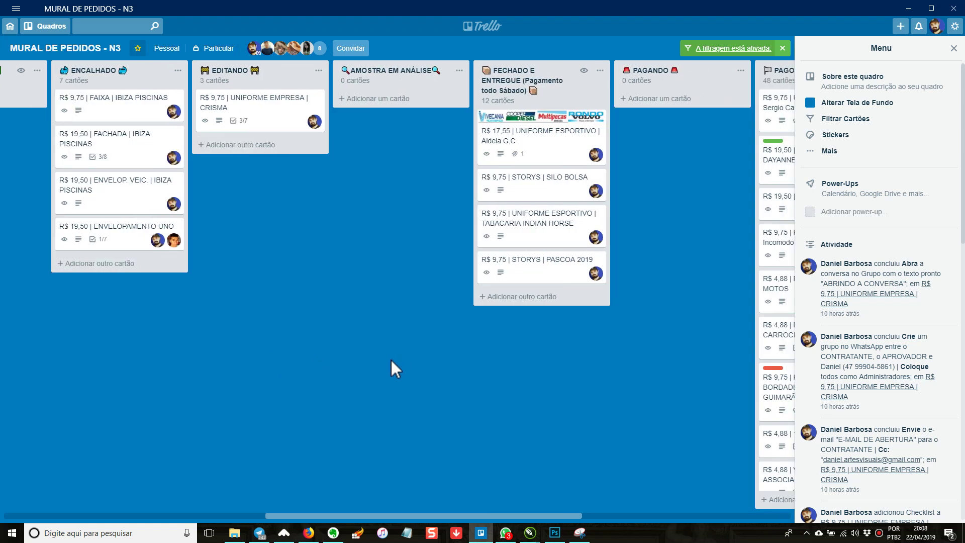
left_click_drag(255, 358, 408, 352)
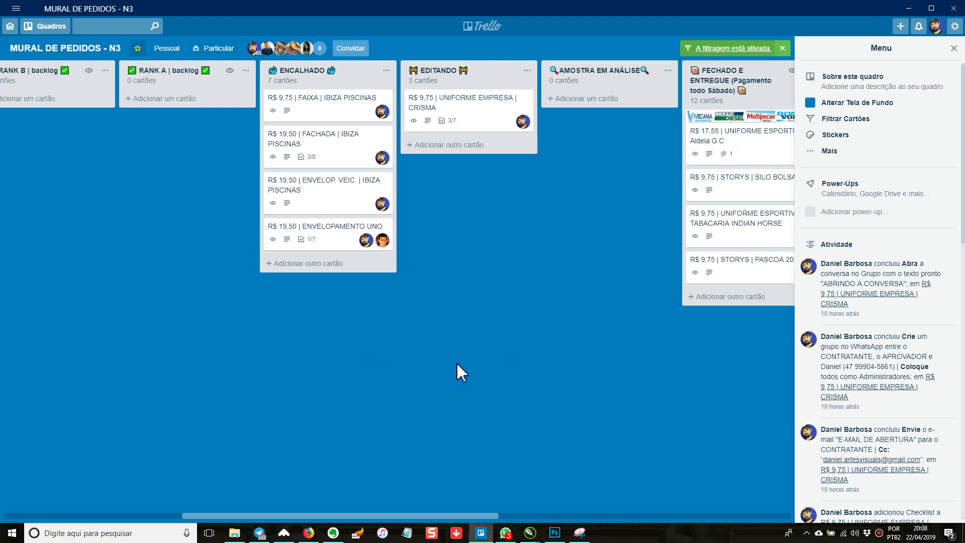
mouse_move(368, 361)
left_mouse_down()
mouse_move(583, 359)
mouse_move(603, 371)
mouse_move(385, 368)
left_mouse_up()
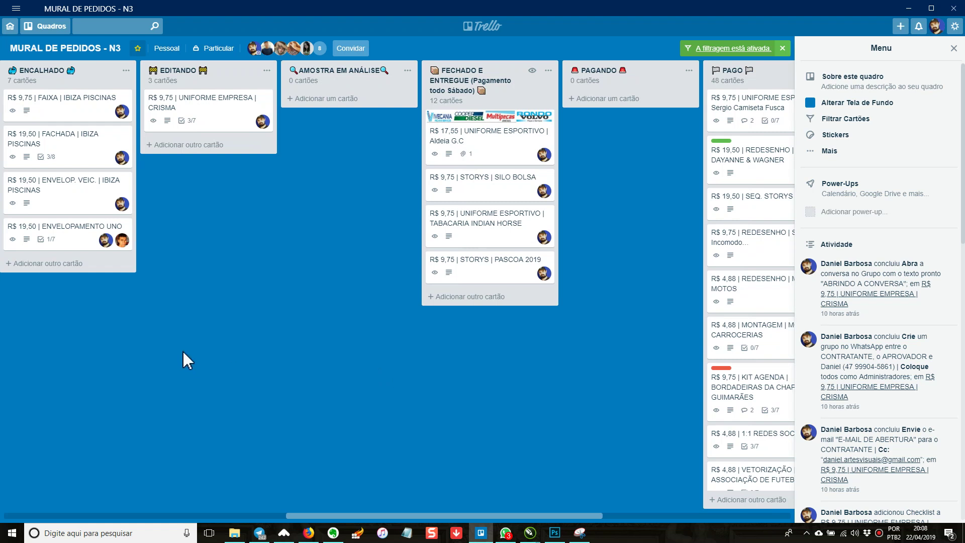
left_click_drag(195, 355, 415, 366)
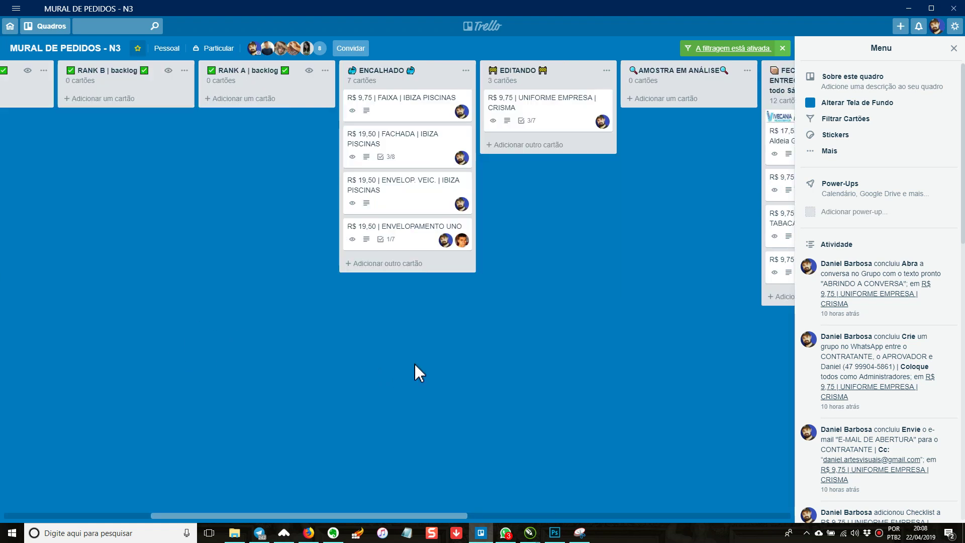
left_click_drag(171, 330, 458, 340)
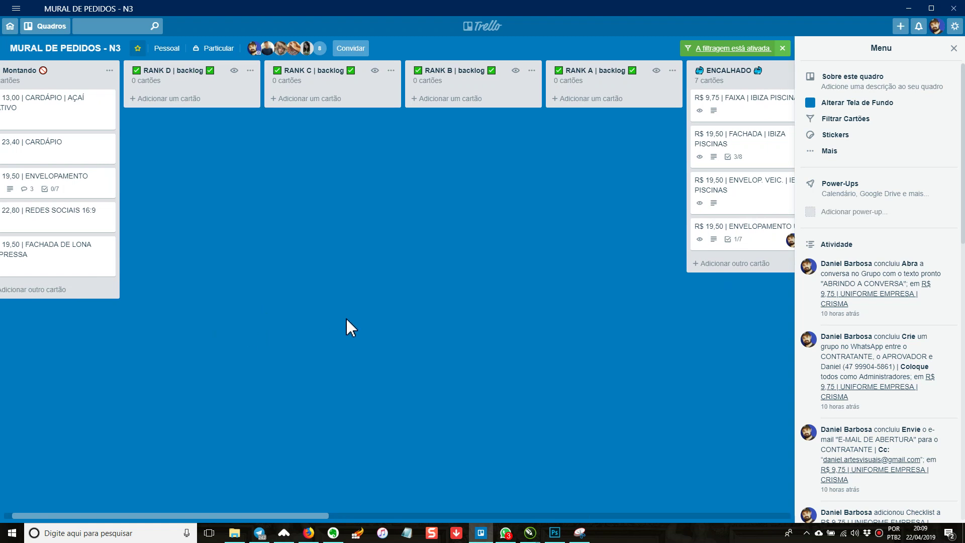
left_click_drag(330, 312, 394, 335)
left_click_drag(532, 334, 316, 346)
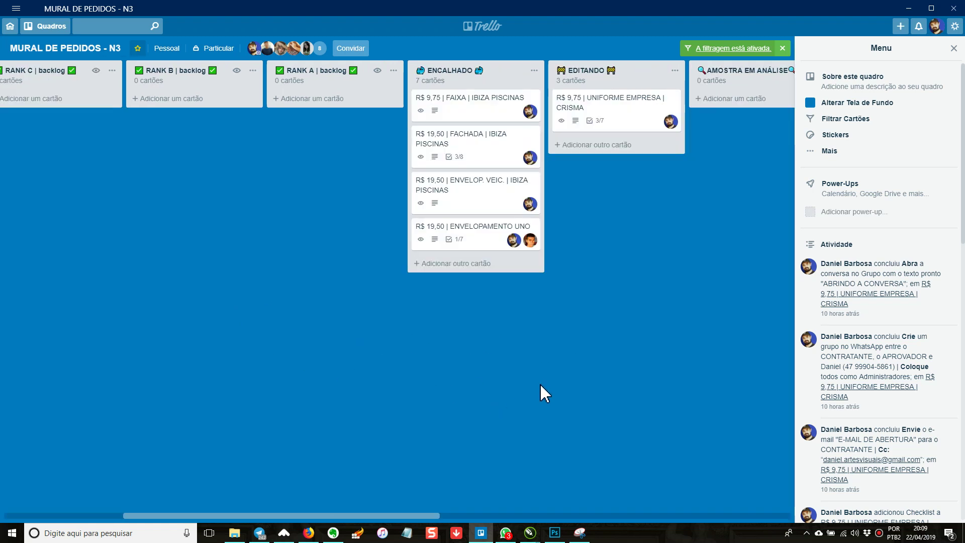
left_click_drag(540, 386, 379, 376)
left_click_drag(542, 372, 422, 363)
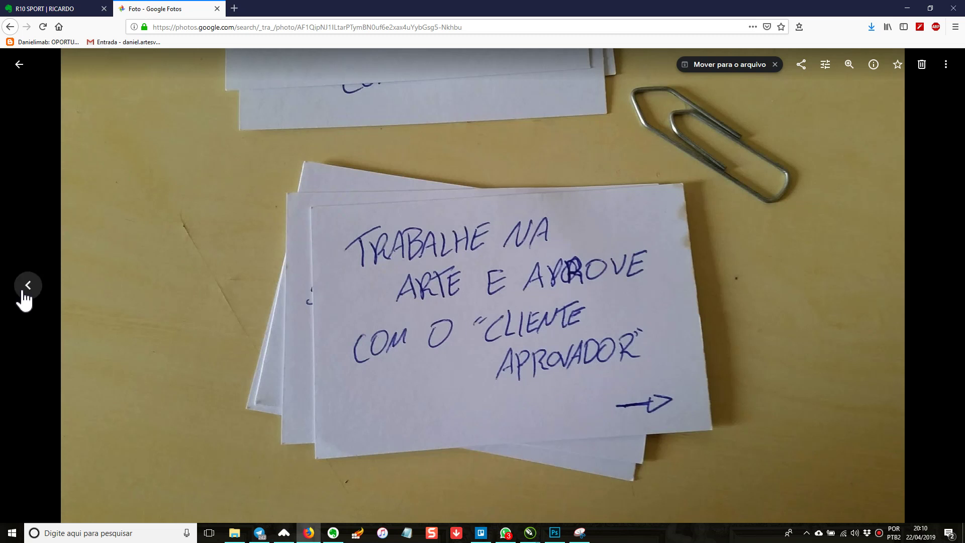
Browse the handwritten workflow cards in Google Photos and return to the one about saying goodbye and leaving the group once the art is approved.
left_click(25, 294)
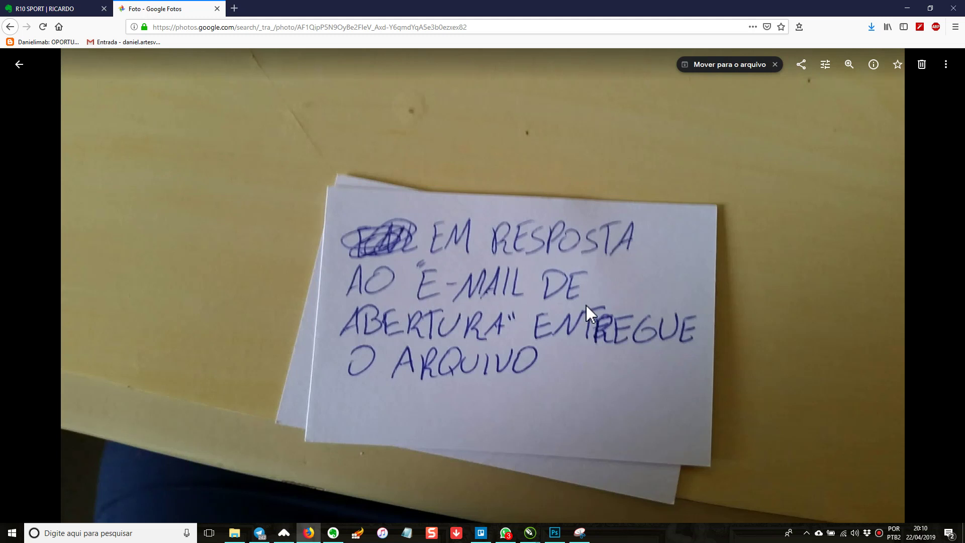
left_click(35, 294)
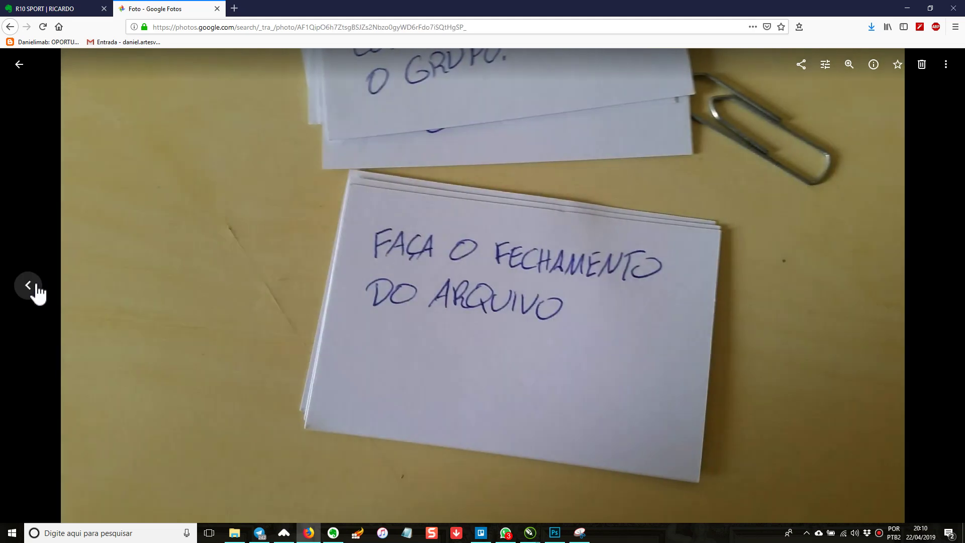
left_click(36, 293)
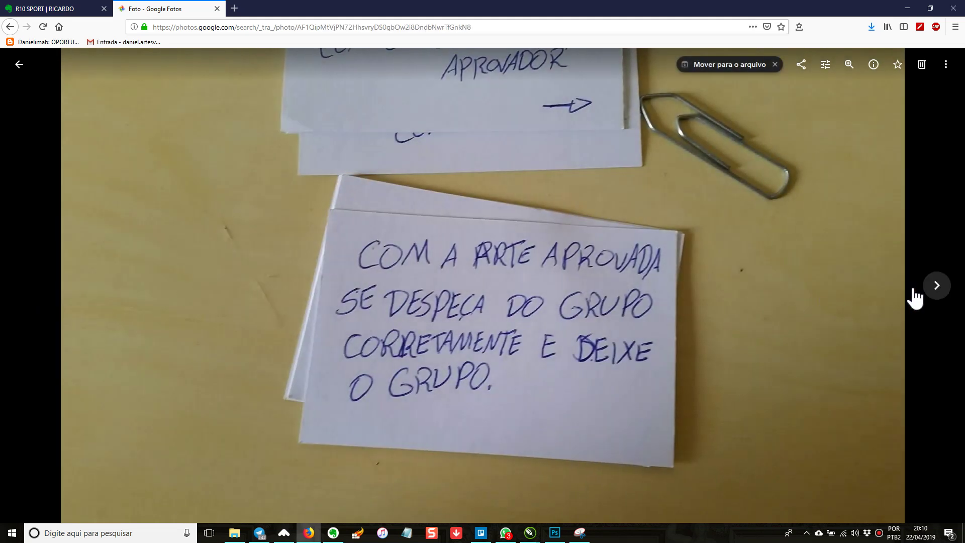
left_click(933, 296)
left_click(29, 285)
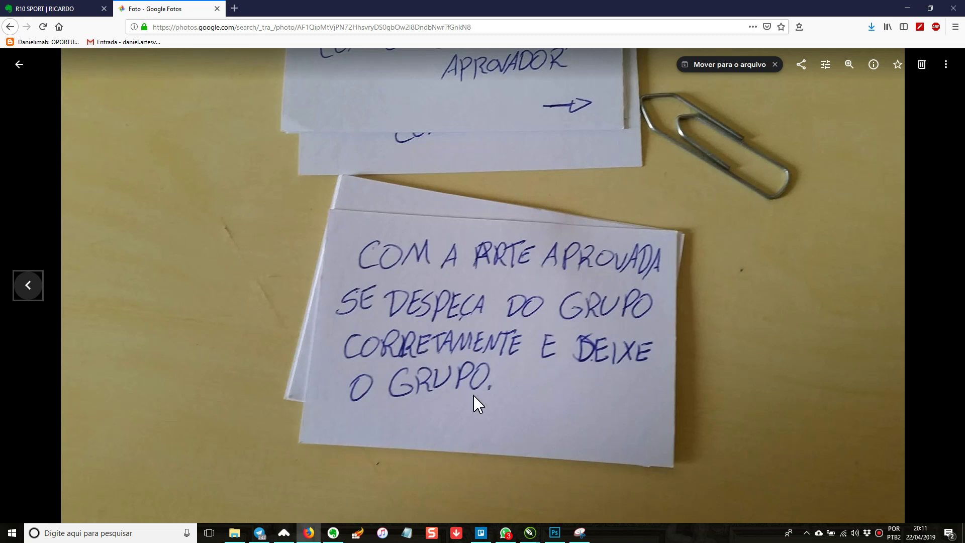
Switch to the CRISMA card in Trello, open its MATERIAL DE APOIO note, and read the SAINDO DO GRUPO farewell text.
key("alt+Tab")
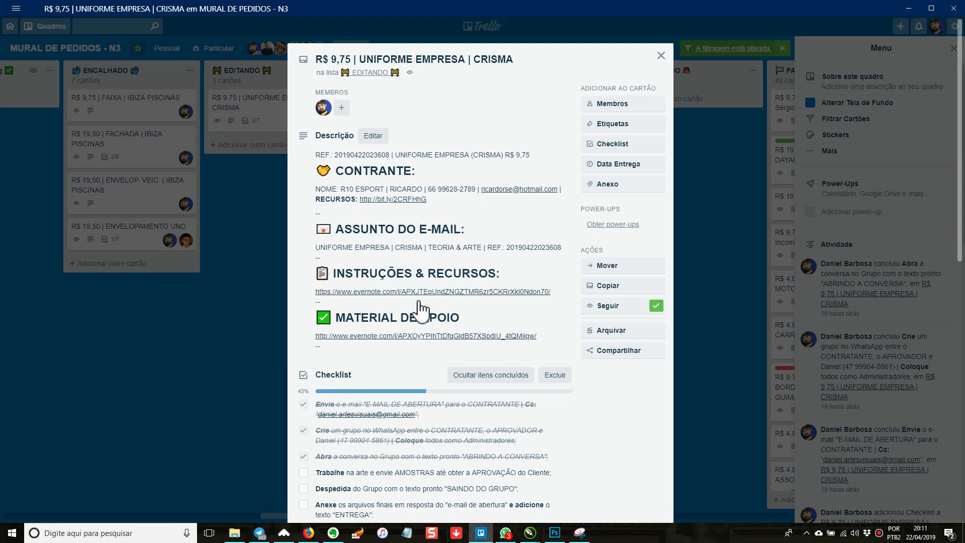
left_click(418, 337)
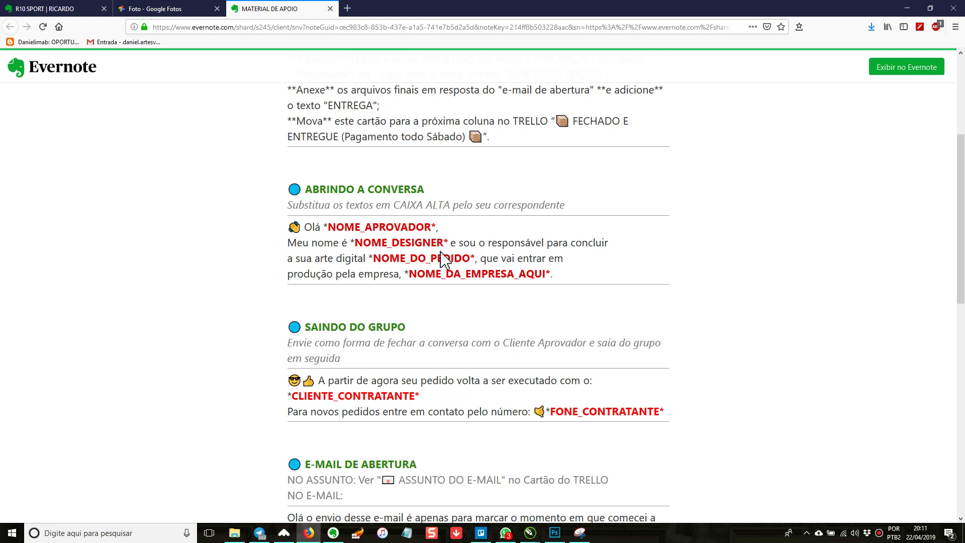
scroll(321, 321, "down", 3)
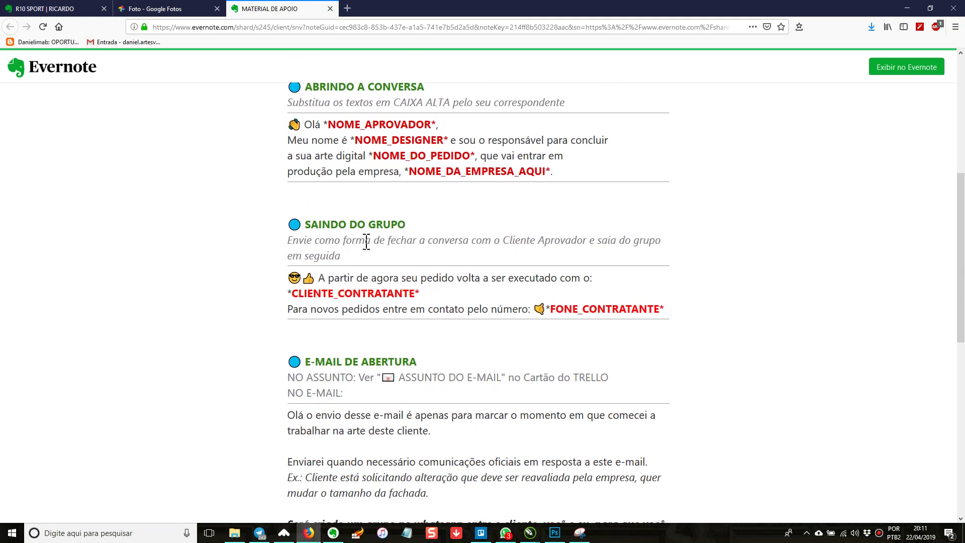
left_click_drag(288, 279, 678, 314)
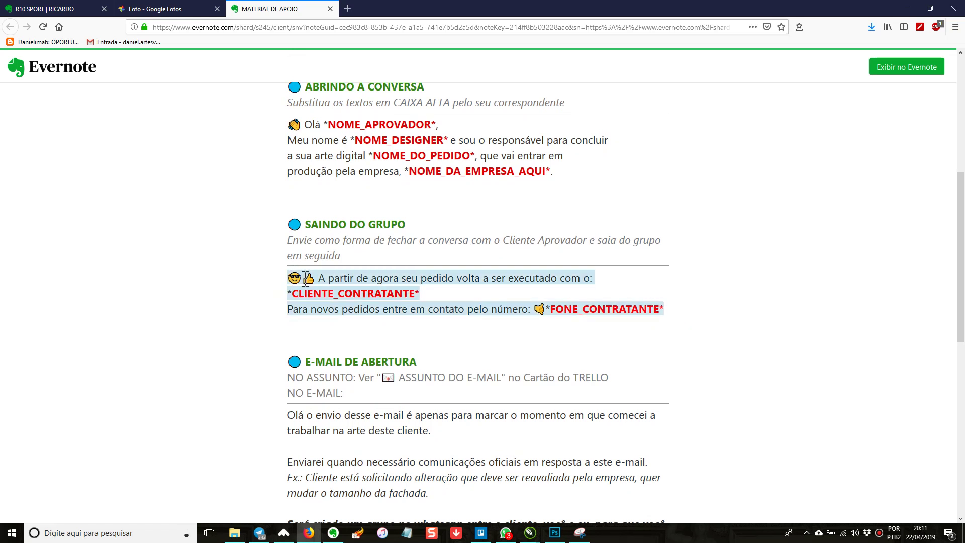
left_click(334, 281)
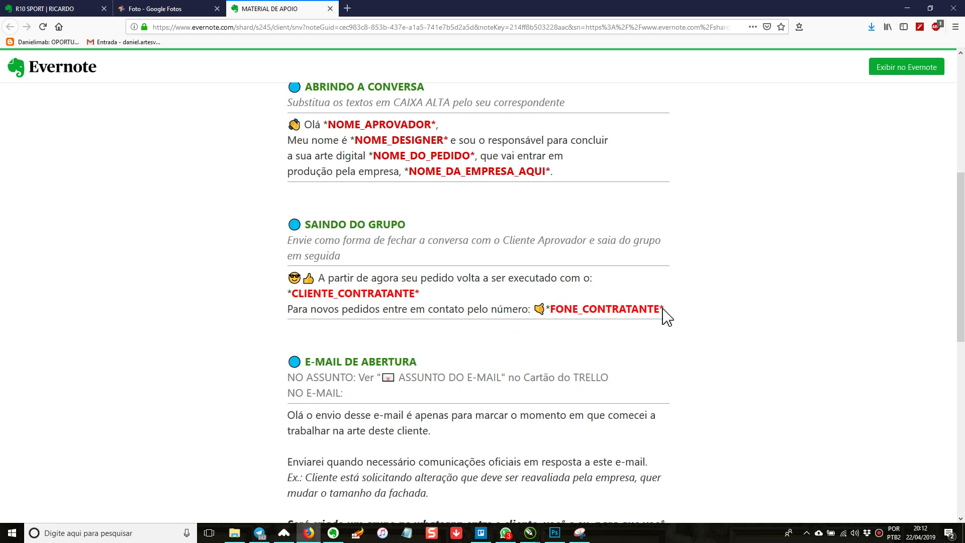
Go back to the CRISMA order card, check the client's WhatsApp conversation for a reply to the shirt sample, and minimize WhatsApp.
left_click(483, 534)
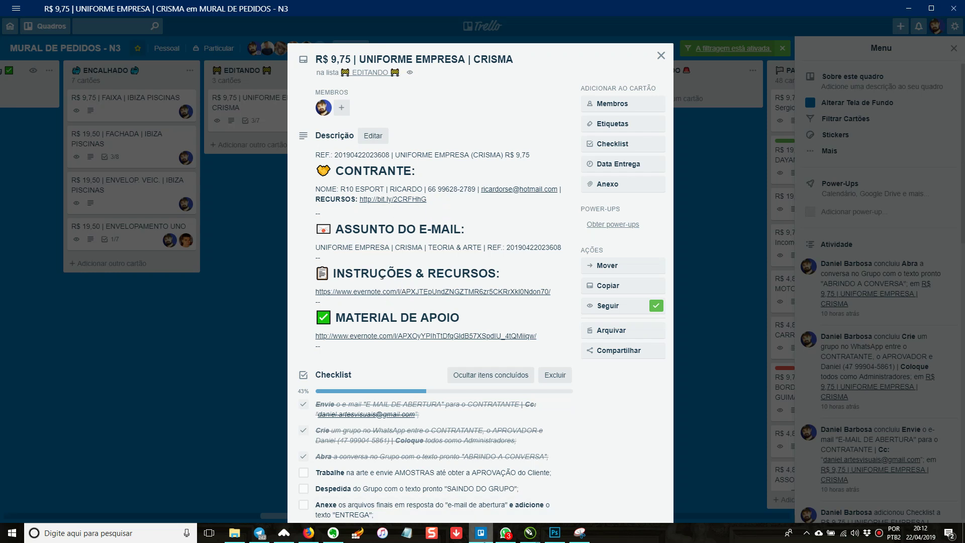
left_click(505, 532)
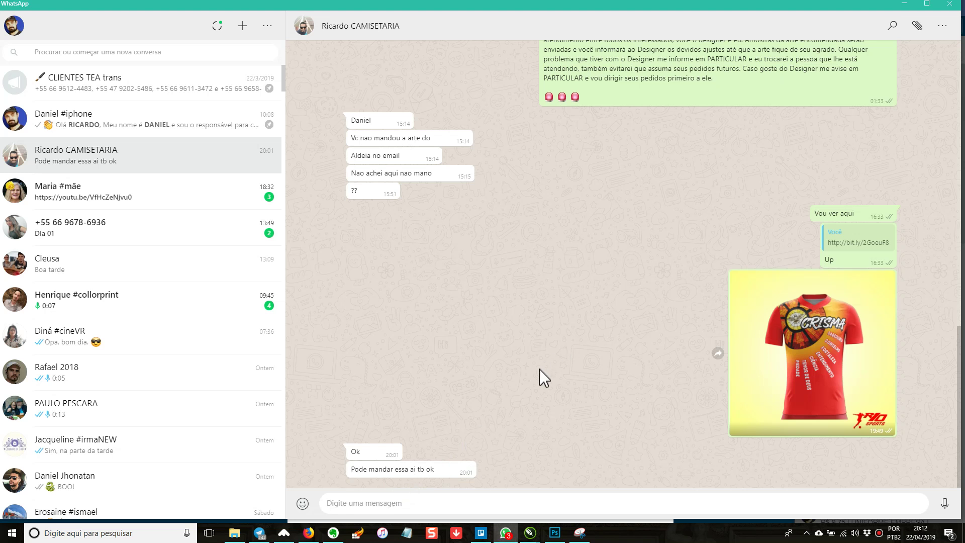
left_click(928, 4)
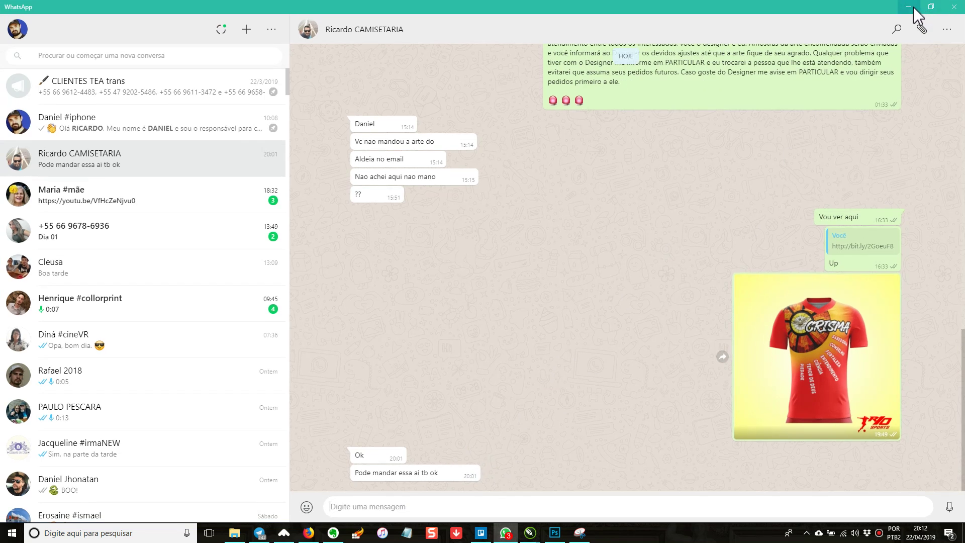
left_click(909, 7)
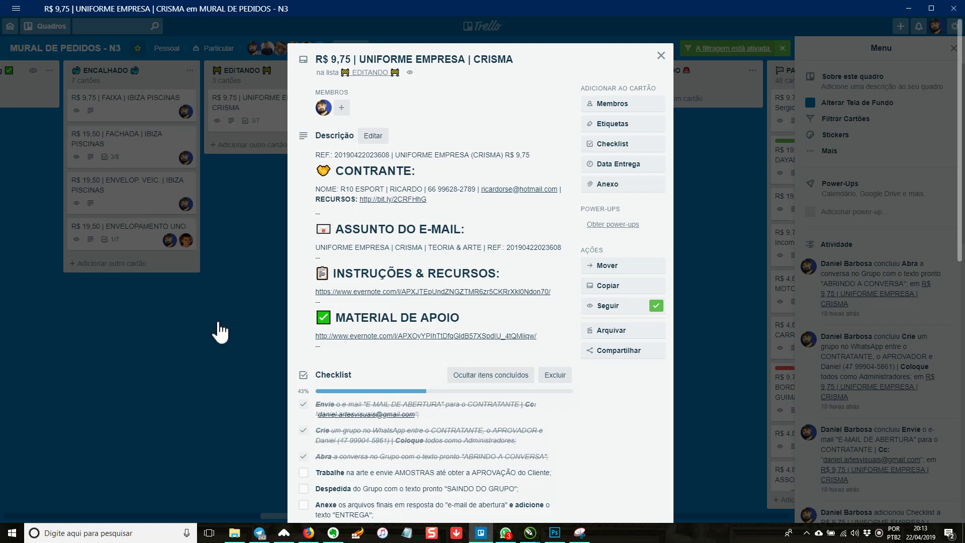
Switch to Google Photos and review the workflow cards about moving the card to FECHADO and closing the artwork file.
key("alt+Tab")
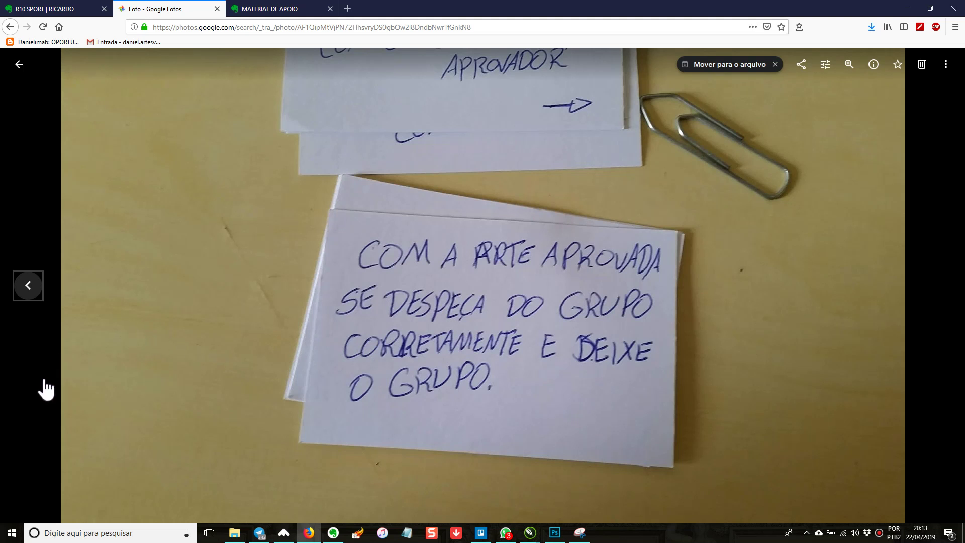
left_click(38, 290)
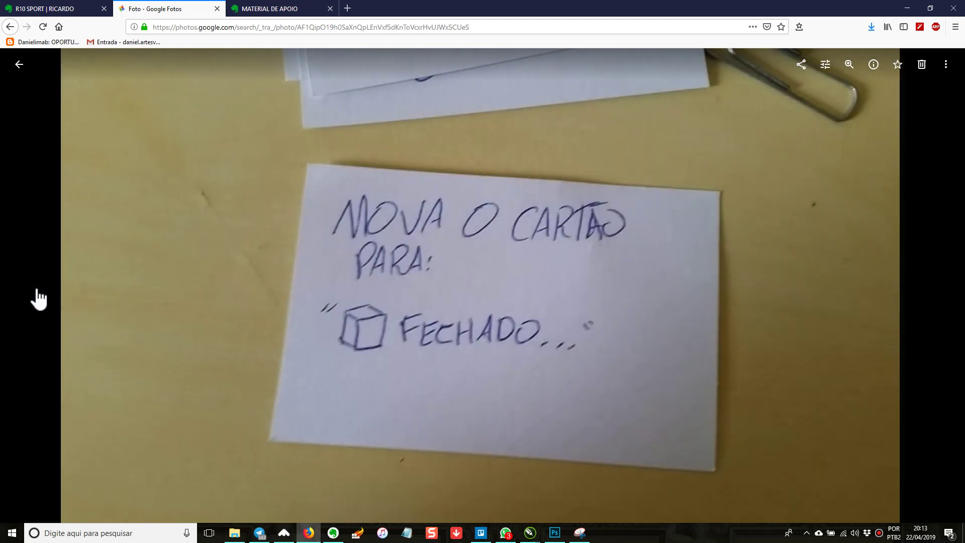
left_click(37, 298)
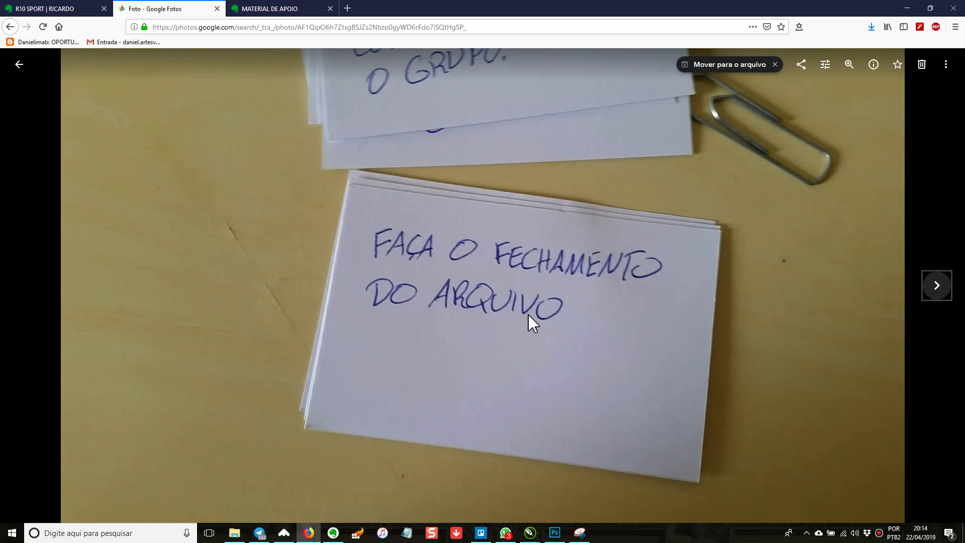
Switch to CorelDRAW and save the drawing in the CRISMA 2019 folder under the new name crisma 0001 FINAL 0001.cdr.
key("alt+Tab")
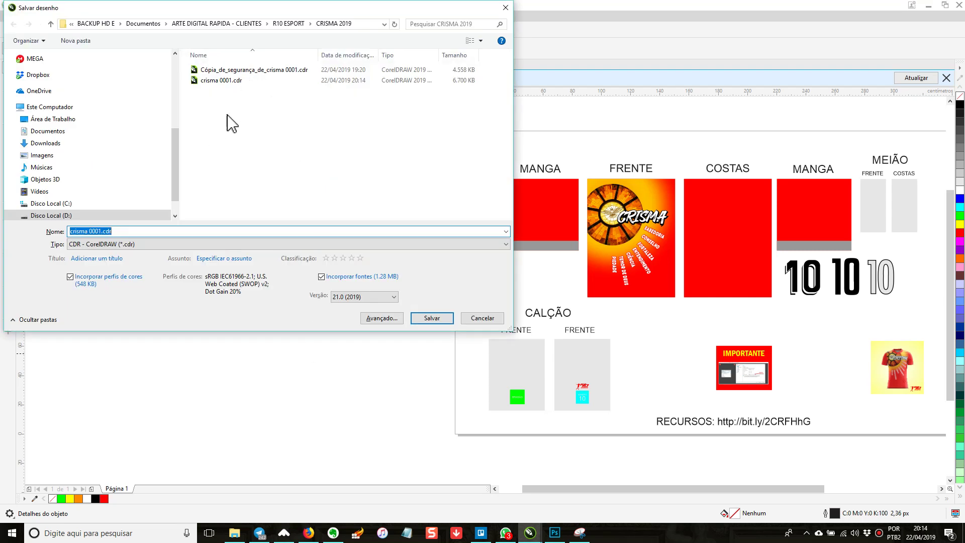
left_click(181, 232)
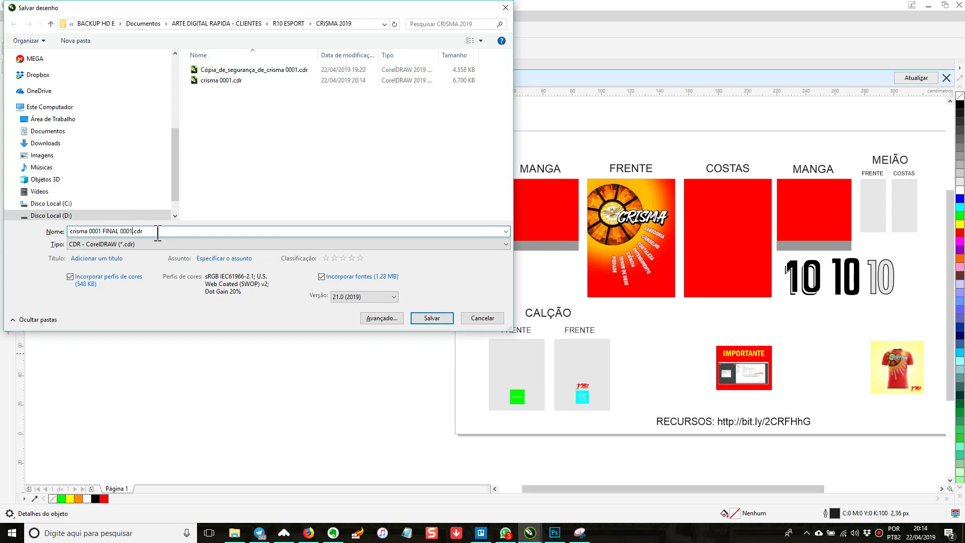
left_click(431, 320)
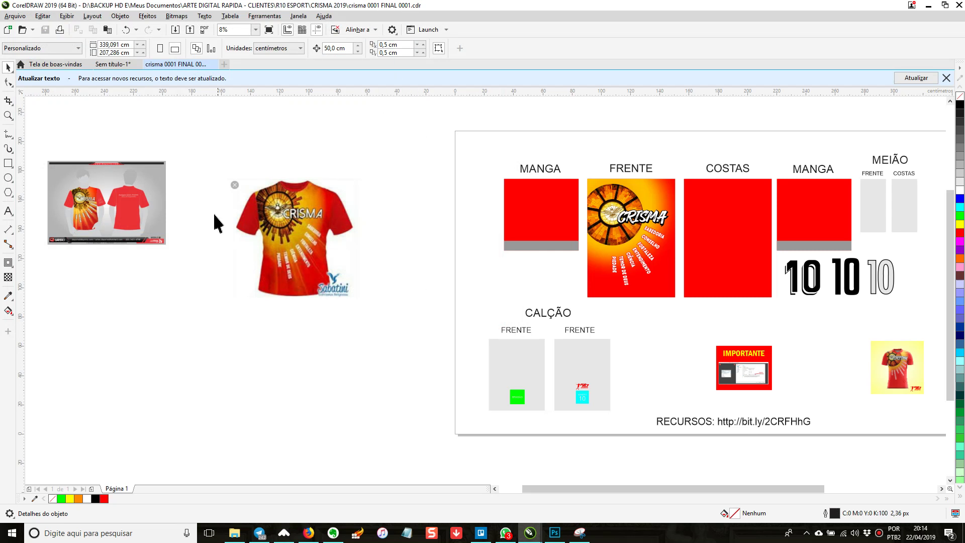
Delete the shirt mockup sheet beside the page and unlock the reference shirt photo next to it.
left_click(164, 243)
key("Delete")
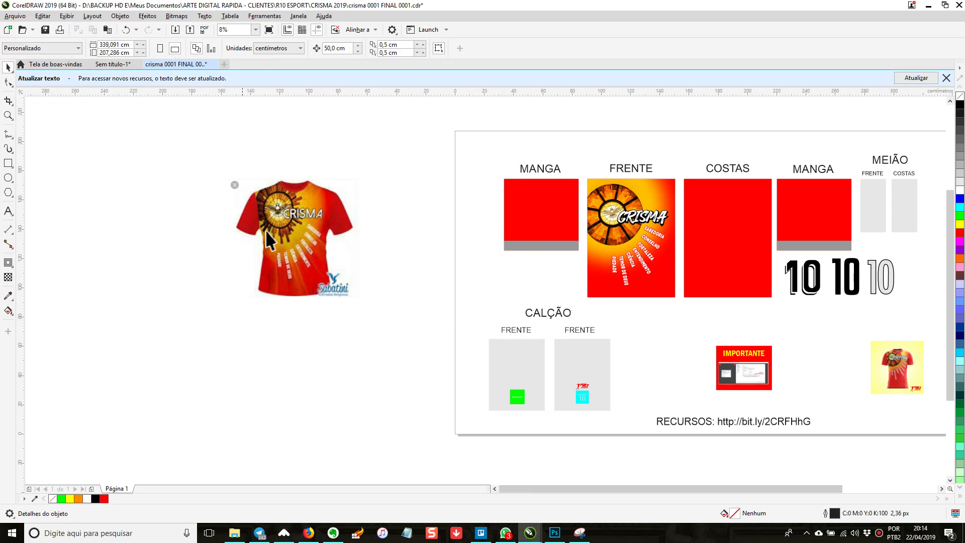
right_click(302, 282)
left_click(338, 262)
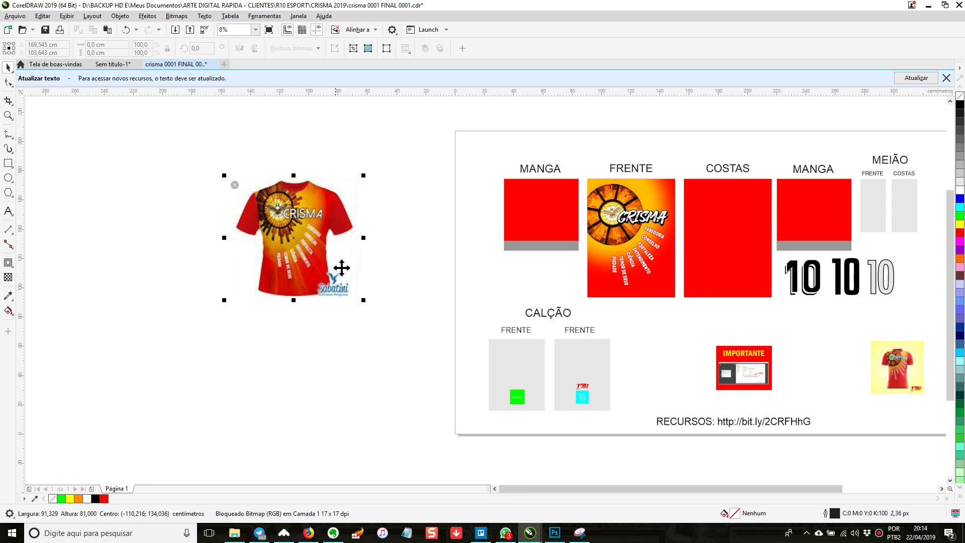
left_click(469, 260)
scroll(500, 258, "right", 5)
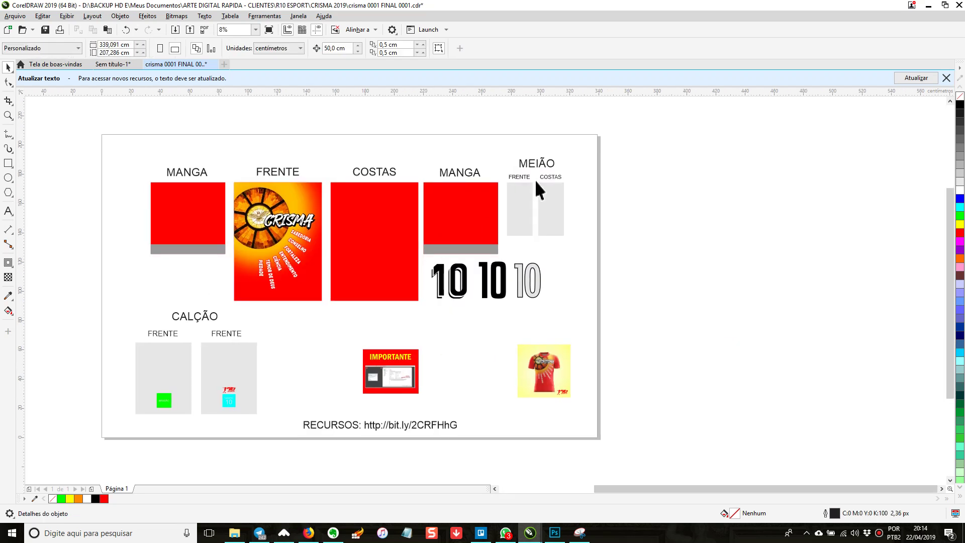
Delete the MEIÃO pieces with their labels and the three number 10 samples from the page.
left_click_drag(597, 283, 418, 317)
key("Delete")
key("Delete")
left_click(542, 382)
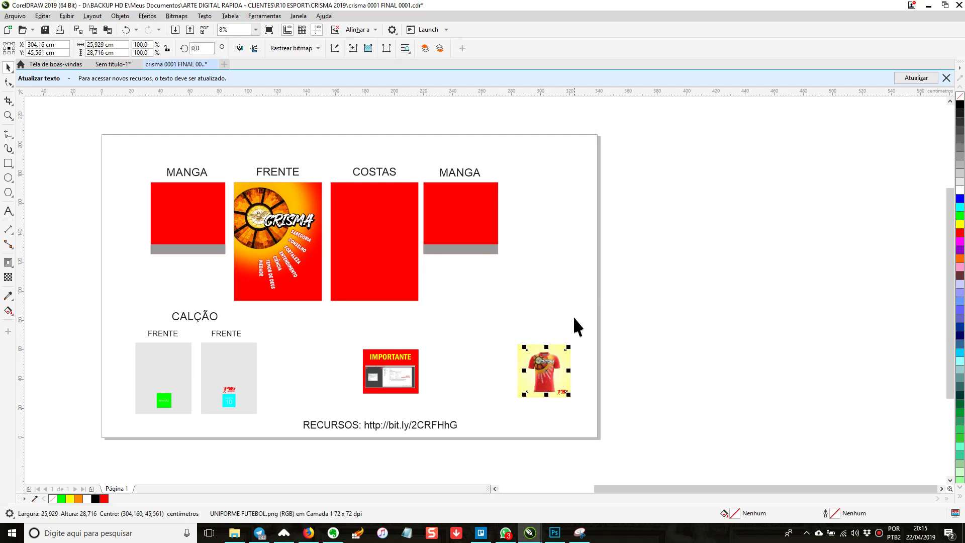
key("Escape")
Delete the IMPORTANTE box with the RECURSOS link text and the whole CALÇÃO group from the page.
left_click_drag(472, 326, 318, 423)
left_click_drag(275, 327, 478, 453)
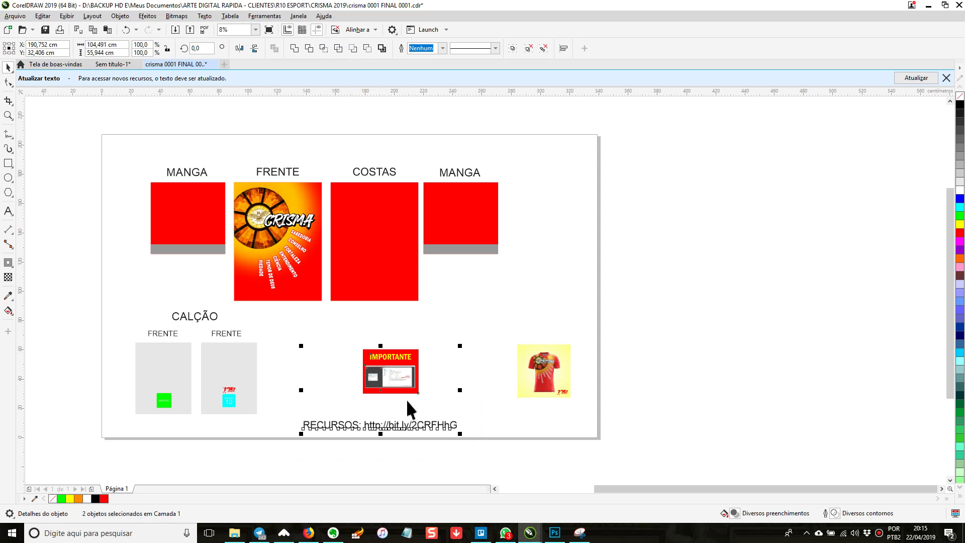
key("Delete")
left_click_drag(297, 426, 101, 294)
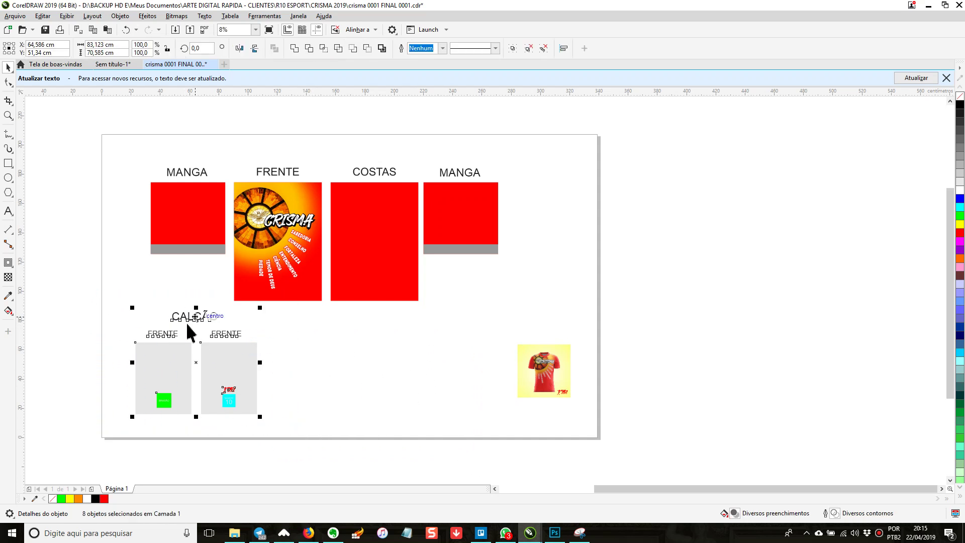
key("Delete")
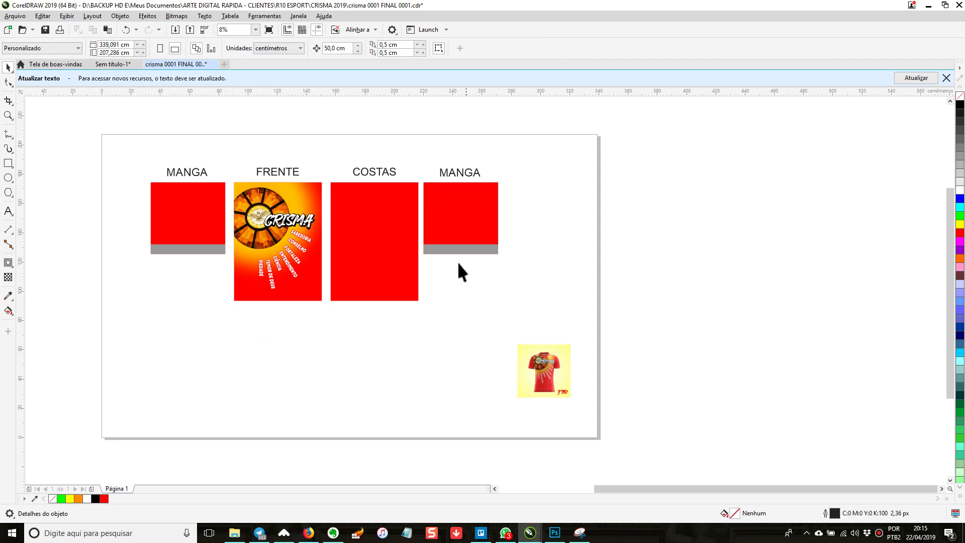
Delete the grey strips along the lower edge of both MANGA pieces.
left_click(467, 251)
key("Delete")
left_click(209, 250)
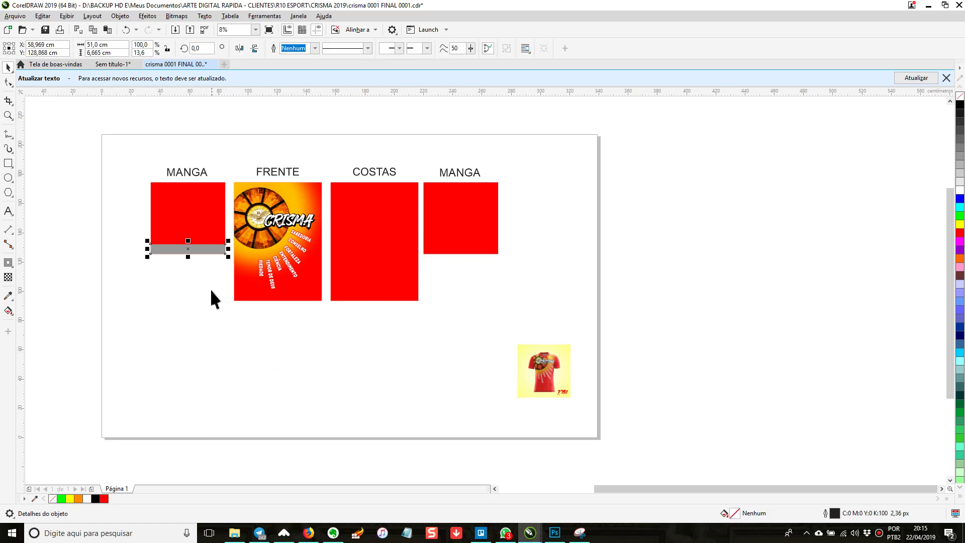
key("Delete")
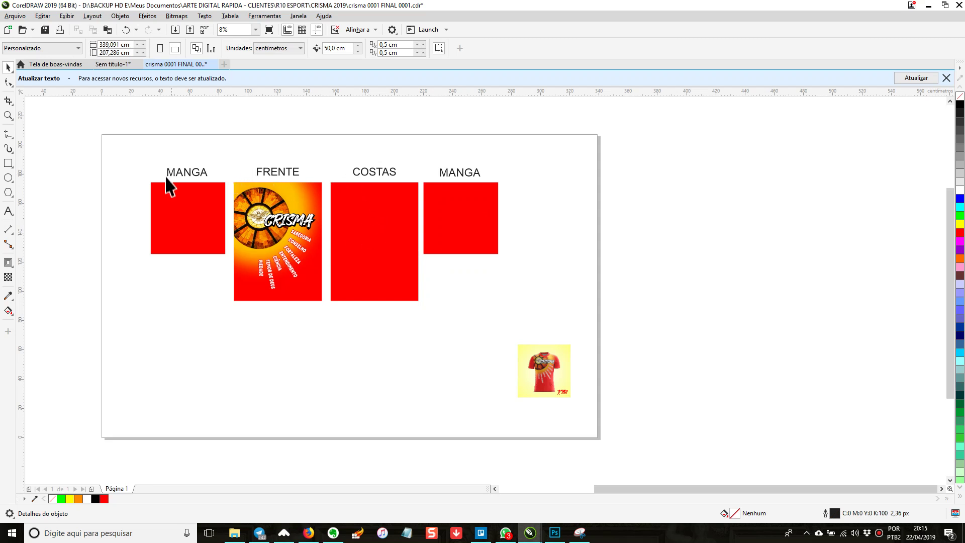
Move the finished shirt preview with its yellow background up beside the MANGA piece that follows COSTAS.
left_click_drag(493, 319, 598, 414)
left_click_drag(553, 375, 545, 210)
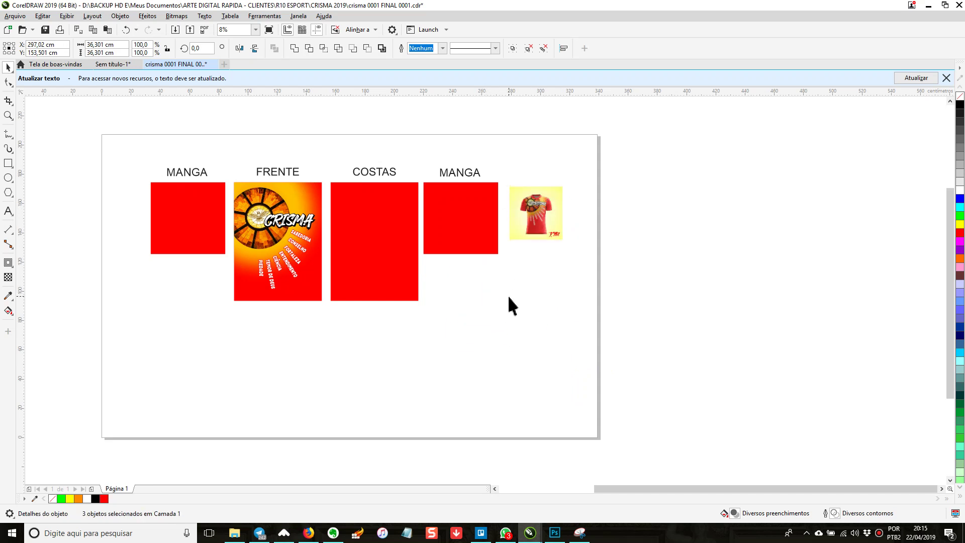
left_click(511, 306)
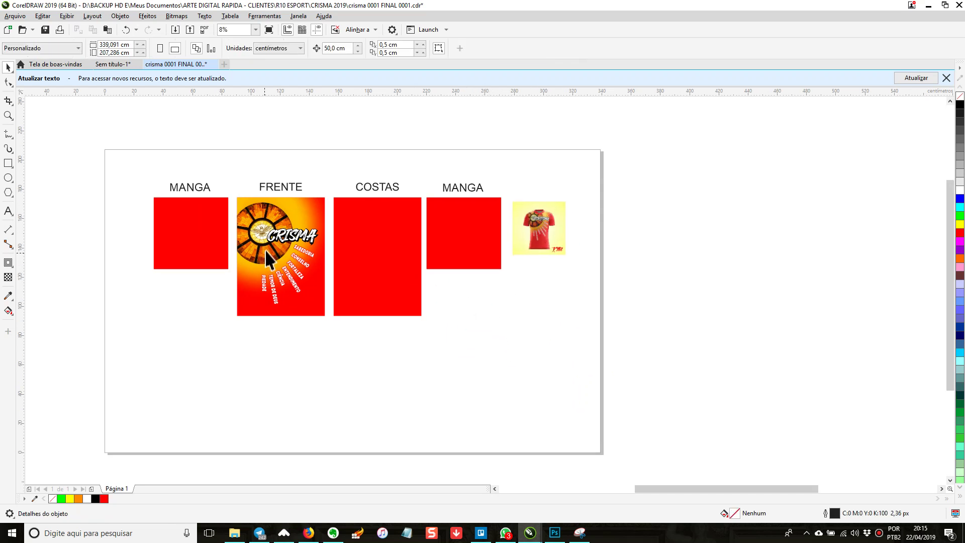
Open the PowerClip contents of the FRENTE piece and select the CRISMA title with the radiating words.
scroll(274, 237, "up", 3)
scroll(299, 258, "down", 2)
left_click_drag(205, 176, 379, 385)
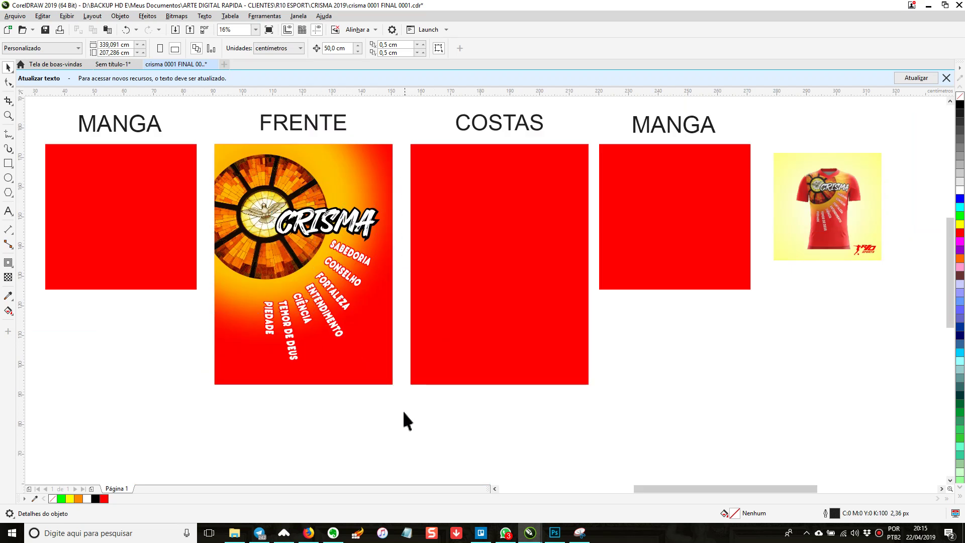
left_click(366, 258)
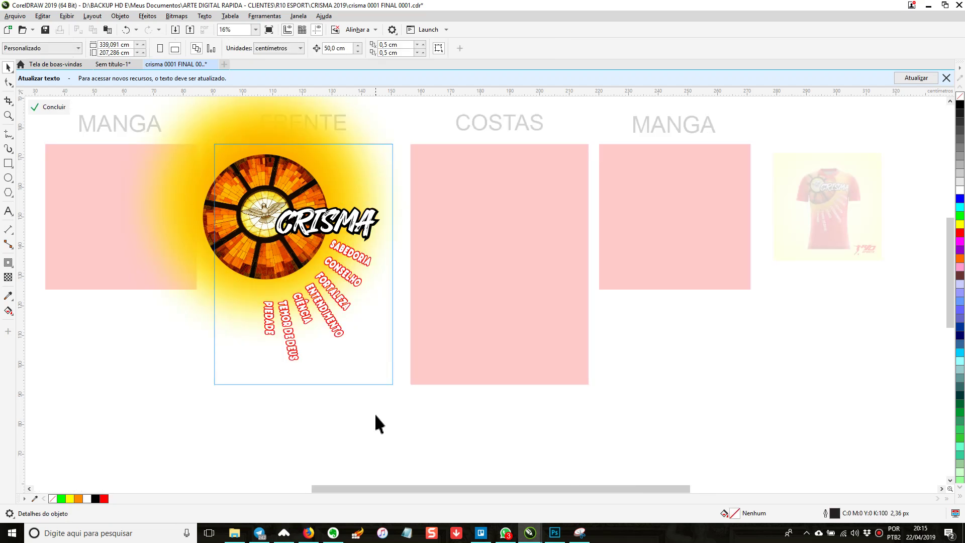
left_click_drag(400, 411, 224, 198)
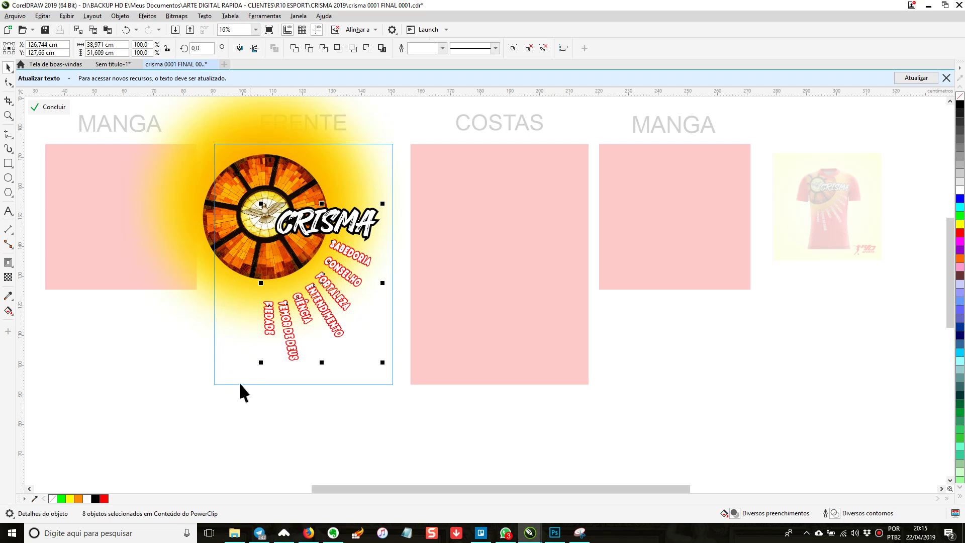
Check the outline pen settings of the TEMOR DE DEUS lettering without changing them, and finish editing the PowerClip.
left_click(304, 353)
scroll(297, 350, "up", 2)
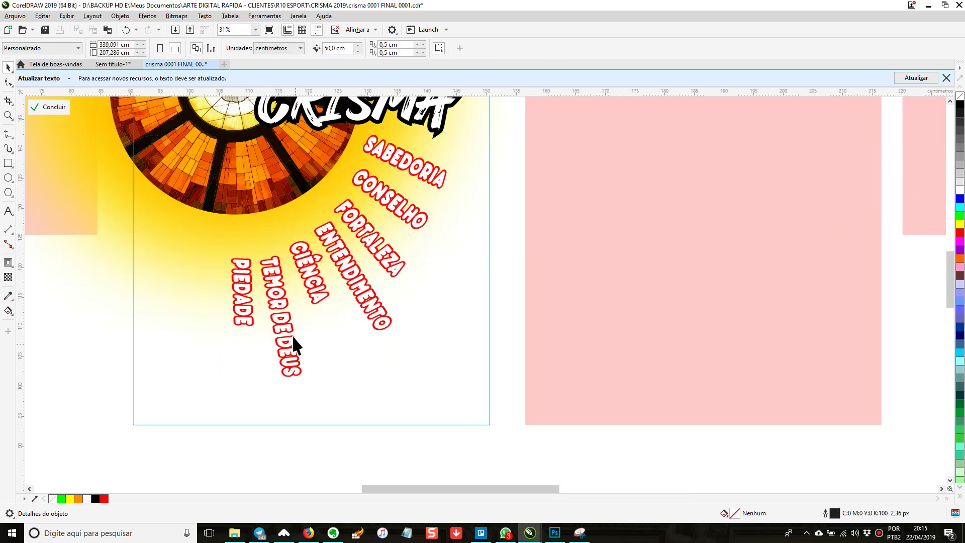
left_click(291, 341)
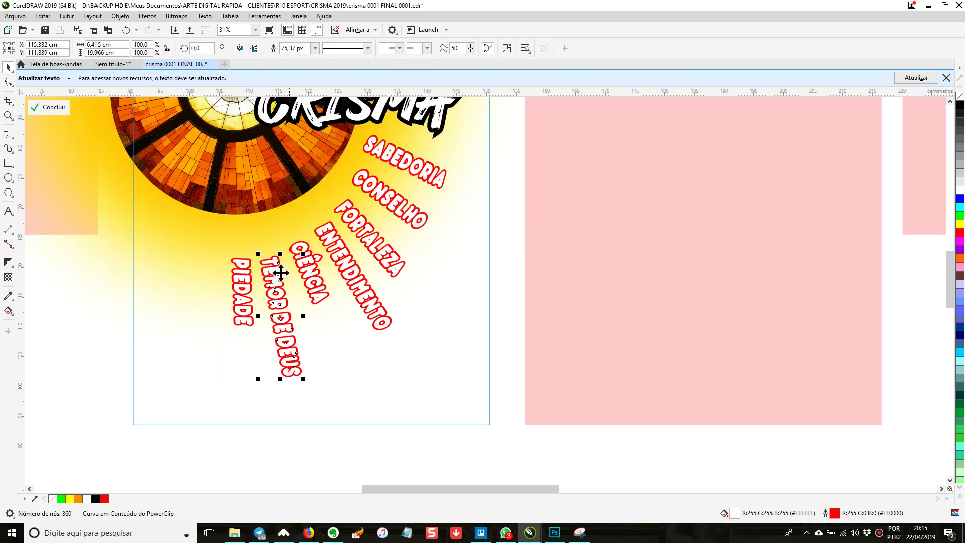
double_click(835, 514)
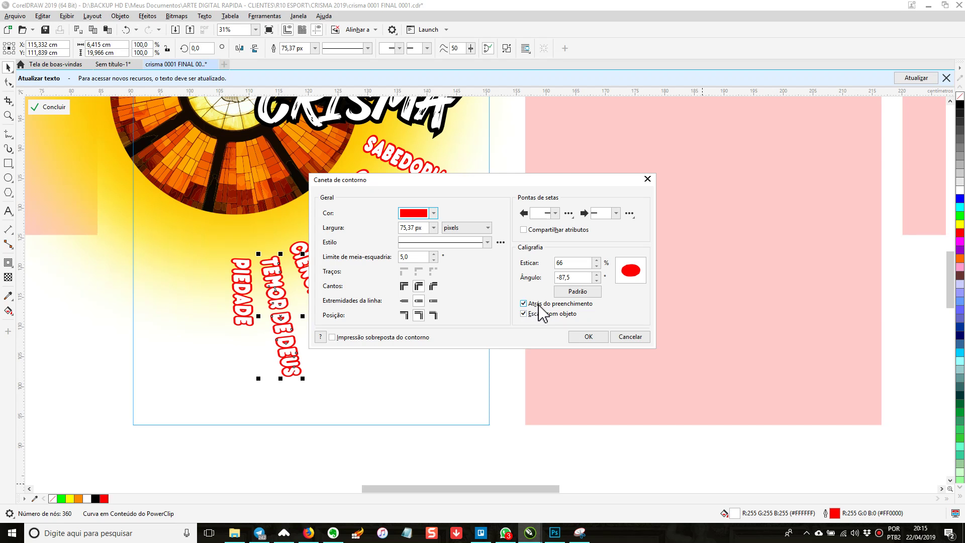
left_click(648, 179)
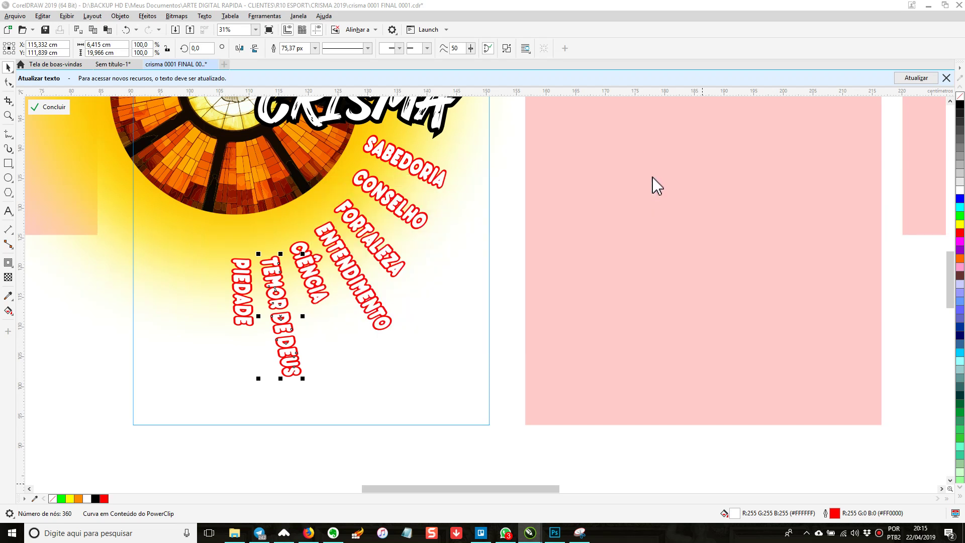
scroll(321, 236, "down", 2)
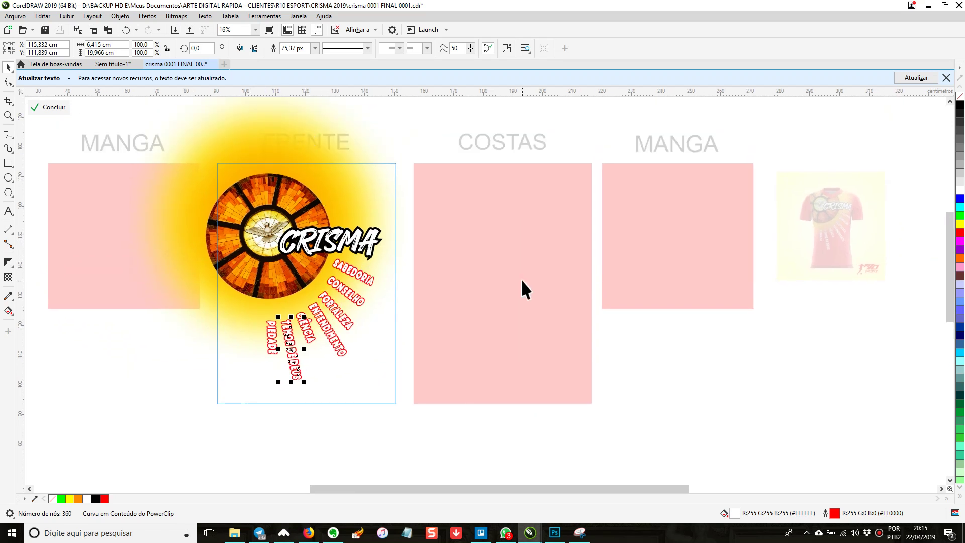
left_click(639, 360, "ctrl")
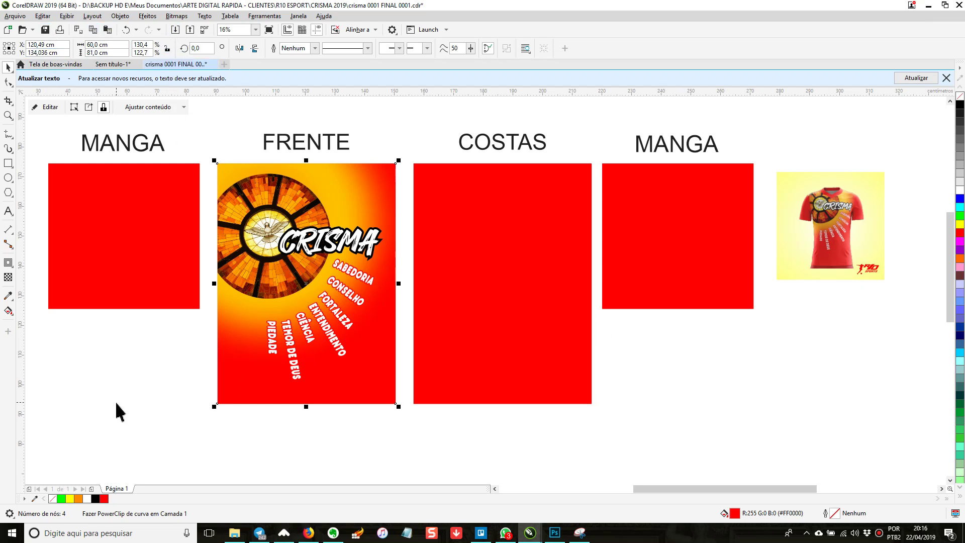
Save the drawing over crisma 0001 FINAL 0001.cdr as version 12.0, keeping the appearance and suppressing the earlier-version warning in future.
key("ctrl+shift+s")
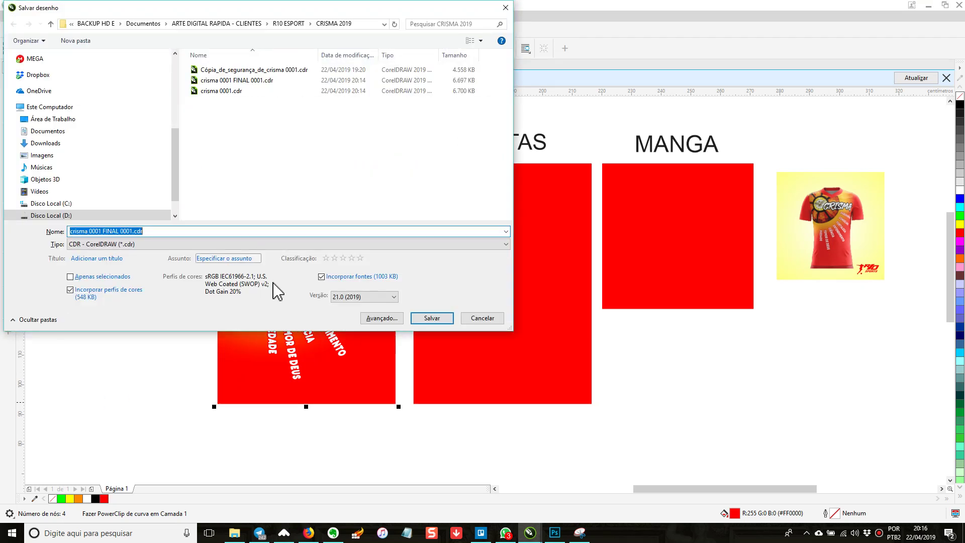
left_click(347, 298)
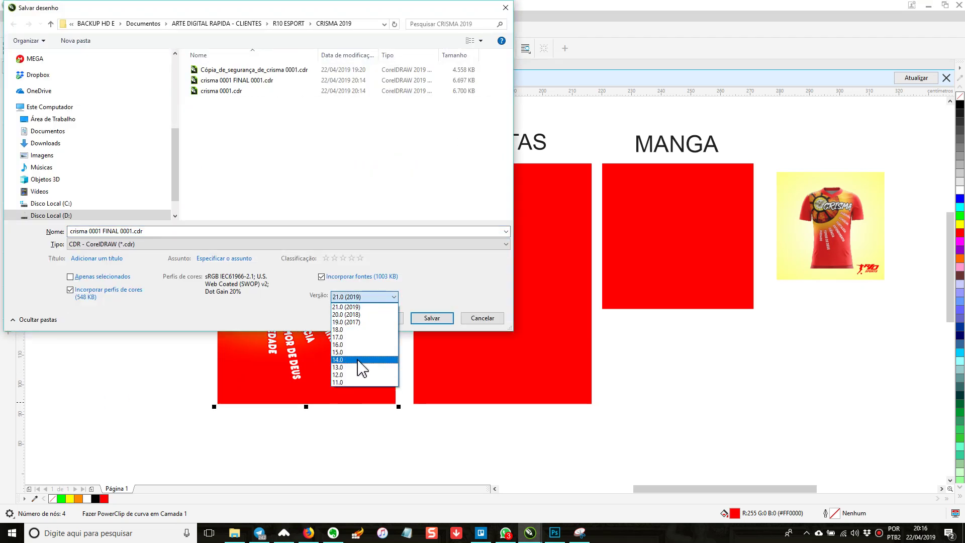
left_click(344, 375)
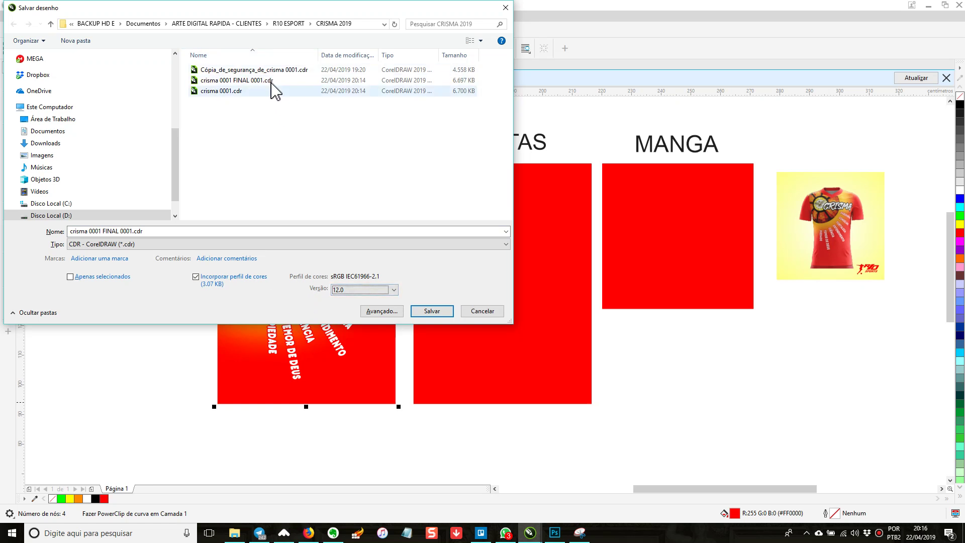
left_click(431, 312)
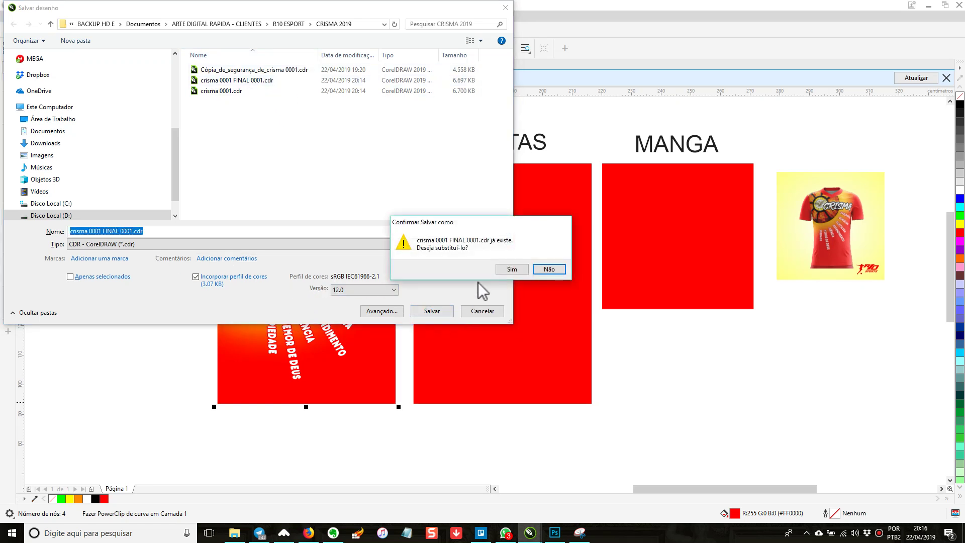
left_click(508, 271)
left_click(352, 282)
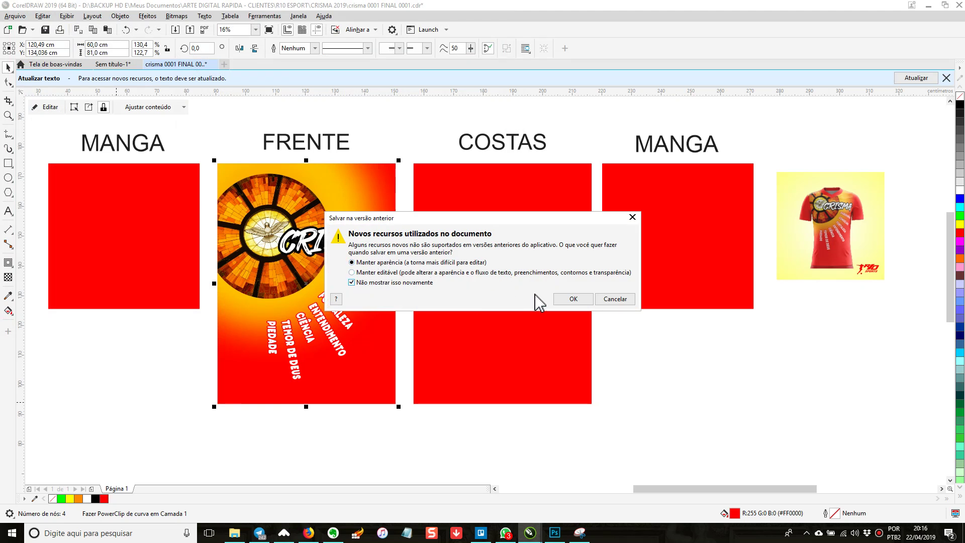
left_click(574, 300)
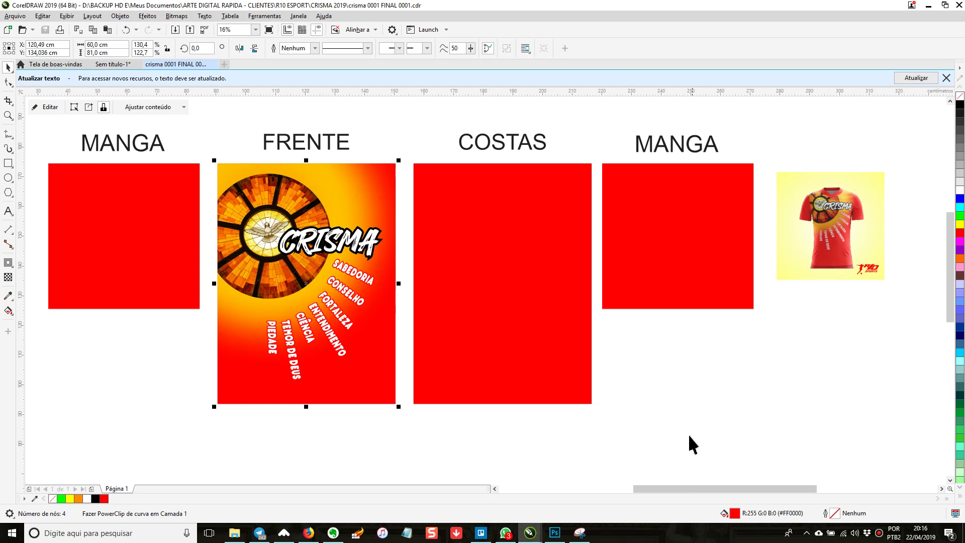
Switch to the CRISMA 2019 folder in File Explorer and copy the path of crisma 0001 FINAL 0001.cdr.
key("alt+Tab")
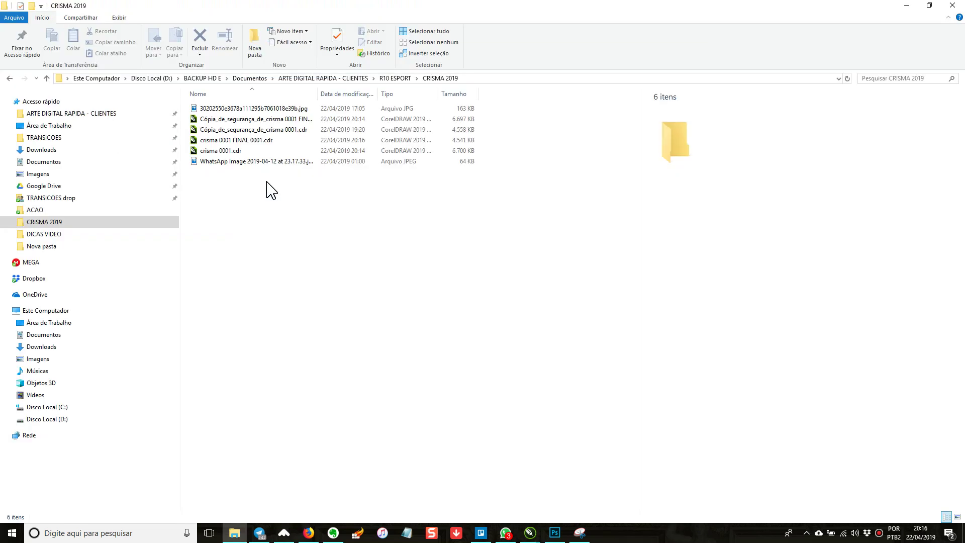
left_click(231, 143)
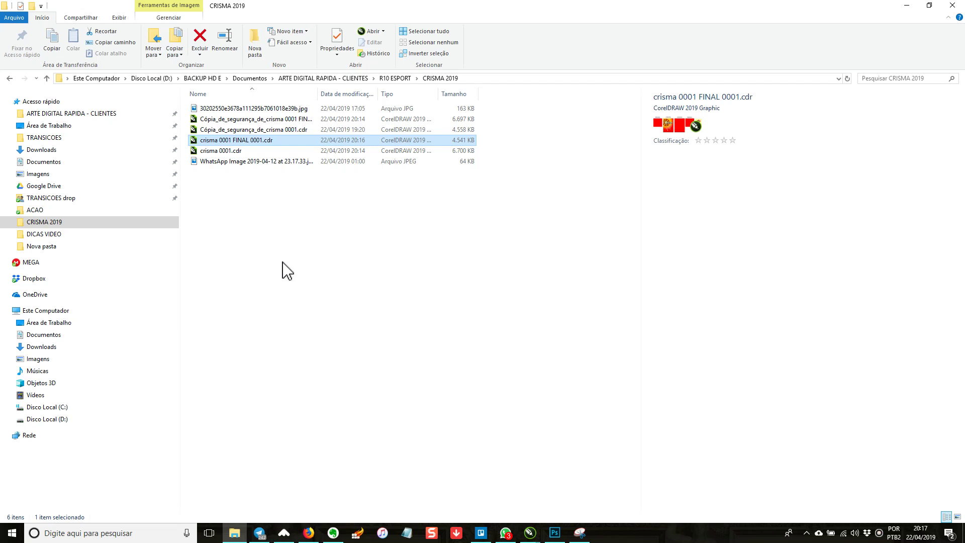
left_click(98, 43)
Switch to Gmail in Firefox, search for the contact's e-mail address, and open the UNIFORME EMPRESA | CRISMA opening message.
left_click(310, 482)
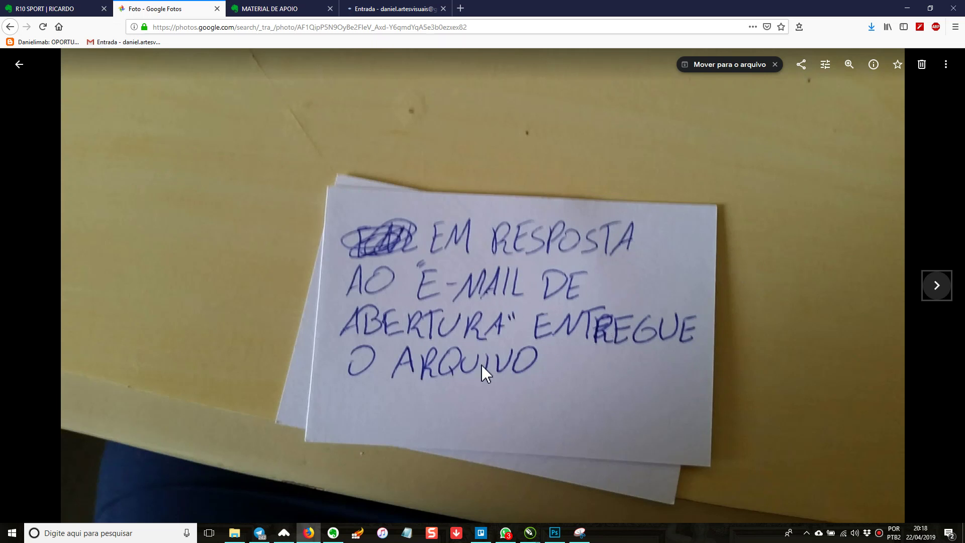
left_click(378, 10)
left_click(238, 67)
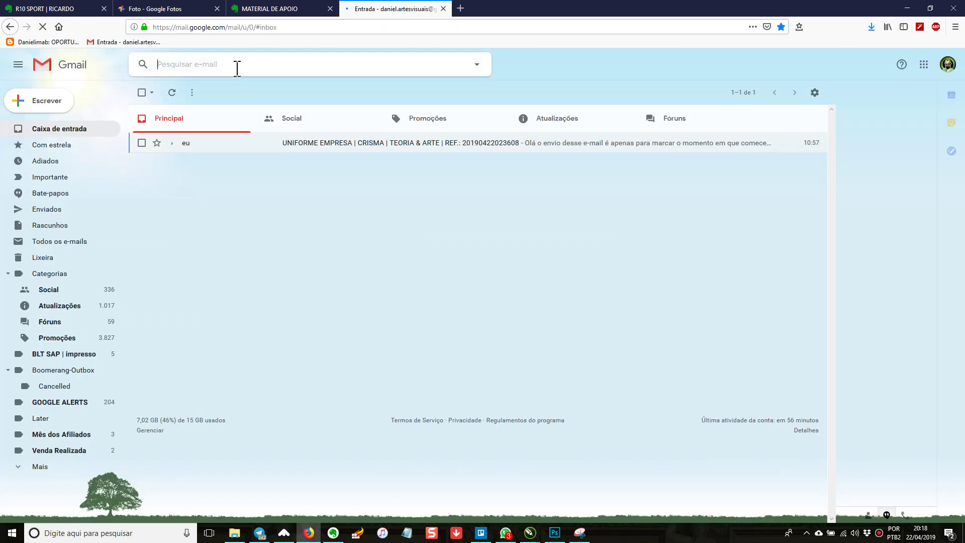
type("ric")
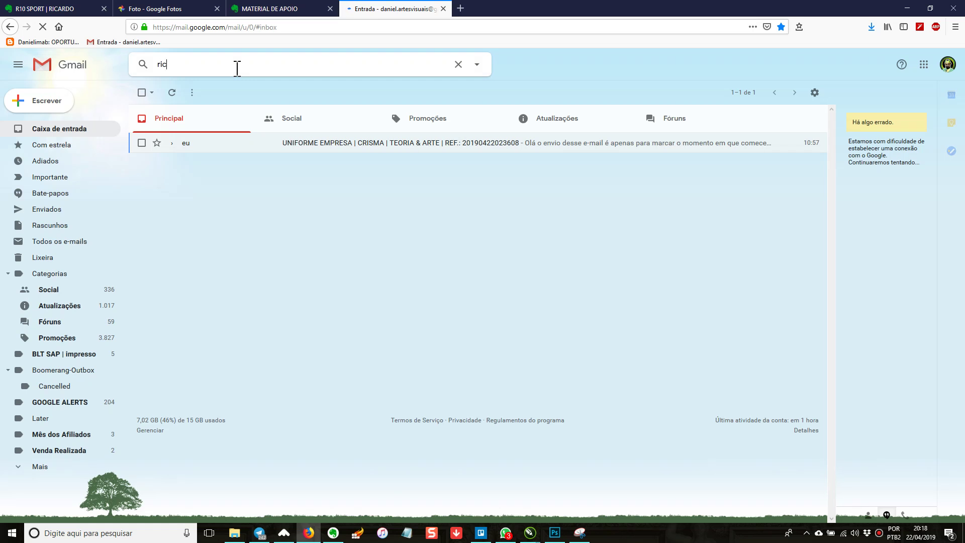
left_click(362, 173)
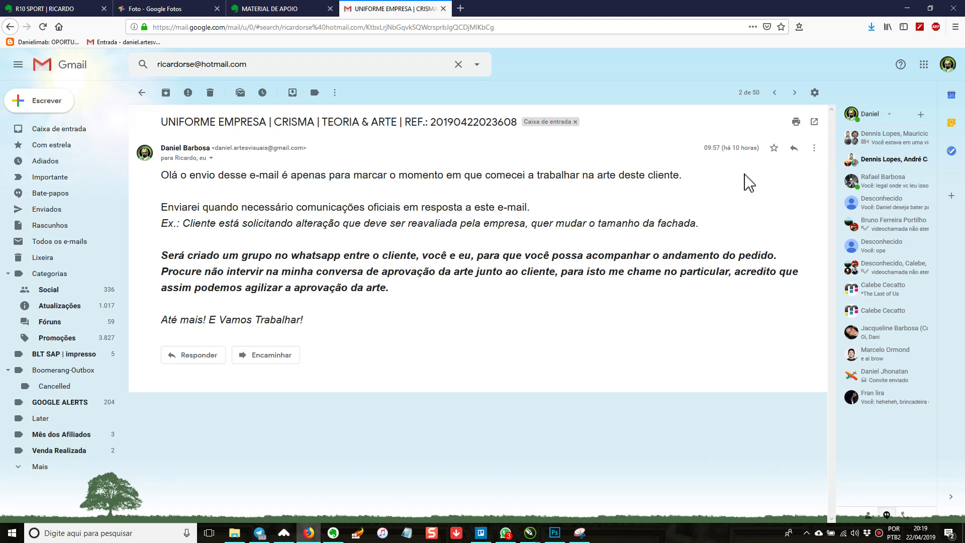
mouse_move(739, 153)
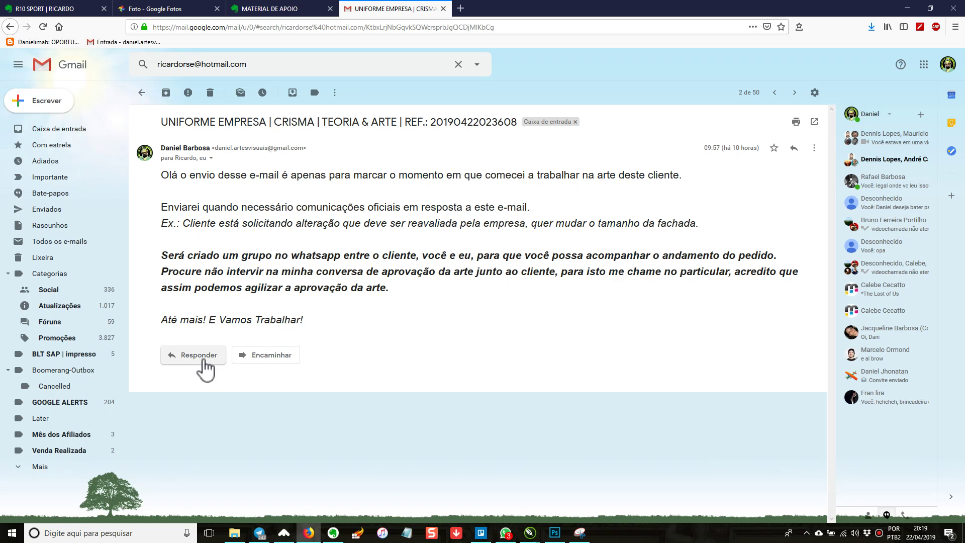
Start a reply to the opening e-mail and attach crisma 0001 FINAL 0001.cdr from the CRISMA 2019 folder.
left_click(206, 370)
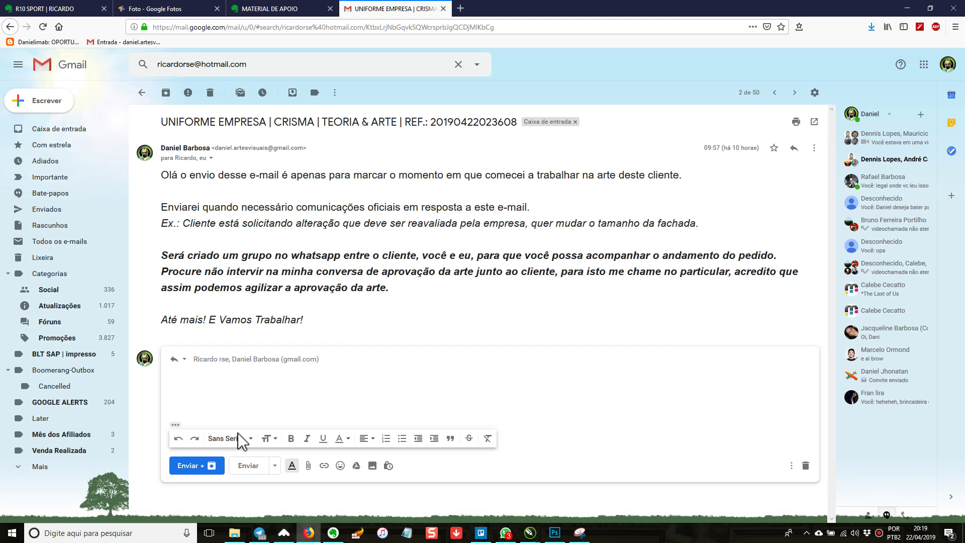
left_click(308, 470)
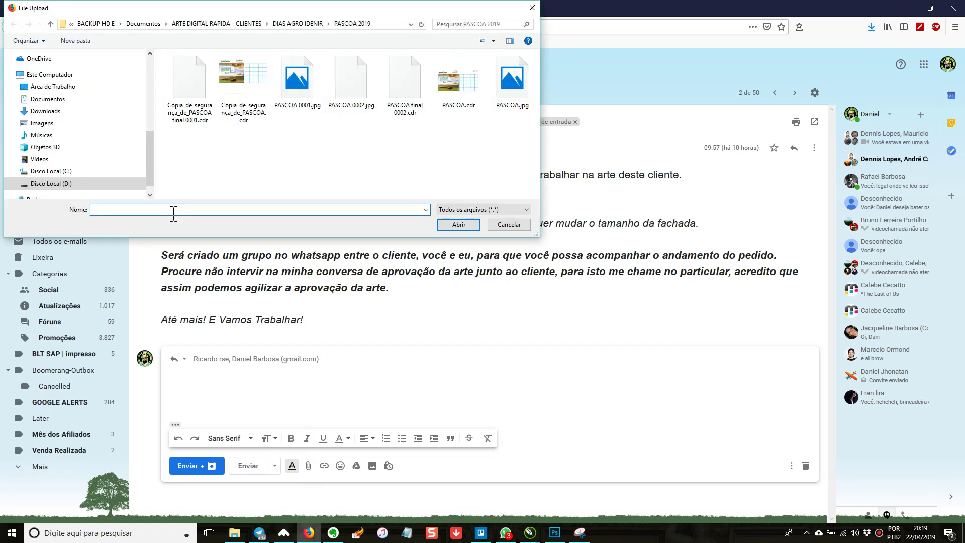
type("D:\\BACKUP HD E\\Meus Documentos\\ARTE DIGITAL RAPIDA - CLIENTES\\1 ESPORT CRISMA 2019\\crisma 0001 FINAL 0001.cdr")
left_click(459, 224)
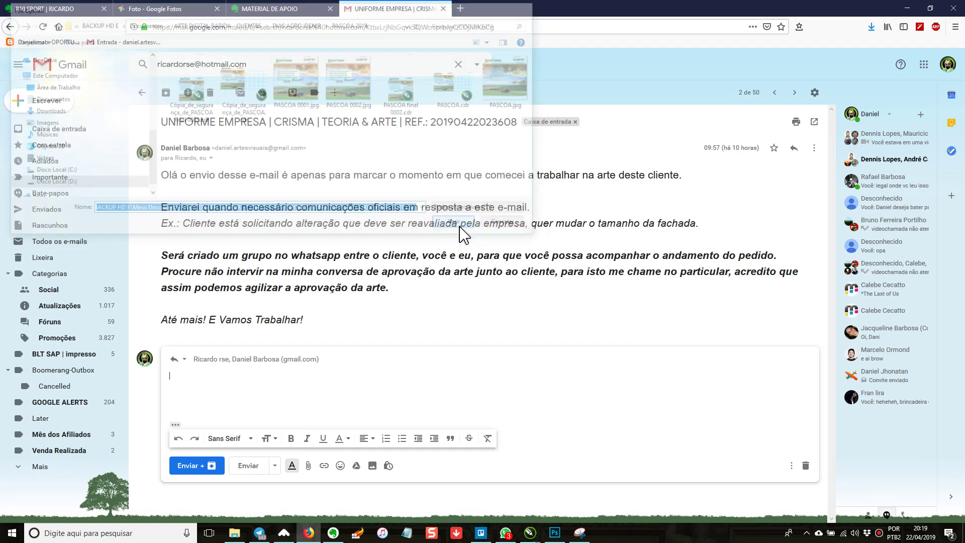